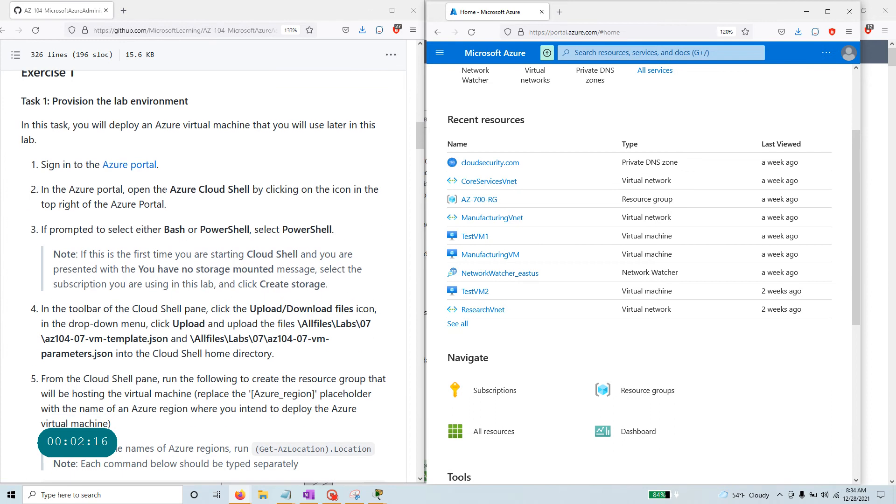
Launch Cloud Shell from the portal header's overflow menu to get a Bash prompt.
left_click_drag(167, 189, 251, 189)
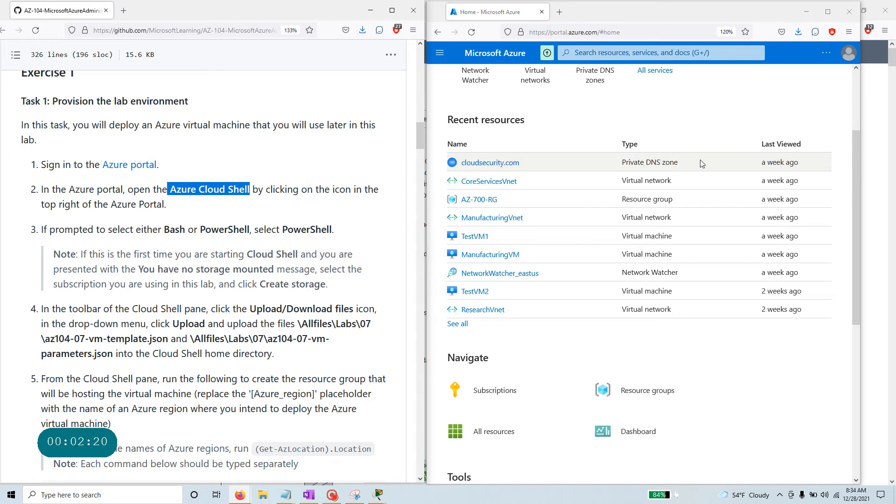
scroll(700, 160, "up", 3)
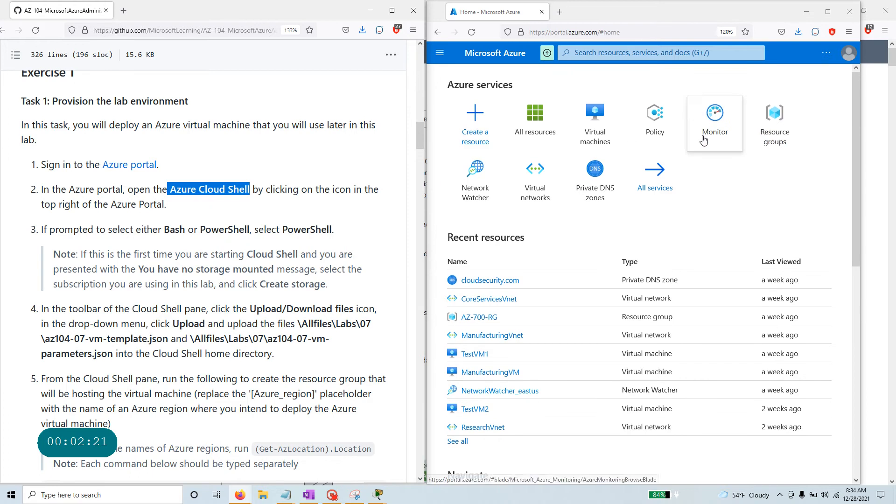
left_click(826, 55)
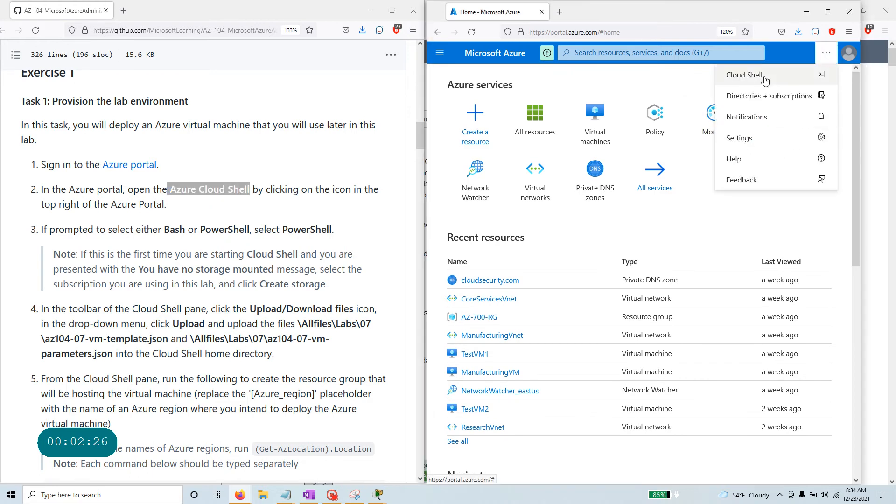
left_click(827, 17)
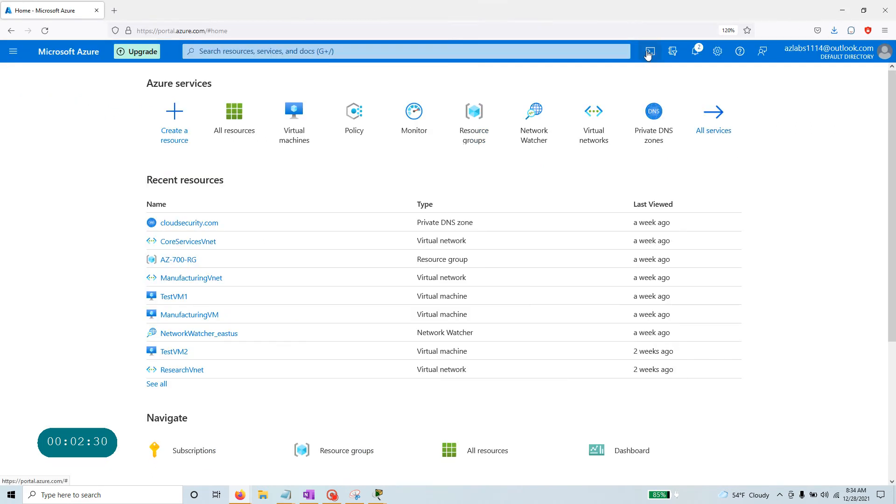
left_click(864, 14)
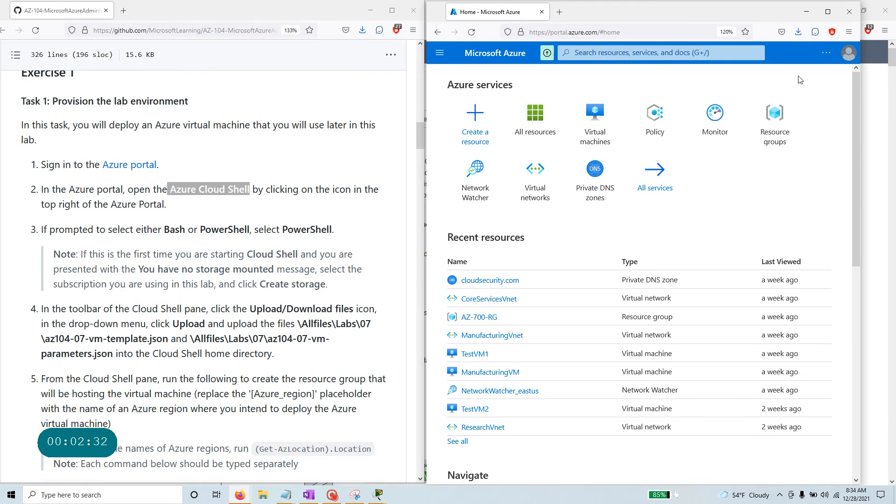
left_click(826, 55)
left_click(745, 75)
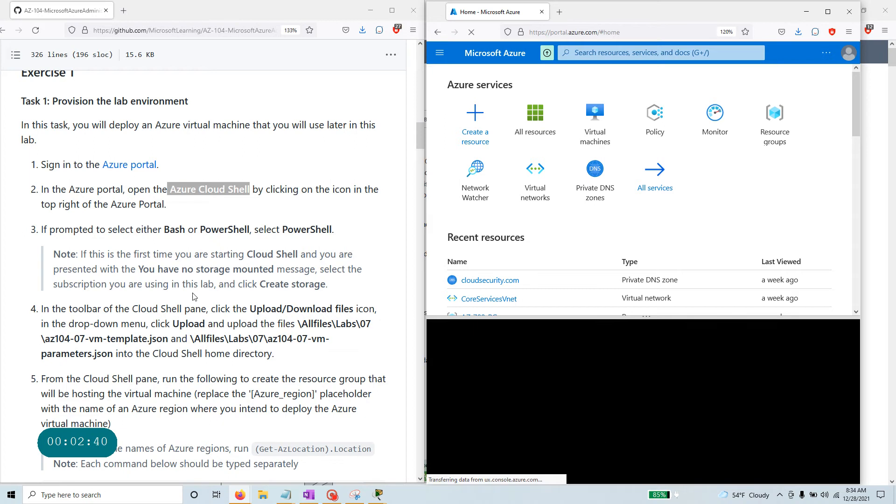
left_click(42, 233)
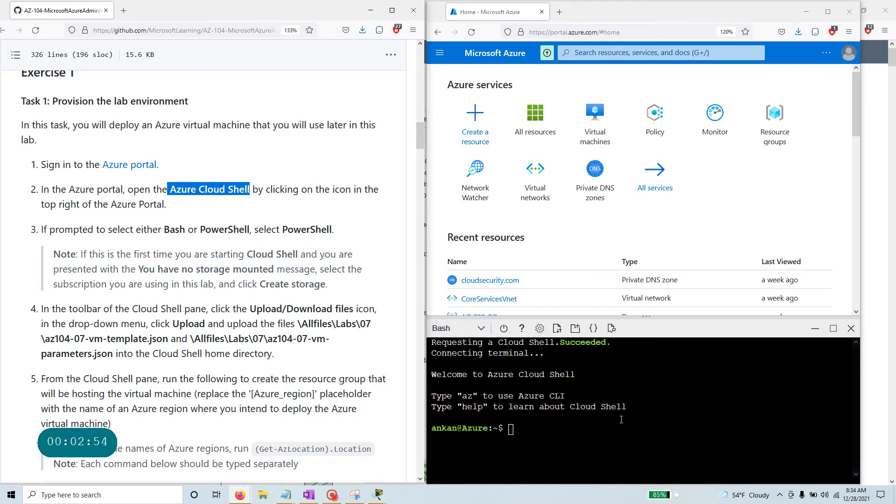
Change the Cloud Shell session type from Bash to PowerShell and confirm the switch.
left_click(463, 330)
left_click(461, 354)
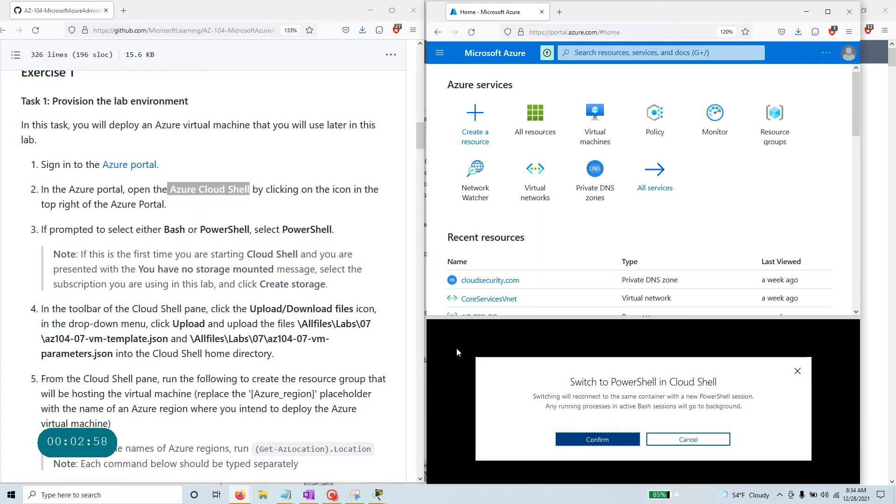
left_click(602, 438)
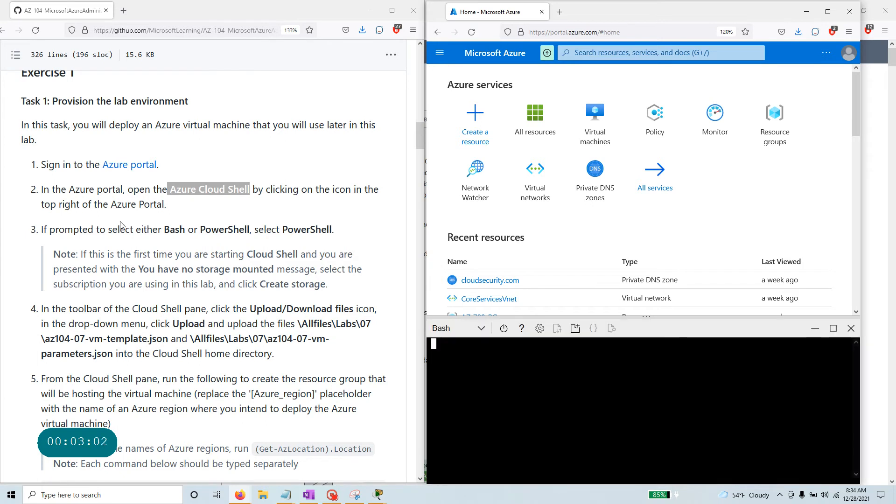
left_click(32, 225)
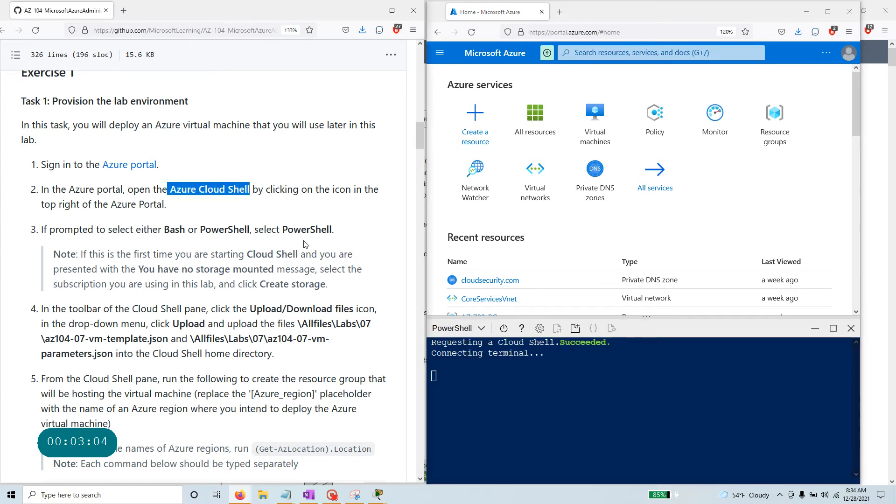
scroll(308, 240, "down", 3)
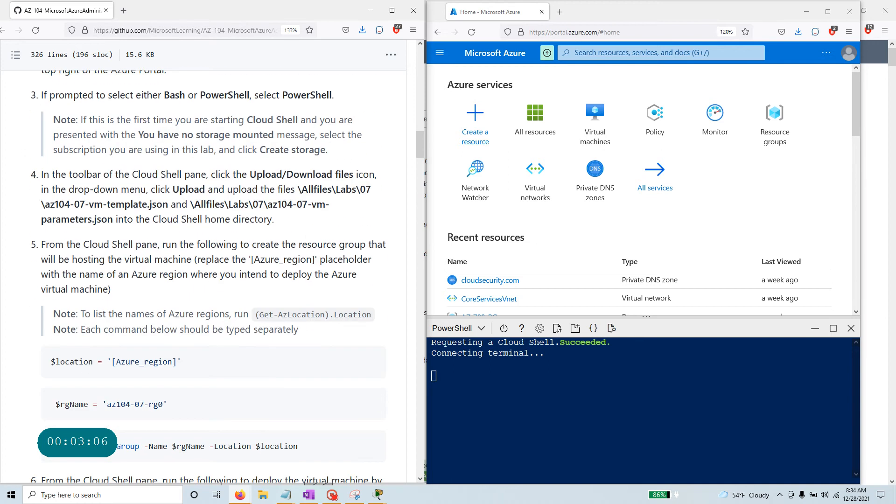
Highlight the az104-07-vm-parameters.json file name and folder path in lab step 4.
left_click_drag(267, 204, 111, 219)
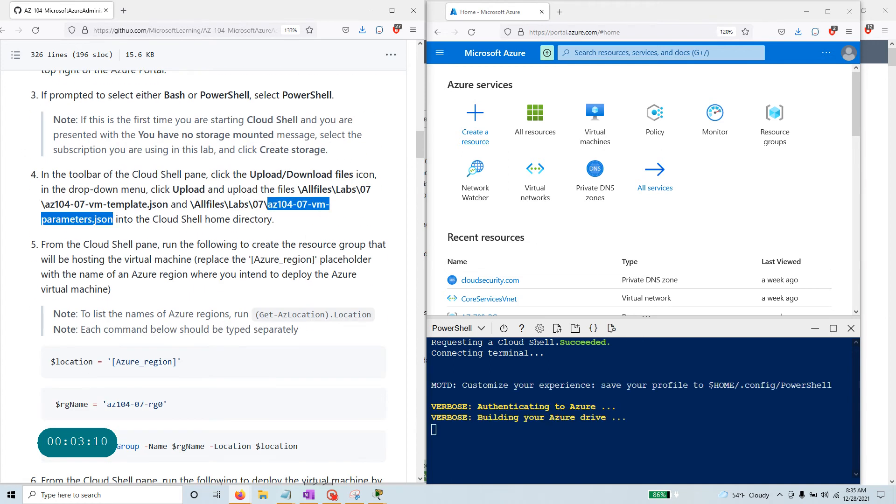
scroll(112, 219, "up", 8)
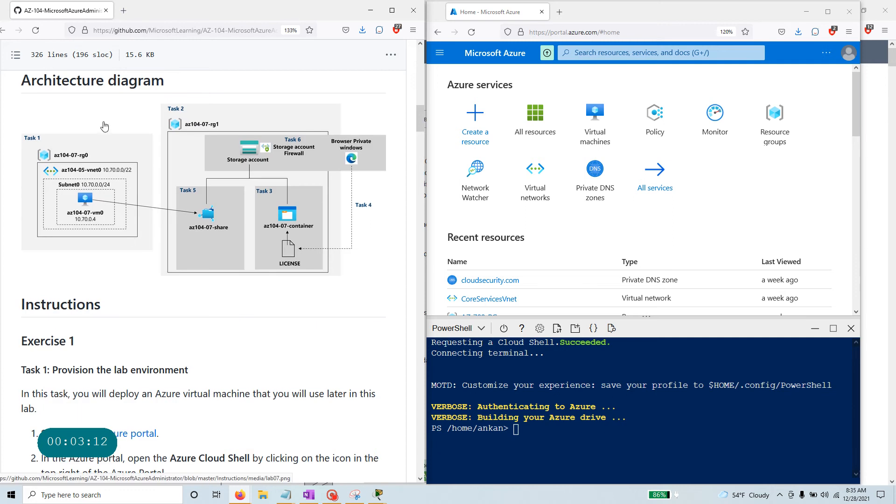
scroll(89, 177, "down", 4)
scroll(83, 187, "down", 3)
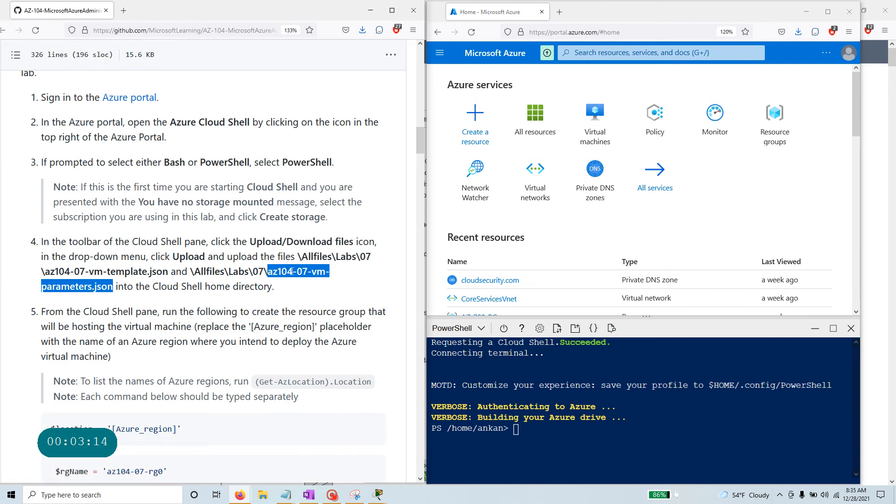
left_click_drag(191, 271, 282, 271)
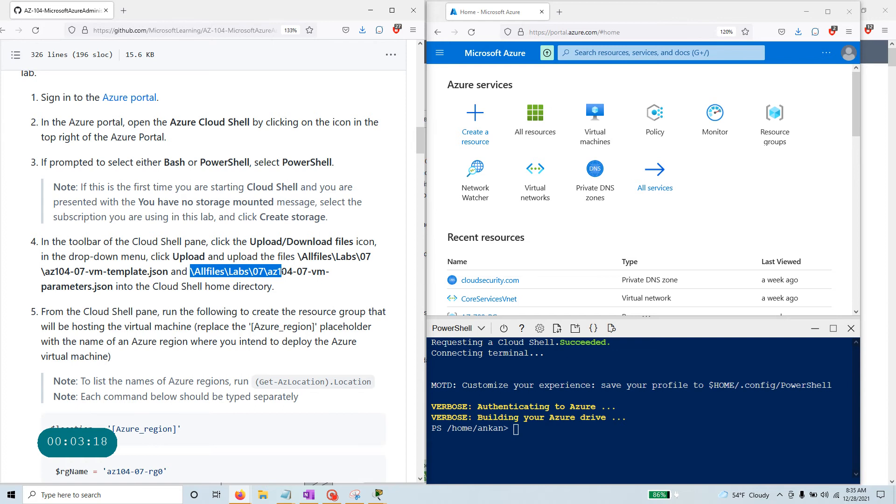
scroll(235, 249, "up", 15)
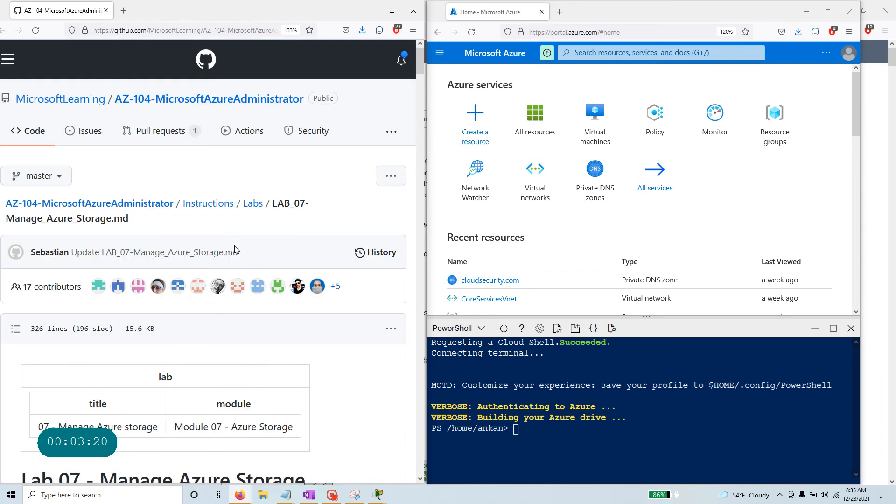
Browse from the Labs folder up through Instructions to the repository's main page.
left_click(252, 204)
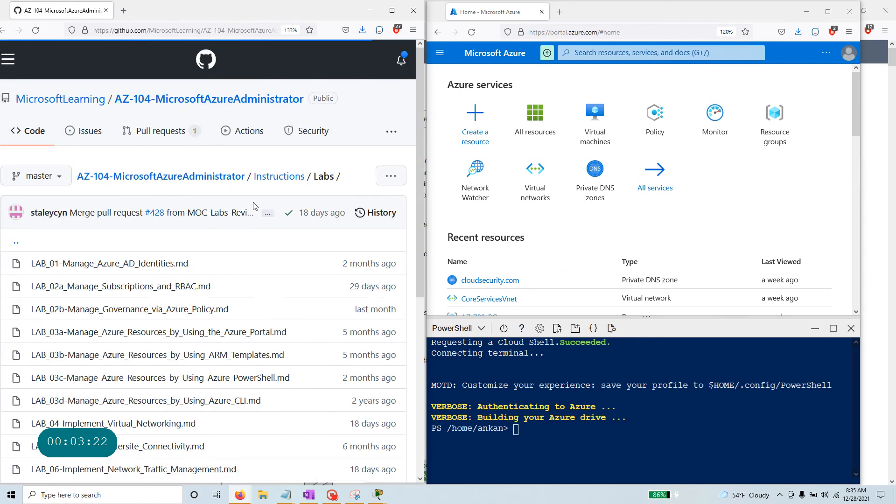
left_click(279, 177)
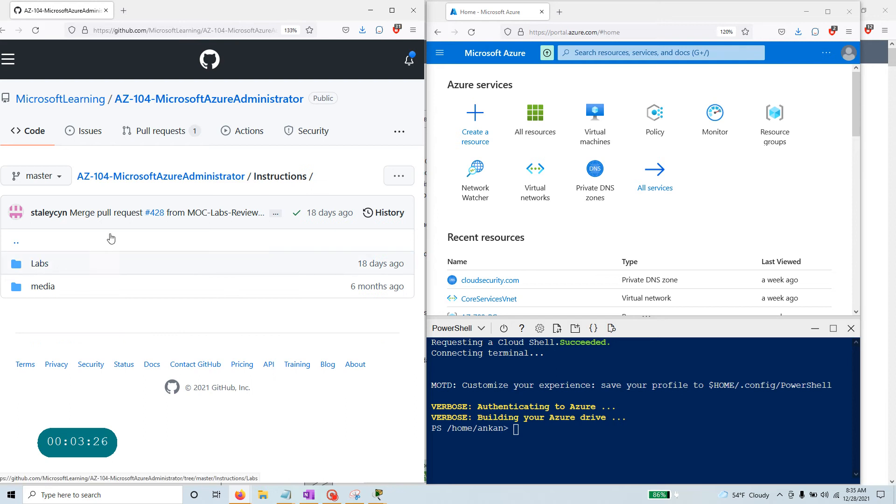
left_click(217, 178)
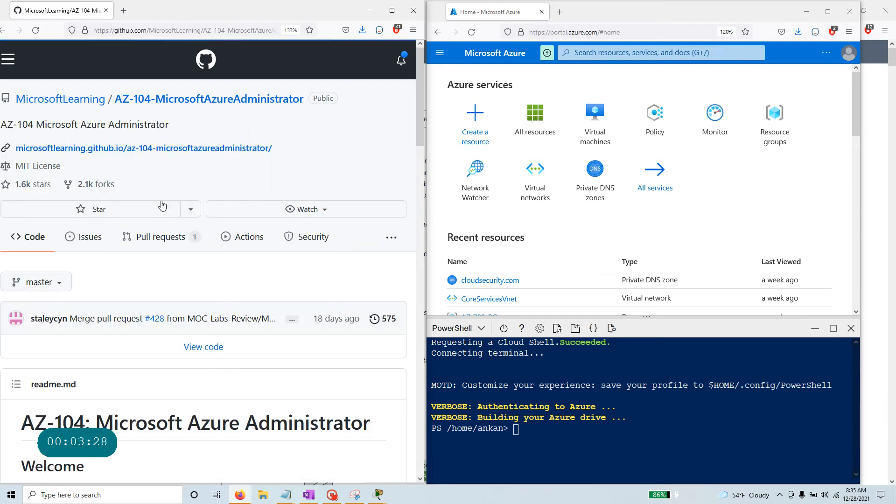
scroll(143, 217, "down", 3)
scroll(142, 217, "up", 3)
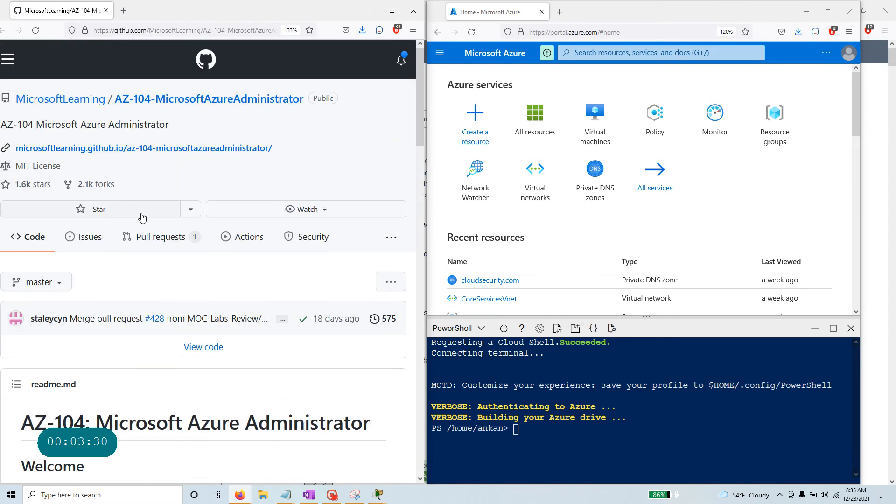
scroll(143, 217, "down", 3)
scroll(142, 217, "down", 5)
scroll(143, 217, "up", 8)
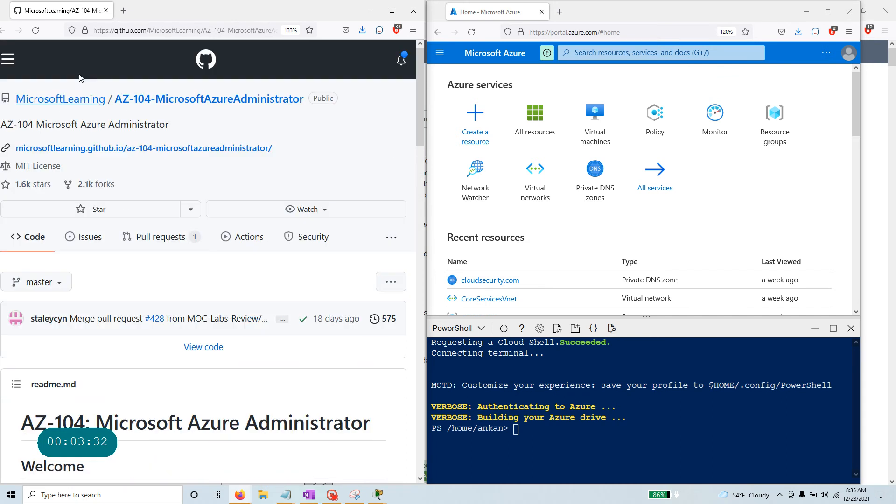
Navigate back through the Instructions and Labs folders to the list of lab files.
left_click(4, 31)
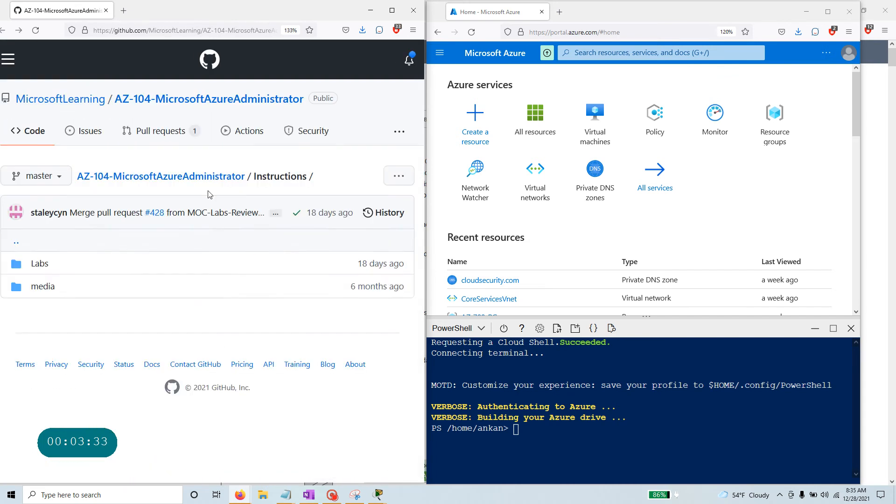
left_click(46, 267)
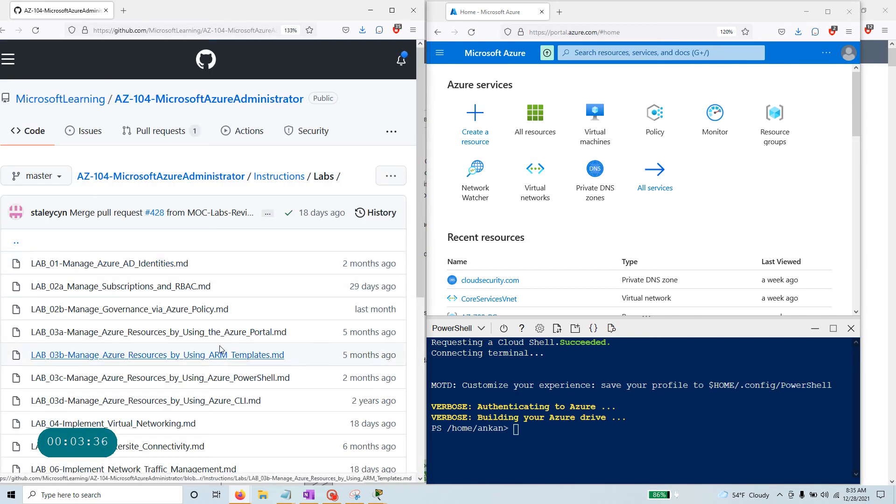
left_click(275, 181)
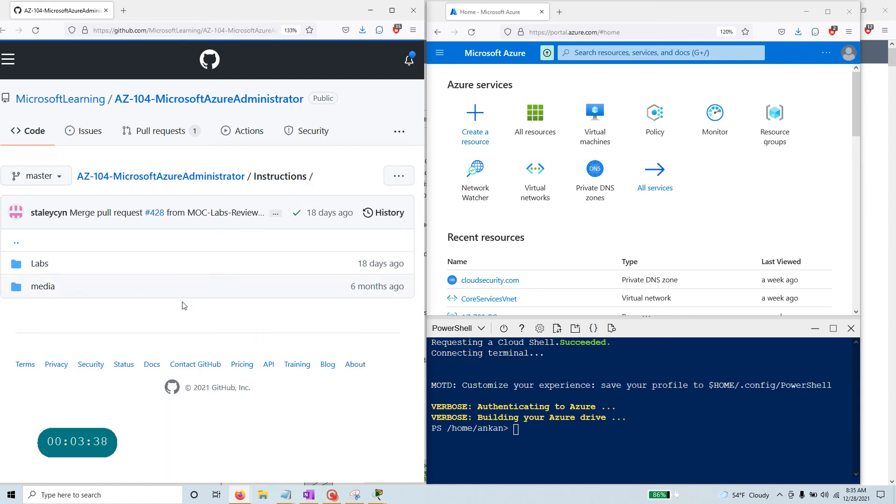
left_click(168, 180)
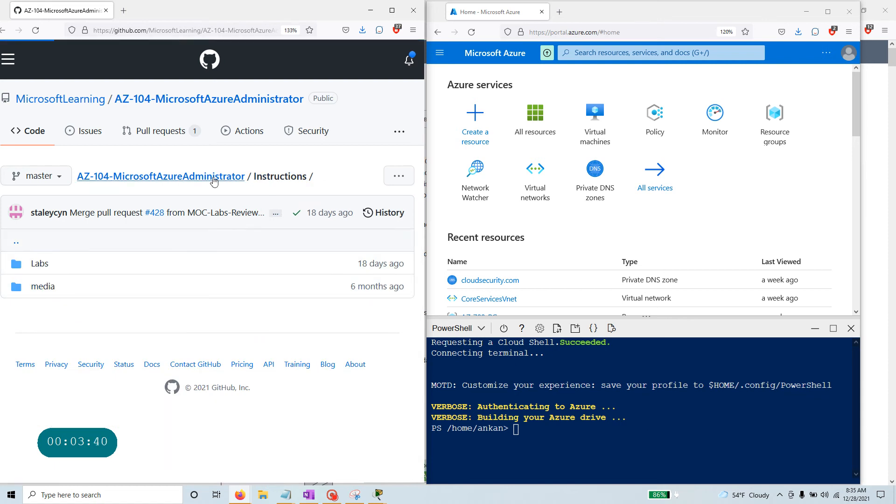
scroll(173, 303, "down", 15)
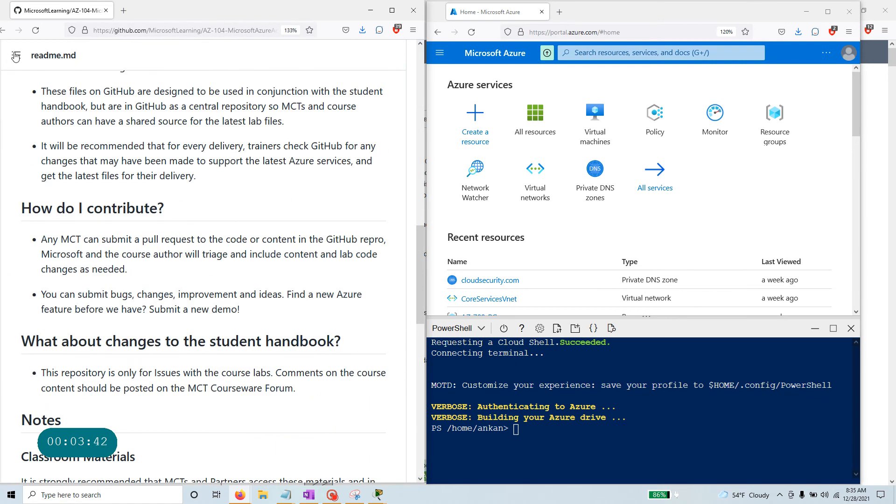
left_click(4, 30)
left_click(4, 30)
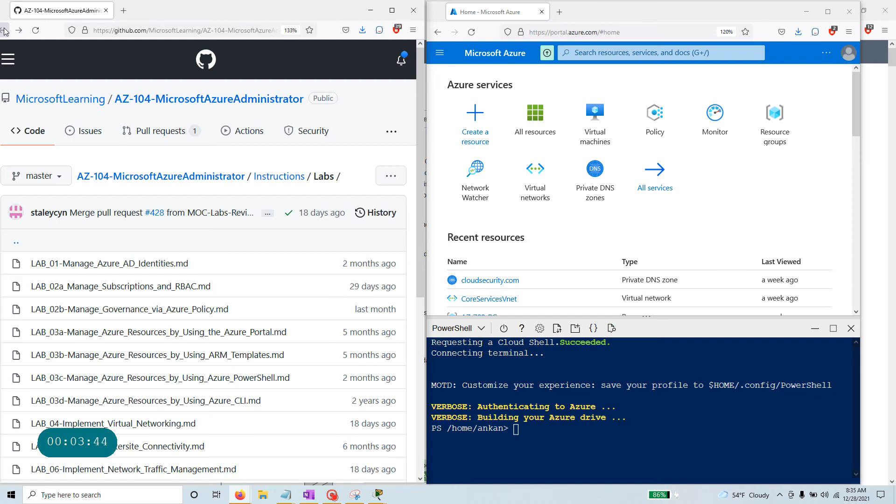
scroll(106, 422, "down", 2)
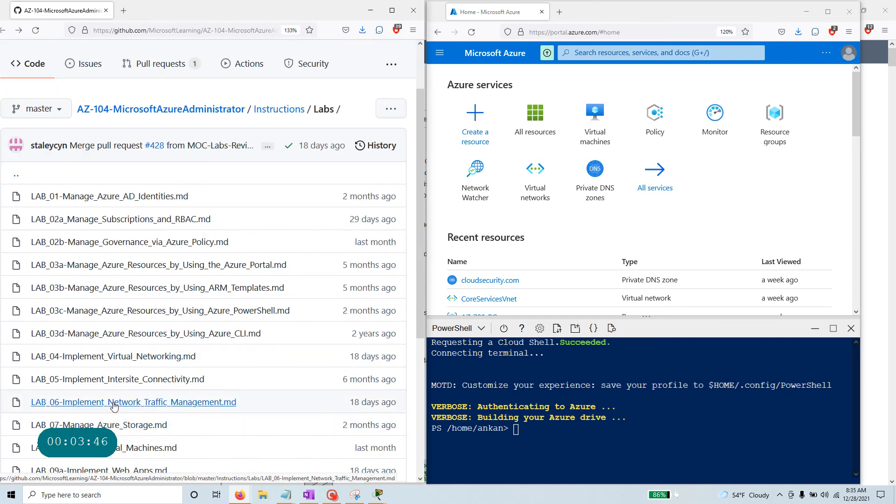
Open the LAB_07 Manage Azure Storage instructions, highlight step 4's file paths and maximize the window.
left_click(110, 426)
scroll(118, 394, "down", 10)
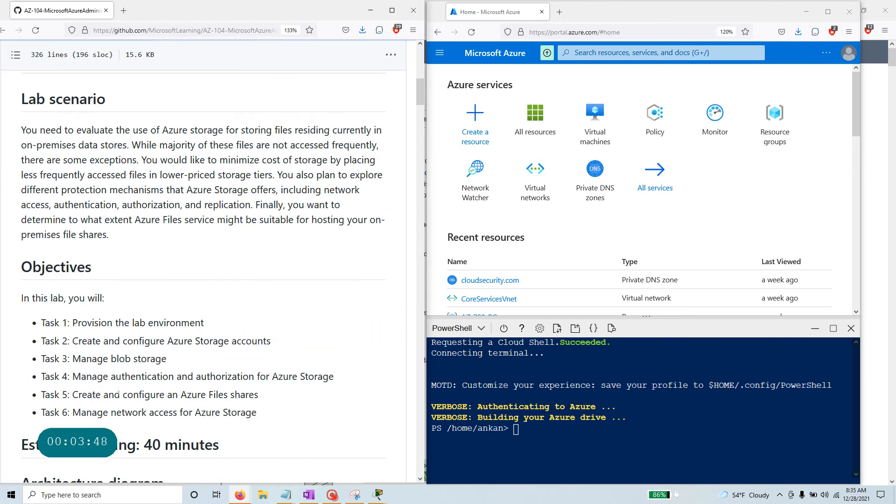
scroll(118, 395, "up", 9)
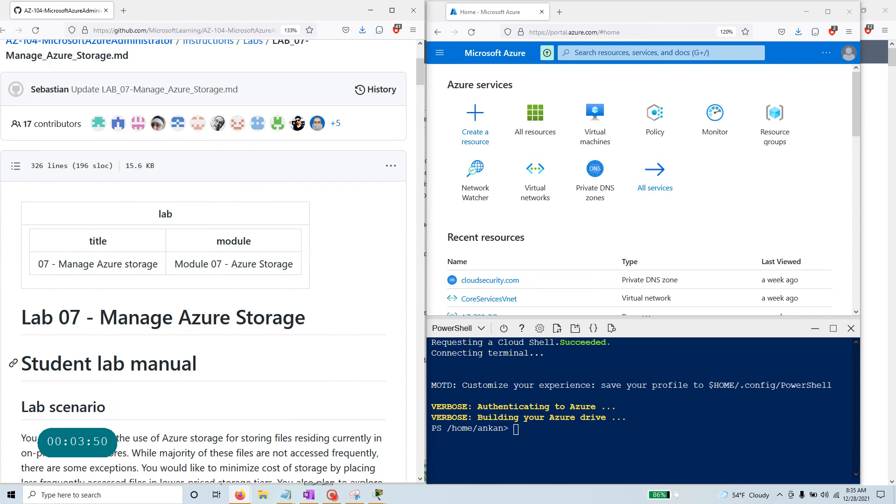
scroll(203, 261, "down", 20)
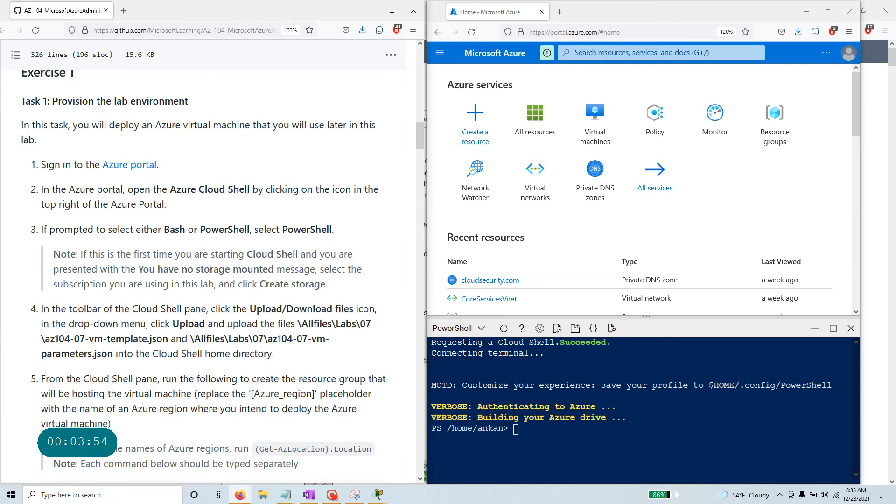
left_click_drag(298, 324, 370, 343)
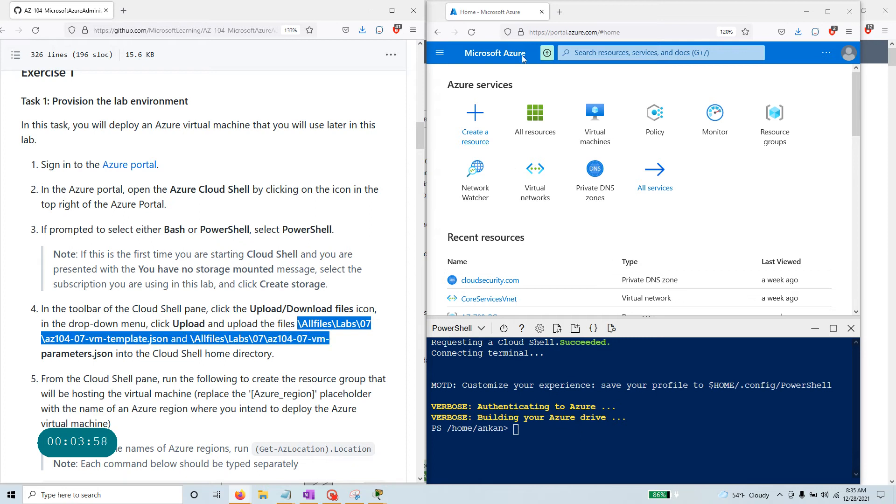
left_click(392, 10)
scroll(325, 268, "up", 15)
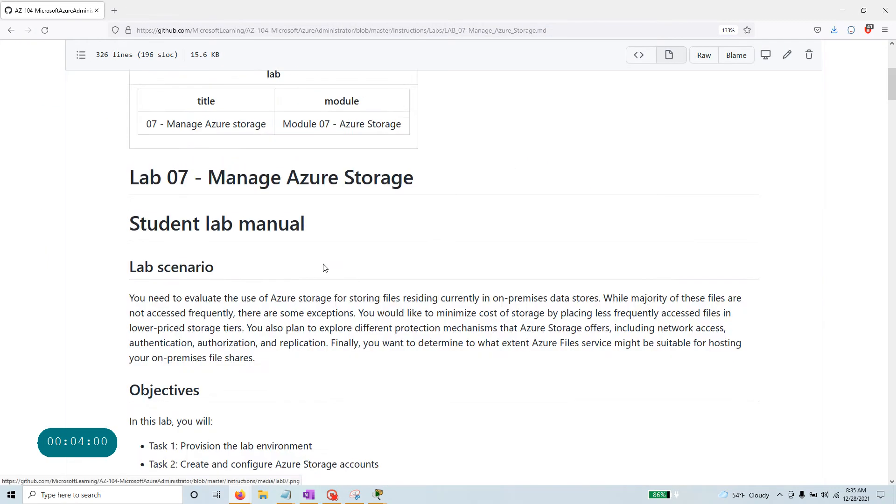
Go from the repo root through Allfiles/Labs/07 and open az104-07-vm-template.json.
scroll(325, 267, "up", 5)
left_click(389, 176)
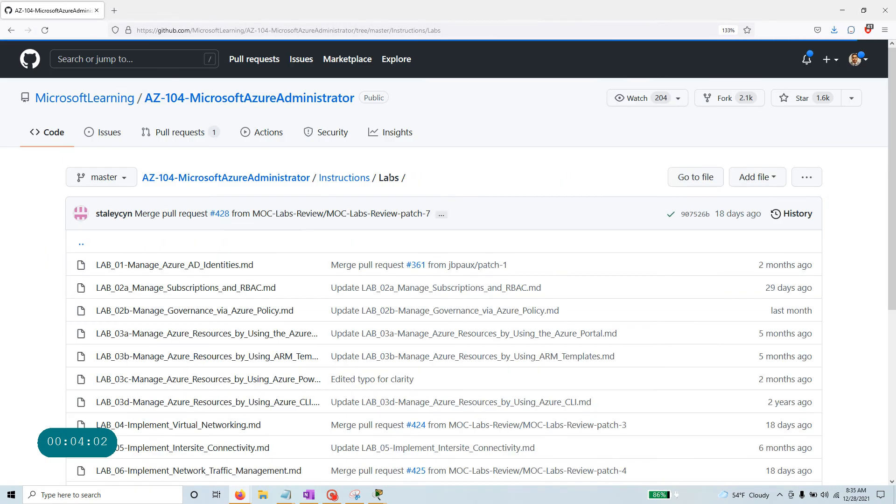
scroll(372, 206, "down", 6)
scroll(372, 206, "up", 6)
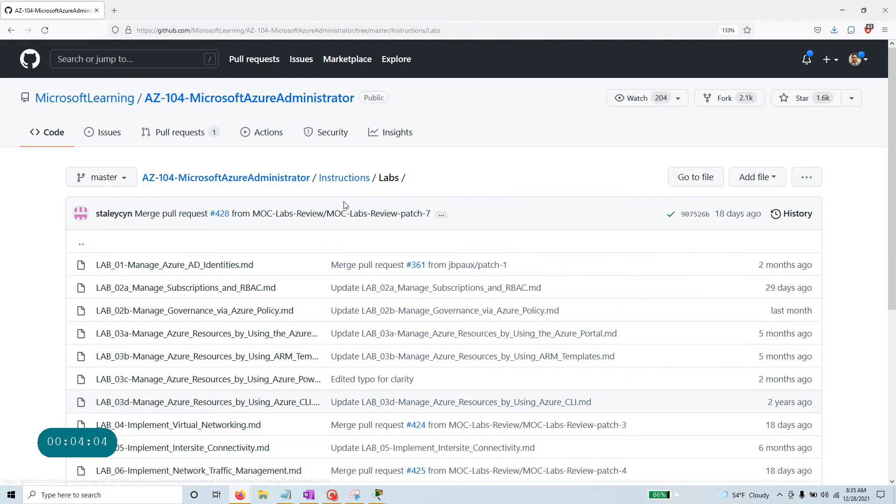
left_click(349, 177)
left_click(226, 177)
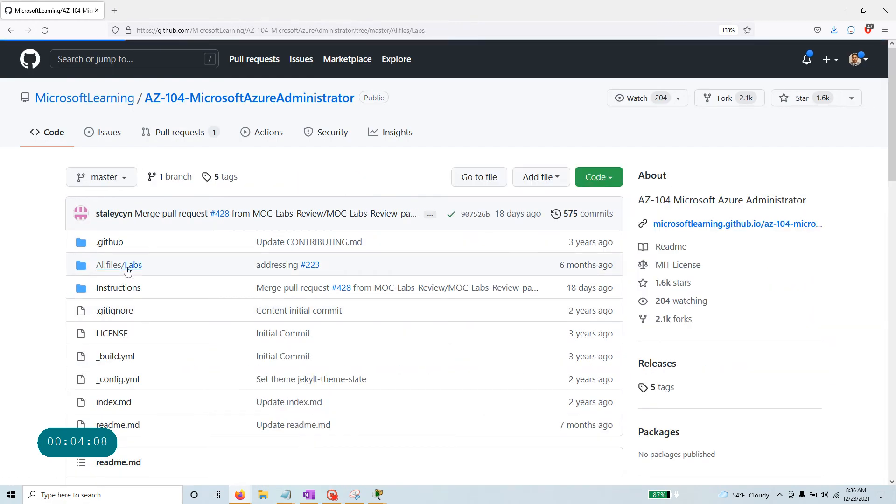
left_click(127, 267)
left_click(101, 381)
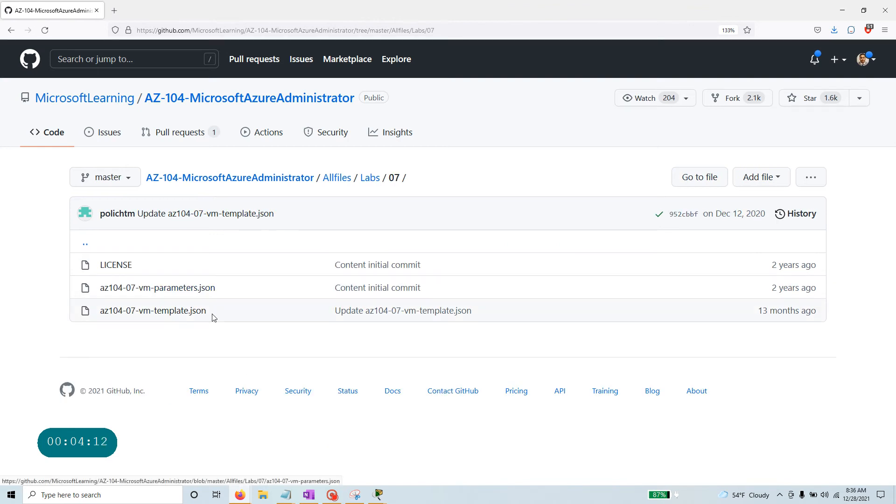
left_click(188, 312)
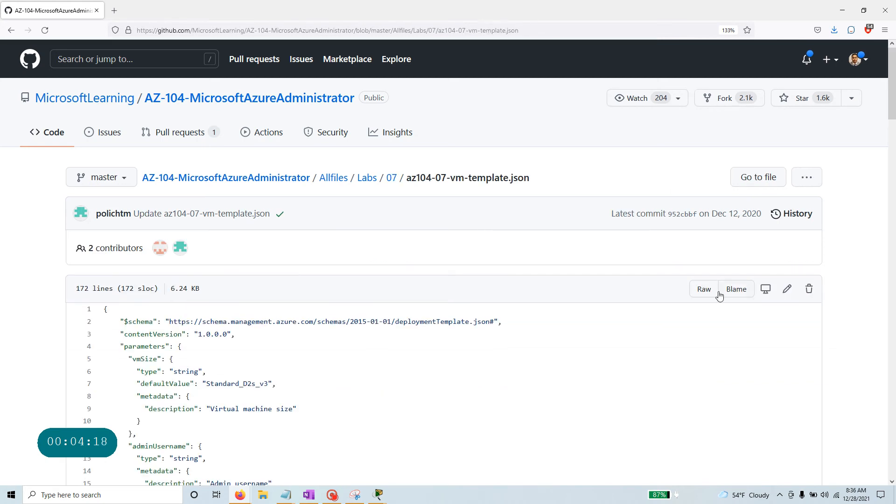
Save the raw az104-07-vm-template.json into a new Desktop folder named az104.
left_click(704, 290)
right_click(436, 211)
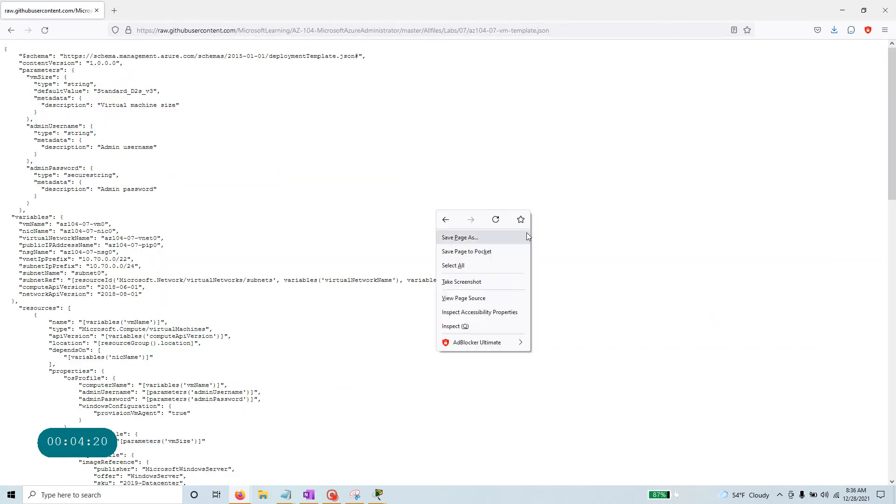
left_click(511, 238)
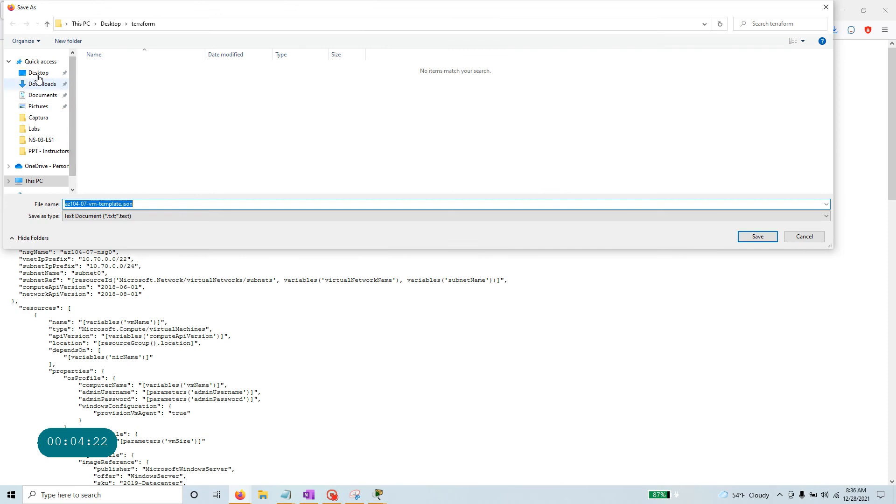
left_click(37, 74)
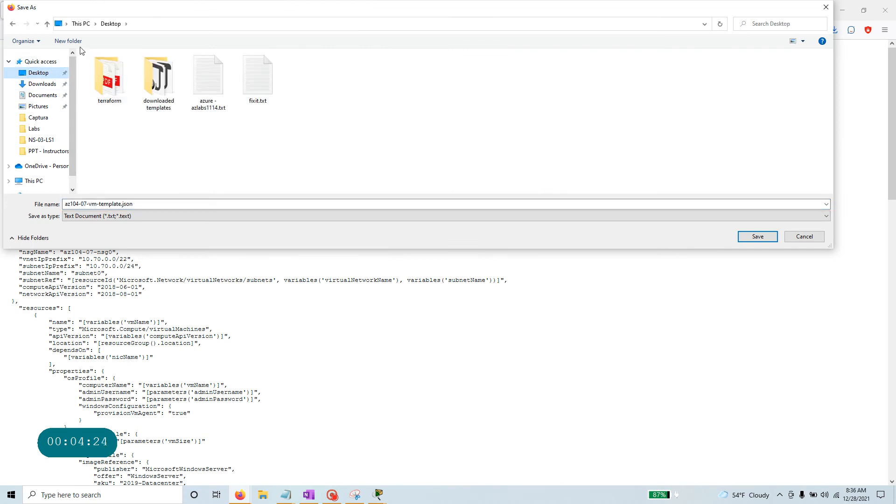
left_click(68, 40)
type("az1")
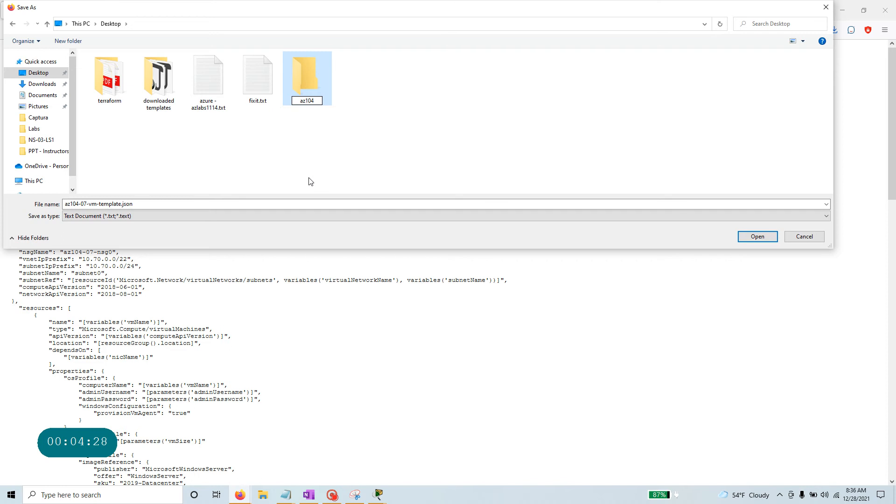
type("04")
key("Return")
key("Return")
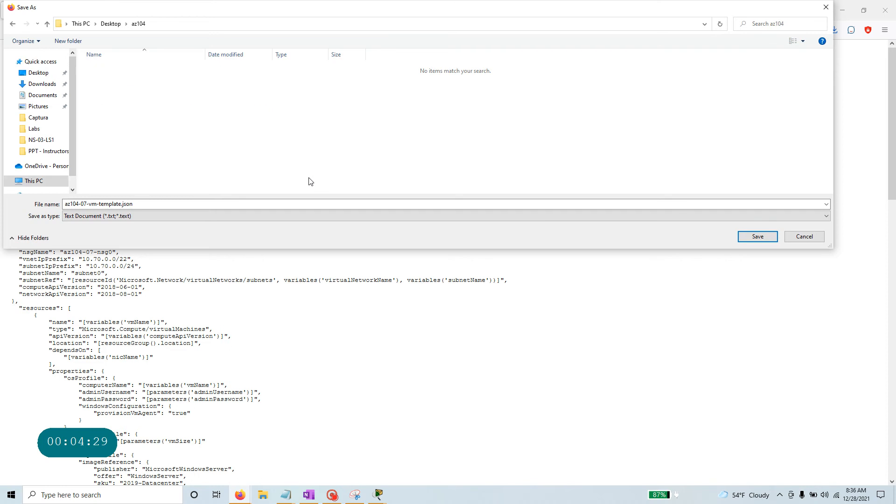
left_click(757, 236)
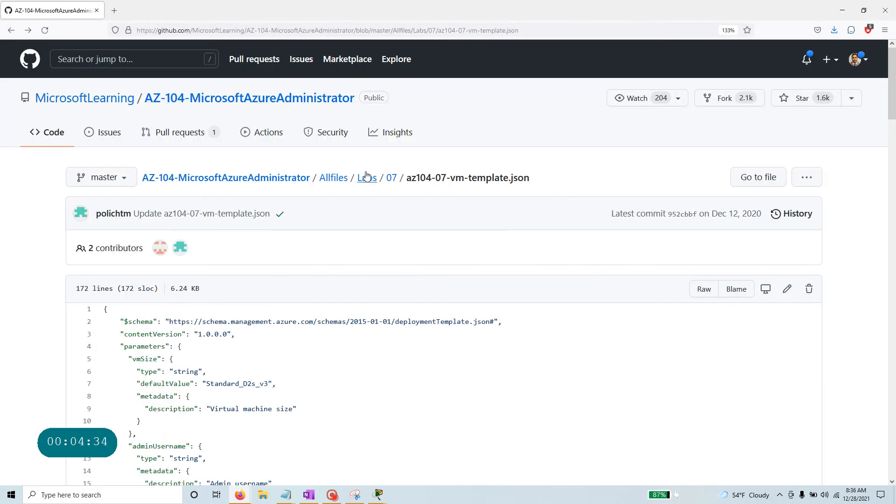
Save the raw az104-07-vm-parameters.json into the same az104 folder and review its contents.
left_click(392, 178)
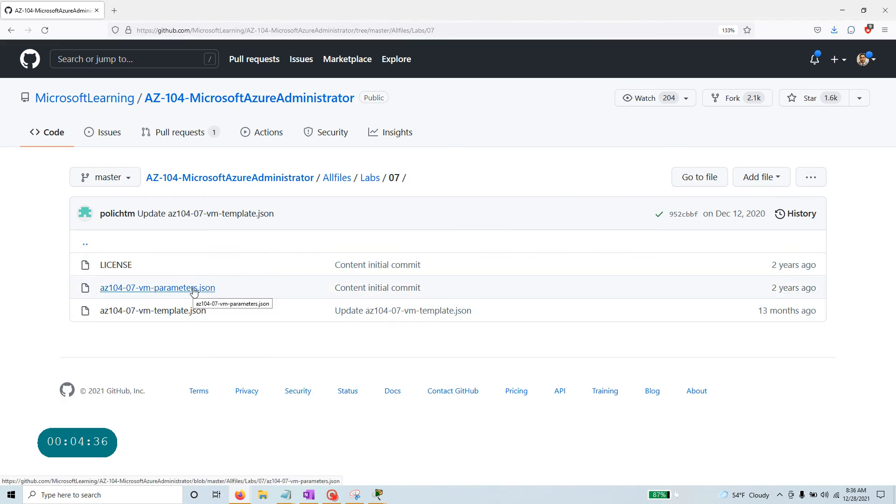
left_click(194, 289)
left_click(703, 289)
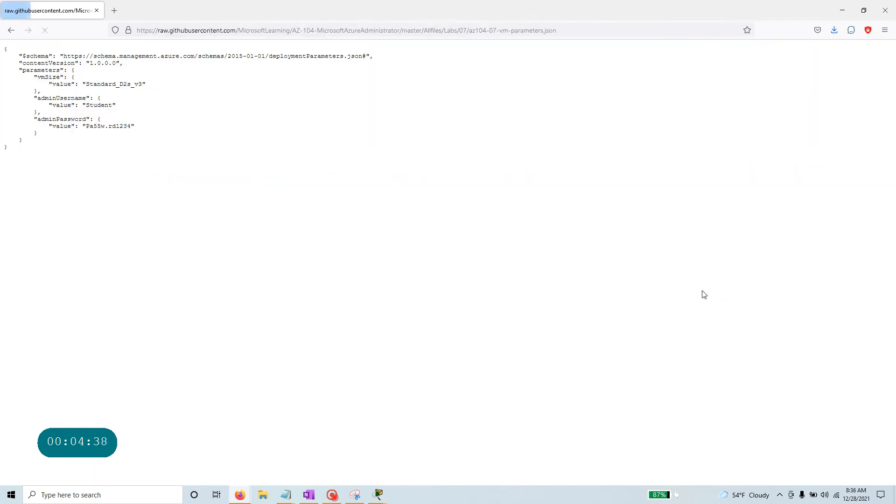
right_click(344, 258)
left_click(398, 287)
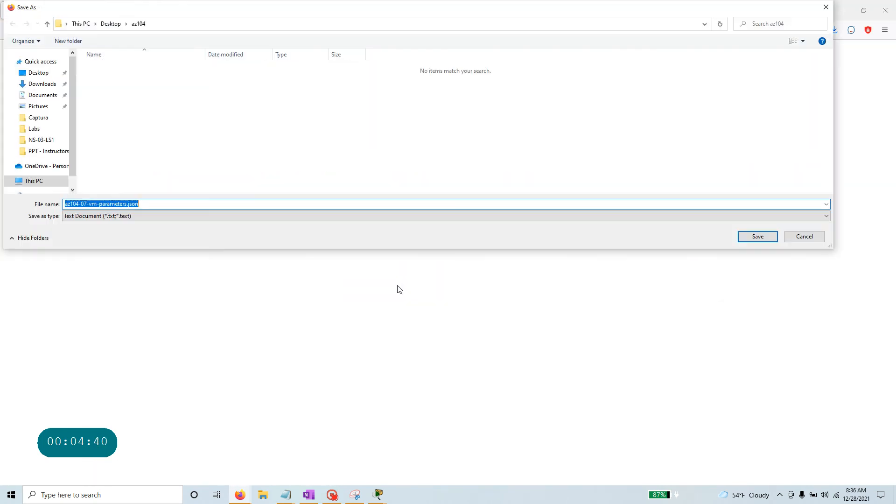
left_click(743, 239)
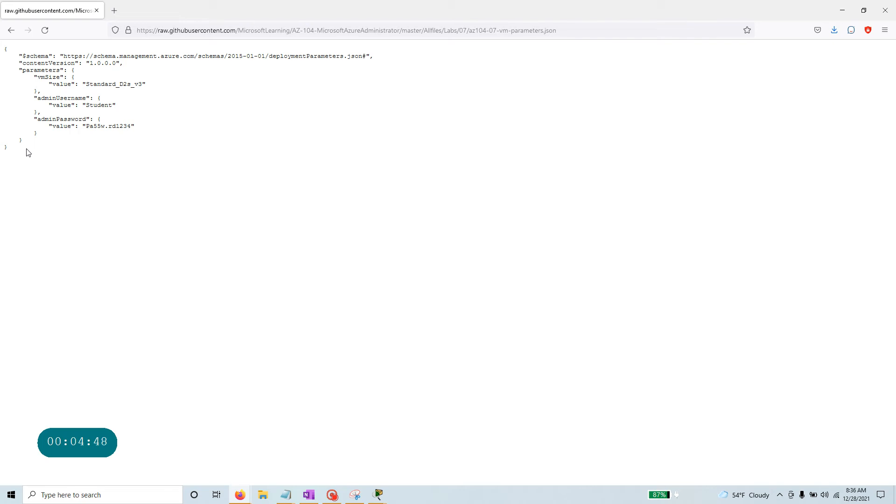
left_click_drag(26, 152, 117, 46)
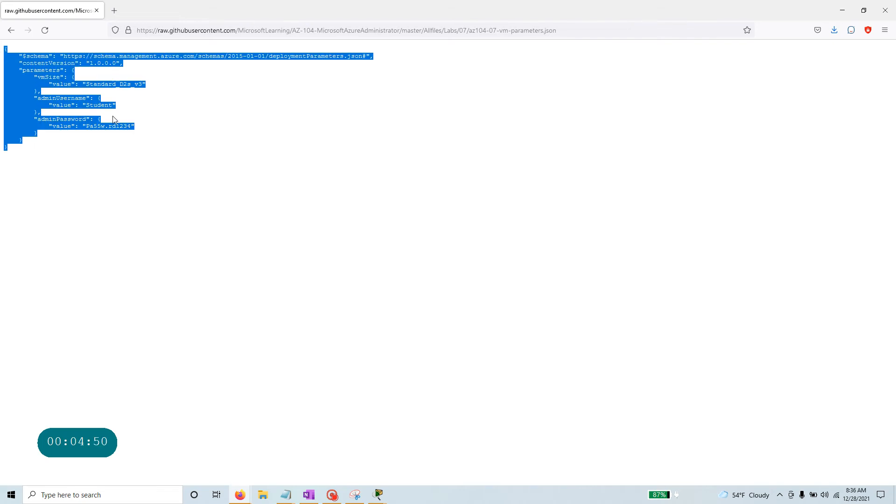
scroll(397, 187, "up", 8)
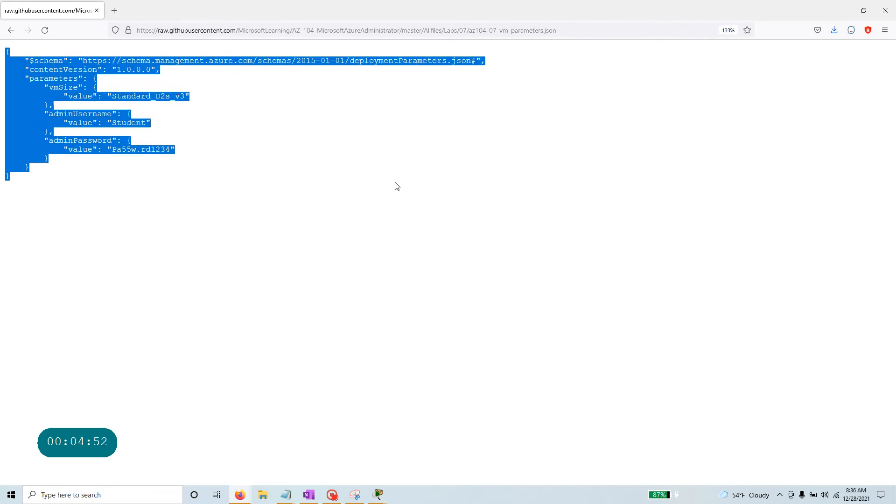
left_click(462, 211)
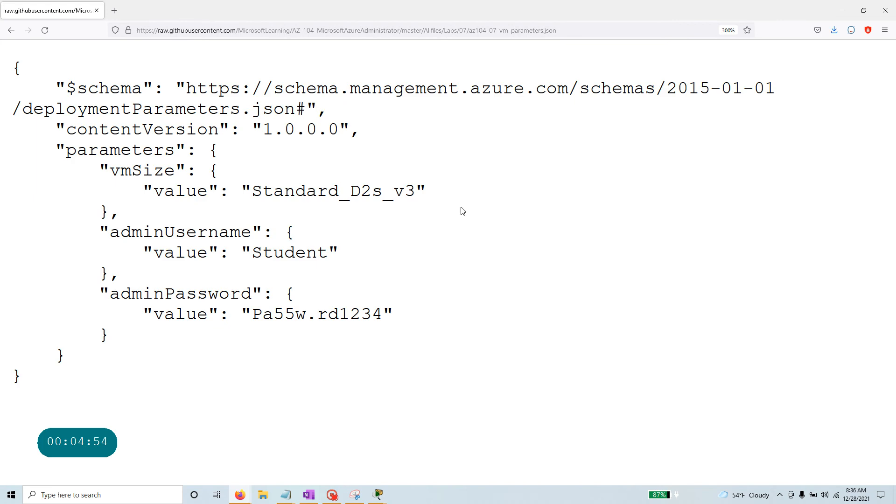
left_click_drag(65, 88, 153, 89)
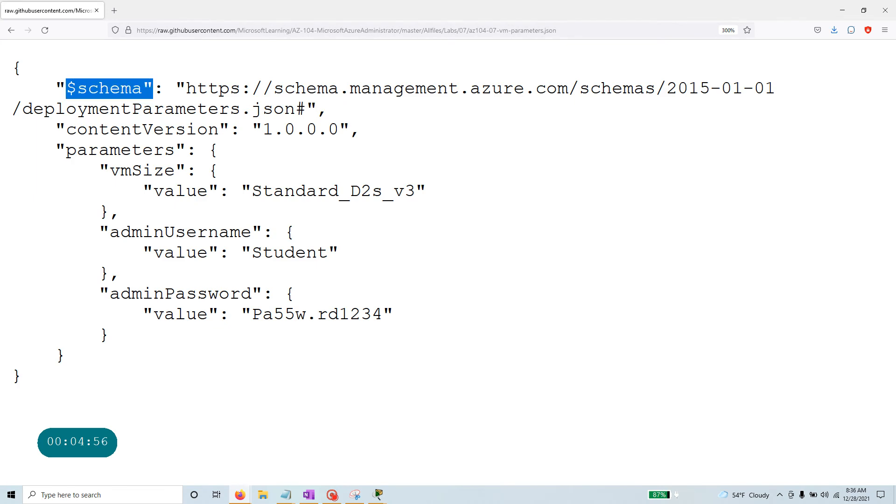
left_click_drag(340, 110, 53, 104)
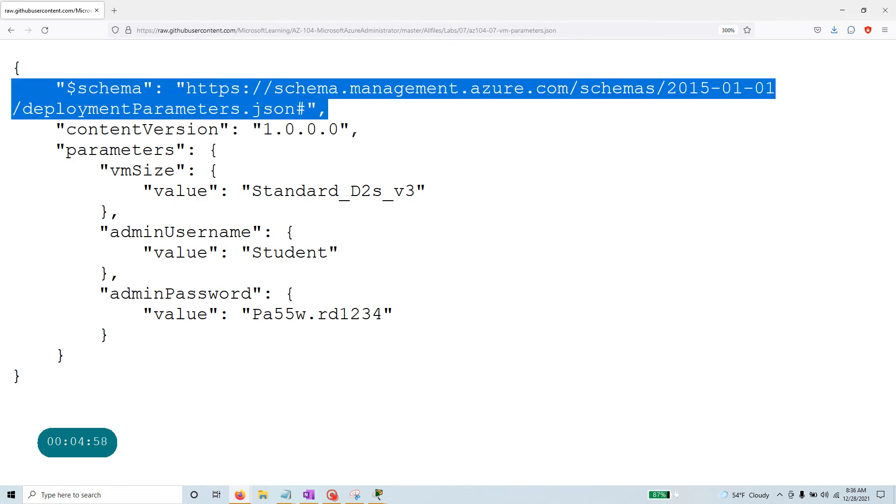
left_click_drag(366, 135, 24, 131)
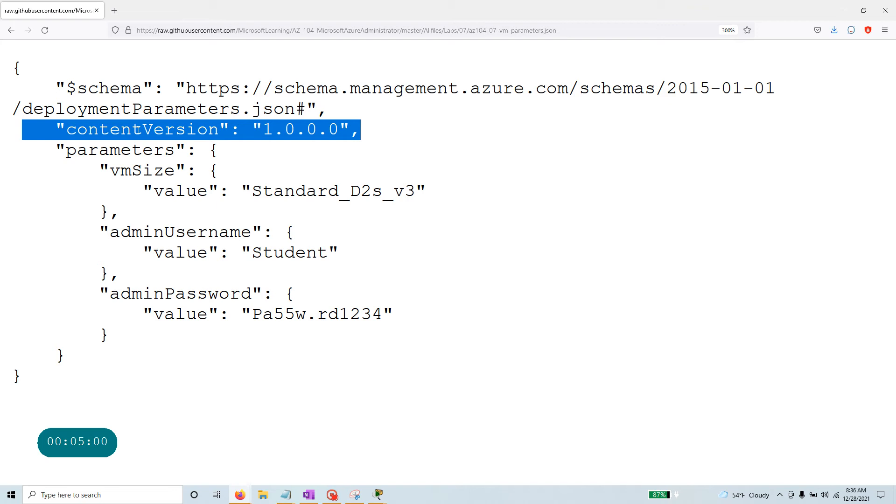
left_click(139, 129)
left_click_drag(55, 150, 73, 353)
left_click(78, 341)
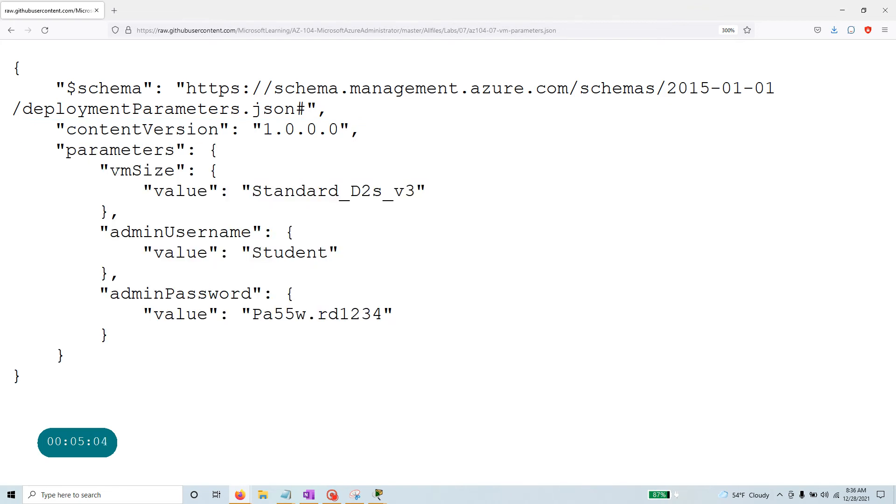
double_click(175, 172)
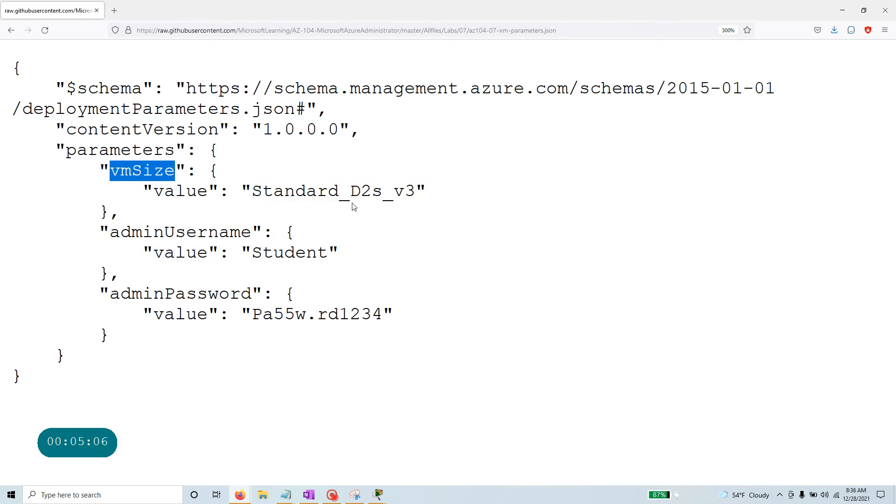
left_click_drag(252, 191, 416, 191)
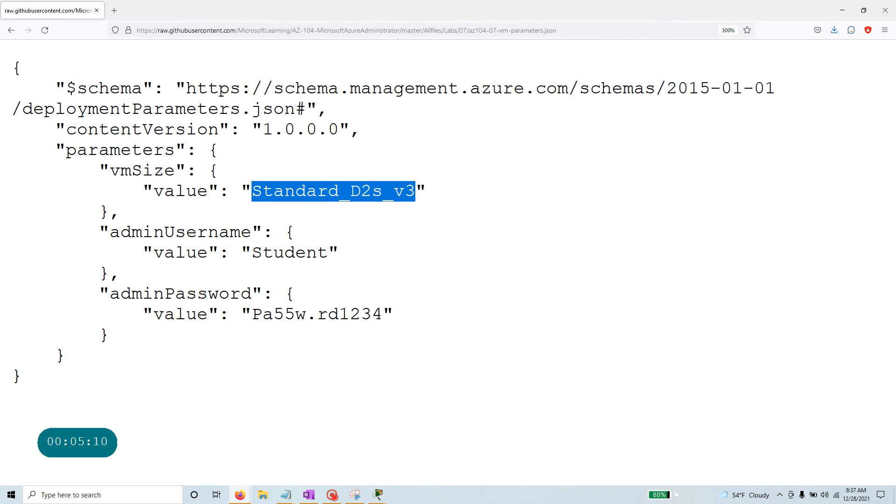
left_click_drag(252, 253, 329, 252)
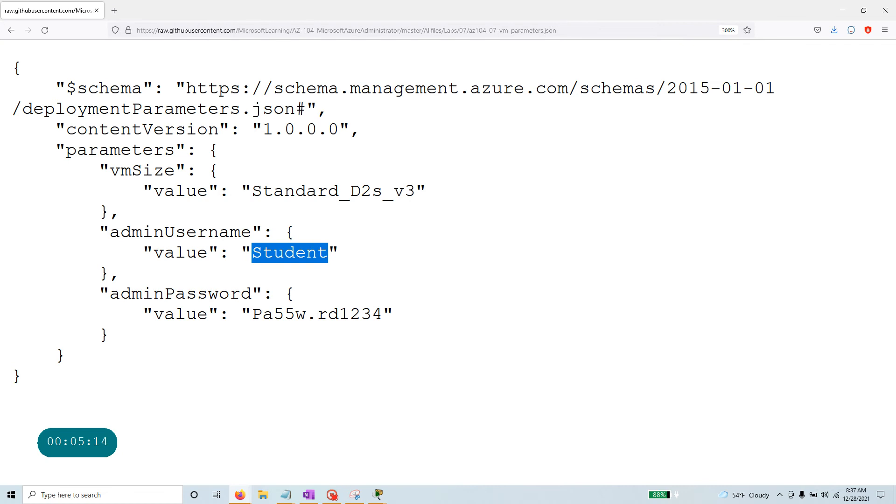
left_click_drag(252, 314, 306, 314)
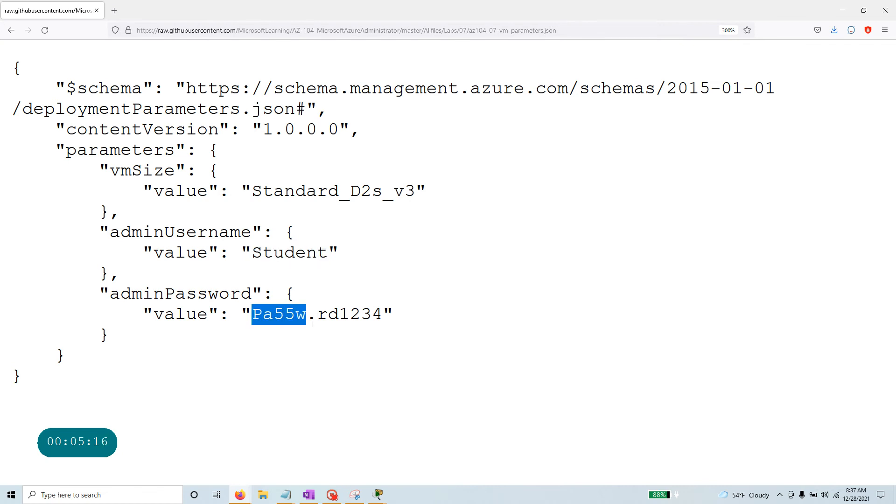
left_click_drag(394, 314, 99, 314)
Open the raw VM template, zoom out, and review its $schema, contentVersion and parameters lines.
left_click(9, 30)
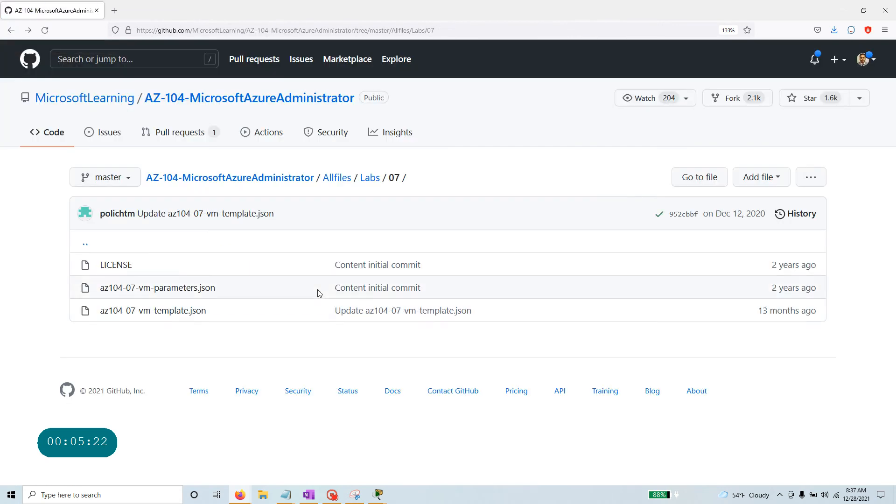
left_click(142, 311)
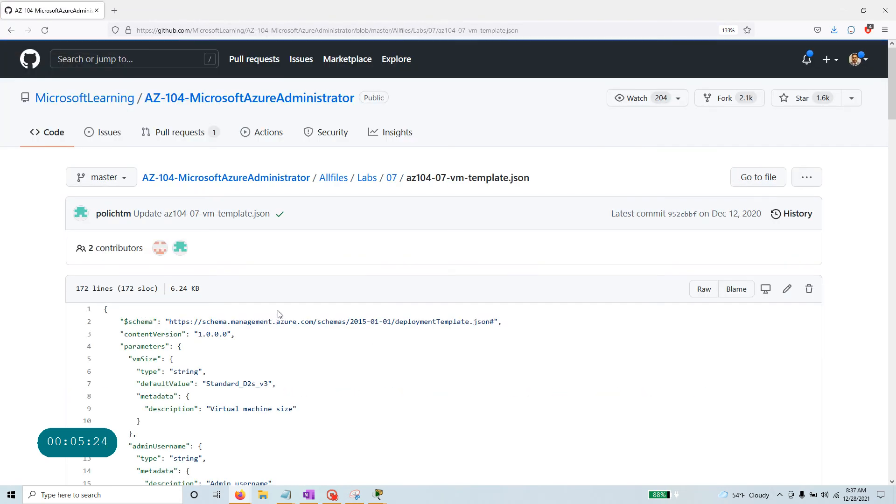
left_click(700, 291)
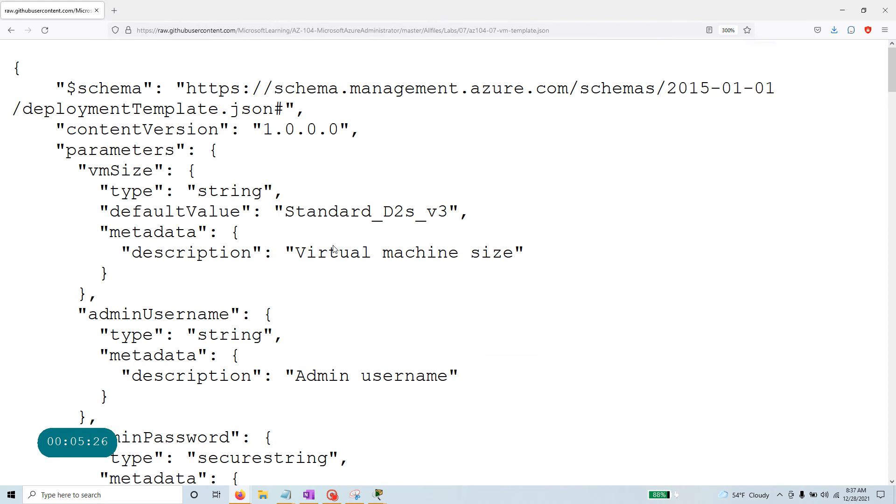
key("ctrl+minus")
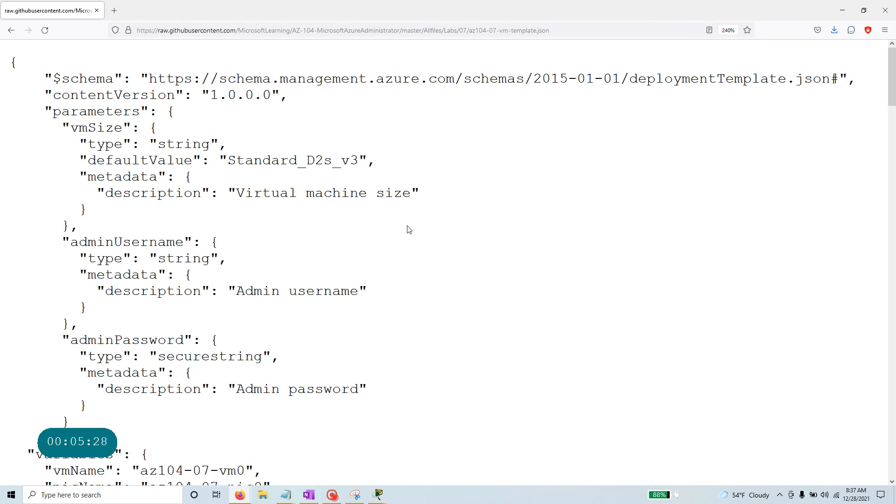
left_click_drag(123, 79, 1, 82)
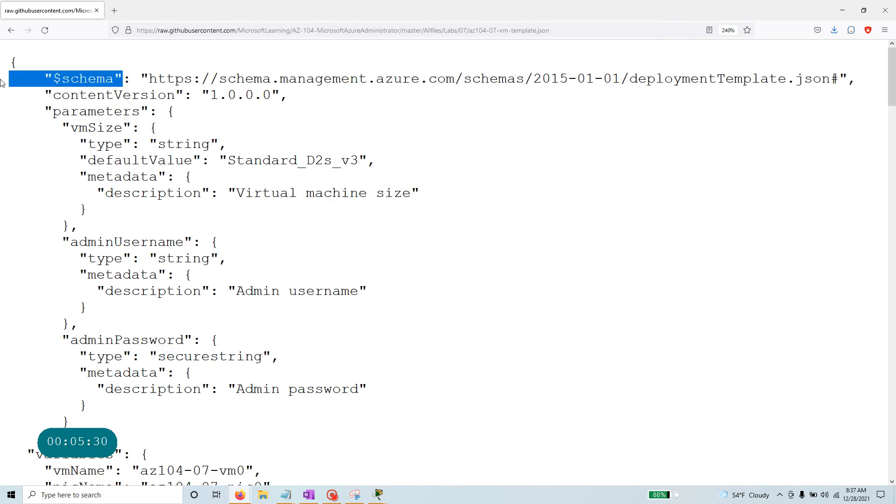
left_click_drag(315, 96, 19, 97)
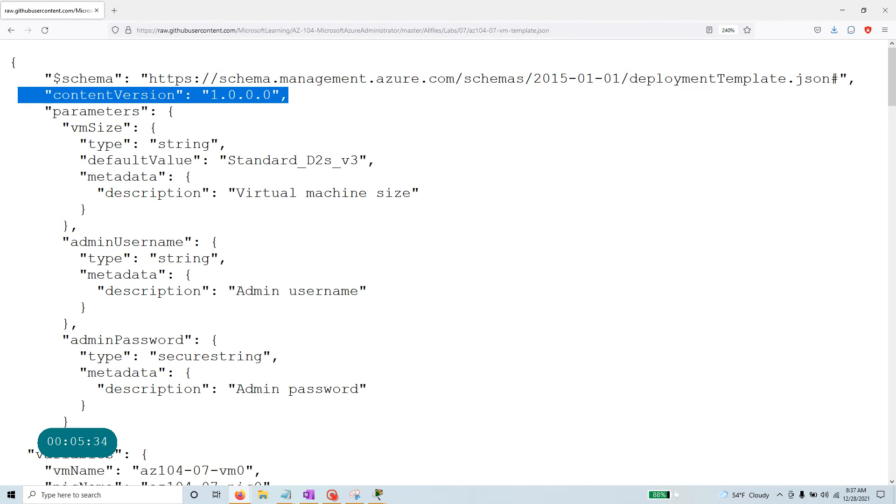
left_click_drag(45, 111, 89, 289)
left_click(191, 230)
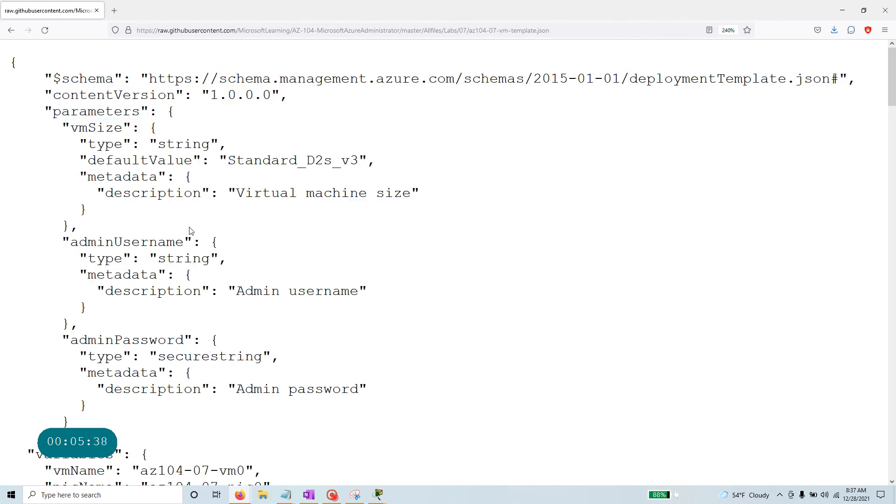
Go through the vmSize (Standard_D2s_v3), adminUsername and securestring adminPassword parameters.
left_click_drag(70, 128, 147, 129)
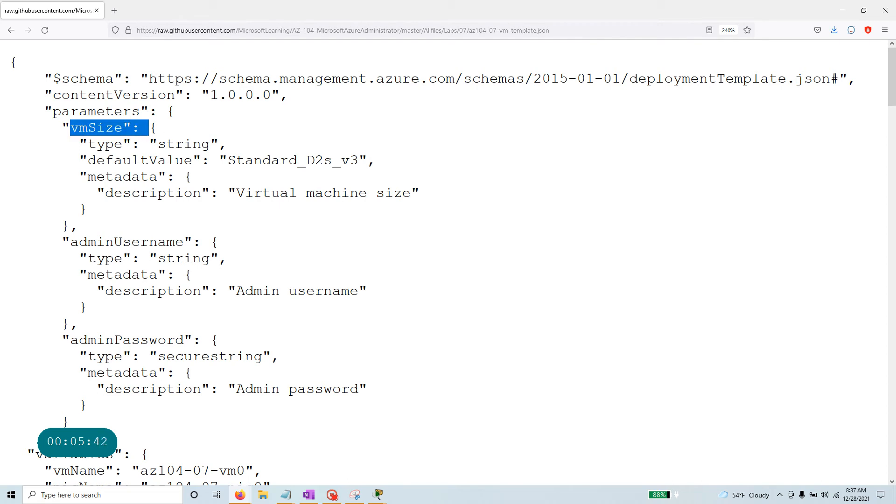
left_click_drag(80, 160, 389, 166)
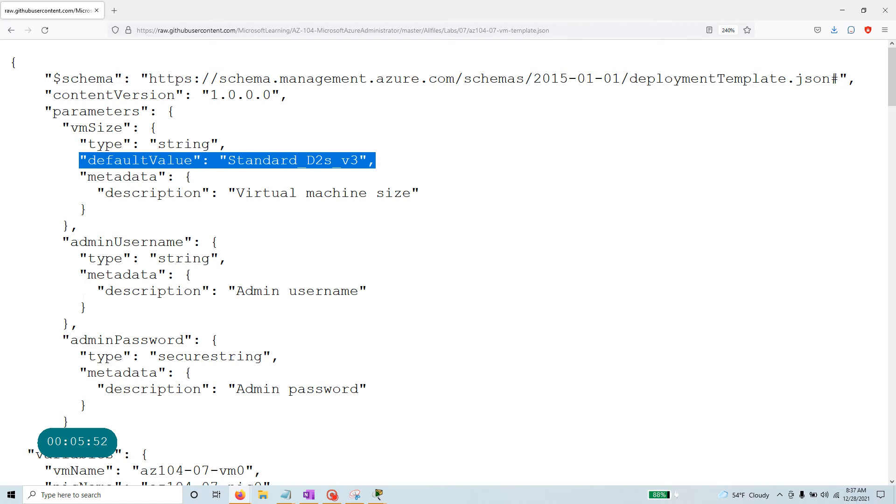
left_click_drag(148, 112, 3, 116)
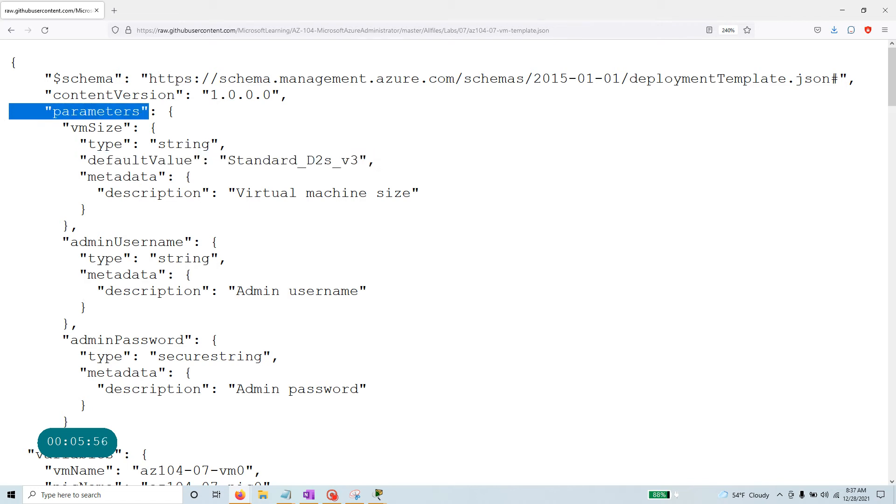
left_click_drag(123, 128, 70, 127)
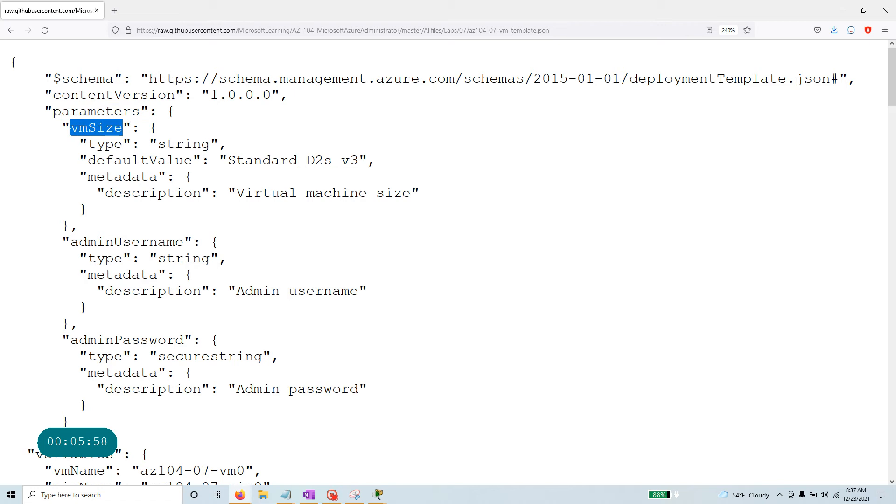
left_click_drag(87, 160, 394, 160)
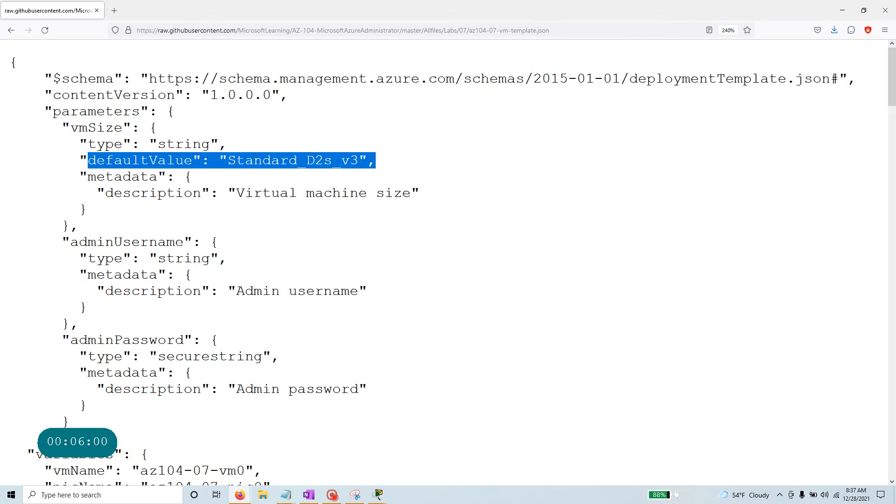
left_click_drag(96, 241, 73, 244)
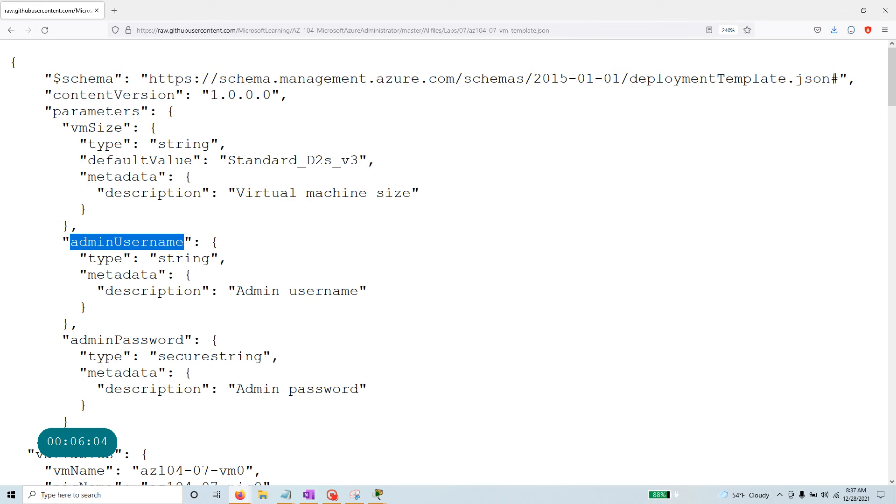
left_click_drag(185, 340, 71, 340)
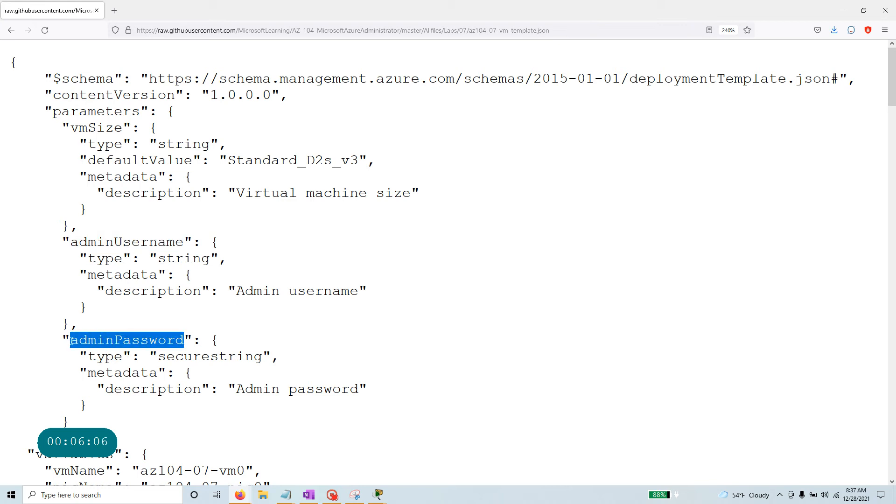
left_click_drag(262, 357, 159, 357)
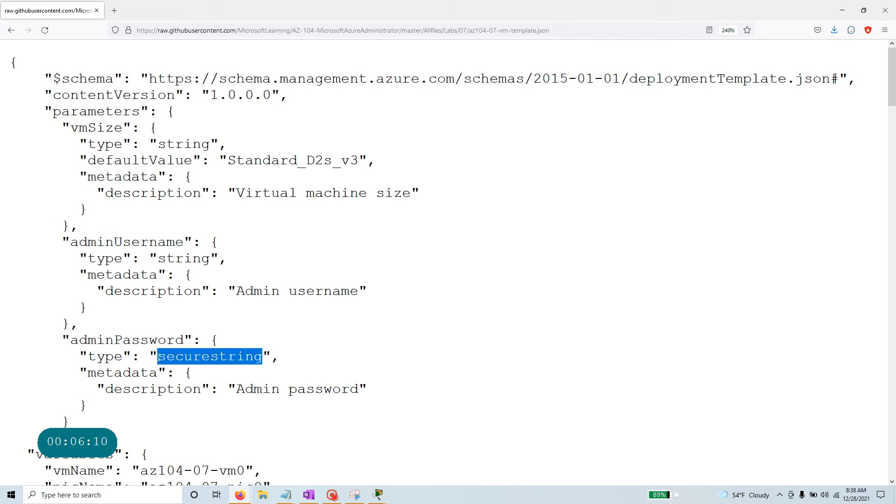
scroll(159, 357, "down", 7)
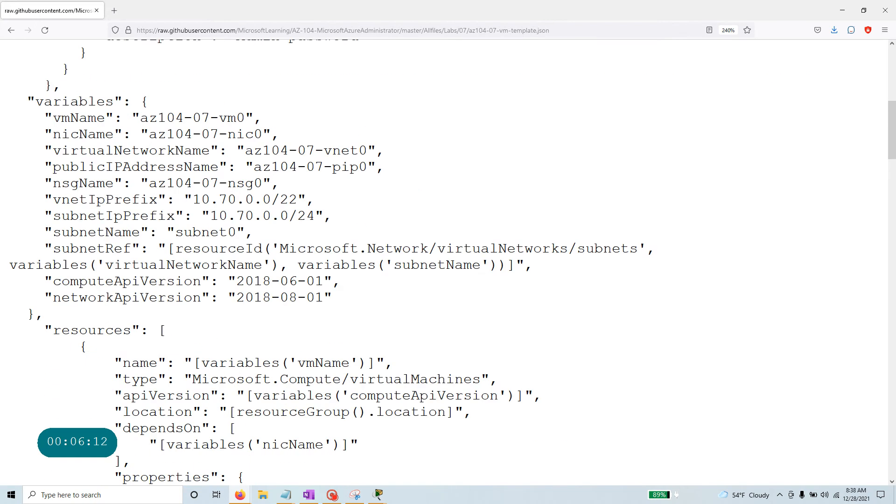
Review the vmName, nicName, virtualNetworkName, publicIPAddressName and nsgName variables.
scroll(159, 357, "up", 7)
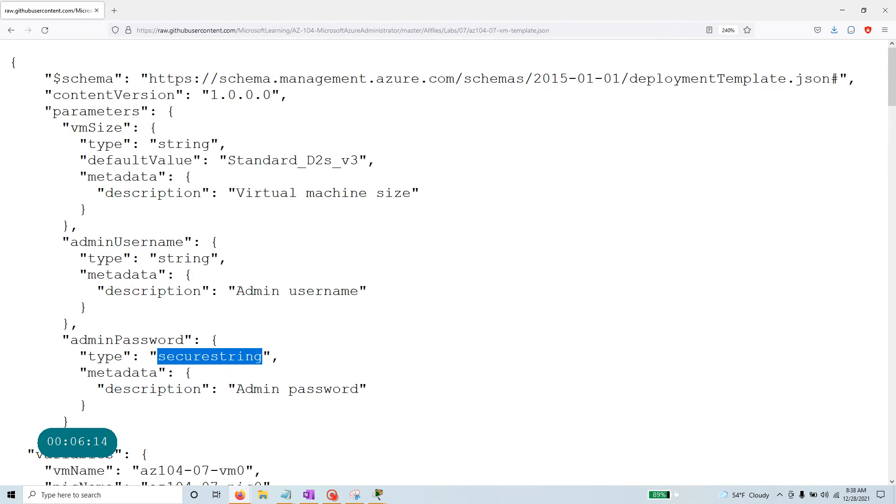
left_click_drag(47, 111, 70, 439)
scroll(70, 439, "down", 5)
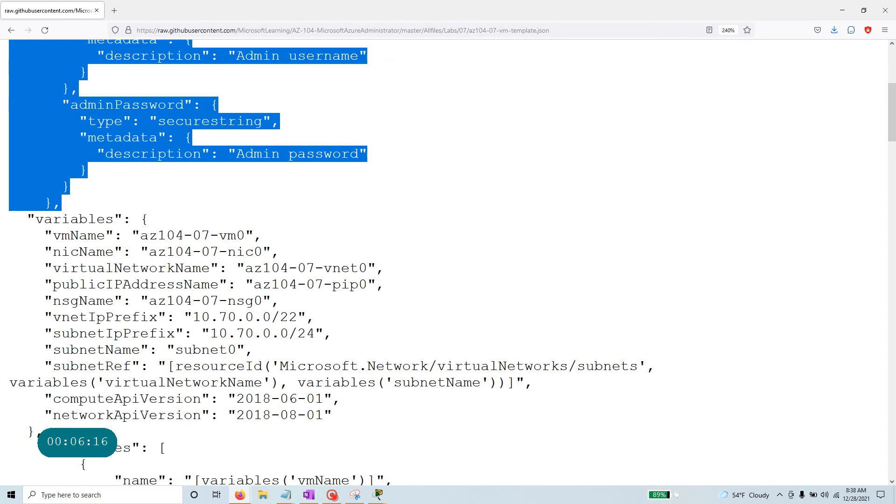
scroll(70, 439, "down", 3)
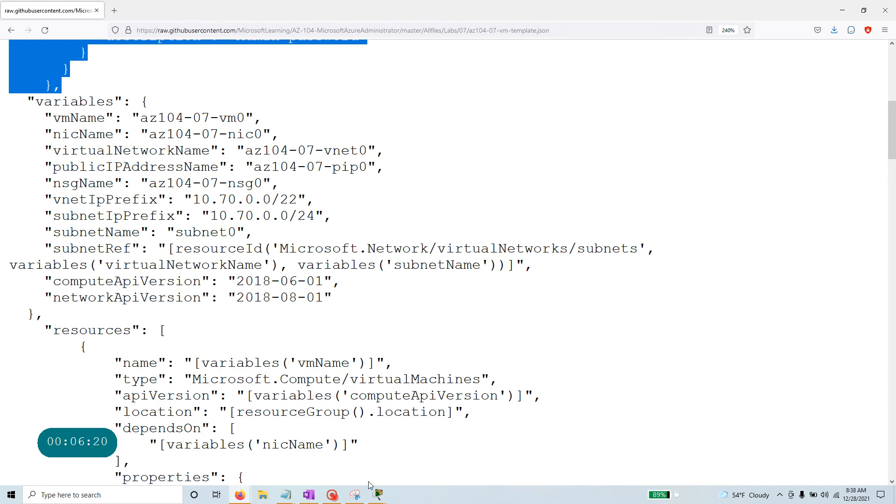
double_click(79, 119)
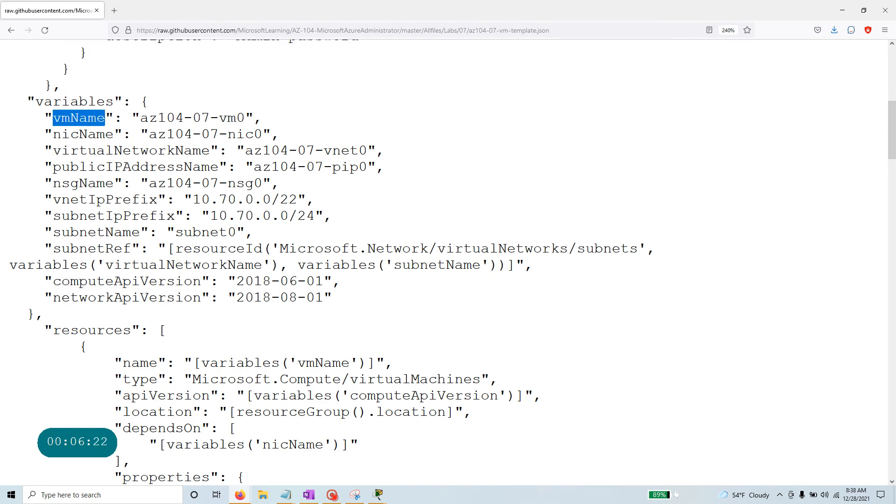
double_click(70, 135)
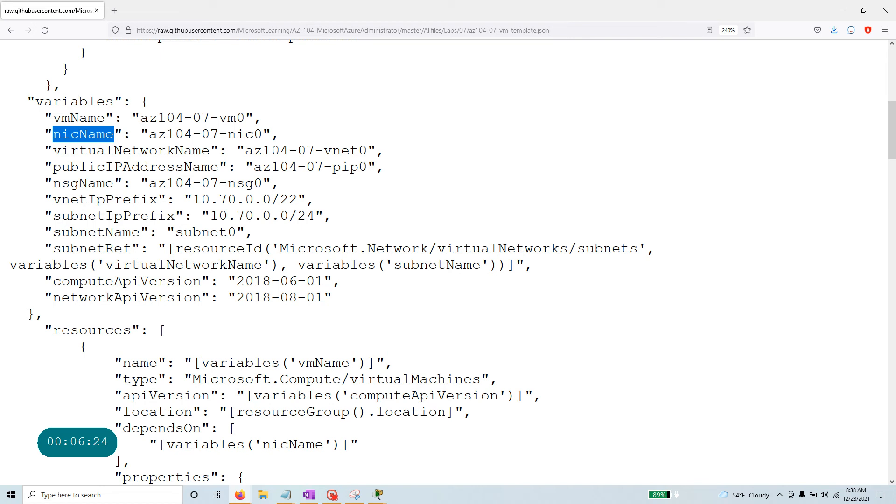
left_click_drag(54, 150, 209, 150)
left_click_drag(53, 167, 218, 167)
left_click_drag(54, 183, 115, 183)
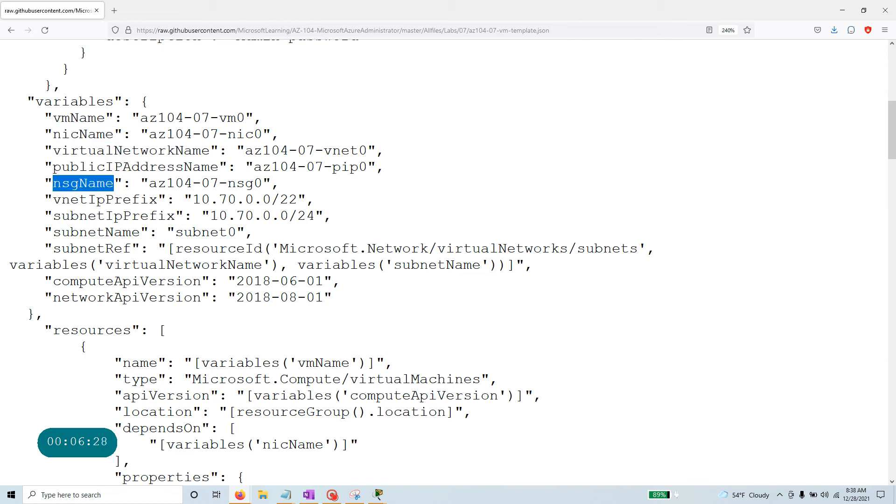
Go through vnetIpPrefix 10.70.0.0/22, subnetIpPrefix, subnetName and the resourceId-based subnetRef.
left_click_drag(54, 200, 157, 200)
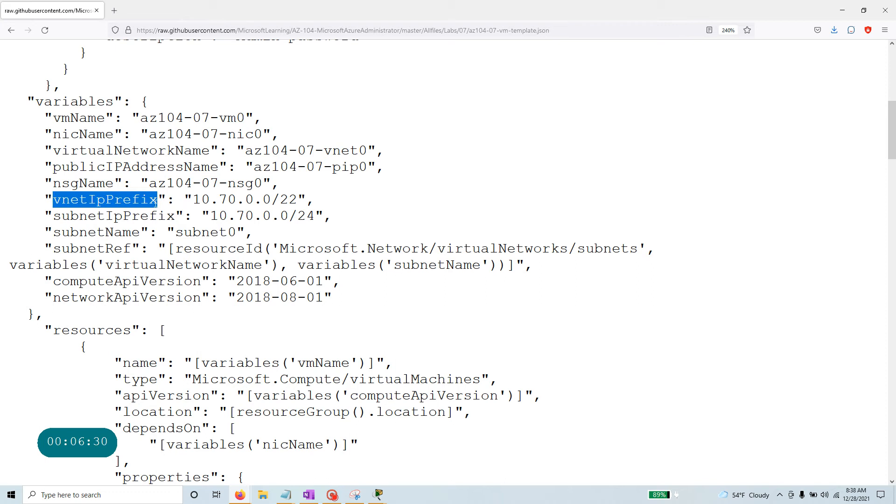
left_click_drag(314, 200, 184, 200)
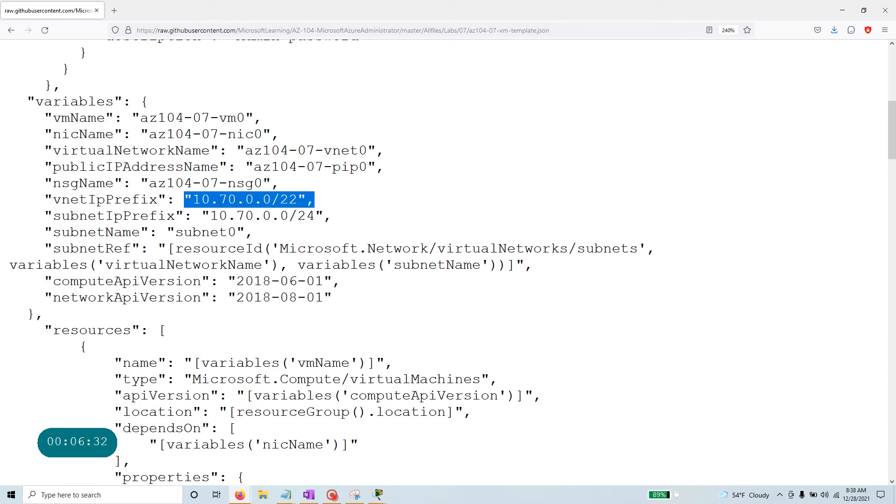
left_click_drag(61, 216, 175, 216)
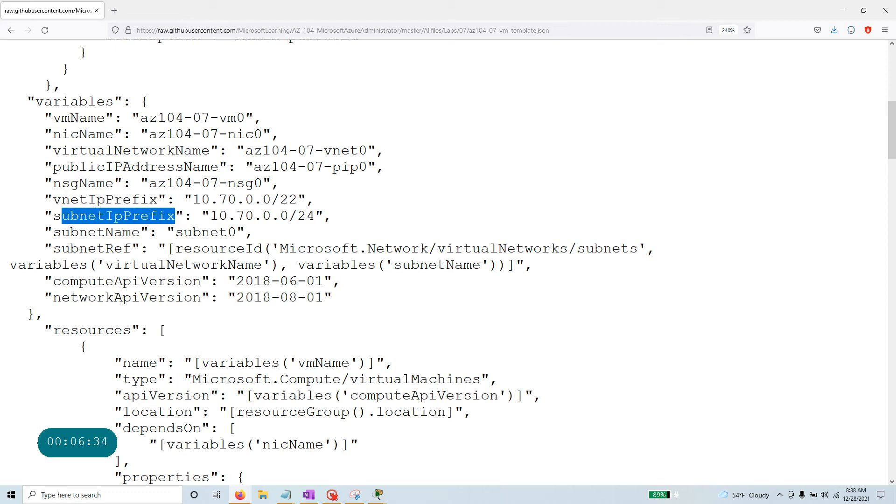
left_click_drag(53, 232, 245, 233)
left_click_drag(53, 249, 131, 249)
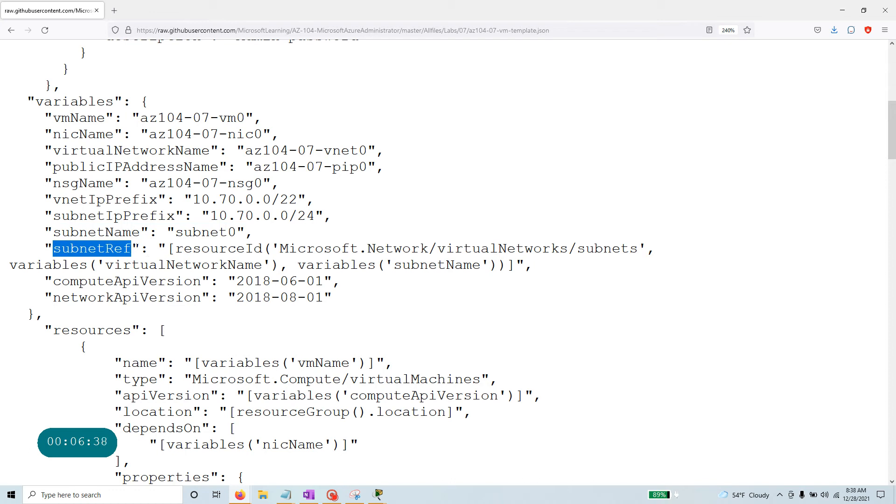
left_click_drag(176, 249, 262, 249)
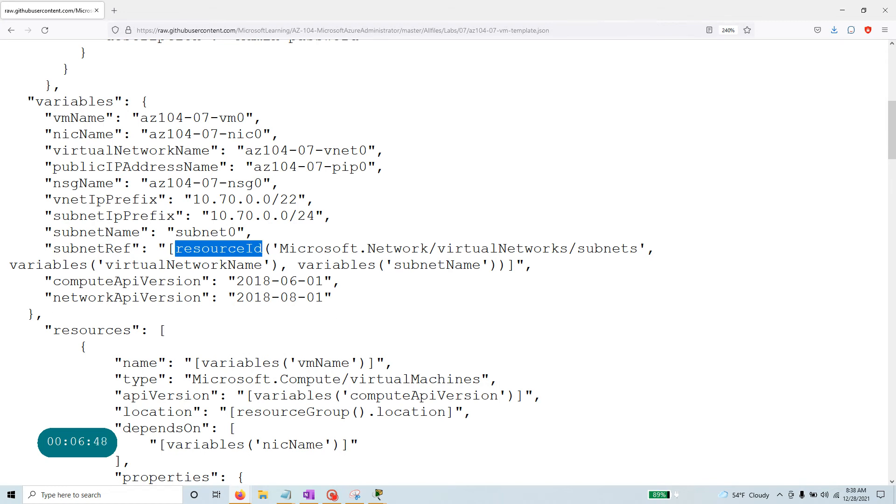
left_click_drag(36, 314, 3, 111)
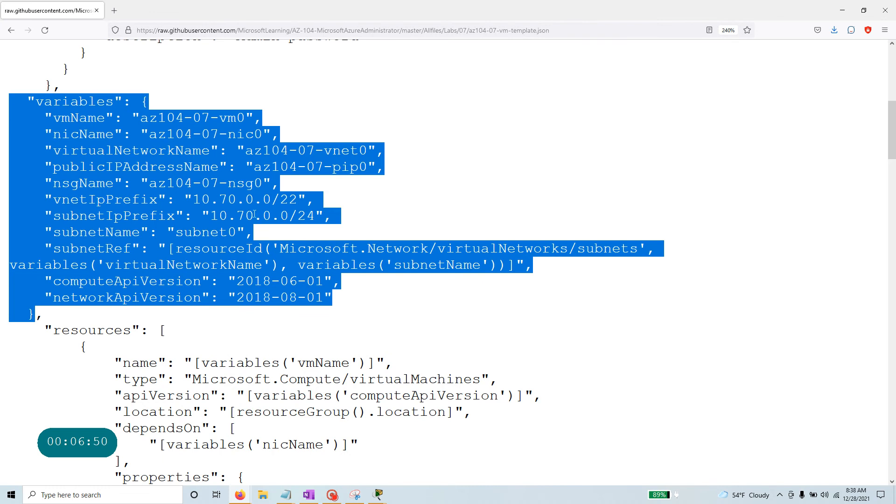
scroll(336, 216, "down", 5)
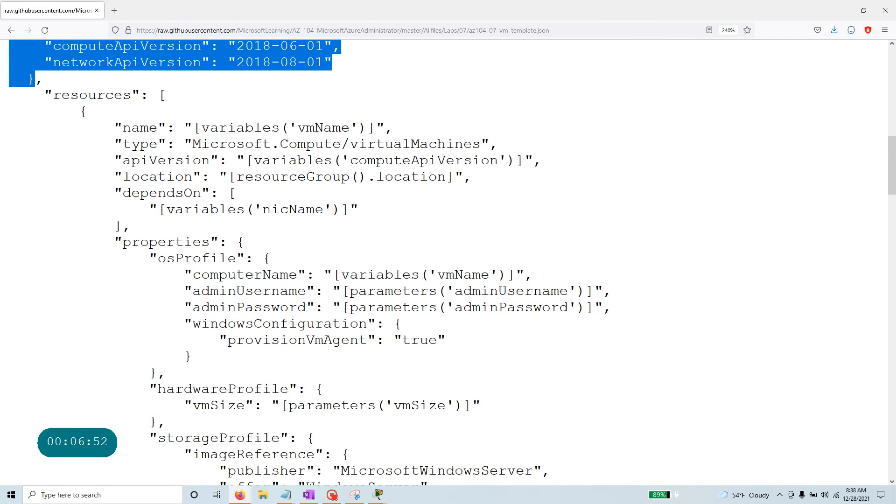
left_click_drag(140, 95, 44, 95)
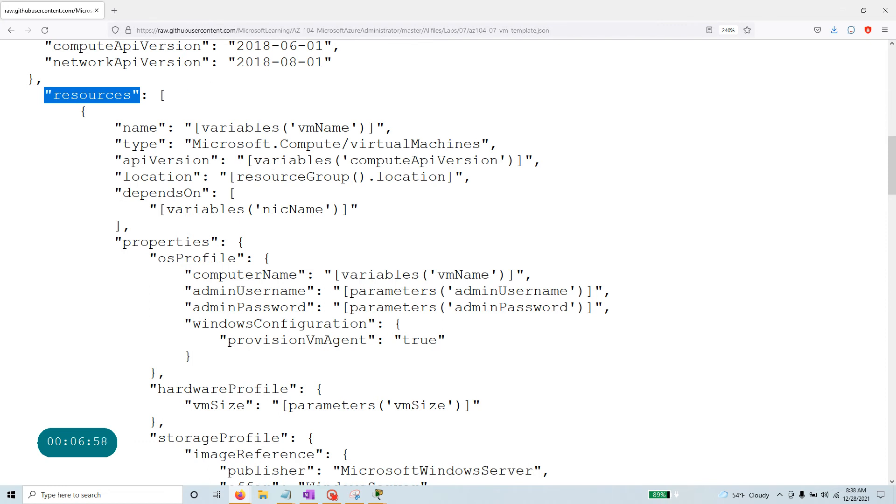
left_click_drag(498, 144, 408, 138)
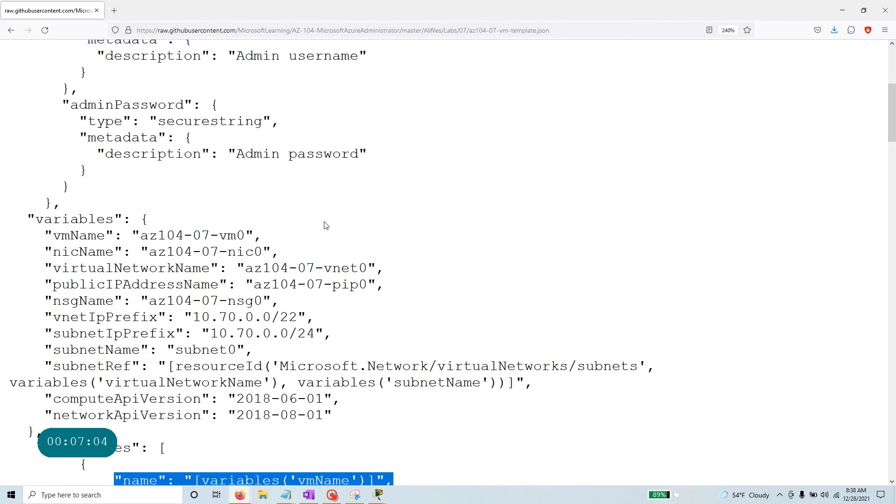
scroll(444, 261, "up", 7)
left_click_drag(45, 235, 270, 238)
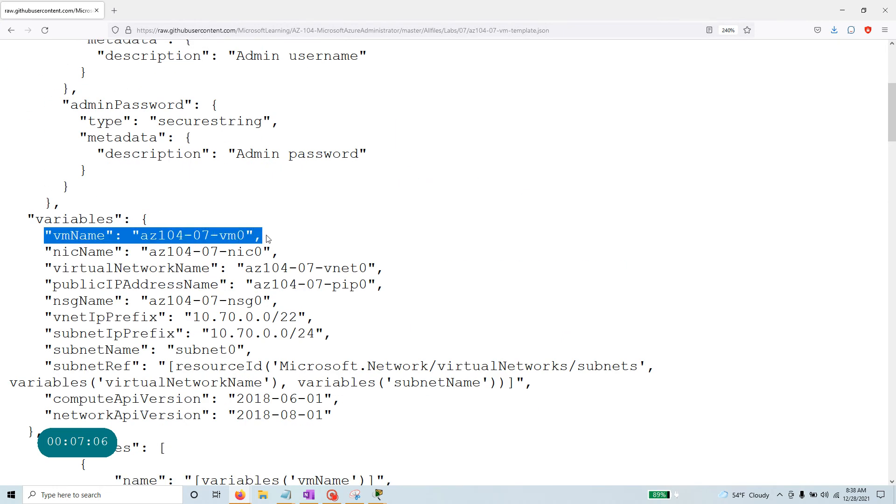
scroll(261, 246, "down", 9)
scroll(233, 252, "up", 5)
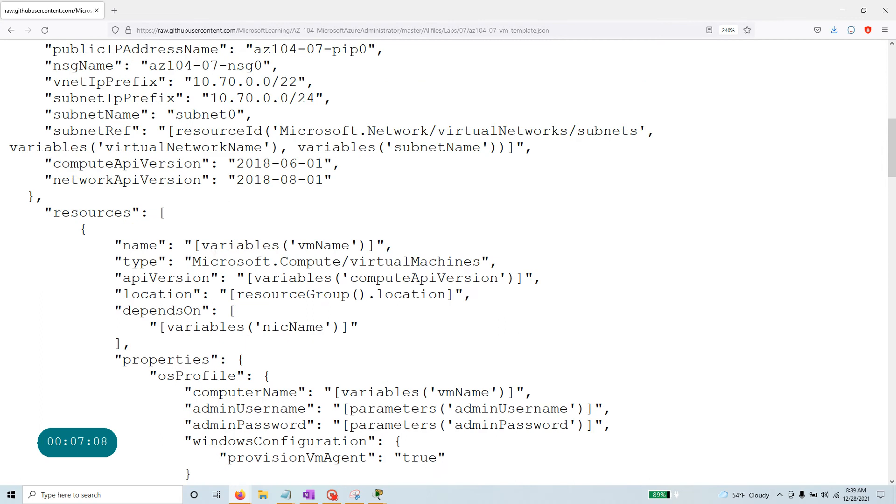
scroll(310, 262, "down", 2)
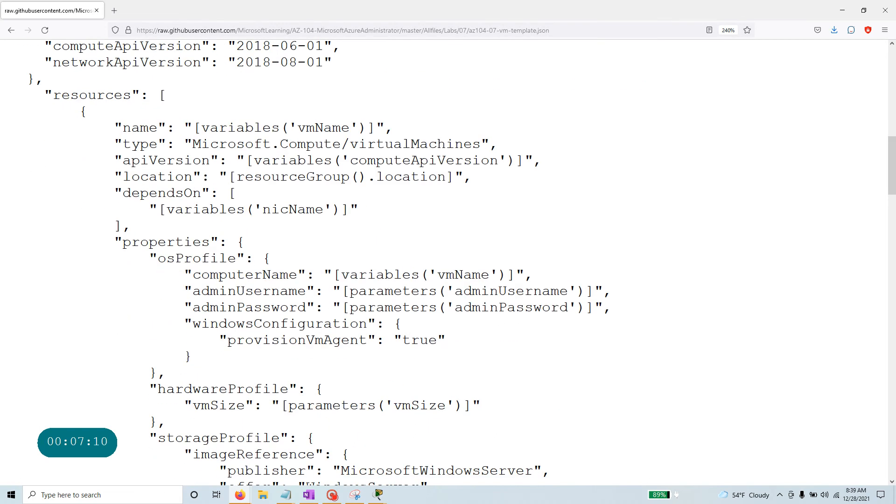
left_click_drag(123, 160, 541, 160)
left_click_drag(123, 193, 256, 198)
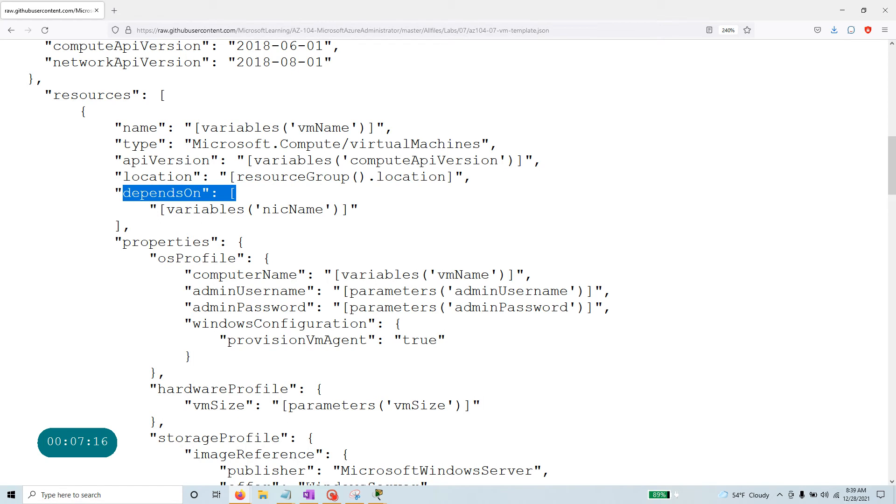
left_click_drag(358, 209, 166, 210)
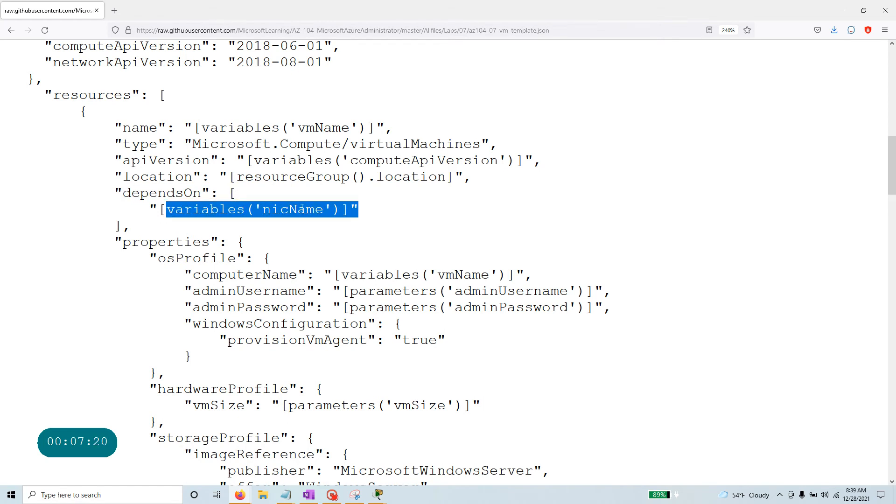
scroll(302, 210, "down", 2)
scroll(448, 262, "up", 2)
left_click_drag(123, 243, 246, 247)
left_click_drag(157, 258, 262, 258)
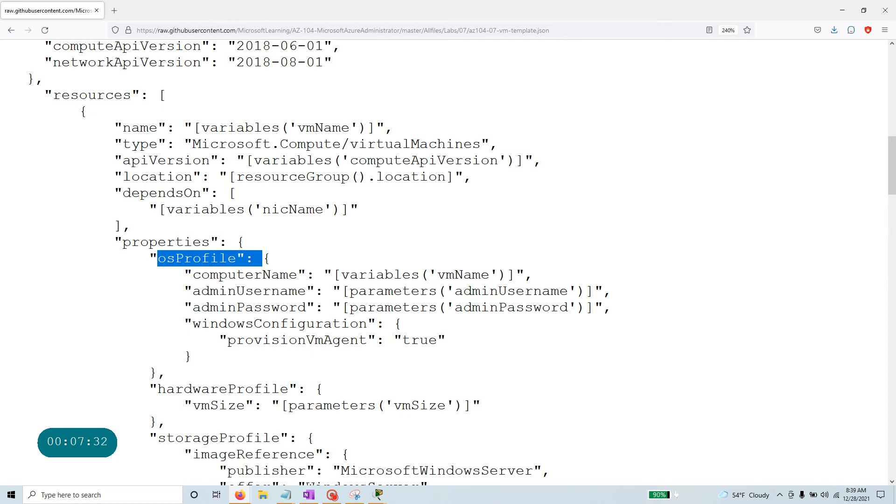
scroll(307, 357, "down", 3)
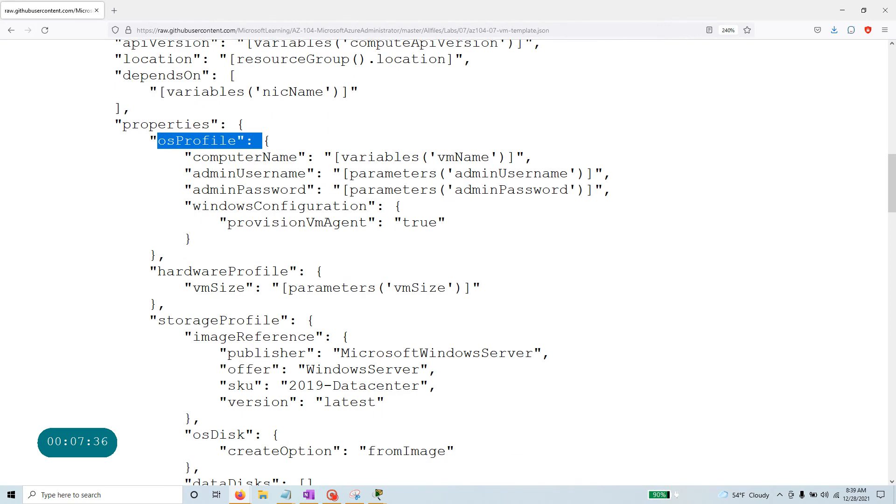
left_click_drag(385, 288, 437, 289)
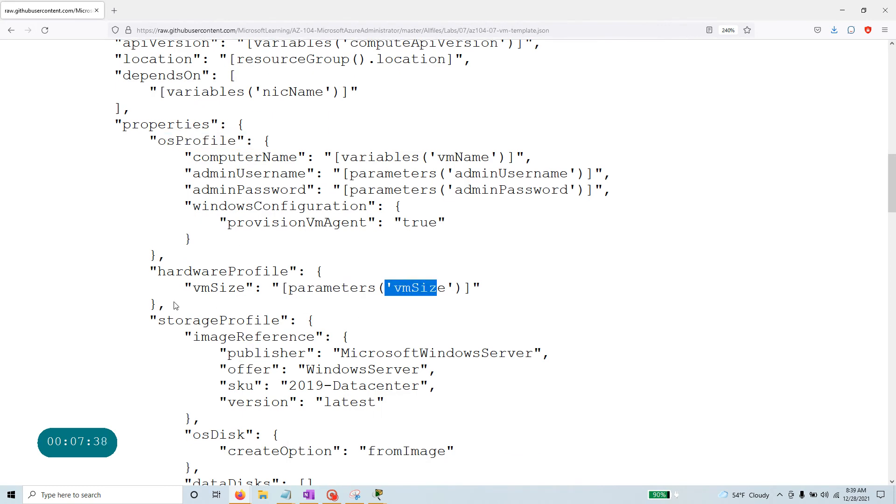
left_click_drag(307, 320, 149, 320)
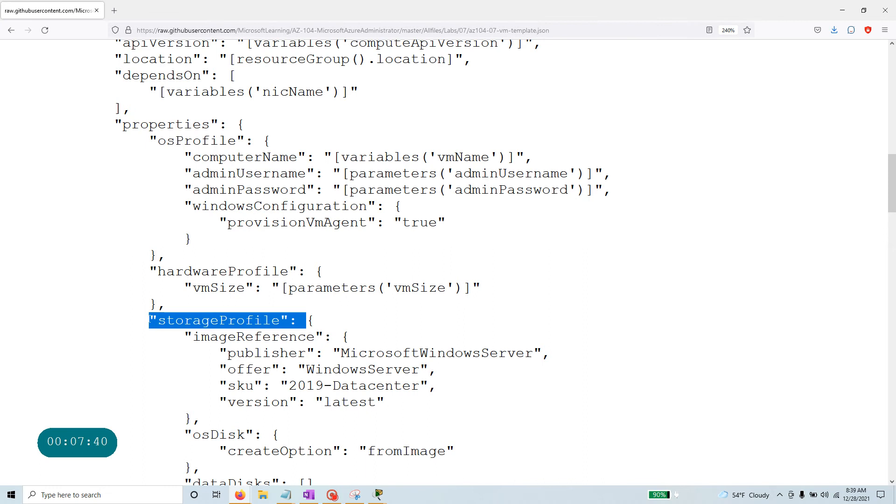
scroll(150, 319, "down", 5)
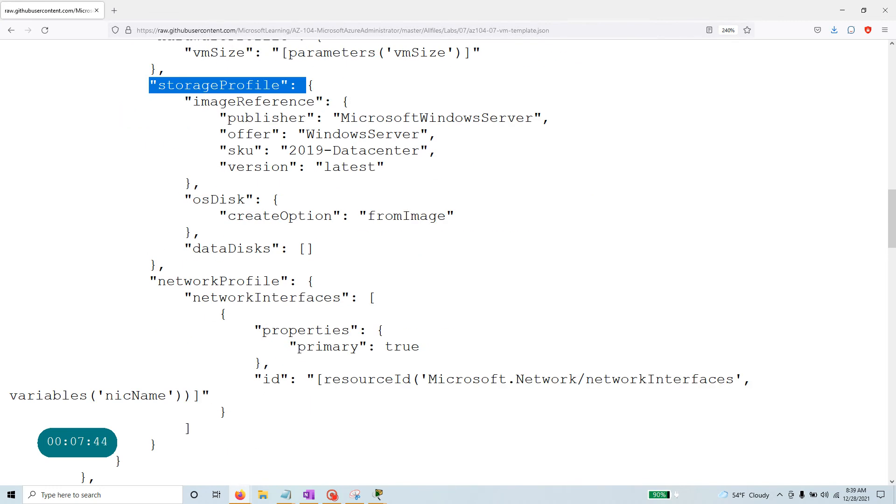
left_click_drag(193, 102, 332, 103)
left_click(477, 117)
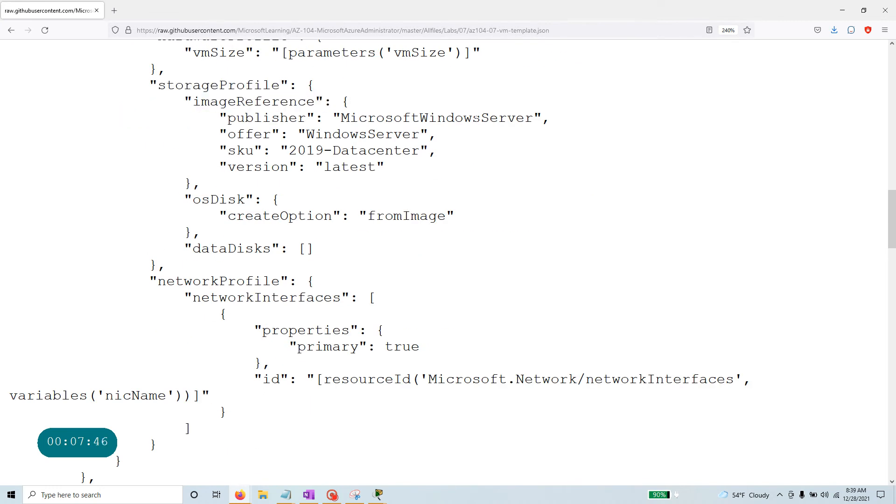
left_click_drag(542, 118, 324, 117)
left_click_drag(236, 134, 219, 151)
left_click(313, 134)
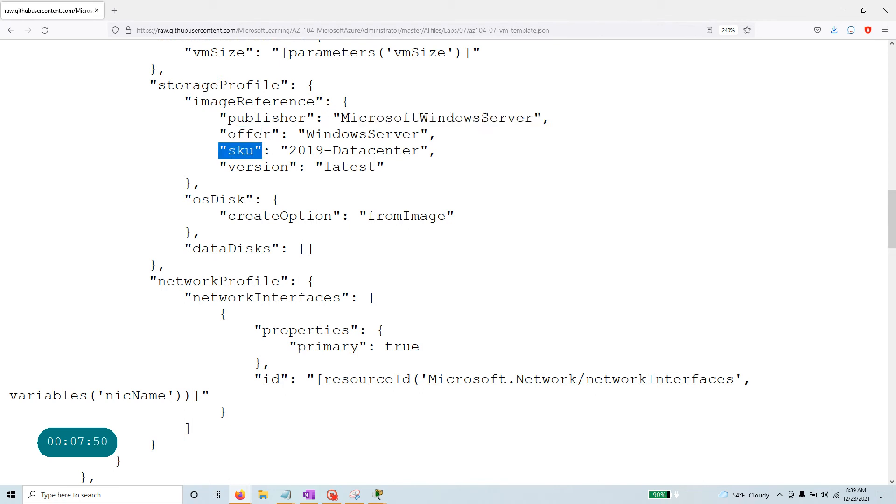
left_click_drag(281, 150, 335, 171)
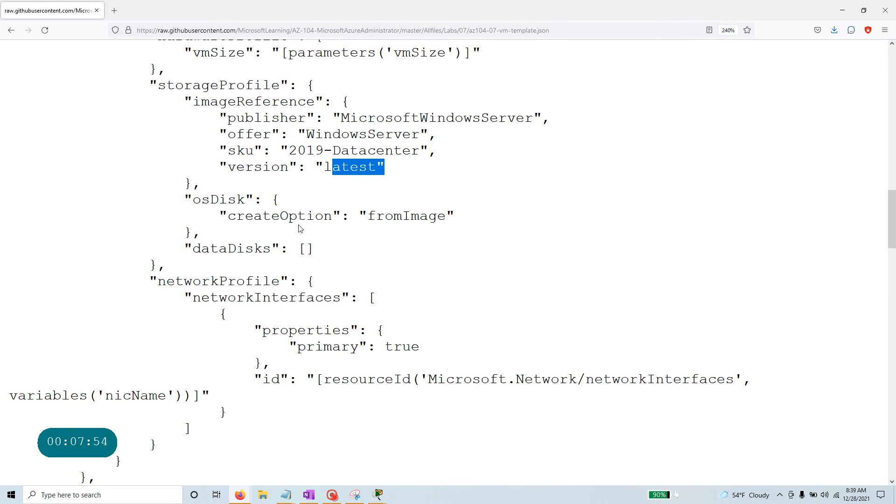
scroll(300, 231, "down", 3)
scroll(235, 295, "up", 10)
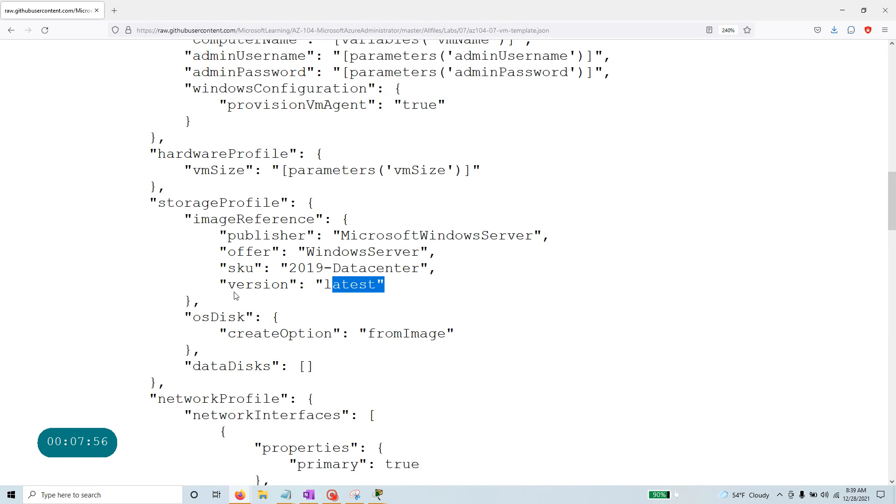
scroll(236, 295, "down", 5)
scroll(248, 296, "down", 3)
scroll(317, 354, "down", 9)
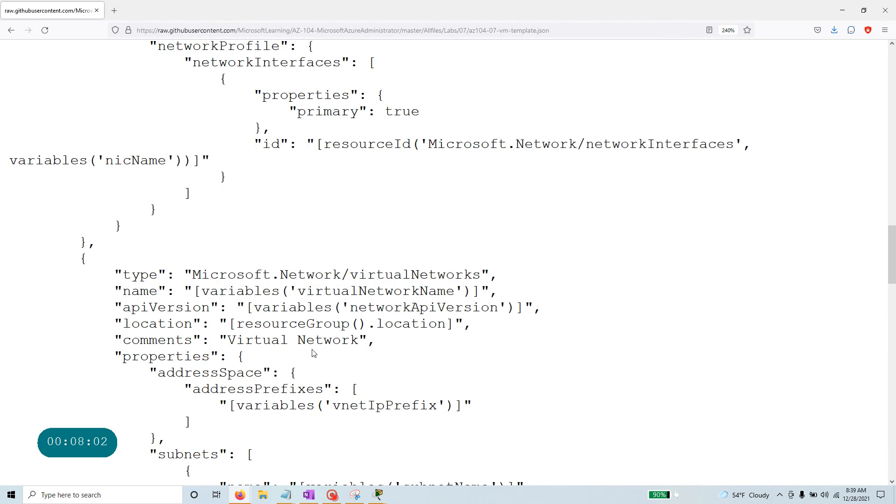
scroll(303, 353, "up", 6)
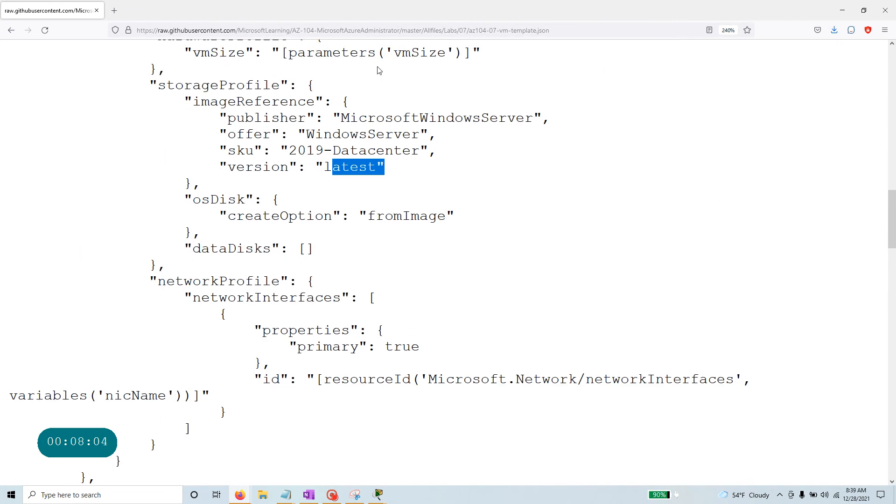
scroll(308, 283, "down", 3)
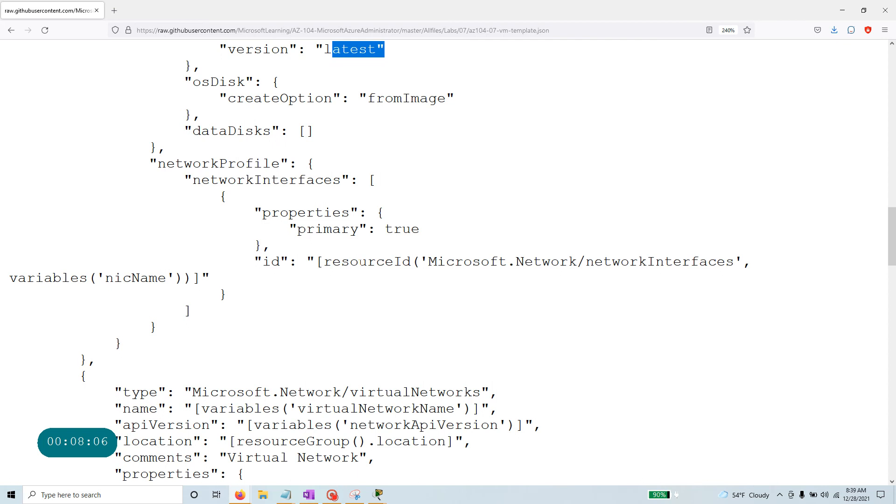
left_click_drag(315, 262, 752, 262)
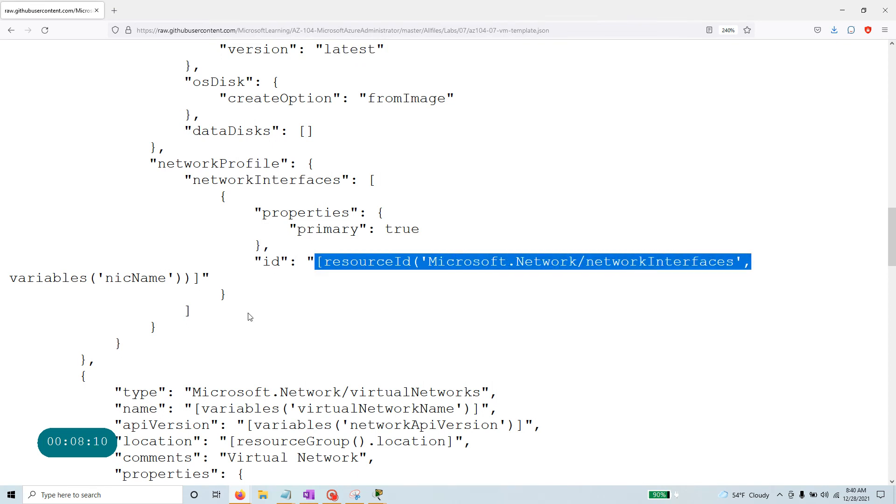
scroll(206, 370, "down", 3)
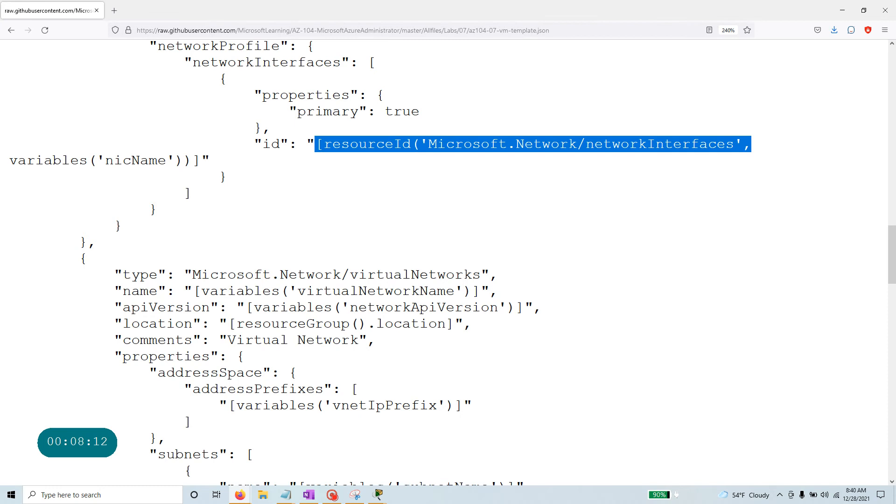
left_click_drag(191, 275, 498, 276)
scroll(2, 324, "down", 3)
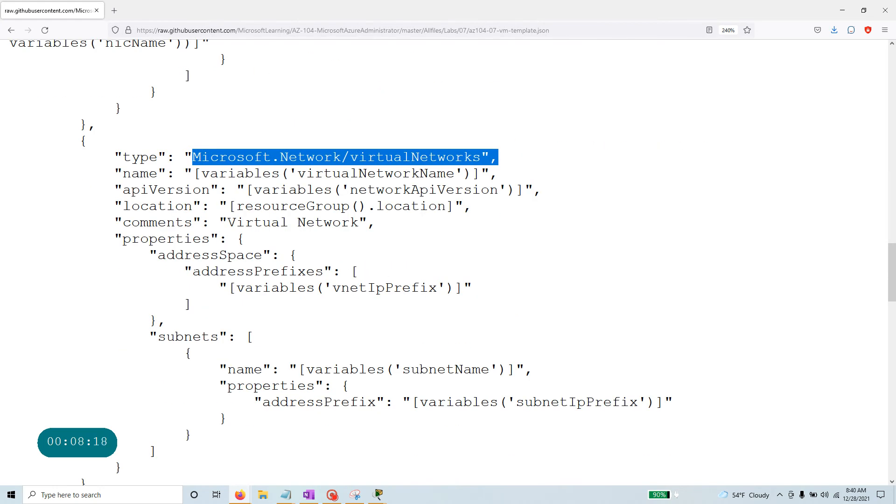
Review the virtual network's vnetIpPrefix address prefix and subnetName subnet references.
left_click_drag(237, 288, 464, 290)
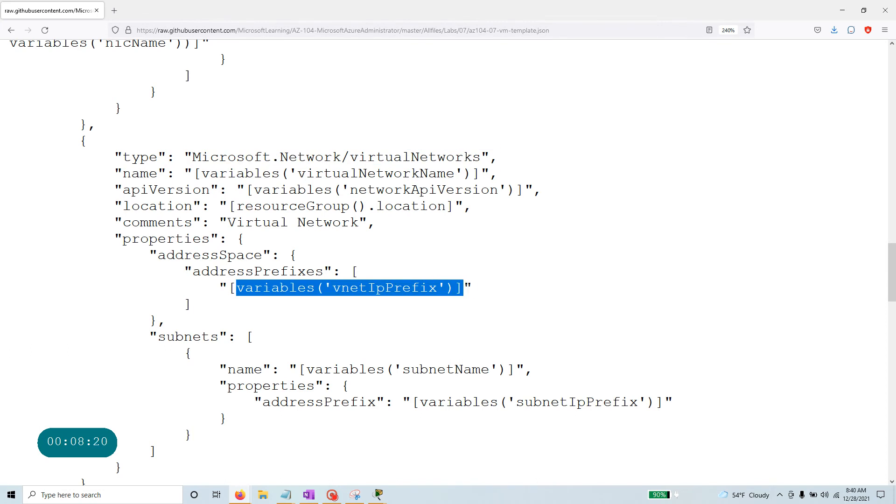
scroll(464, 290, "down", 5)
left_click_drag(149, 101, 234, 102)
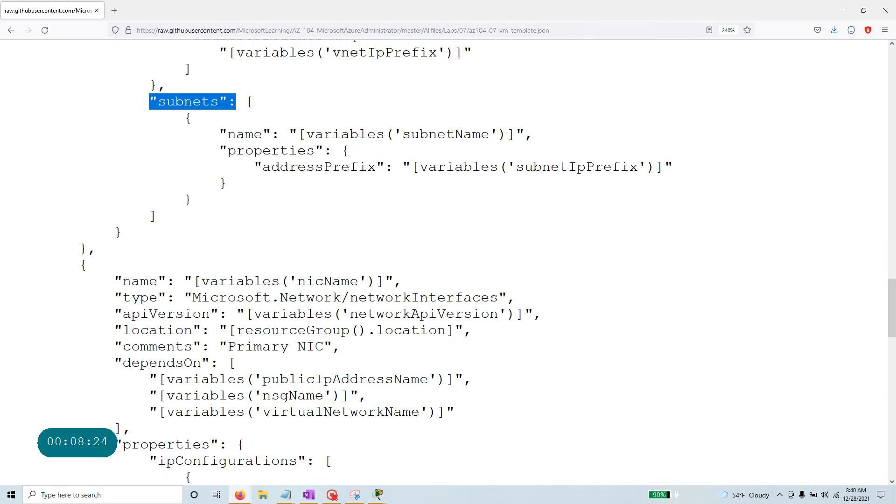
left_click_drag(307, 134, 515, 134)
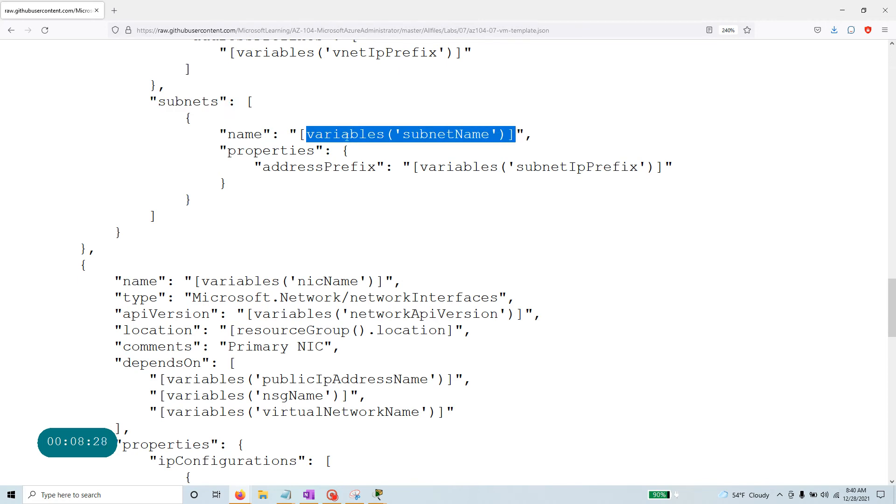
scroll(347, 135, "up", 15)
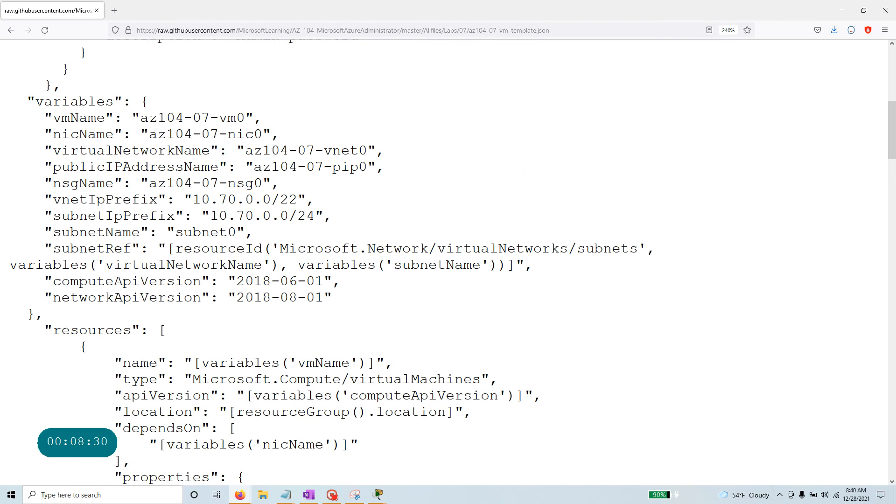
scroll(115, 219, "up", 3)
left_click_drag(115, 219, 35, 219)
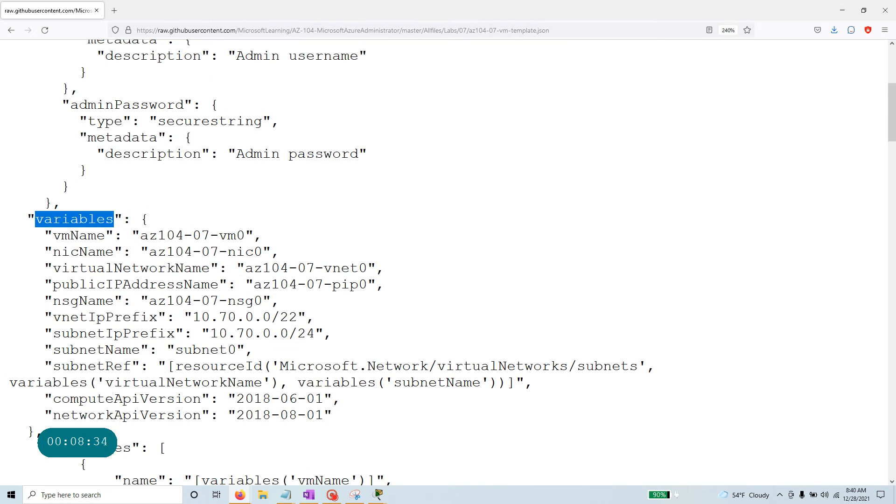
scroll(138, 363, "down", 15)
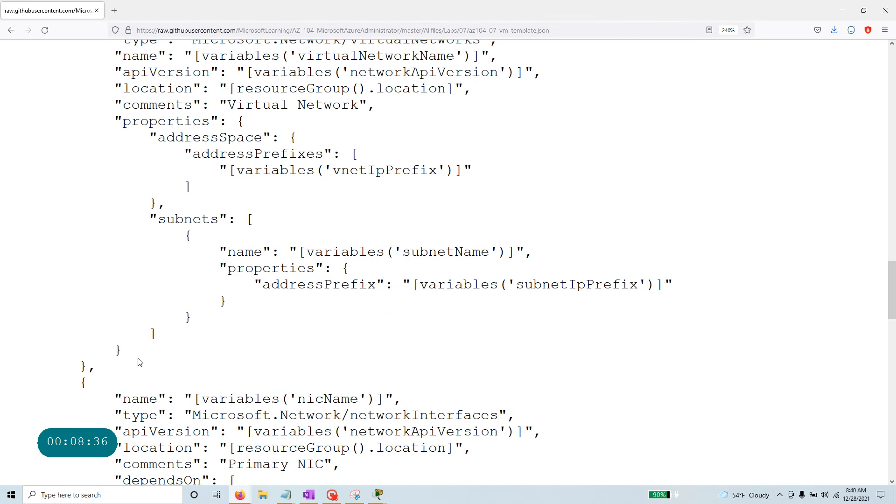
scroll(138, 362, "up", 3)
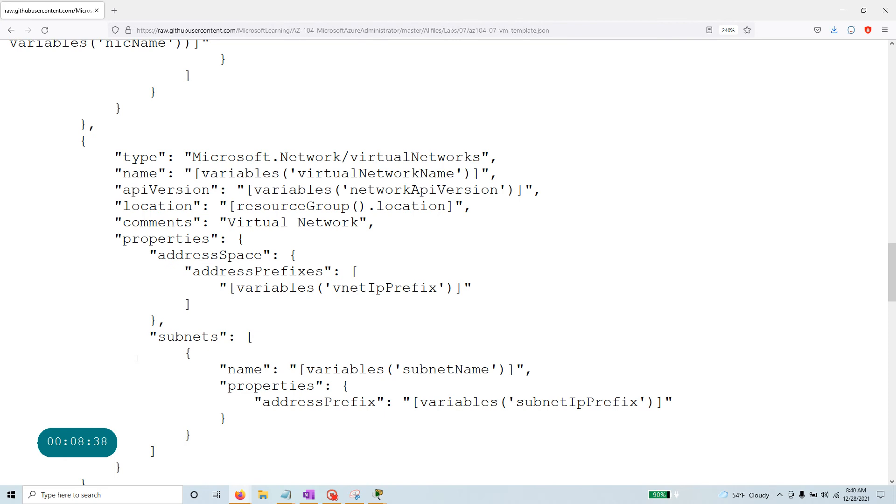
scroll(448, 262, "down", 8)
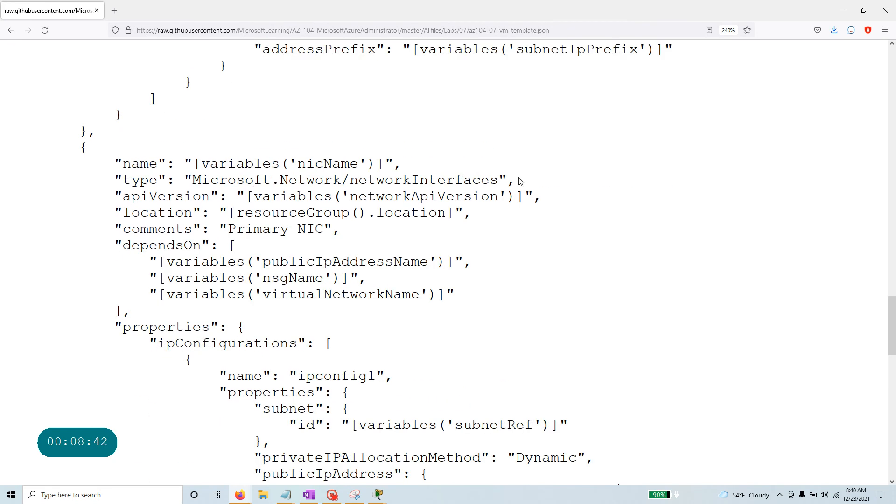
Go through the network interface and nsgName resource lines, then zoom out over the NSG block.
left_click_drag(519, 180, 114, 180)
scroll(448, 262, "down", 10)
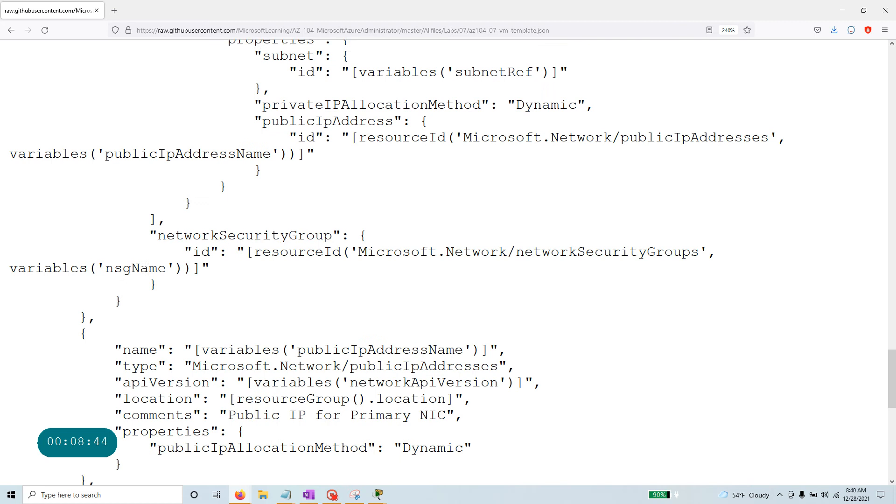
left_click_drag(499, 232, 114, 232)
scroll(449, 262, "down", 2)
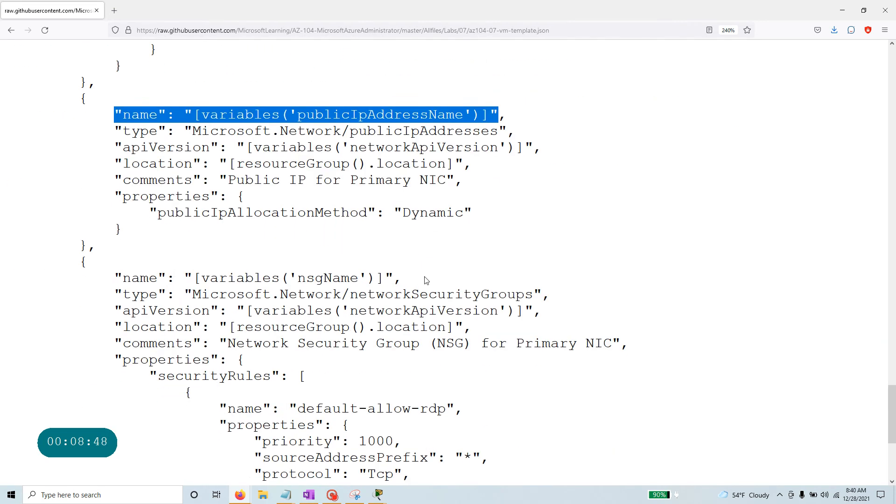
left_click_drag(403, 278, 122, 277)
left_click_drag(551, 294, 78, 294)
scroll(448, 262, "down", 3)
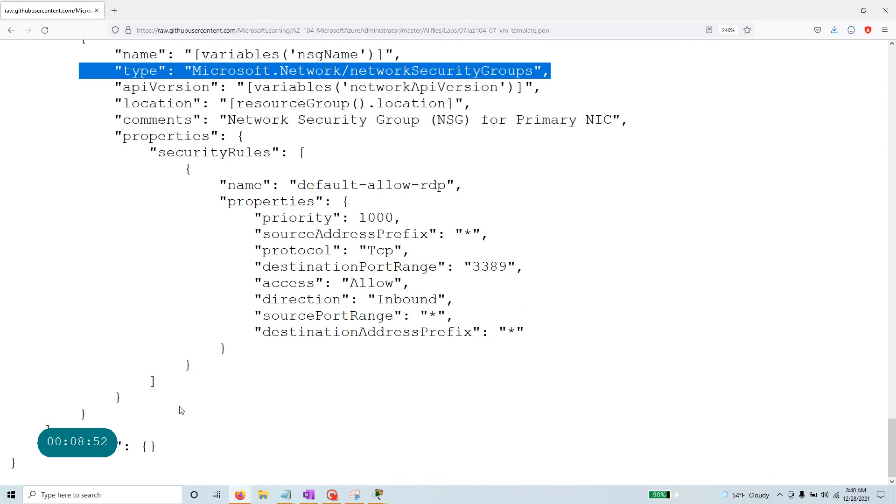
left_click(548, 269)
key("ctrl+minus")
key("ctrl+minus")
key("ctrl+minus")
key("ctrl+minus")
key("ctrl+minus")
key("ctrl+minus")
key("ctrl+minus")
key("ctrl+minus")
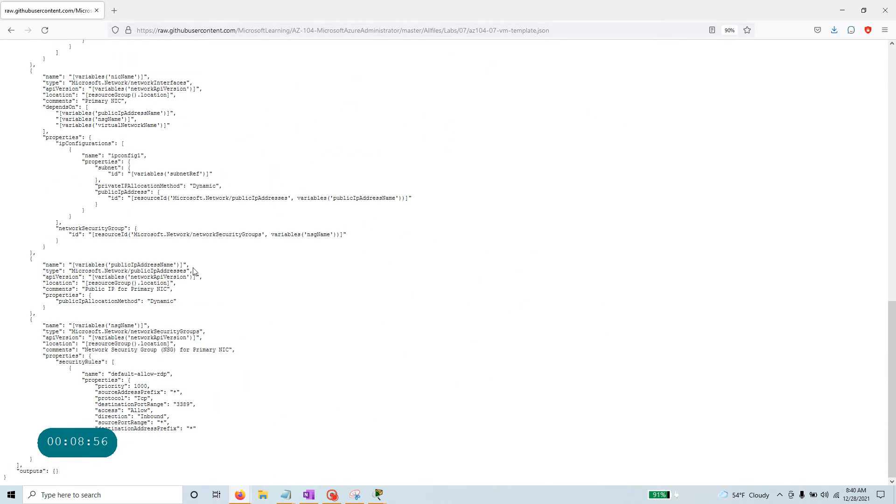
Navigate back from the template file to the Instructions/Labs file list.
scroll(195, 271, "up", 15)
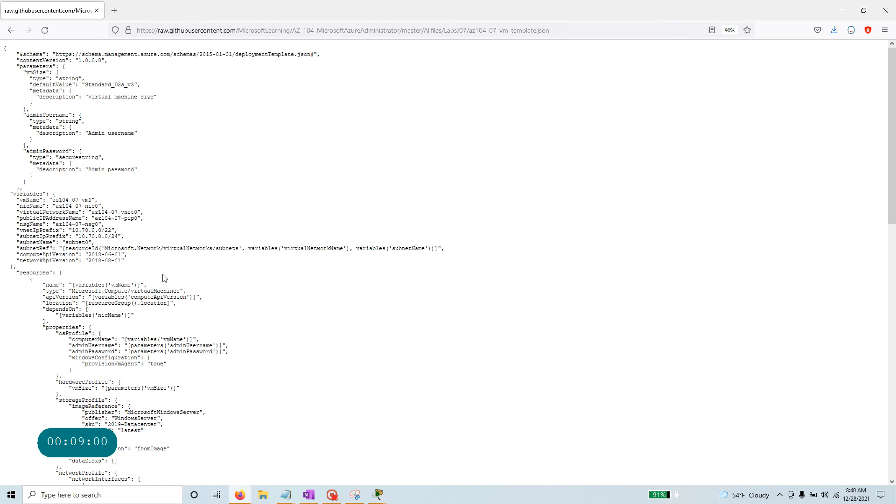
key("alt+Tab")
key("alt+Tab")
left_click(10, 33)
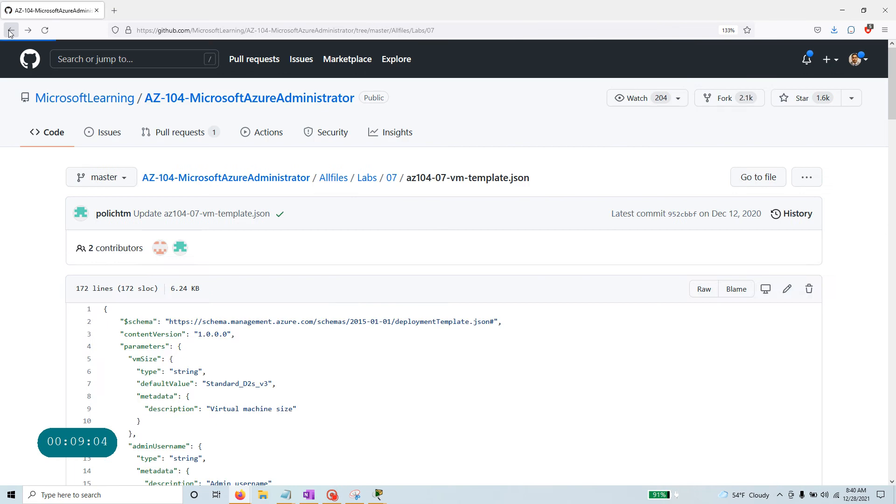
left_click(7, 33)
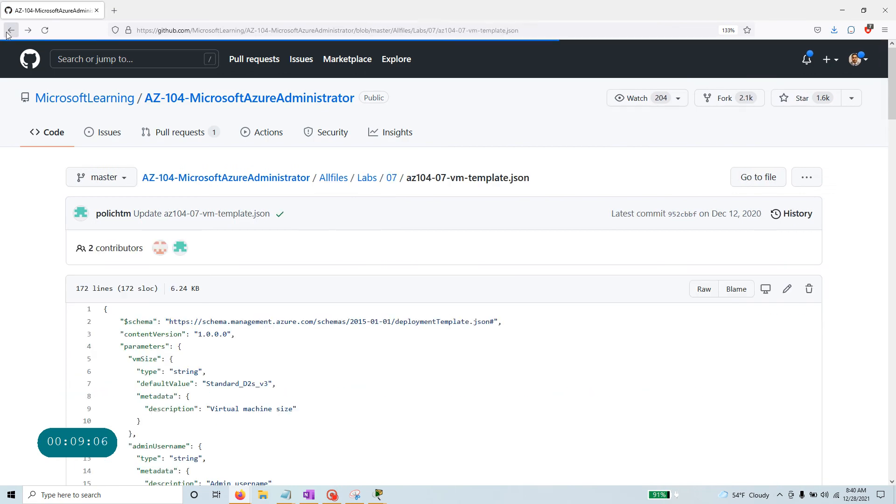
left_click(8, 32)
left_click(8, 33)
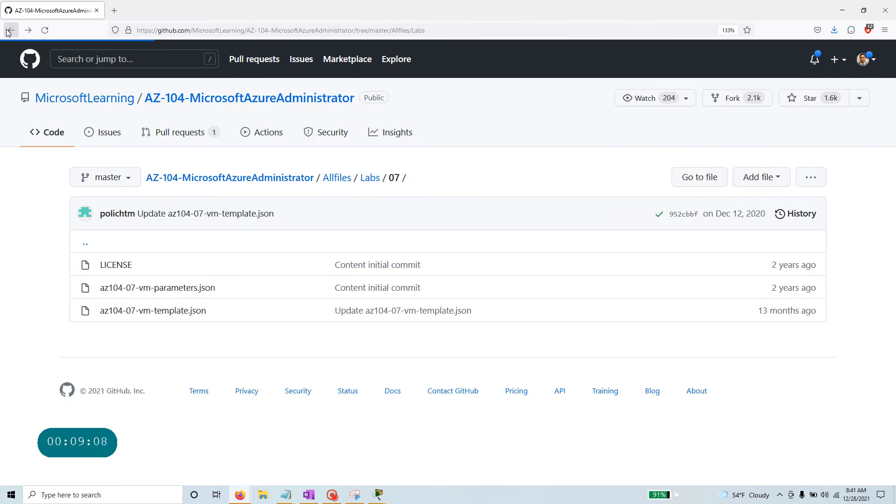
left_click(8, 32)
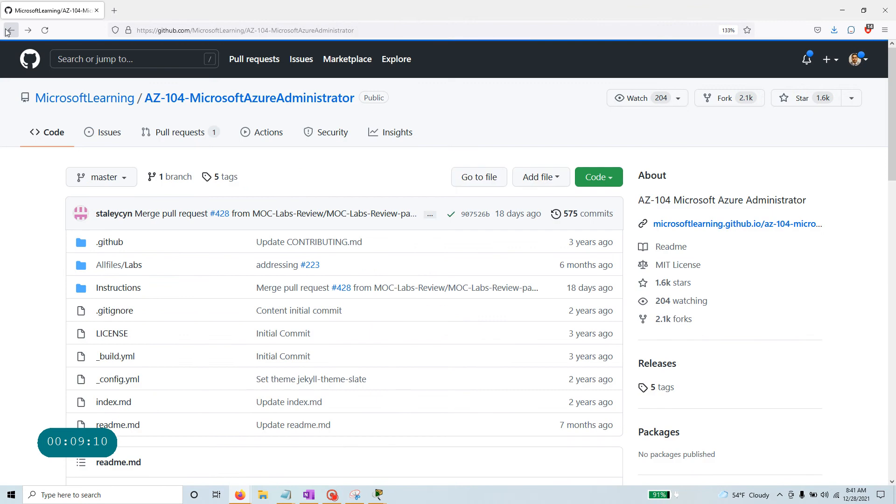
left_click(8, 33)
left_click(8, 33)
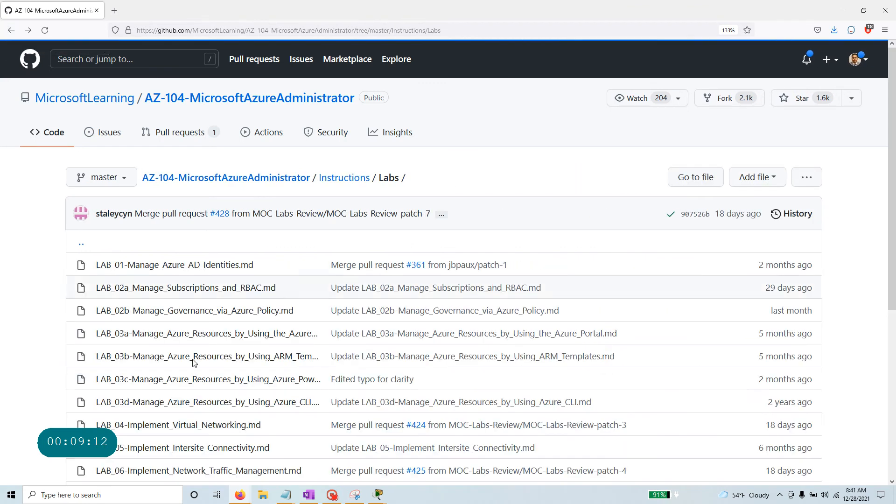
Open LAB_07-Manage_Azure_Storage.md, scroll to its instructions and place it beside the Azure portal.
scroll(187, 444, "down", 2)
left_click(183, 428)
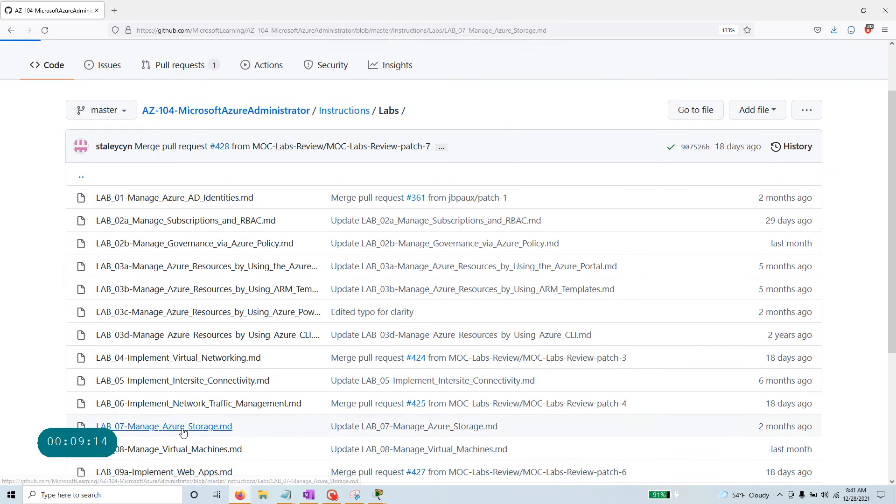
scroll(207, 380, "down", 15)
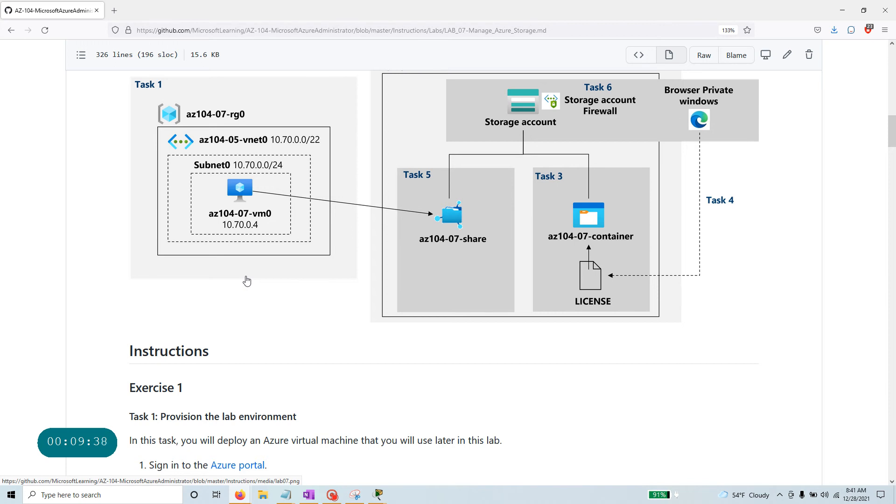
scroll(188, 287, "down", 8)
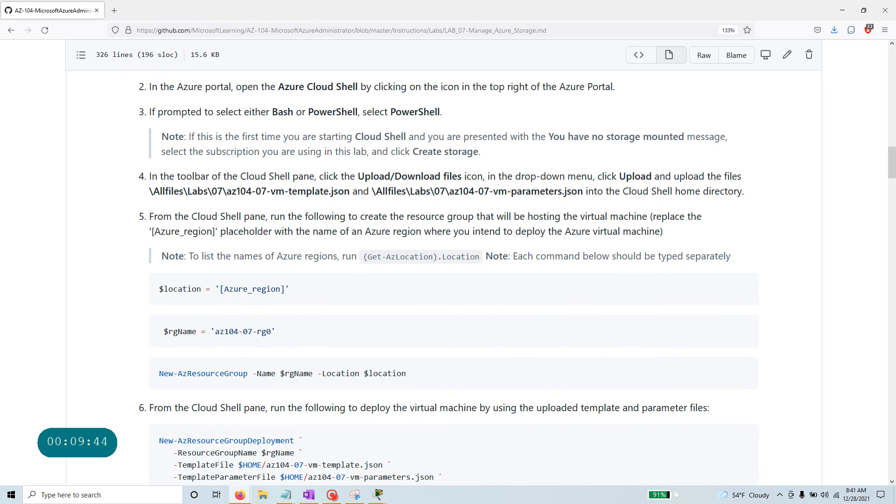
left_click(864, 10)
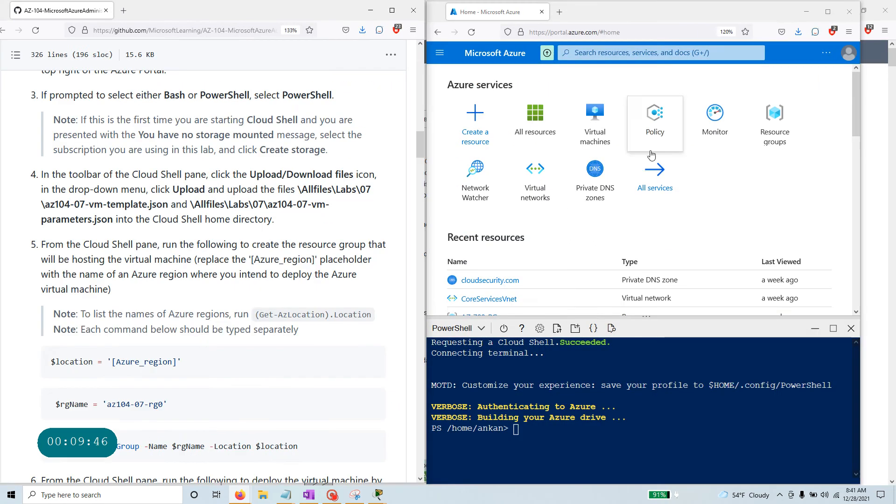
Upload az104-07-vm-template.json from the az104 folder to Cloud Shell.
left_click(558, 329)
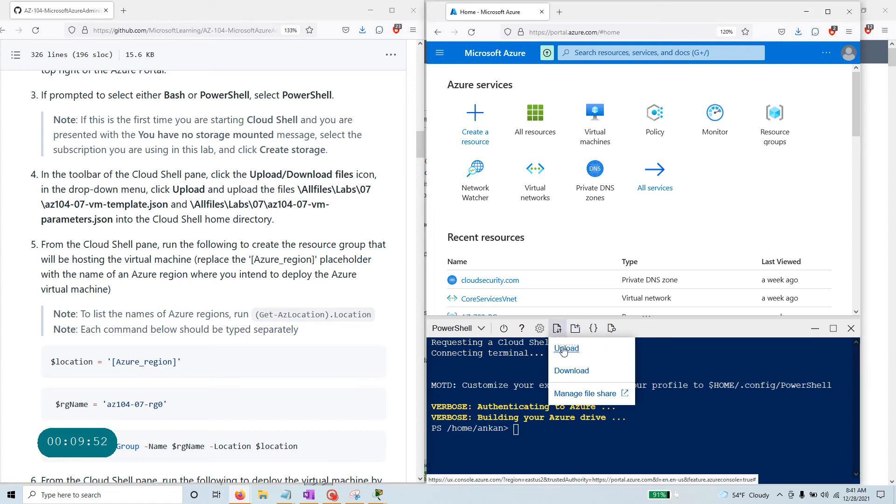
left_click(567, 349)
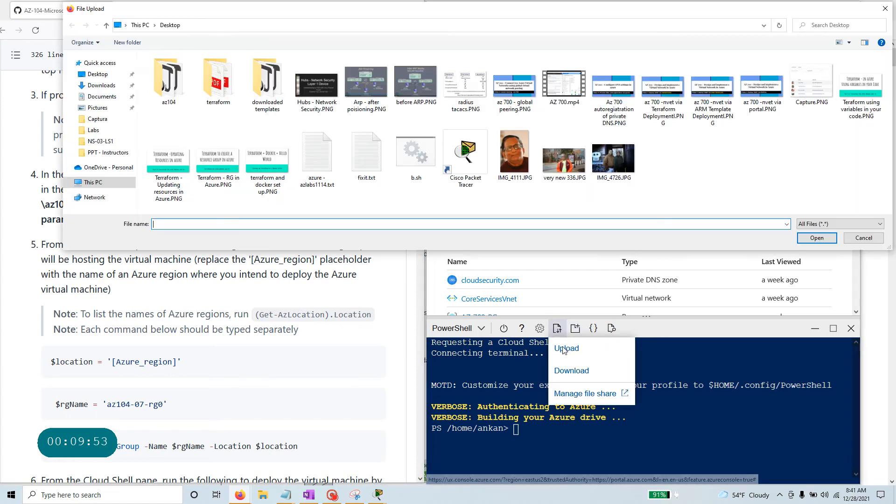
double_click(171, 88)
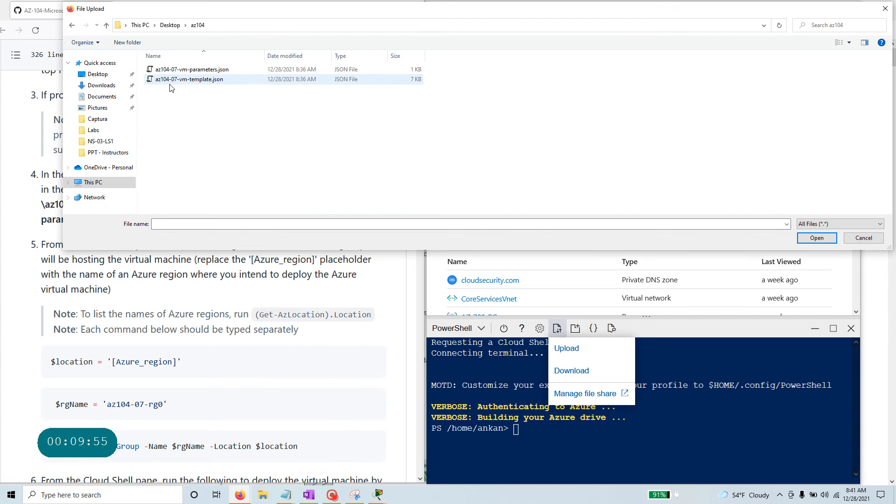
left_click(214, 81)
left_click(817, 238)
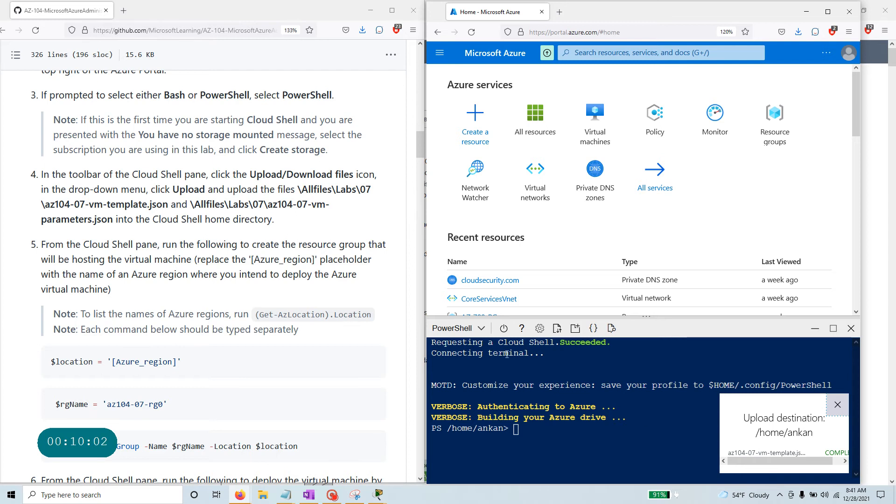
Upload az104-07-vm-parameters.json to Cloud Shell as well.
left_click(558, 330)
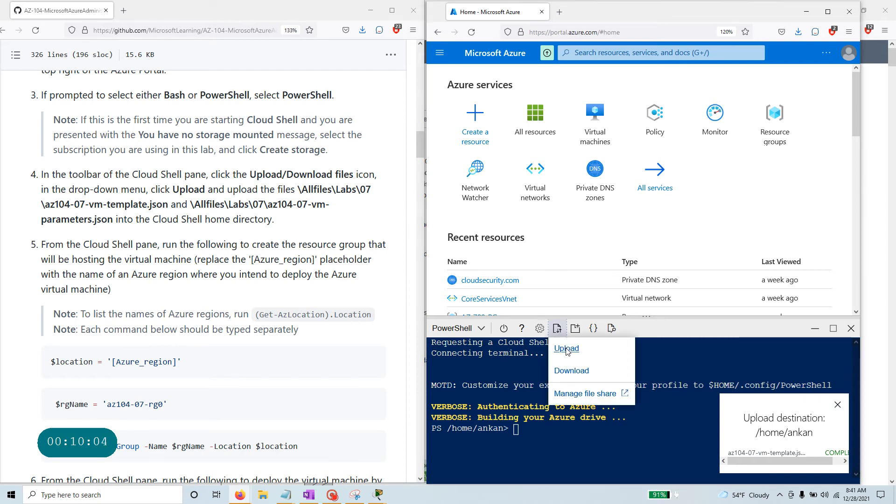
left_click(567, 349)
left_click(211, 70)
left_click(823, 239)
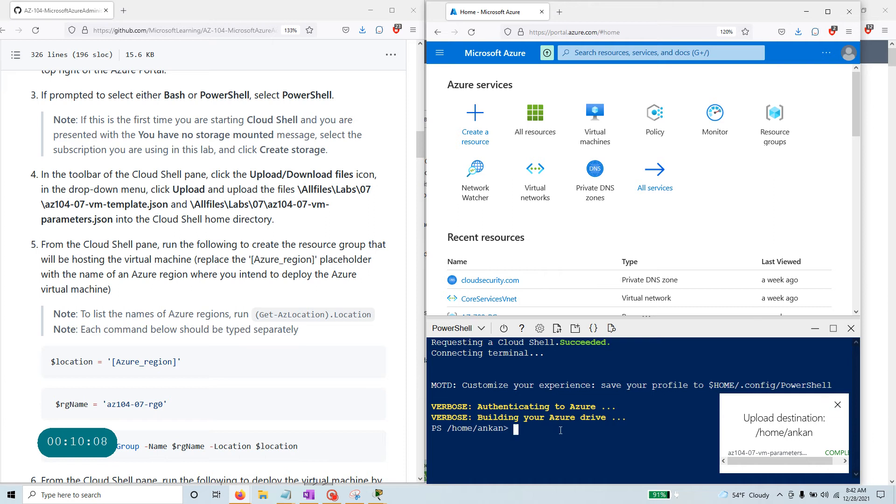
Run dir and ls to confirm both JSON files sit beside clouddrive.
type("dir")
key("Return")
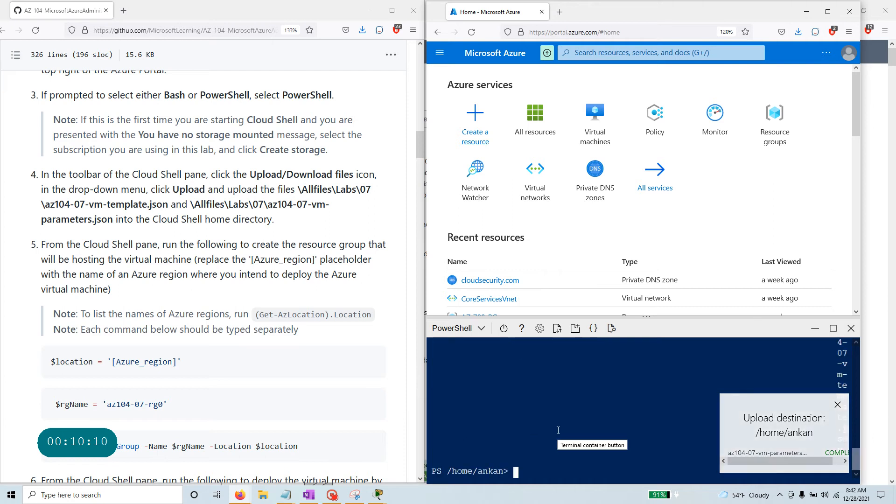
left_click(838, 404)
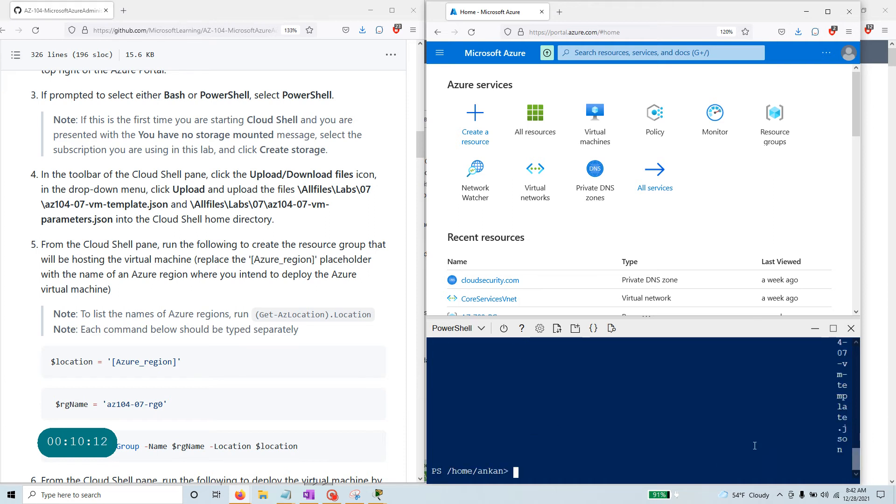
left_click_drag(856, 464, 855, 419)
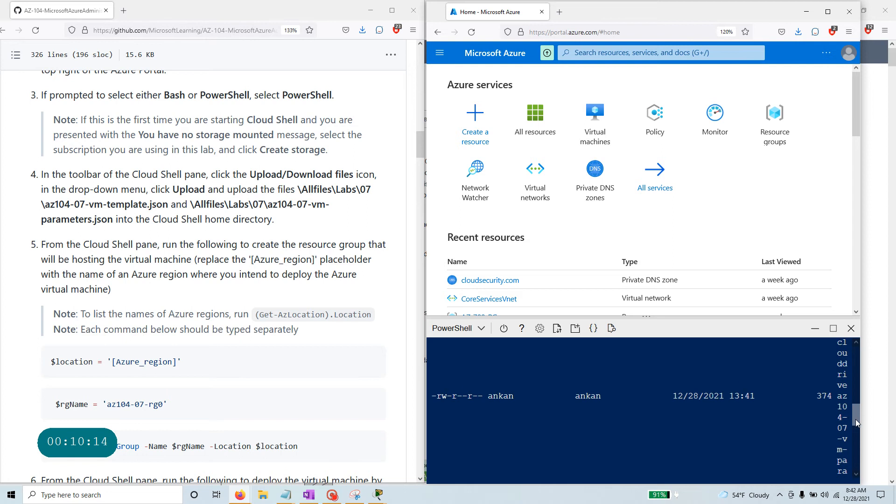
left_click(828, 12)
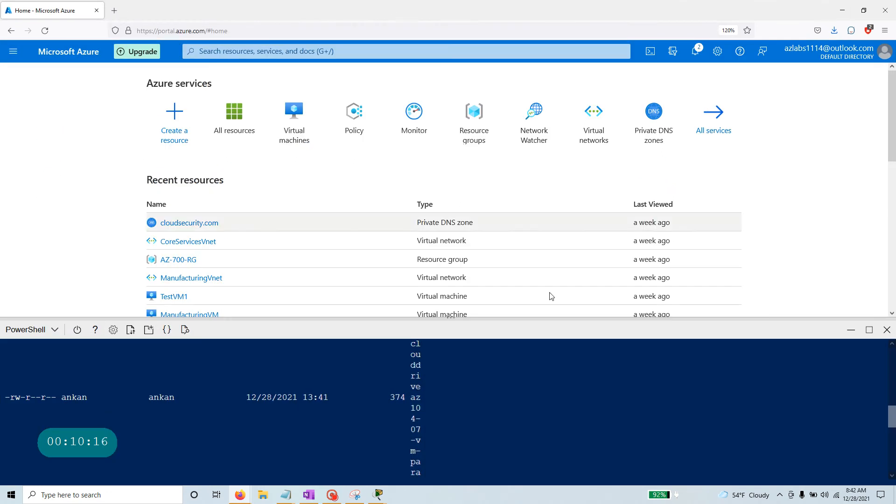
scroll(326, 431, "down", 3)
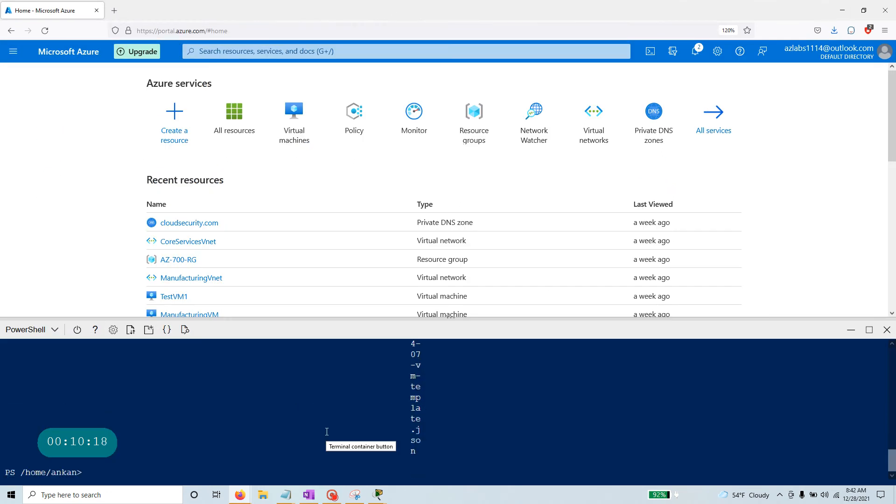
key("Return")
type("ls")
key("Return")
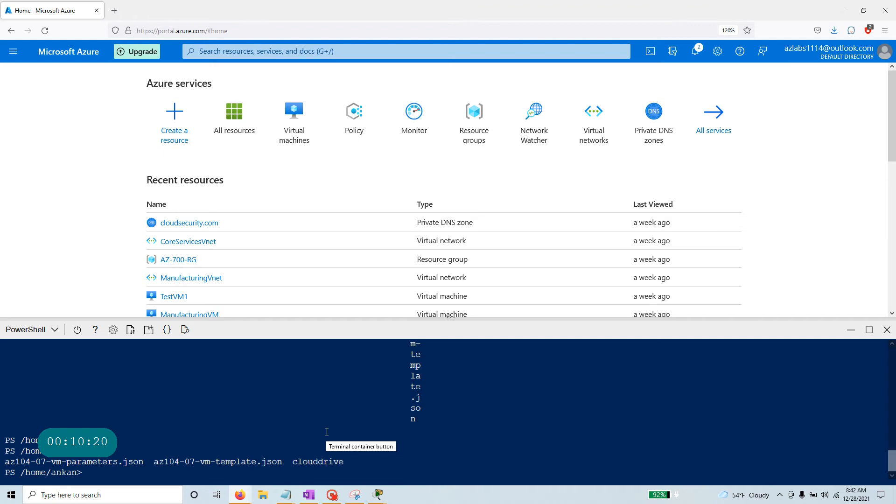
left_click_drag(348, 462, 6, 462)
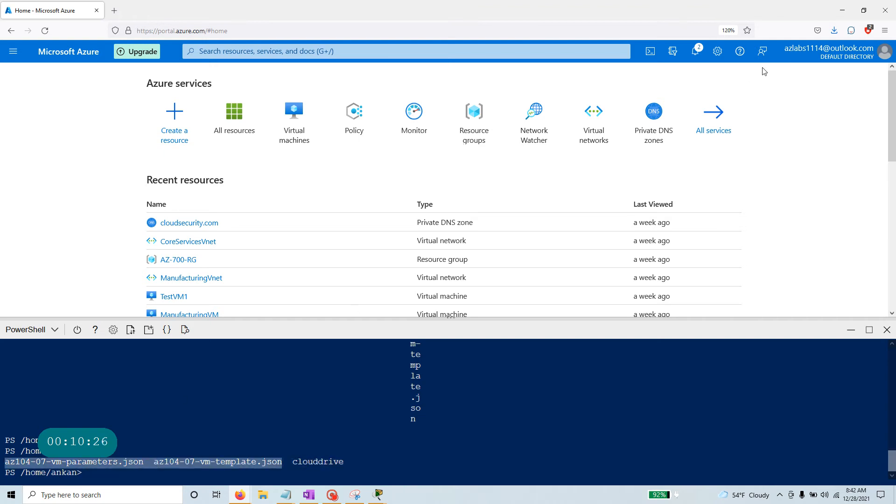
left_click(862, 11)
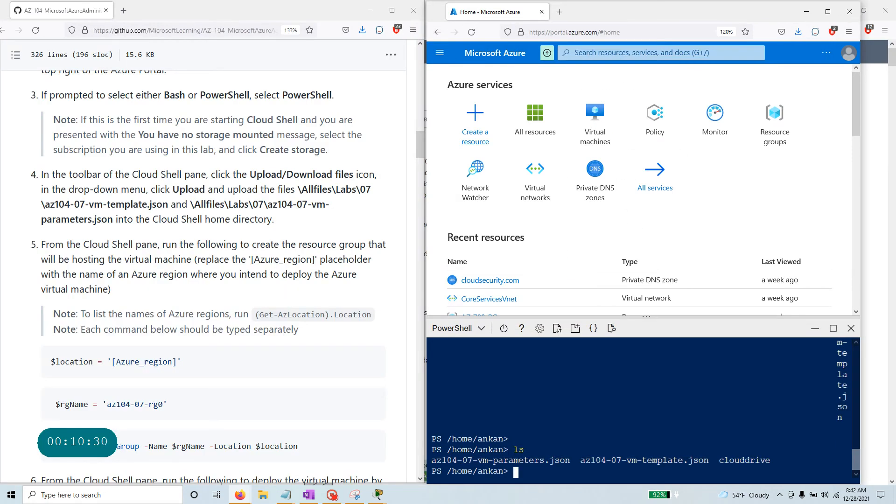
Scroll the lab to step 5, select the $location line, and focus the Cloud Shell terminal.
left_click_drag(275, 220, 28, 141)
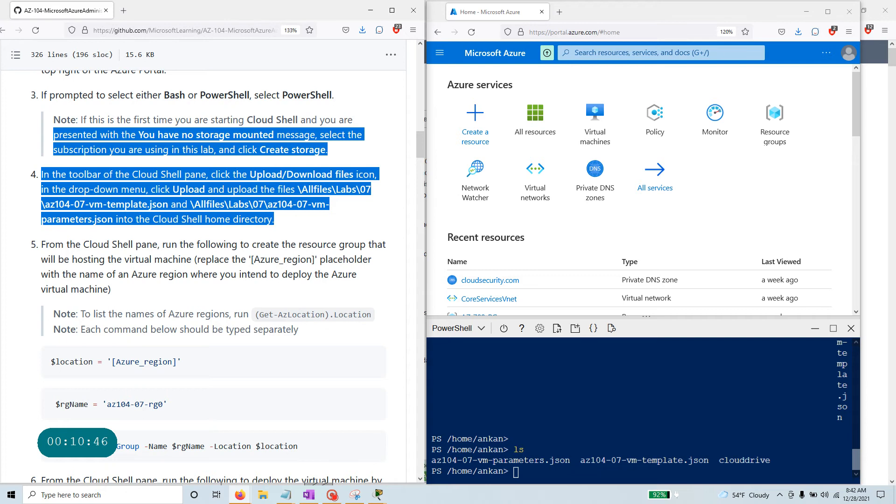
scroll(164, 396, "down", 3)
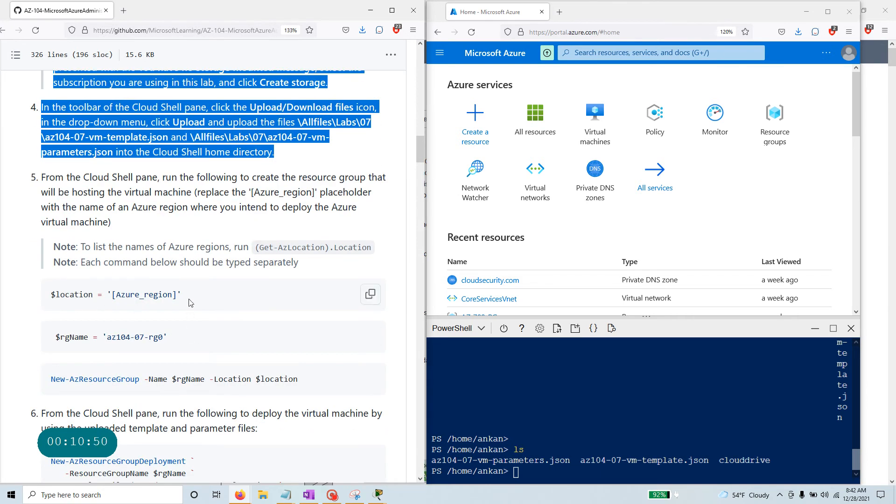
left_click(550, 469)
left_click_drag(51, 295, 199, 301)
left_click(521, 472)
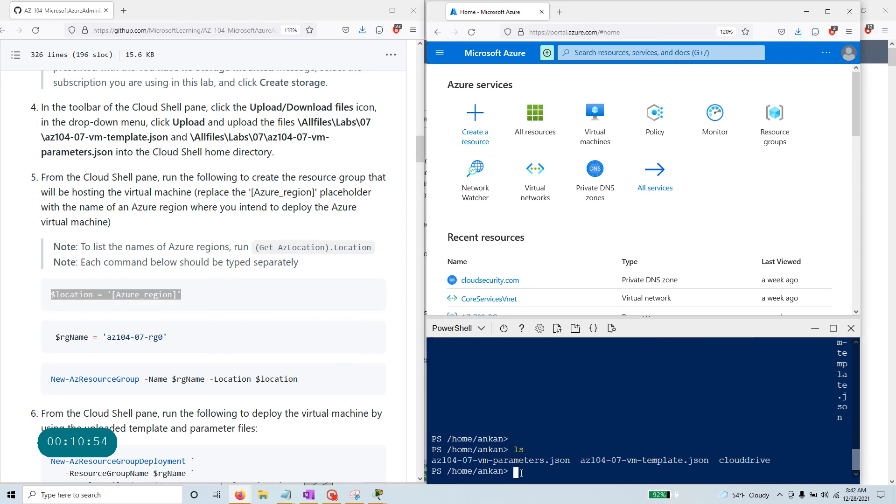
Set $location to 'east us' and $rgName to 'az104-07-rg0' in Cloud Shell.
type("$")
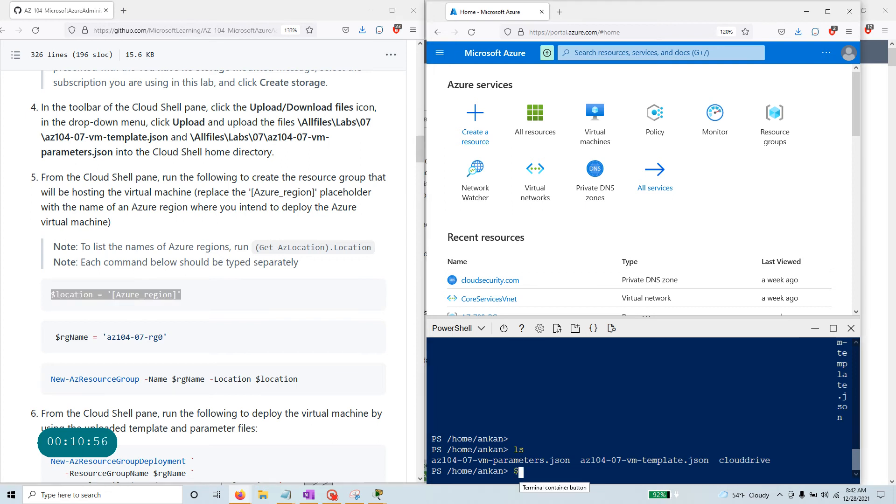
type("location = '")
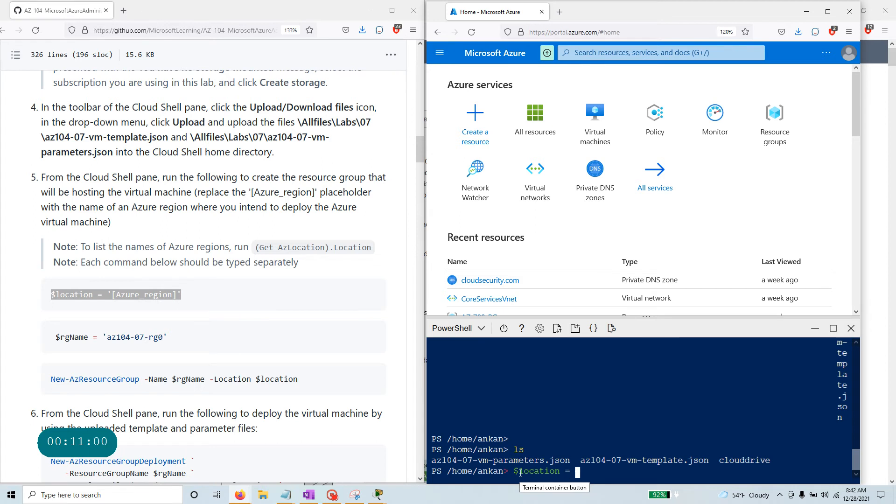
type("east us'")
key("Return")
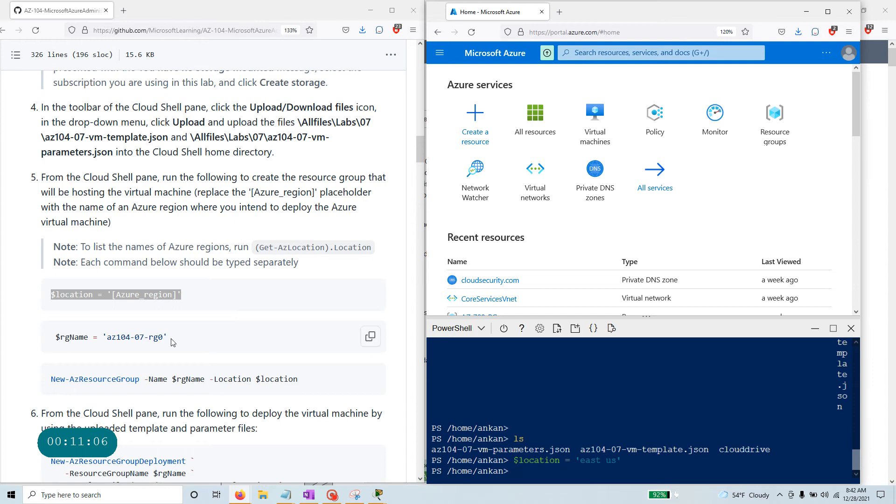
key("alt+Tab")
right_click(555, 472)
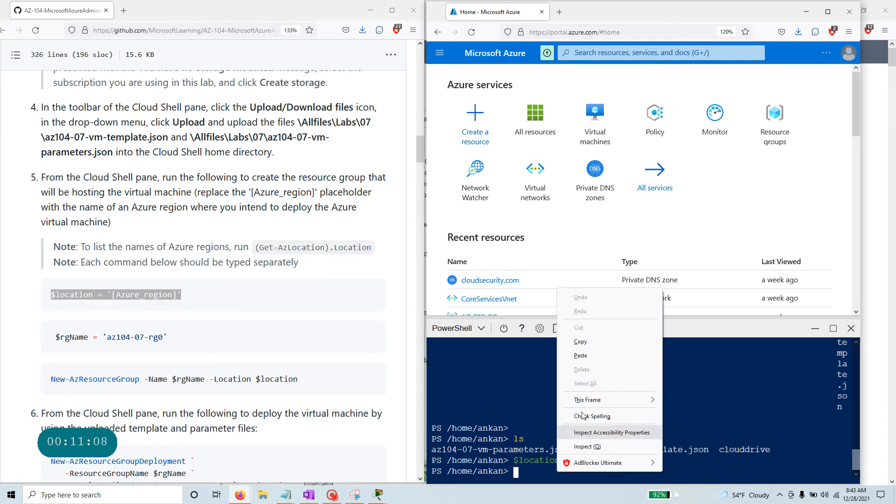
left_click(594, 358)
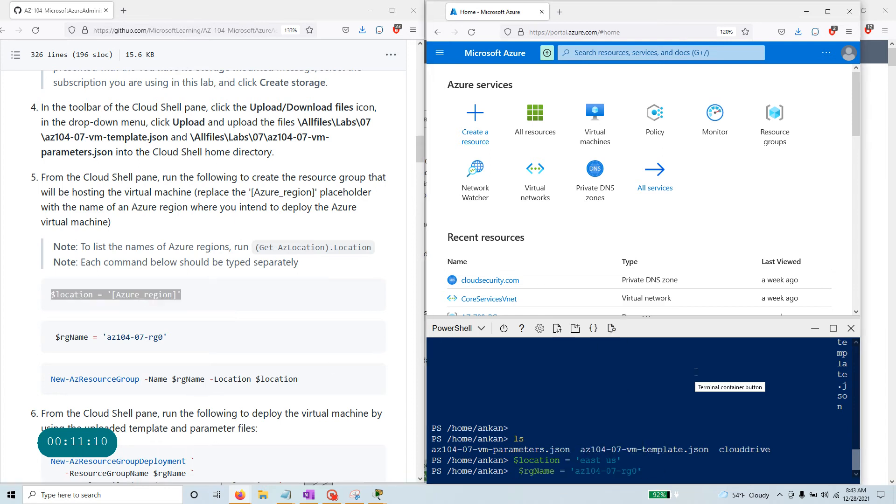
key("Return")
key("Return")
key("Return")
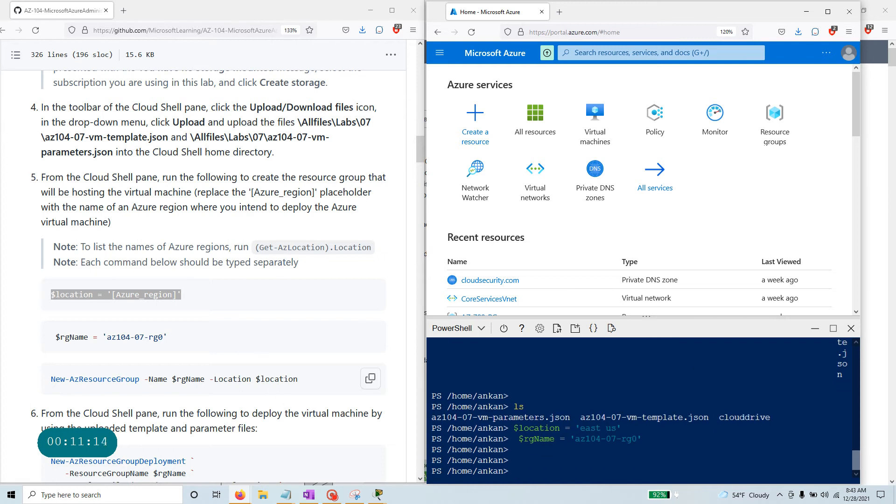
Paste and run New-AzResourceGroup to create az104-07-rg0 in East US.
left_click(370, 378)
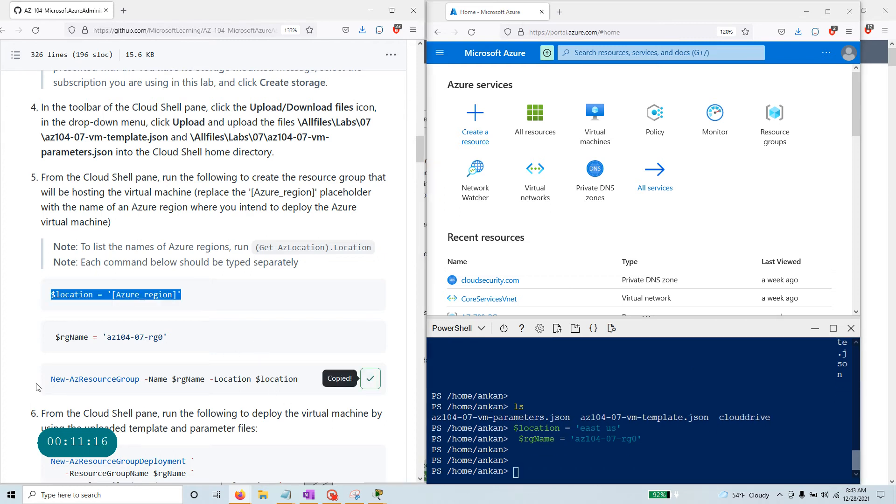
left_click_drag(144, 379, 300, 382)
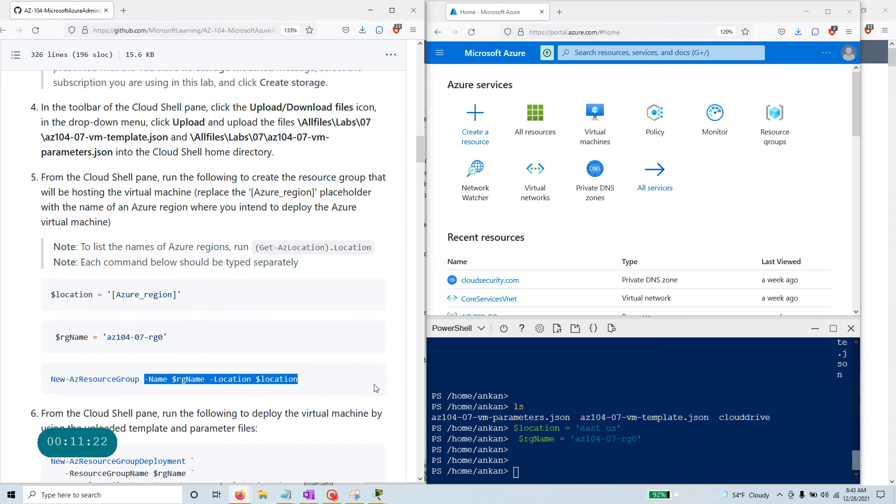
right_click(550, 469)
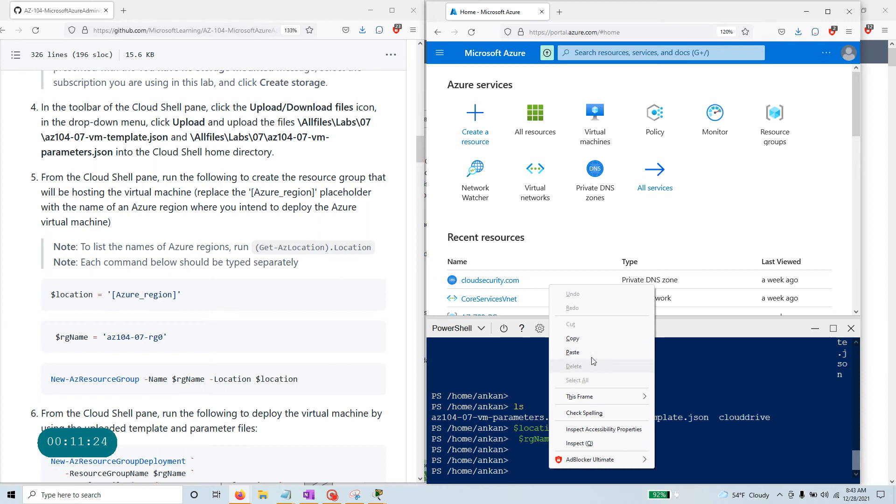
left_click(592, 353)
key("Return")
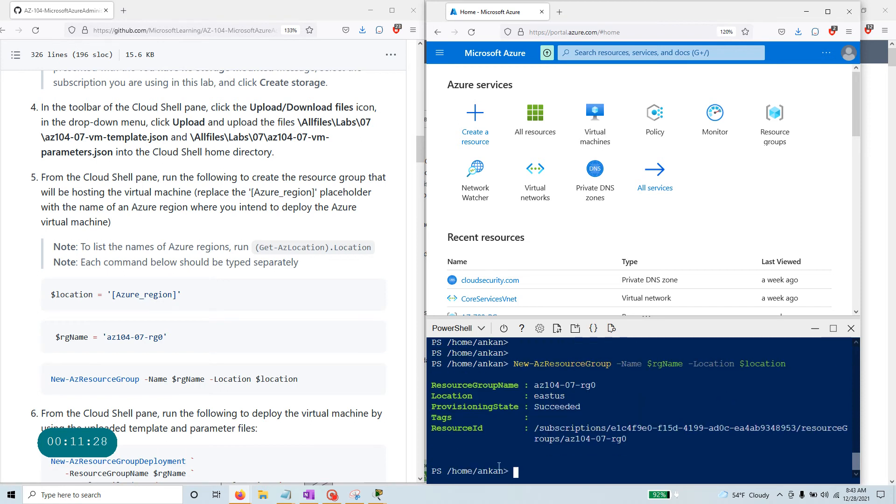
Open Resource groups and refresh until az104-07-rg0 appears in East US.
left_click_drag(565, 439, 626, 440)
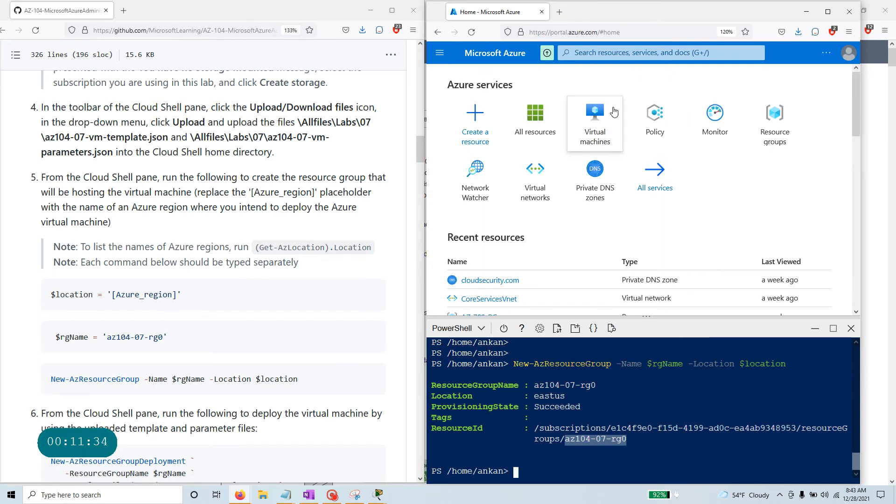
left_click(770, 128)
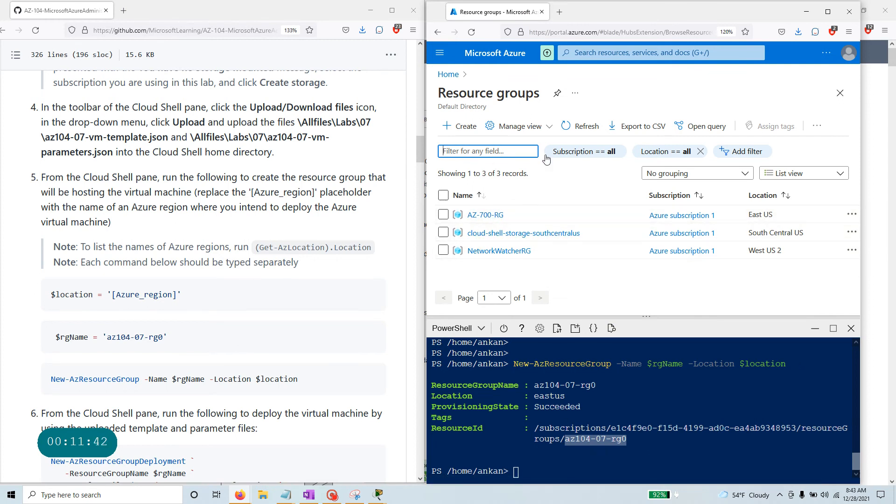
left_click(586, 129)
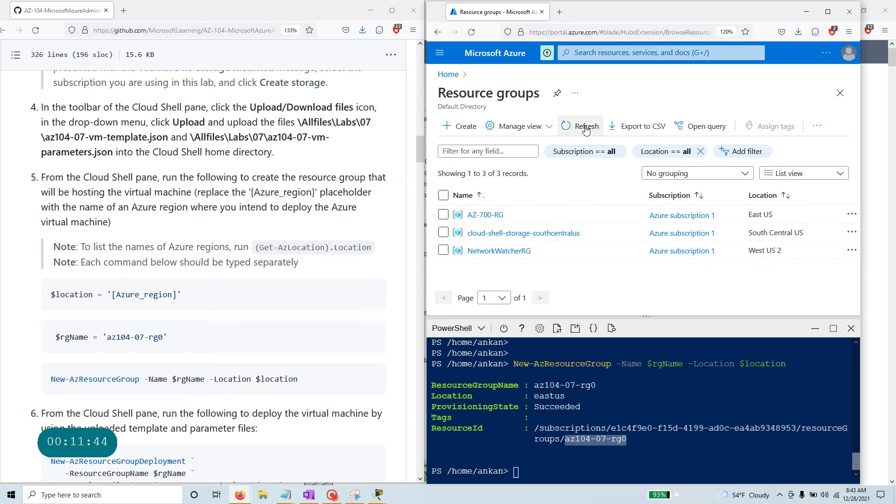
left_click(586, 129)
left_click(586, 129)
left_click(586, 129)
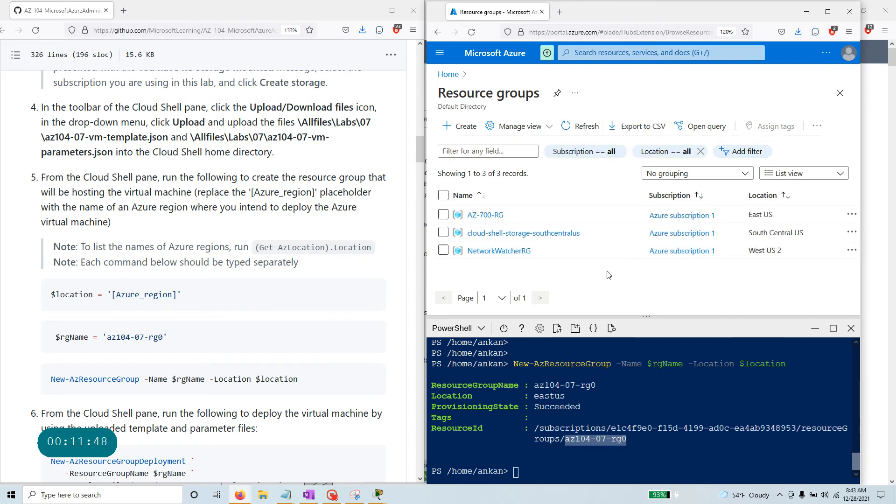
scroll(193, 351, "down", 2)
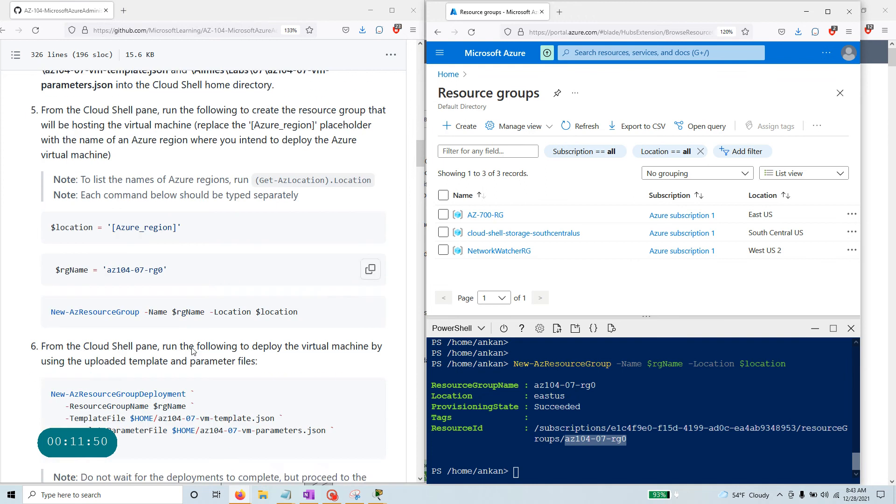
scroll(193, 351, "down", 4)
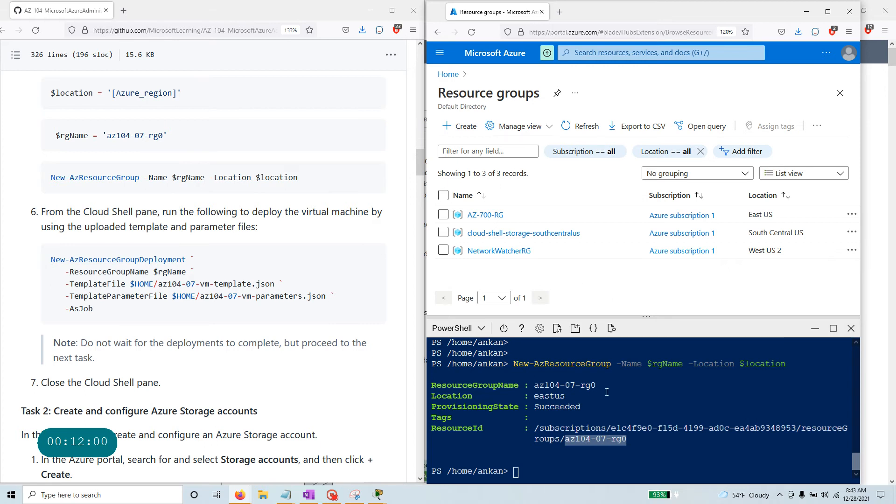
left_click(583, 126)
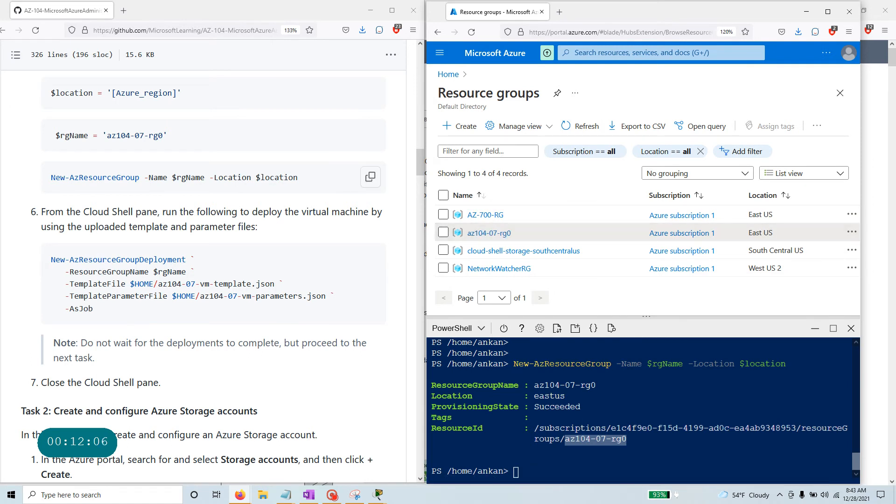
Paste and run New-AzResourceGroupDeployment with the az104-07 VM template and parameters into az104-07-rg0 -AsJob.
left_click_drag(96, 311, 50, 260)
right_click(77, 260)
left_click(93, 268)
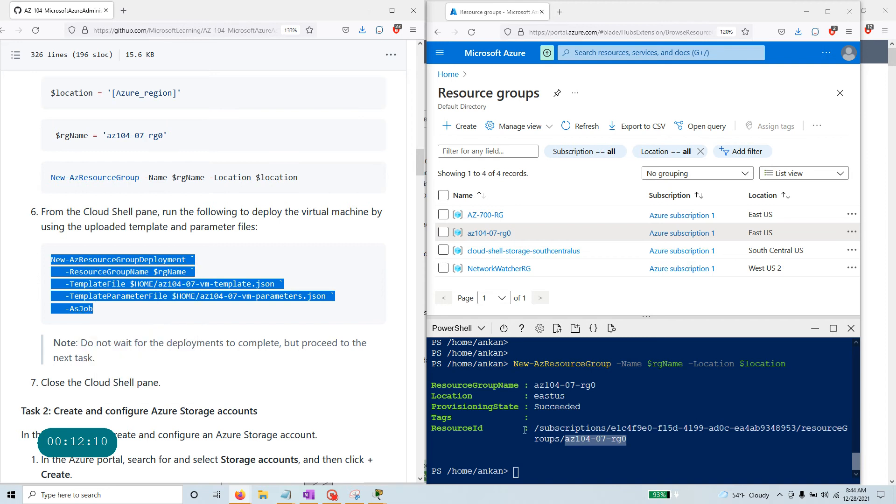
right_click(554, 471)
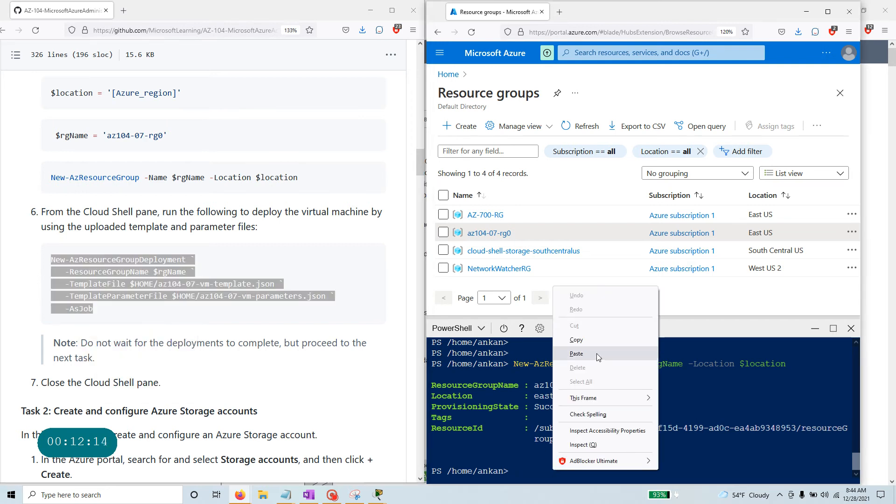
left_click(598, 354)
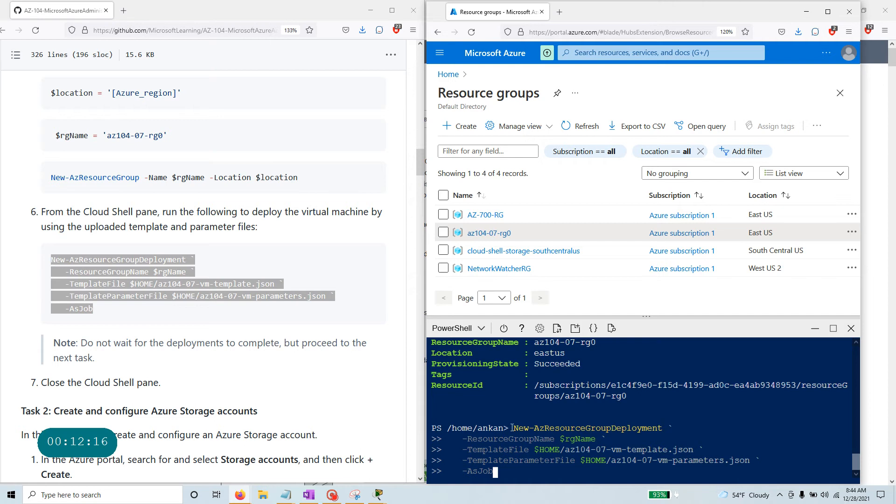
left_click_drag(514, 428, 673, 426)
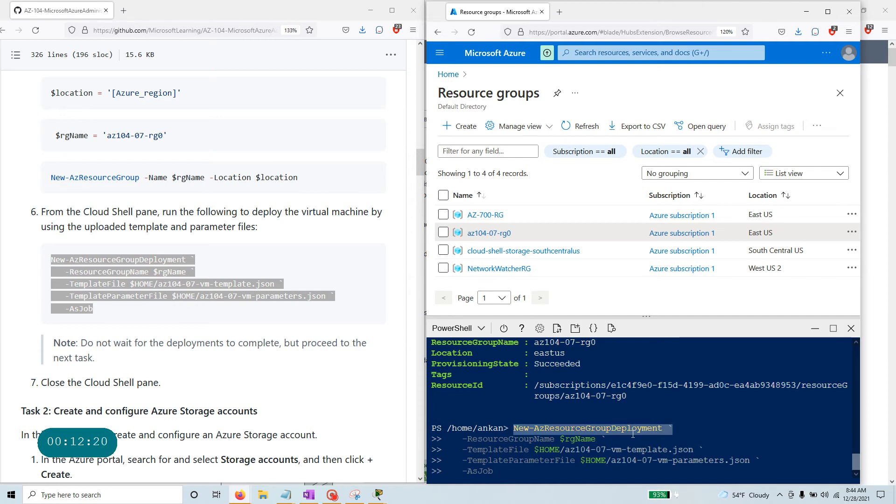
mouse_move(598, 428)
left_mouse_down()
mouse_move(578, 439)
mouse_move(602, 439)
left_mouse_up()
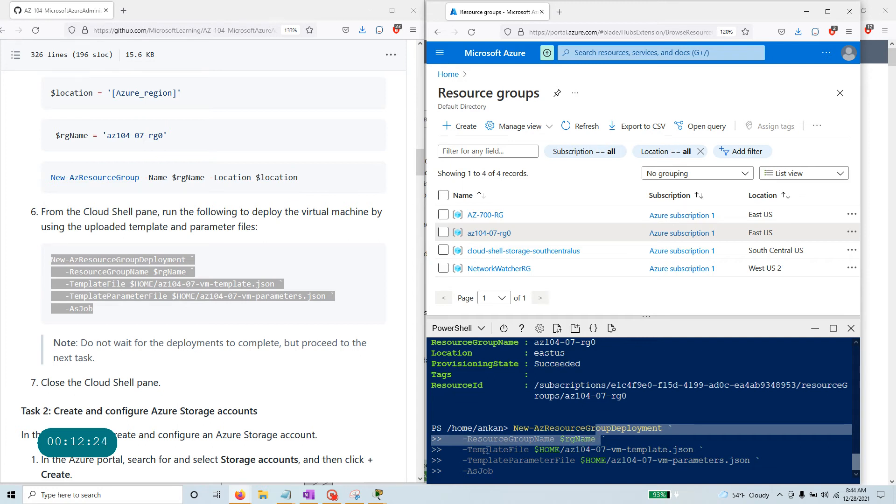
left_click_drag(465, 450, 695, 448)
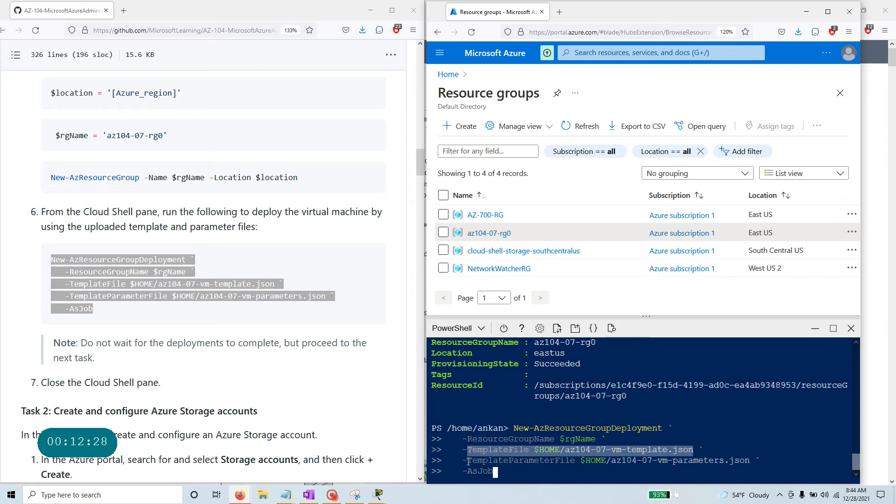
left_click_drag(468, 461, 725, 461)
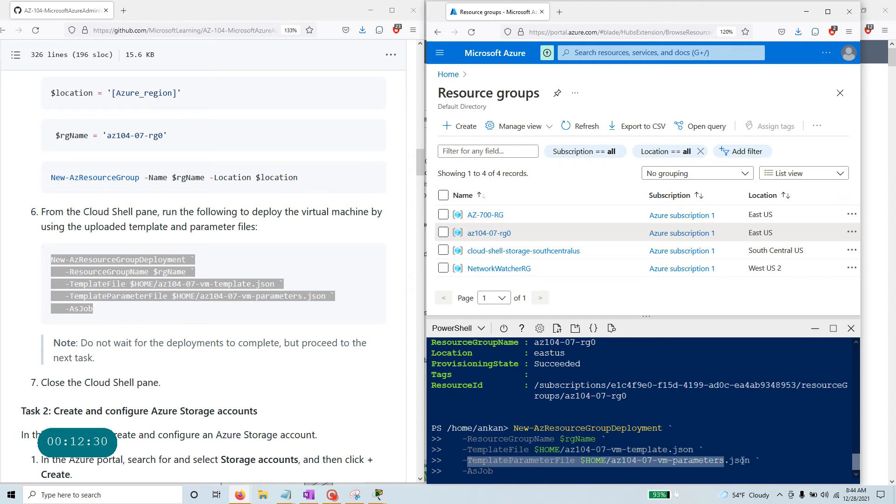
left_click(510, 473)
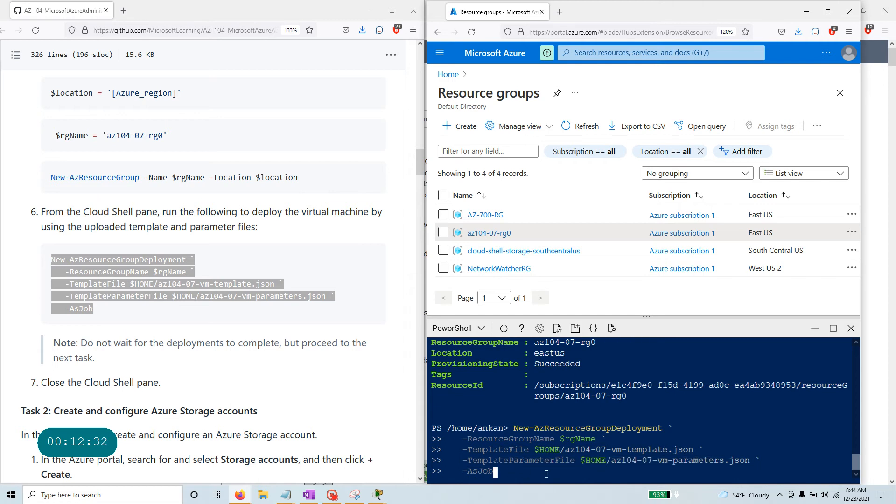
key("Return")
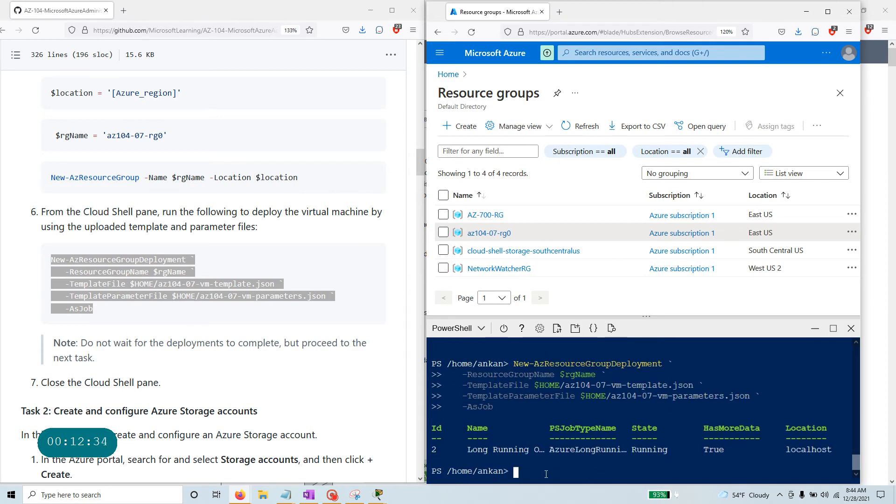
Review the -AsJob switch and the Task 2 heading in the lab instructions.
left_click_drag(502, 408, 468, 408)
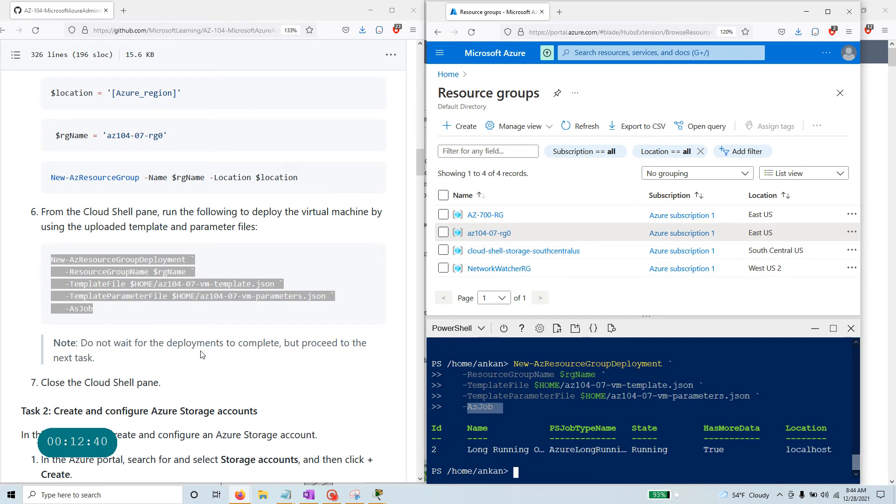
scroll(140, 376, "down", 2)
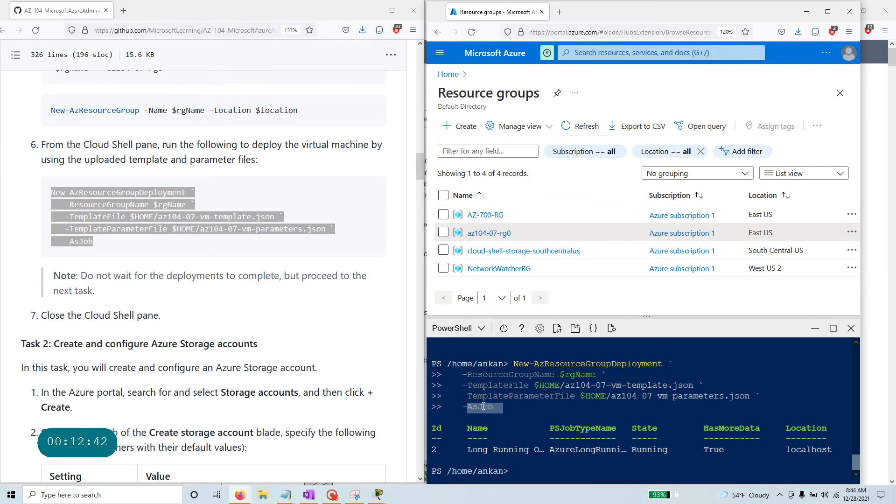
scroll(96, 306, "up", 8)
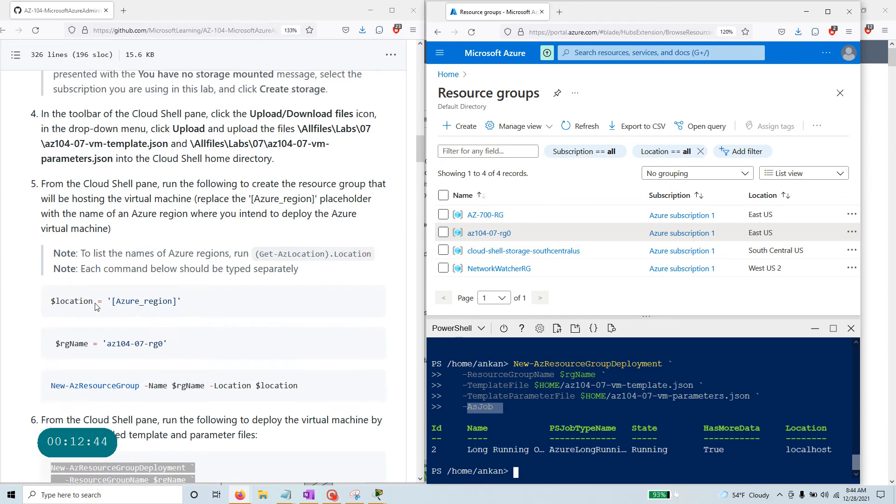
scroll(96, 306, "up", 10)
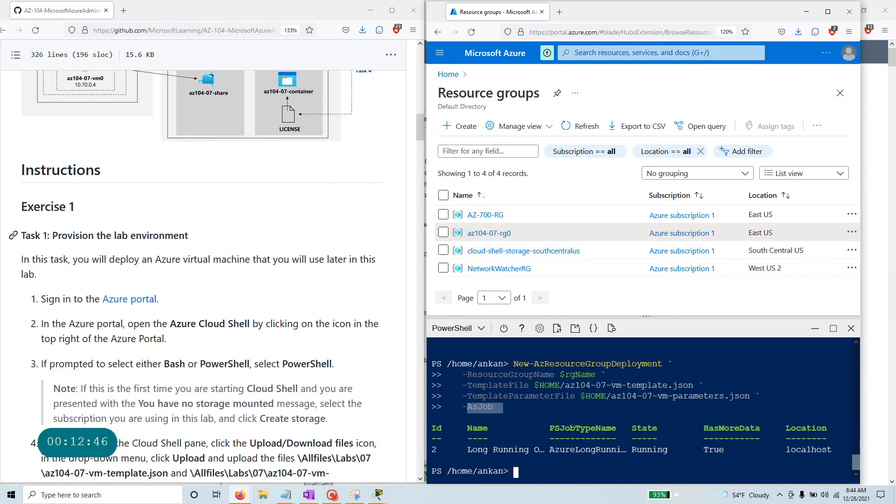
scroll(186, 350, "down", 10)
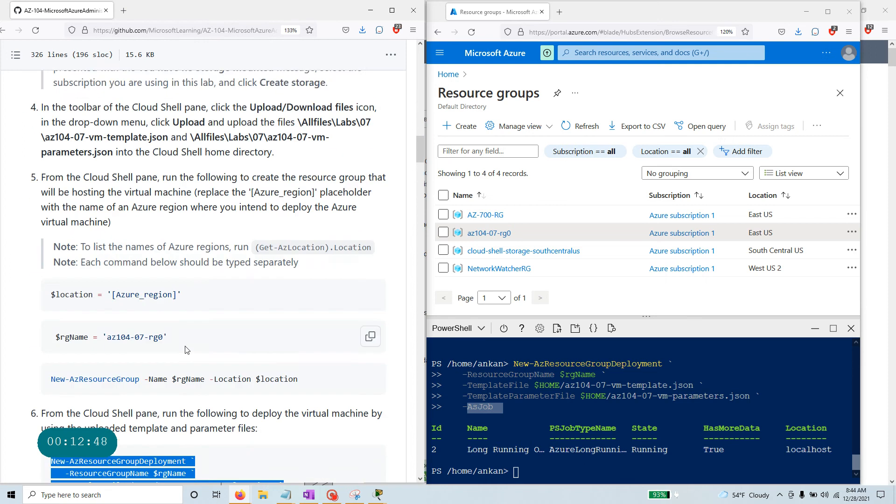
scroll(187, 350, "down", 12)
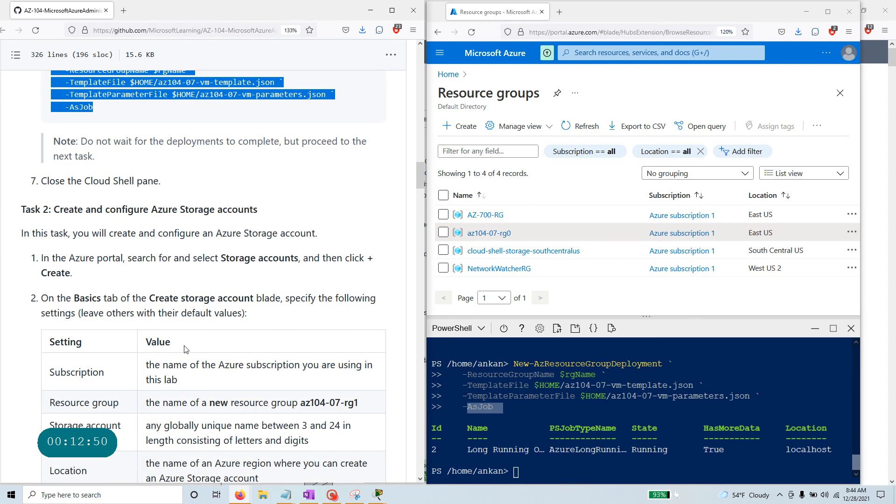
left_click_drag(54, 209, 277, 221)
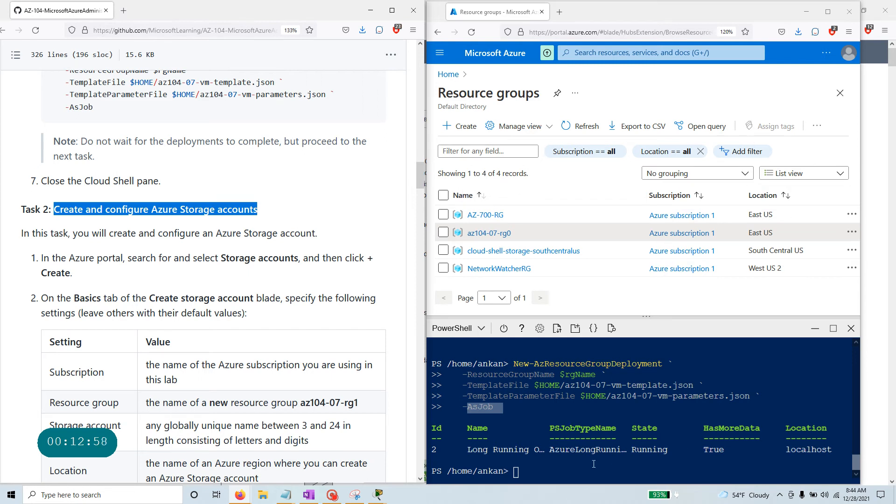
Open az104-07-rg0 and check that its resources list is still empty.
mouse_move(334, 496)
left_click(495, 234)
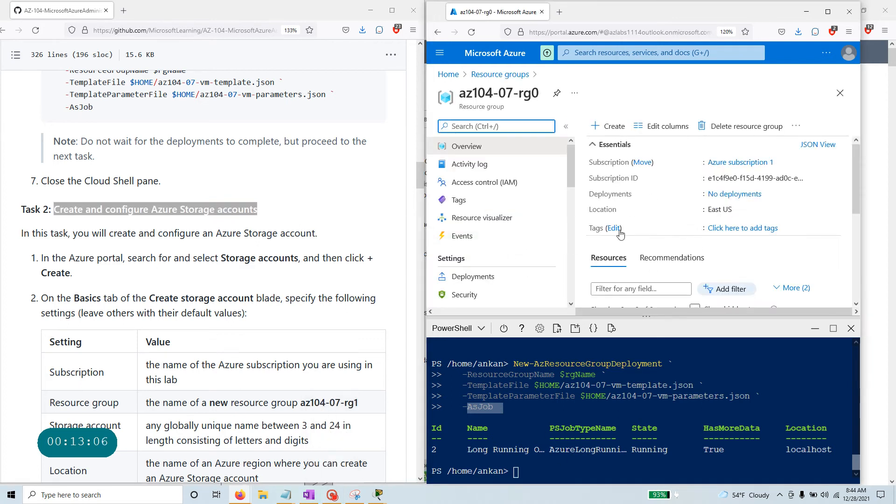
scroll(620, 233, "down", 5)
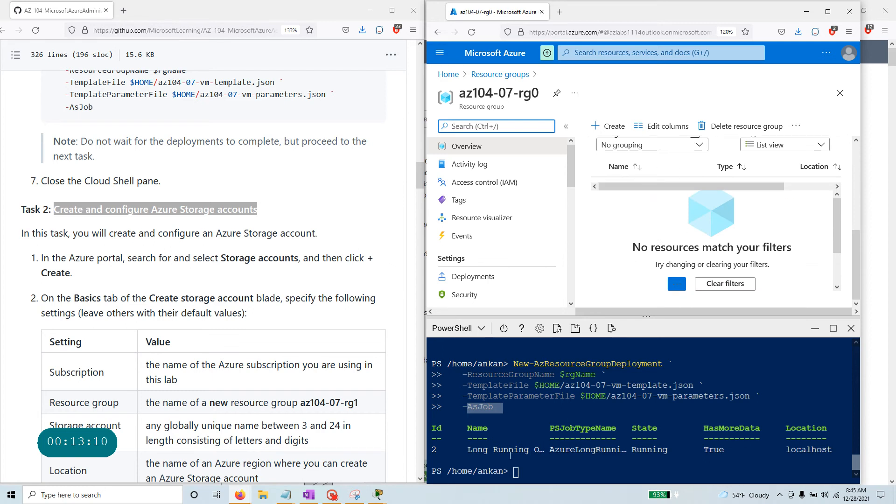
left_click(332, 494)
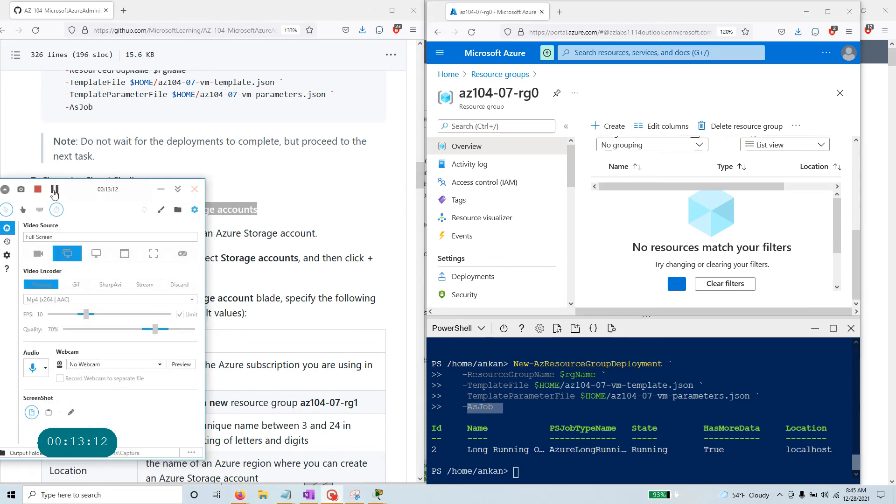
Maximize the portal and open az104-07-vnet0 from az104-07-rg0's six deployed resources.
left_click(55, 192)
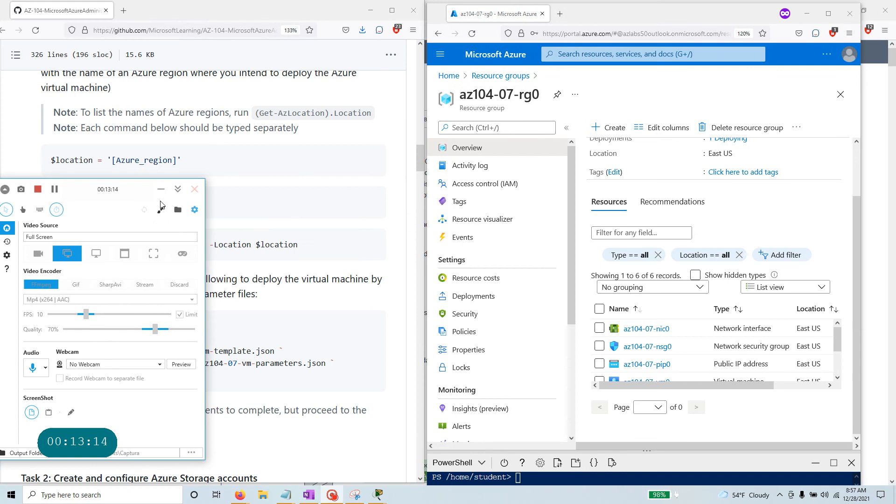
left_click(161, 189)
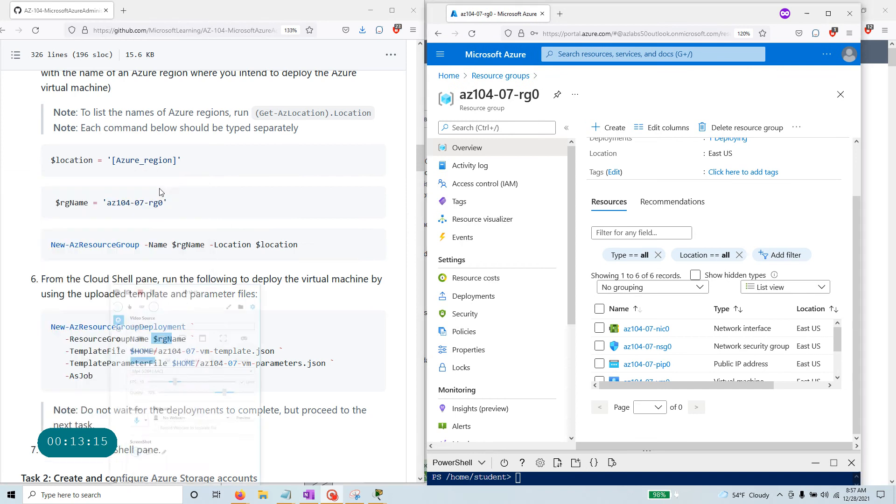
left_click(829, 14)
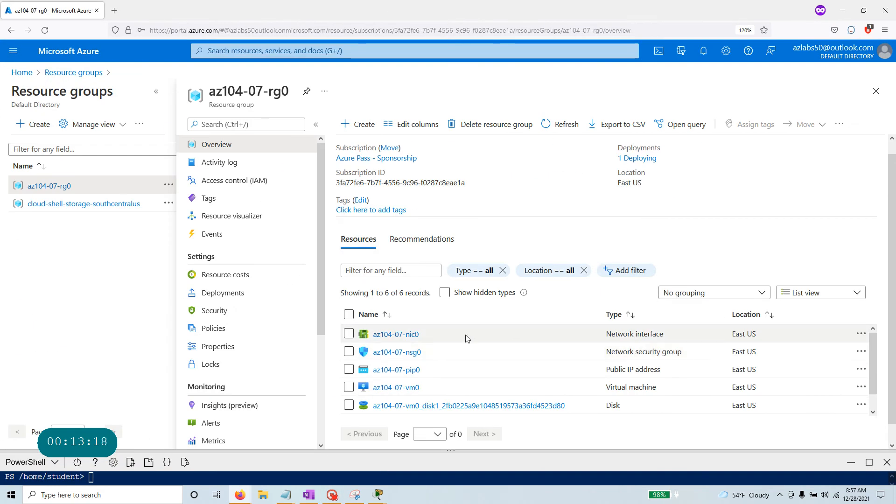
scroll(469, 341, "down", 1)
mouse_move(414, 415)
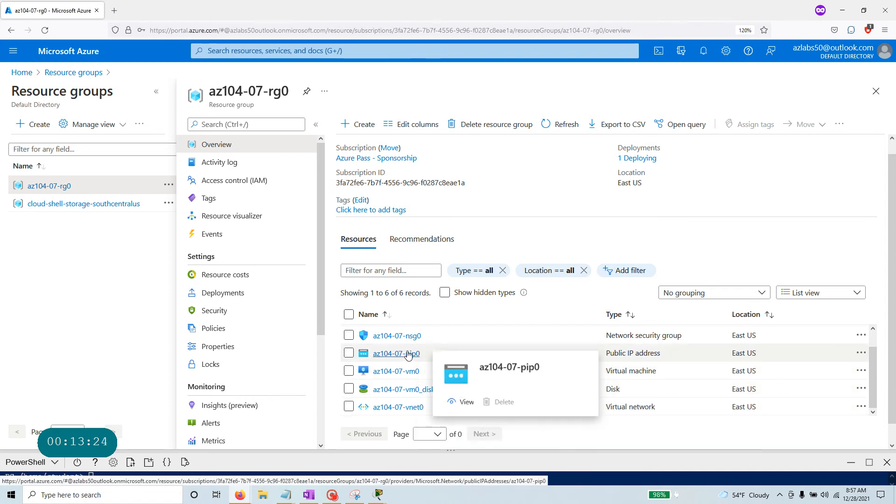
mouse_move(415, 337)
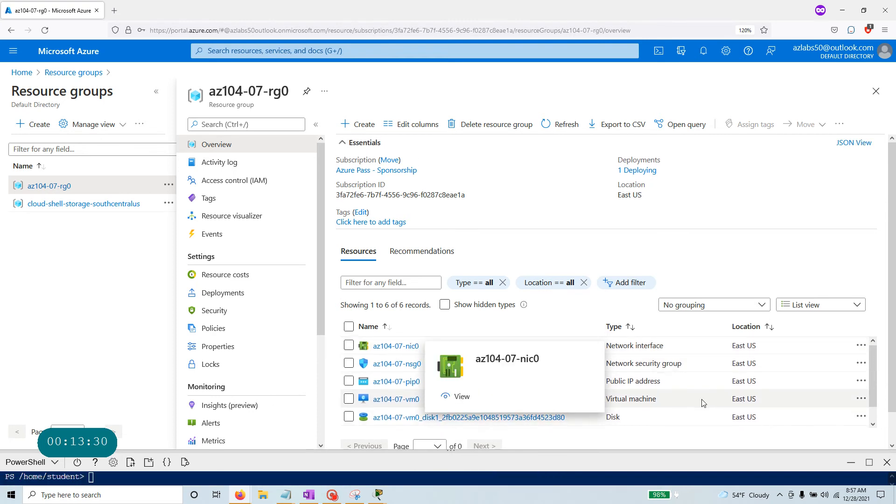
scroll(704, 402, "down", 1)
left_click(415, 419)
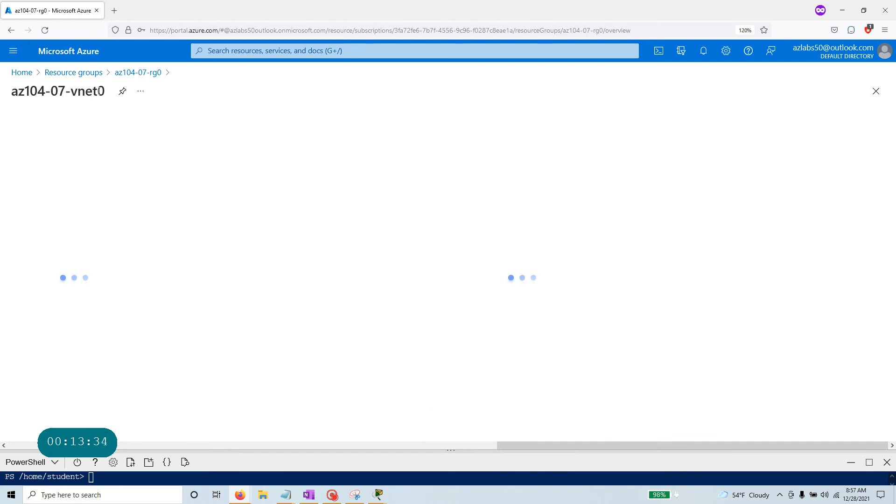
View az104-07-vnet0's subnets (subnet0, 10.70.0.0/24), then return home beside the Task 2 instructions.
left_click_drag(105, 92, 15, 92)
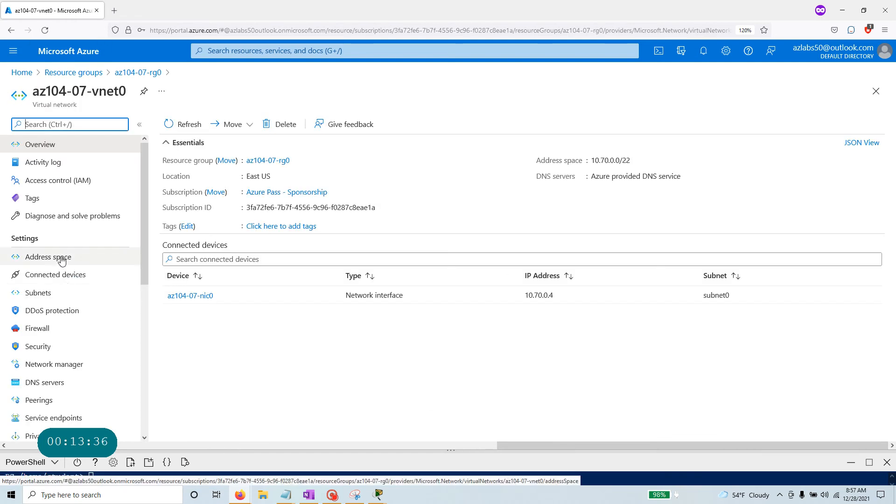
left_click(63, 293)
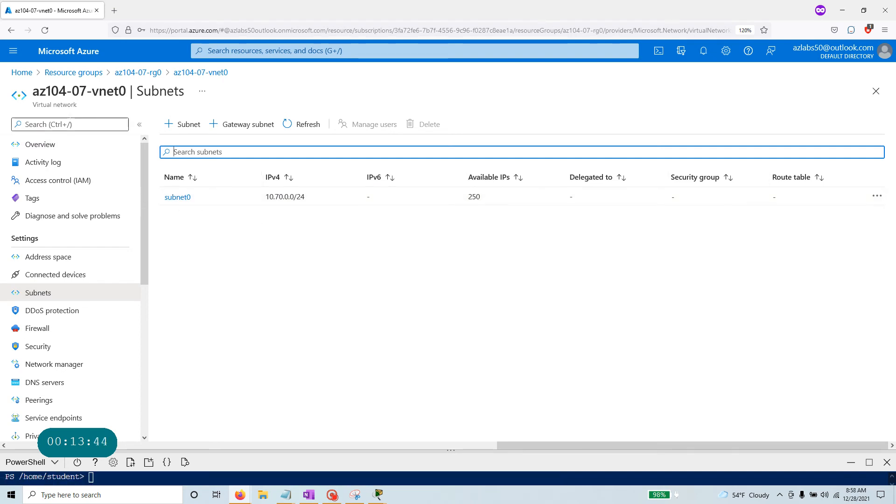
left_click(865, 12)
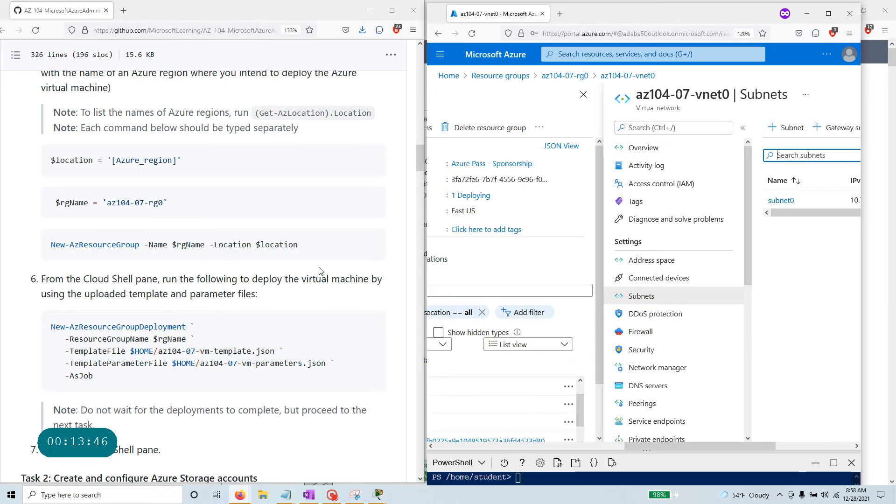
scroll(295, 271, "down", 8)
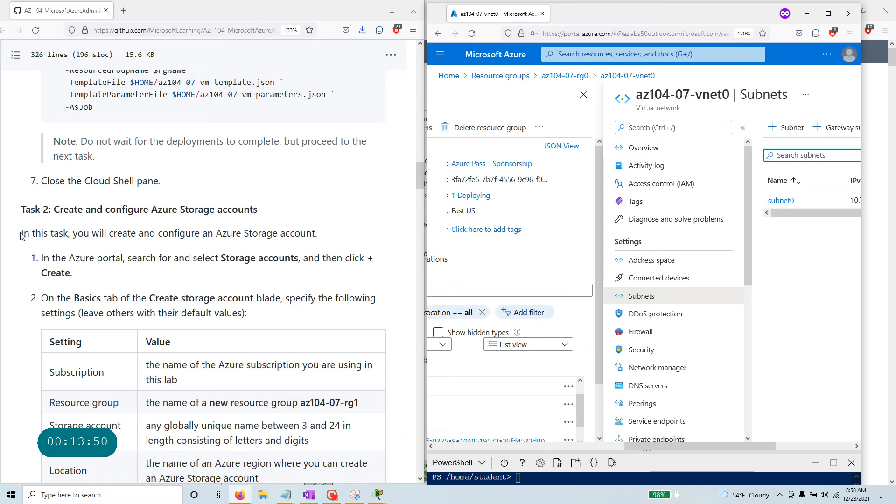
left_click_drag(21, 236, 332, 243)
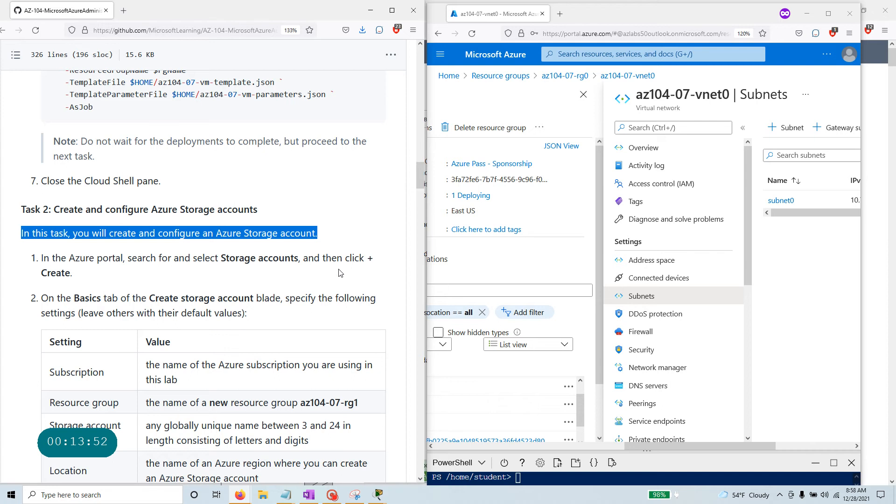
left_click(449, 76)
Search the portal for 'storage' and open the Storage accounts list.
left_click(487, 139)
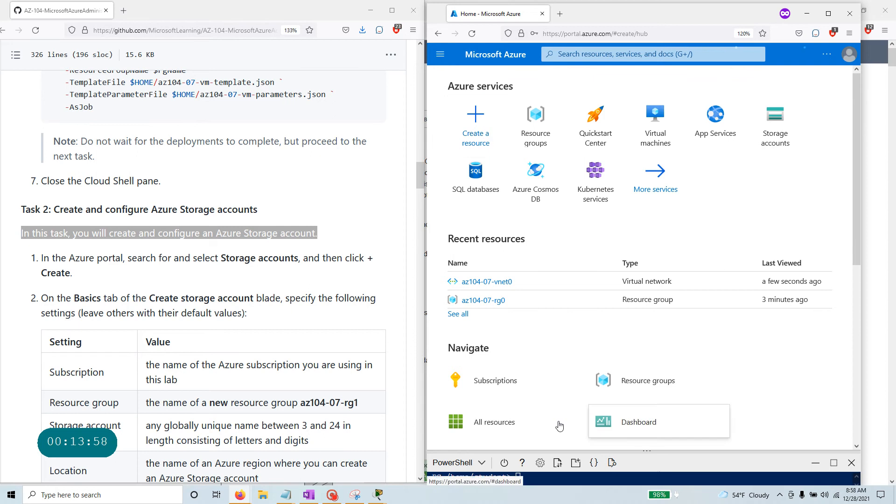
mouse_move(336, 490)
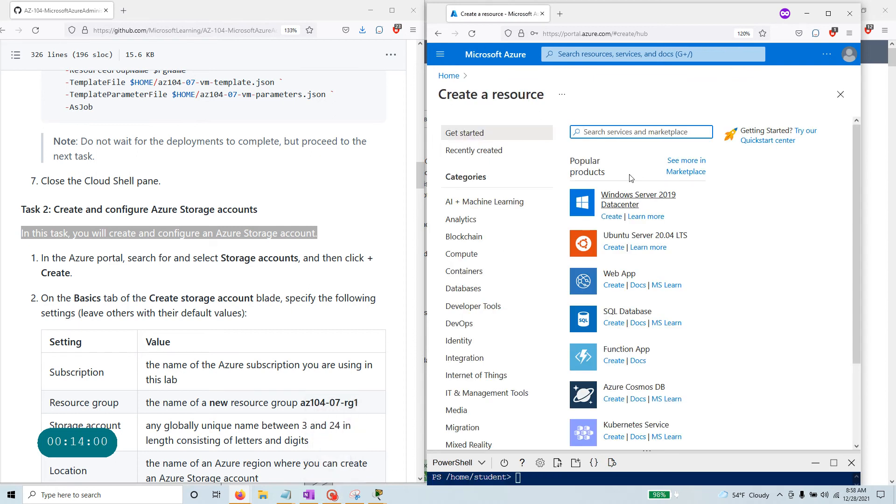
left_click(617, 56)
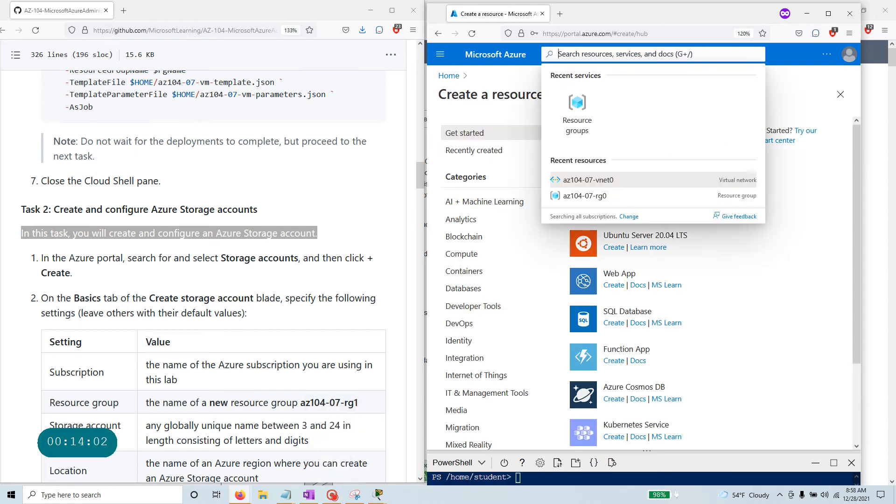
type("storage")
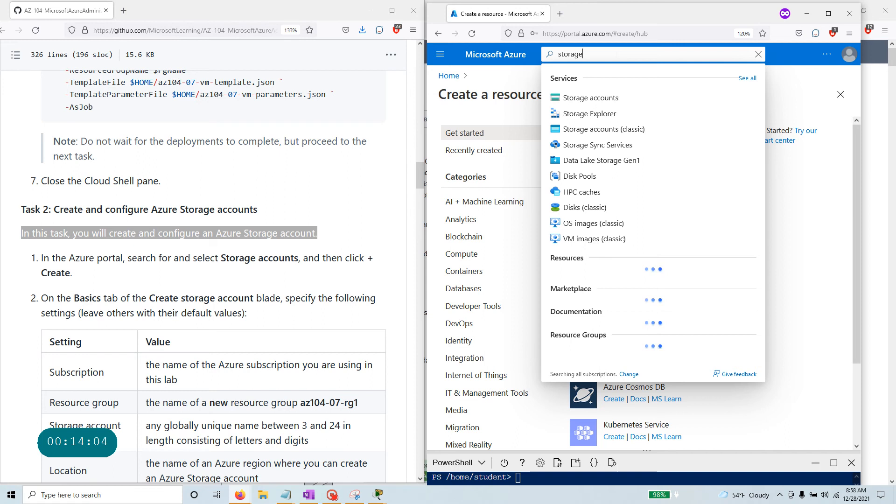
left_click(603, 97)
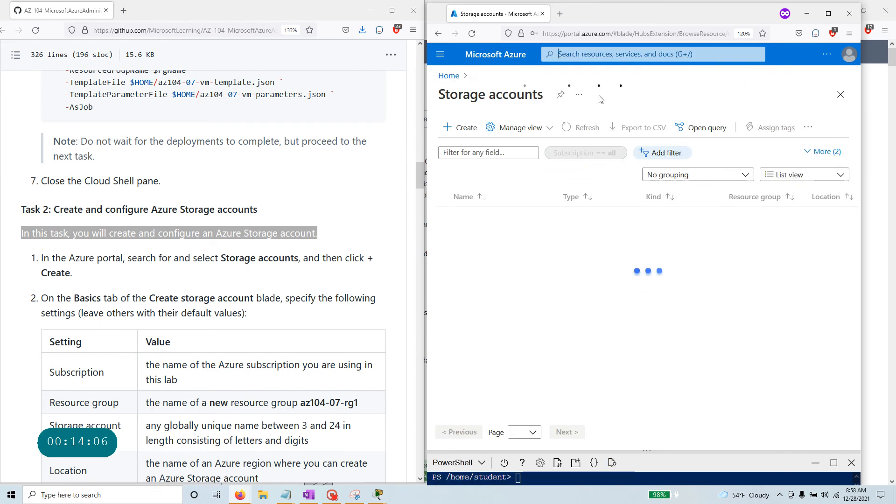
left_click(468, 132)
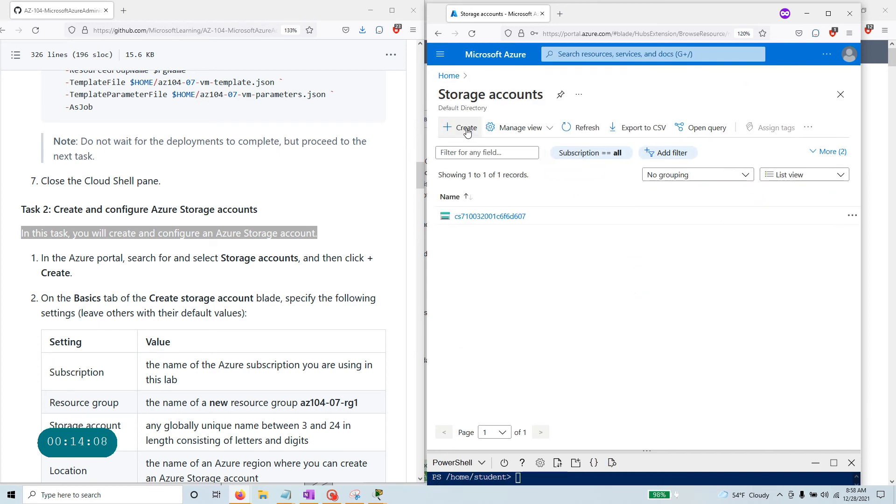
Start a new storage account in resource group az104-07-rg0.
left_click(467, 133)
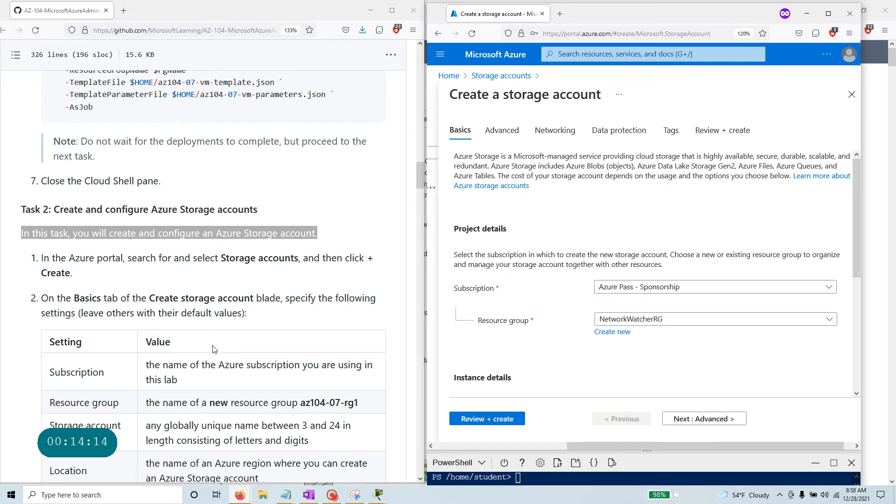
scroll(214, 349, "down", 3)
left_click(616, 320)
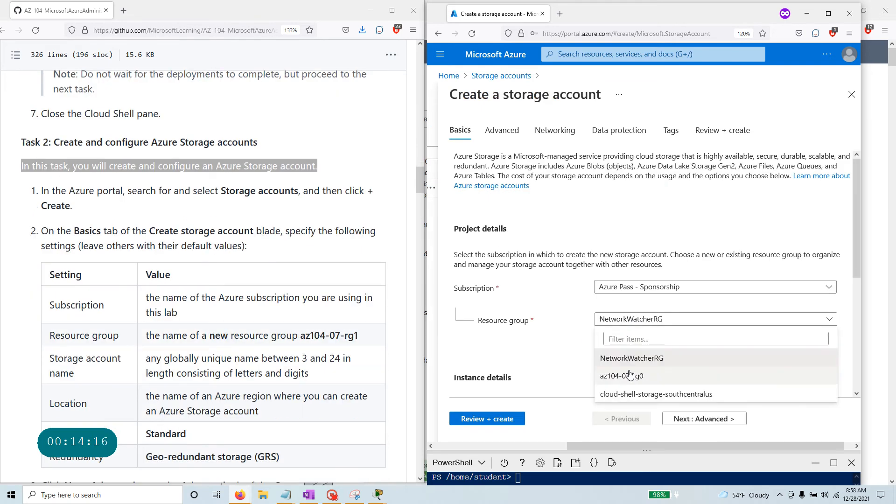
left_click(630, 376)
left_click_drag(359, 336, 282, 336)
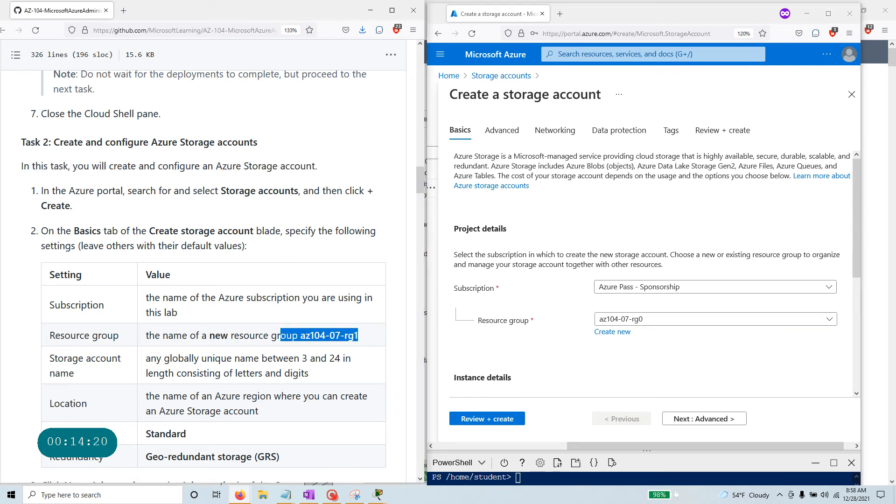
scroll(562, 267, "down", 4)
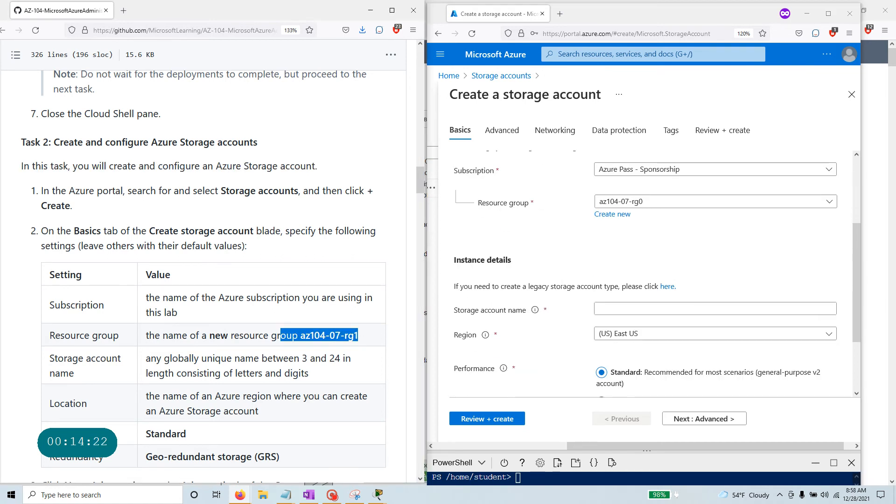
left_click(627, 309)
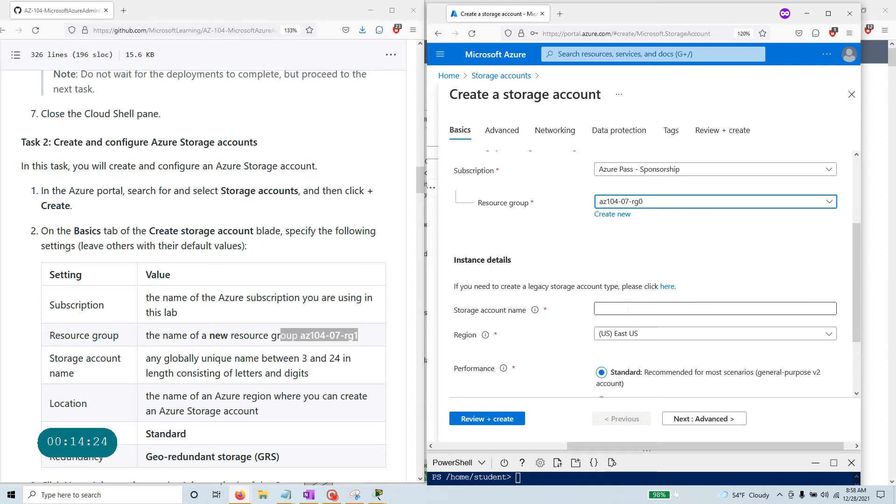
Name it test89054test with East US, Standard, GRS, and continue to Advanced.
left_click(616, 309)
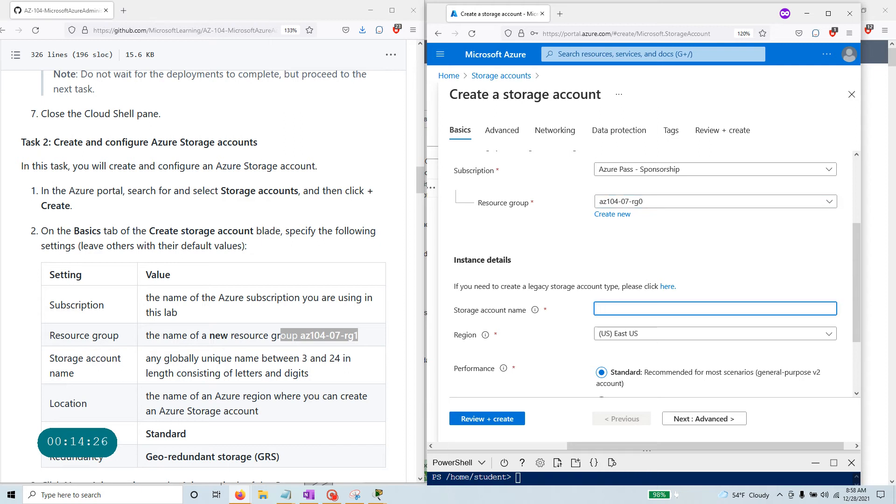
type("test89054test")
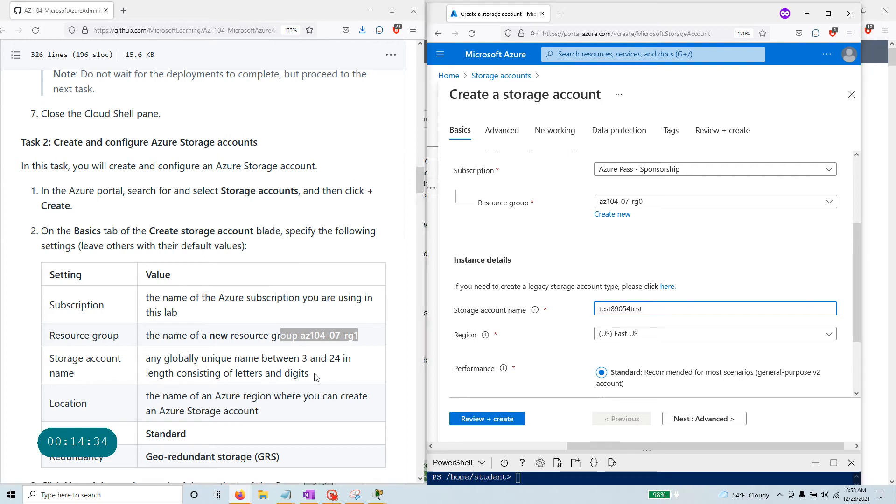
left_click_drag(309, 374, 146, 354)
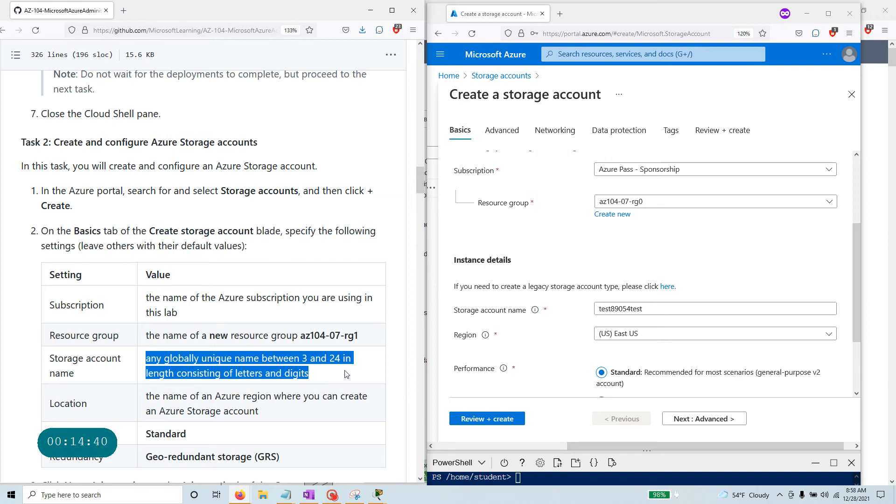
scroll(273, 359, "down", 4)
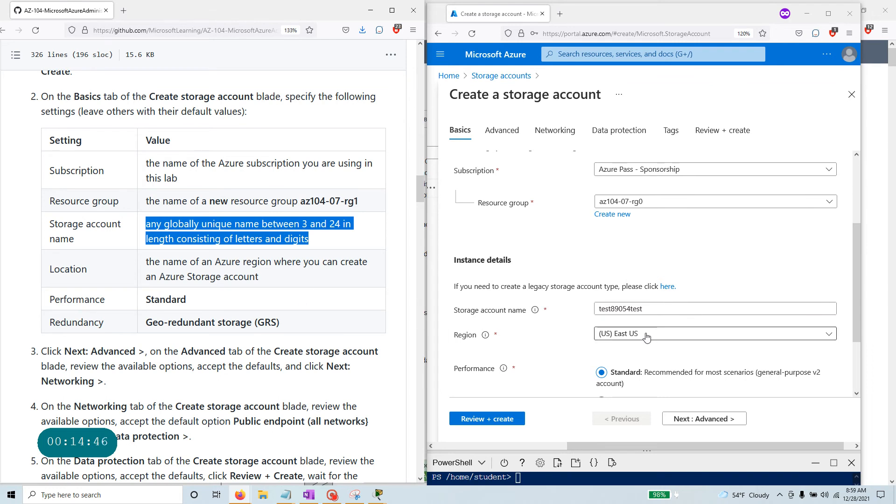
scroll(470, 324, "down", 2)
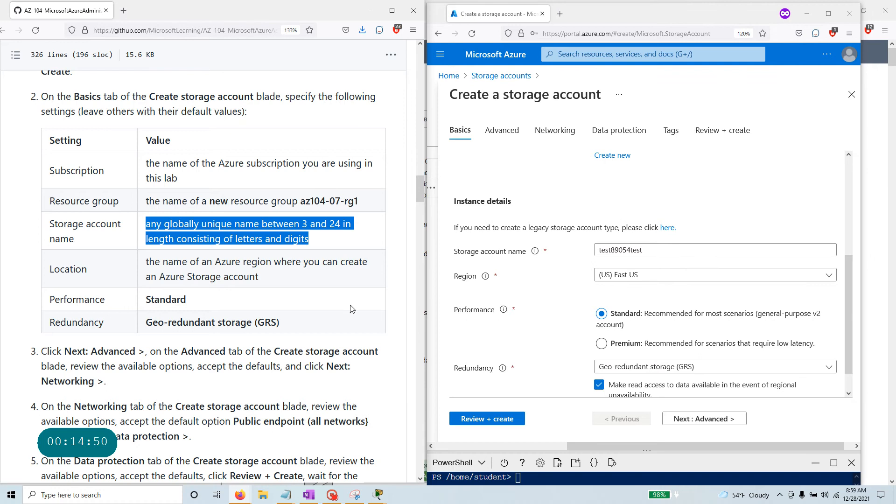
scroll(352, 309, "down", 3)
scroll(691, 339, "down", 1)
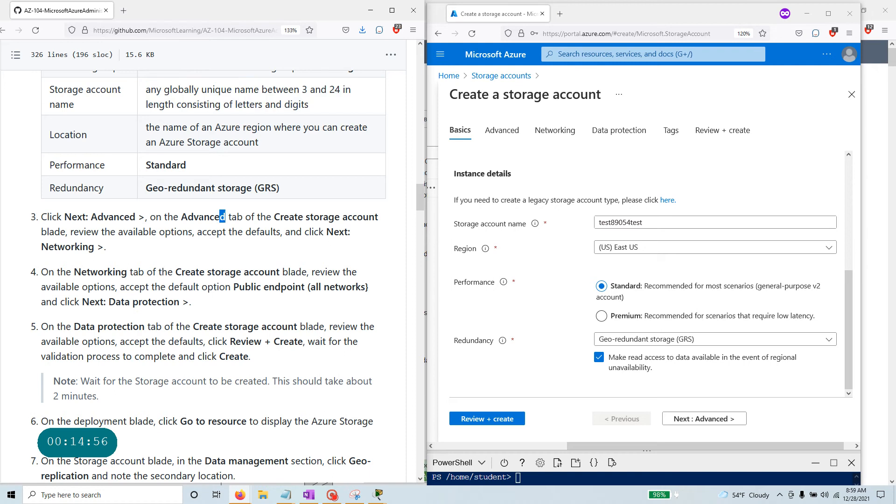
left_click_drag(225, 216, 41, 217)
left_click(724, 423)
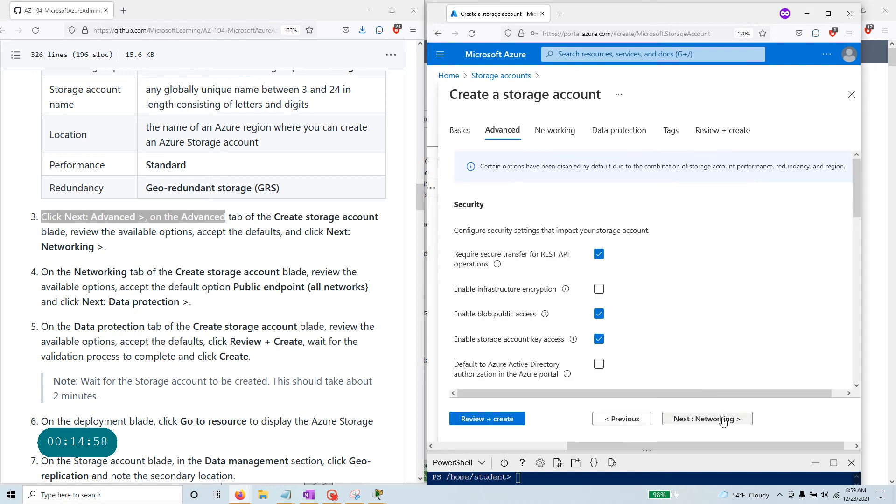
Leave the Advanced tab defaults, including storage account key access and blob public access, and continue to Networking.
scroll(297, 191, "down", 2)
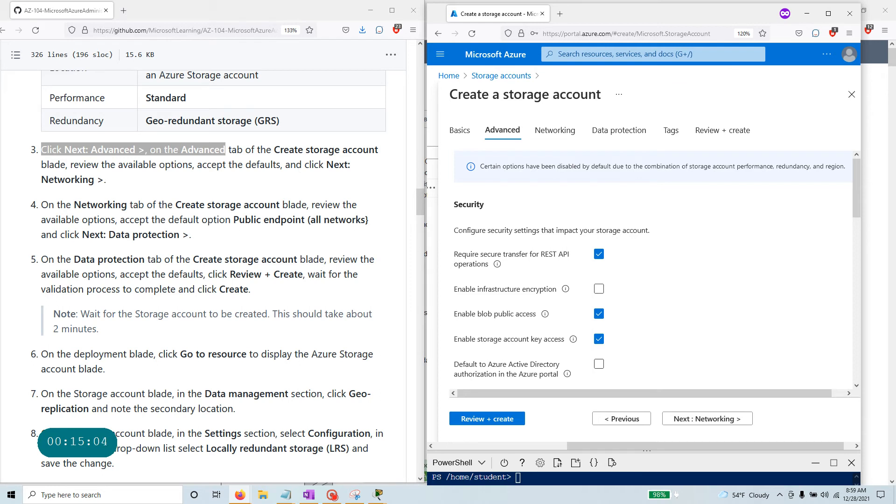
scroll(590, 284, "down", 2)
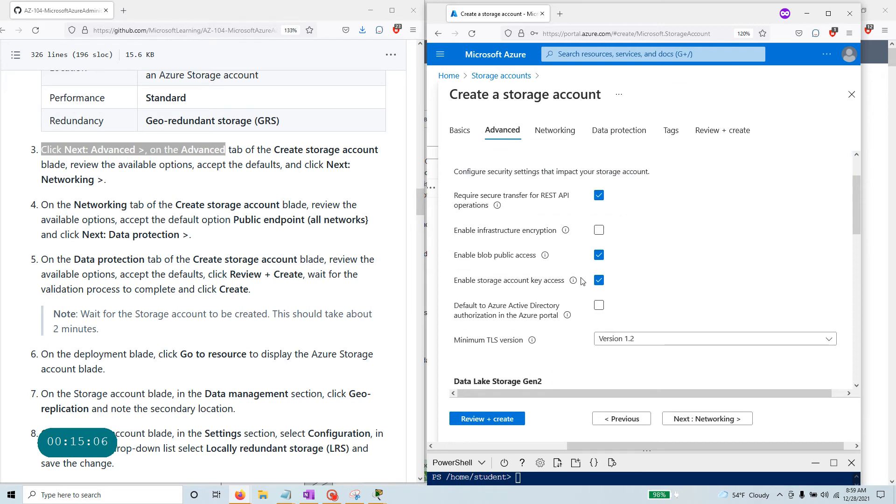
left_click_drag(454, 280, 565, 285)
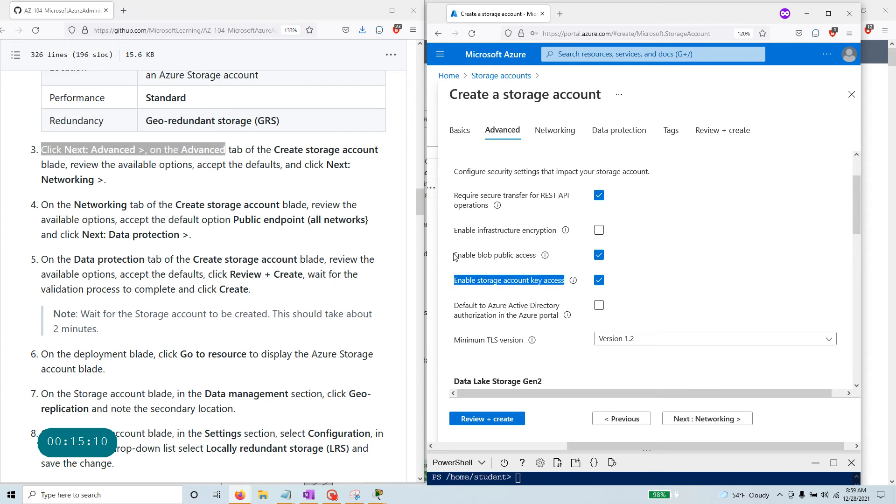
left_click_drag(456, 257, 543, 259)
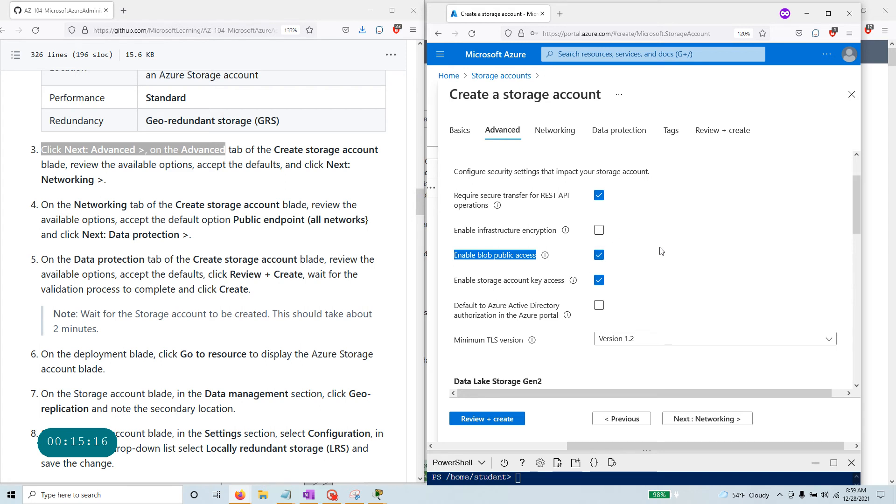
scroll(661, 251, "down", 3)
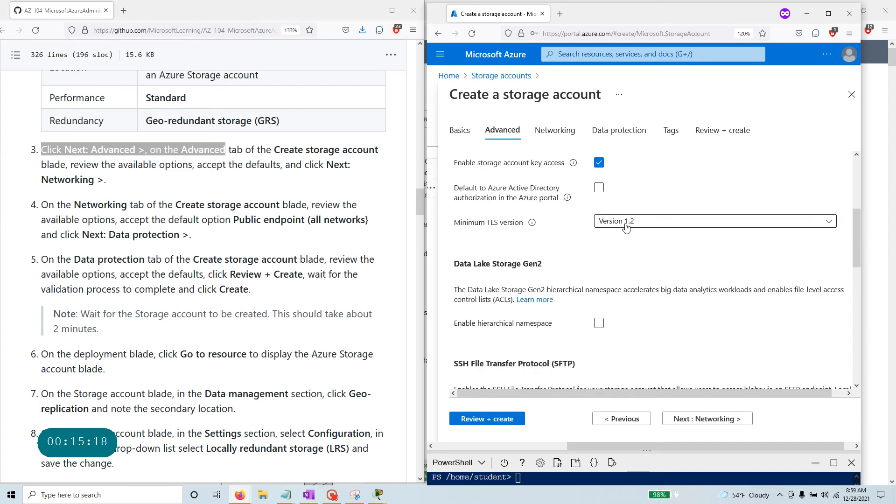
scroll(621, 226, "down", 4)
scroll(578, 204, "up", 3)
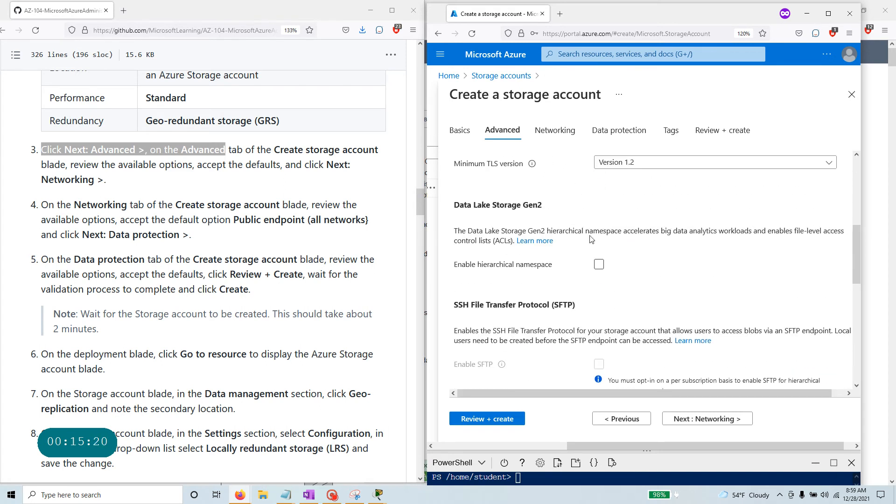
scroll(577, 205, "down", 3)
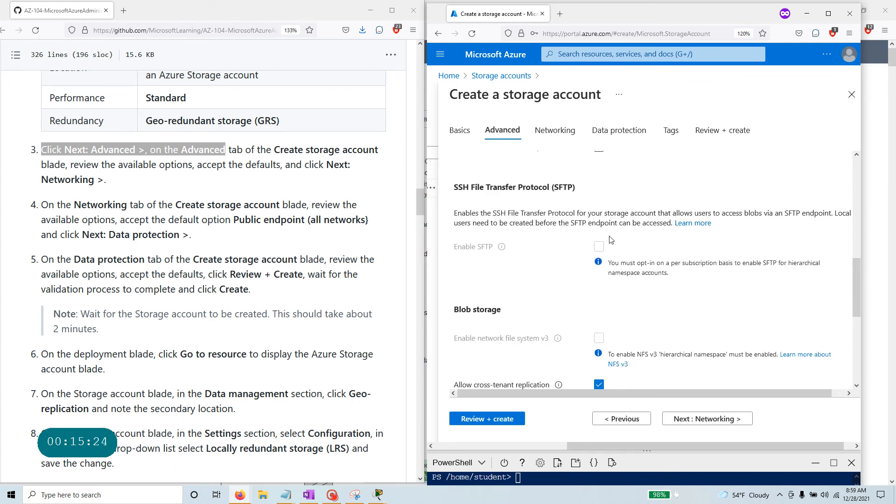
scroll(583, 272, "down", 3)
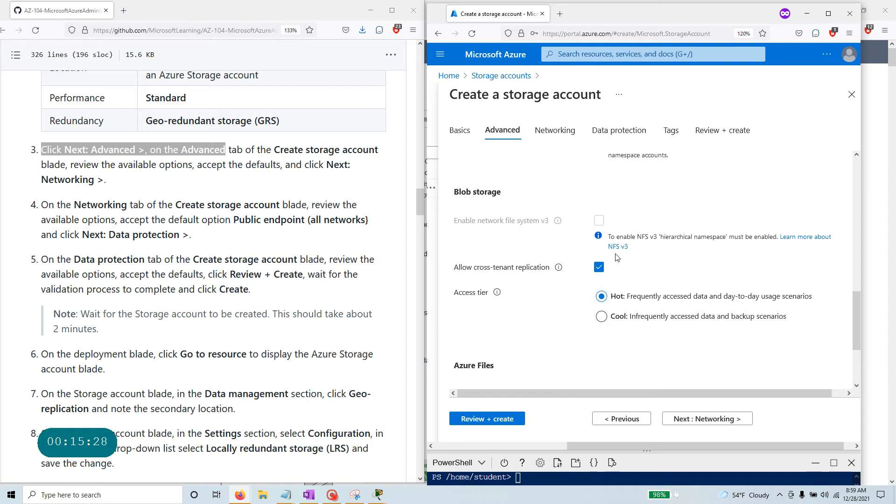
scroll(598, 221, "down", 3)
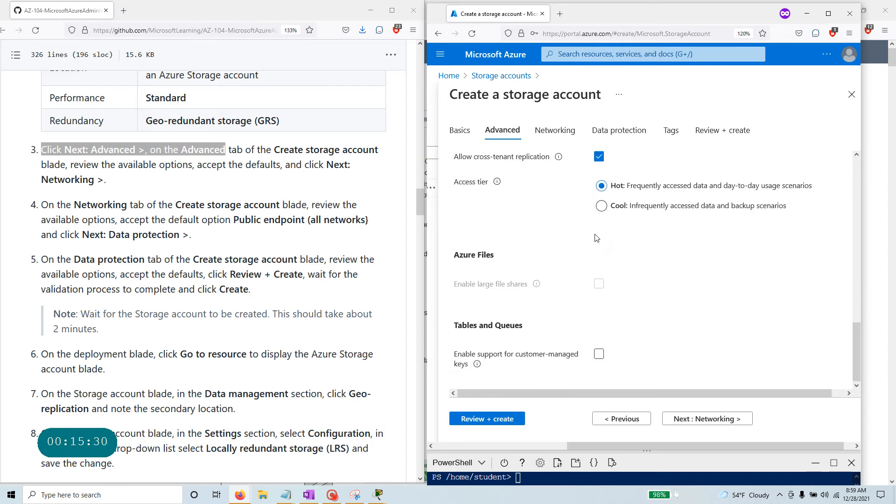
left_click(725, 423)
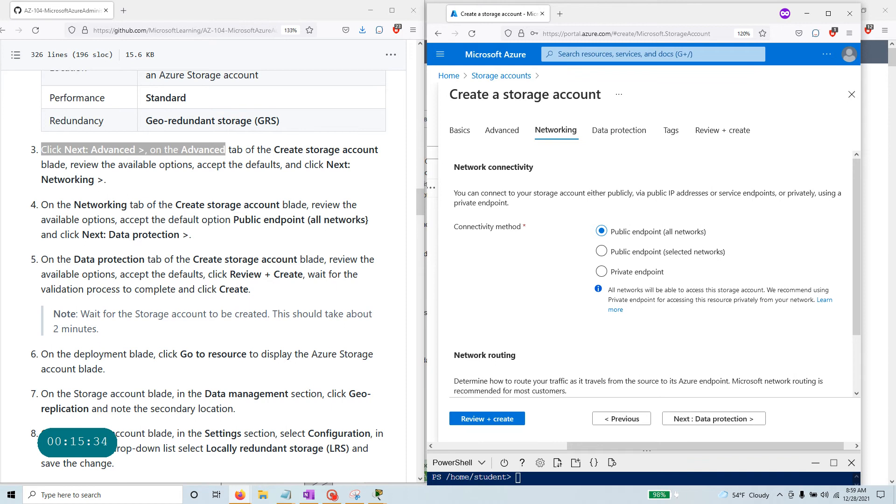
Accept the default networking connectivity, Public endpoint (all networks).
left_click_drag(72, 205, 311, 219)
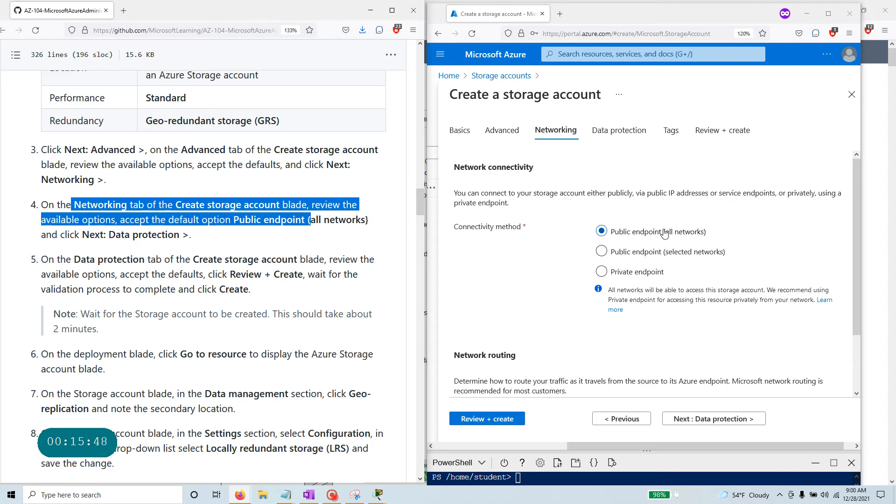
scroll(665, 232, "down", 1)
scroll(665, 232, "down", 1)
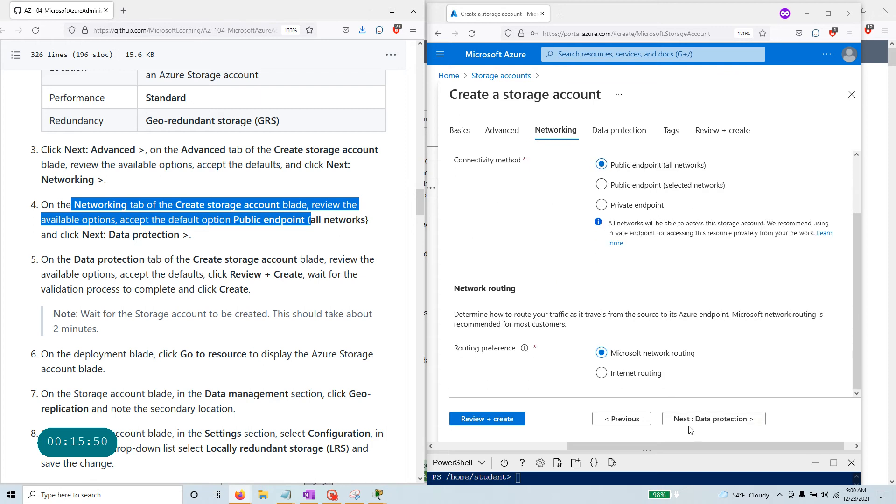
left_click(725, 420)
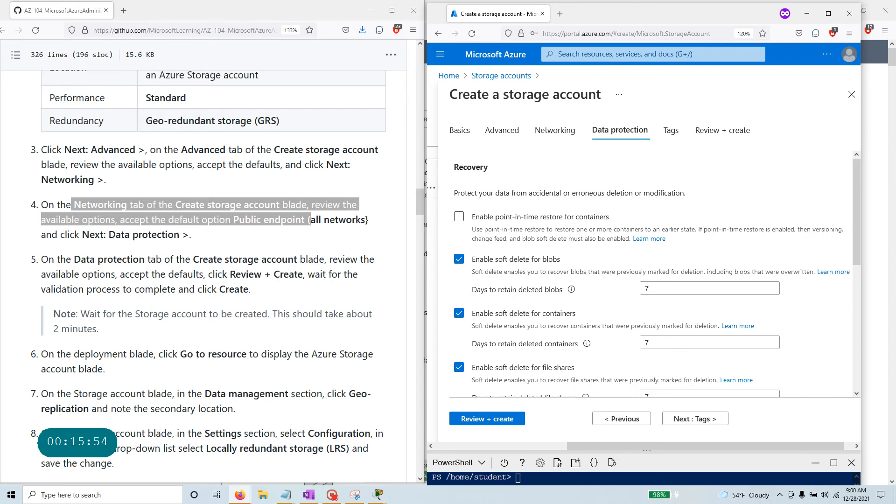
Keep the data protection defaults, including 7-day deleted blob retention, and run Review + create validation.
scroll(207, 218, "down", 2)
left_click_drag(189, 192, 325, 193)
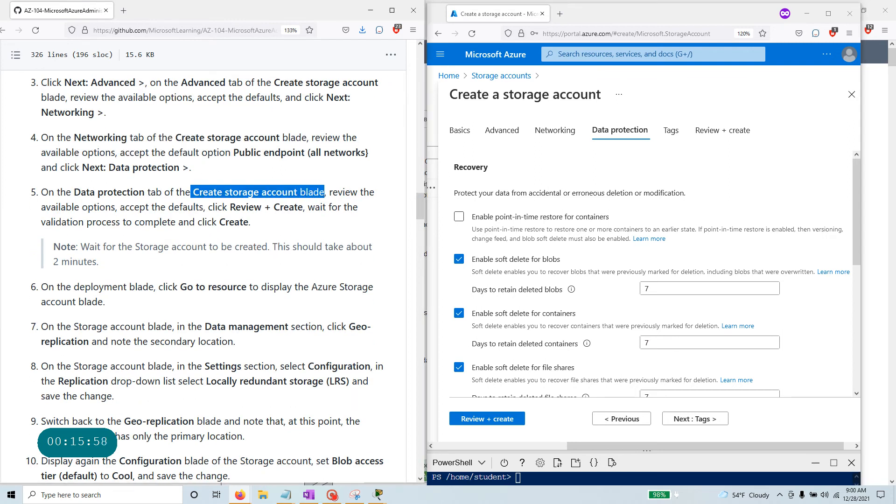
left_click_drag(124, 207, 213, 207)
scroll(559, 299, "down", 2)
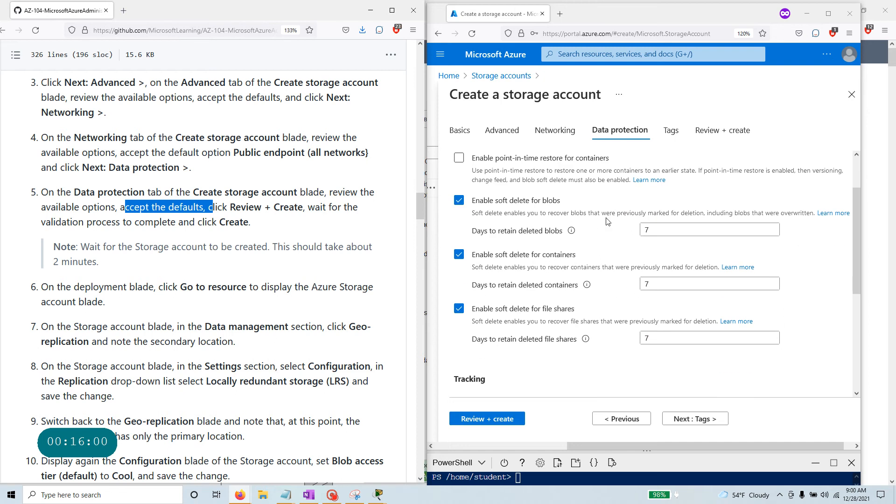
scroll(595, 345, "down", 5)
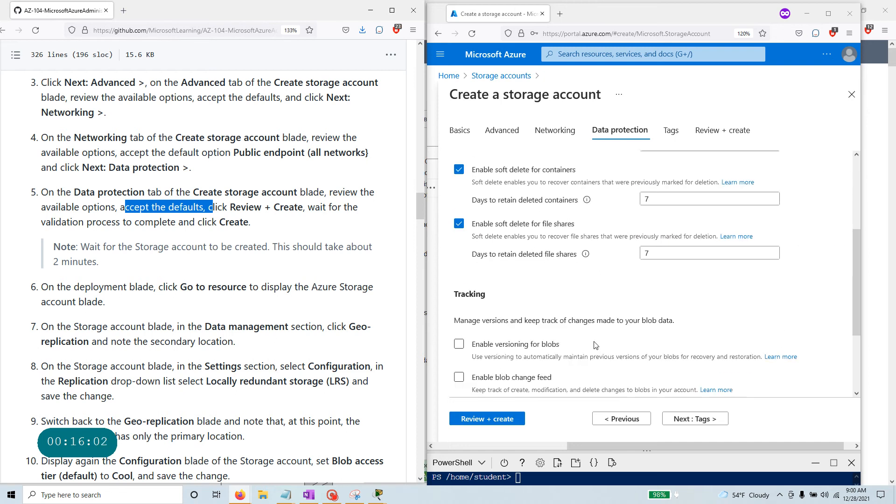
scroll(595, 345, "up", 5)
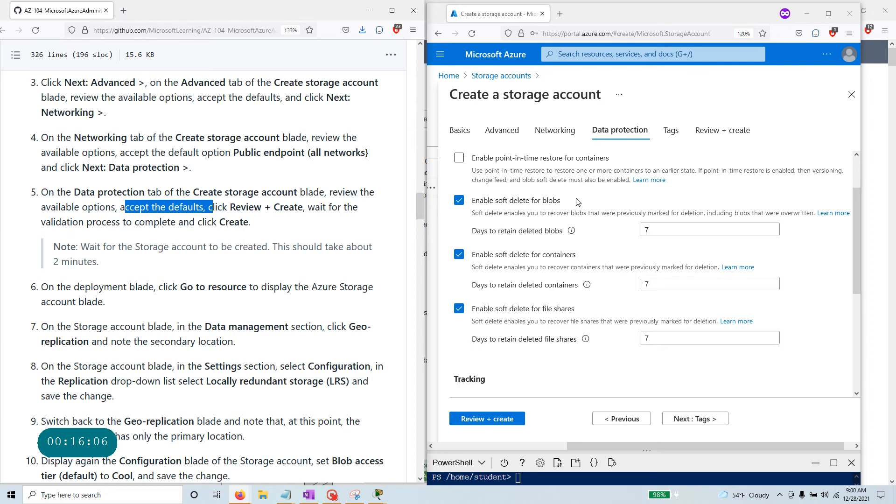
double_click(649, 230)
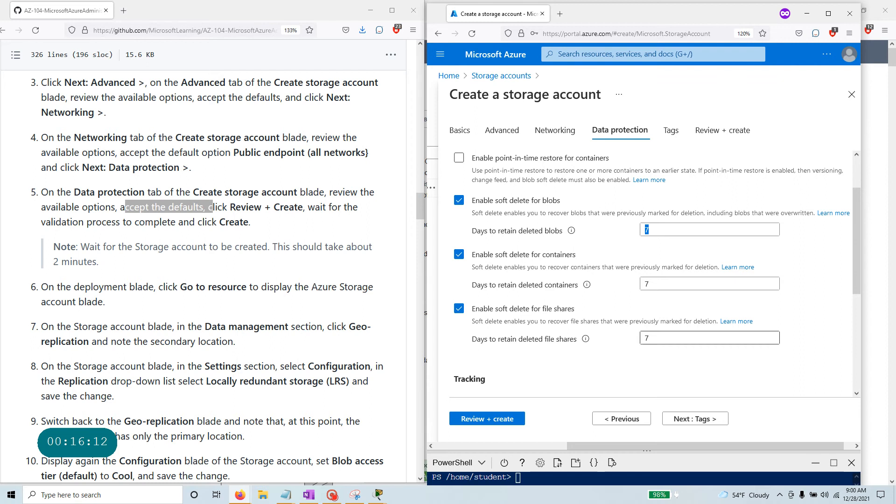
scroll(652, 350, "down", 3)
scroll(652, 350, "down", 2)
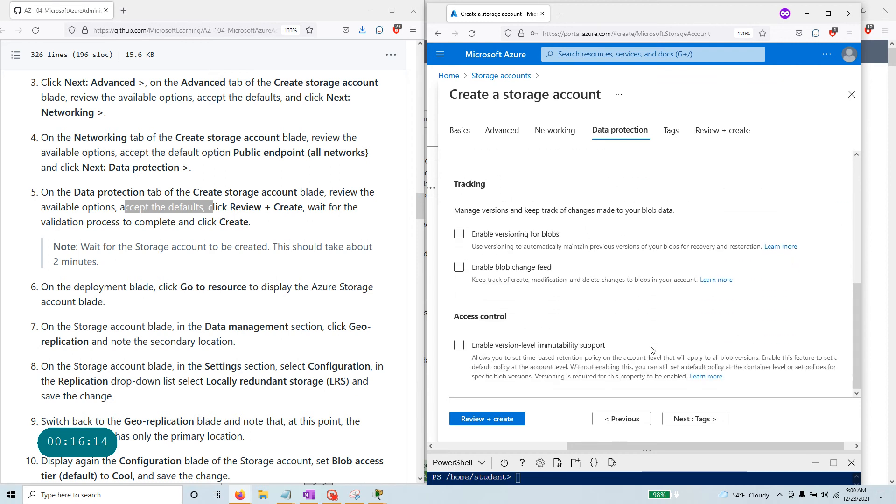
scroll(363, 327, "down", 3)
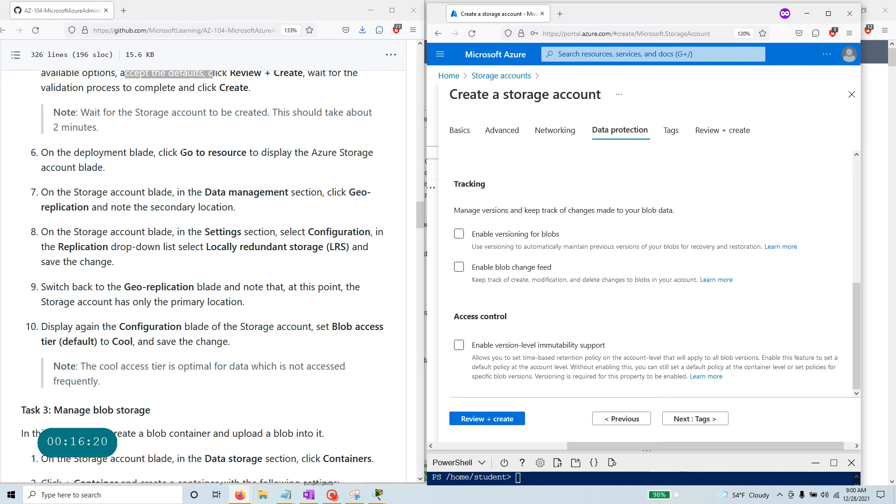
scroll(227, 182, "up", 1)
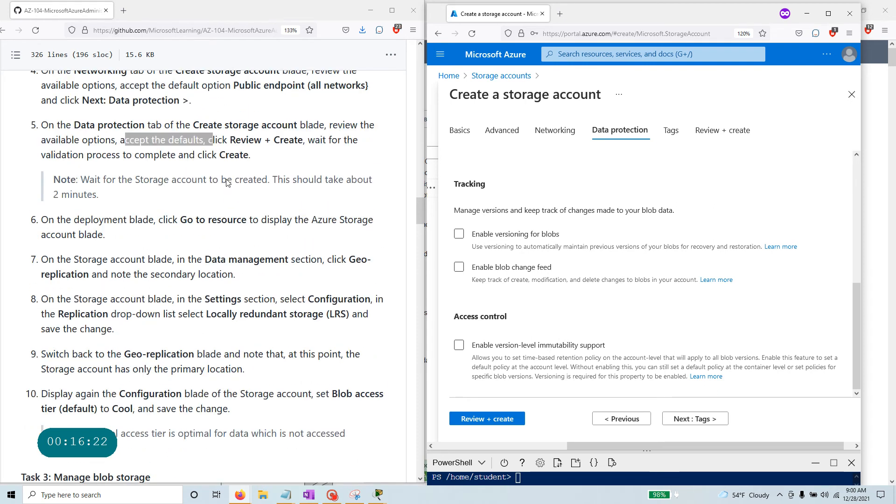
left_click(502, 420)
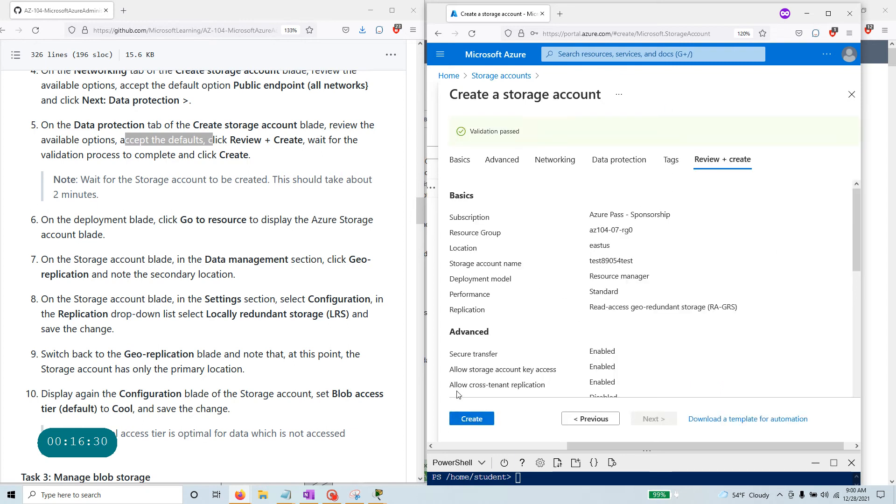
left_click(472, 419)
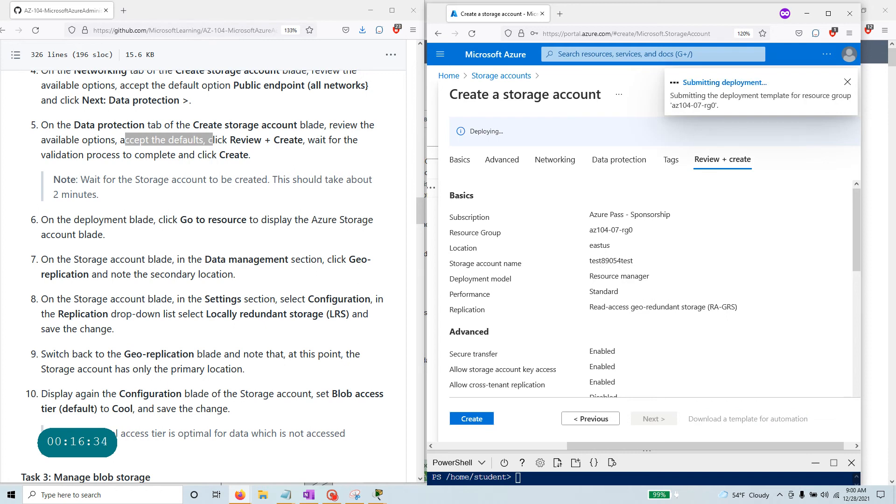
left_click_drag(81, 180, 99, 195)
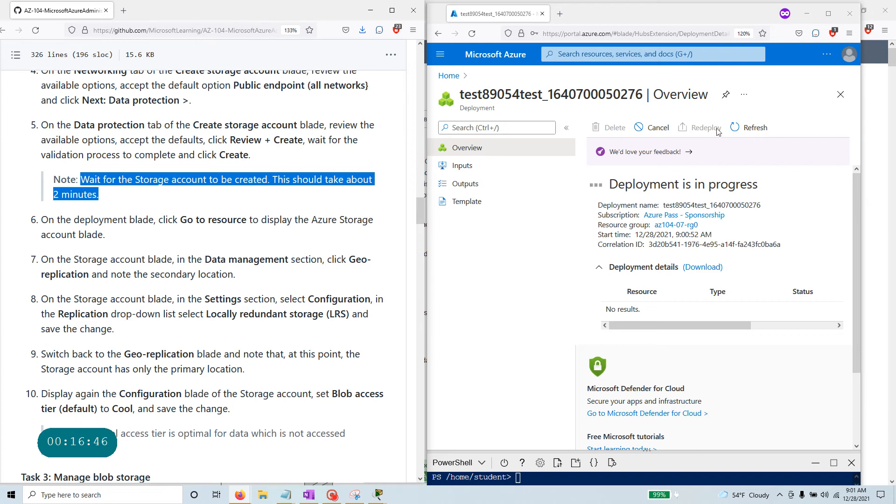
left_click(590, 187)
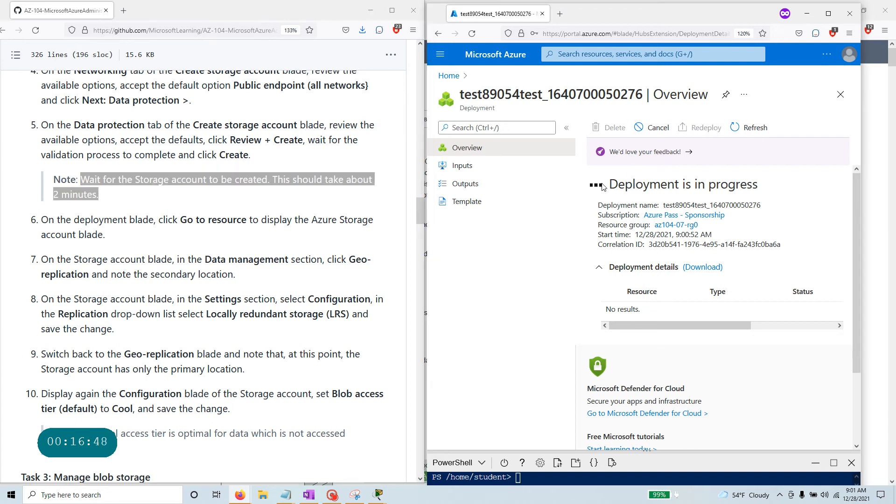
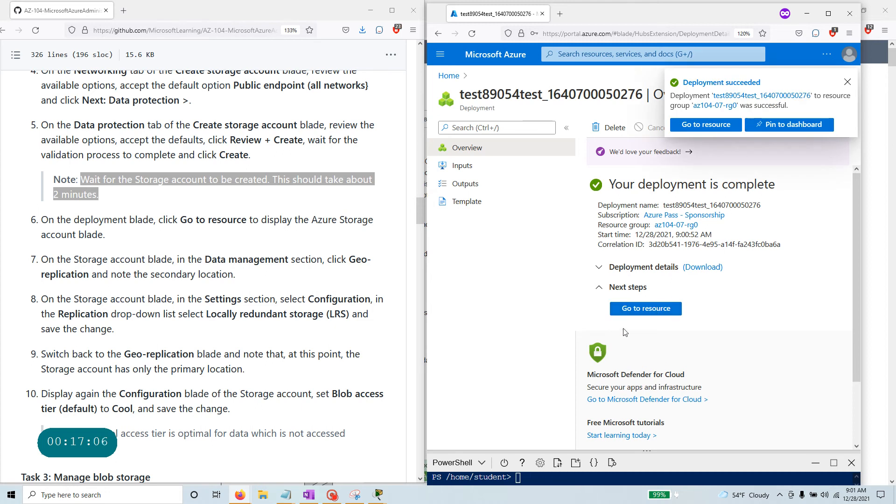
Open the newly deployed test89054test storage account from the deployment page.
left_click(660, 313)
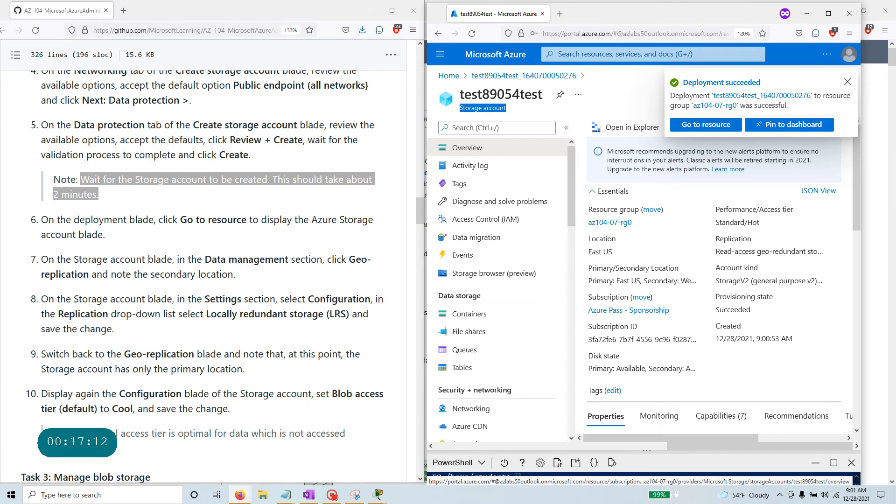
left_click_drag(178, 220, 249, 220)
scroll(105, 253, "down", 3)
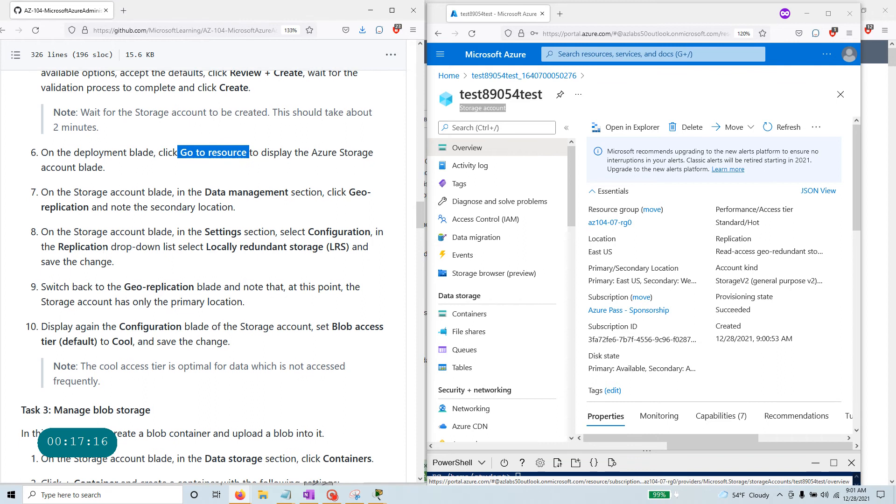
left_click_drag(203, 192, 318, 192)
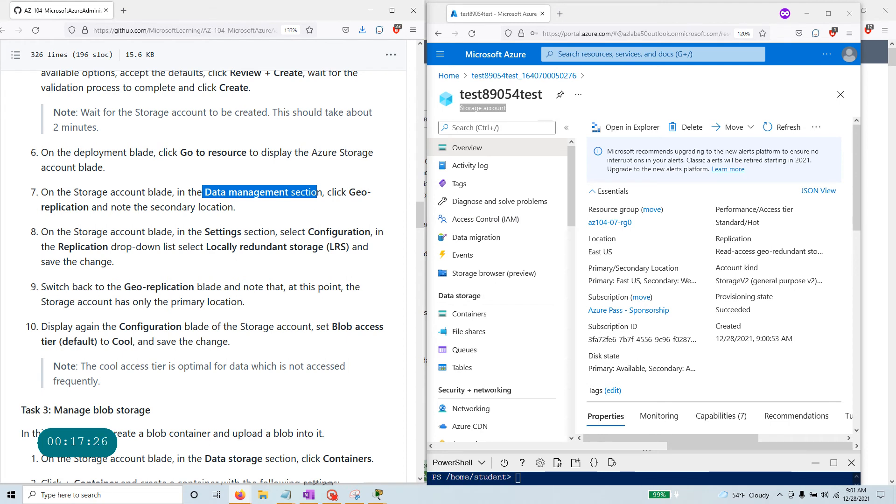
scroll(515, 256, "down", 4)
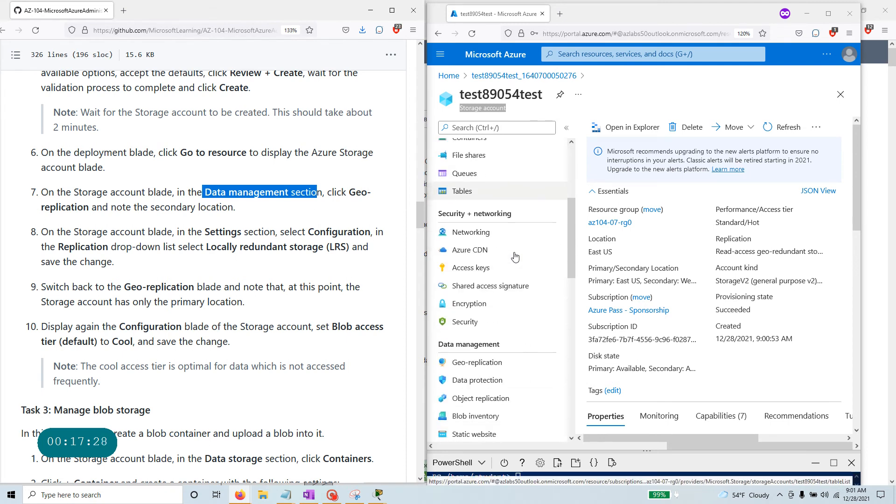
scroll(515, 256, "down", 2)
Check Geo-replication, which shows East US as primary and West US as secondary.
left_click(502, 307)
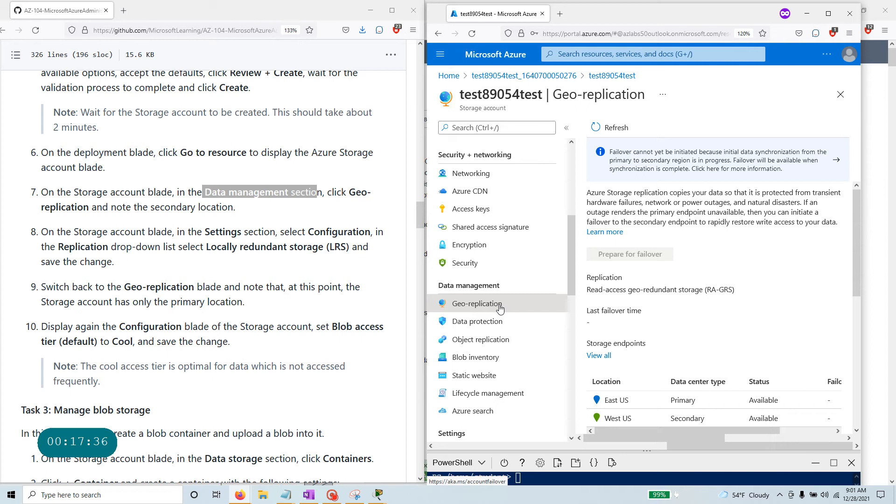
scroll(608, 352, "down", 2)
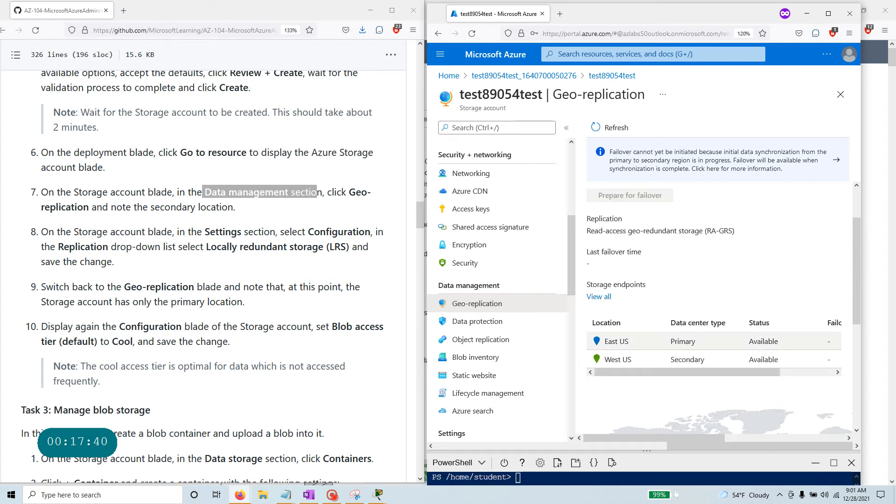
scroll(624, 240, "down", 4)
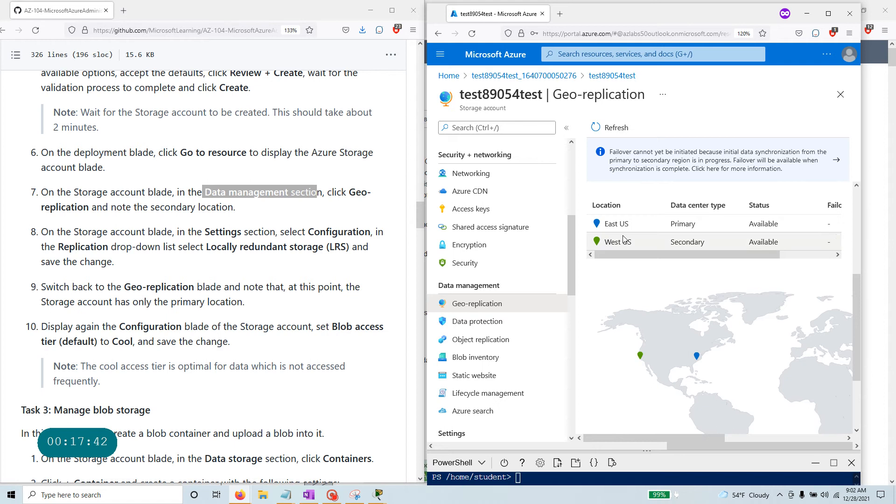
left_click_drag(700, 225, 663, 228)
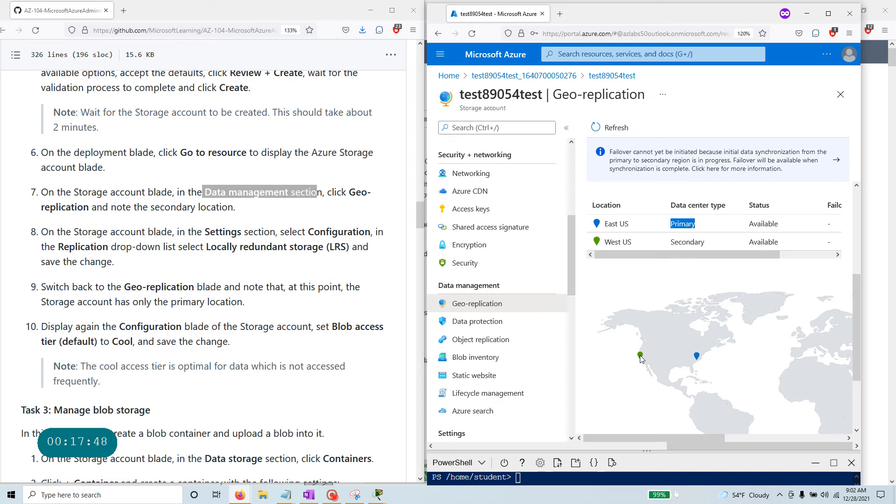
left_click_drag(708, 245, 666, 245)
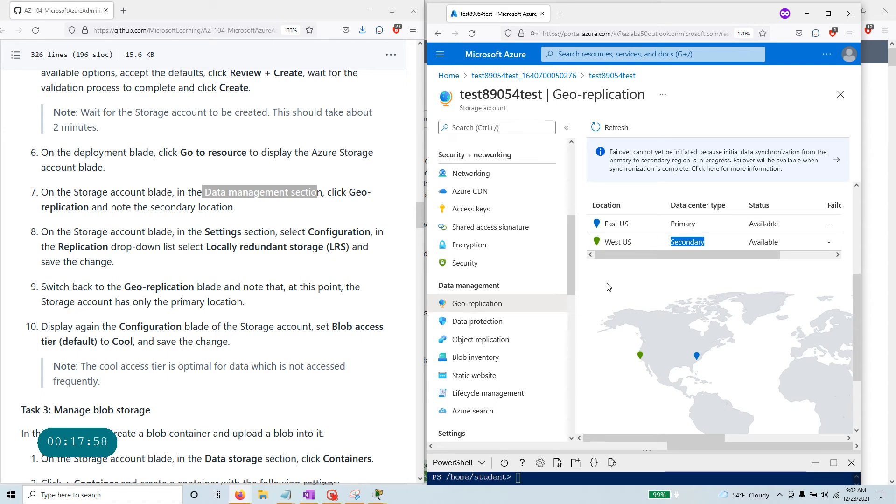
Open the storage account's Configuration page under Settings.
left_click(42, 235)
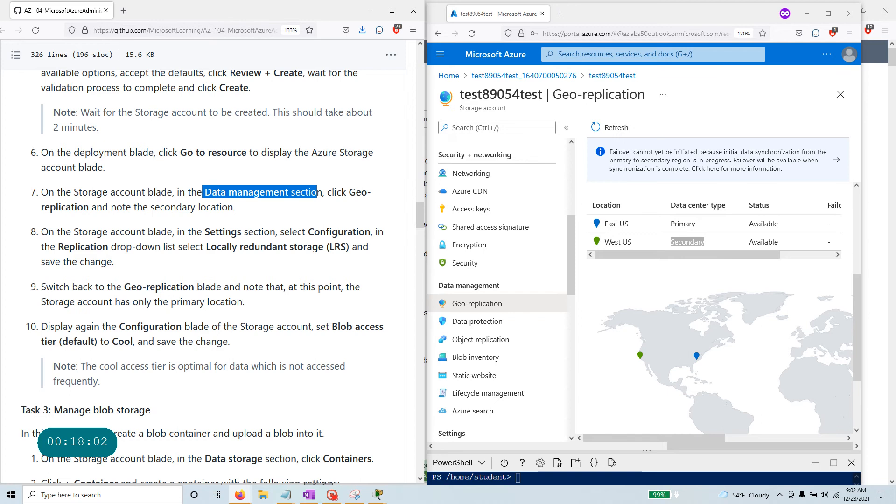
left_click_drag(204, 232, 249, 232)
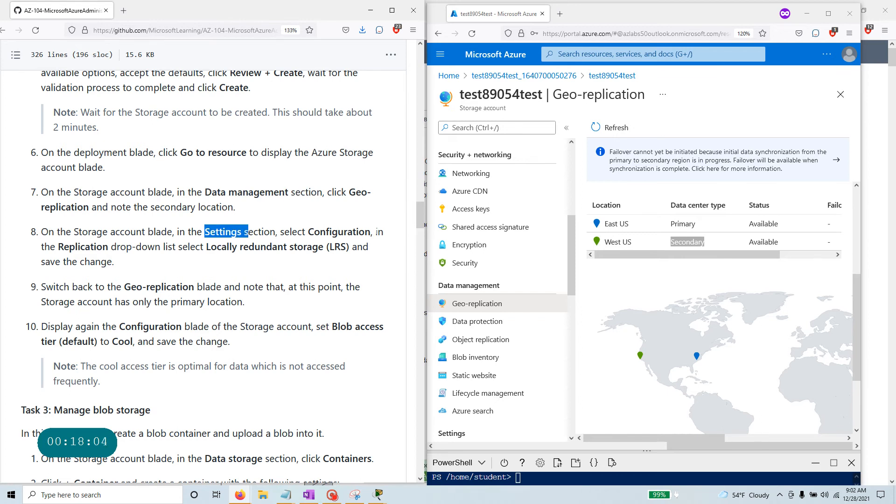
scroll(494, 264, "down", 4)
double_click(440, 257)
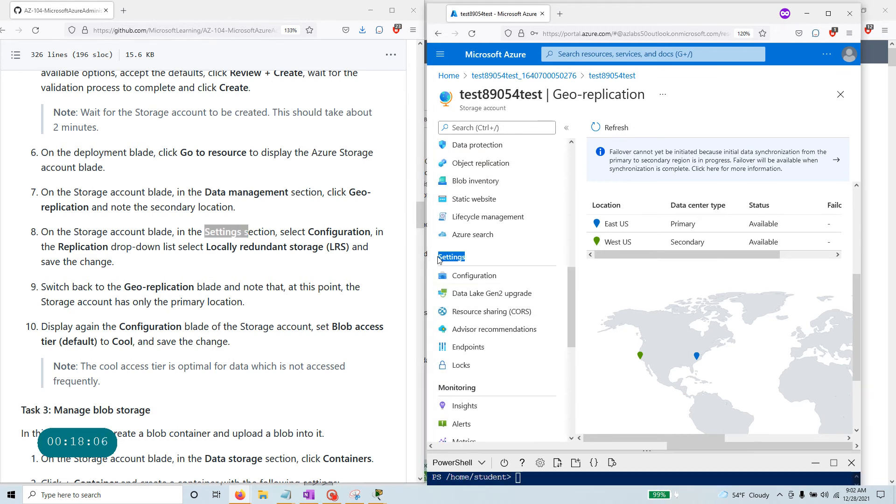
left_click(471, 276)
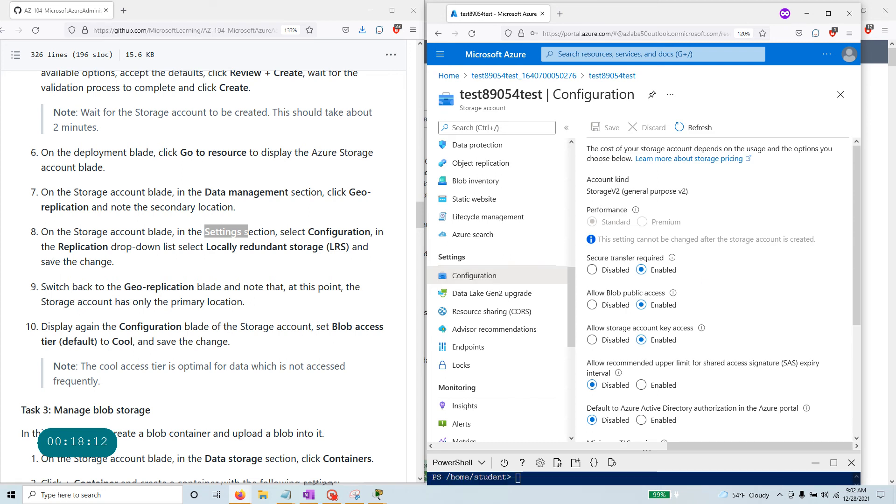
Change replication to Locally-redundant storage (LRS) on the Configuration page and save.
left_click_drag(207, 247, 353, 248)
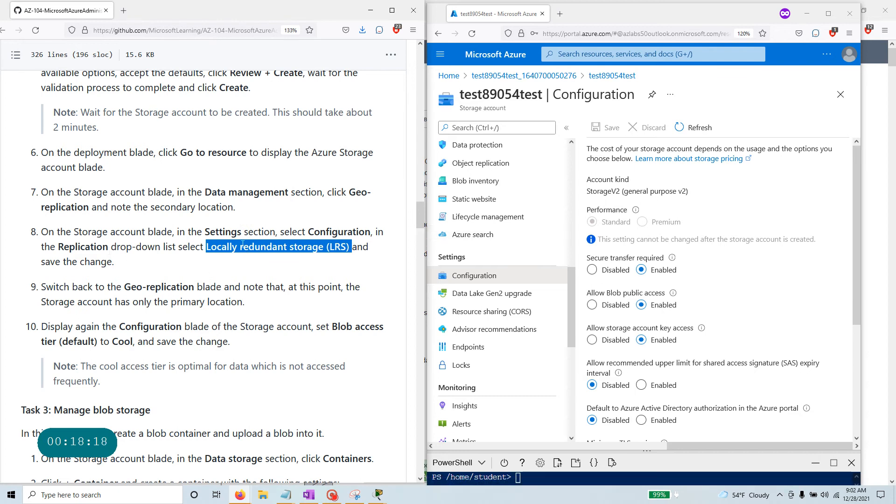
scroll(692, 297, "down", 5)
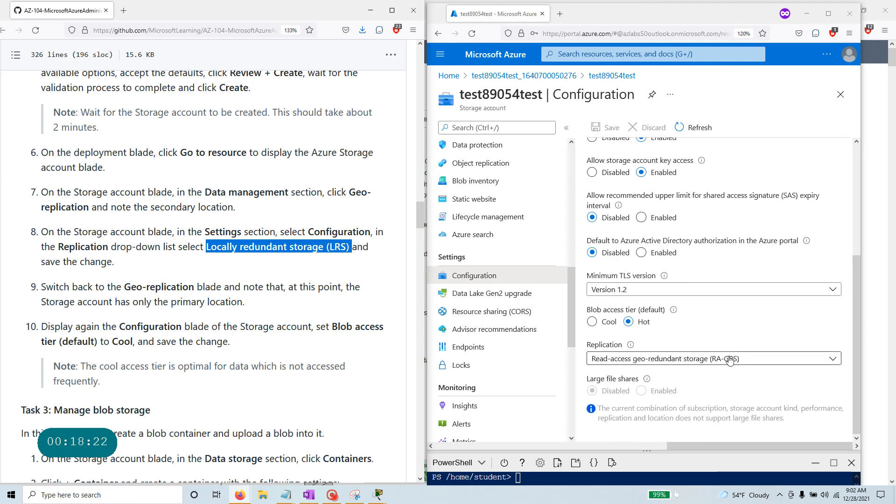
left_click(694, 360)
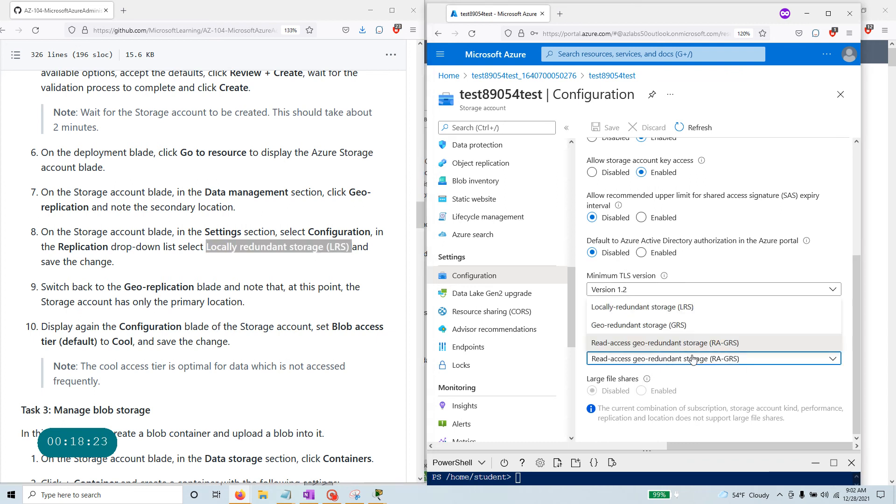
left_click(681, 308)
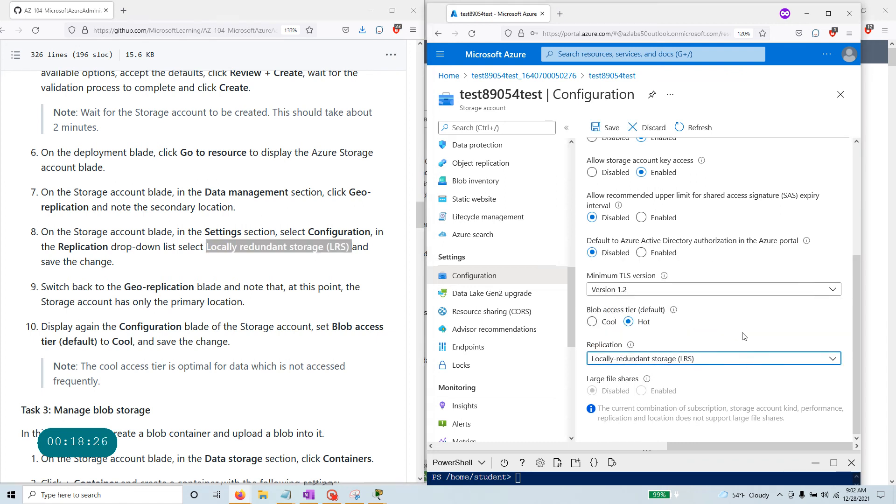
scroll(726, 341, "up", 4)
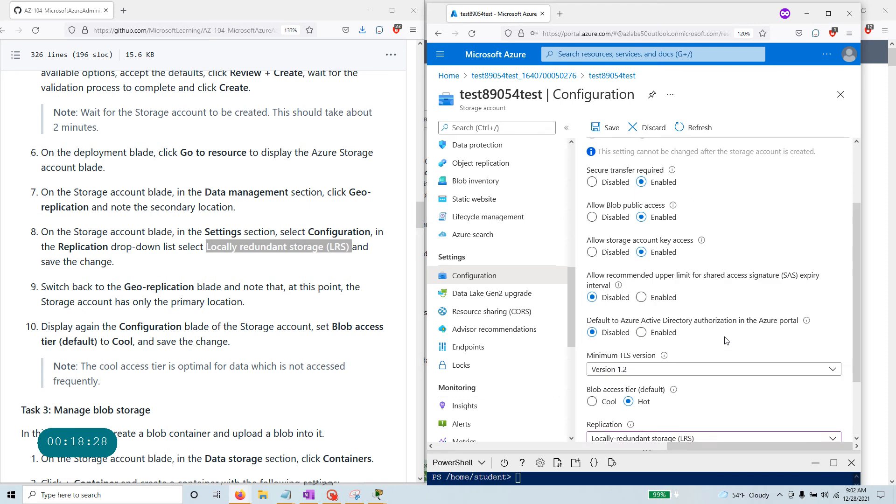
left_click(609, 128)
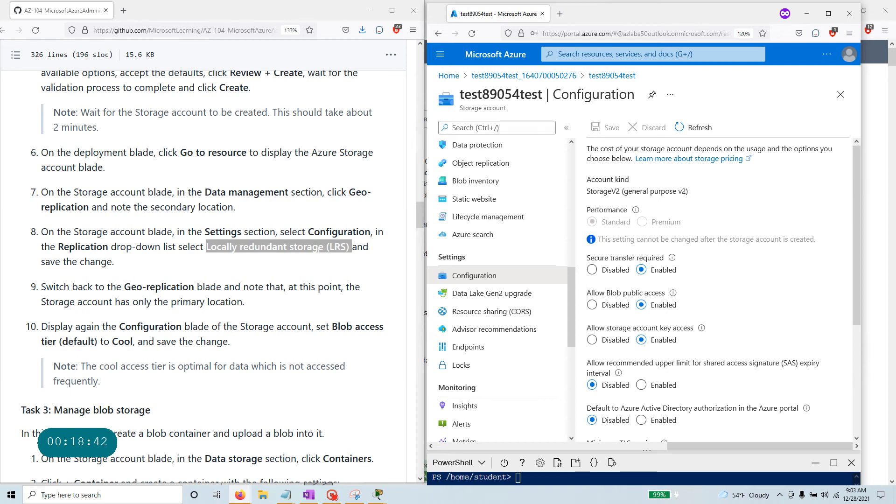
scroll(492, 299, "up", 4)
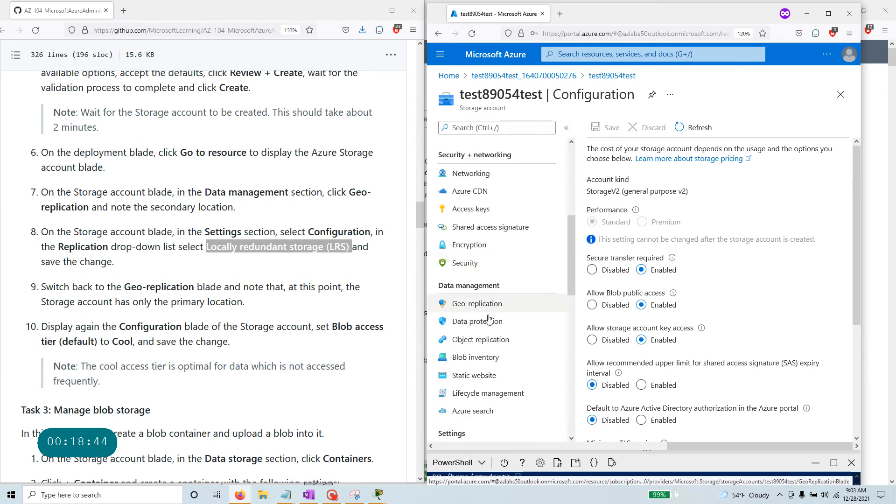
Confirm Geo-replication now lists only East US as the primary location under LRS.
left_click(491, 307)
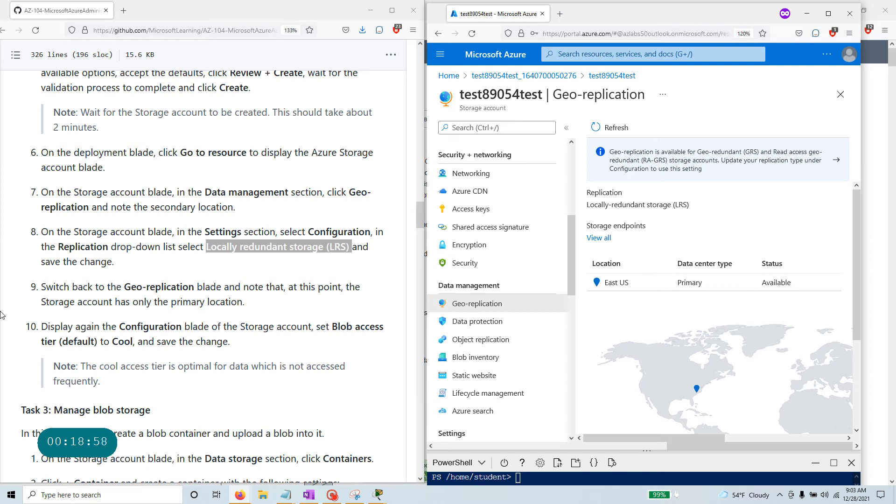
left_click_drag(254, 307, 42, 288)
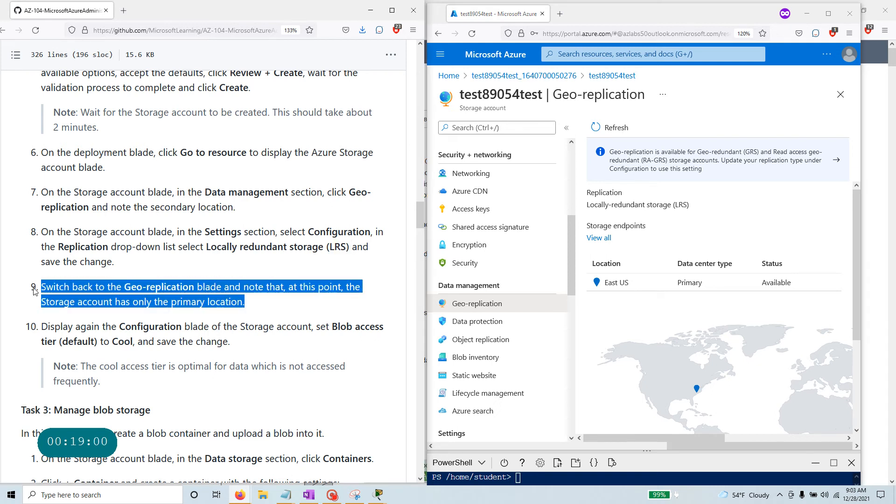
scroll(100, 291, "down", 3)
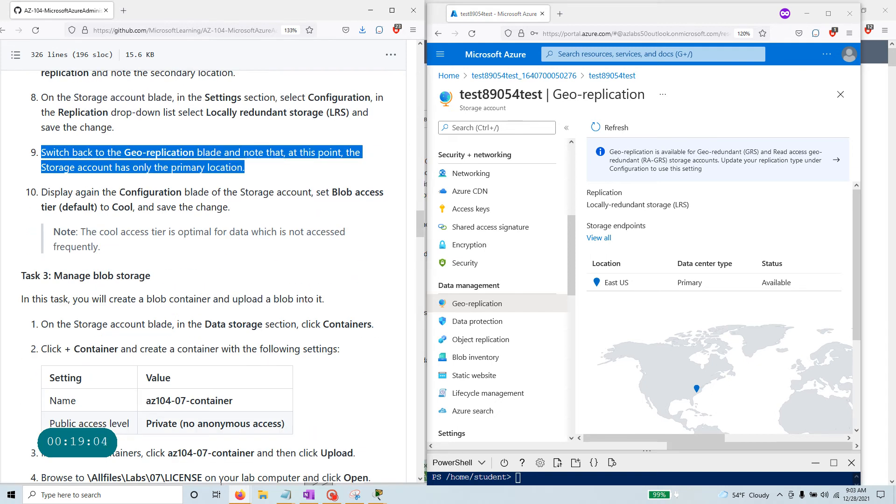
left_click_drag(119, 192, 387, 204)
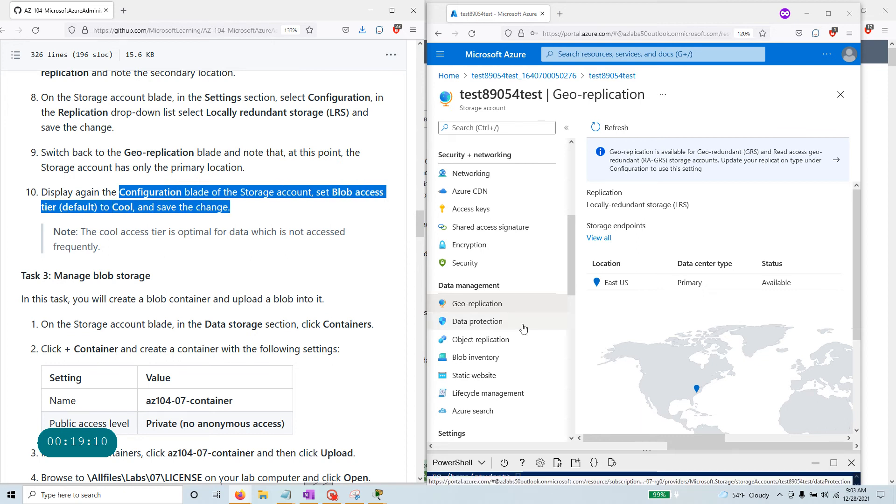
scroll(518, 329, "down", 2)
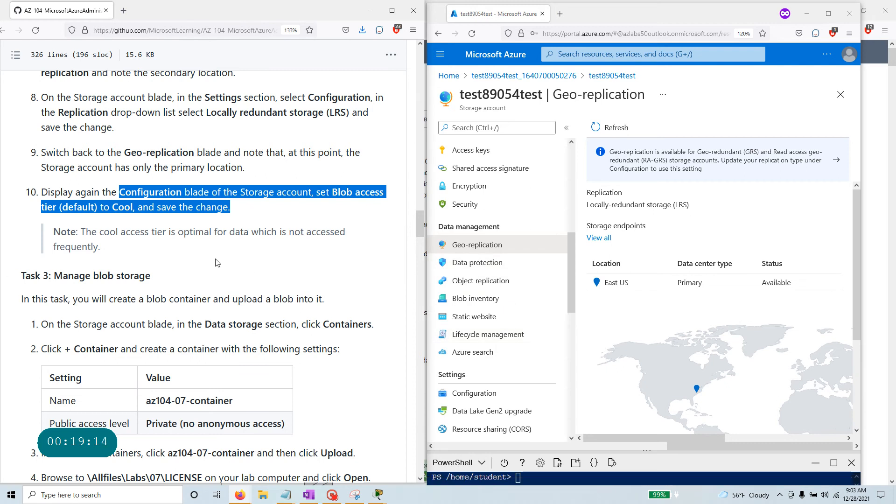
scroll(497, 285, "down", 6)
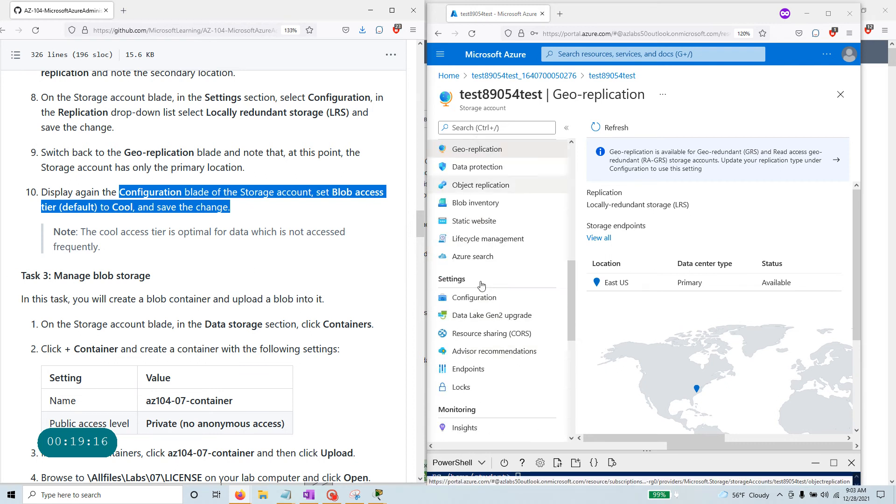
scroll(496, 285, "down", 5)
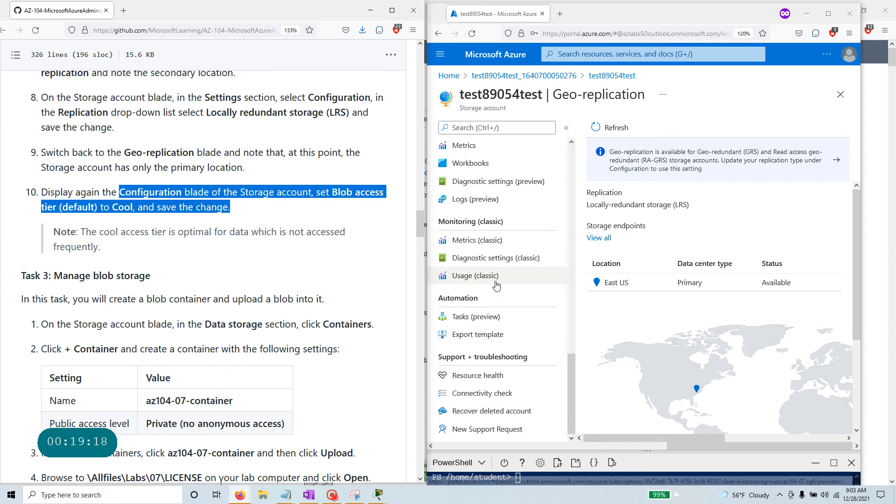
scroll(496, 285, "up", 6)
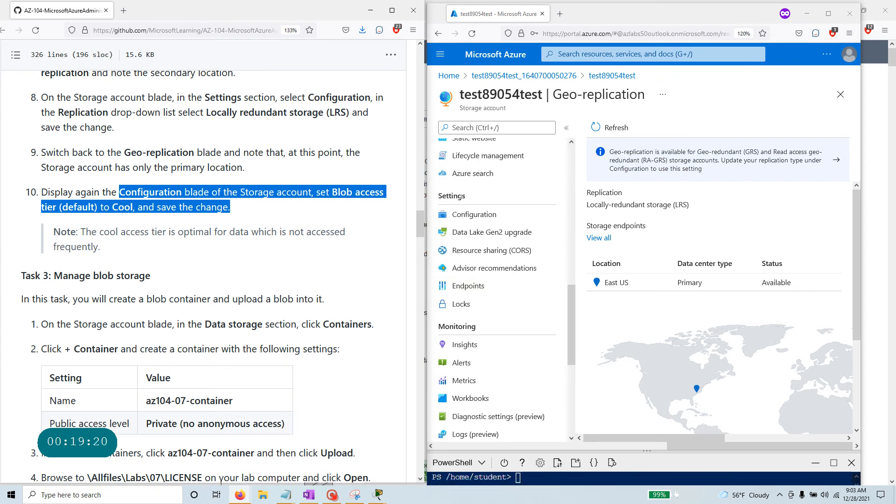
left_click(251, 201)
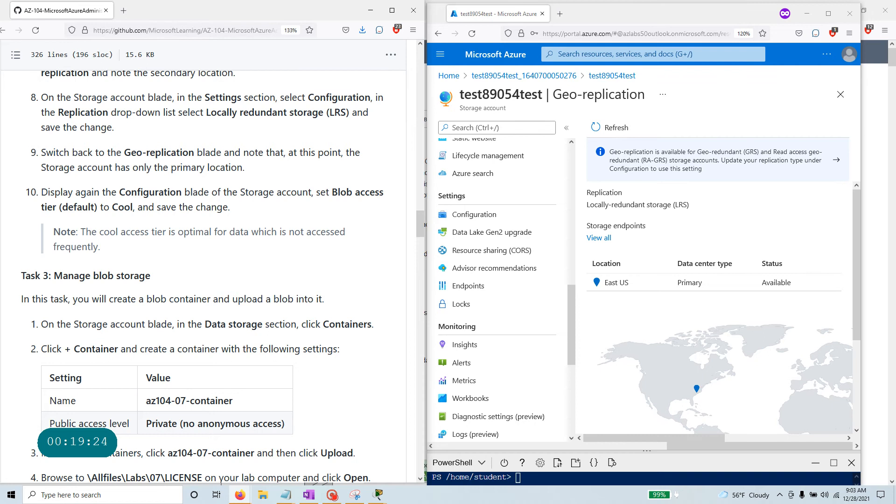
Reopen the Configuration page and locate the Blob access tier (default) setting.
scroll(556, 380, "up", 4)
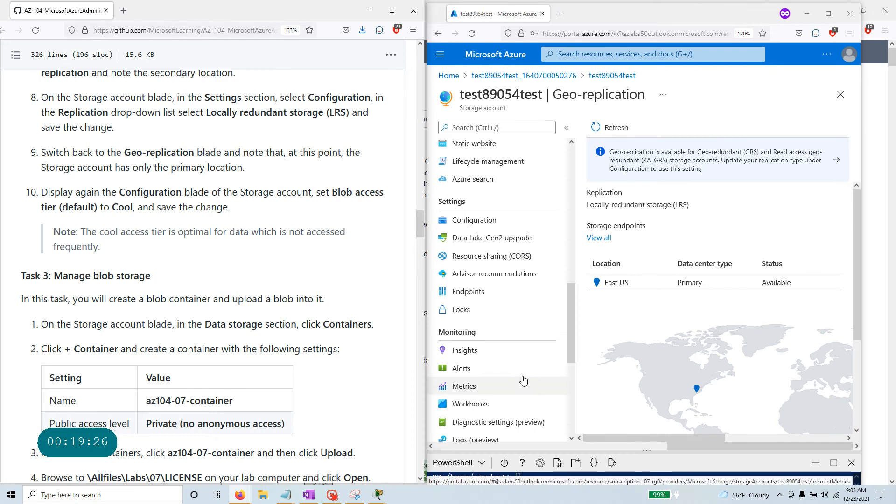
left_click(498, 391)
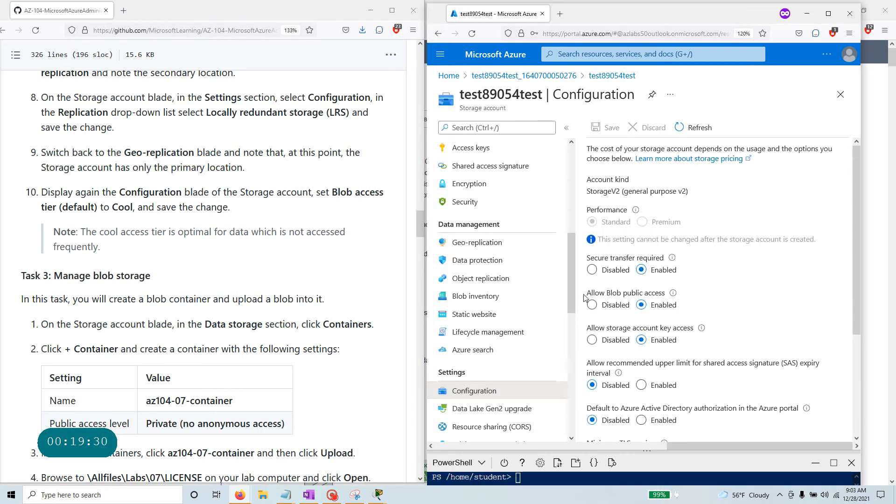
left_click_drag(584, 297, 666, 294)
scroll(710, 326, "down", 2)
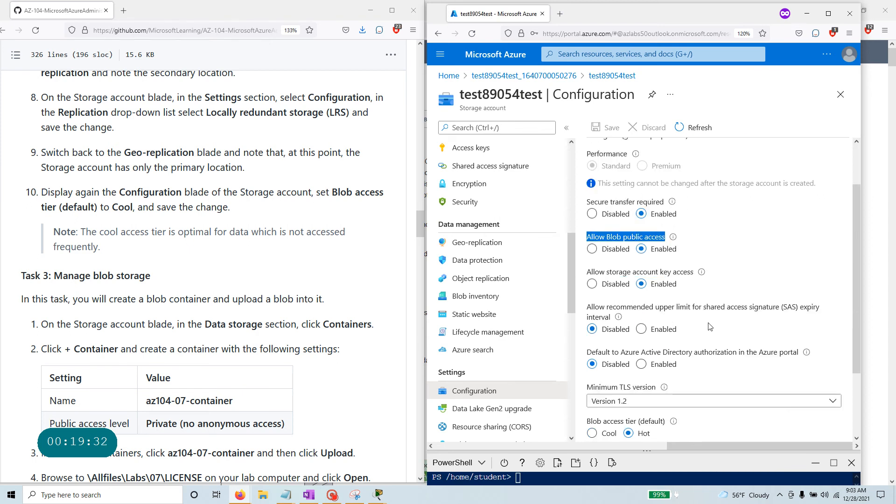
scroll(710, 326, "down", 2)
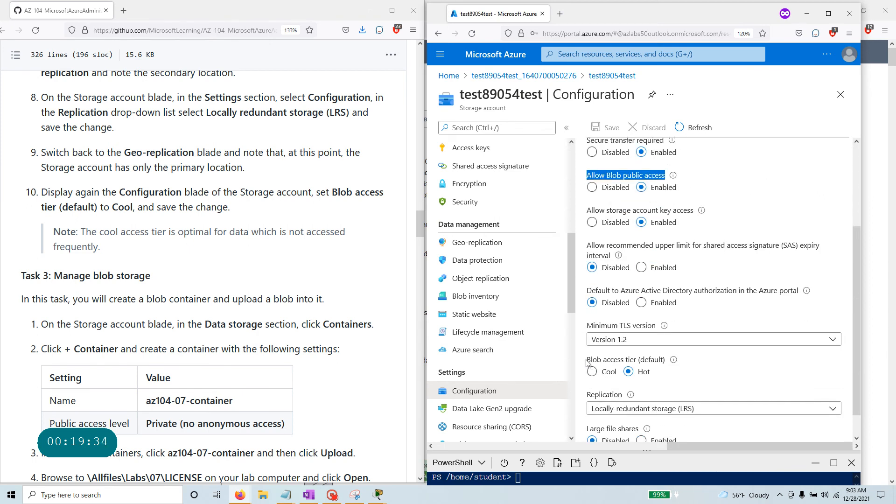
left_click_drag(587, 362, 662, 362)
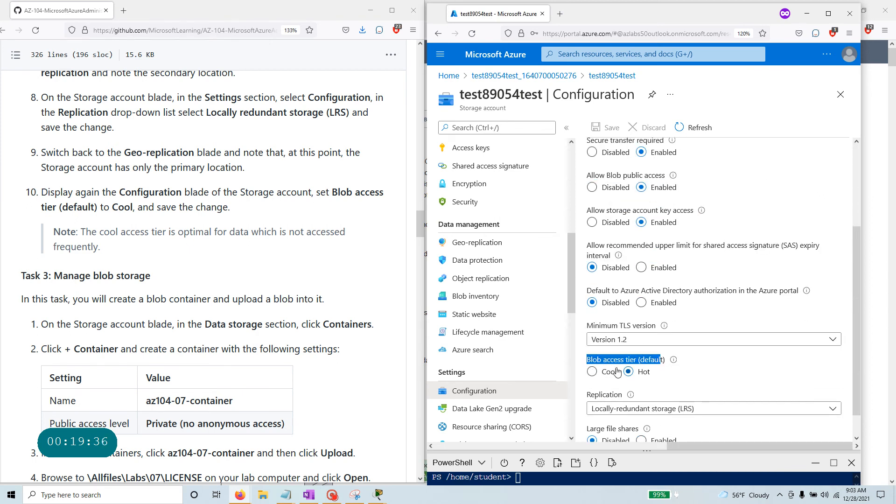
mouse_move(674, 362)
Set the default blob access tier to Cool and save the configuration.
left_click(592, 372)
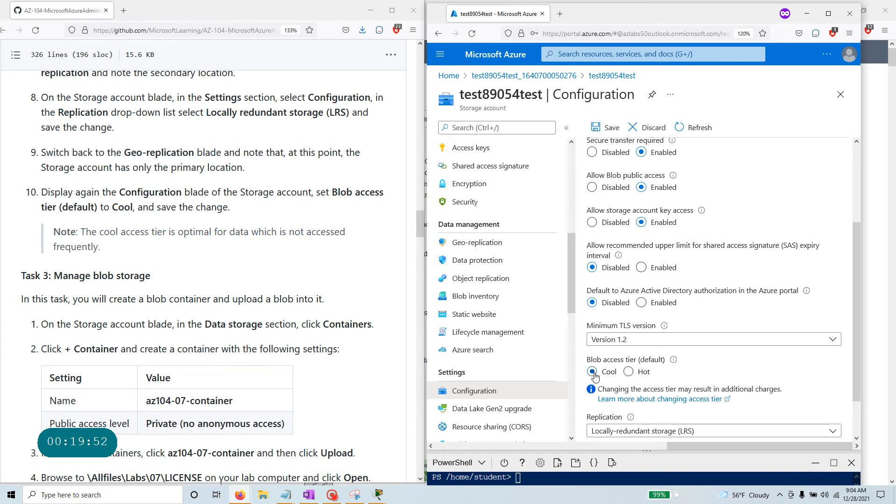
left_click_drag(231, 209, 23, 193)
left_click_drag(80, 232, 139, 264)
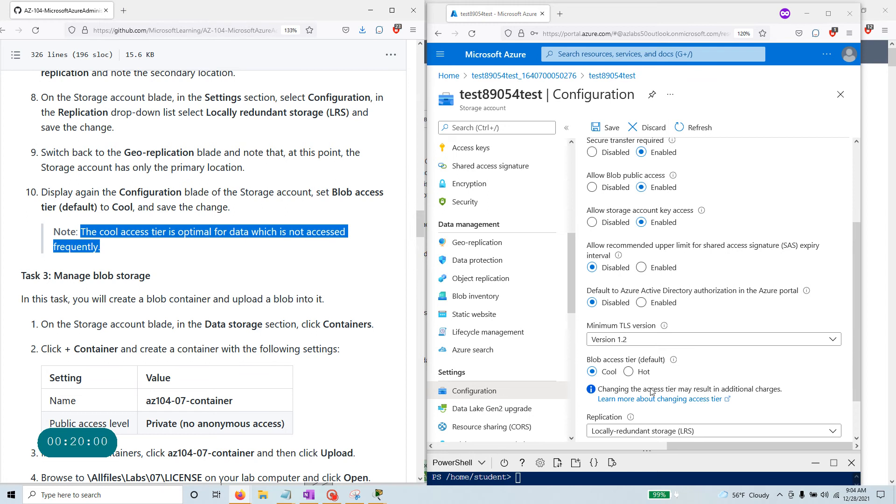
scroll(724, 376, "down", 1)
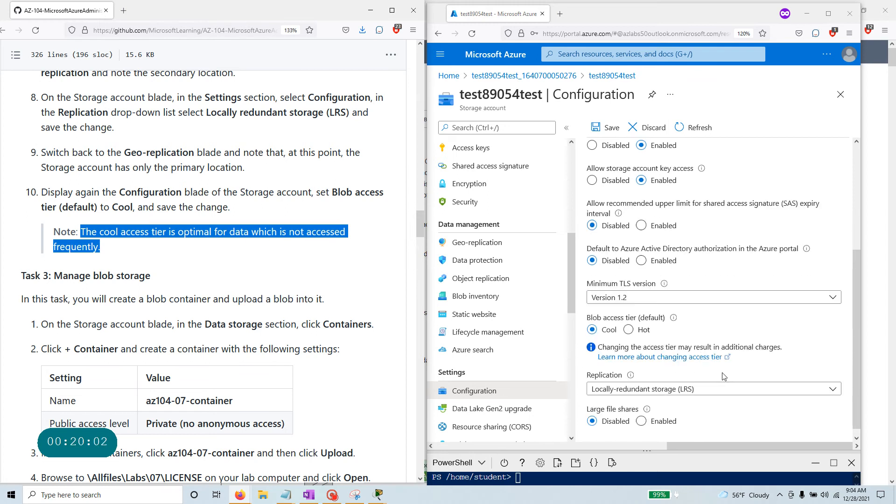
left_click(611, 129)
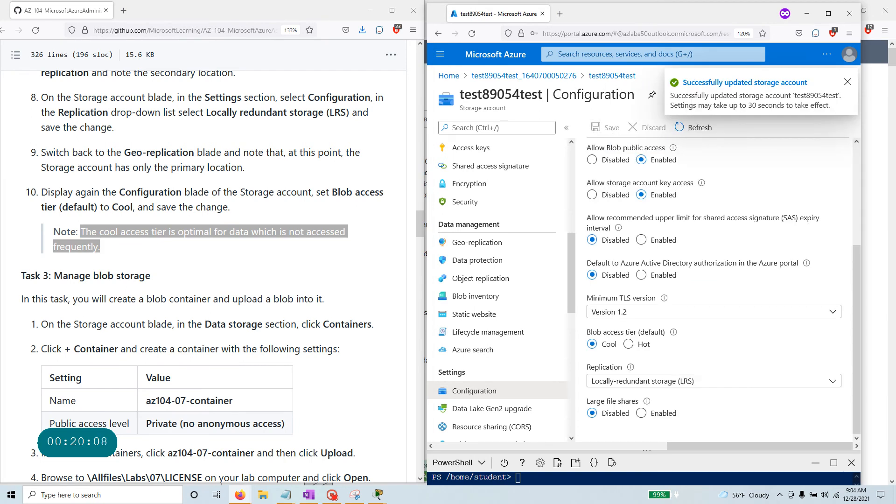
scroll(72, 225, "down", 5)
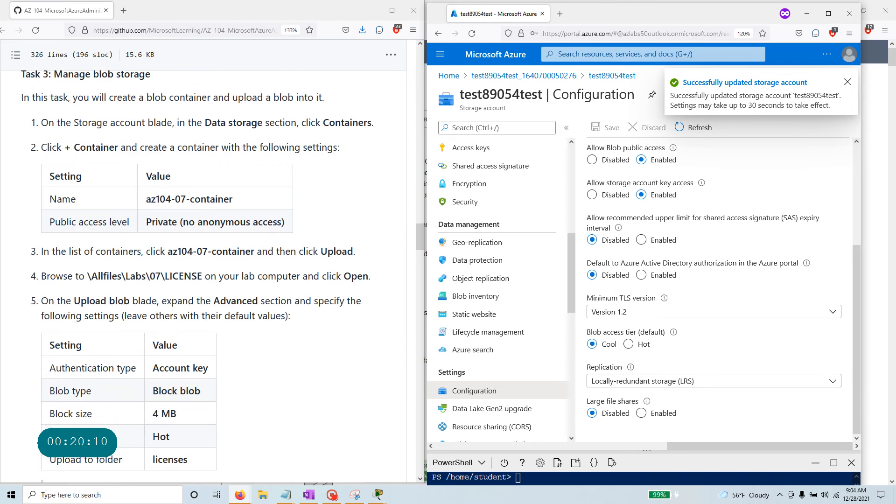
scroll(71, 226, "up", 2)
left_click_drag(151, 142, 22, 148)
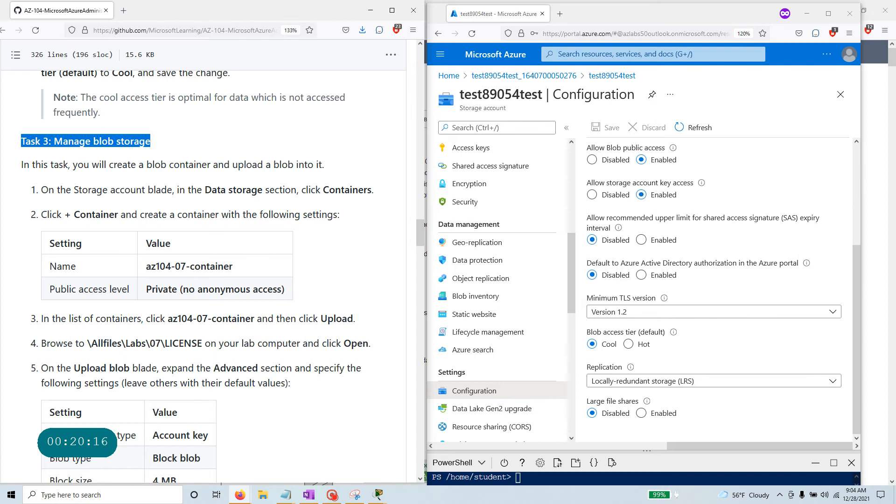
Open the Containers list of the test89054test storage account.
left_click_drag(204, 190, 262, 190)
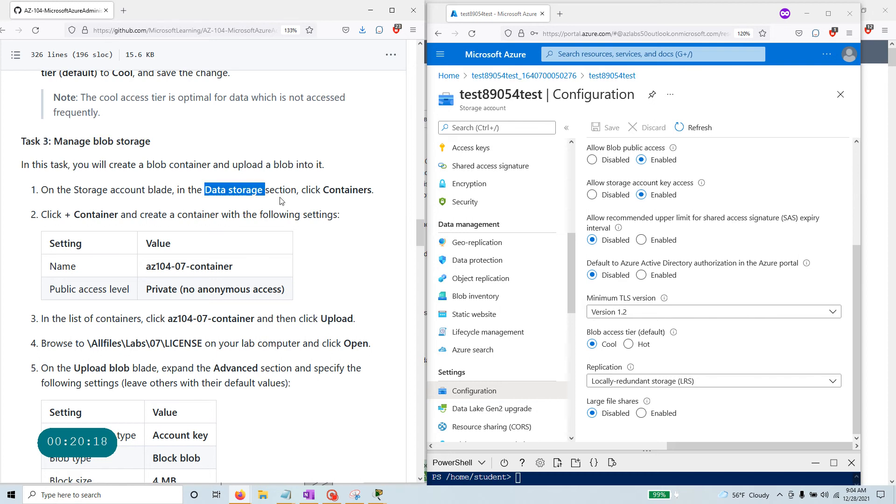
scroll(497, 233, "up", 3)
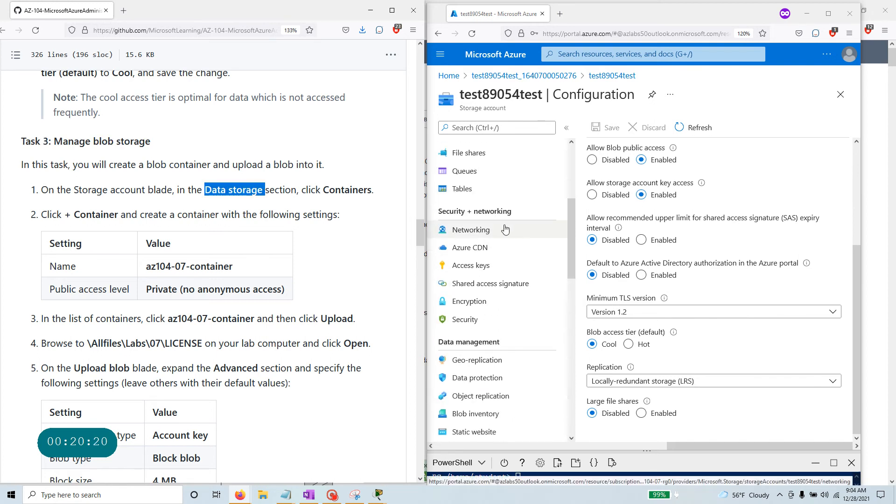
scroll(505, 230, "up", 2)
scroll(506, 229, "up", 1)
left_click_drag(481, 294, 432, 298)
left_click(492, 312)
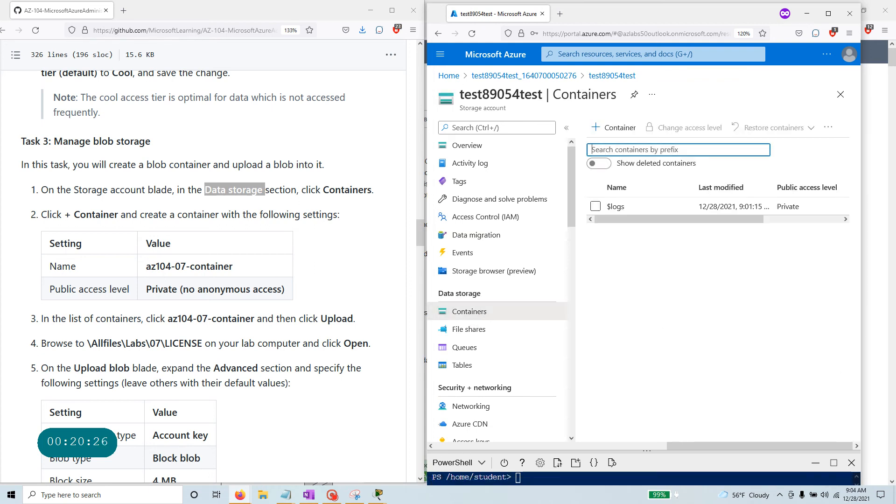
Create a private container named az104-07-container, pasting the name from the instructions.
left_click_drag(71, 214, 114, 214)
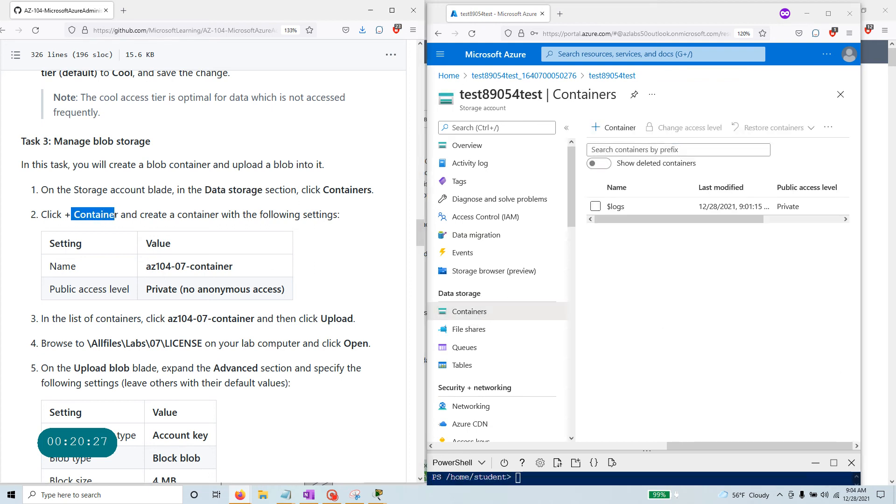
left_click(616, 132)
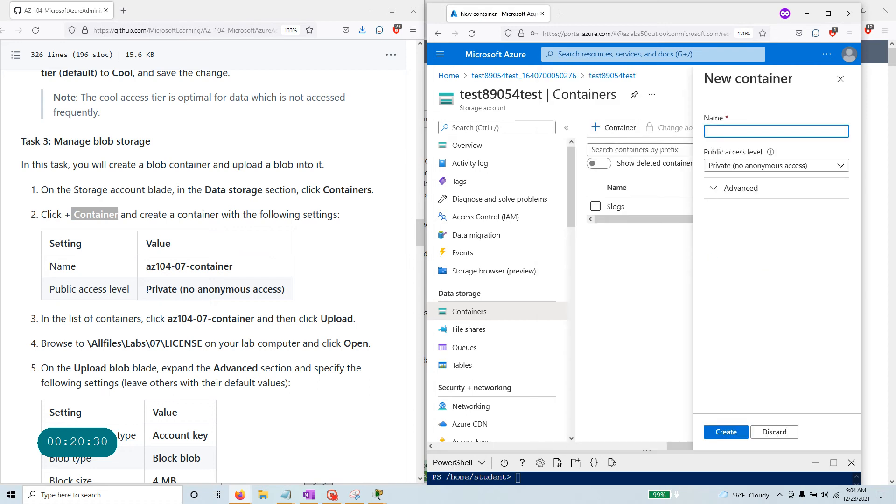
left_click_drag(242, 273, 146, 267)
right_click(152, 268)
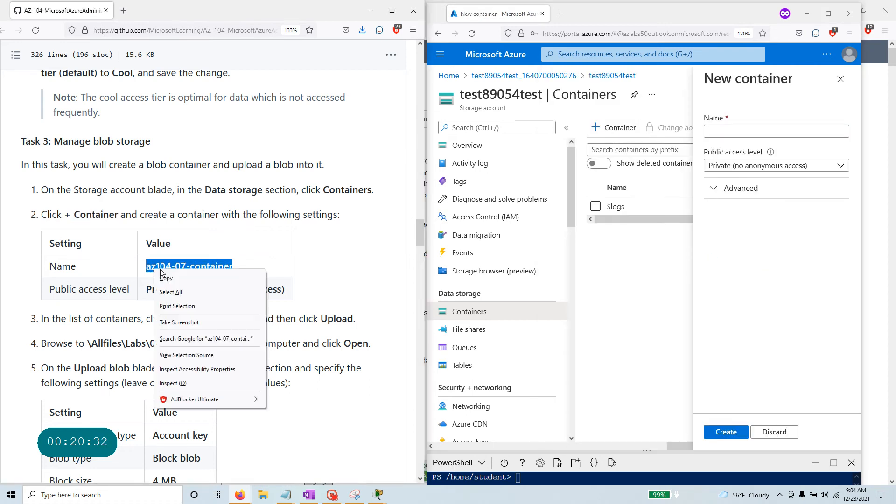
left_click(173, 277)
left_click(729, 130)
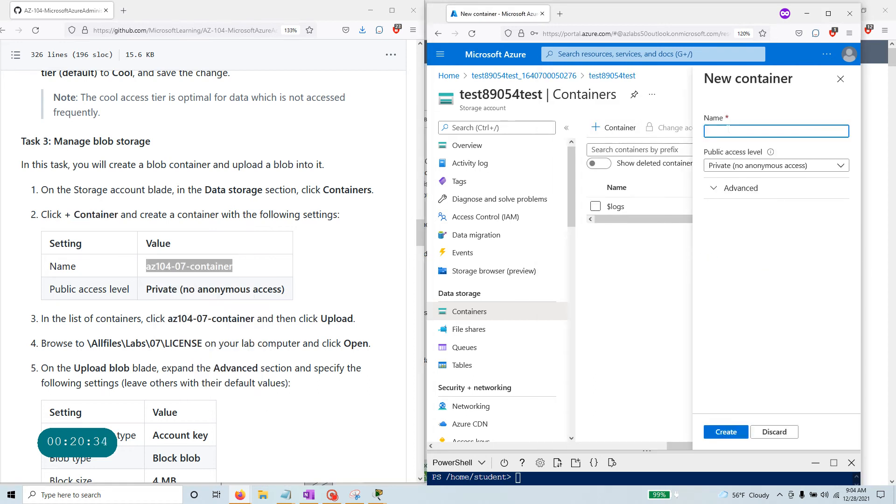
key("ctrl+v")
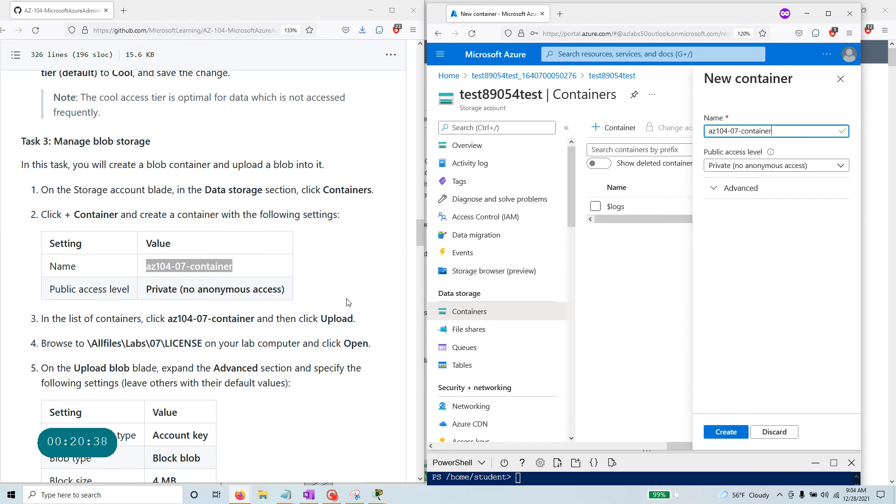
scroll(347, 302, "down", 2)
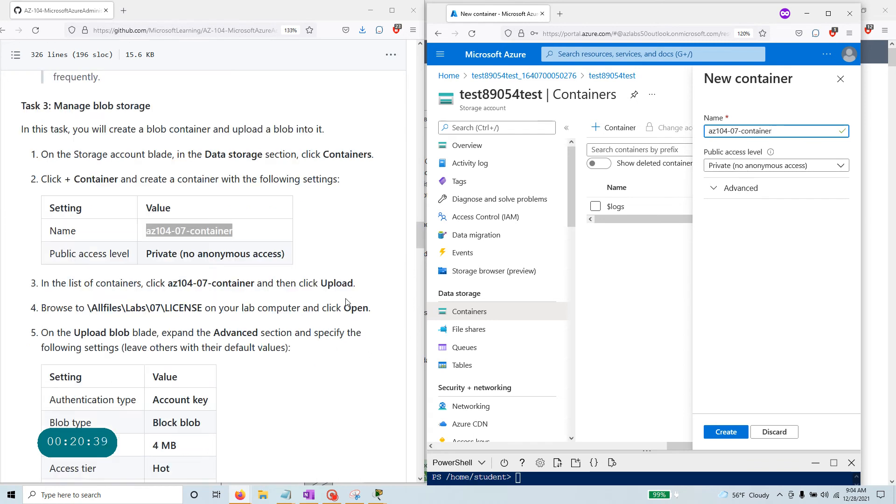
left_click(726, 432)
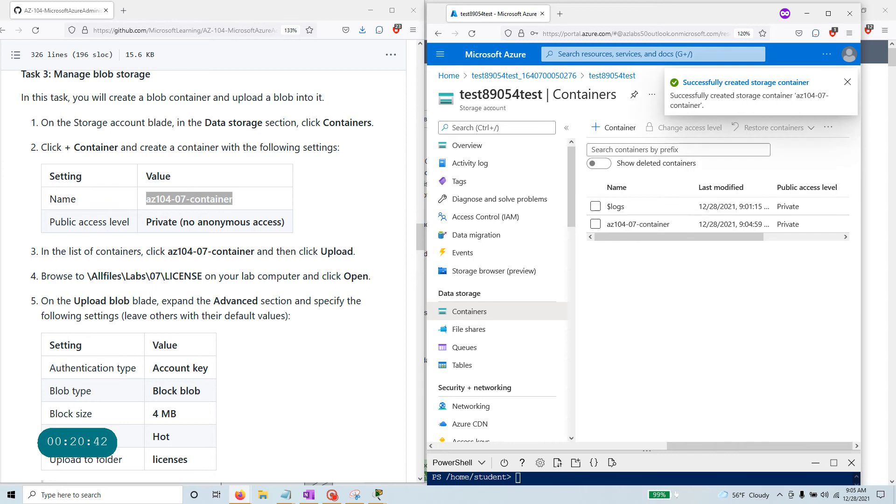
left_click(42, 250)
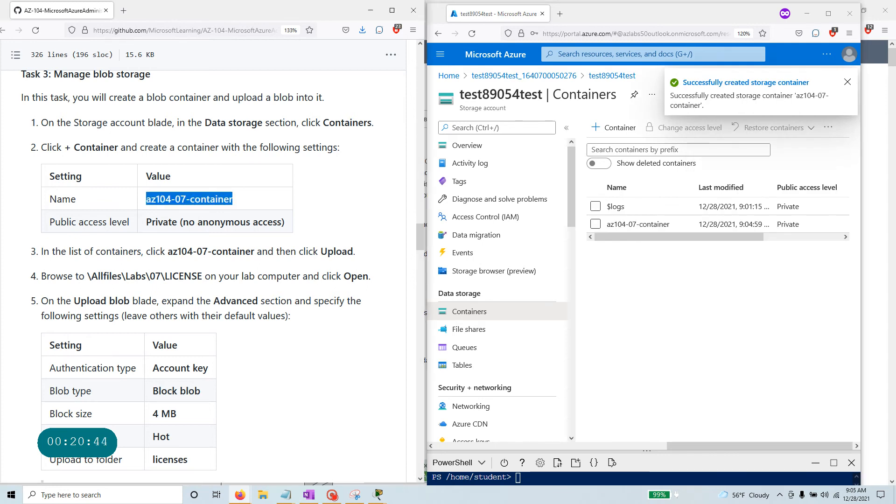
left_click_drag(168, 251, 255, 250)
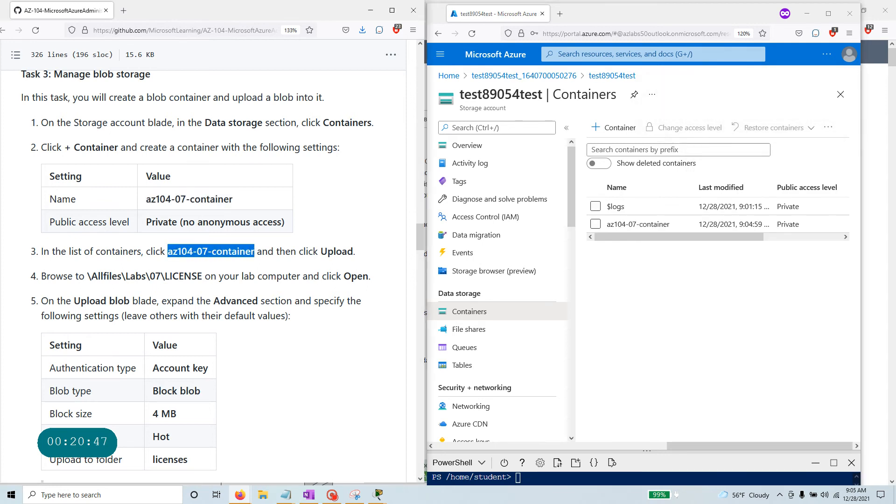
Open az104-07-container's Upload blob pane, then maximize the lab instructions to find the LICENSE path.
left_click(654, 225)
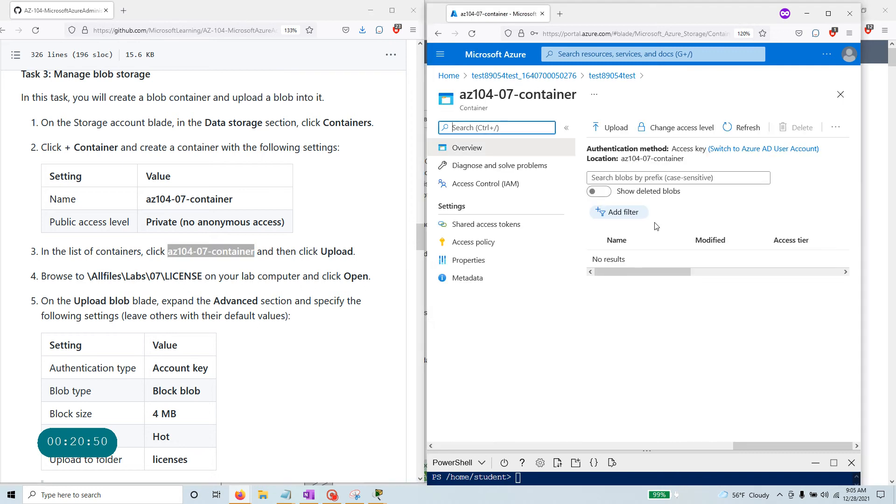
left_click(615, 130)
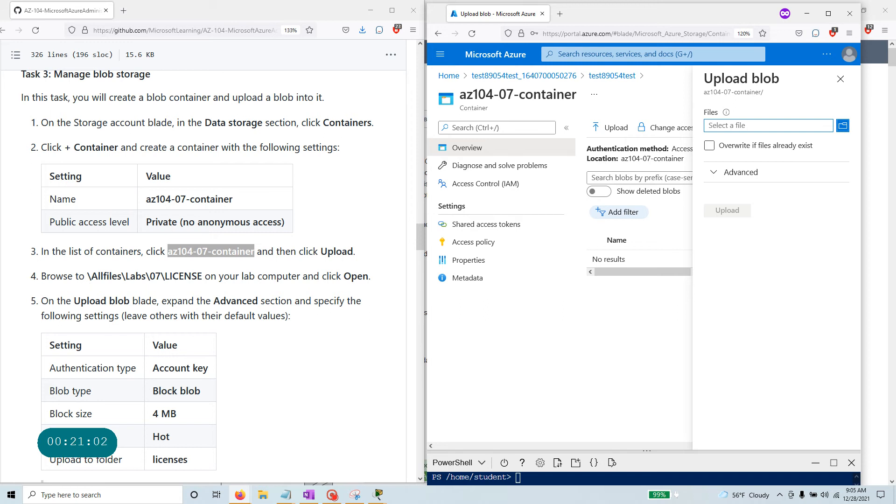
left_click_drag(87, 275, 200, 276)
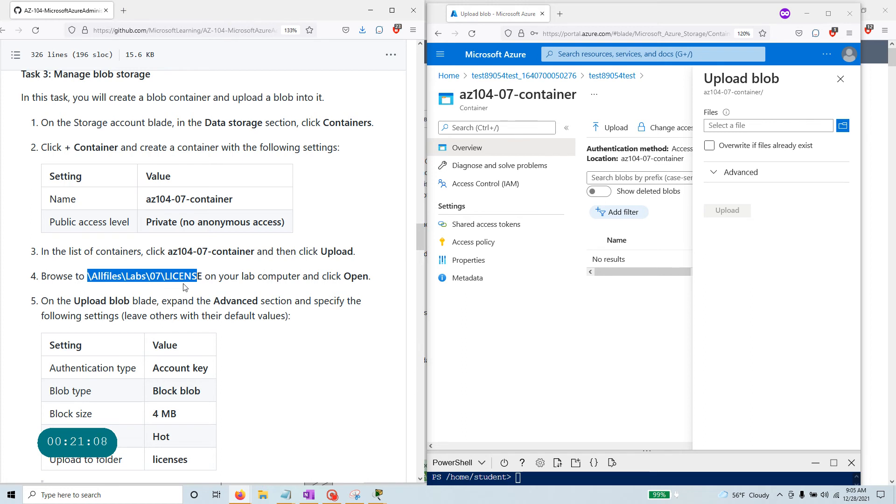
left_click(392, 11)
Navigate the AZ-104 repository to Allfiles/Labs/07 and view LICENSE as raw text.
scroll(347, 44, "up", 15)
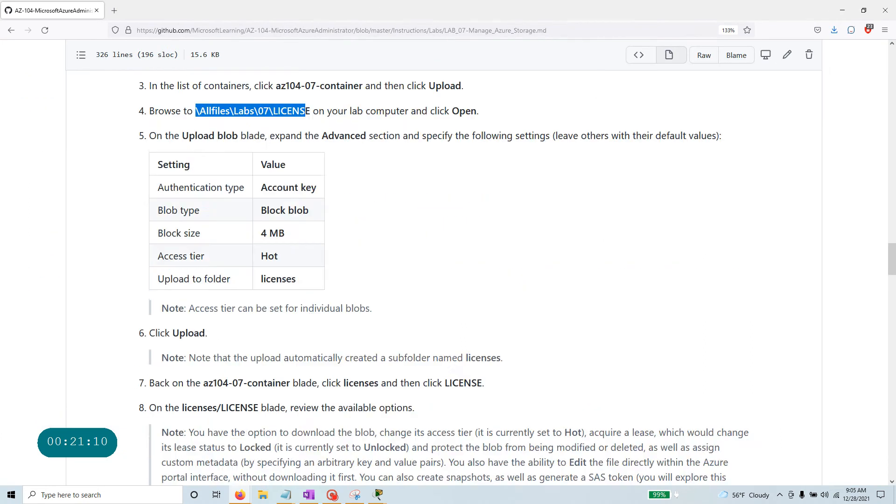
scroll(368, 204, "up", 15)
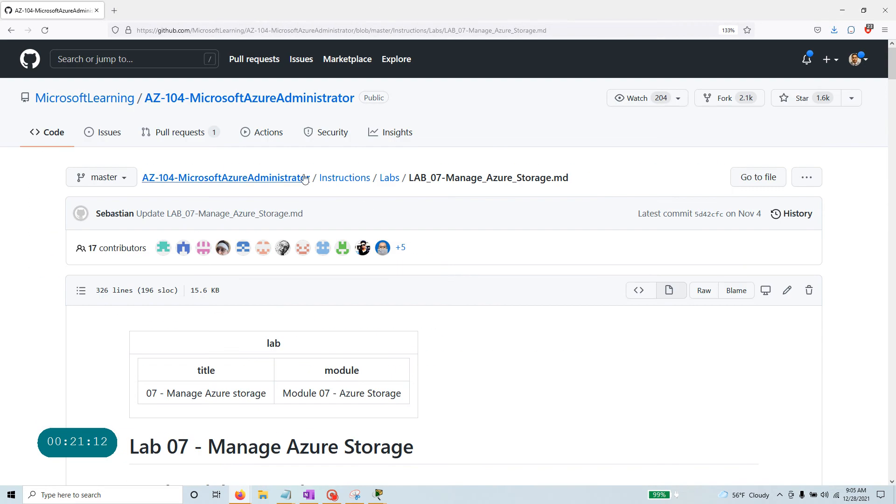
left_click(279, 178)
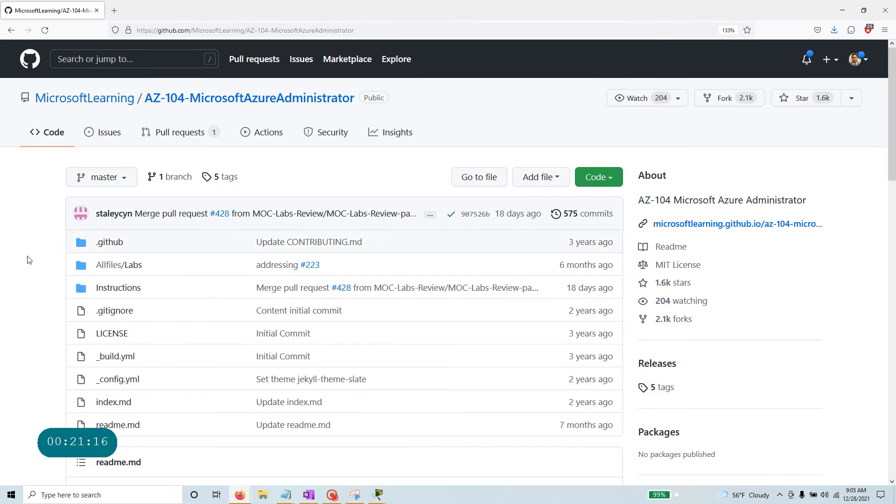
left_click(108, 265)
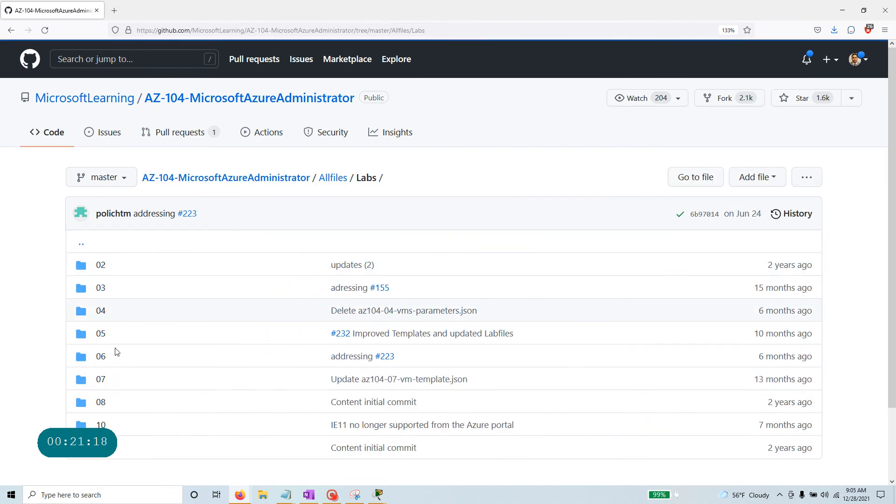
left_click(101, 379)
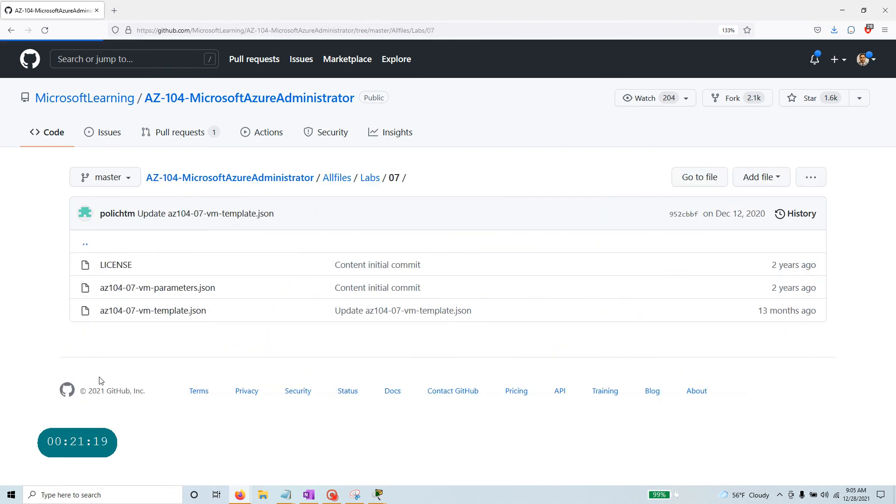
left_click(118, 266)
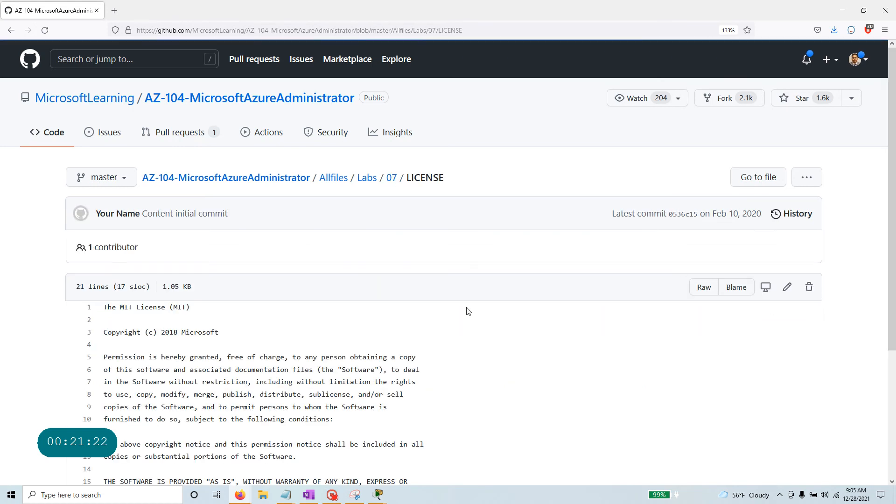
left_click(704, 287)
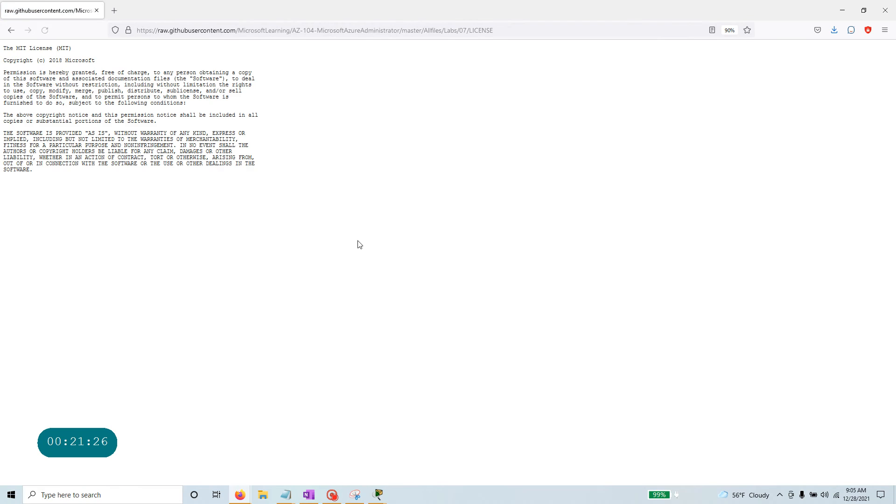
Save the raw LICENSE page into the Desktop az104 folder and go back through the repository.
right_click(404, 155)
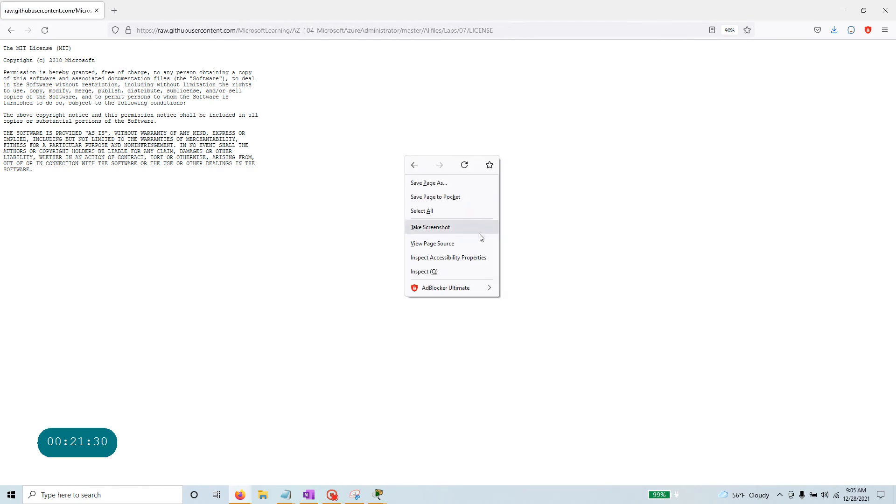
left_click(472, 184)
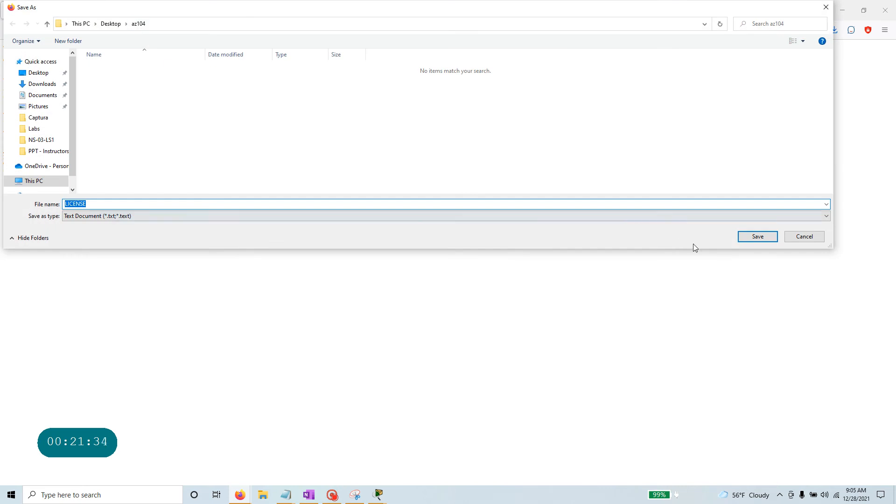
left_click(759, 237)
left_click(6, 32)
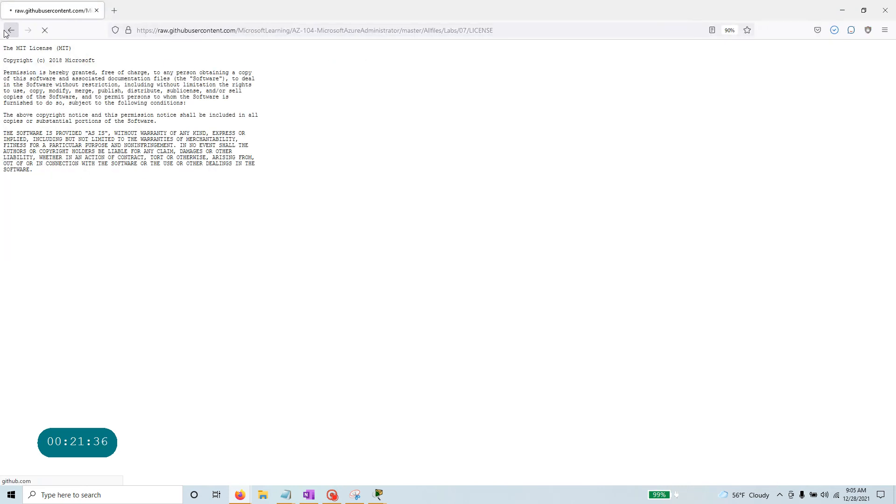
left_click(7, 32)
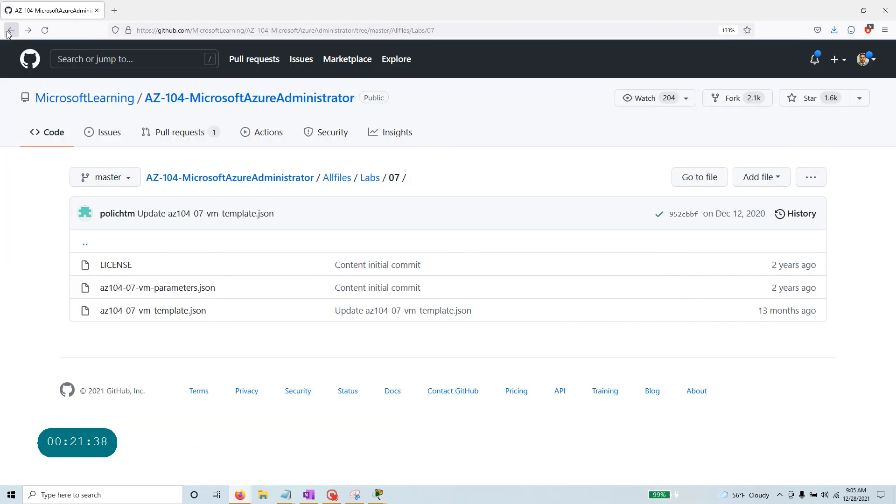
left_click(8, 33)
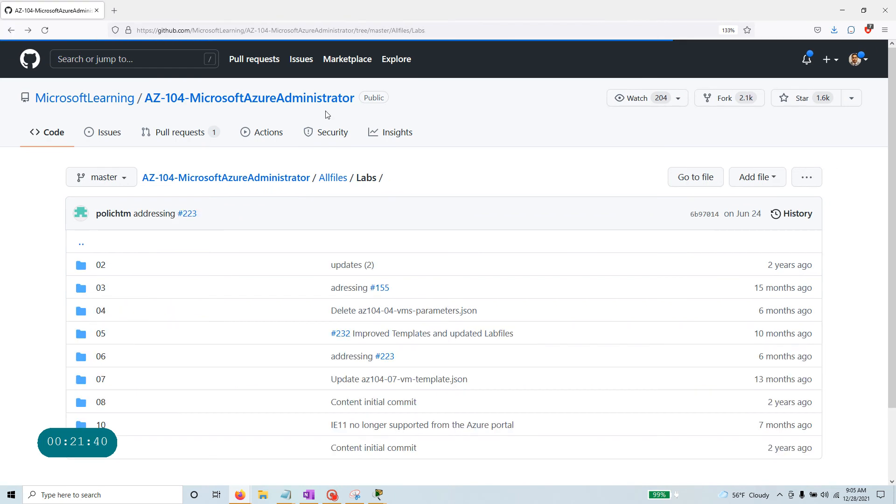
left_click(17, 34)
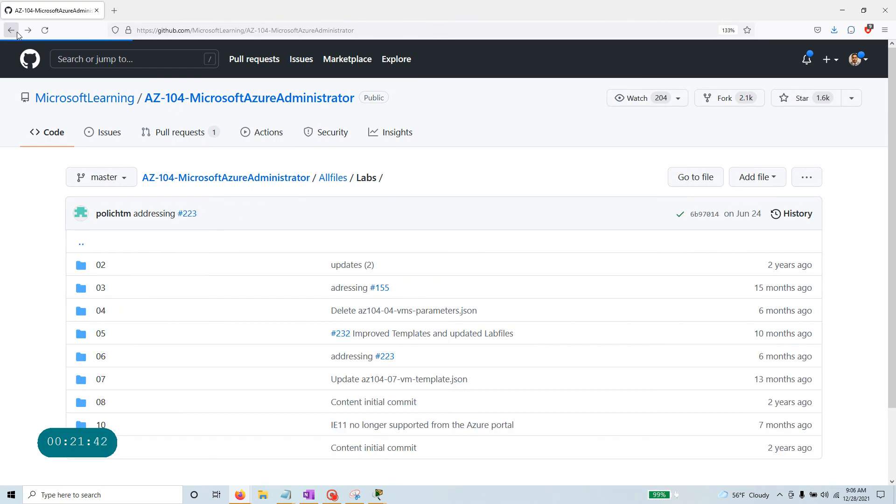
Return to the Lab 07 instructions, find Task 3 step 4, and dock the browser beside Azure.
left_click(17, 33)
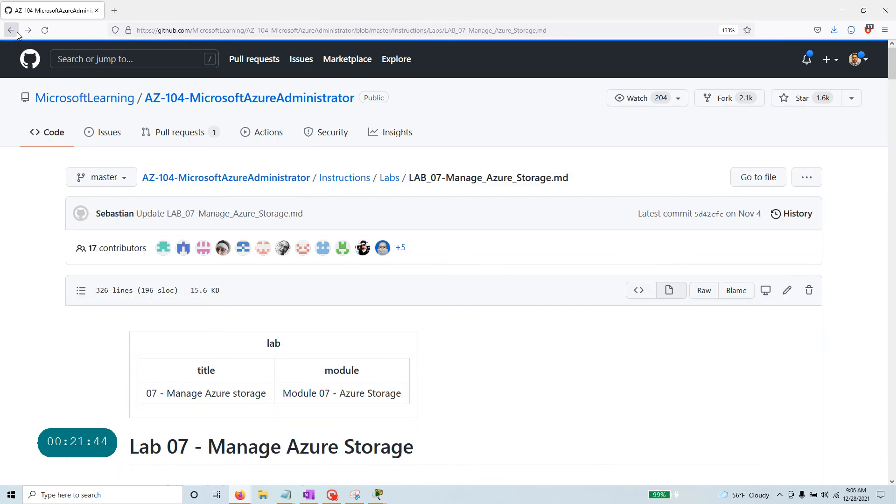
scroll(420, 344, "down", 10)
scroll(438, 343, "down", 20)
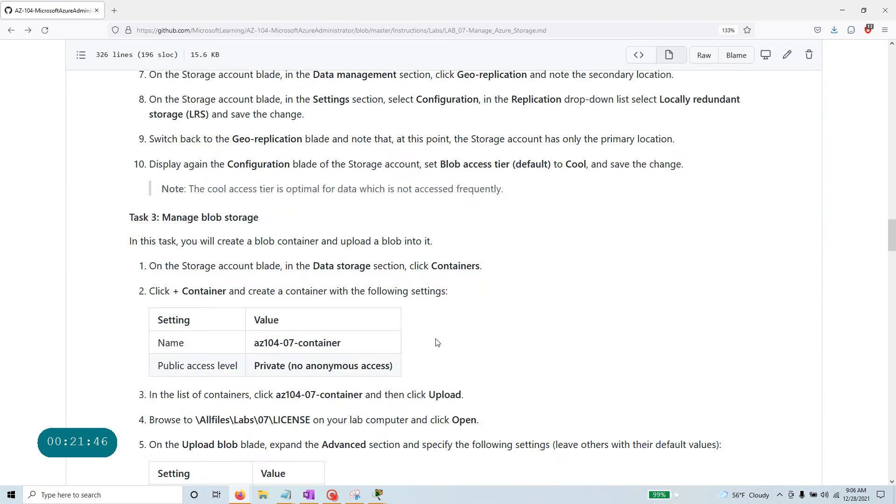
scroll(438, 280, "up", 15)
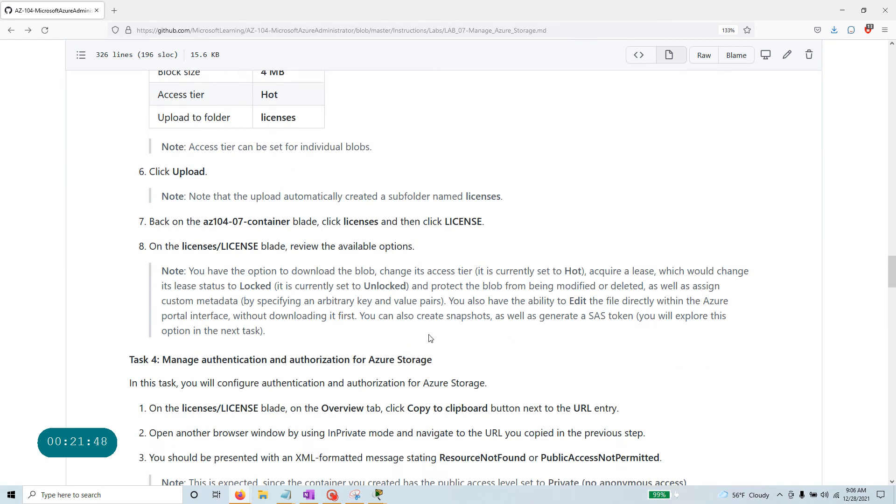
scroll(438, 280, "down", 3)
scroll(429, 335, "up", 15)
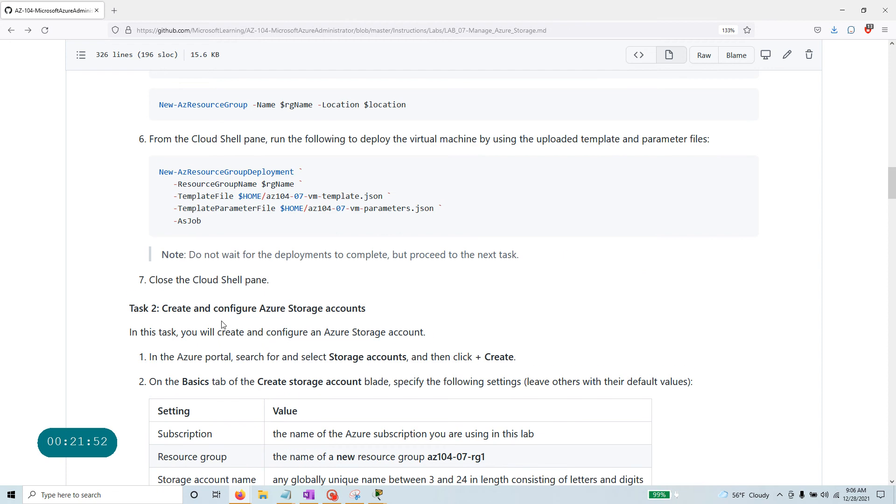
scroll(221, 324, "up", 3)
scroll(221, 324, "down", 10)
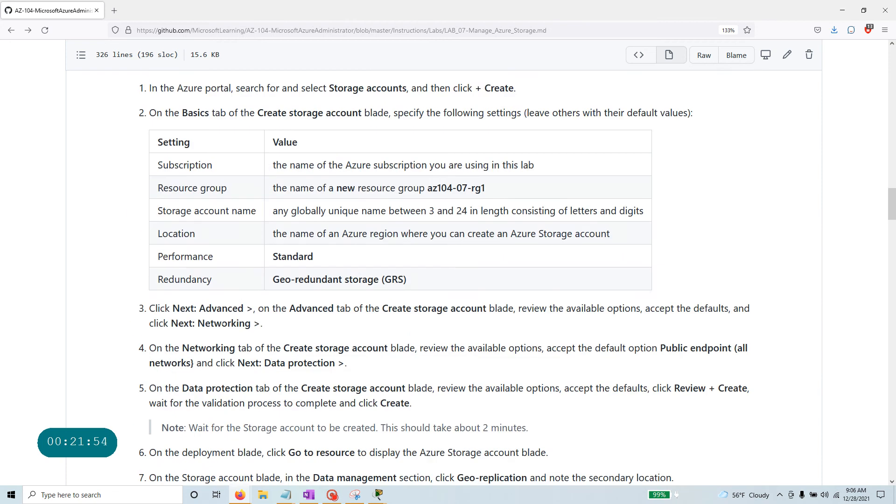
scroll(448, 280, "down", 12)
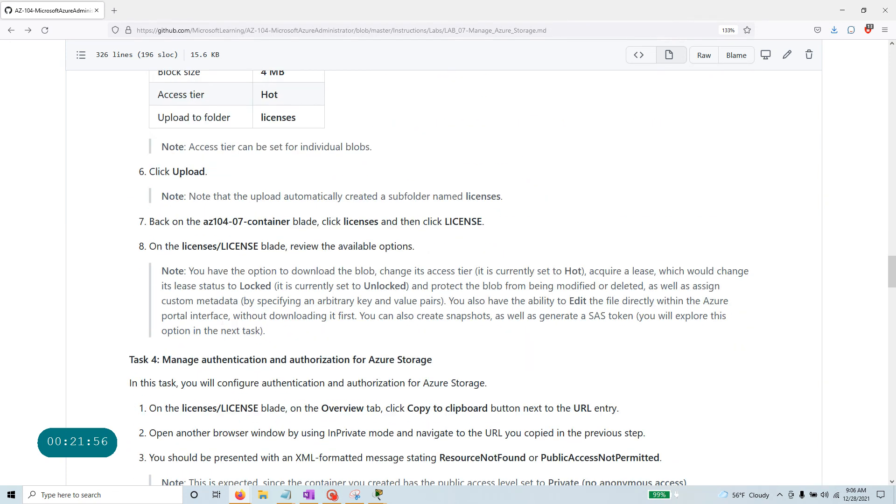
scroll(219, 320, "up", 6)
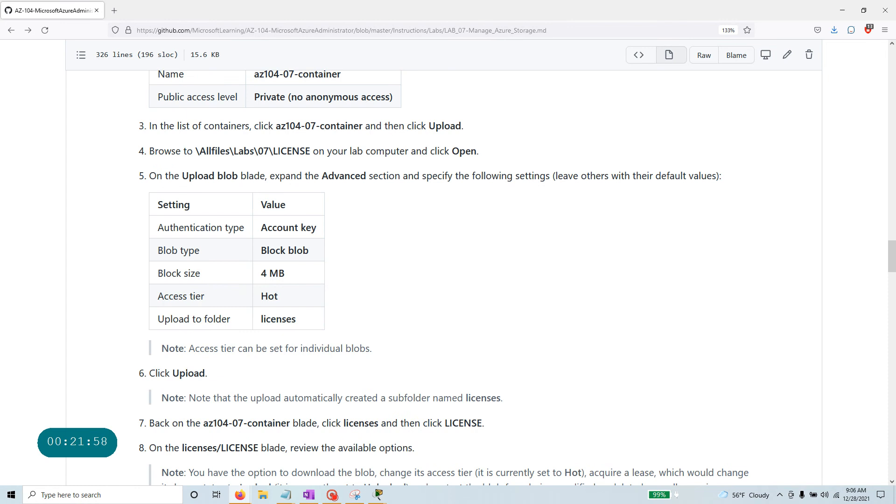
scroll(231, 307, "up", 3)
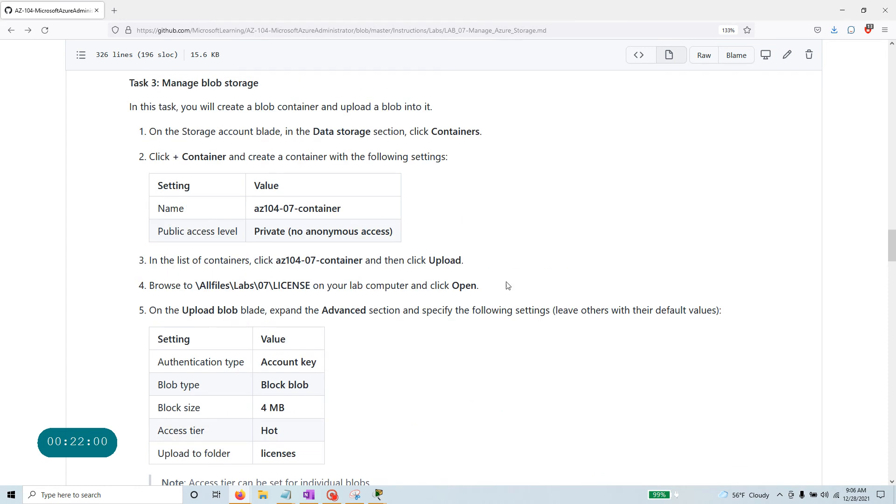
left_click_drag(526, 285, 148, 285)
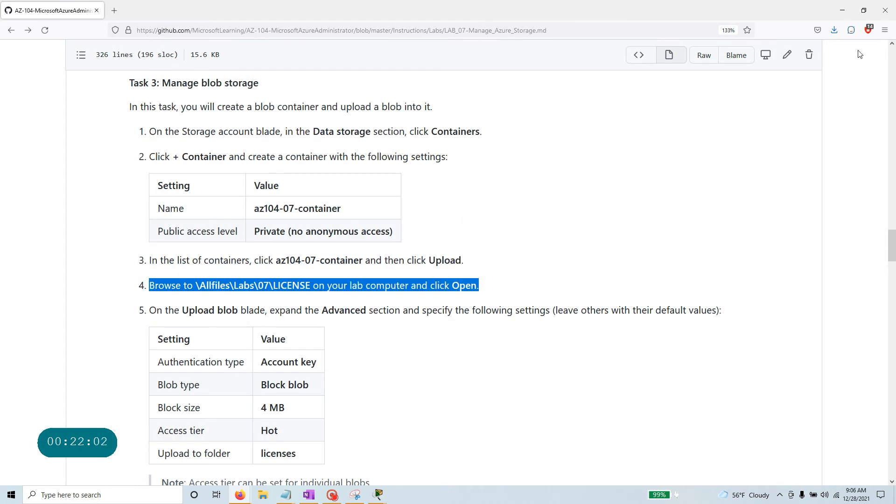
left_click(864, 10)
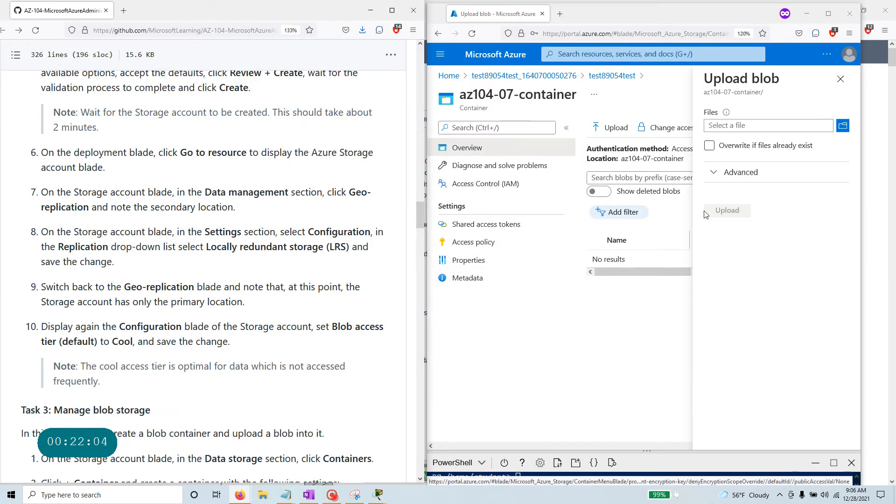
Choose LICENSE from Desktop\az104 as the upload file and expand the advanced settings.
left_click(843, 126)
double_click(172, 92)
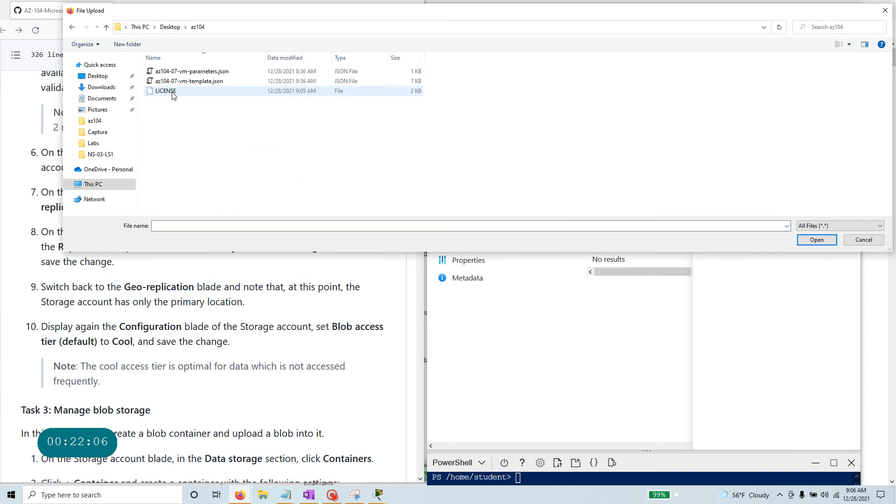
left_click(184, 95)
left_click(806, 242)
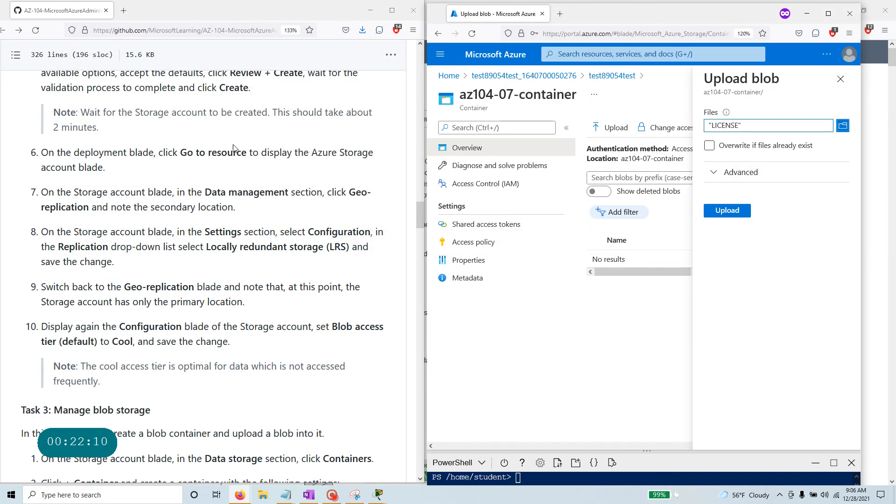
scroll(271, 319, "up", 3)
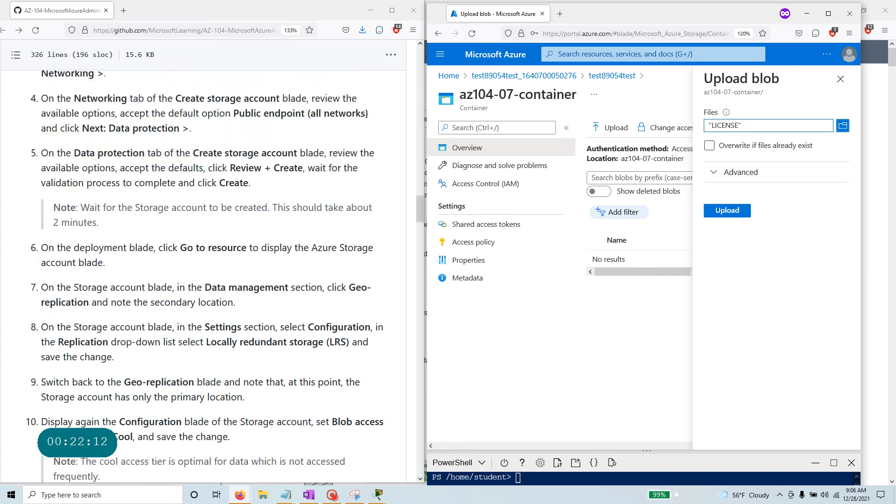
scroll(275, 322, "down", 5)
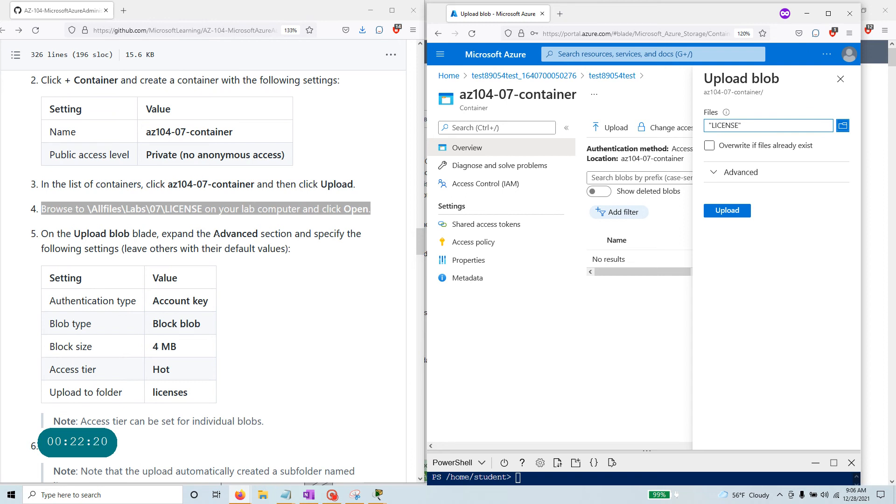
left_click(747, 172)
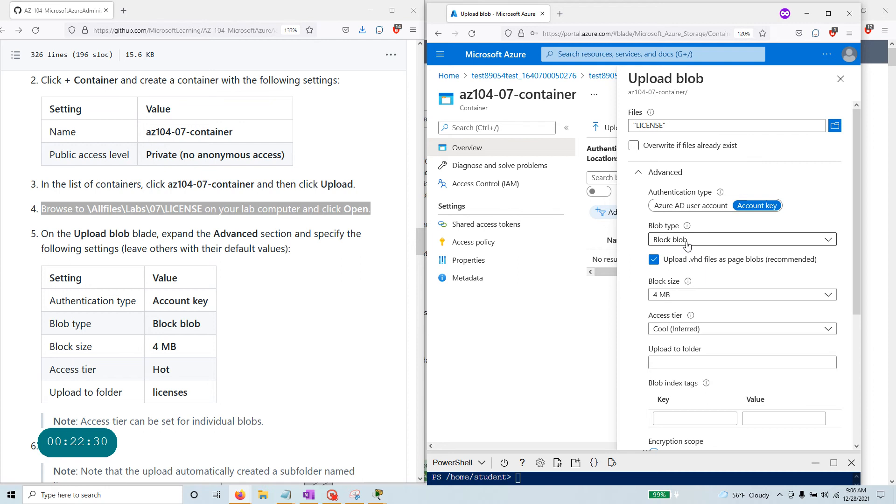
Upload LICENSE into a new licenses folder of az104-07-container using the Hot access tier.
left_click_drag(186, 351, 152, 348)
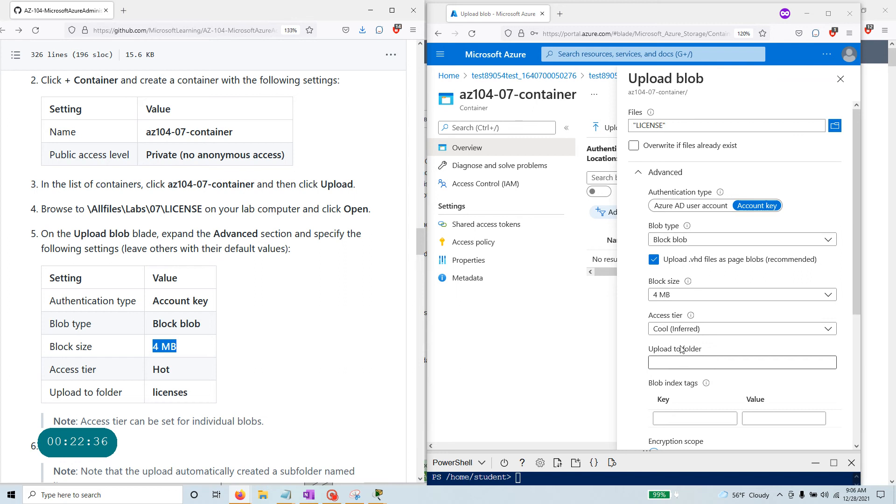
left_click(686, 332)
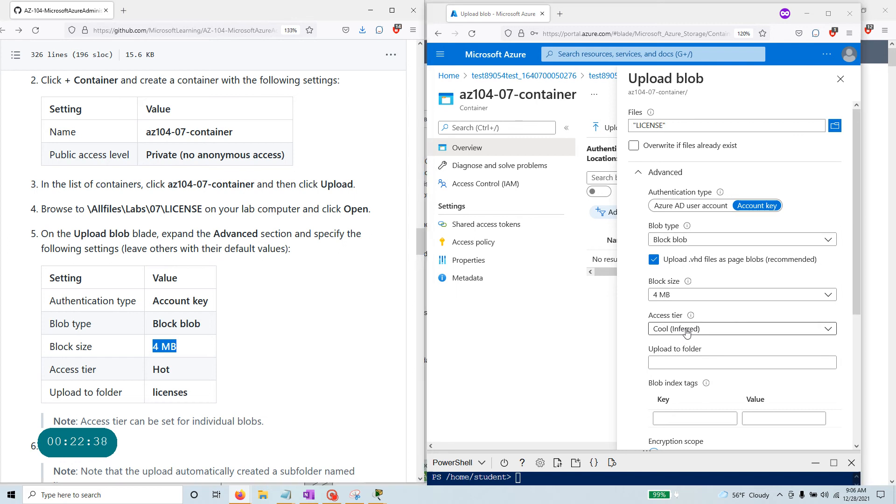
left_click(686, 366)
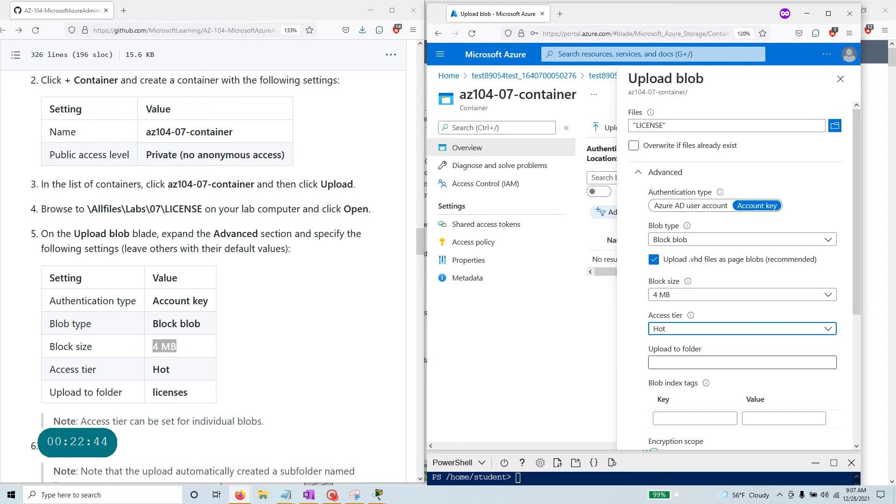
left_click(705, 362)
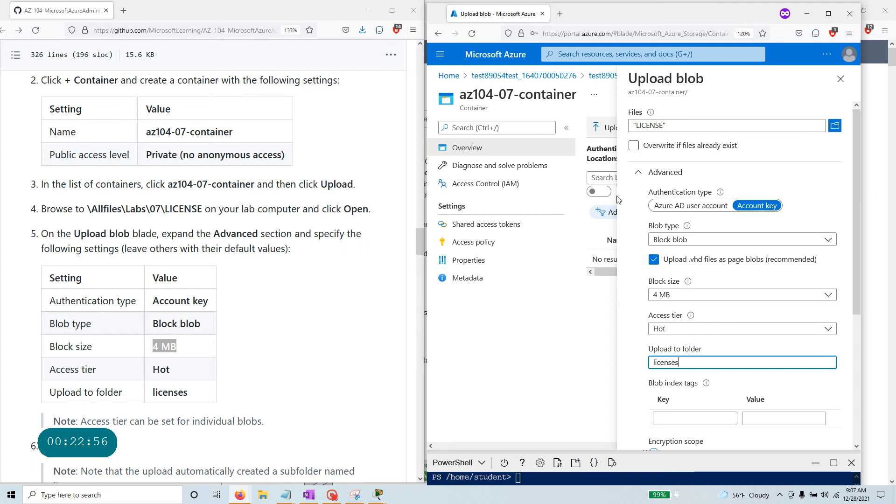
scroll(158, 356, "down", 3)
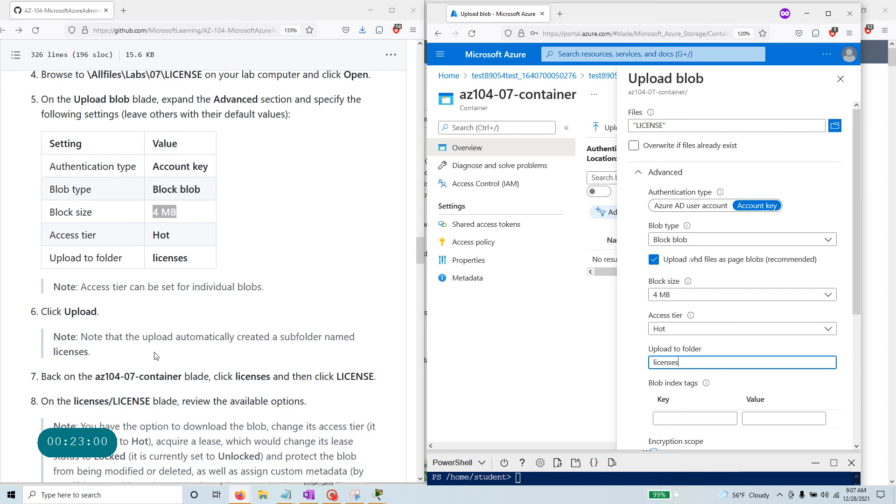
scroll(835, 379, "down", 3)
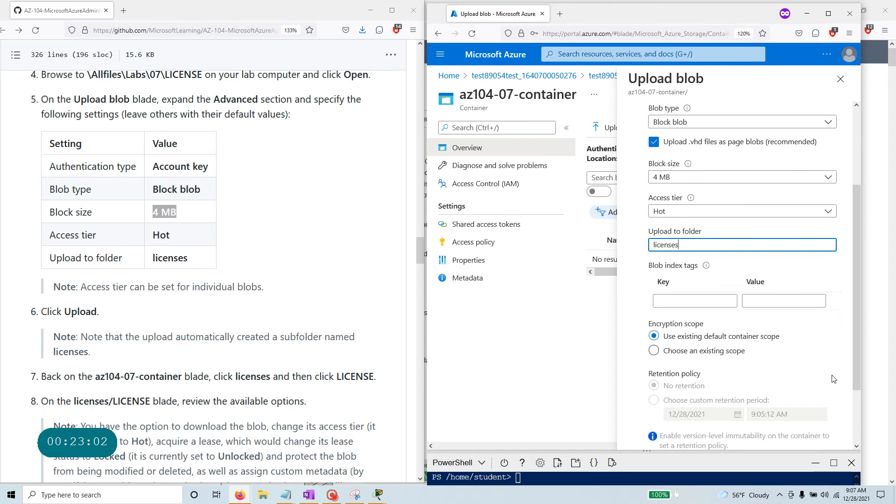
scroll(835, 379, "down", 2)
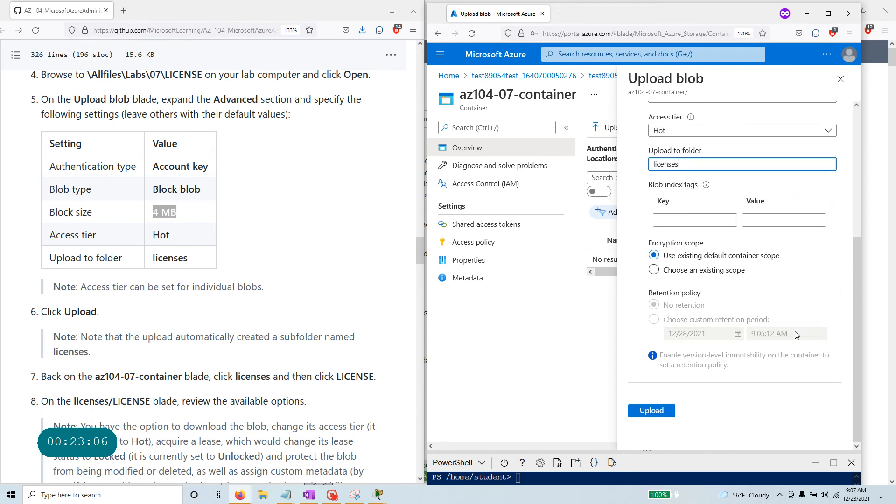
left_click(654, 413)
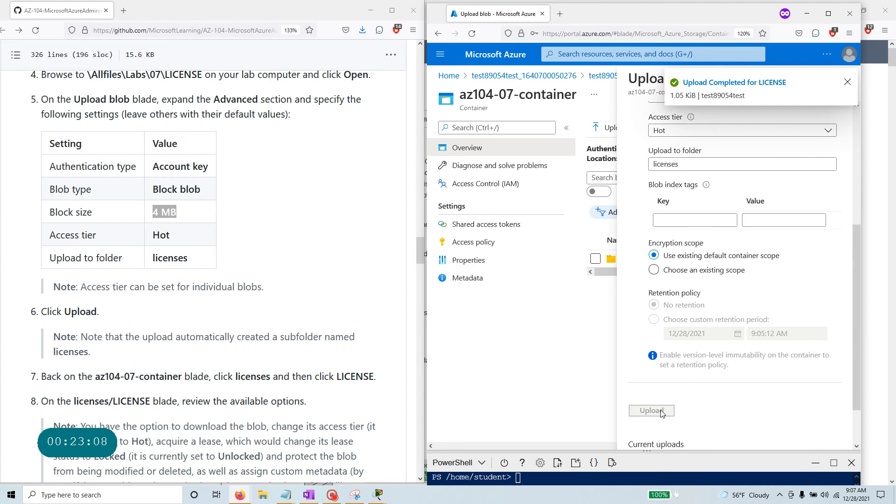
Close the upload notice and pane, then open the licenses folder and the LICENSE blob.
left_click(848, 82)
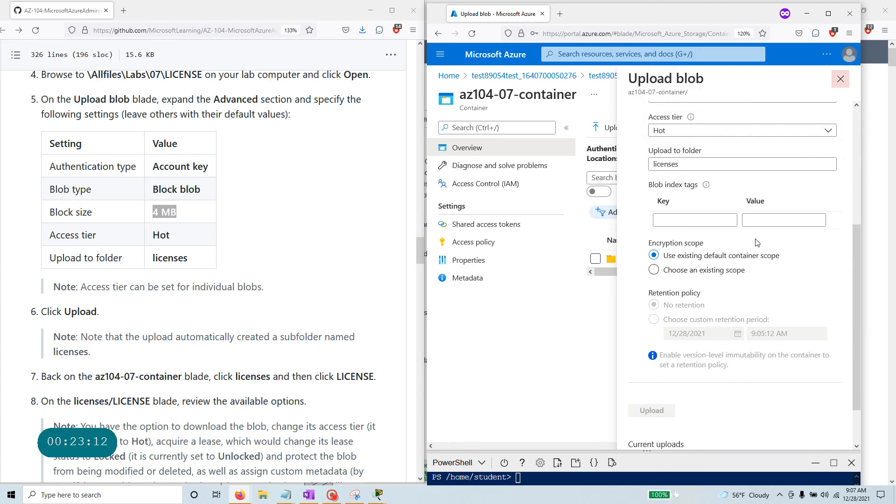
left_click(846, 80)
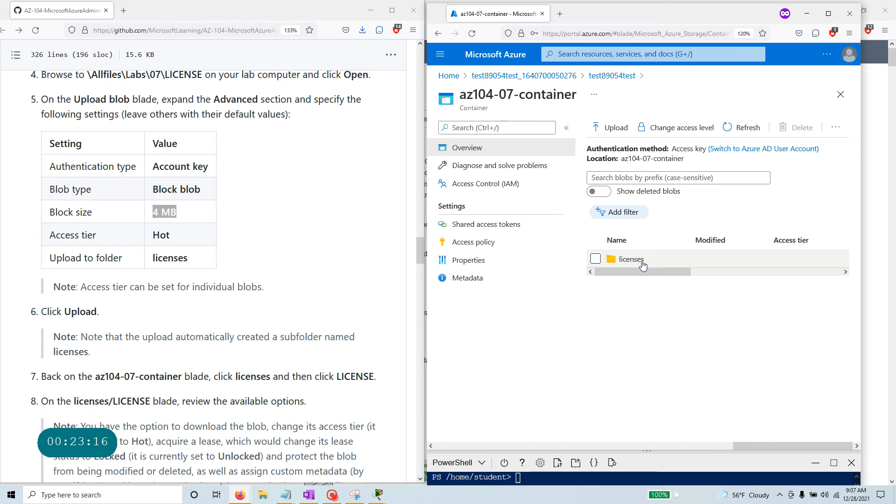
scroll(83, 323, "down", 3)
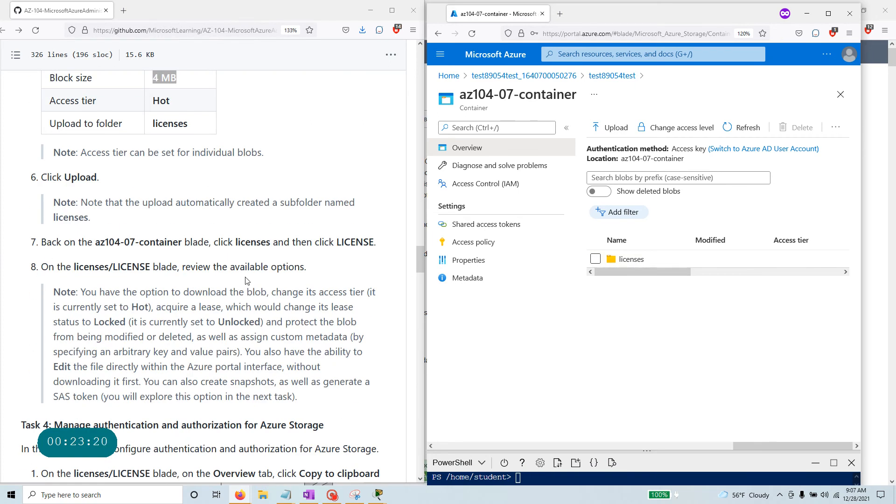
left_click(639, 259)
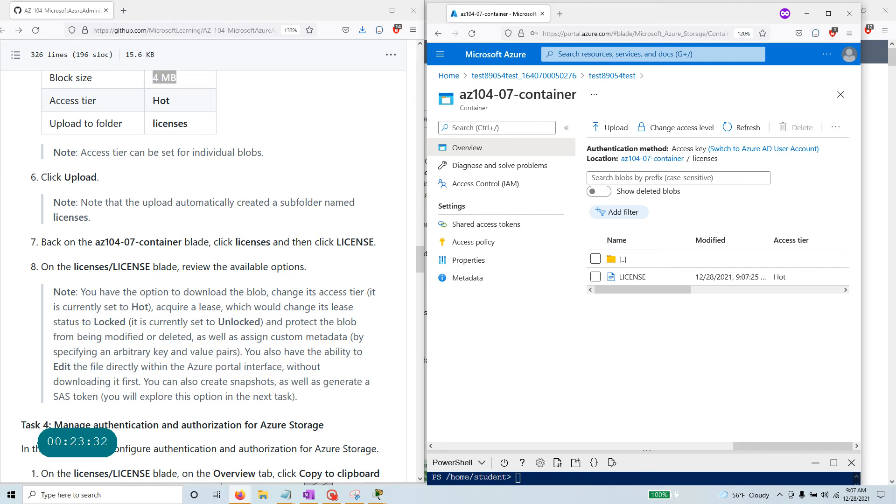
left_click(633, 277)
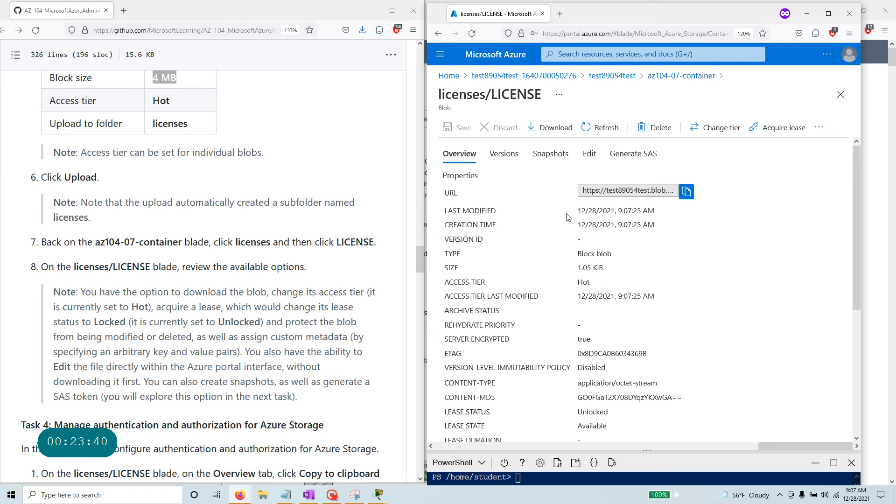
left_click(510, 156)
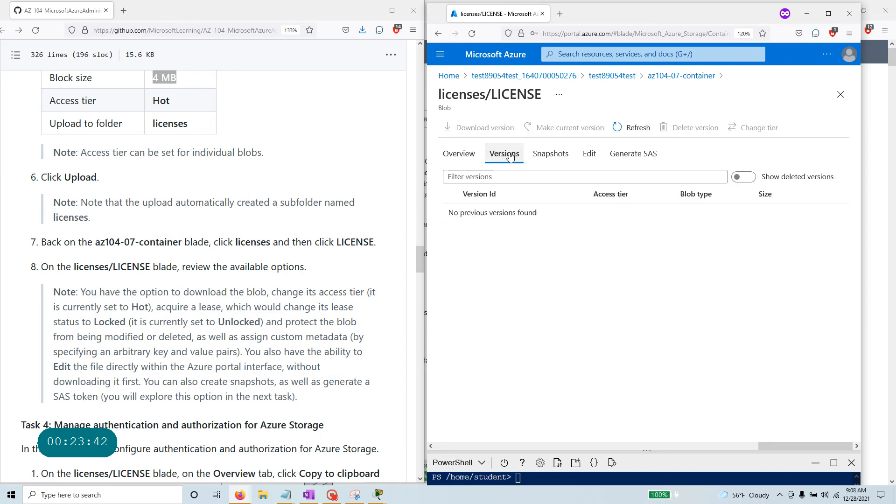
left_click(551, 154)
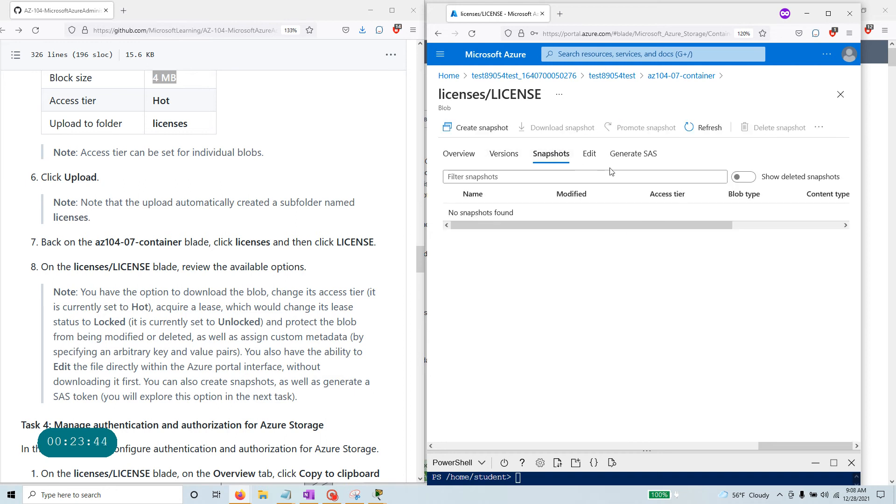
left_click(631, 155)
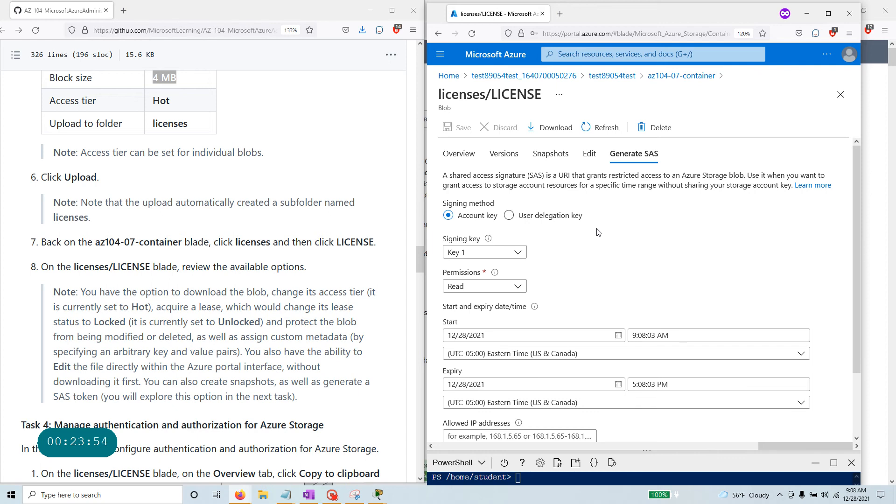
scroll(599, 232, "down", 3)
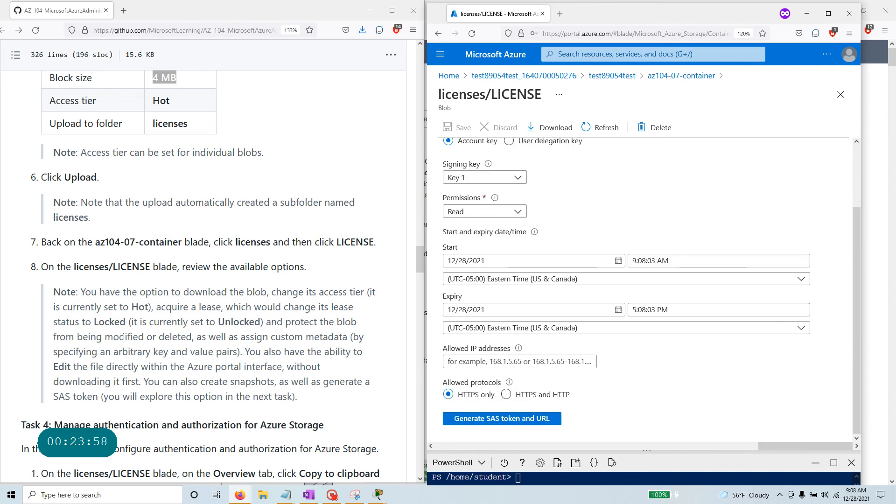
scroll(210, 271, "down", 3)
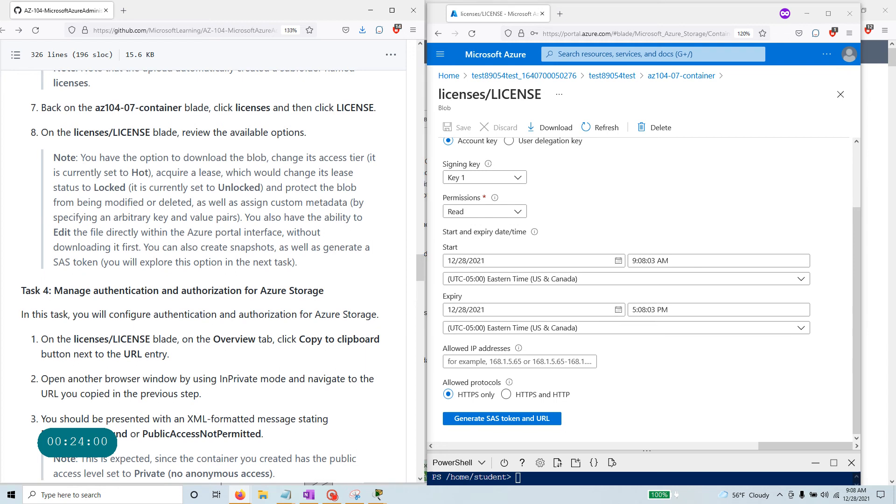
left_click_drag(80, 157, 330, 260)
left_click(329, 260)
scroll(649, 291, "up", 3)
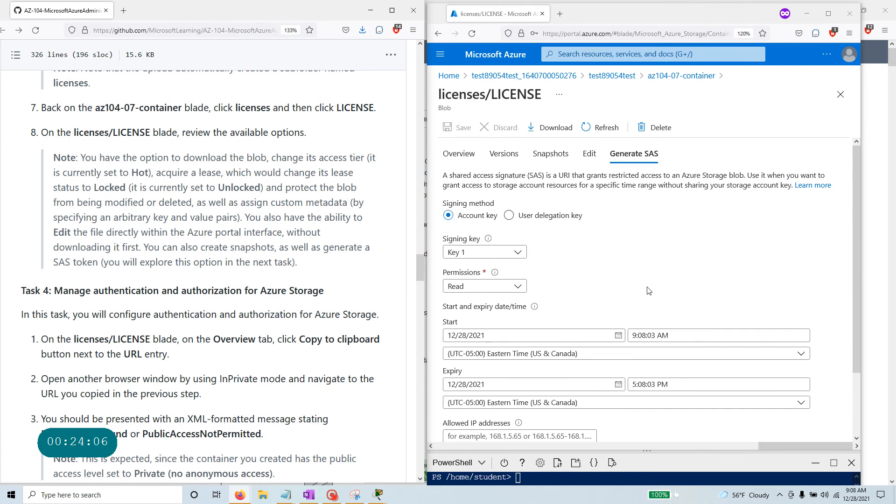
left_click(458, 158)
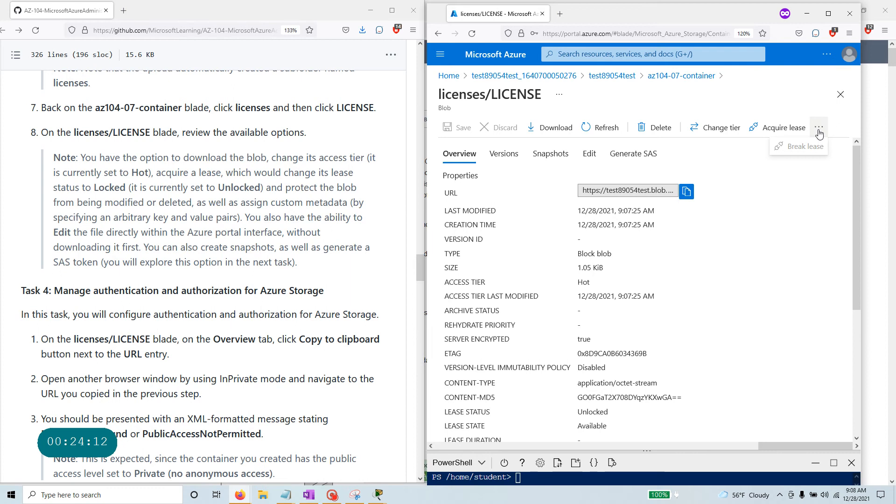
scroll(767, 330, "down", 5)
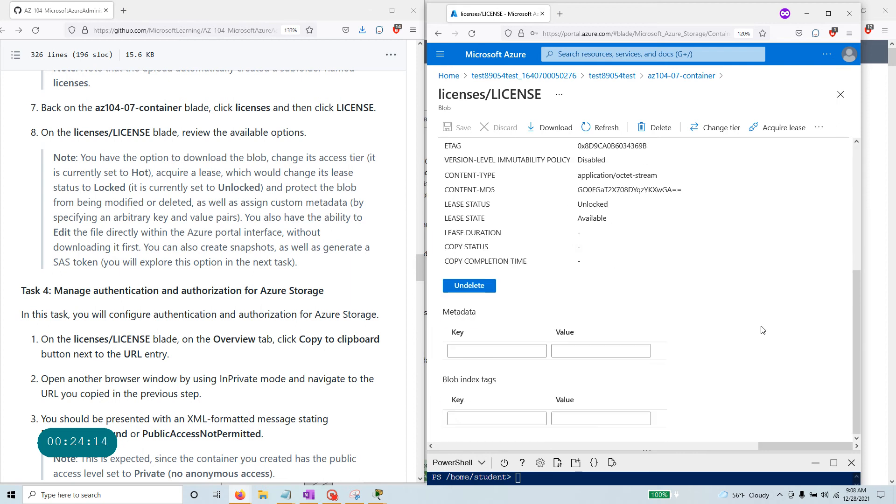
scroll(763, 330, "up", 5)
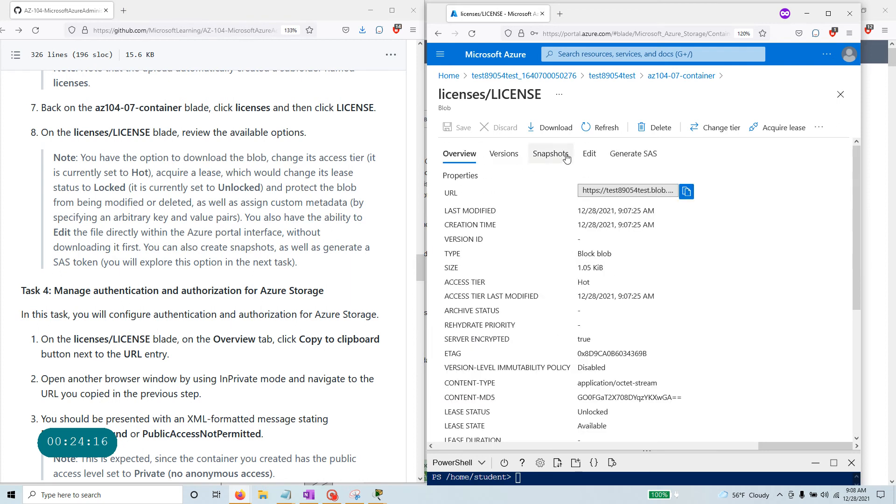
left_click(591, 156)
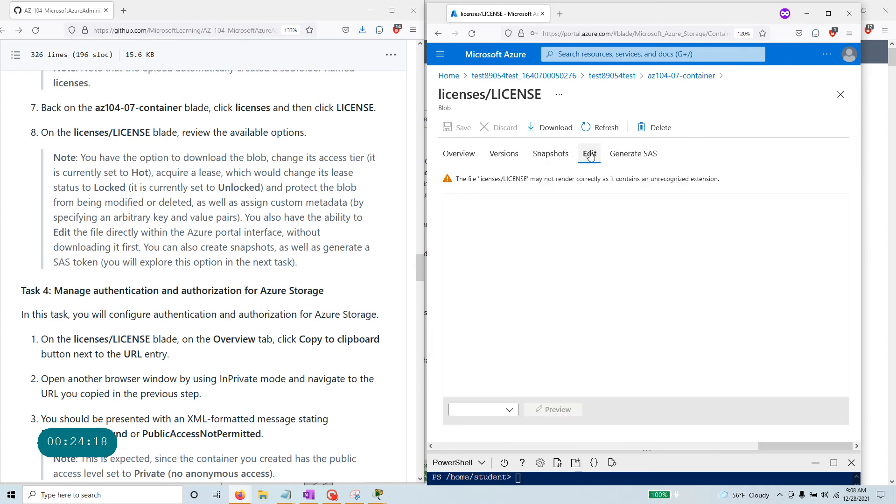
left_click(550, 154)
left_click(504, 156)
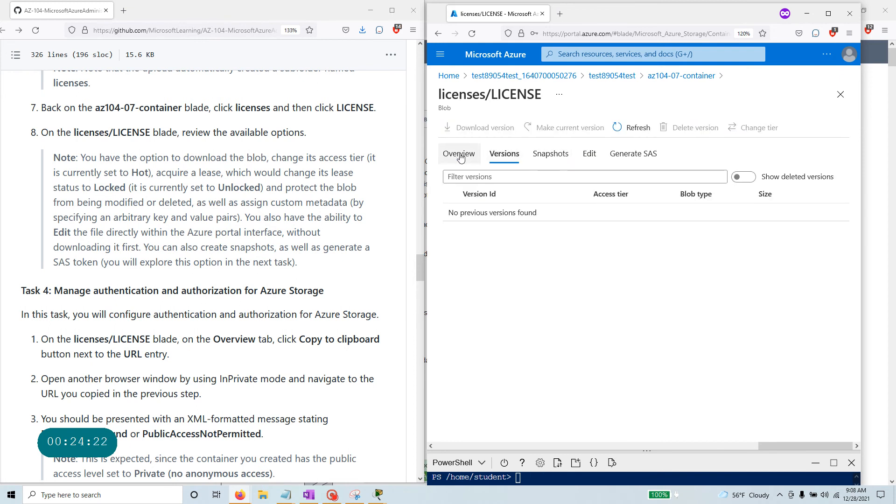
left_click(459, 154)
scroll(459, 325, "down", 3)
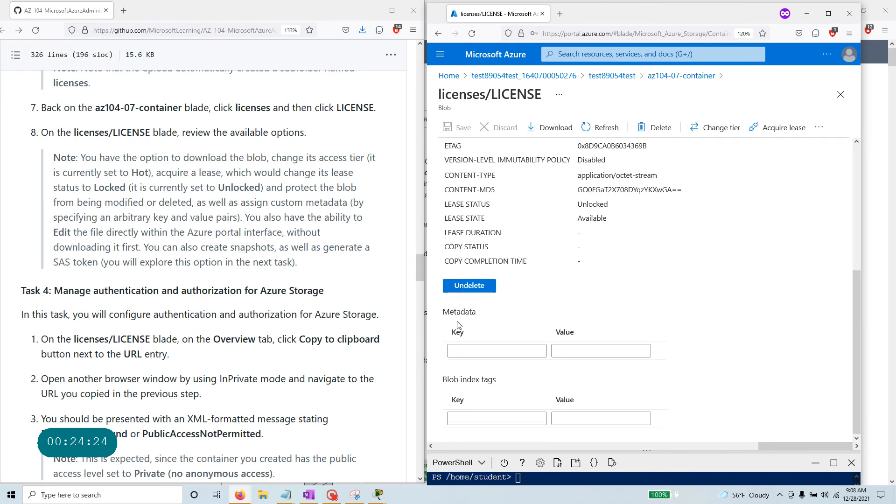
scroll(458, 325, "up", 5)
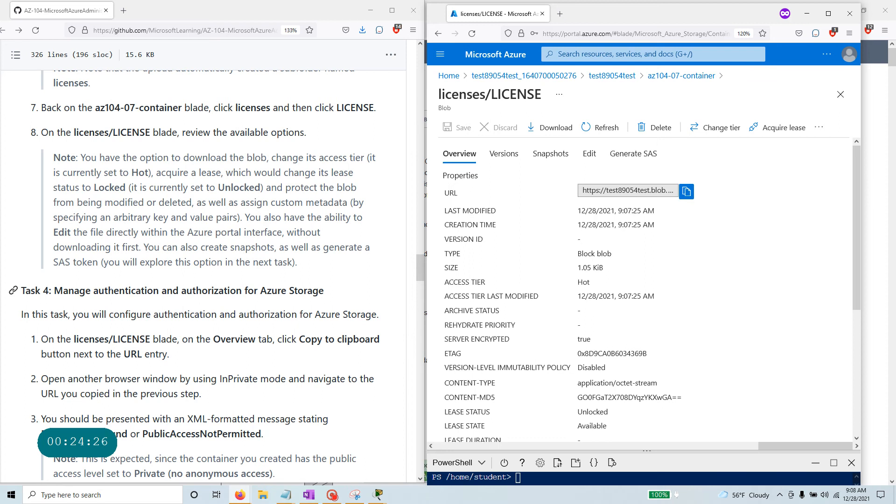
scroll(169, 203, "up", 10)
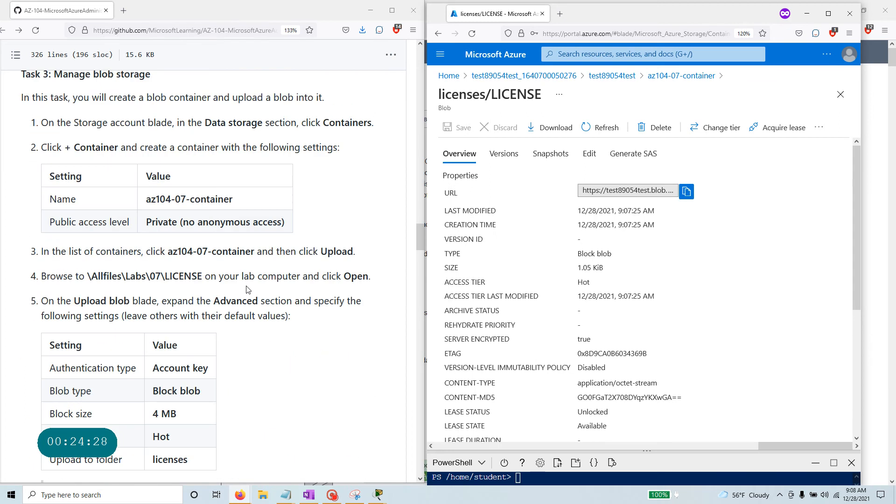
Return to az104-07-container's licenses listing, select LICENSE and check its more-actions menu.
left_click_drag(169, 204, 14, 208)
left_click_drag(233, 334, 146, 334)
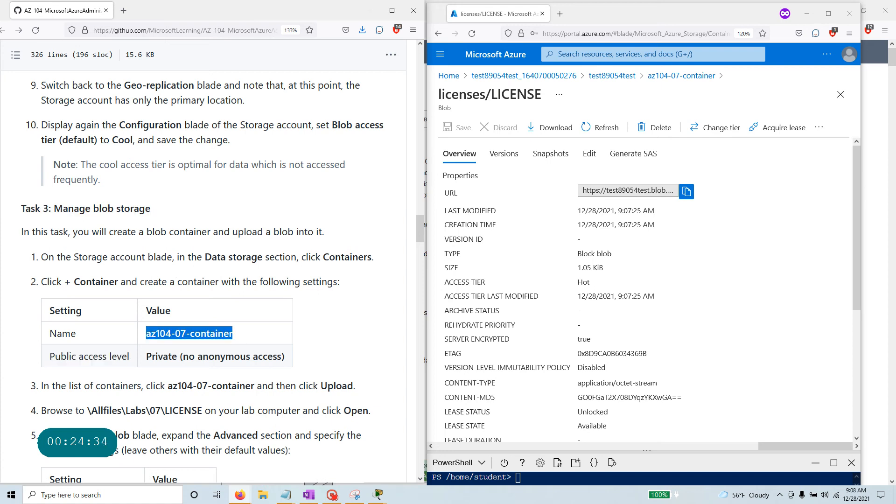
left_click_drag(205, 410, 84, 411)
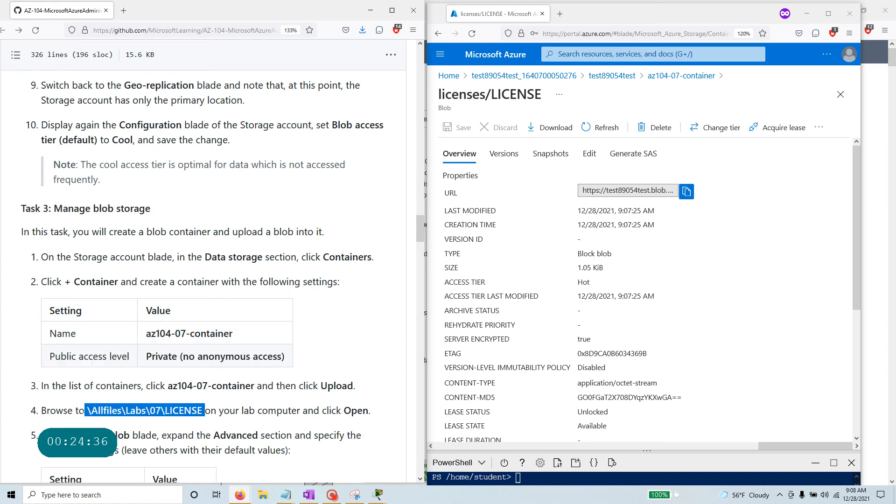
scroll(210, 280, "down", 4)
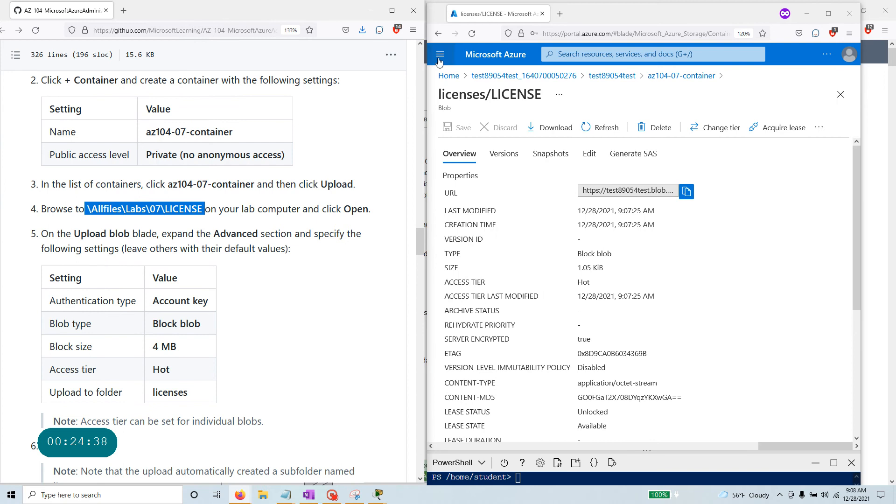
left_click(681, 76)
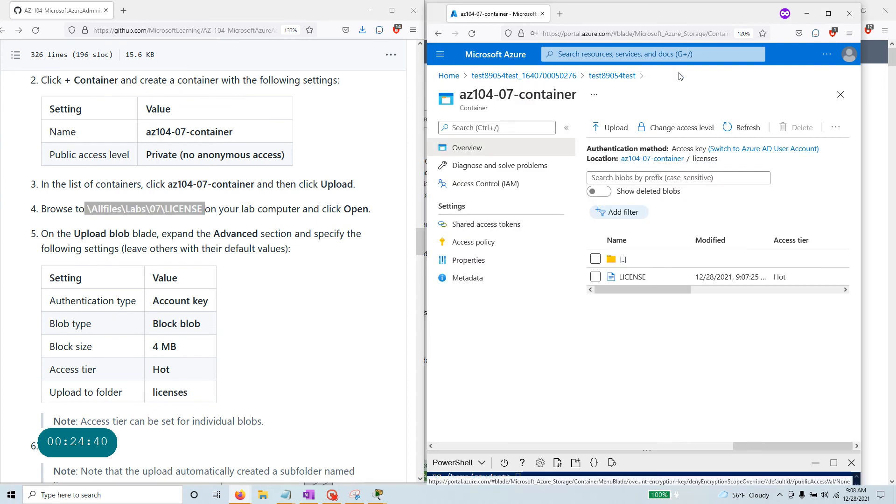
left_click(594, 278)
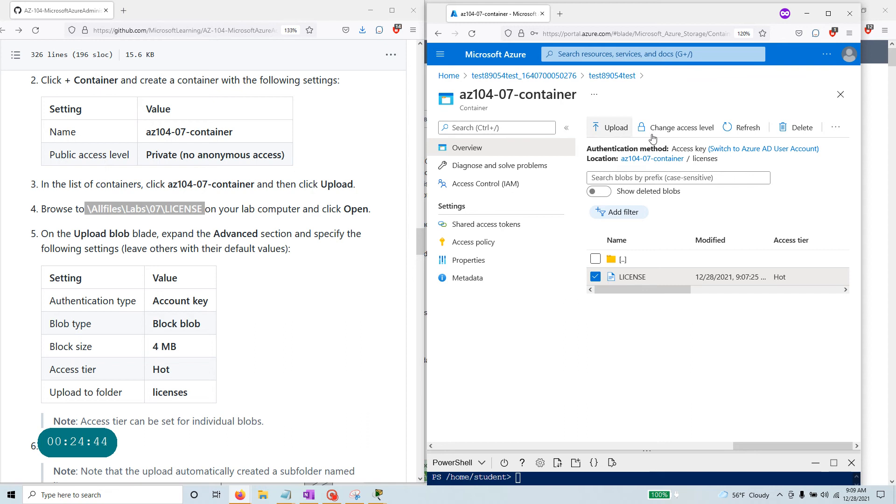
left_click(836, 127)
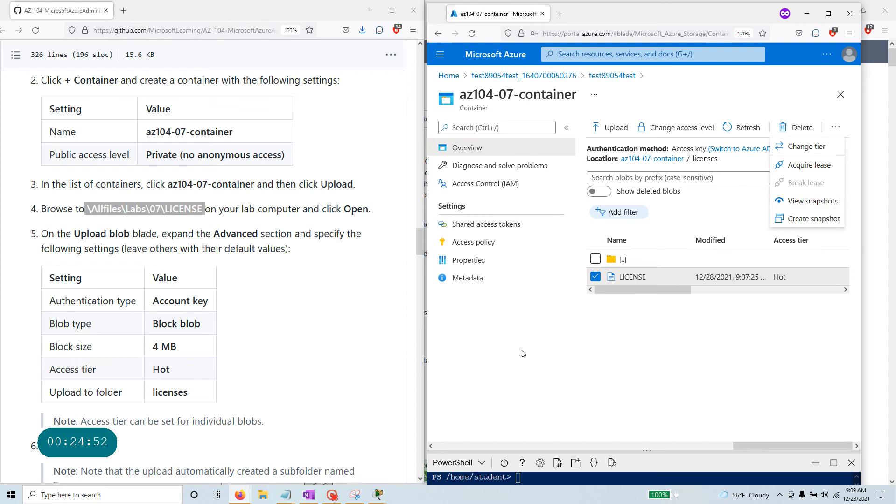
left_click(532, 349)
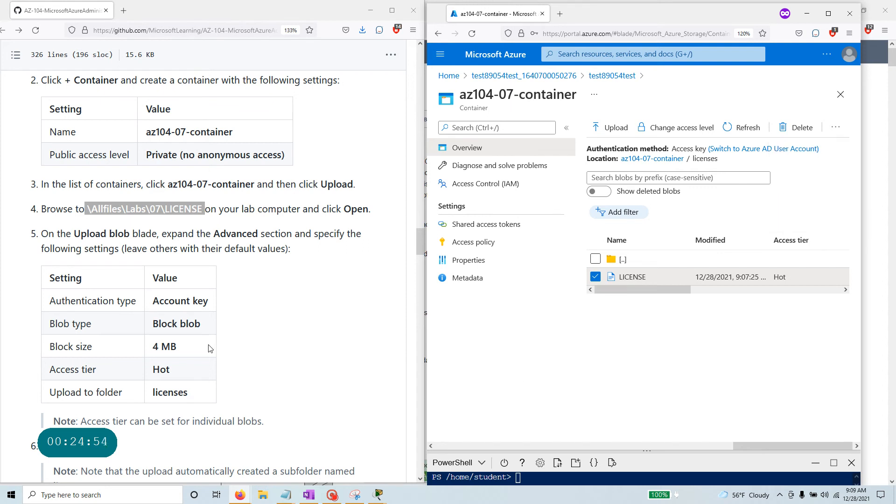
Review the Task 4 instructions about copying the licenses/LICENSE blob URL to the clipboard.
scroll(238, 347, "down", 5)
scroll(209, 350, "down", 5)
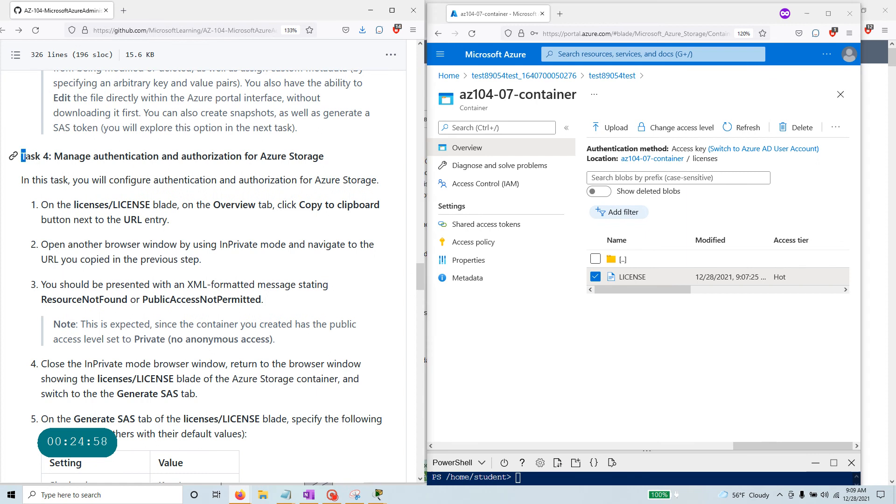
left_click_drag(21, 156, 325, 157)
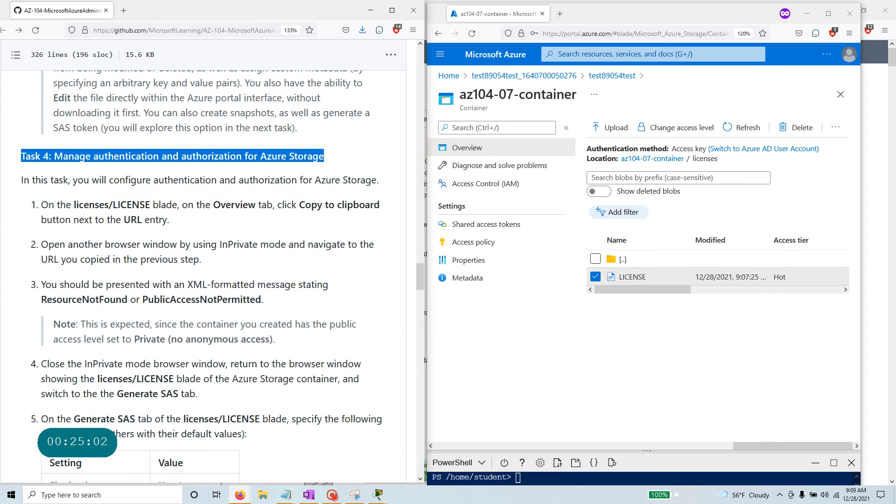
left_click(221, 262)
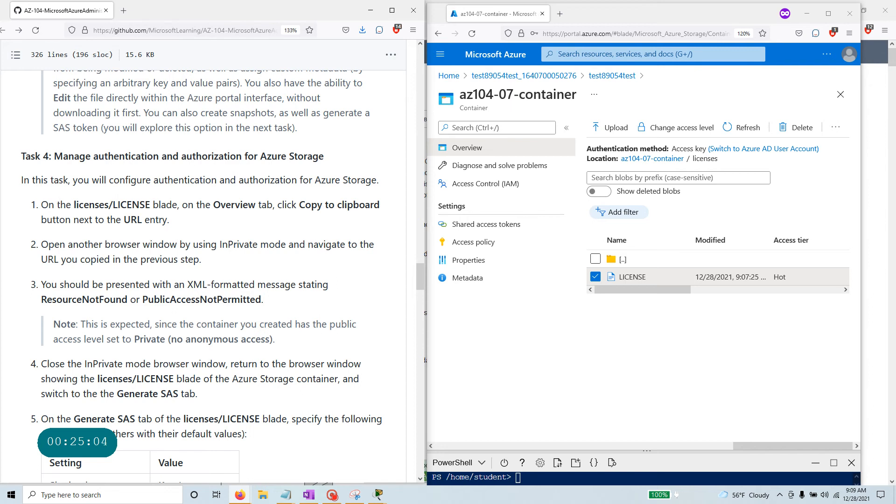
left_click_drag(71, 205, 177, 205)
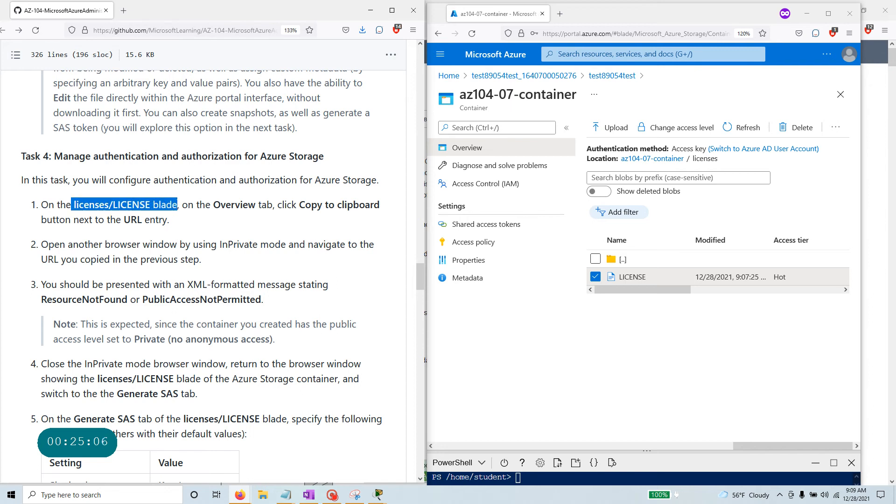
left_click_drag(297, 206, 387, 208)
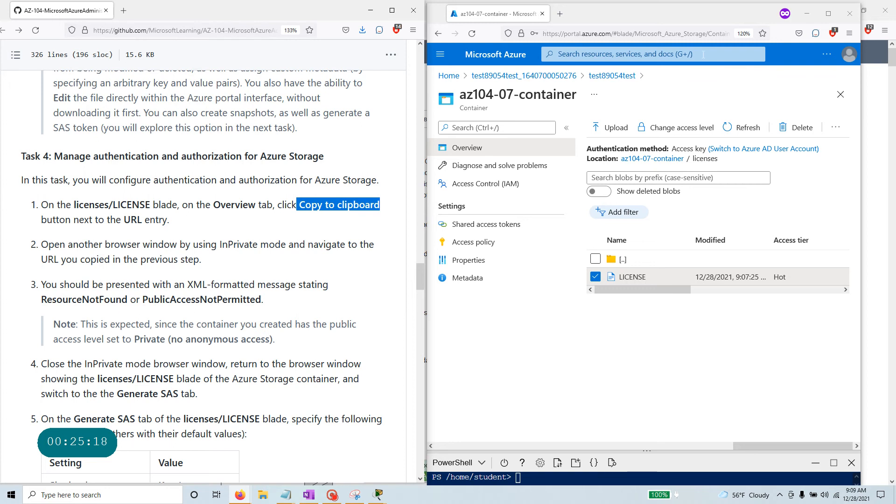
left_click(830, 15)
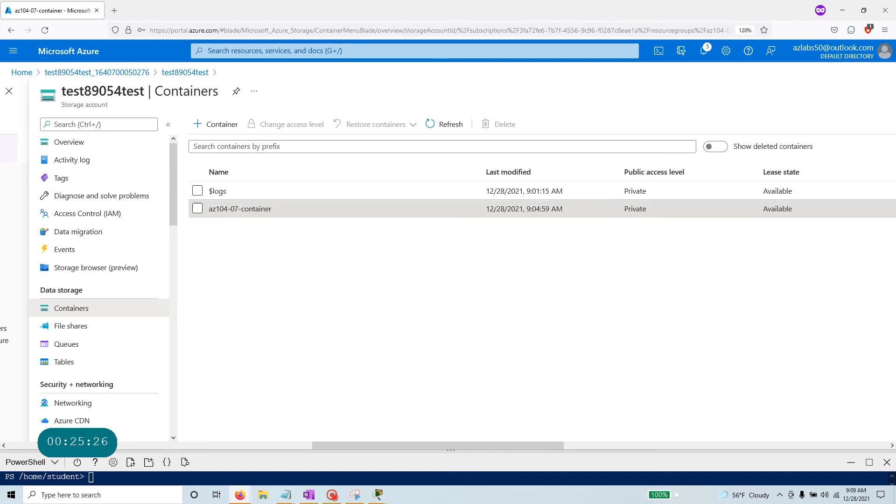
left_click(197, 209)
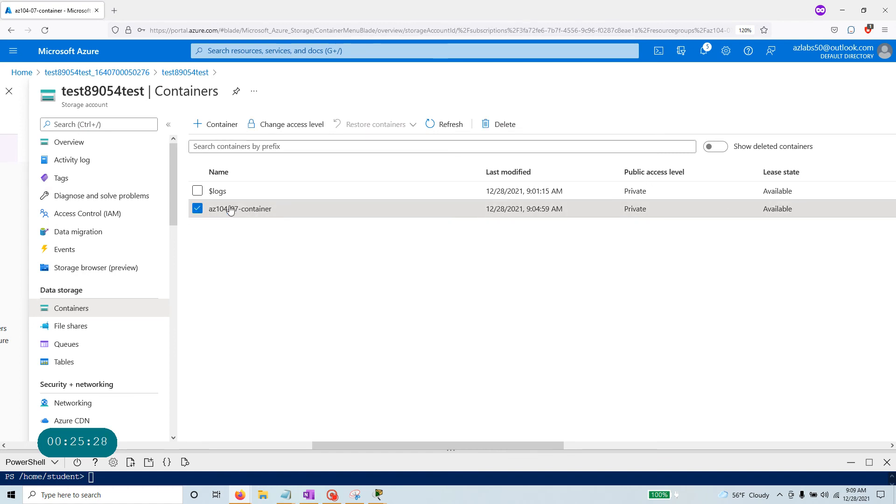
scroll(51, 224, "down", 3)
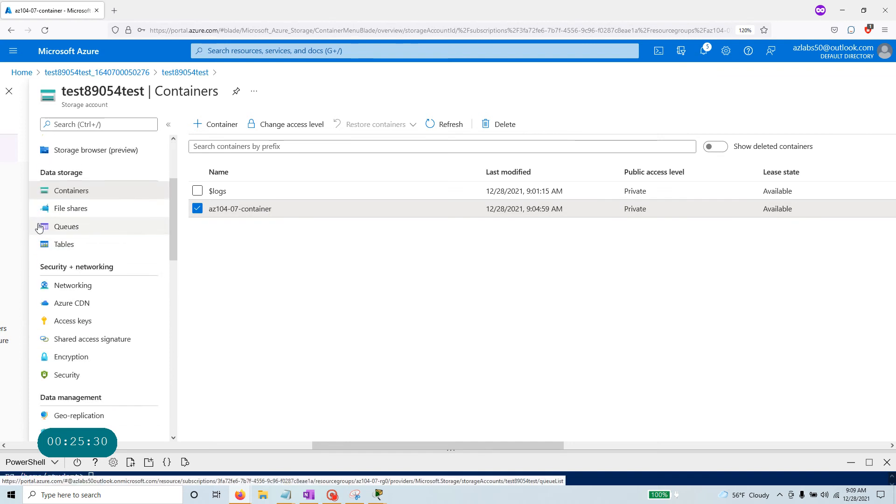
scroll(70, 177, "up", 3)
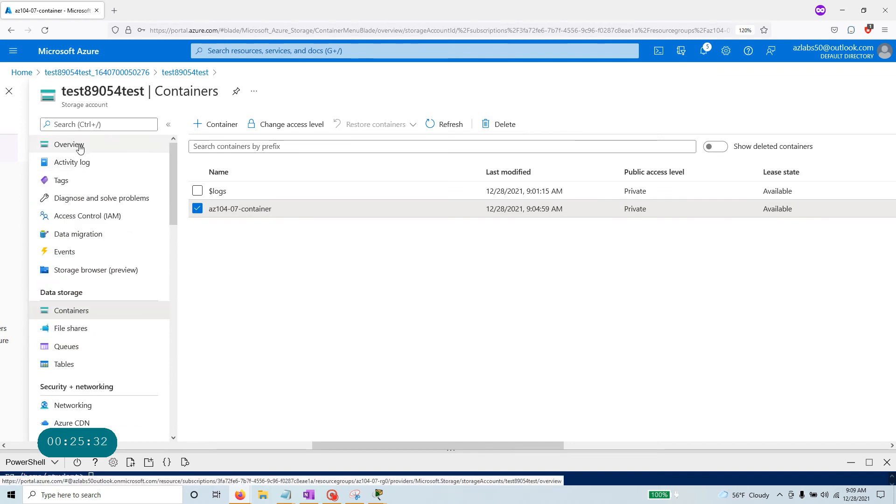
left_click(77, 147)
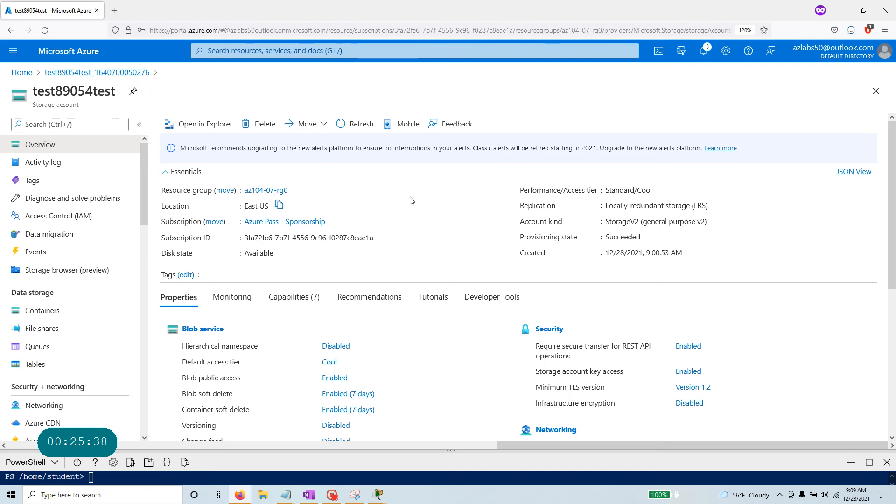
scroll(511, 285, "down", 5)
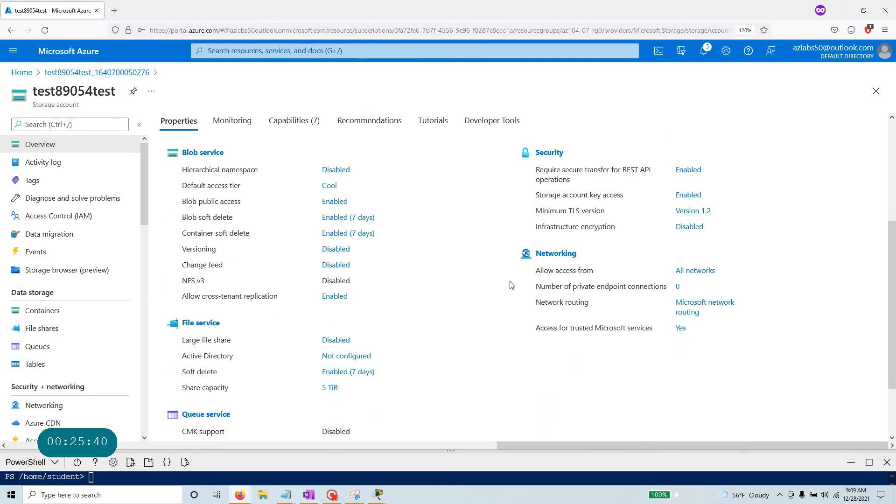
scroll(510, 285, "up", 5)
left_click(64, 312)
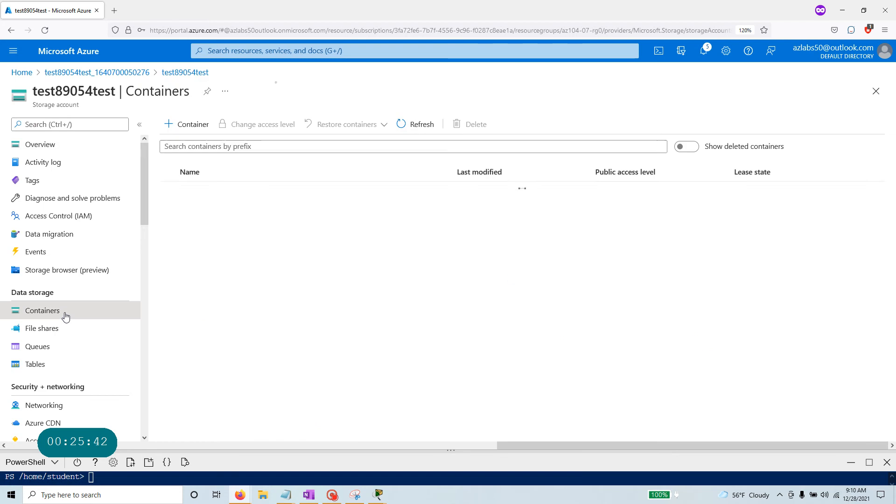
left_click(226, 211)
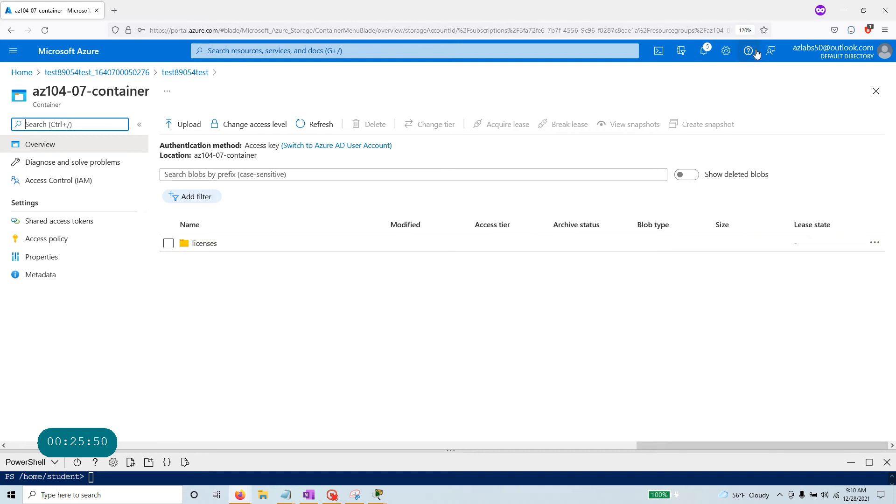
left_click(864, 10)
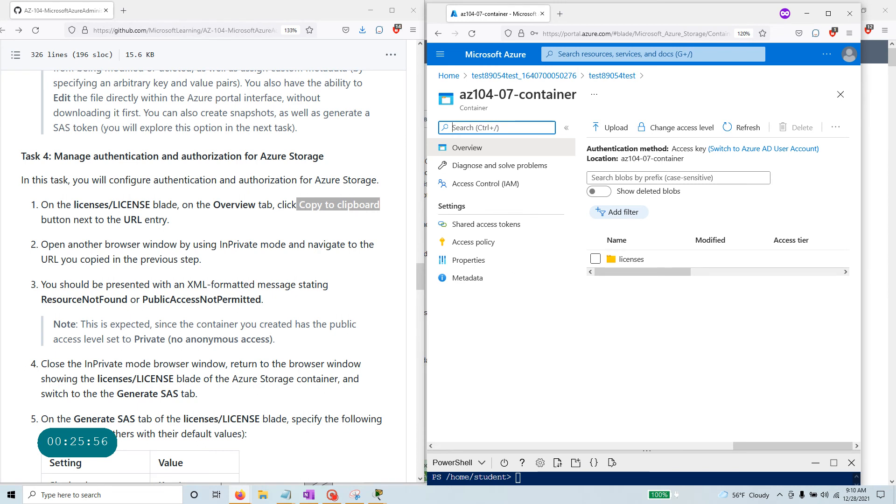
left_click_drag(212, 206, 380, 206)
left_click(649, 261)
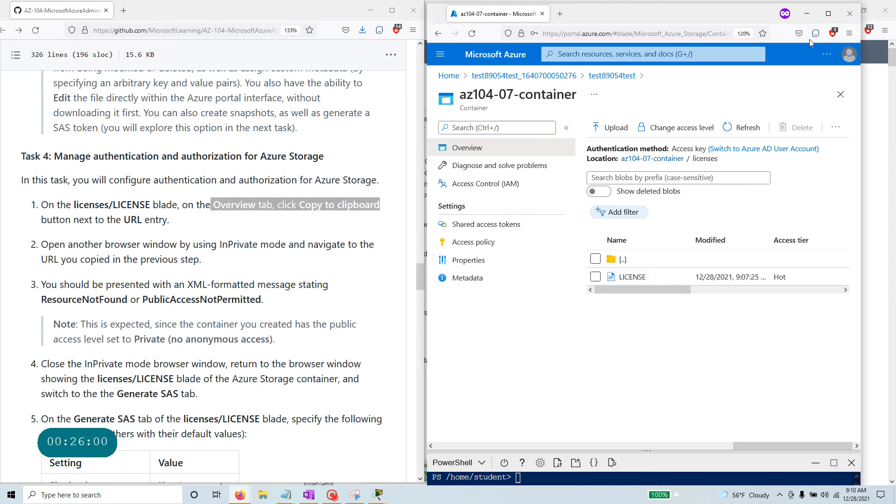
left_click(829, 19)
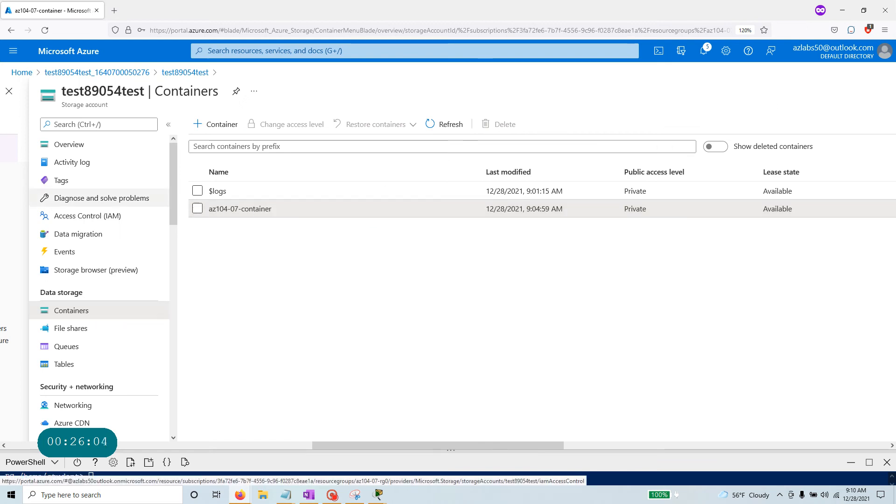
Open az104-07-container > licenses > LICENSE and copy the blob's URL.
left_click(444, 124)
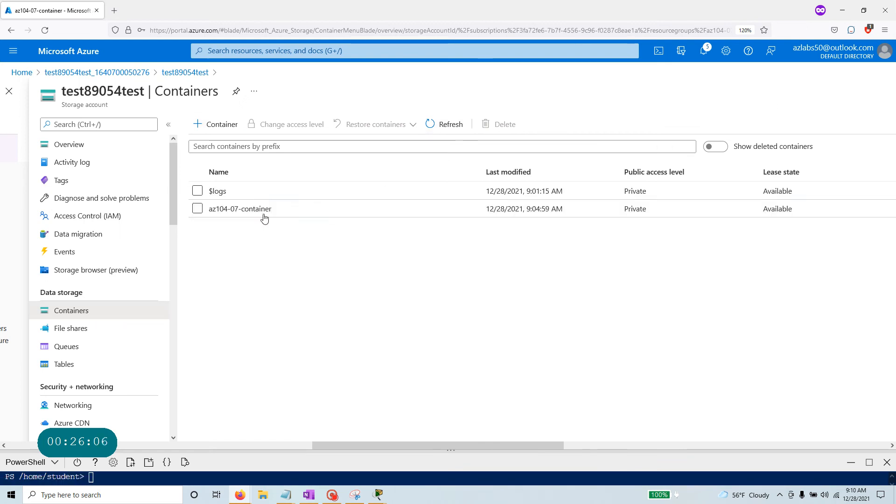
left_click(258, 211)
left_click(212, 243)
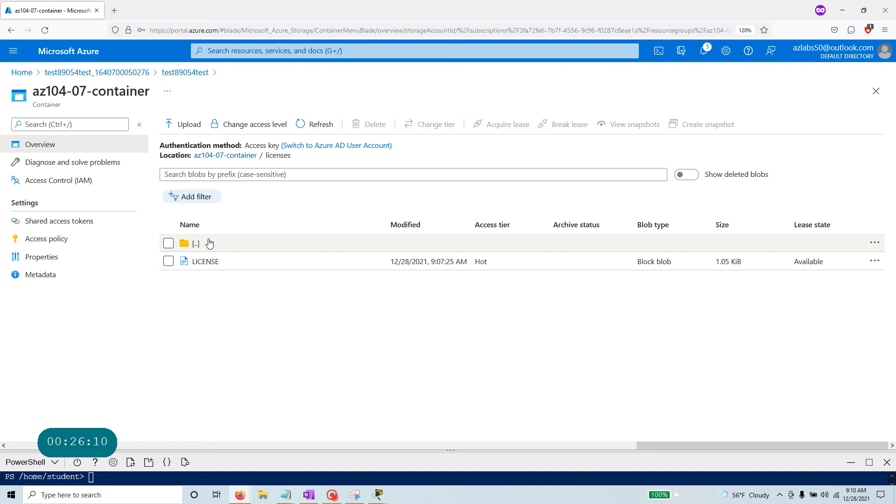
left_click(209, 263)
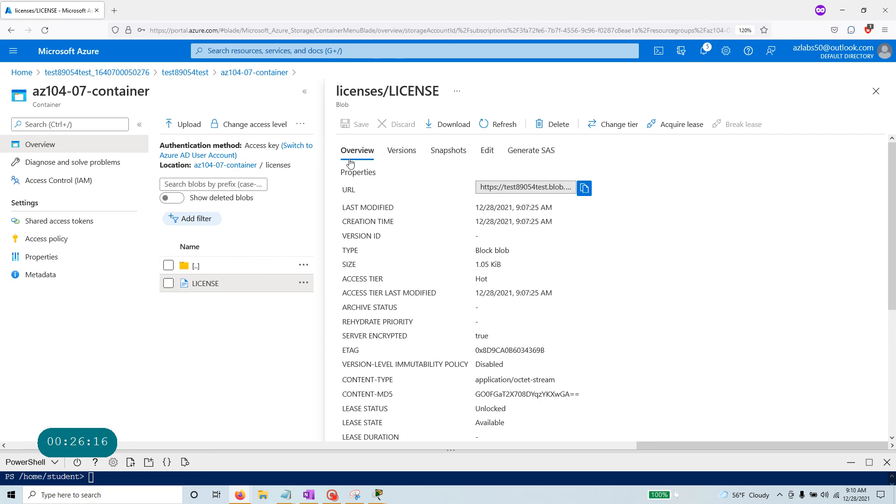
left_click(587, 189)
Paste the blob URL over the old IP address in the Notepad note.
left_click(288, 496)
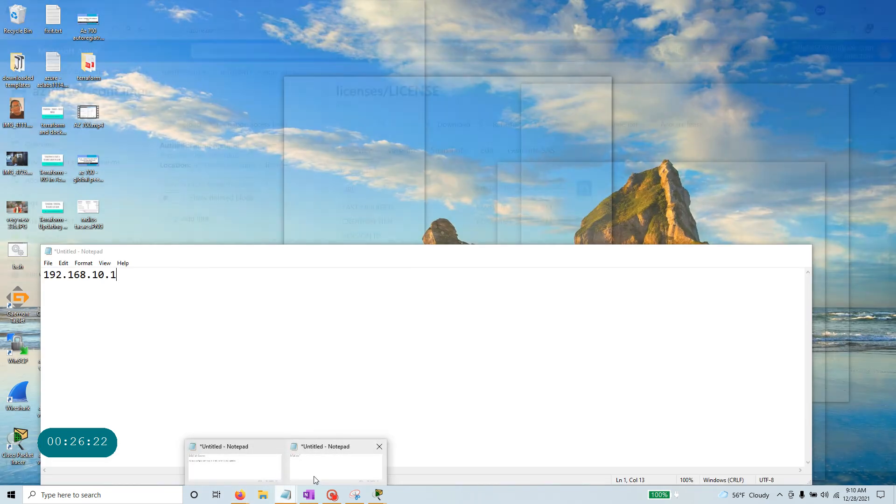
left_click(321, 473)
left_click_drag(215, 287, 42, 275)
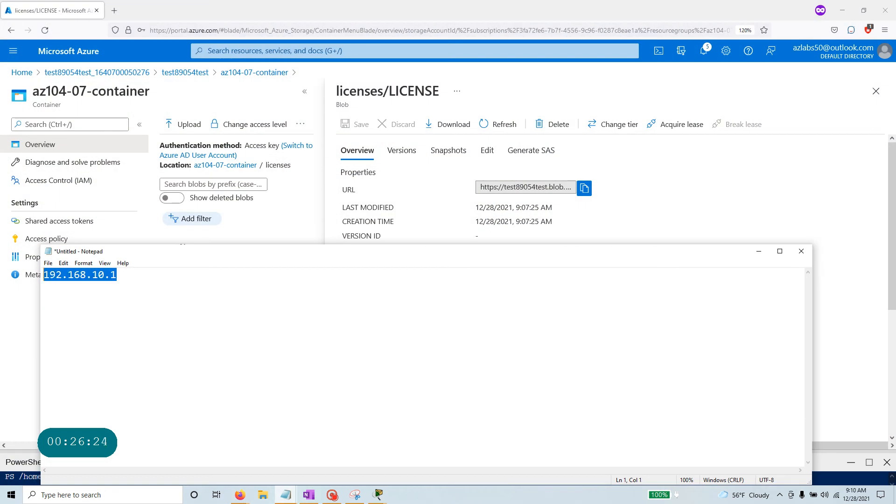
key("ctrl+v")
left_click(758, 176)
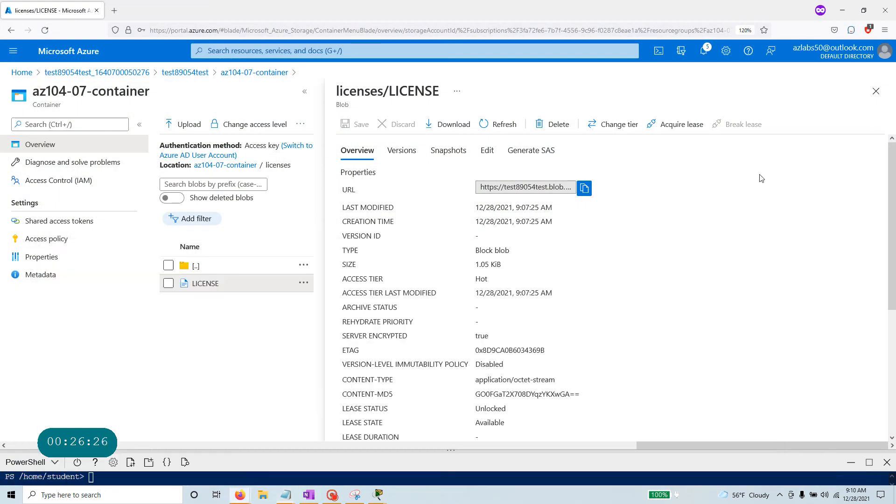
Load the copied blob URL in a new Firefox private window without signing in.
left_click(864, 11)
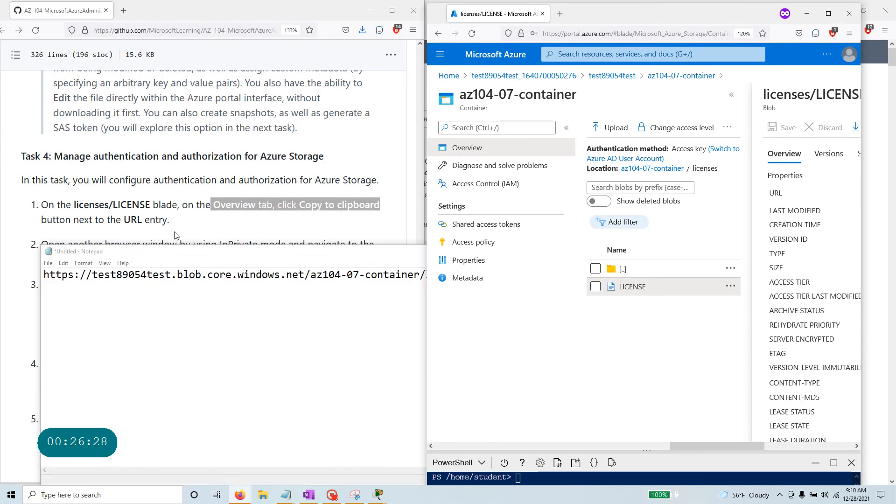
left_click(28, 226)
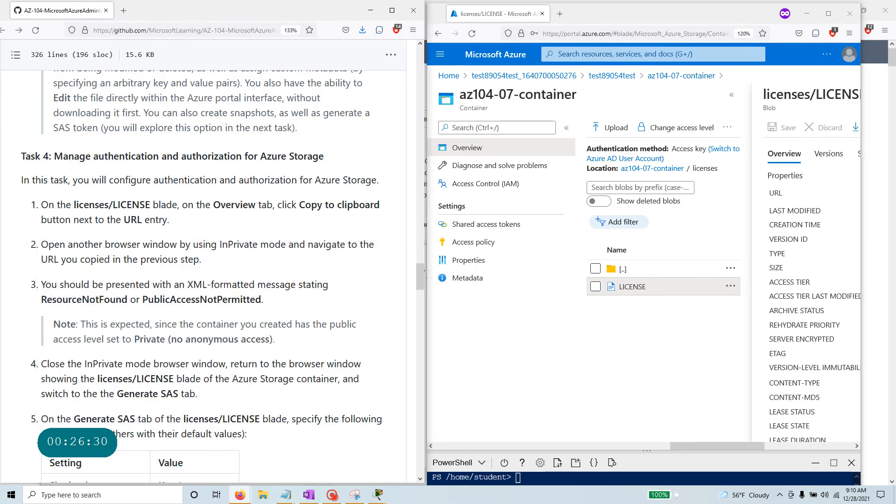
left_click_drag(42, 244, 202, 259)
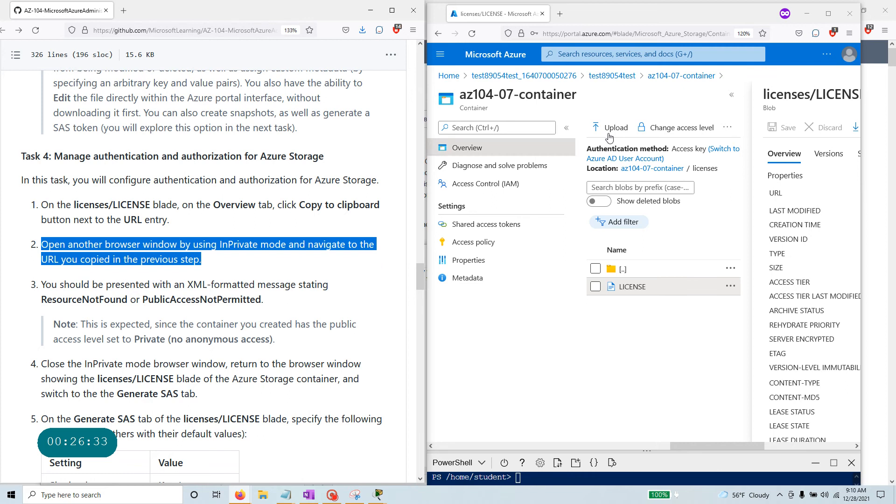
left_click(849, 35)
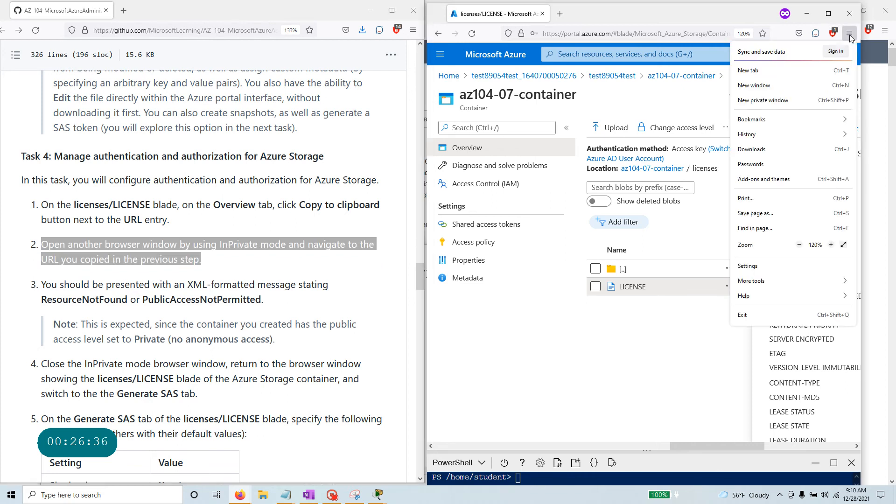
left_click(798, 100)
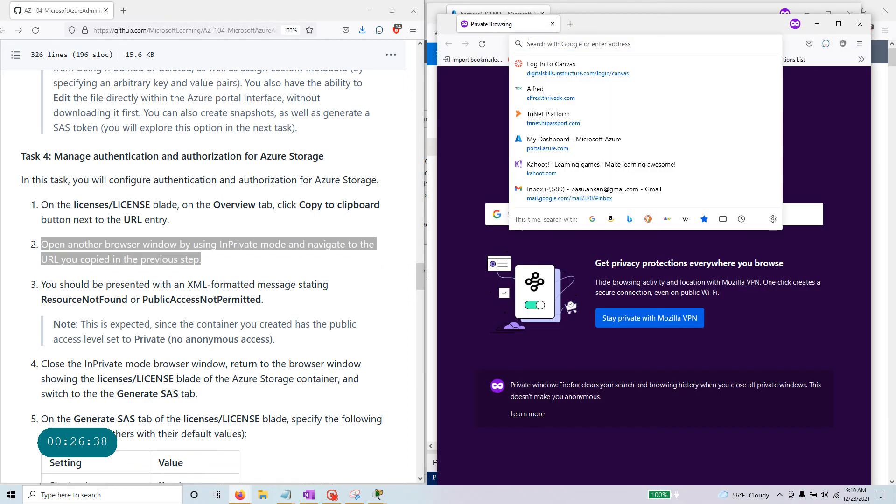
key("ctrl+v")
key("Return")
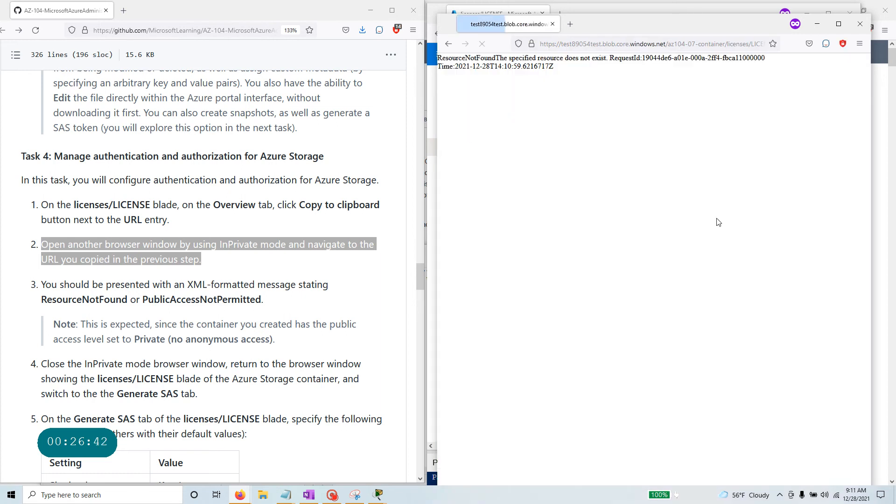
Confirm the ResourceNotFound error matches the lab's expected result, then close the private window.
left_click_drag(569, 69, 432, 65)
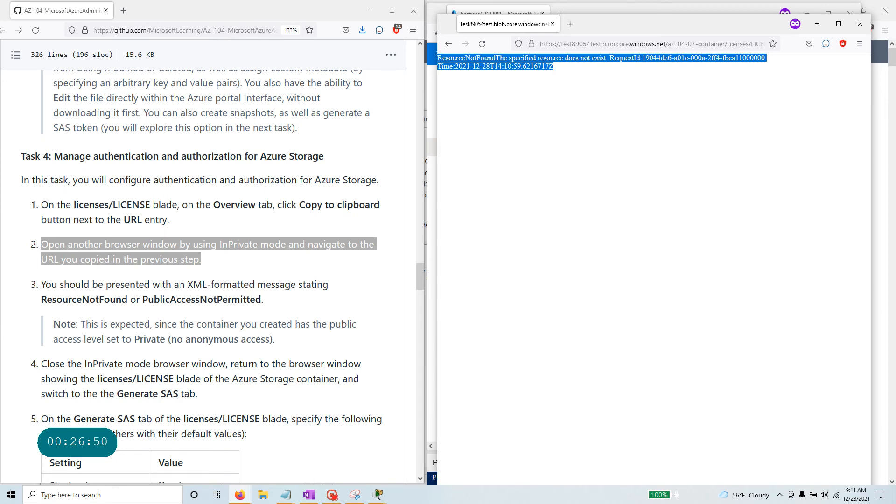
left_click_drag(187, 285, 327, 300)
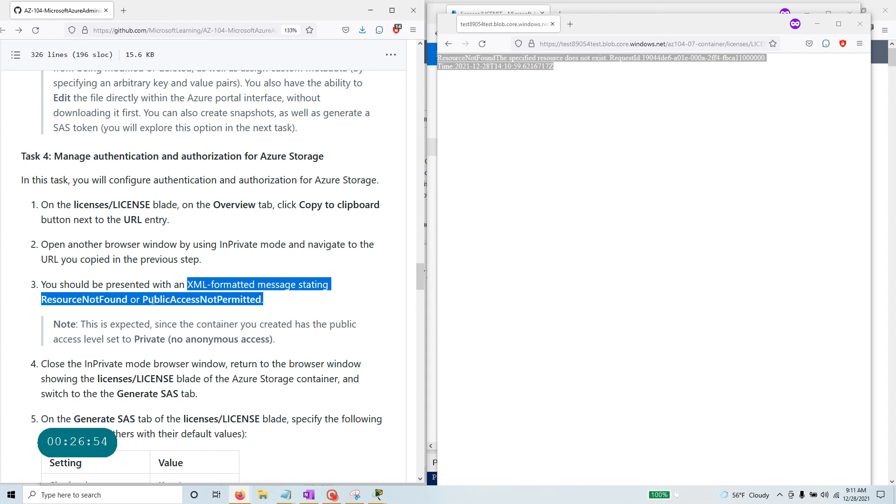
left_click_drag(81, 324, 276, 340)
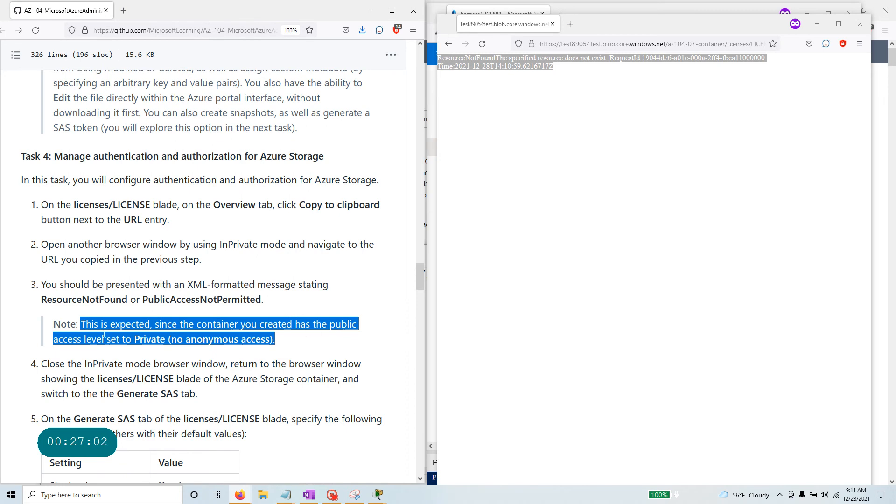
left_click_drag(135, 340, 302, 348)
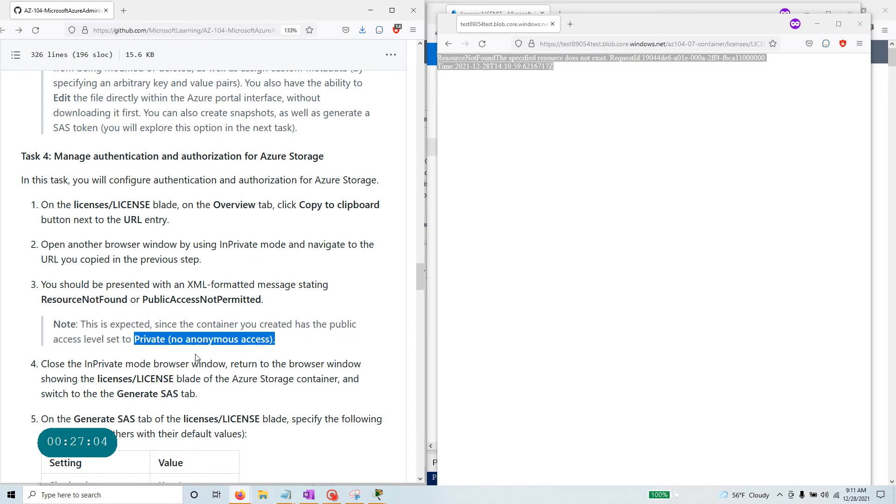
scroll(275, 350, "down", 4)
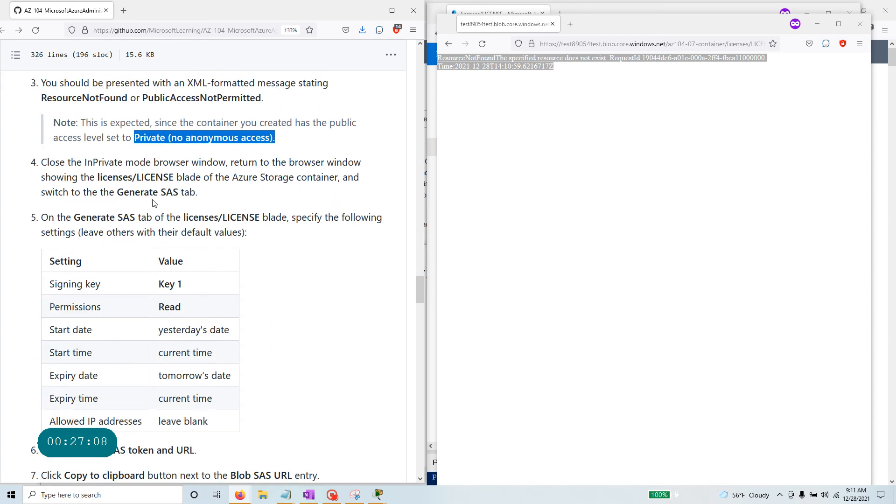
left_click(552, 23)
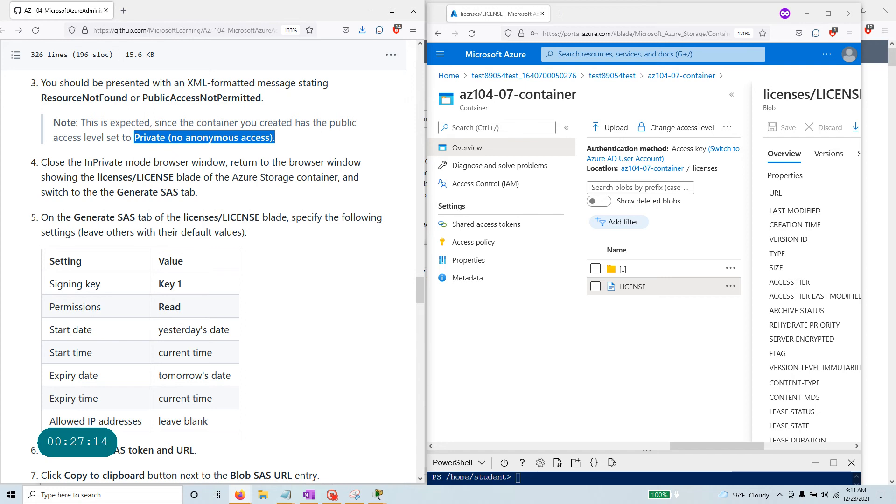
From the test89054test storage account, open Containers > az104-07-container > licenses > LICENSE and its Generate SAS tab.
left_click_drag(226, 162, 387, 192)
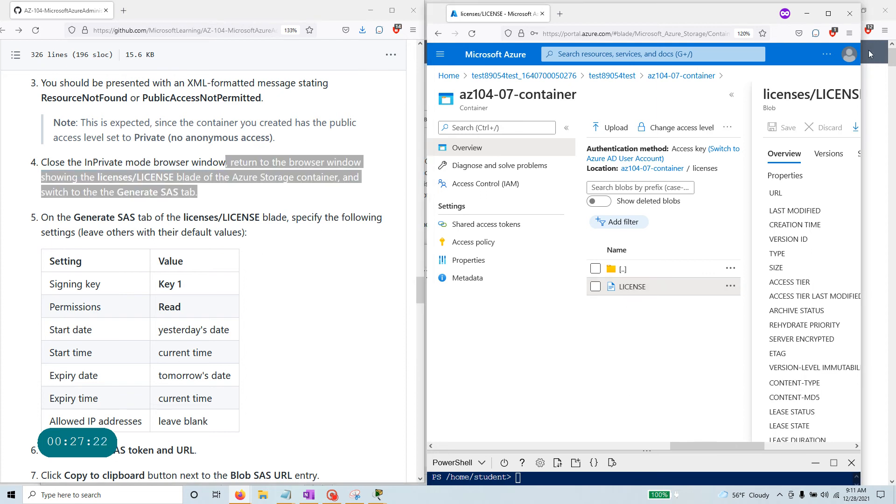
left_click(829, 13)
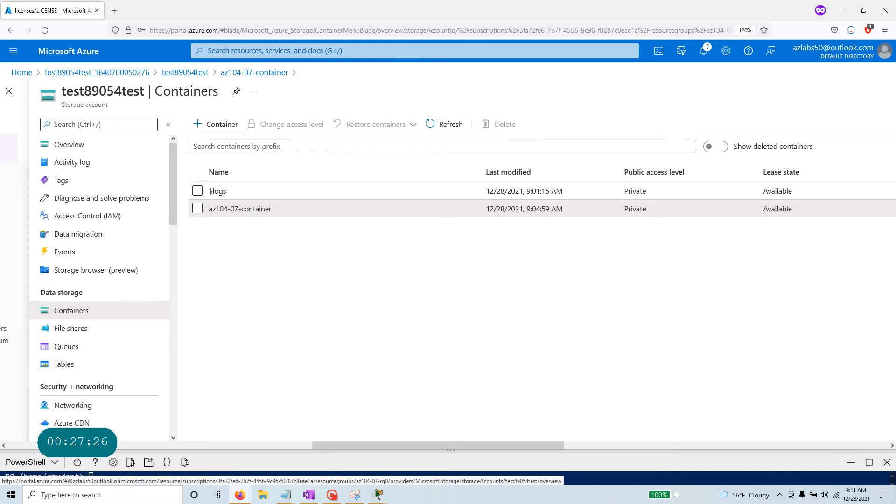
left_click(69, 144)
left_click(60, 312)
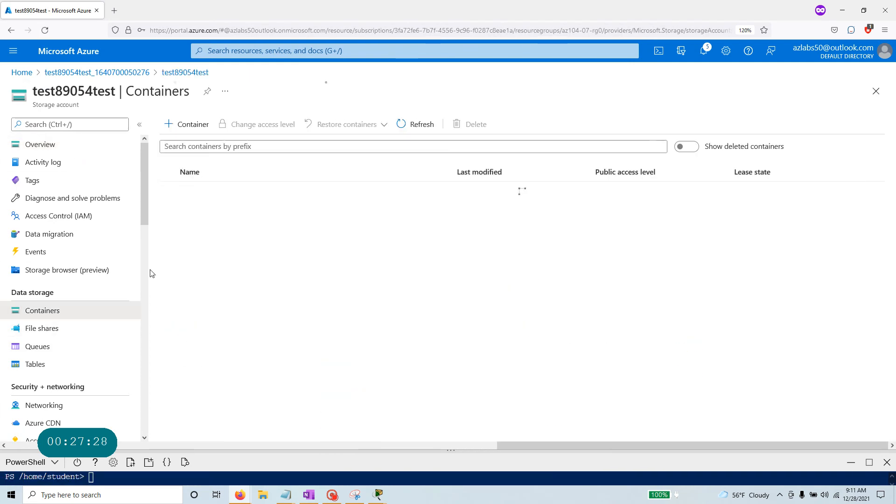
left_click(211, 212)
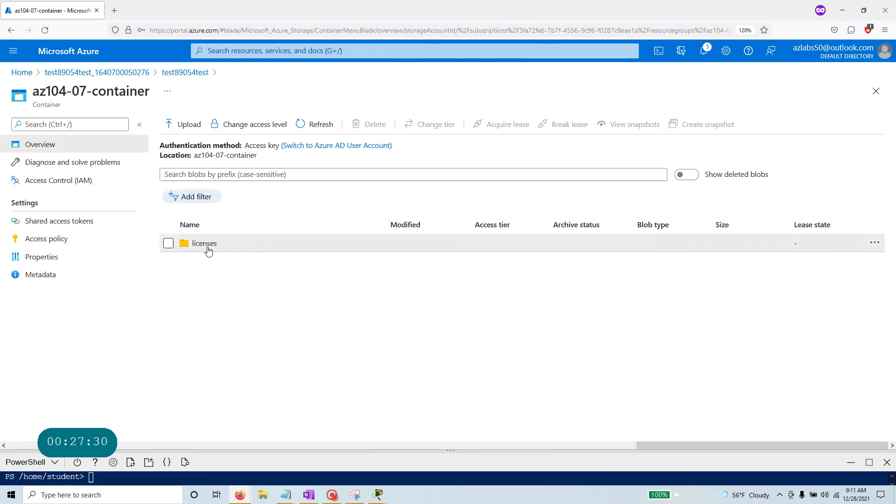
left_click(205, 247)
left_click(205, 263)
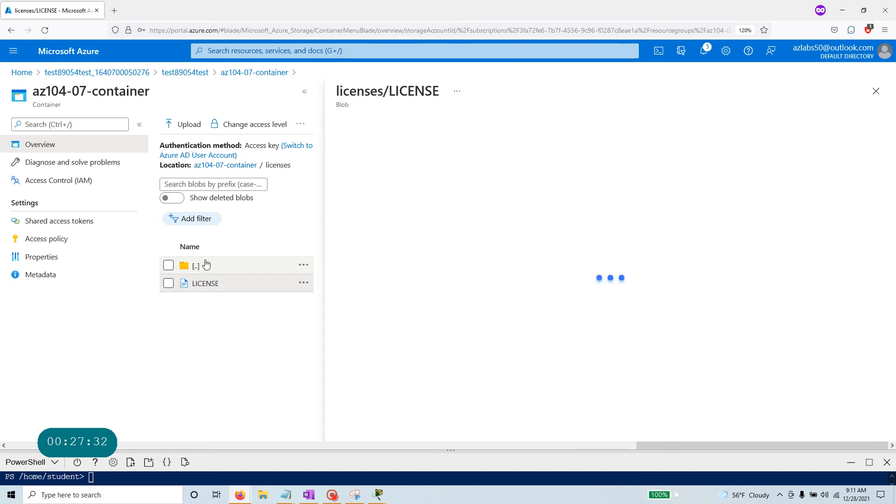
scroll(522, 274, "down", 5)
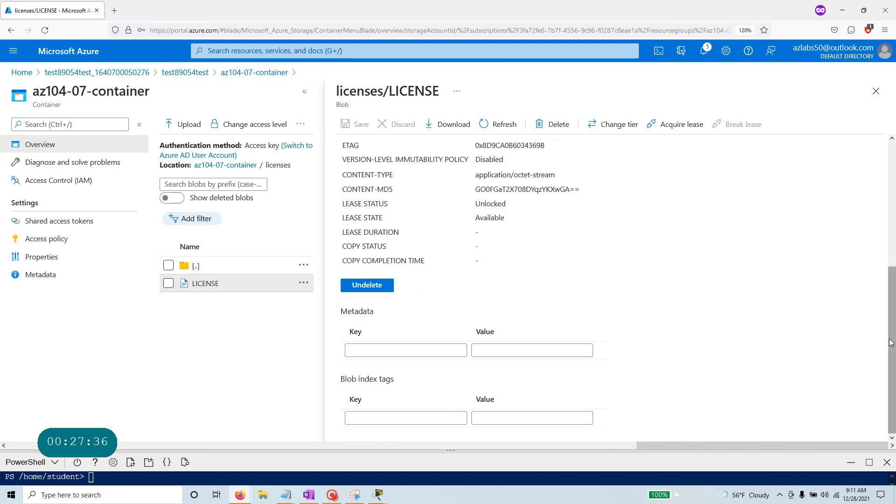
scroll(558, 314, "up", 5)
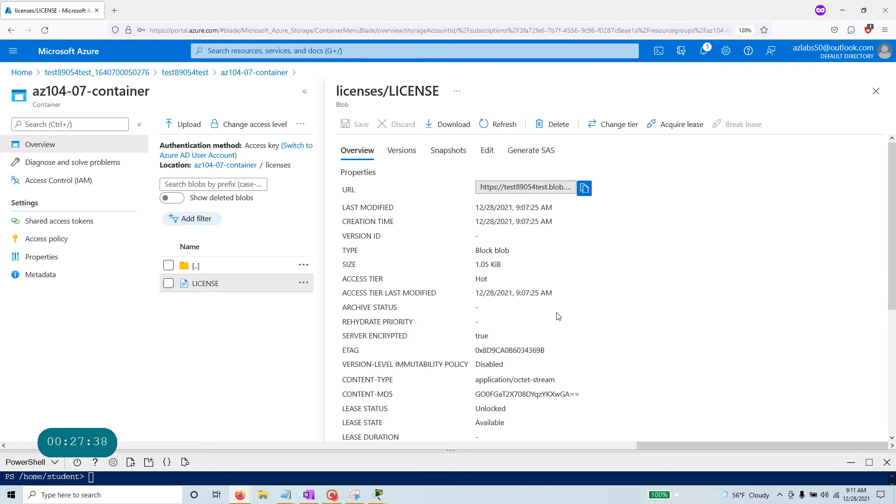
left_click(535, 151)
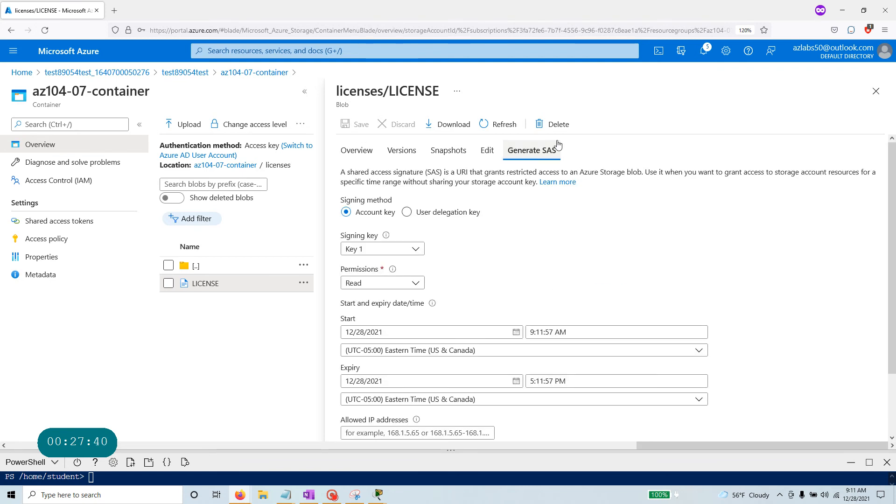
Keep Key 1 as the signing key and only Read in the SAS permissions.
key("alt+Tab")
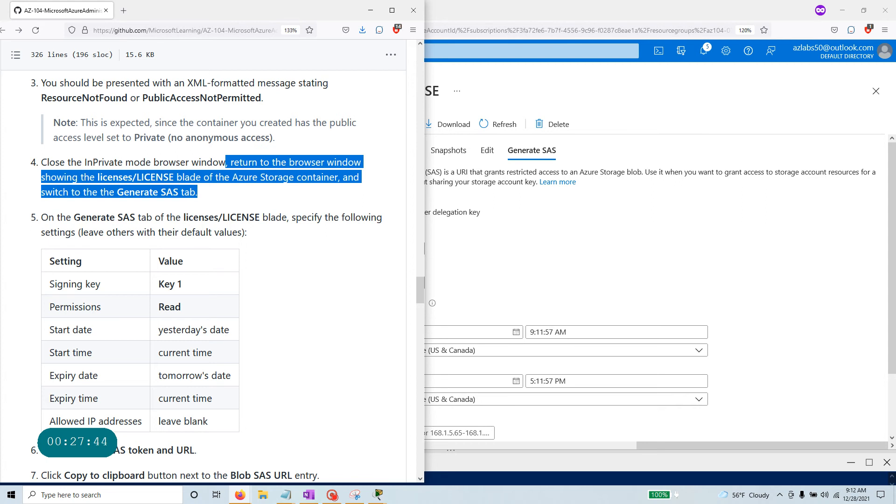
left_click_drag(71, 217, 378, 241)
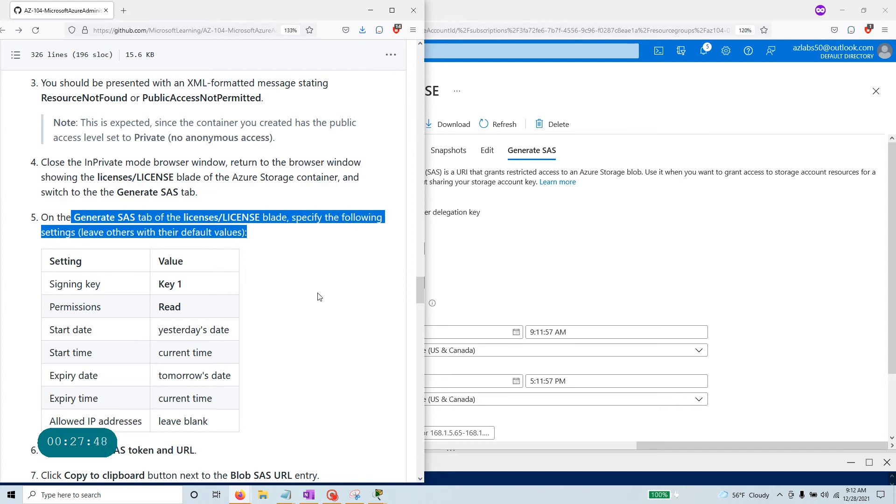
scroll(318, 297, "down", 4)
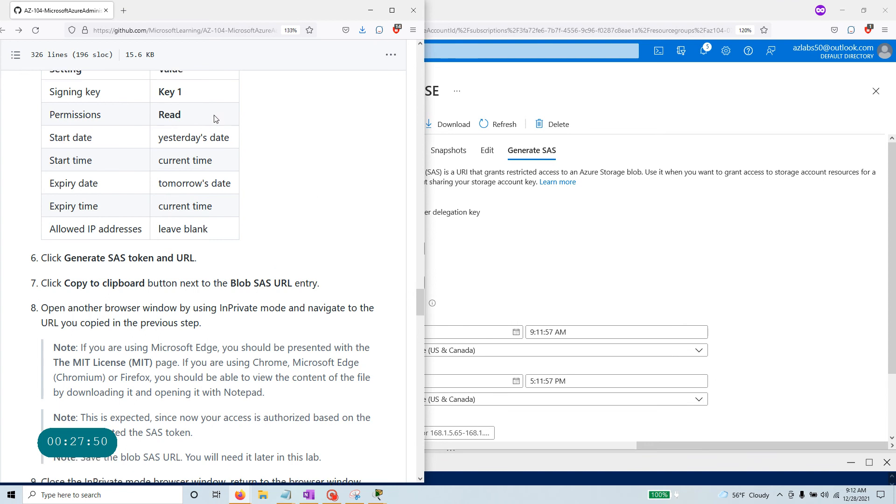
scroll(214, 119, "up", 1)
left_click(739, 257)
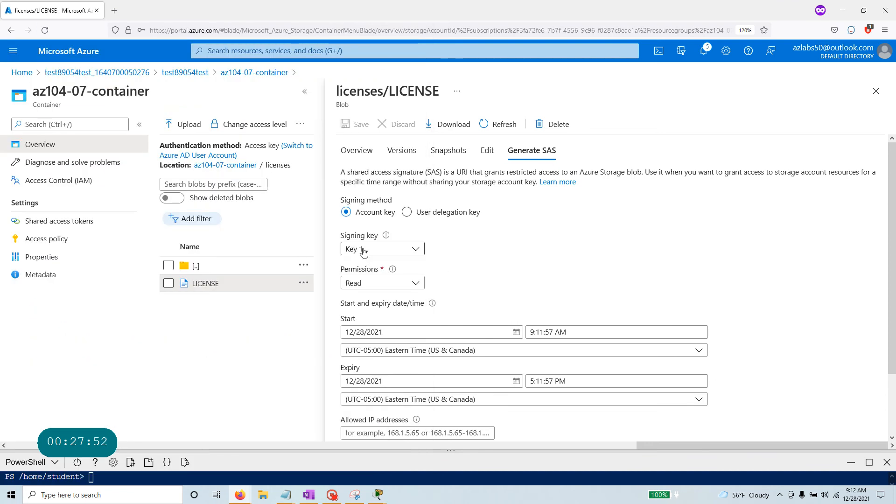
key("alt+Tab")
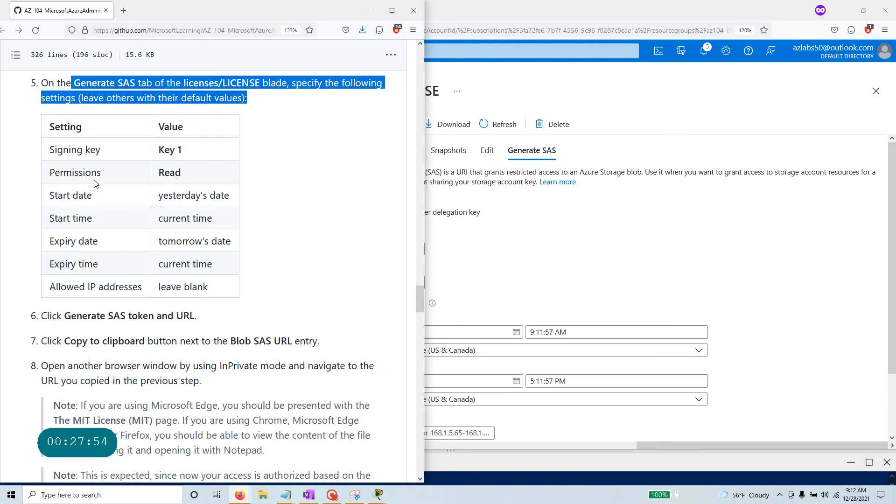
double_click(169, 172)
key("alt+Tab")
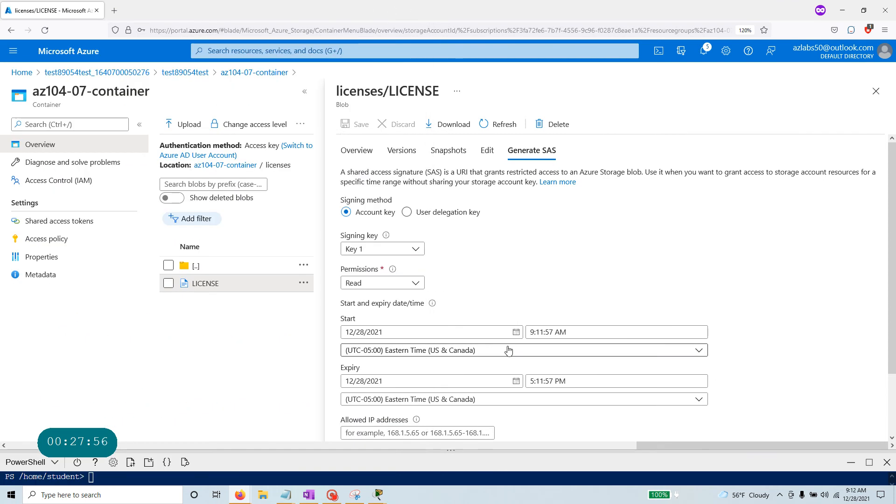
left_click(383, 283)
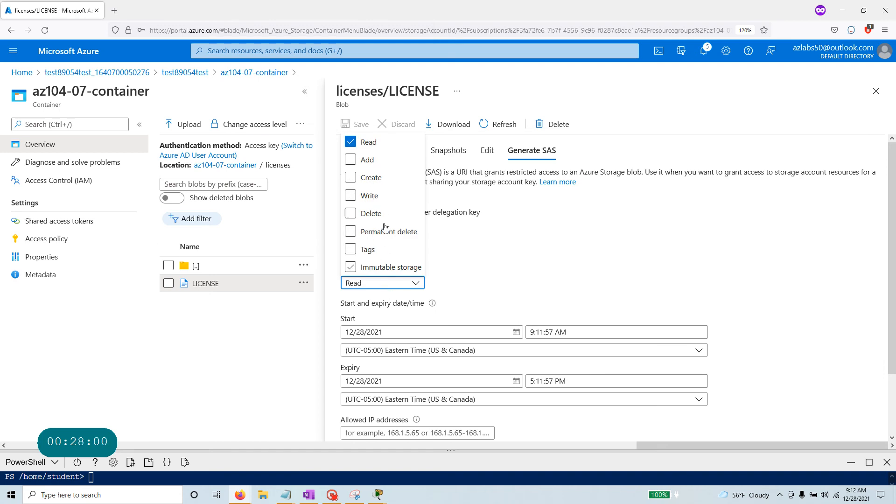
left_click(501, 261)
Set the SAS start date to 12/27/2021 and the expiry date to 12/29/2021.
key("alt+Tab")
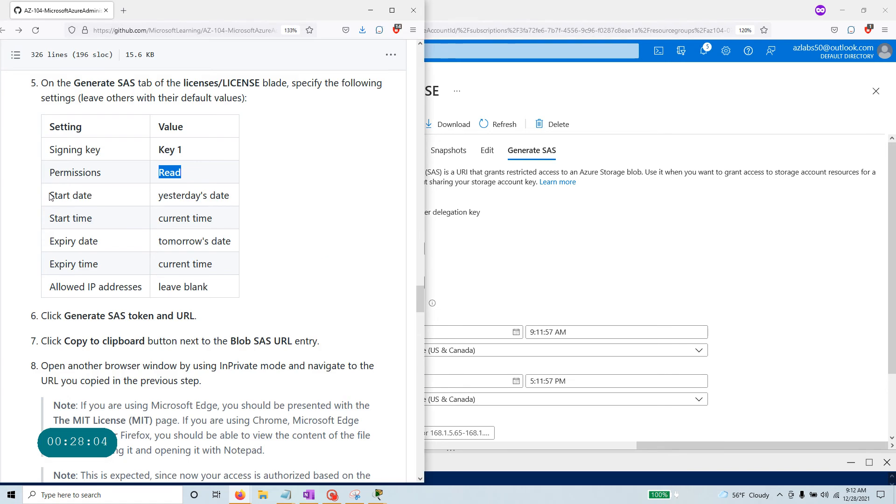
key("alt+Tab")
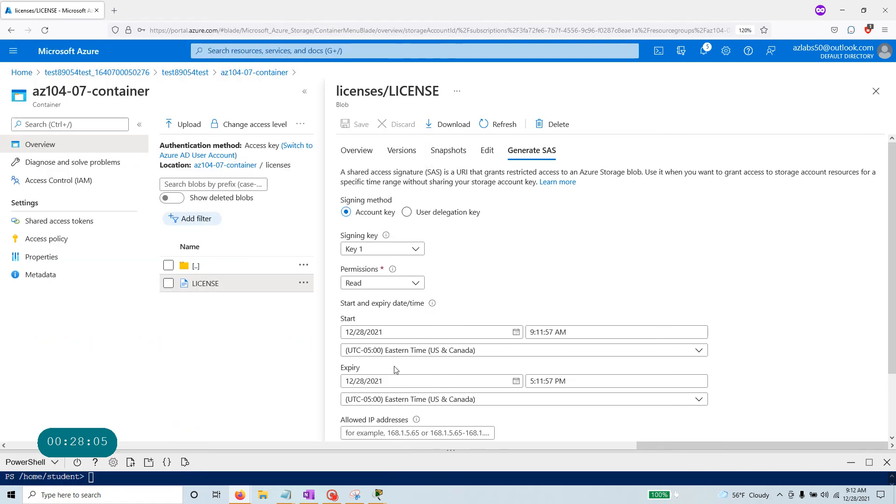
left_click(516, 333)
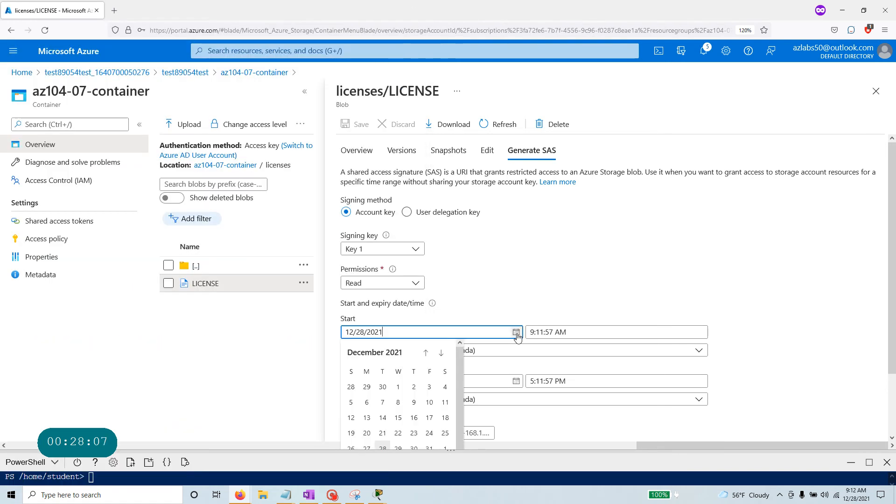
left_click(368, 449)
key("alt+Tab")
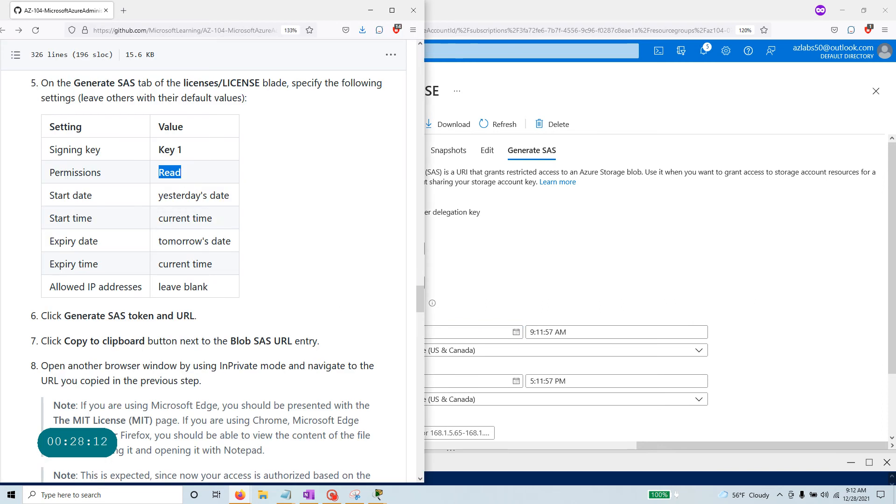
key("alt+Tab")
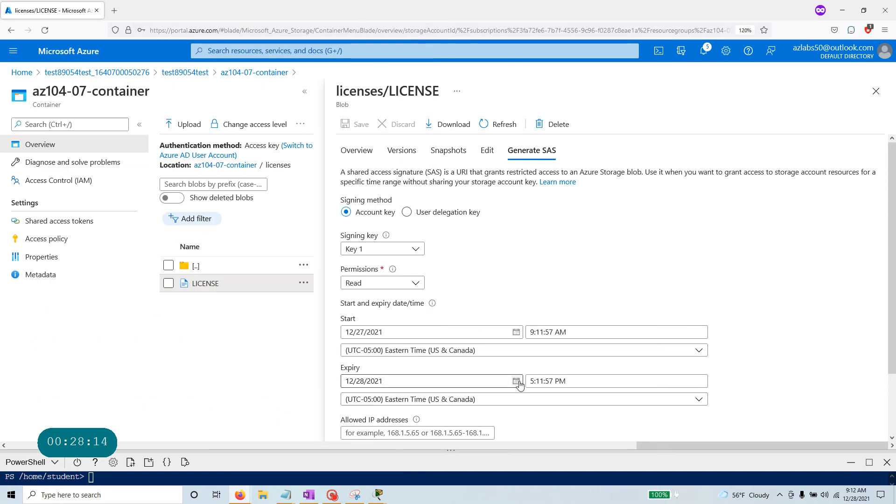
left_click(516, 382)
left_click(402, 348)
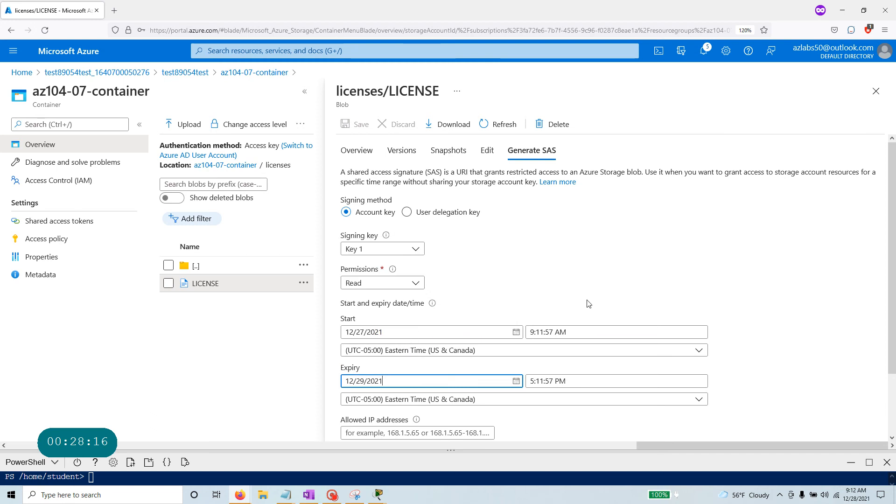
Check the Allowed IP addresses field against the lab instructions.
key("alt+Tab")
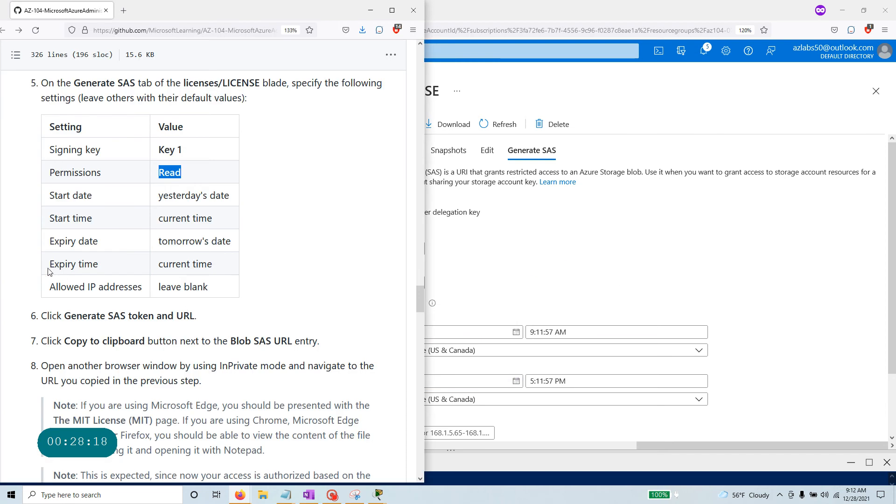
key("alt+Tab")
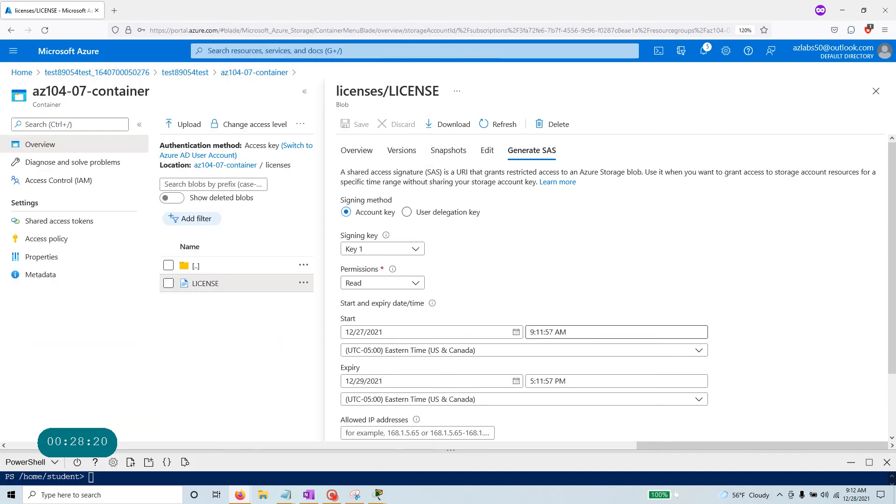
left_click(426, 433)
key("alt+Tab")
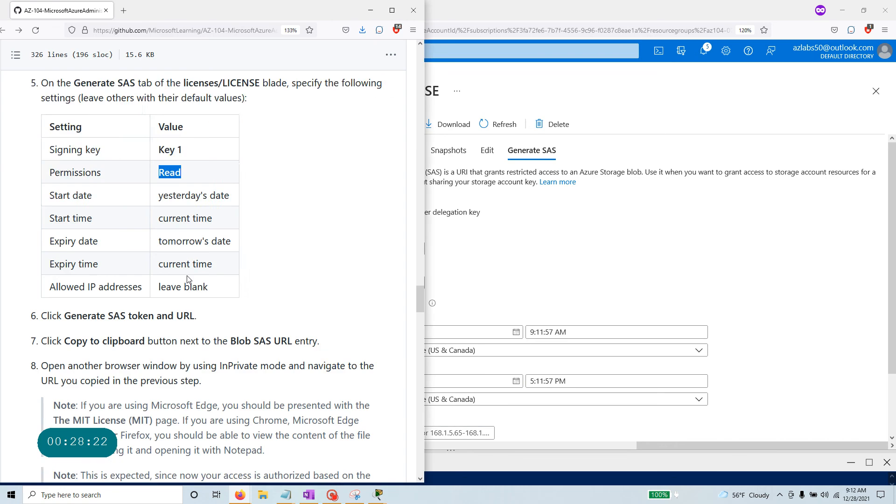
scroll(215, 243, "down", 3)
key("alt+Tab")
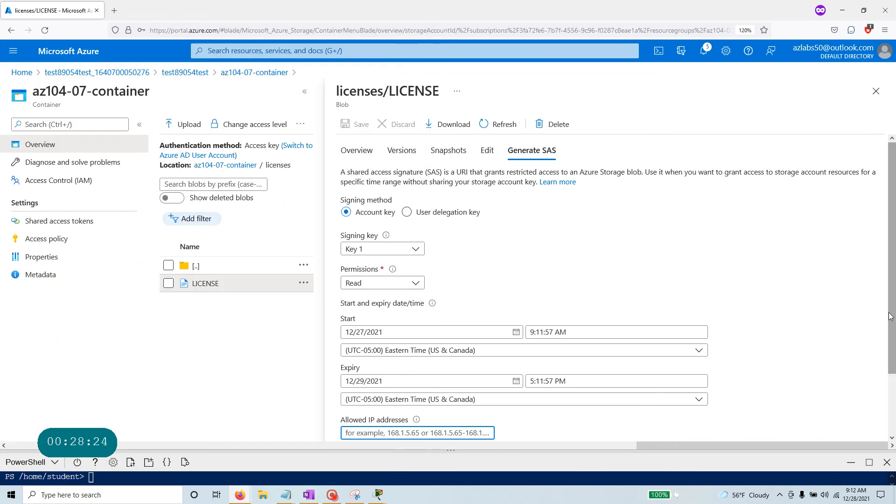
scroll(892, 317, "down", 2)
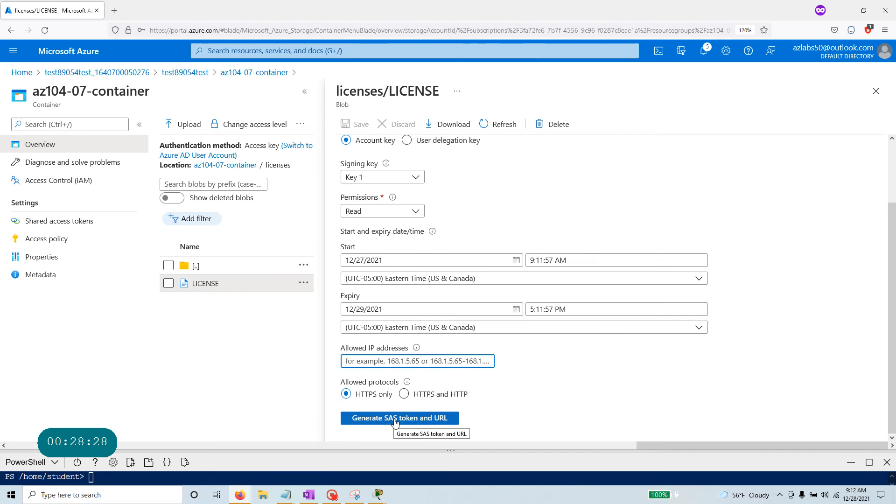
Generate the LICENSE blob's SAS token and URL, then copy the Blob SAS URL to the clipboard.
left_click(394, 419)
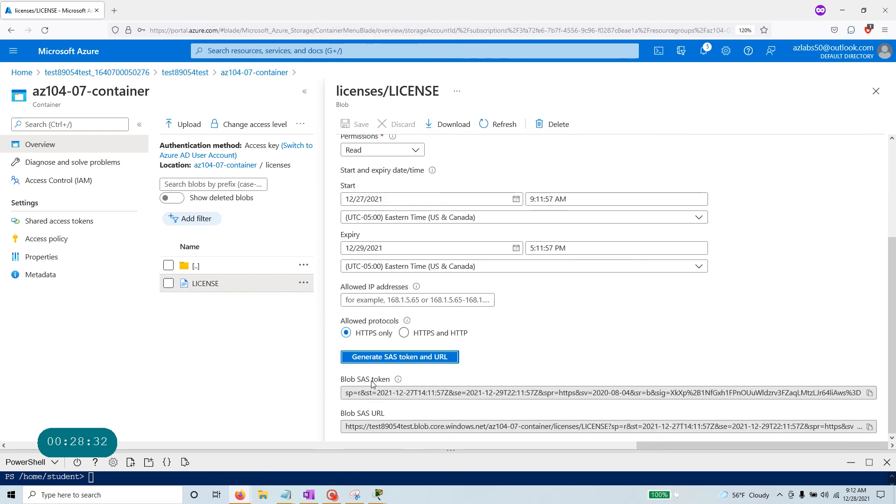
key("alt+Tab")
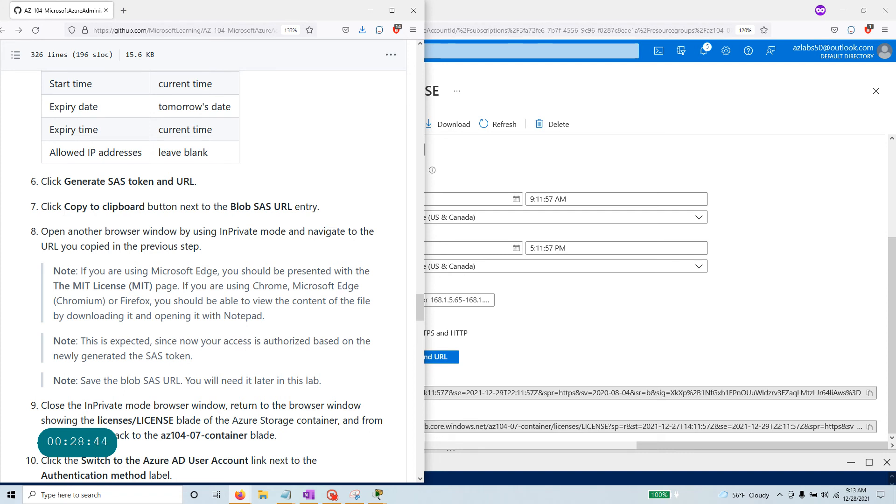
left_click(567, 383)
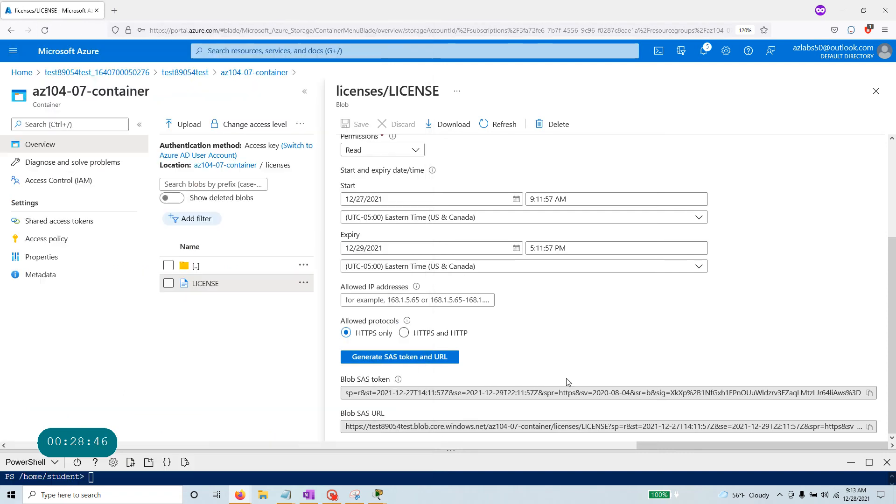
left_click_drag(340, 414, 385, 414)
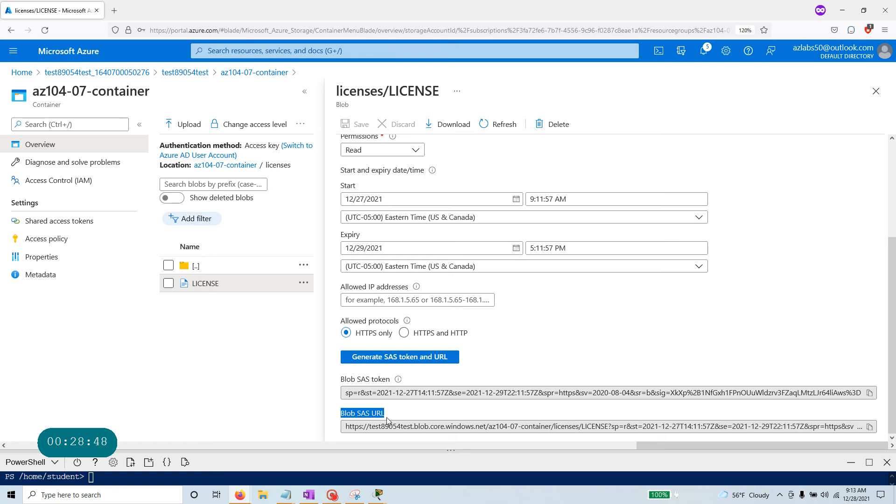
left_click(872, 428)
key("alt+Tab")
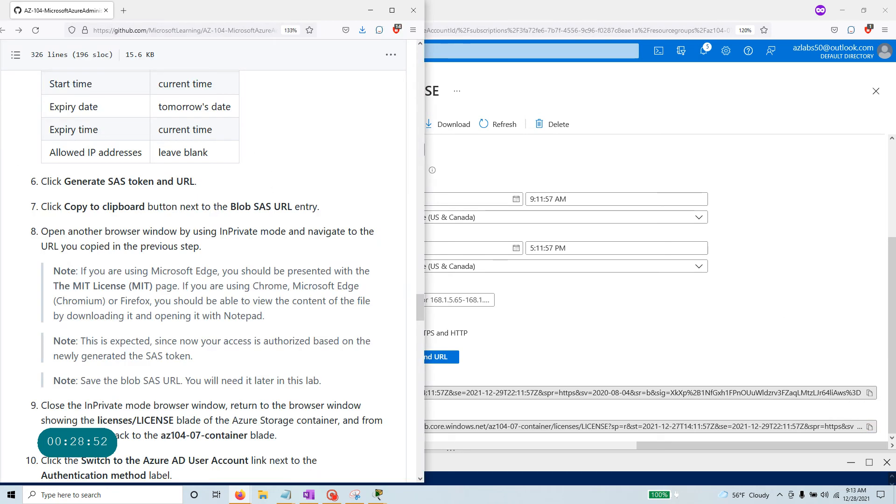
left_click_drag(204, 252, 39, 231)
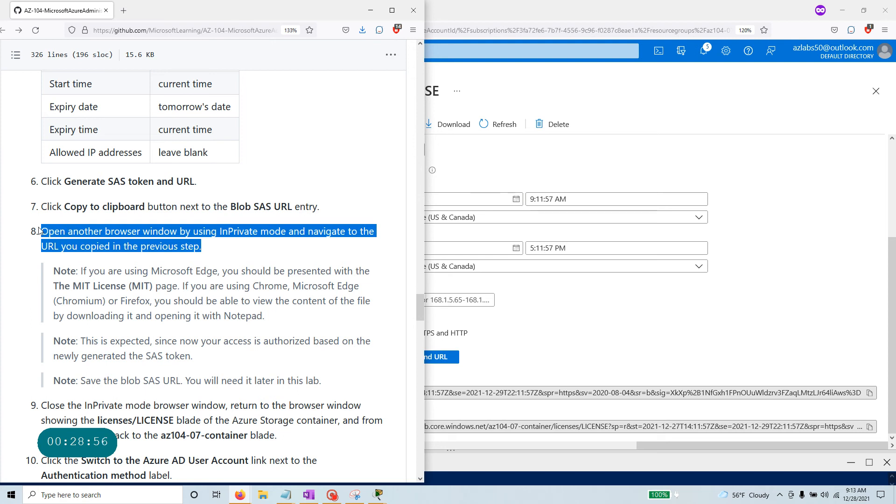
Paste the Blob SAS URL into a new private window, save the LICENSE download and check Downloads.
left_click(739, 91)
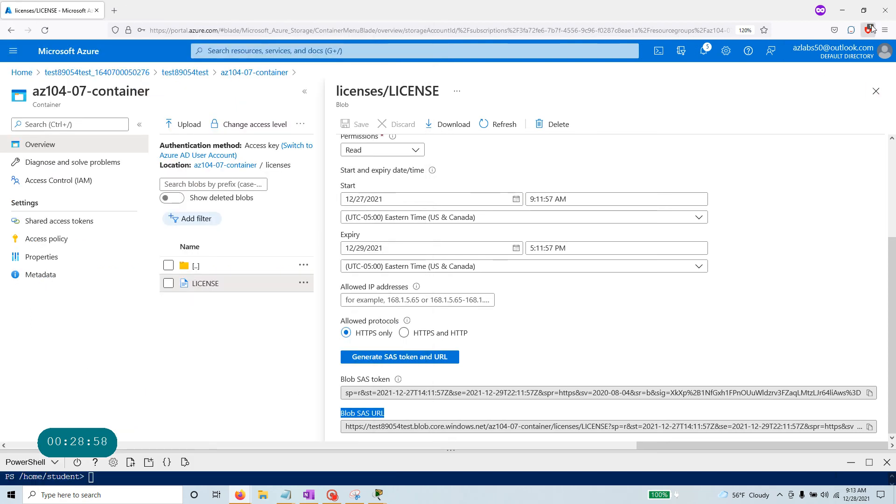
left_click(886, 30)
left_click(823, 101)
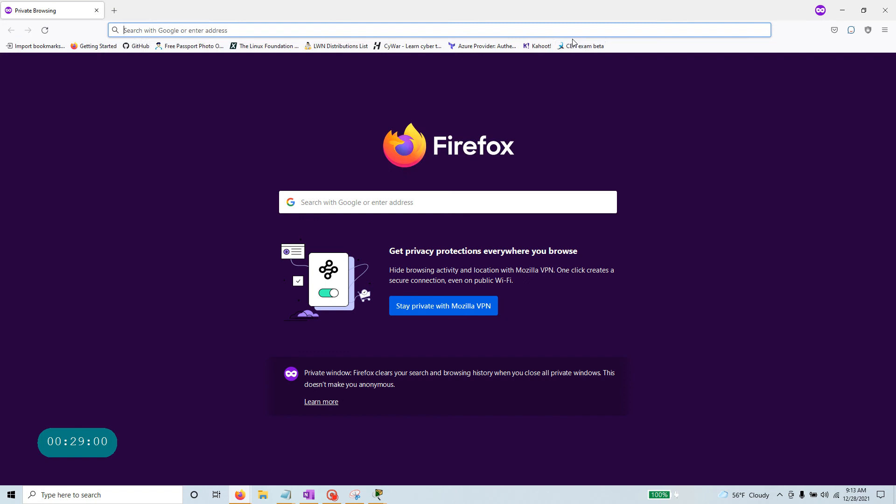
key("ctrl+v")
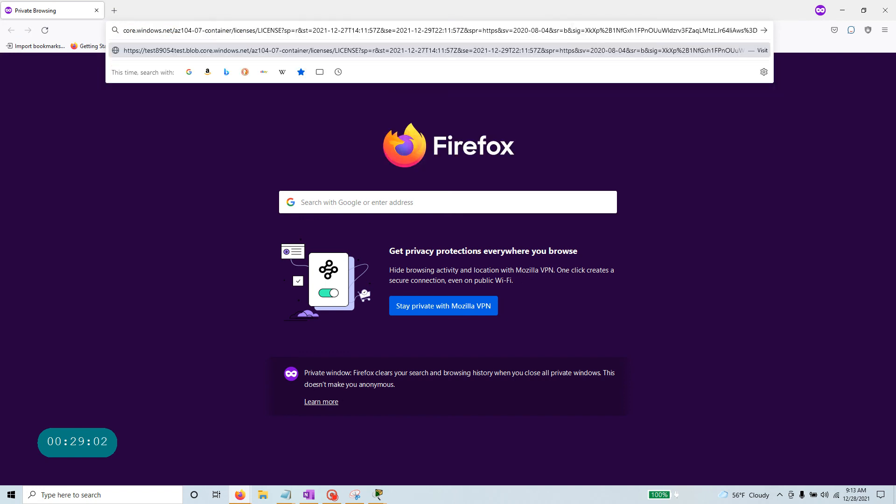
key("Return")
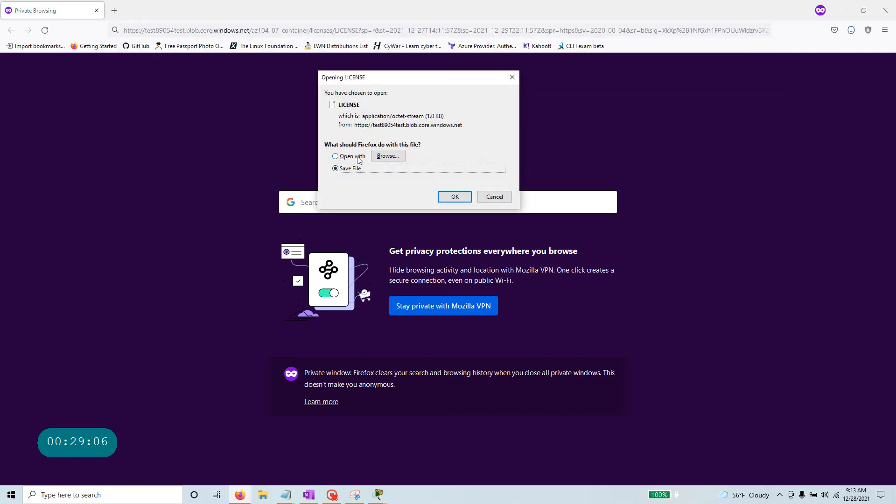
left_click(455, 196)
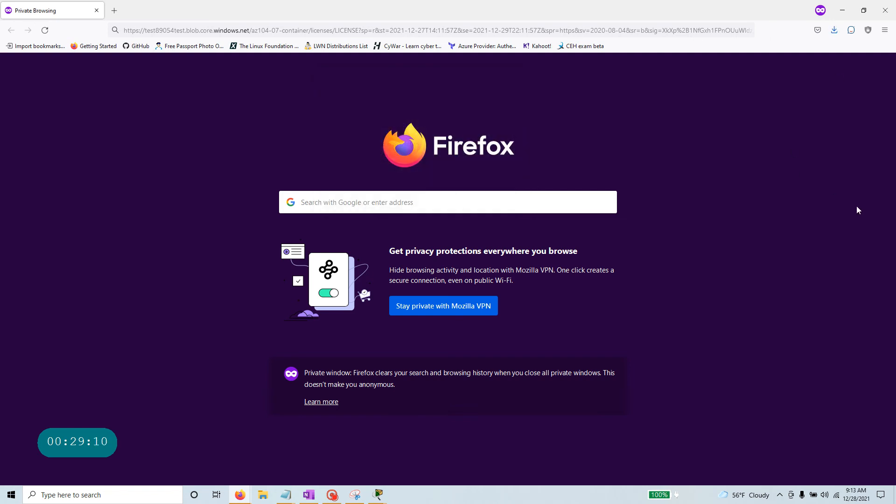
left_click(834, 30)
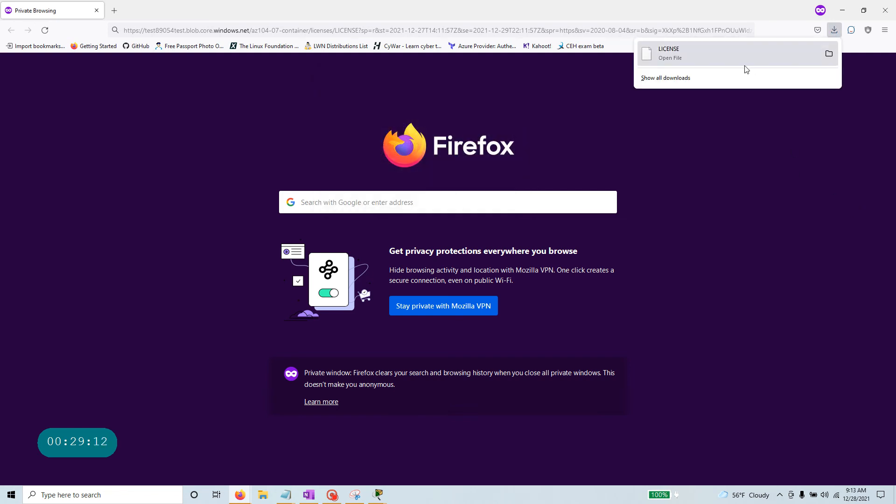
left_click(842, 10)
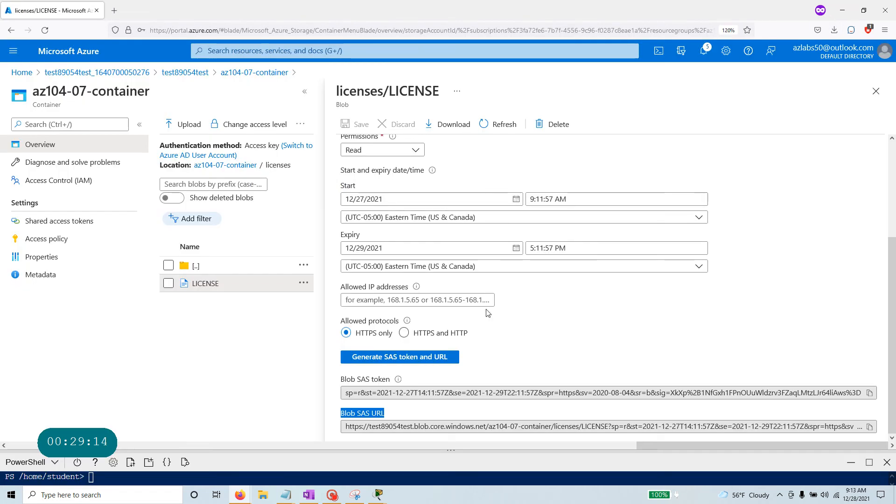
Read the step 8 notes on the MIT License and SAS token authorization, then bring the Notepad note forward.
key("alt+Tab")
key("alt+Tab")
key("alt+Tab")
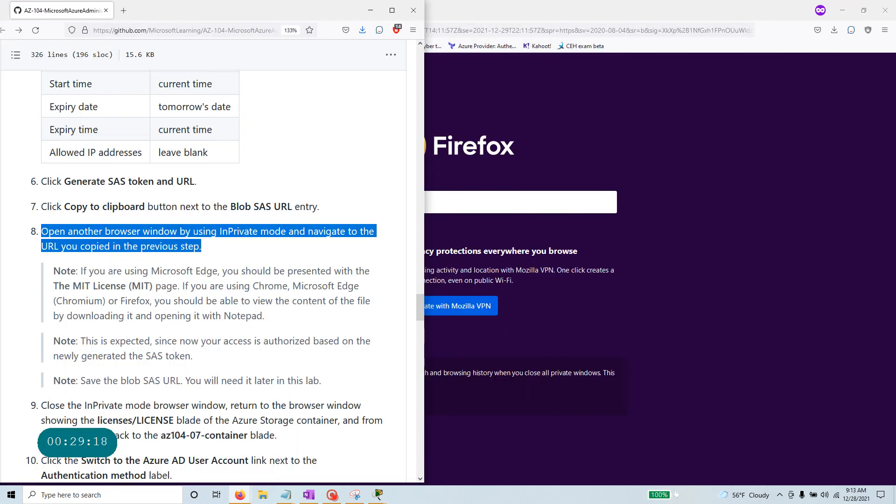
left_click_drag(80, 272, 268, 323)
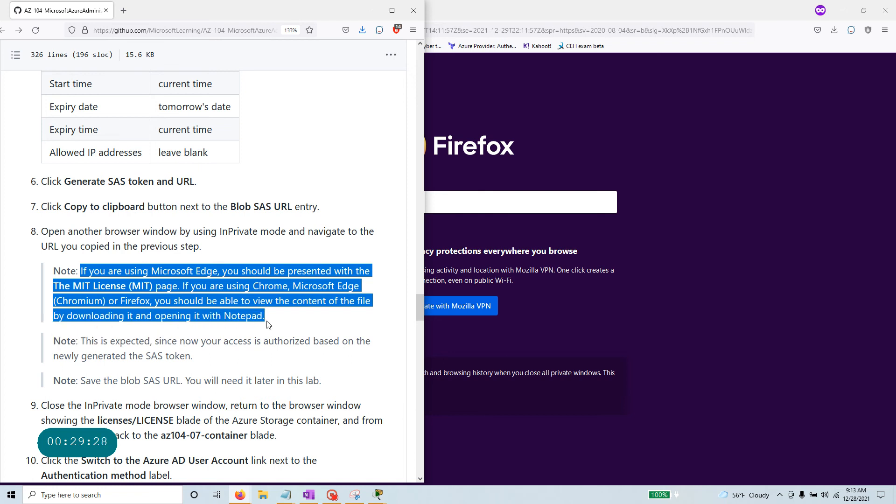
scroll(261, 362, "down", 2)
left_click_drag(204, 290, 35, 281)
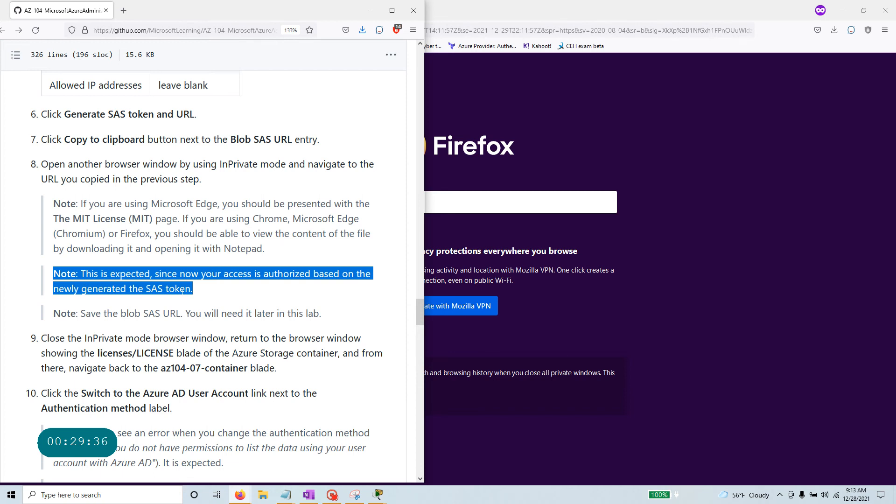
mouse_move(289, 496)
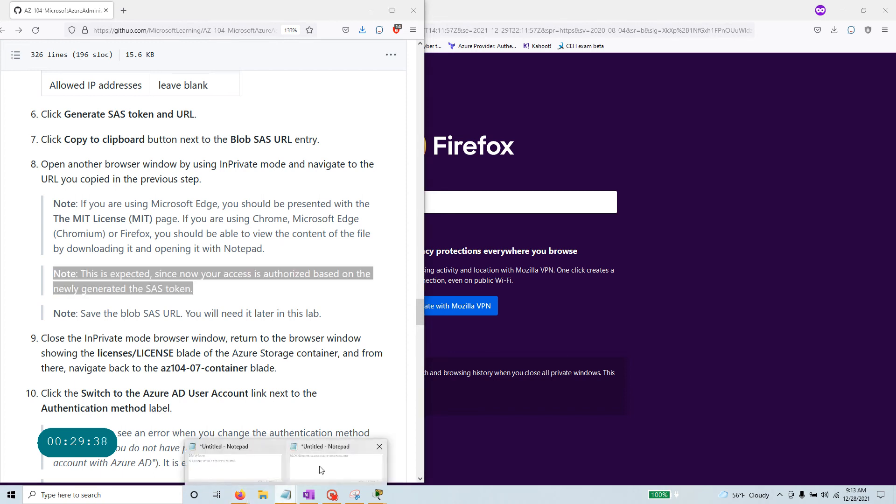
left_click(348, 467)
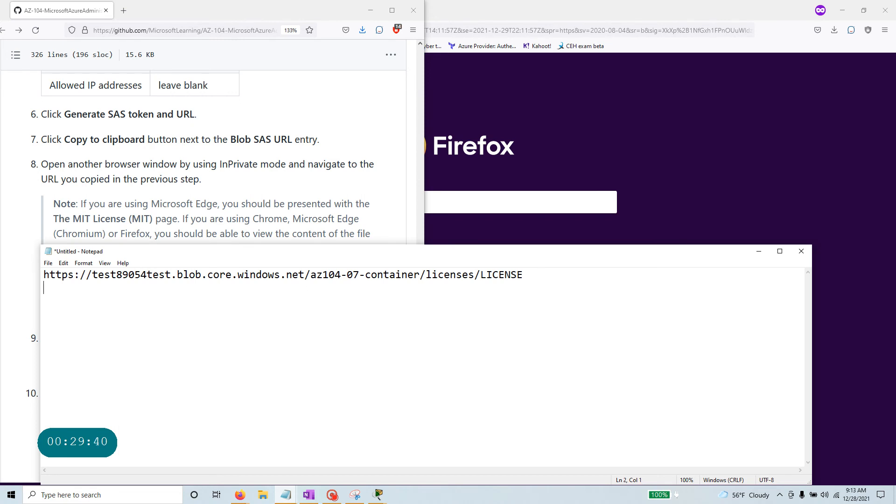
Paste the LICENSE blob SAS URL on line 2 and compare it with the plain blob URL.
key("ctrl+v")
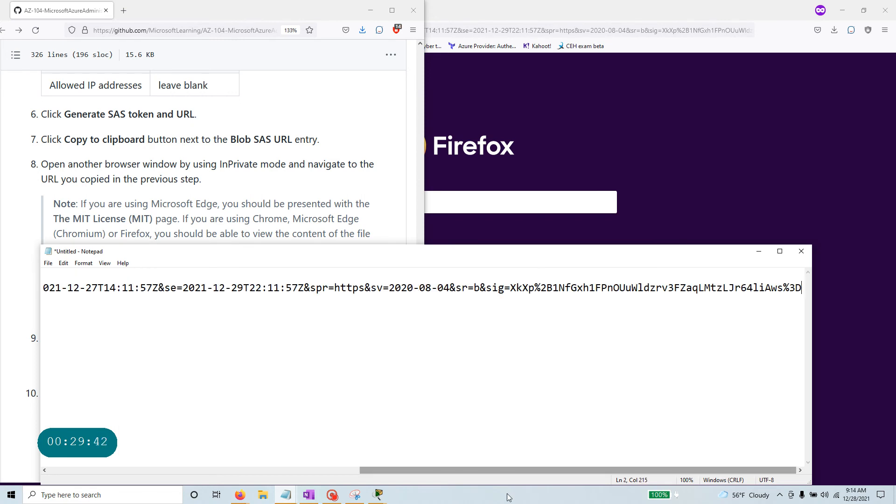
left_click_drag(503, 470, 197, 472)
left_click_drag(522, 275, 43, 274)
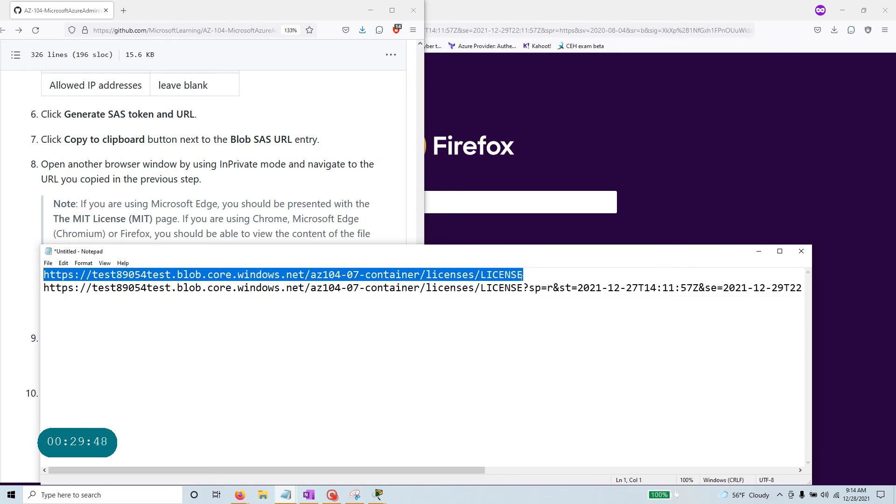
left_click_drag(529, 288, 790, 288)
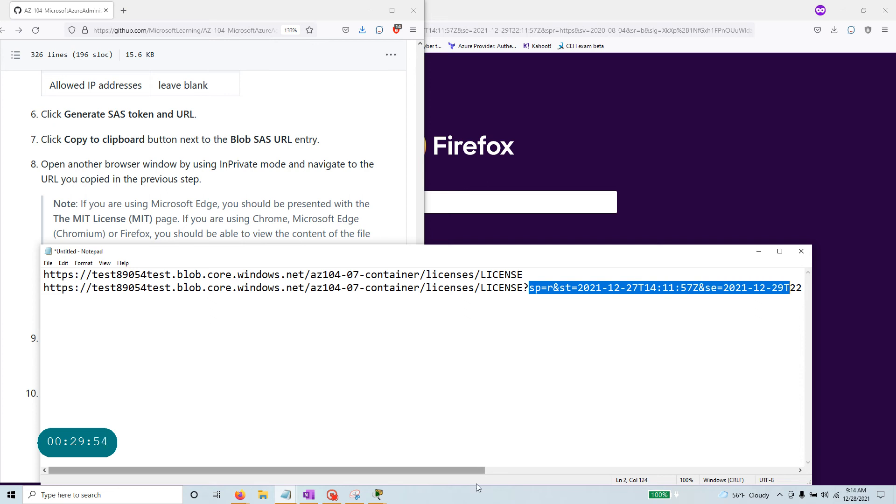
left_click_drag(466, 470, 555, 470)
Highlight the SAS URL's start date 2021-12-27, expiry 2021-12-29 and signature parts.
left_click_drag(429, 288, 492, 288)
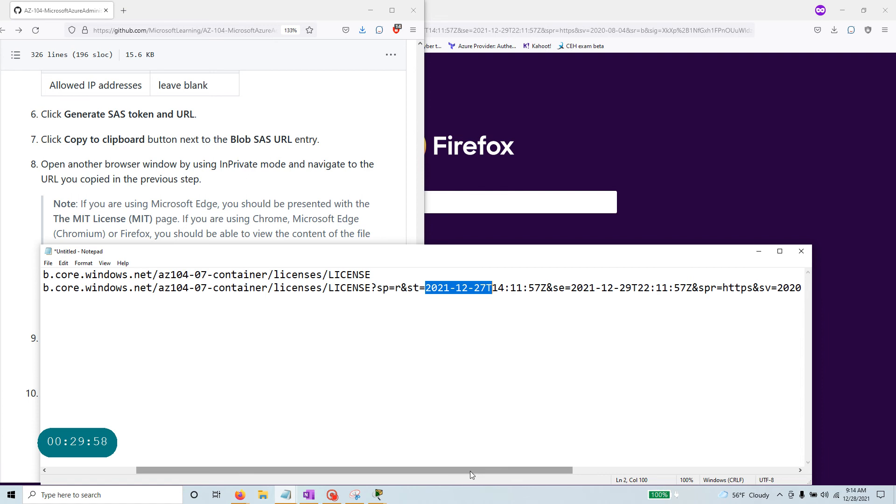
left_click_drag(475, 470, 540, 469)
left_click_drag(457, 288, 591, 288)
left_click(541, 288)
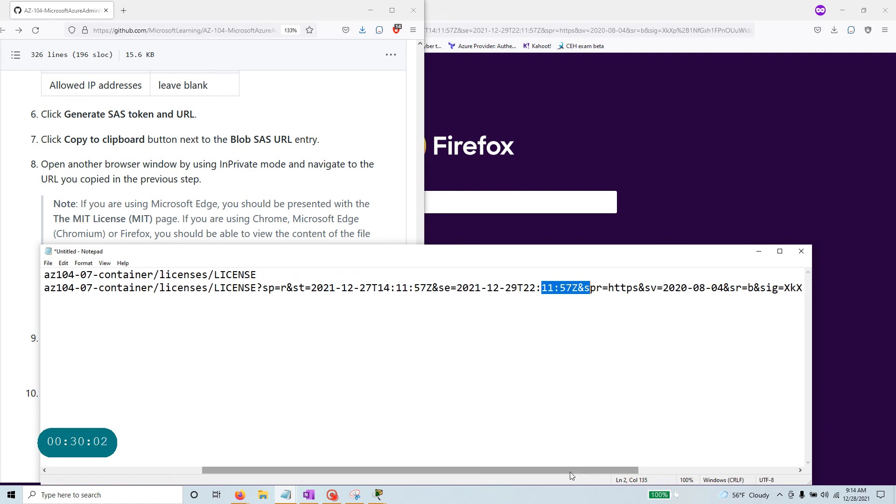
left_click_drag(570, 470, 728, 470)
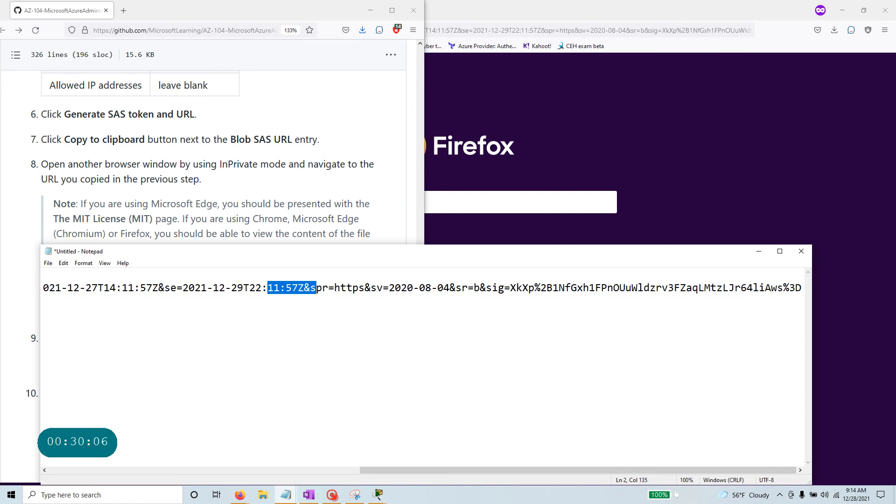
left_click_drag(510, 288, 886, 315)
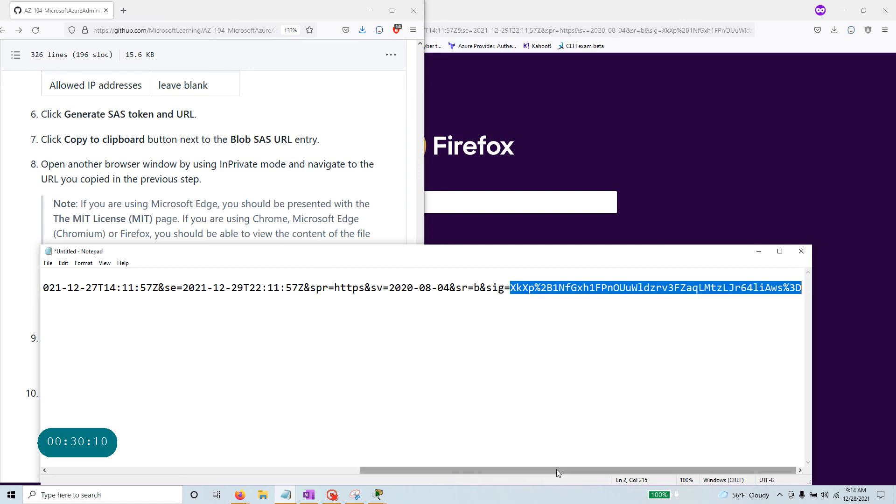
left_click_drag(556, 469, 246, 469)
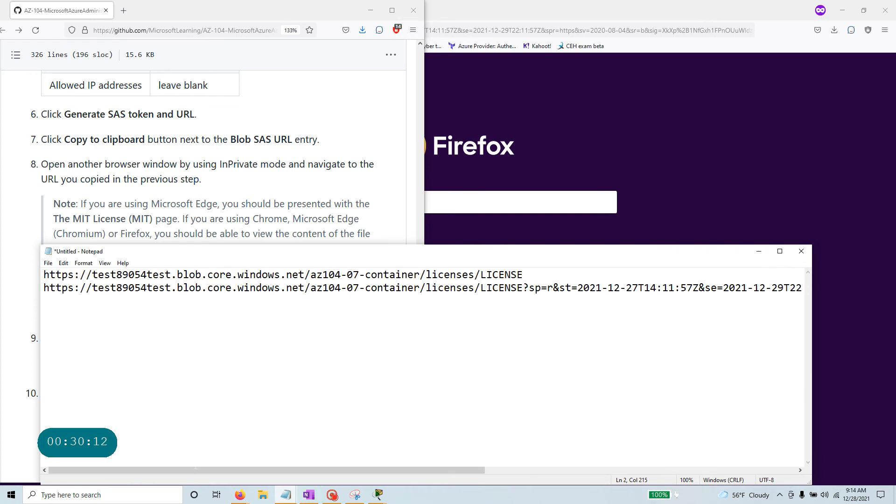
left_click(372, 146)
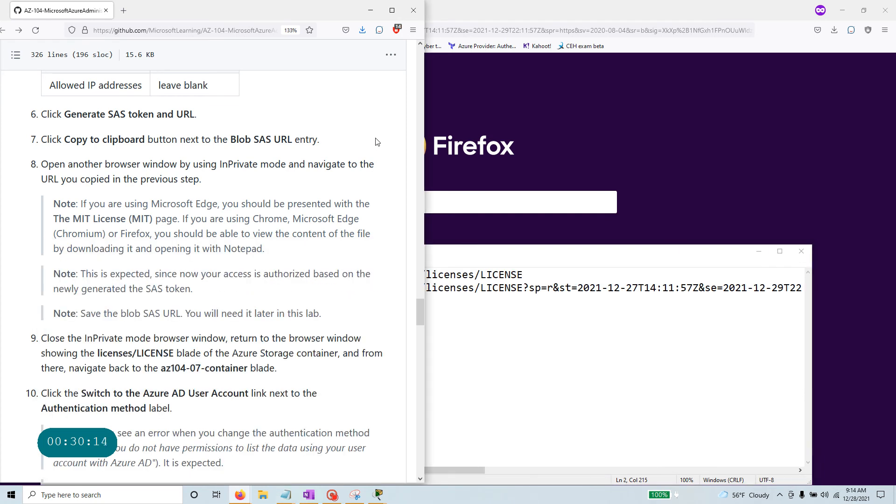
Close the private browsing window and review lab steps 8 and 9.
left_click(672, 12)
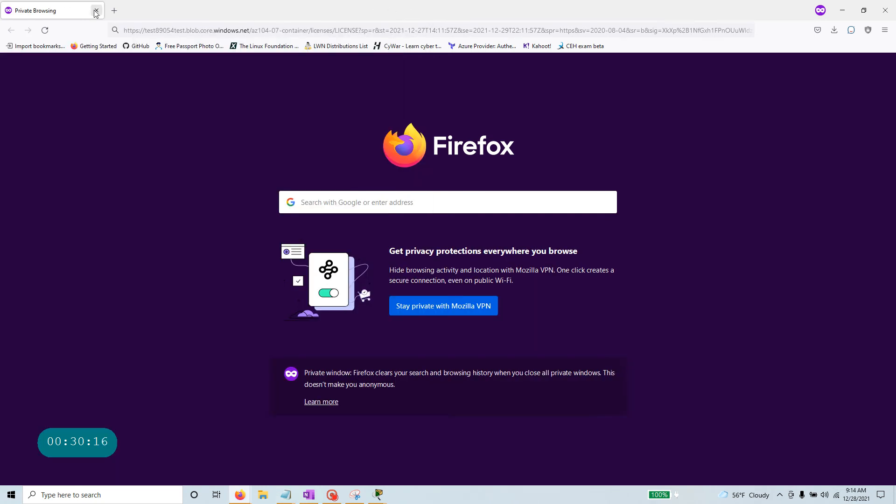
left_click(111, 11)
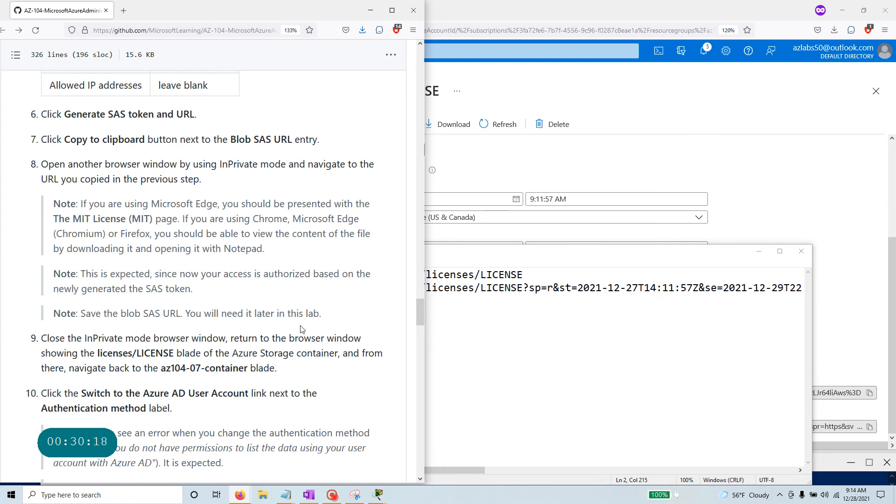
scroll(301, 329, "down", 3)
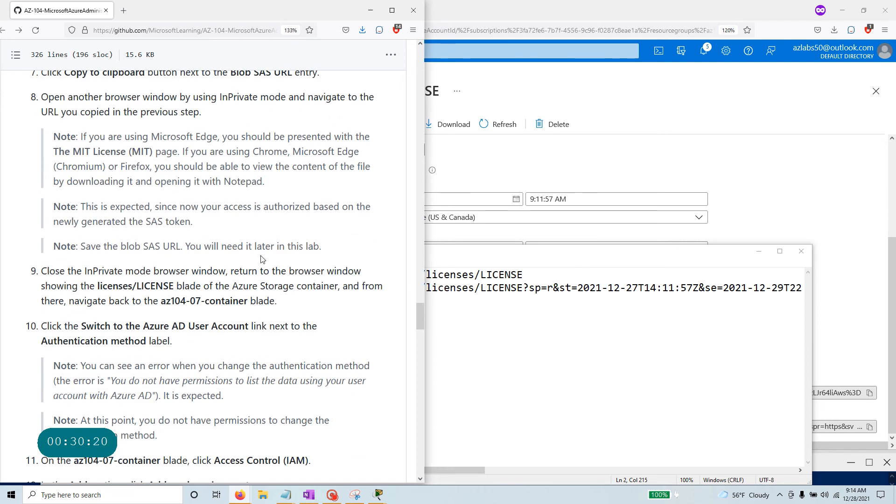
left_click_drag(325, 253, 21, 100)
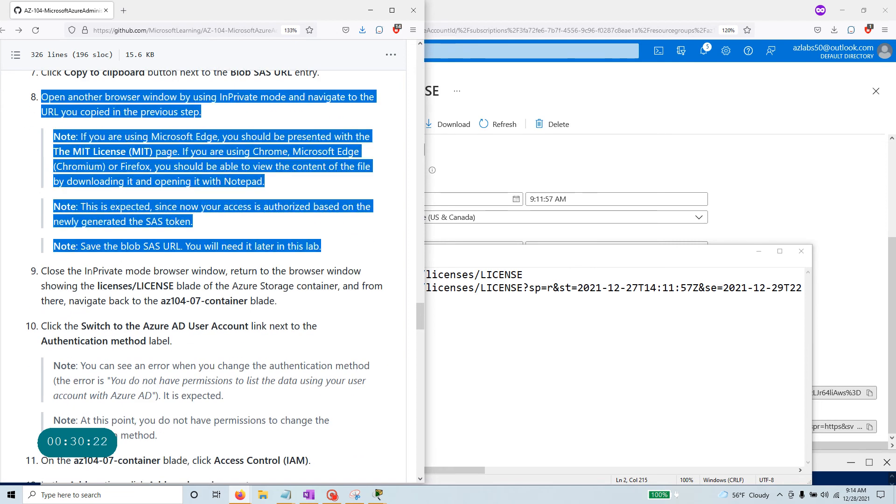
left_click_drag(40, 270, 283, 304)
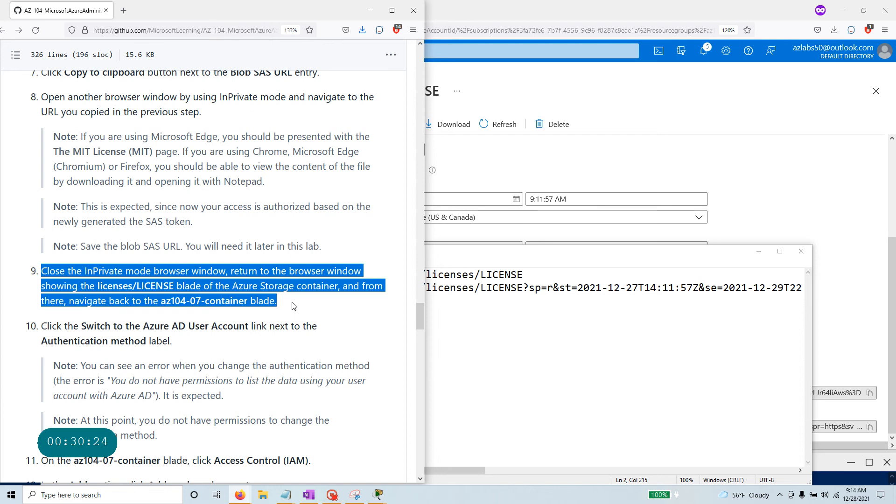
left_click(319, 312)
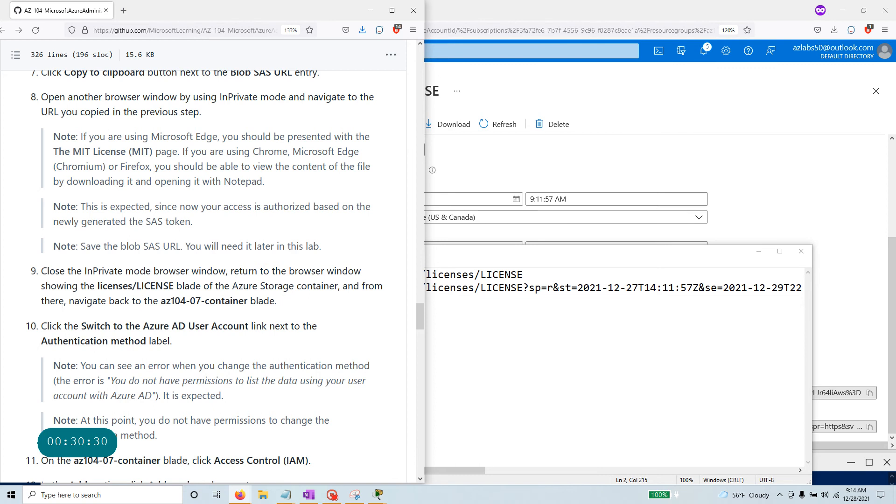
Close the LICENSE blob pane and reopen az104-07-container from the containers list.
left_click(759, 175)
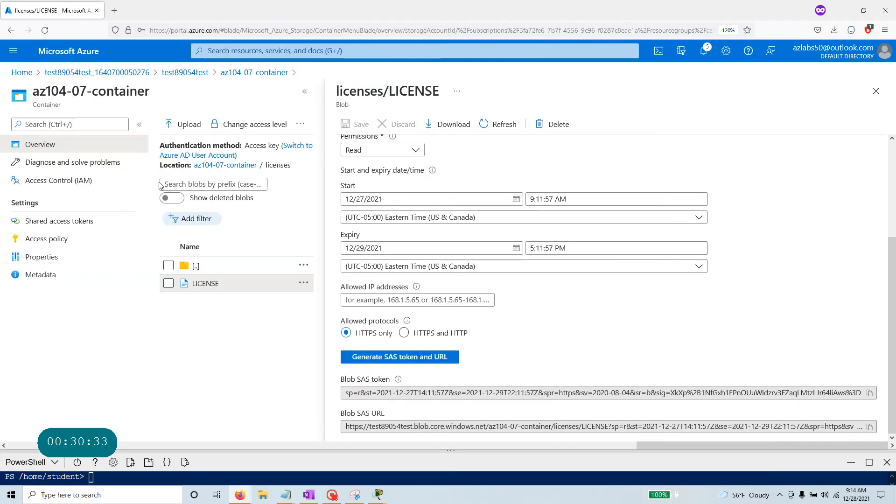
left_click(877, 92)
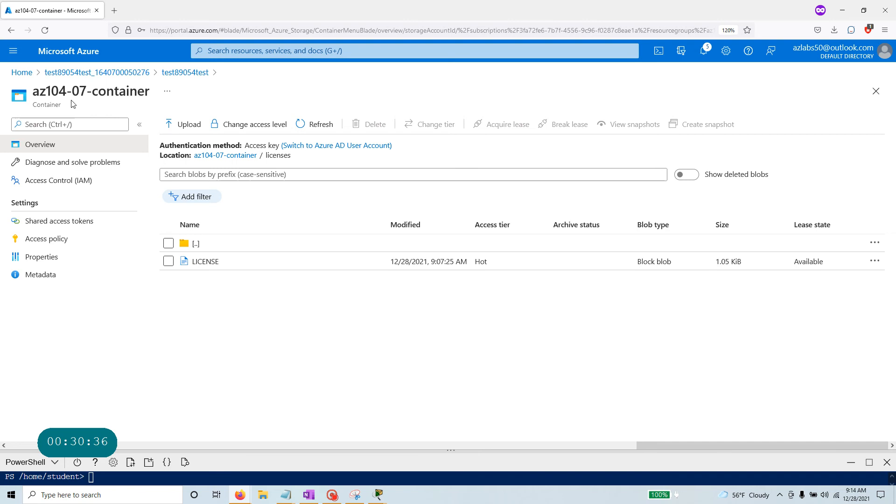
left_click(185, 73)
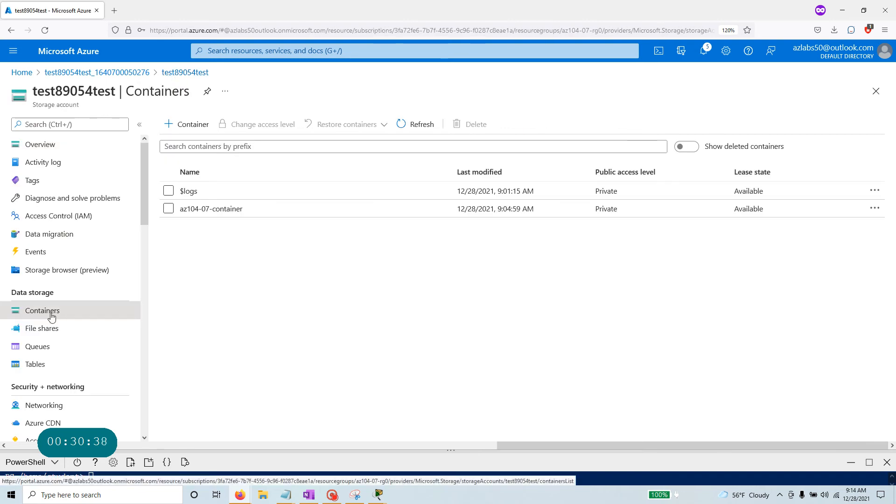
left_click(232, 210)
key("alt+Tab")
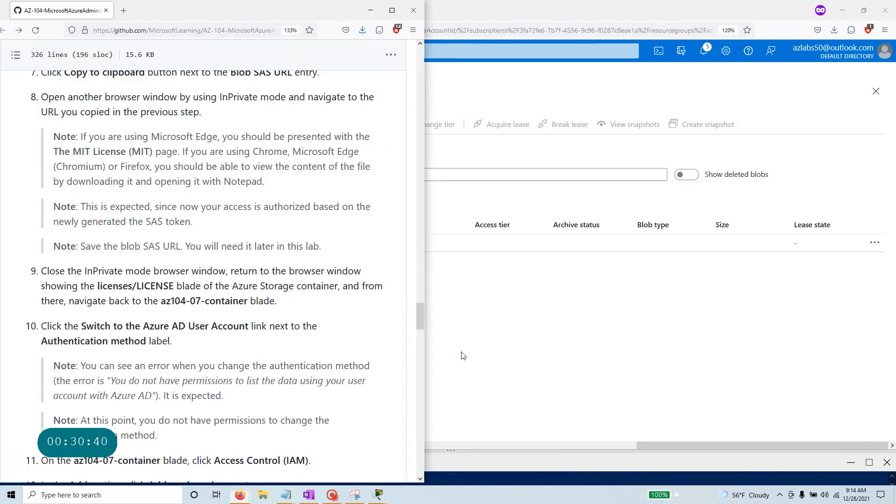
scroll(210, 275, "down", 3)
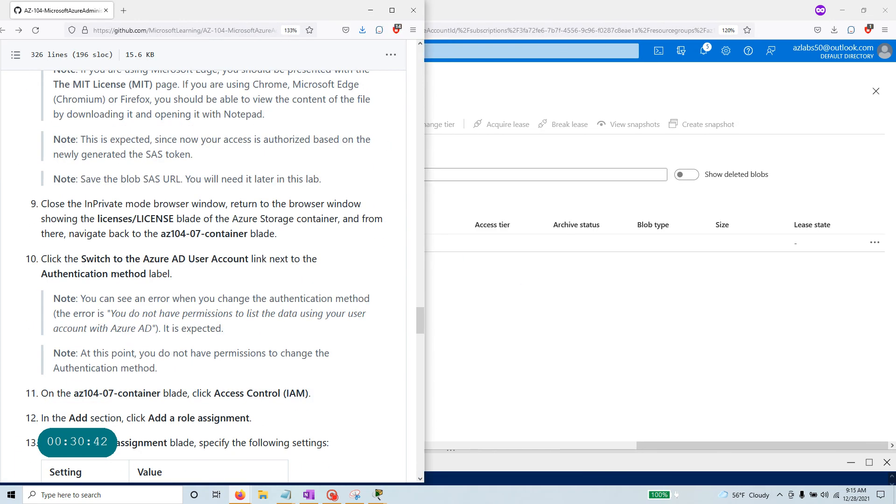
left_click_drag(86, 259, 248, 260)
left_click(528, 351)
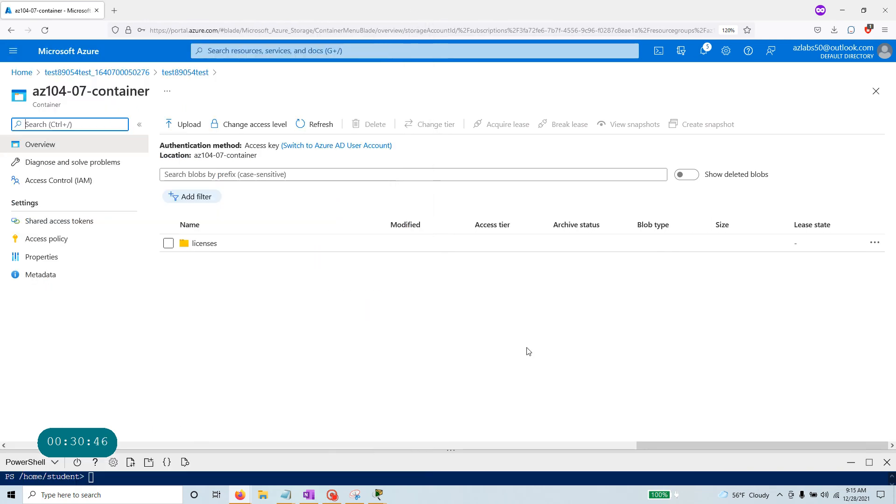
Switch az104-07-container to Azure AD User Account and read the lab notes on the expected permissions error.
left_click(344, 148)
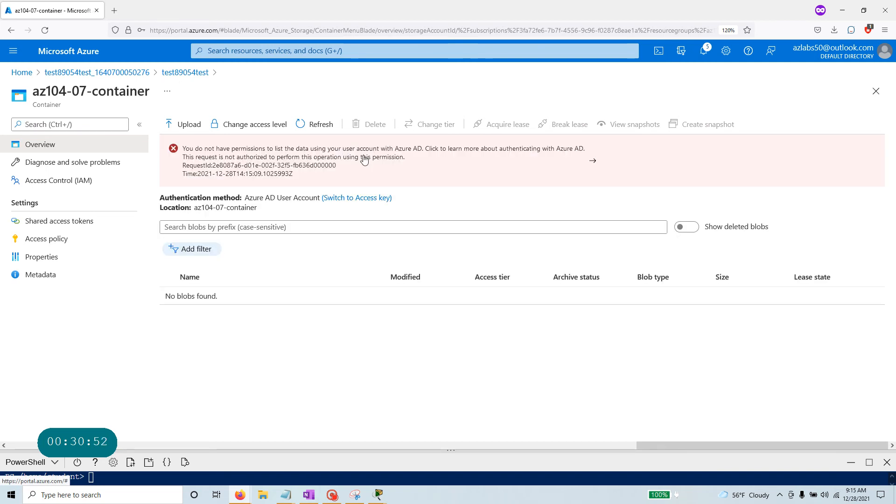
key("alt+Tab")
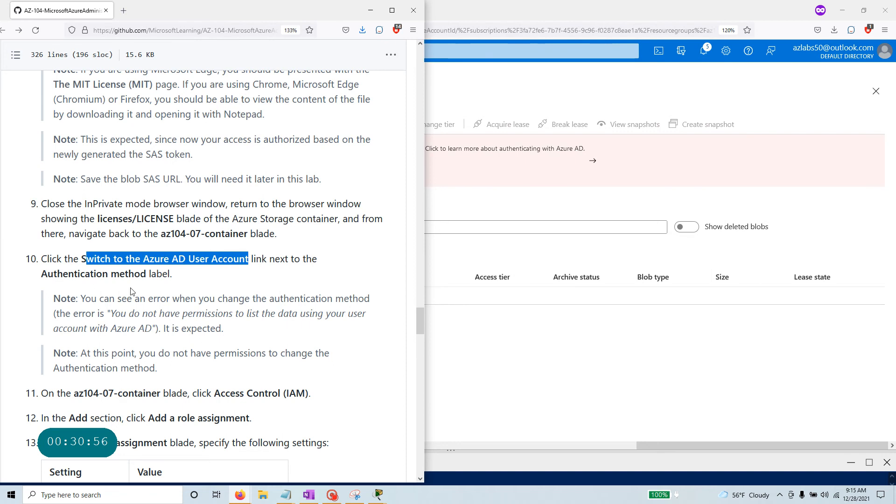
left_click_drag(79, 298, 379, 306)
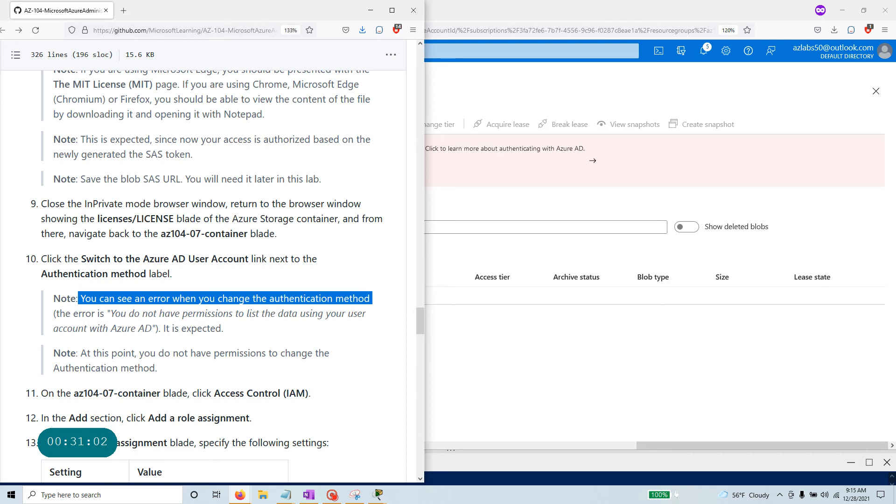
left_click_drag(80, 354, 189, 368)
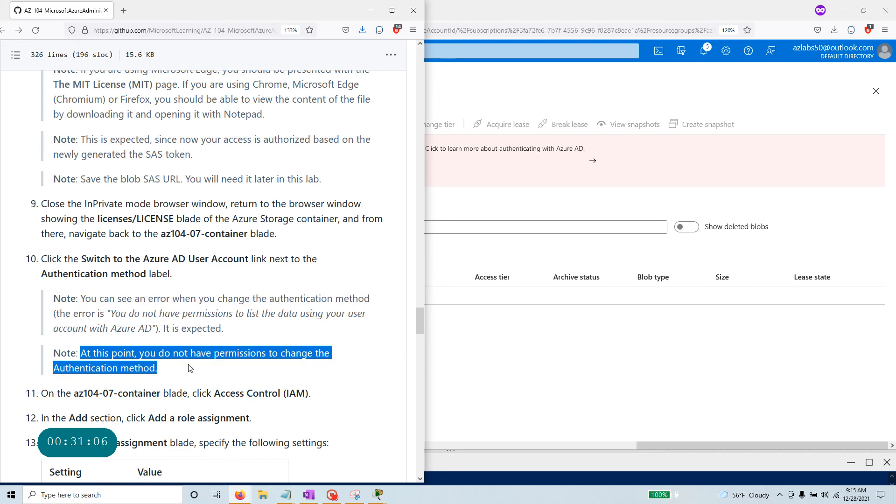
left_click_drag(160, 328, 272, 335)
left_click(506, 298)
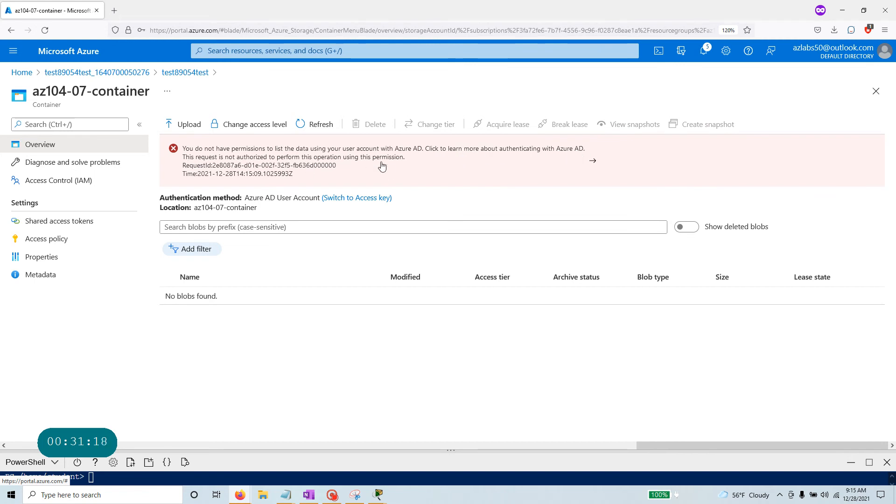
key("alt+Tab")
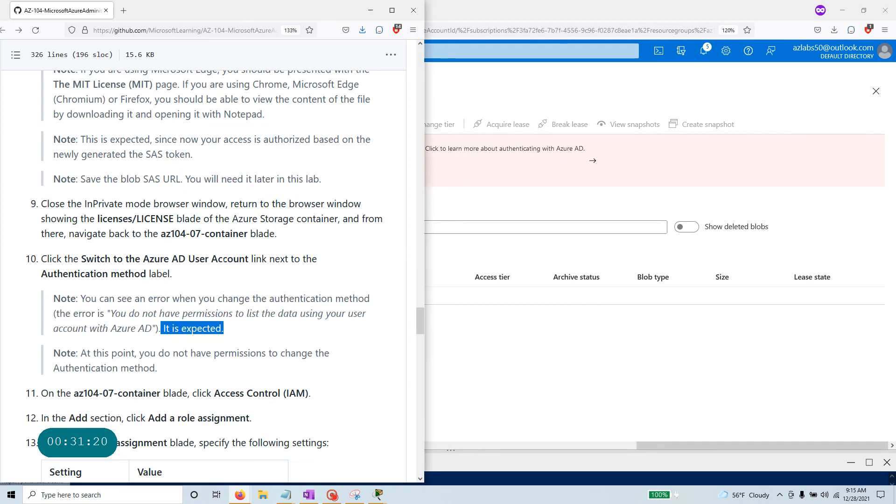
scroll(129, 274, "down", 3)
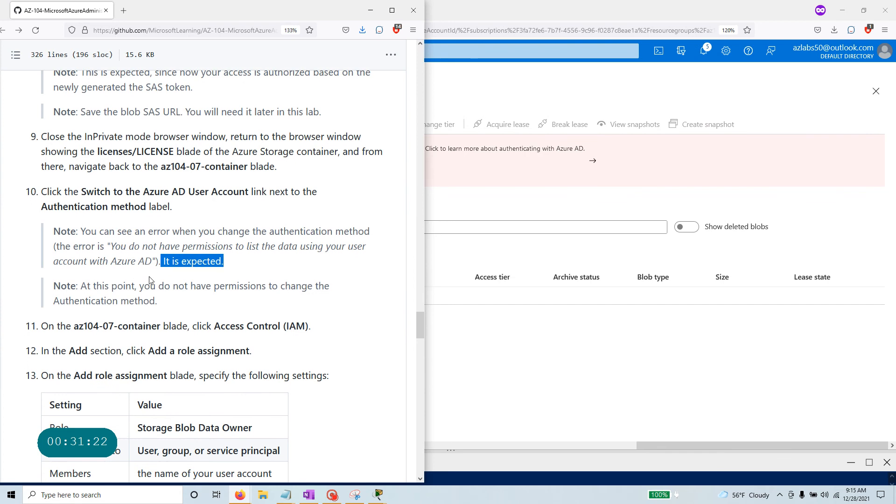
scroll(265, 293, "down", 3)
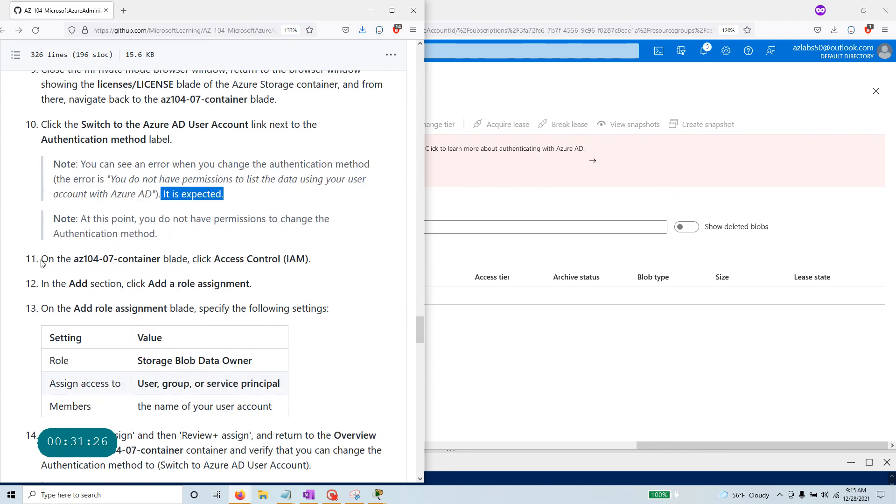
left_click_drag(311, 258, 33, 262)
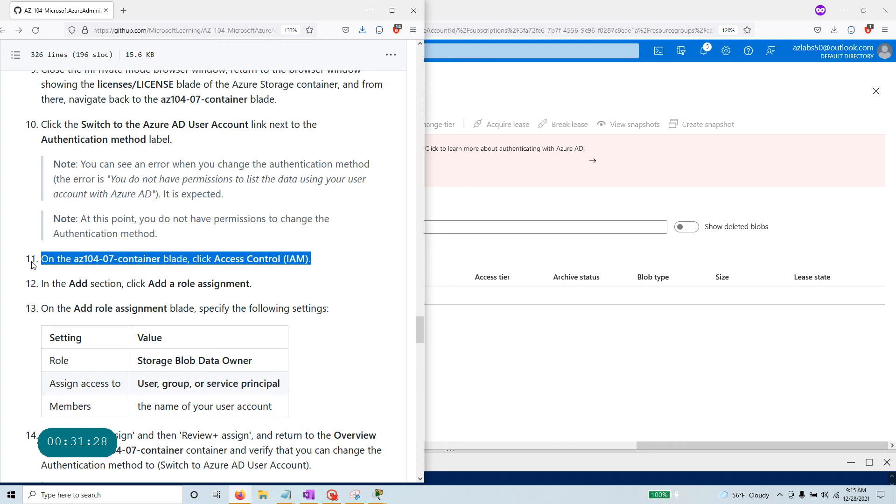
key("alt+Tab")
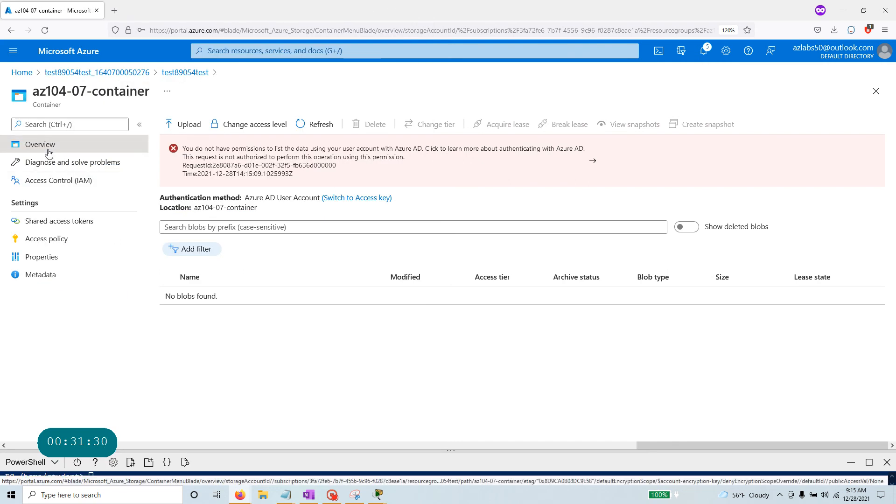
Open az104-07-container's Access Control (IAM) page and check step 12's Add instruction.
left_click(78, 181)
key("alt+Tab")
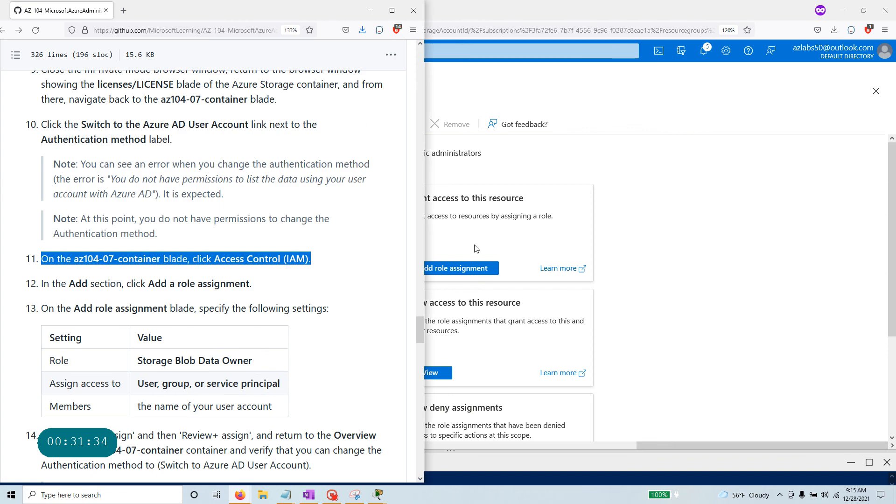
left_click_drag(69, 283, 94, 283)
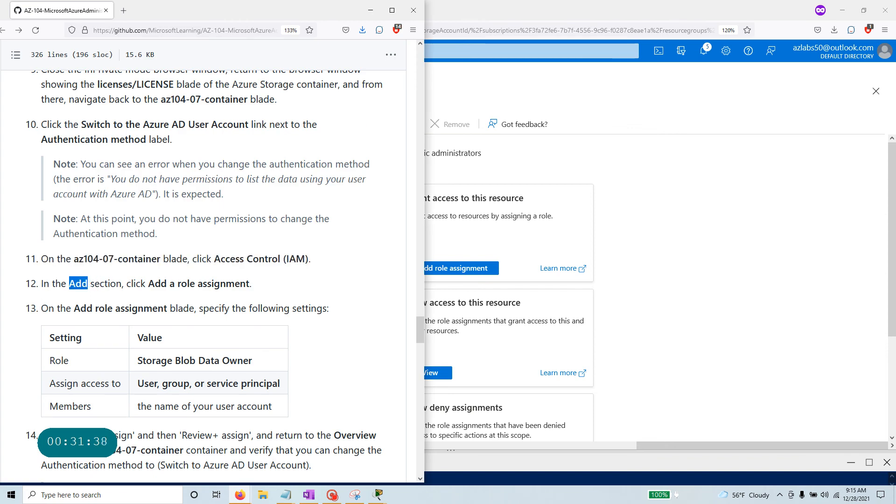
key("alt+Tab")
Start a new role assignment and select the Storage Blob Data Owner role.
left_click(181, 124)
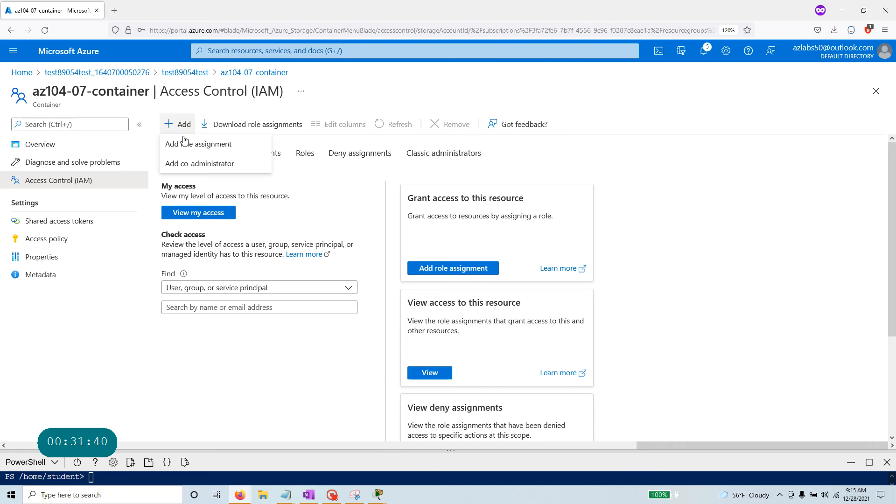
left_click(190, 146)
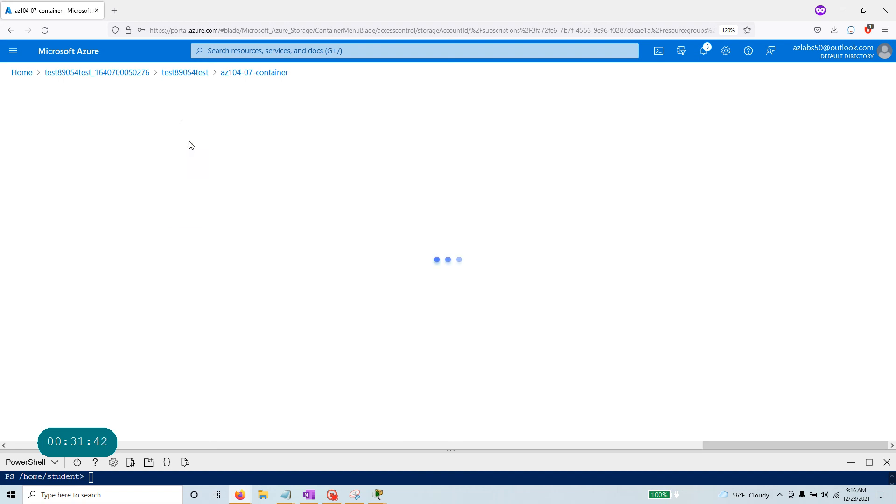
key("alt+Tab")
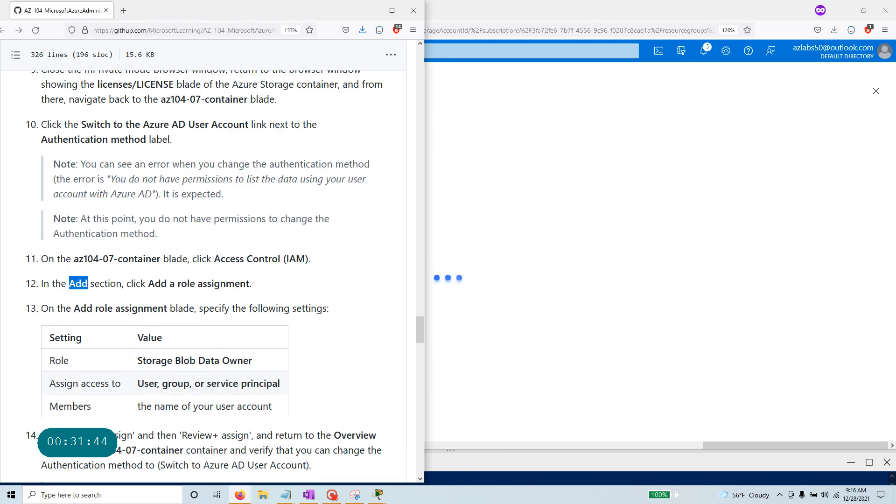
scroll(273, 335, "down", 3)
left_click_drag(252, 293, 137, 294)
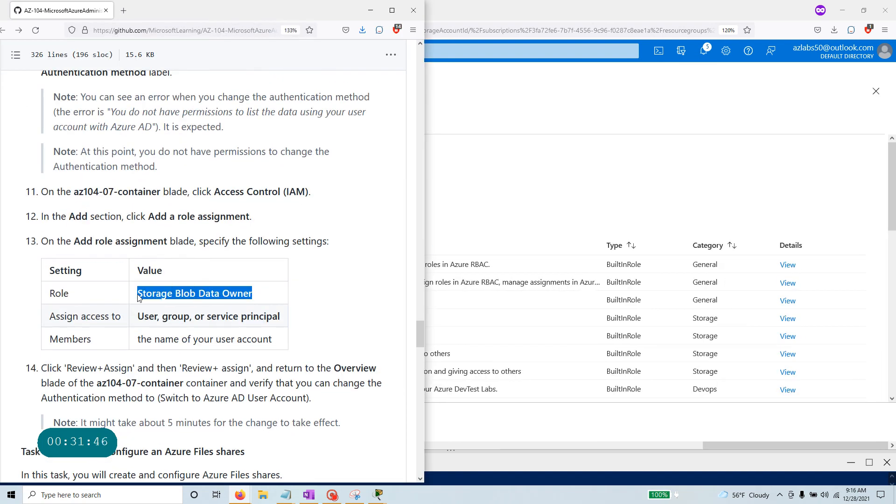
right_click(161, 293)
left_click(177, 303)
key("alt+Tab")
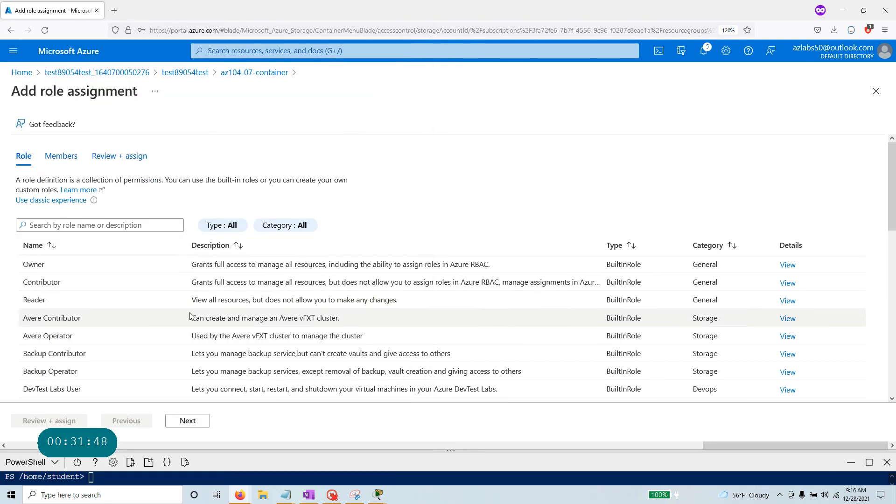
left_click(30, 225)
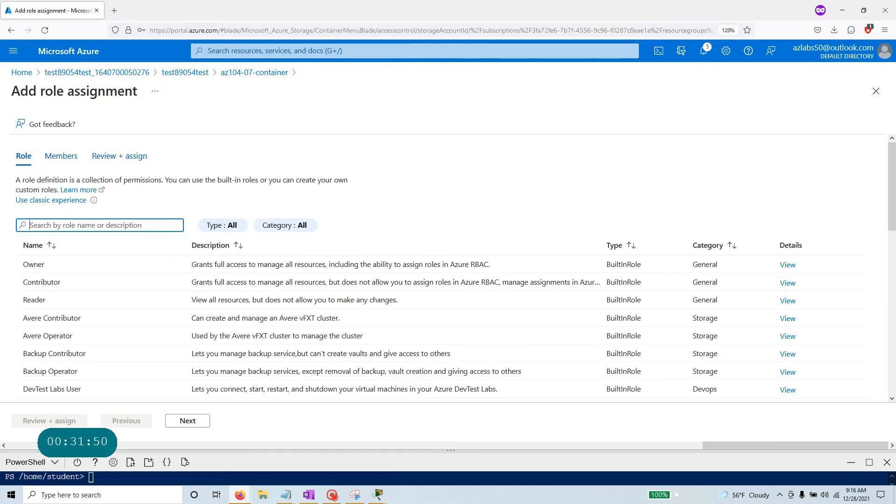
key("ctrl+v")
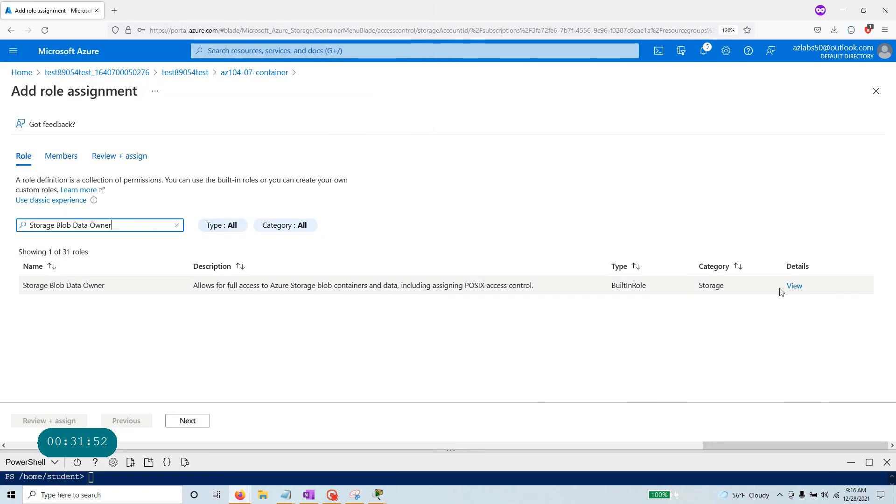
left_click(93, 288)
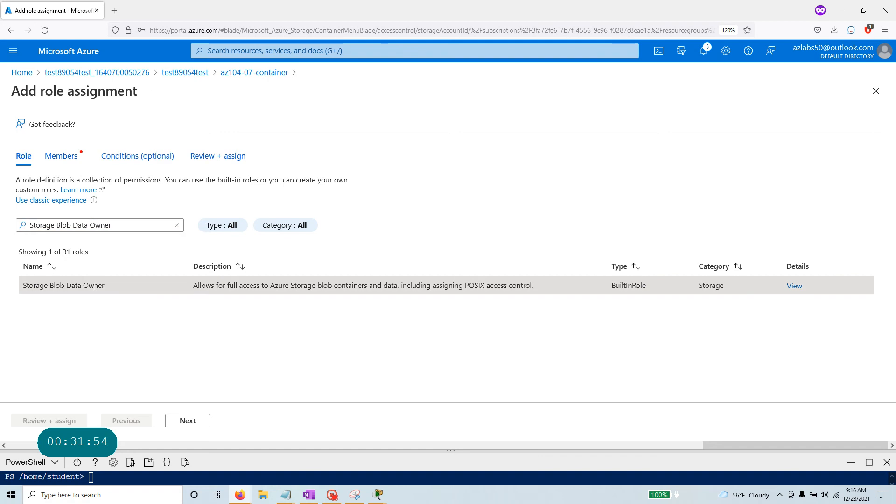
left_click(187, 419)
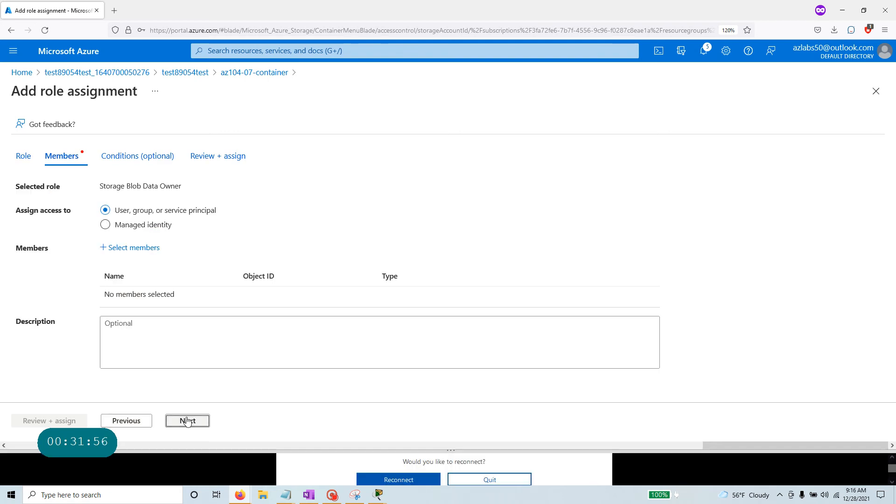
Add the student user account as the assignment's member.
key("alt+Tab")
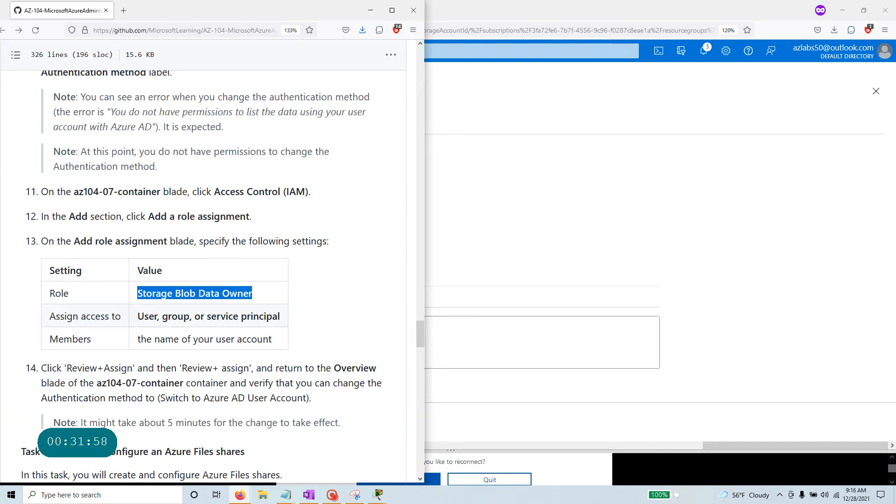
left_click_drag(137, 316, 290, 318)
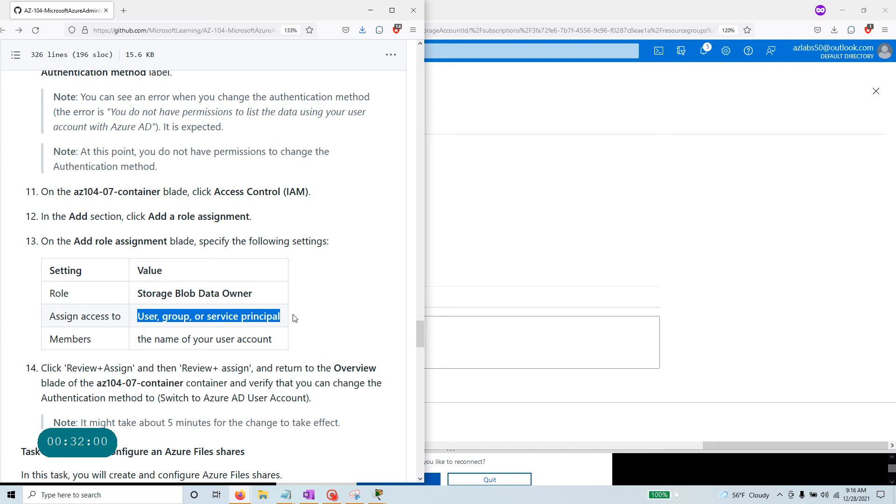
key("alt+Tab")
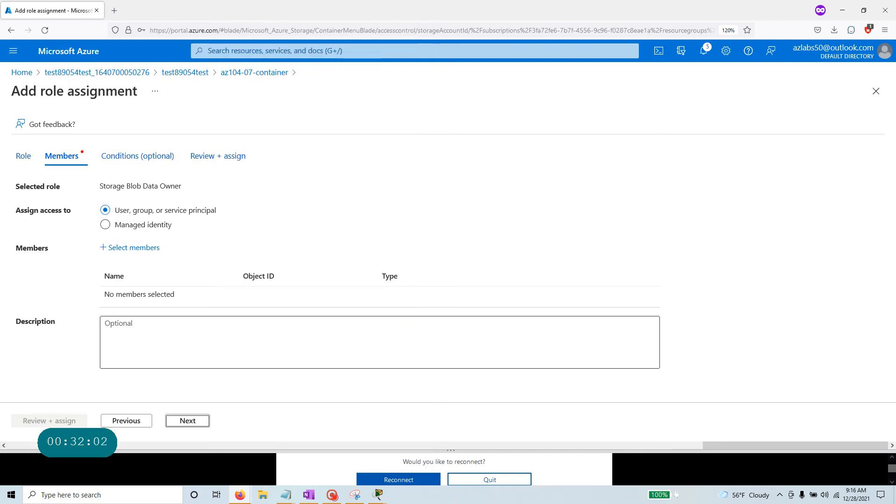
left_click(133, 247)
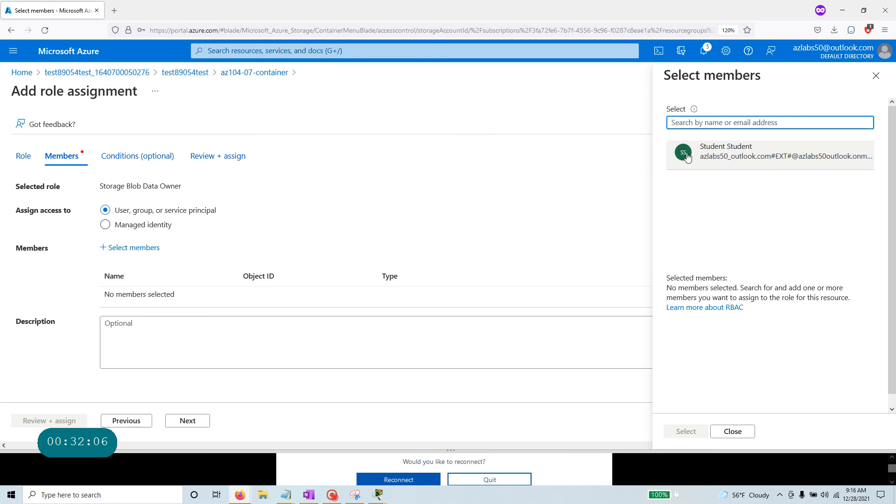
left_click(731, 155)
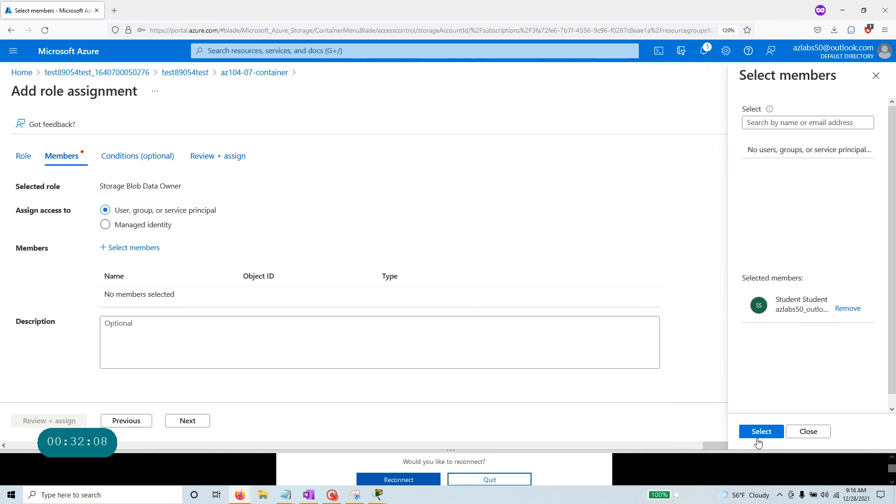
left_click(763, 432)
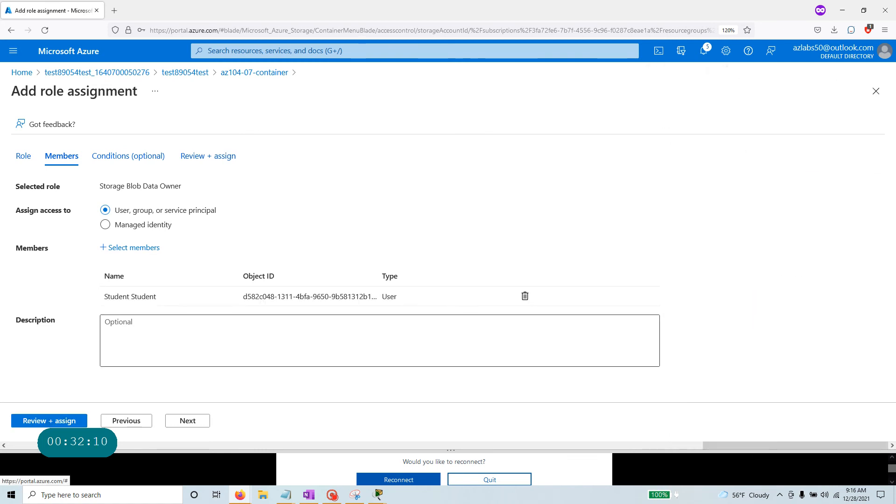
Review and submit the Storage Blob Data Owner role assignment.
key("alt+Tab")
scroll(200, 276, "down", 3)
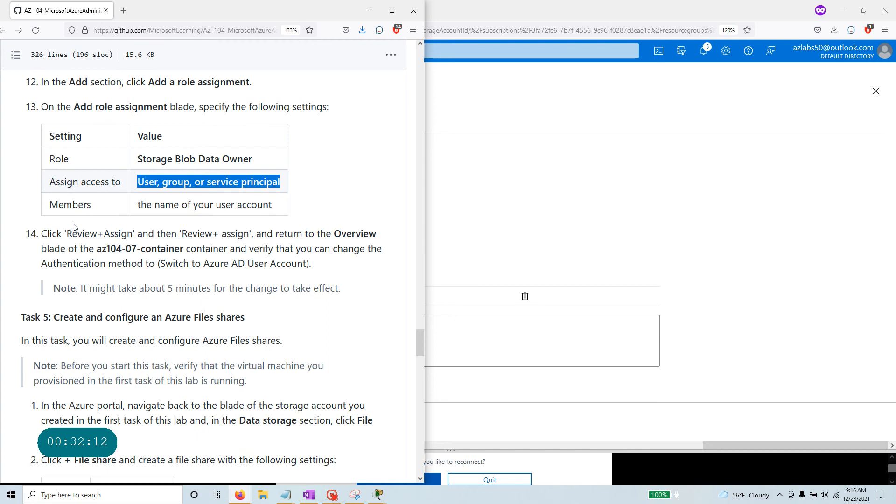
left_click_drag(64, 234, 387, 236)
key("alt+Tab")
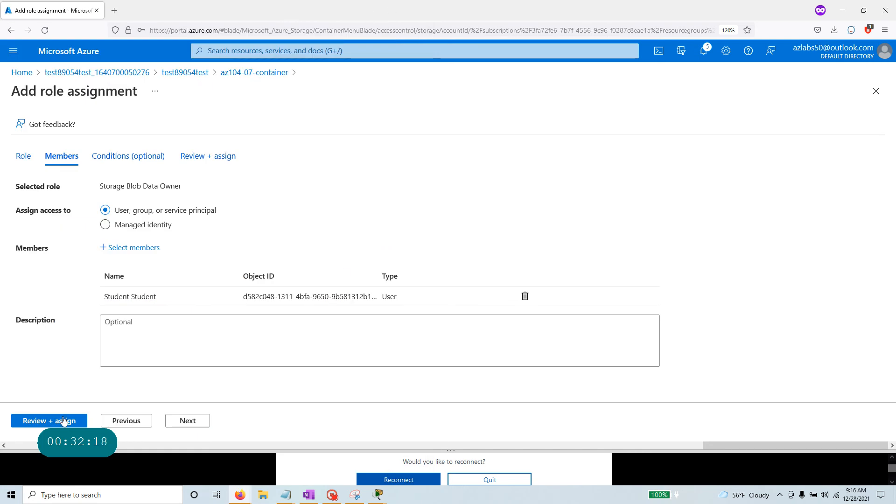
left_click(72, 423)
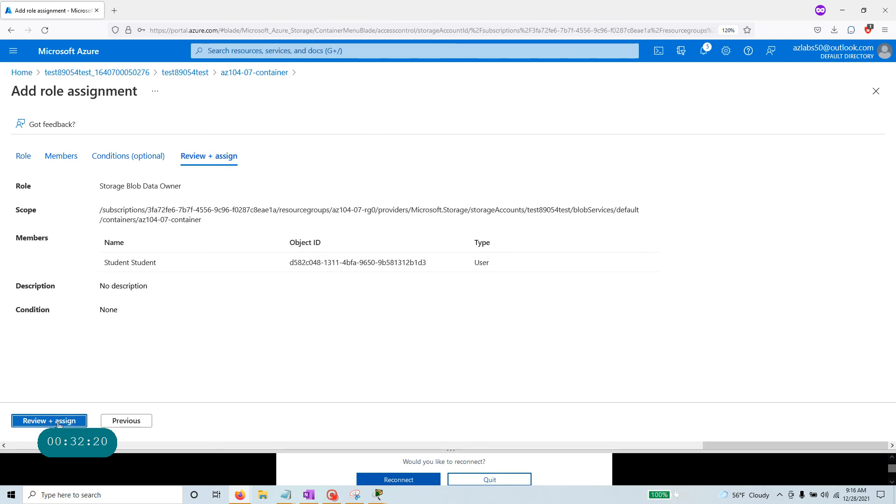
left_click(72, 421)
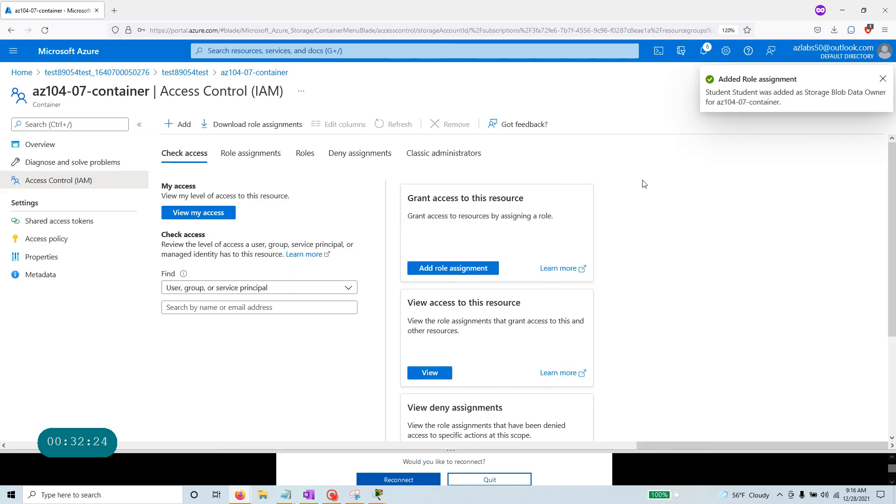
After noting the five-minute delay, switch the container overview to Azure AD User Account.
key("alt+Tab")
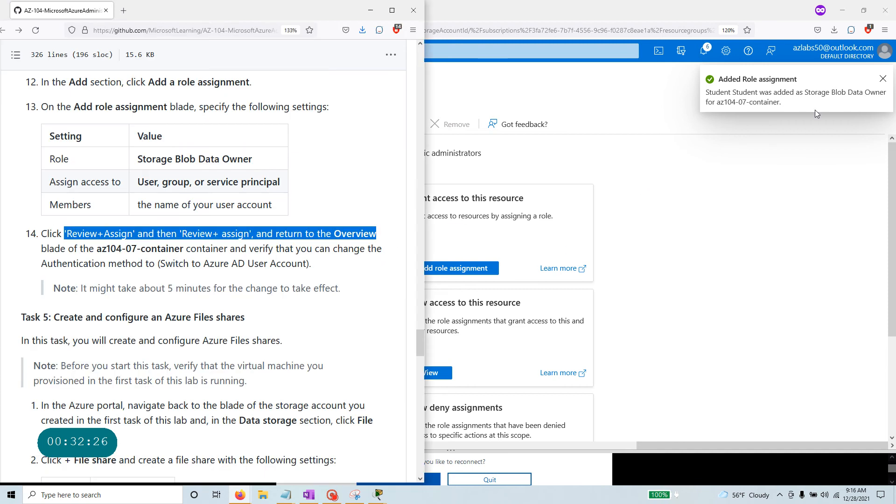
left_click_drag(81, 288, 346, 297)
left_click(541, 237)
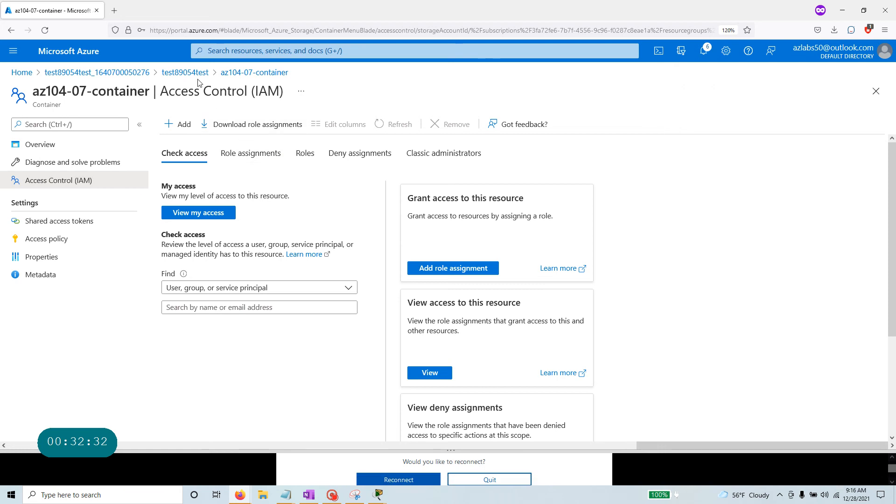
left_click(269, 72)
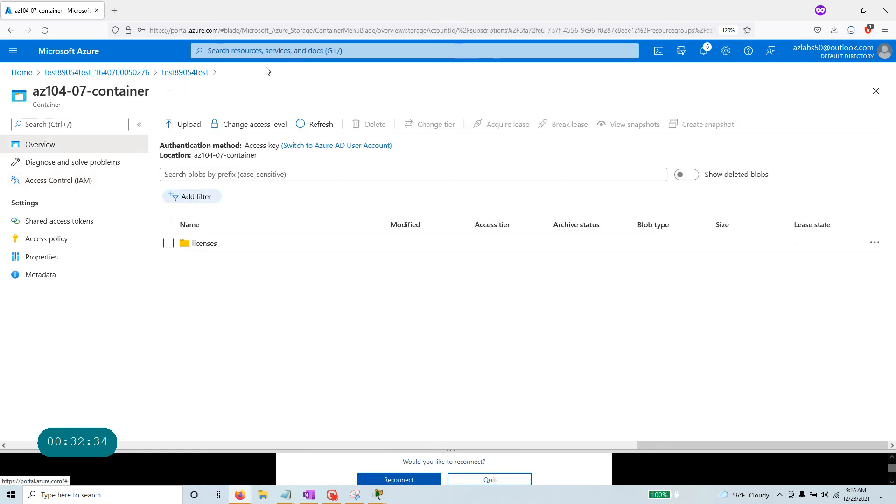
left_click(343, 146)
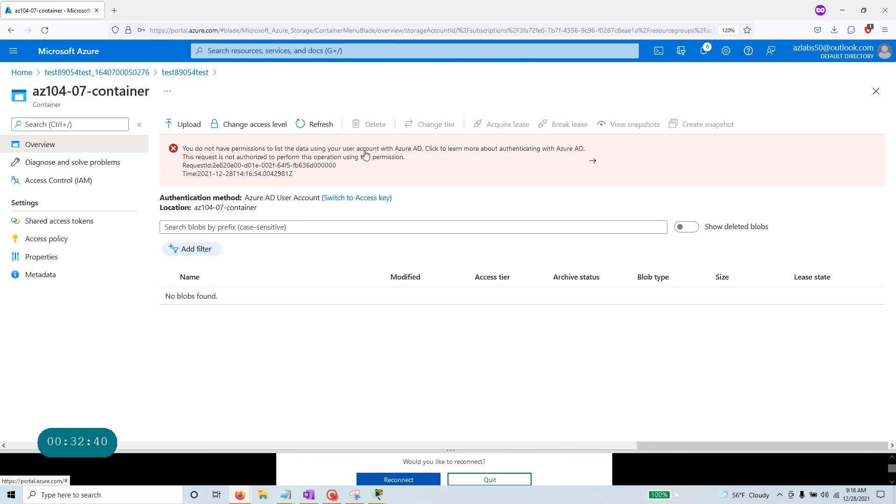
Refresh the blob list twice and check the Task 5 intro in the instructions.
key("alt+Tab")
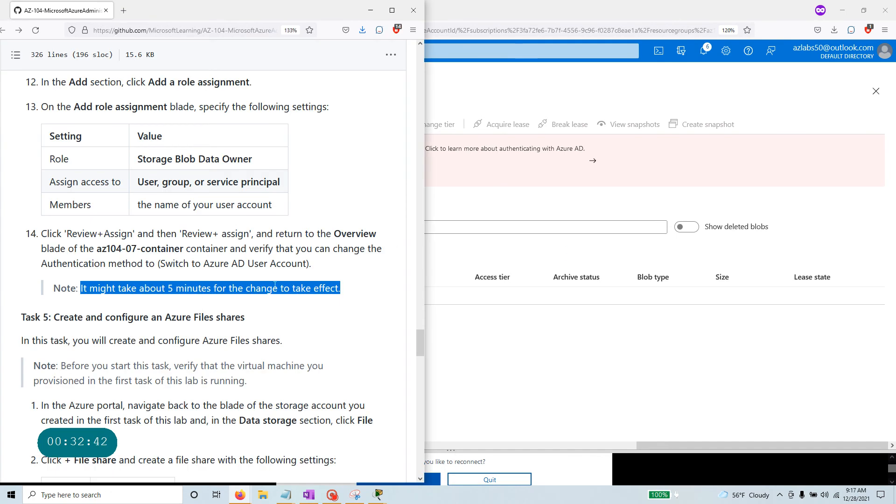
key("alt+Tab")
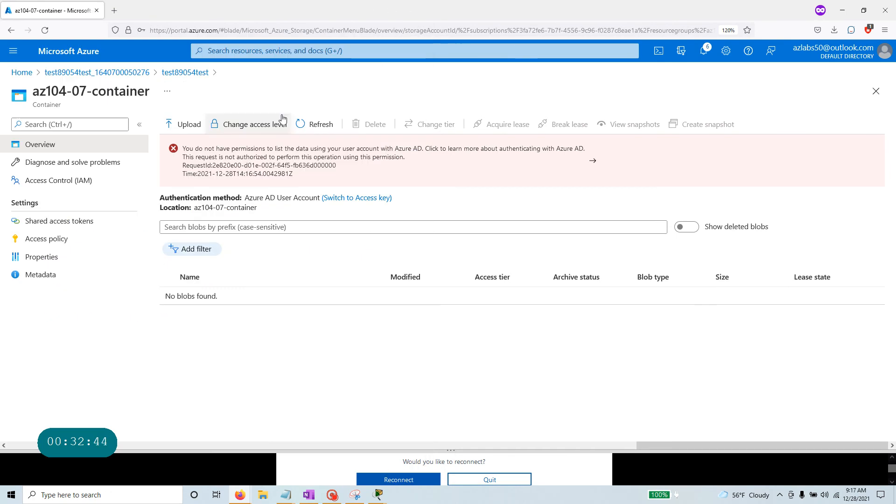
left_click(319, 125)
left_click(319, 125)
key("alt+Tab")
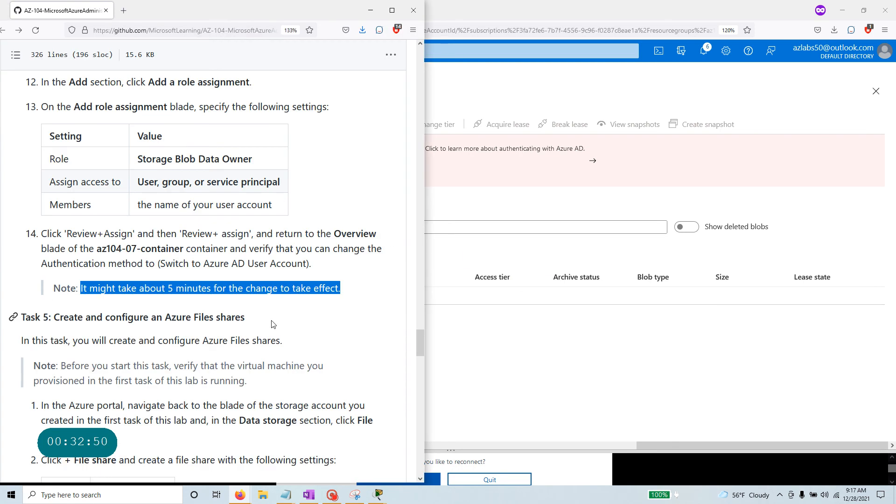
key("alt")
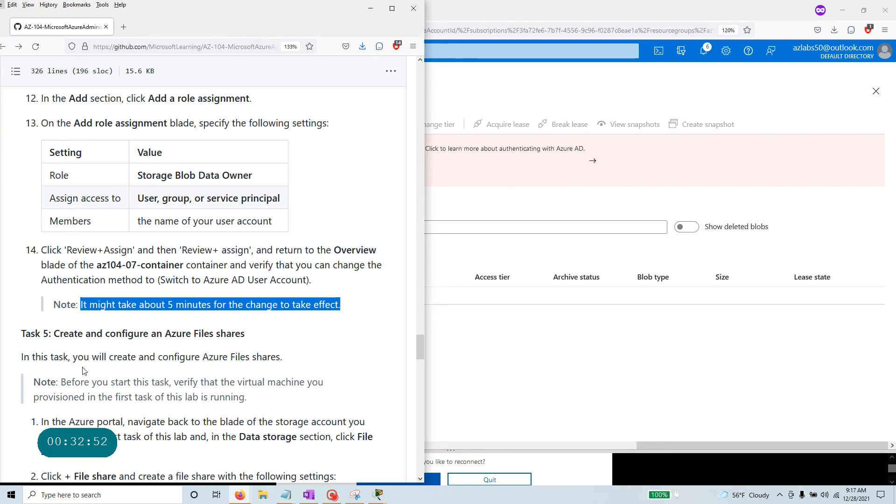
scroll(84, 371, "down", 3)
left_click_drag(53, 266, 284, 277)
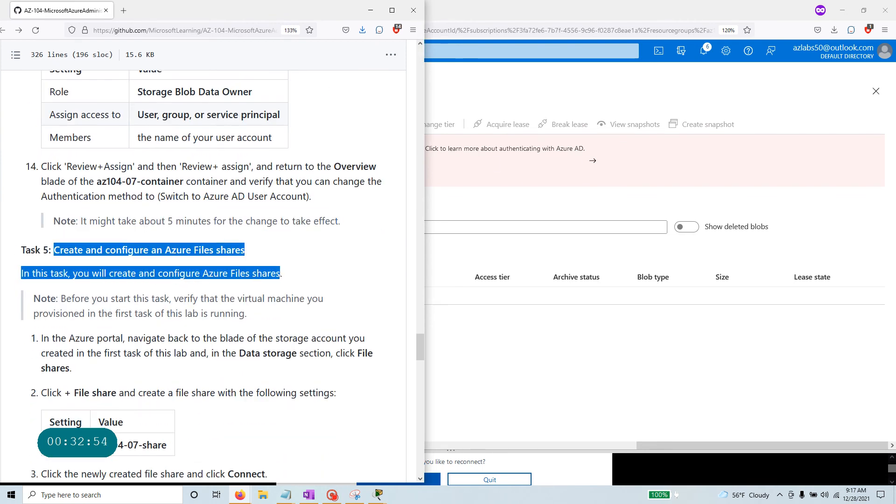
left_click(512, 441)
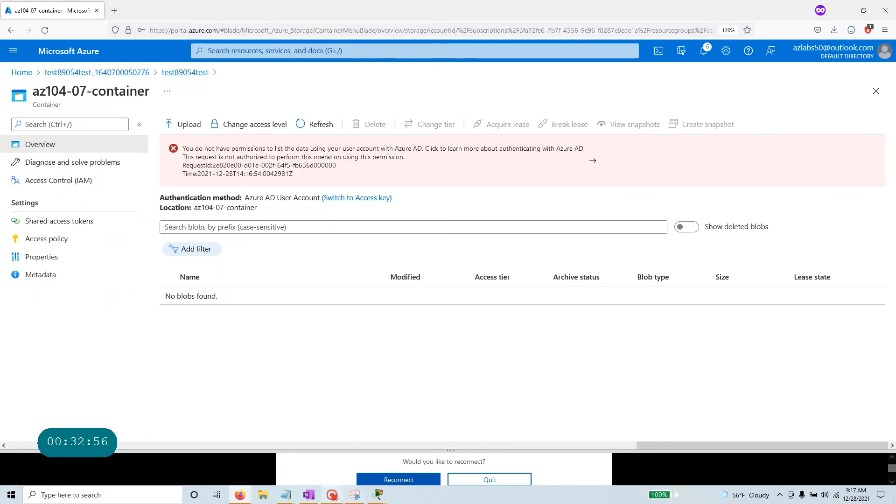
left_click(333, 496)
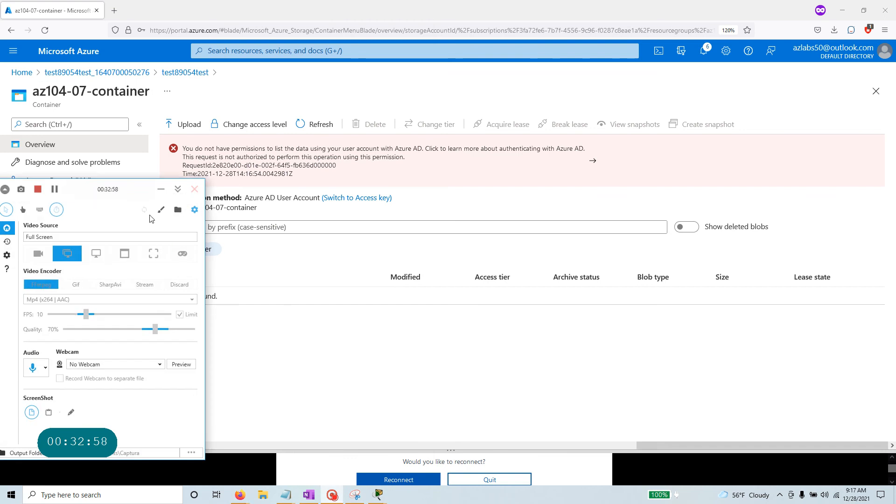
Use View my access to confirm the Storage Blob Data Owner assignment, then close the pane.
left_click(54, 191)
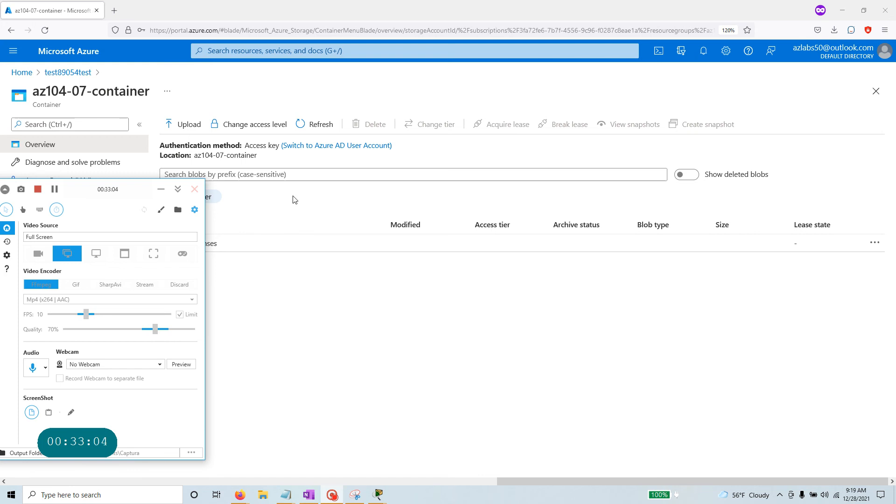
left_click(161, 189)
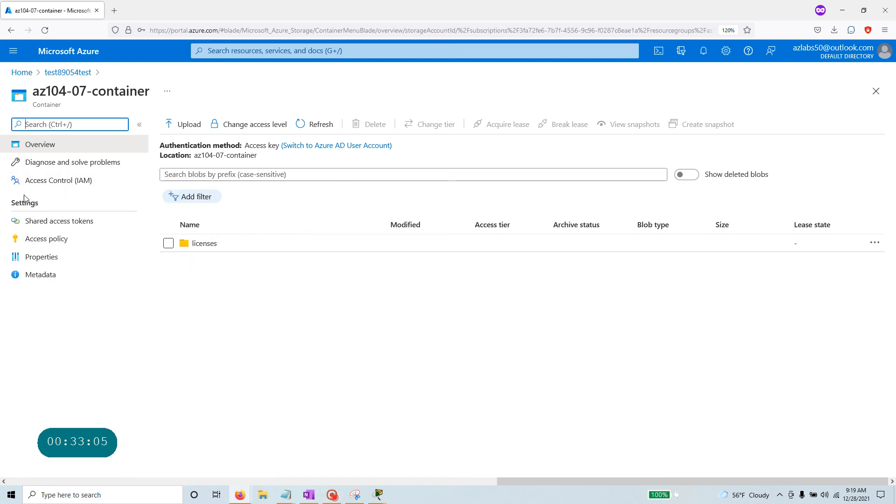
left_click(67, 184)
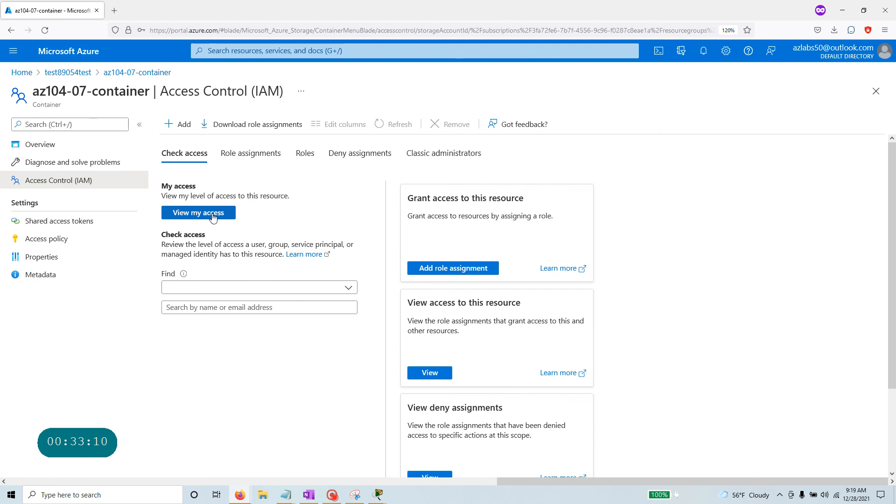
left_click(212, 216)
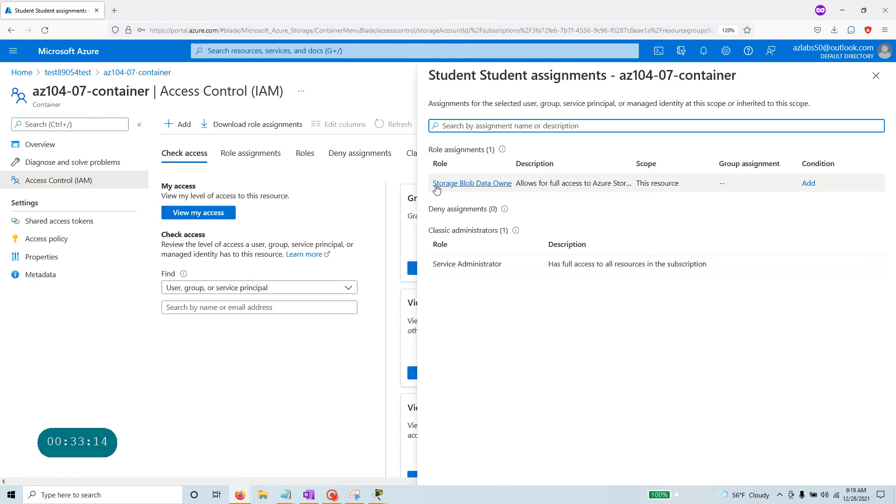
left_click_drag(434, 264, 710, 268)
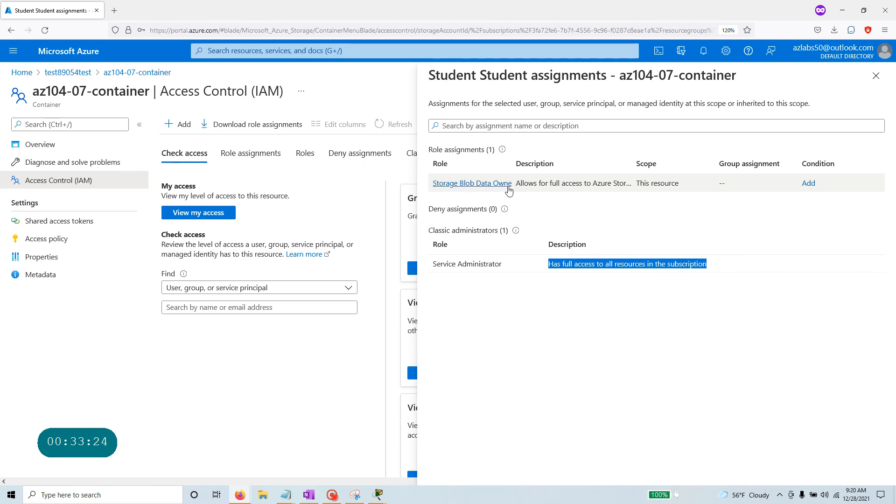
left_click_drag(610, 163, 619, 163)
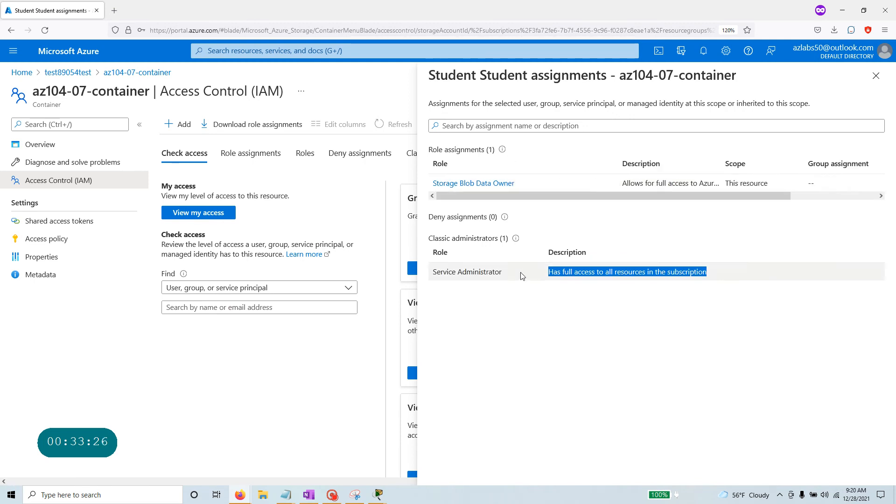
left_click_drag(537, 184, 420, 191)
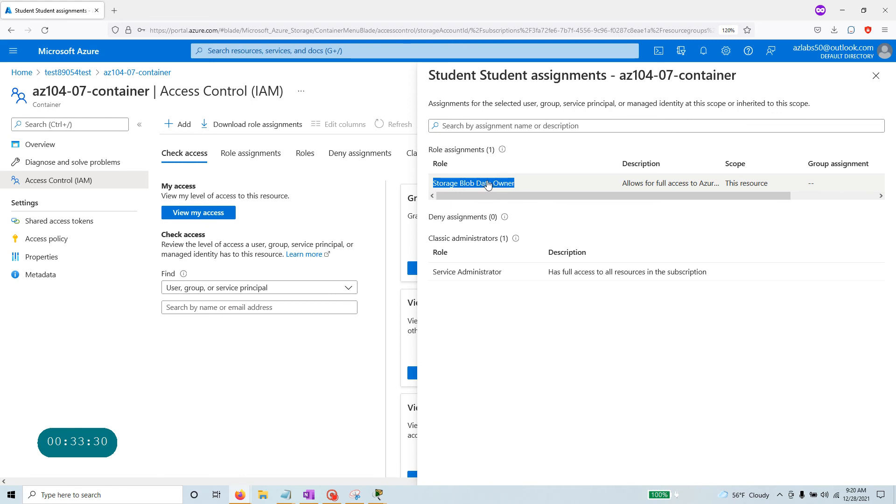
left_click_drag(621, 184, 717, 188)
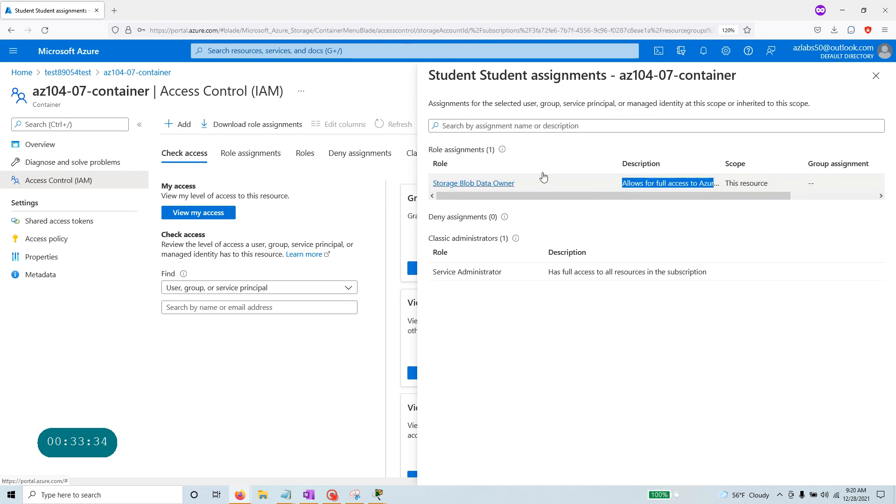
left_click(876, 75)
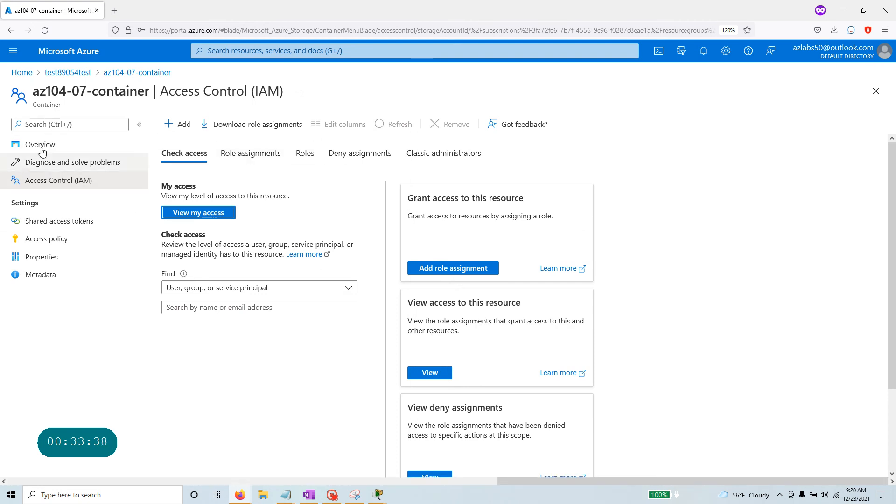
Reopen the container overview, switch to Azure AD User Account, and confirm licenses is listed.
left_click(118, 77)
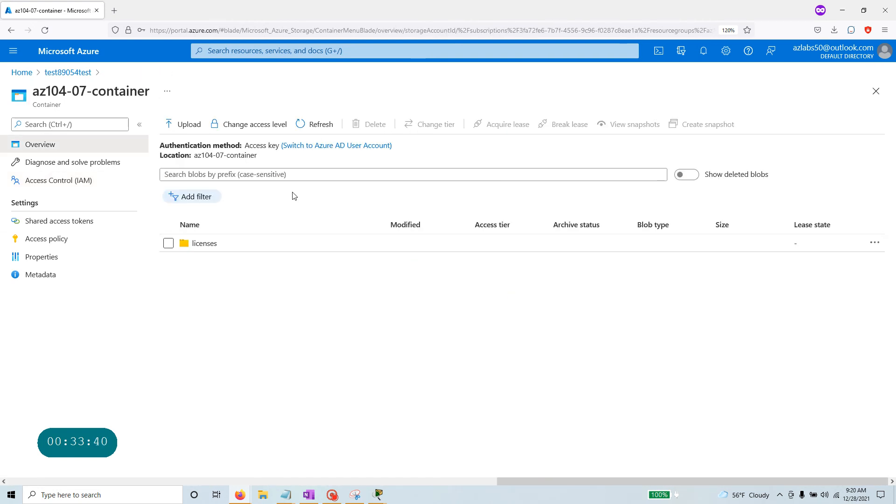
left_click(343, 146)
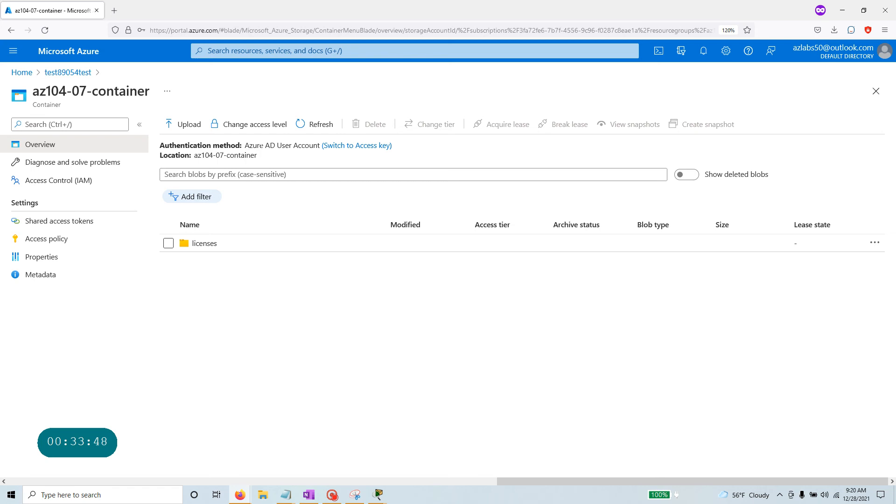
left_click_drag(245, 145, 318, 146)
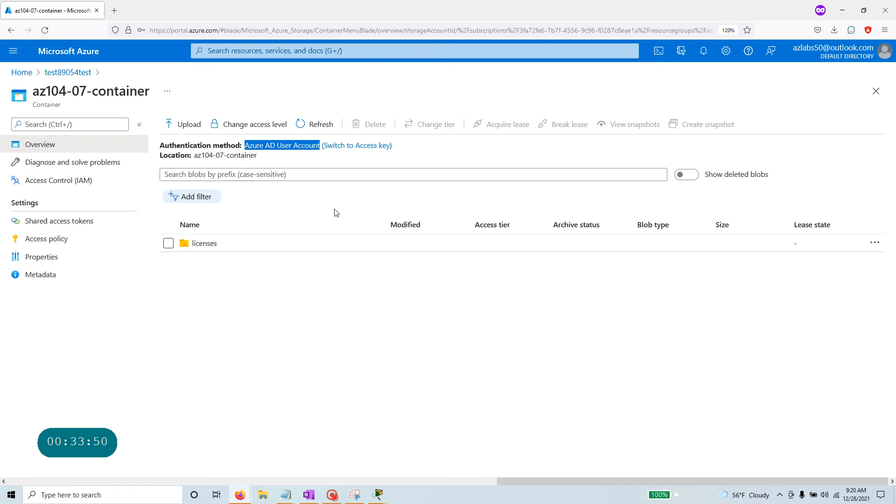
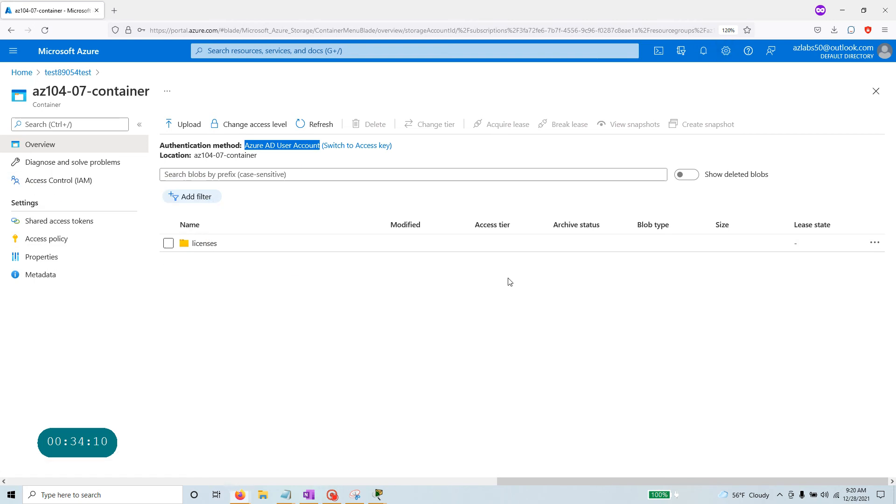
Open the LICENSE blob's properties inside the licenses folder of az104-07-container.
key("alt+Tab")
key("alt+Tab")
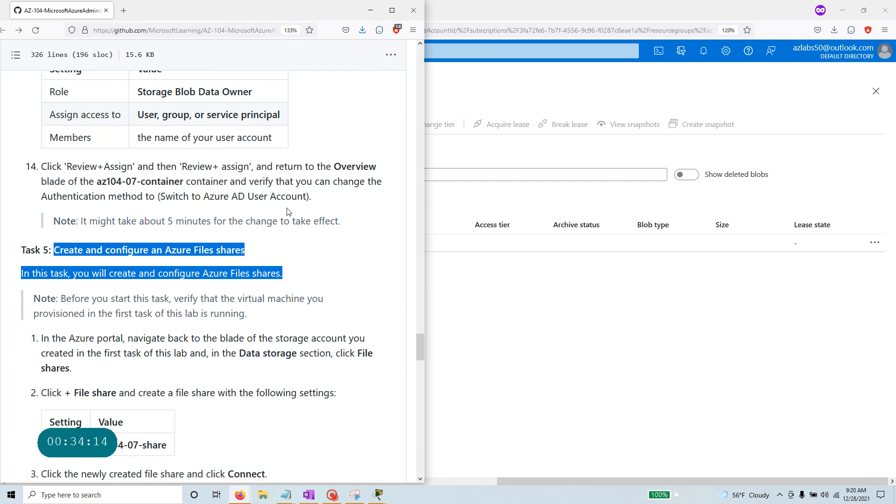
left_click_drag(311, 200, 42, 159)
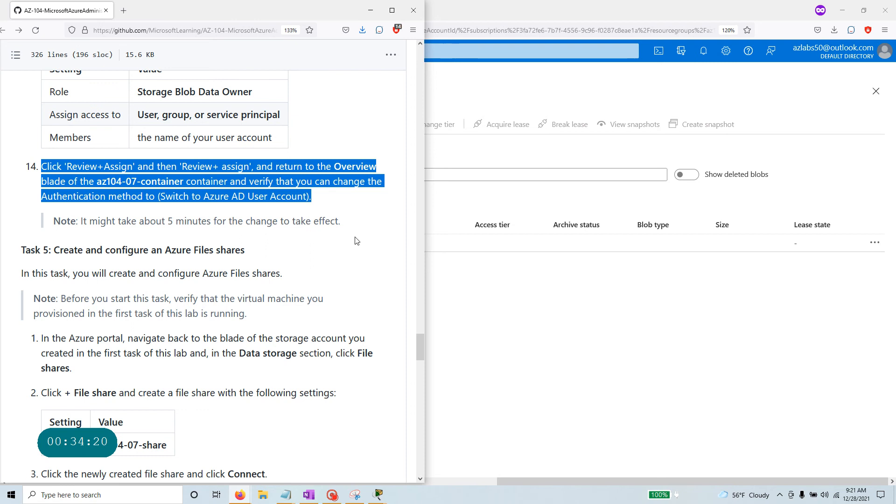
left_click(549, 370)
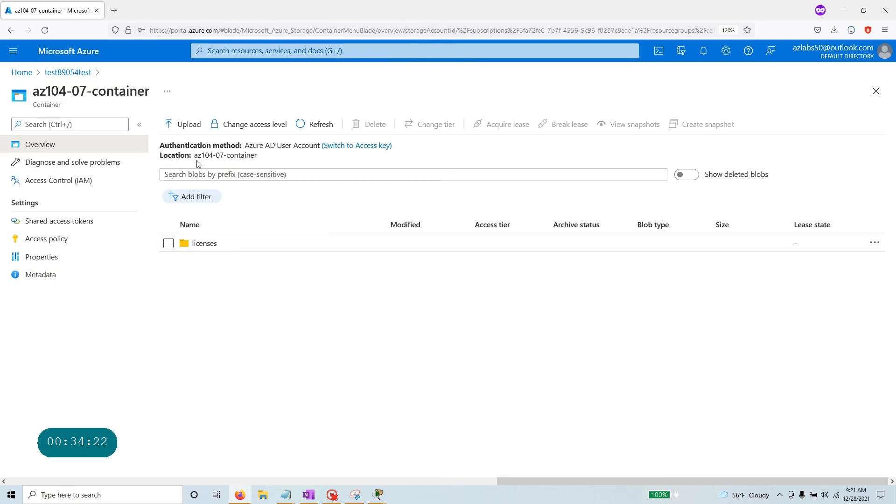
left_click(202, 244)
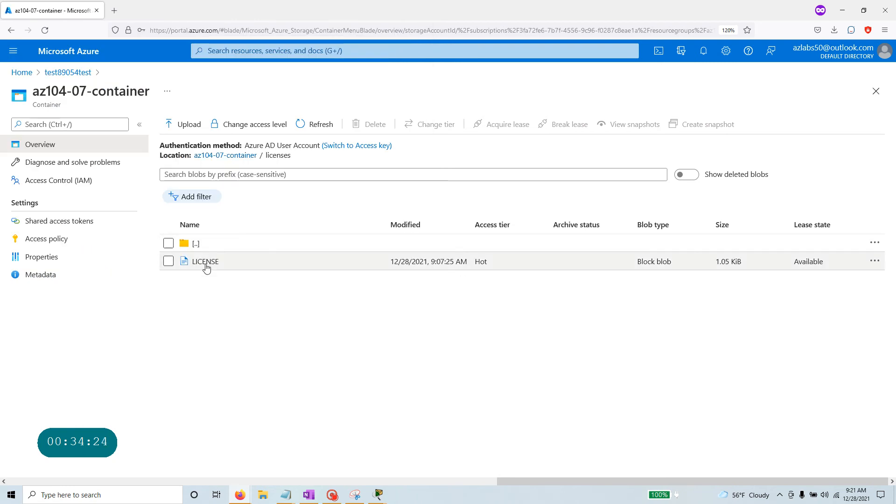
left_click(212, 262)
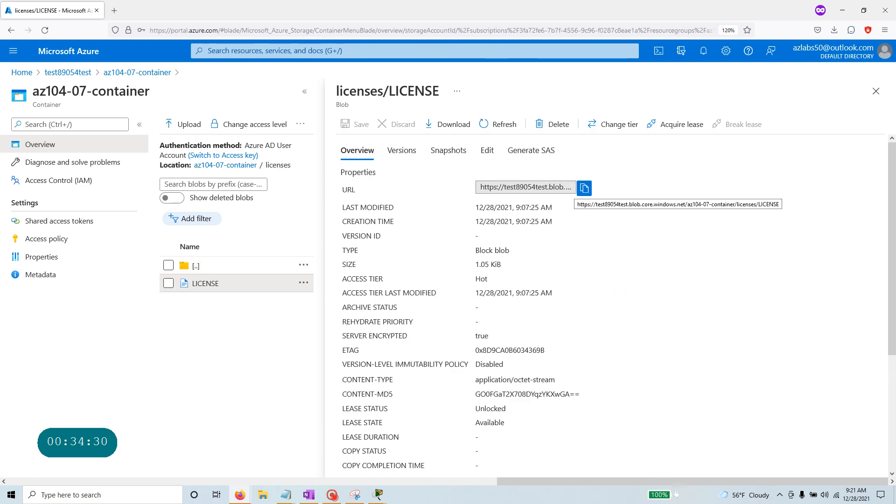
Read the Task 5 heading and introduction in the instructions, then close the LICENSE properties pane.
key("alt+Tab")
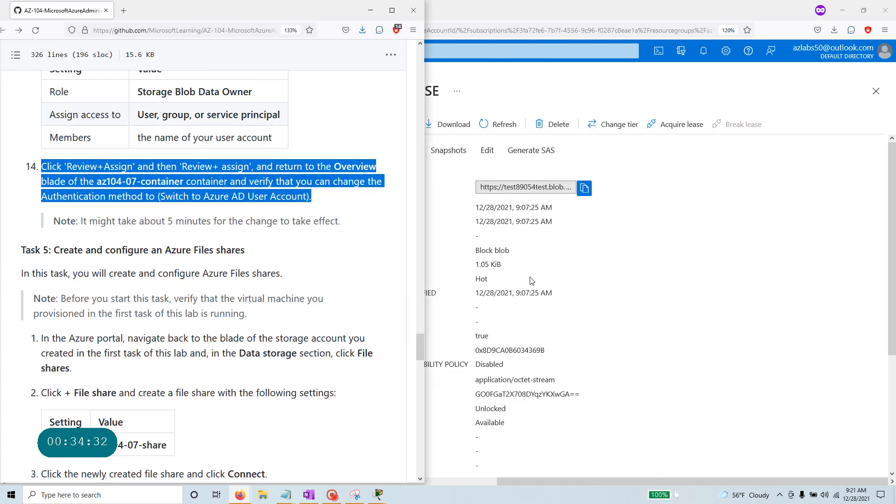
scroll(210, 270, "down", 2)
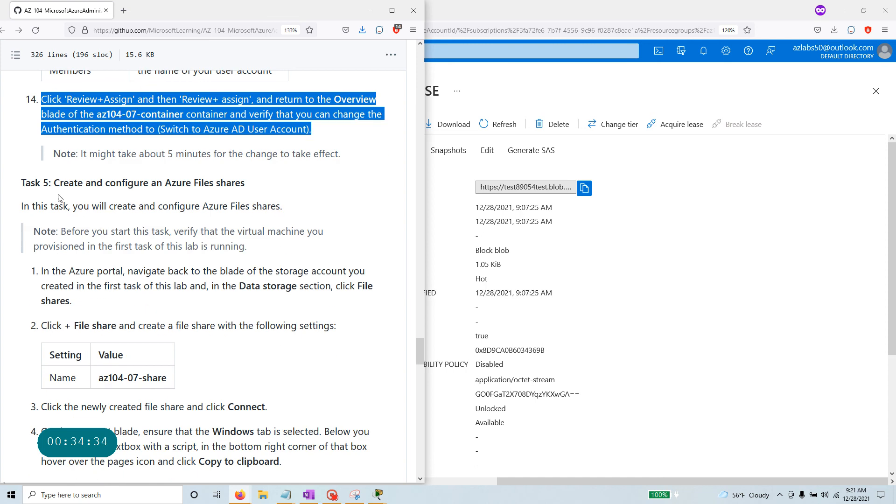
left_click_drag(25, 182, 229, 199)
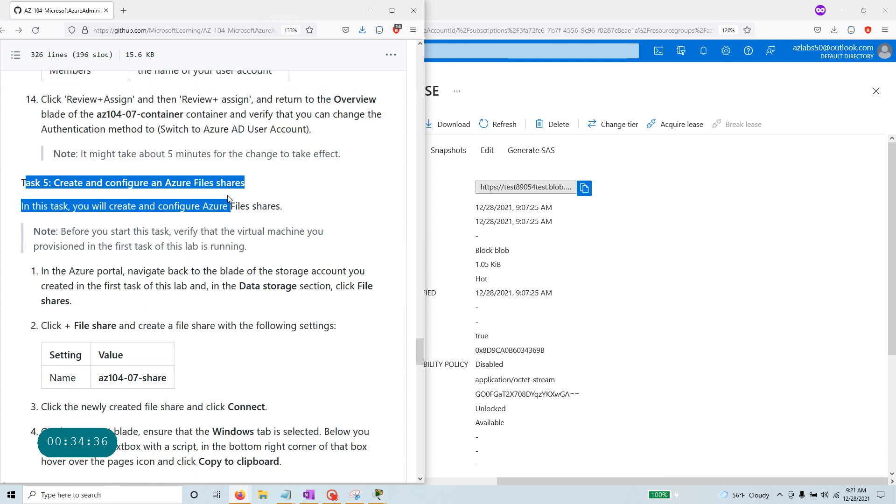
left_click(265, 189)
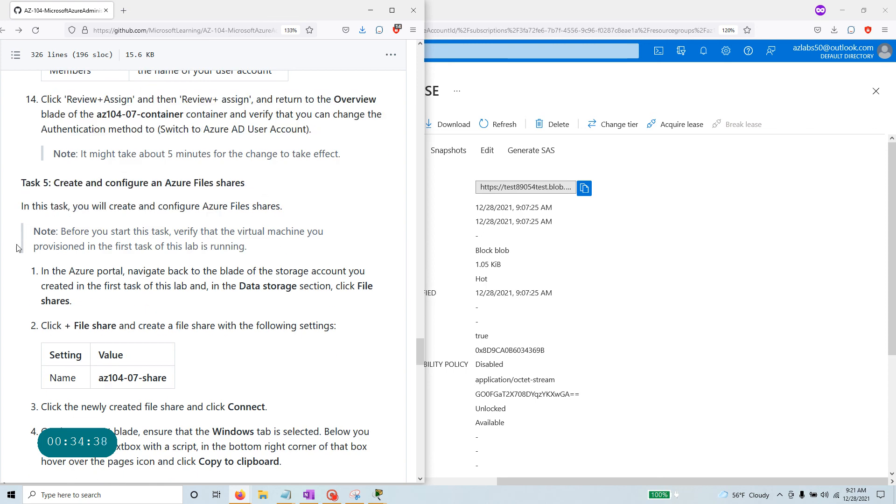
left_click_drag(283, 207, 4, 213)
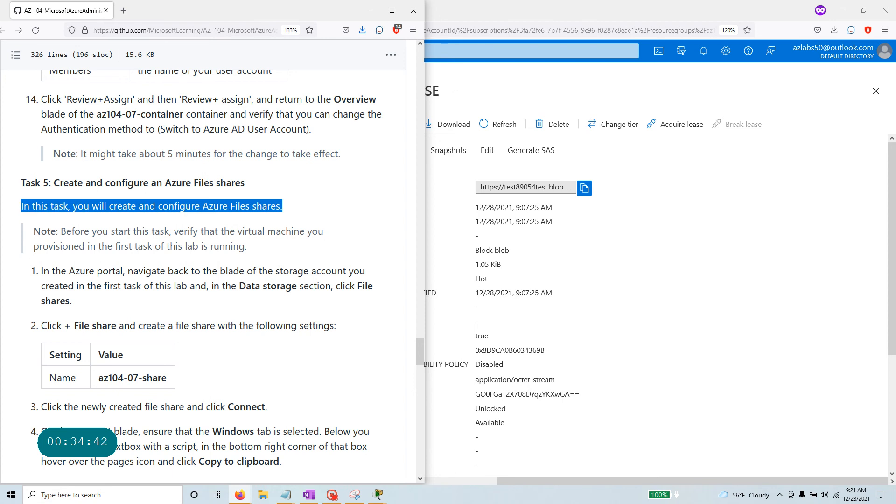
scroll(200, 271, "up", 3)
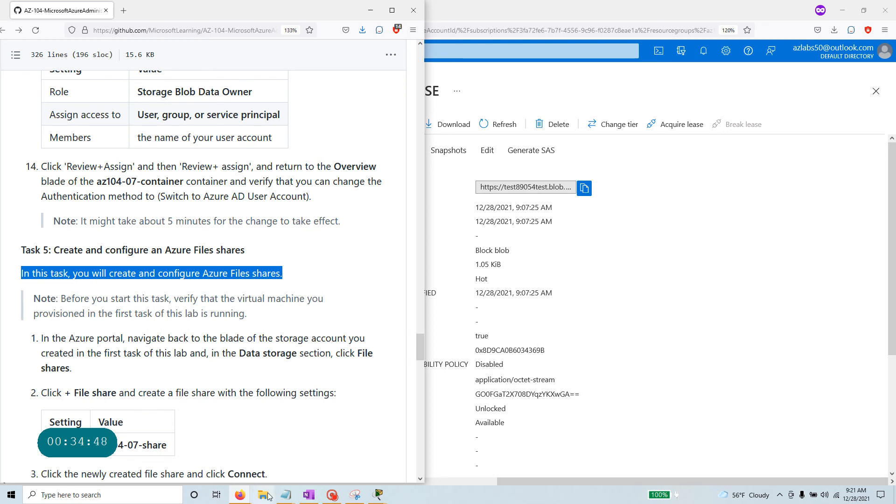
left_click(331, 495)
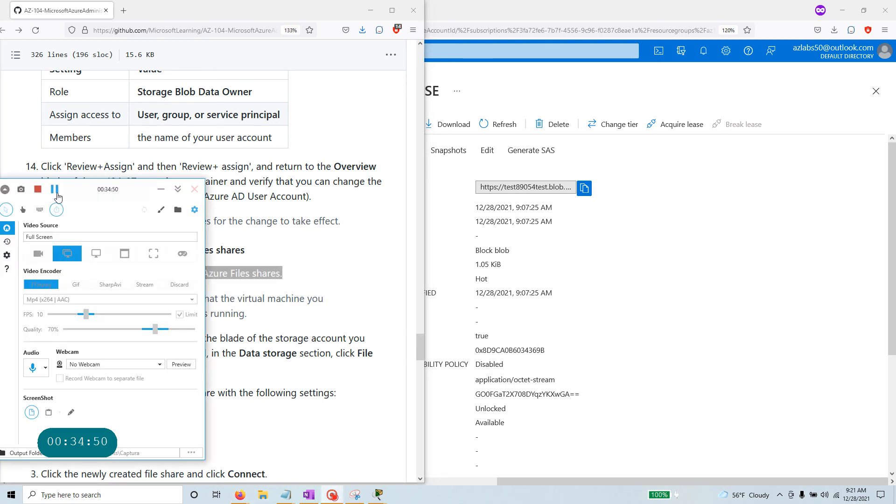
left_click(161, 190)
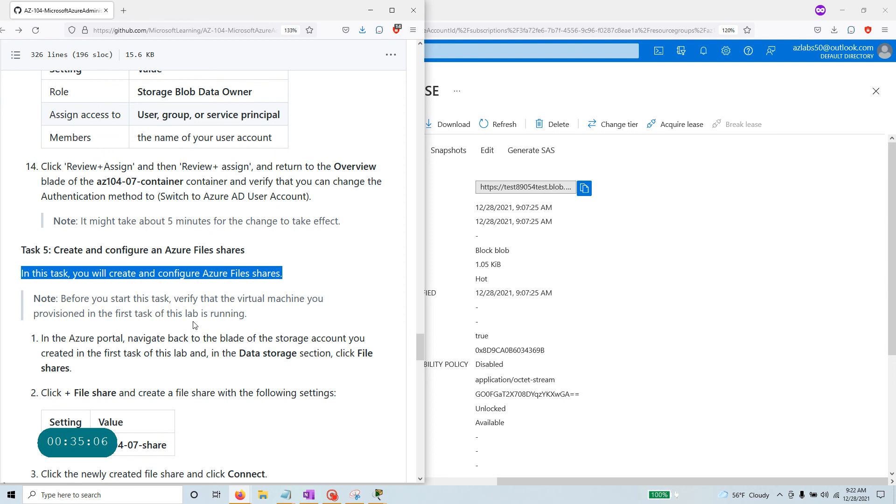
scroll(195, 326, "down", 3)
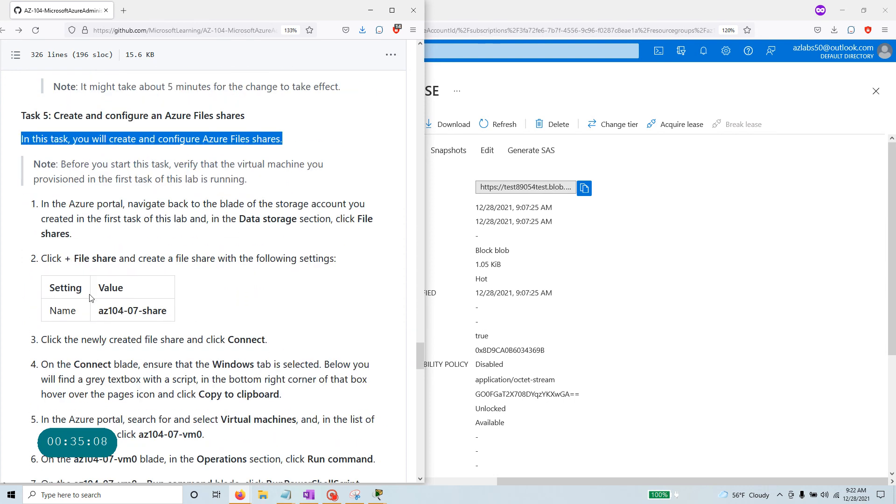
left_click(649, 257)
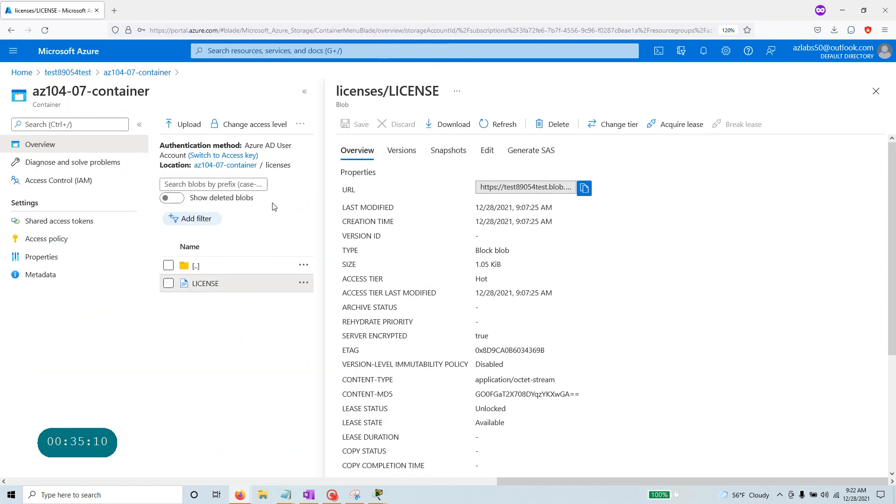
left_click(136, 74)
Start a new file share in test89054test's File shares and paste az104-07-share as its name.
left_click(68, 73)
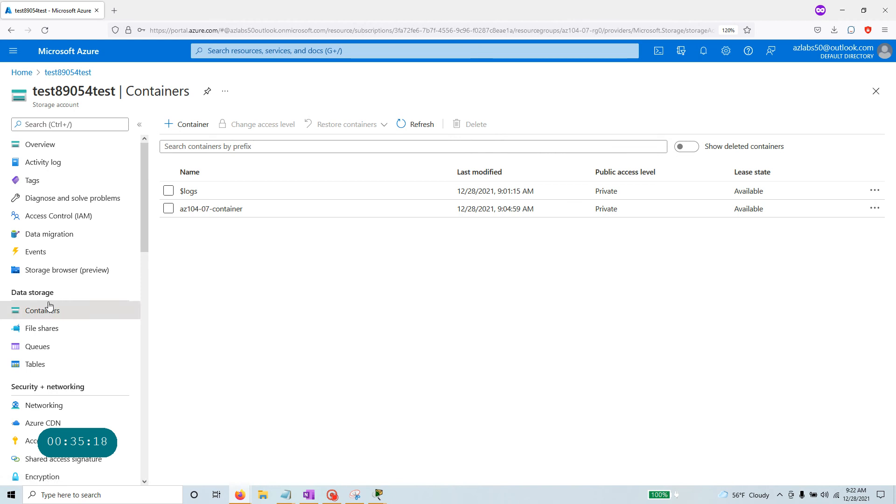
left_click(48, 331)
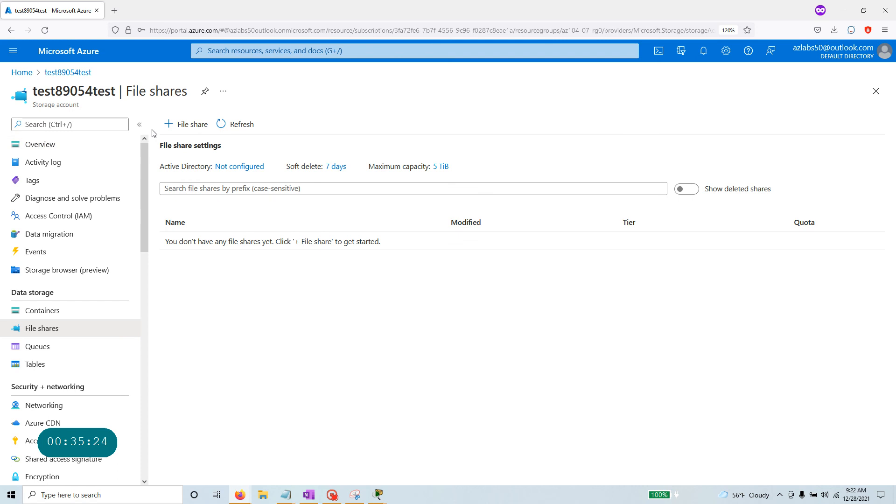
left_click(195, 126)
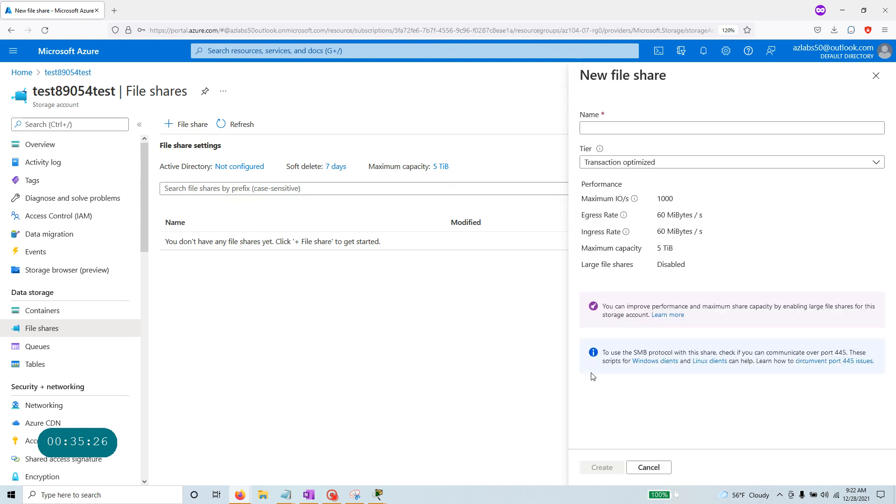
key("alt+Tab")
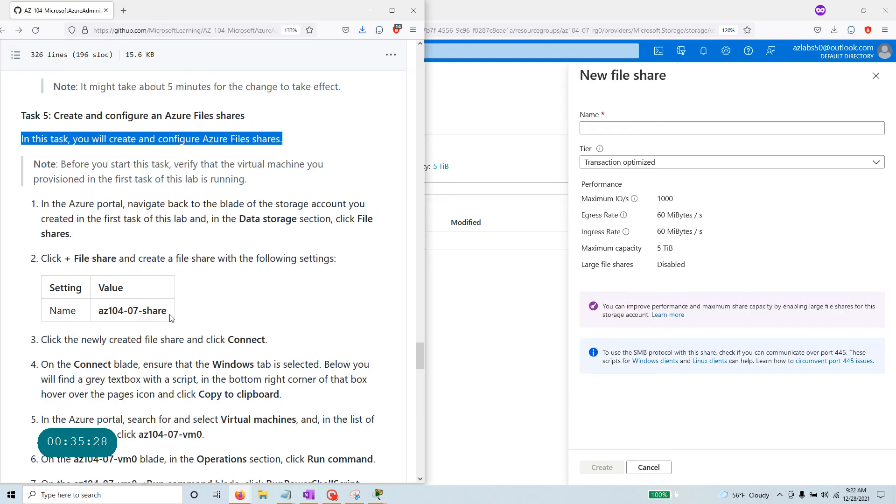
left_click_drag(169, 318, 103, 311)
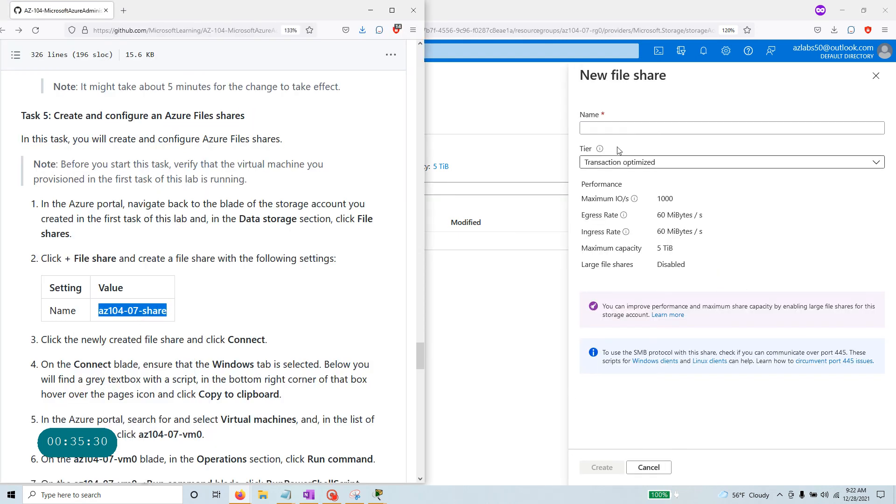
left_click(605, 127)
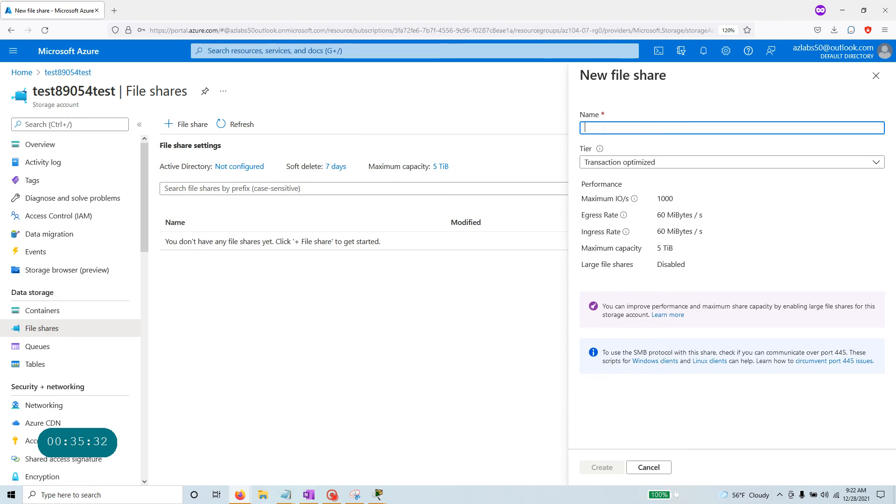
type("az104-07-share")
Keep the Transaction optimized tier and create the az104-07-share file share.
key("alt+Tab")
scroll(141, 322, "down", 3)
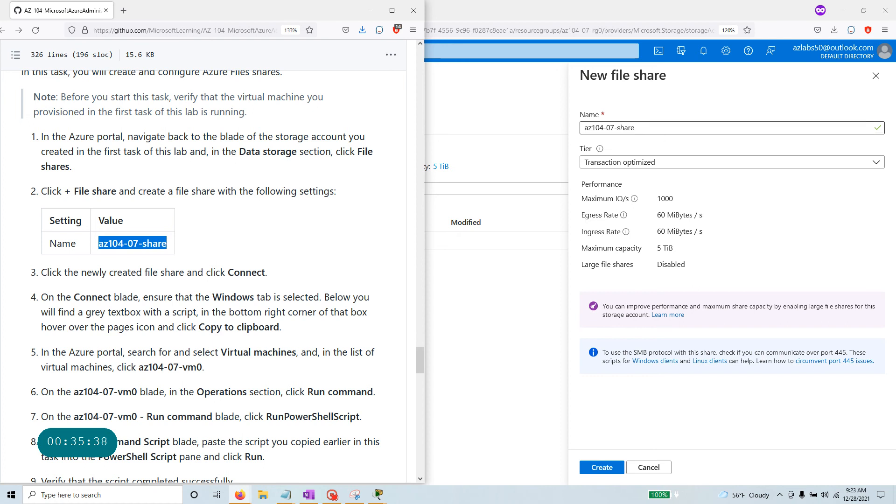
left_click(669, 165)
left_click(669, 164)
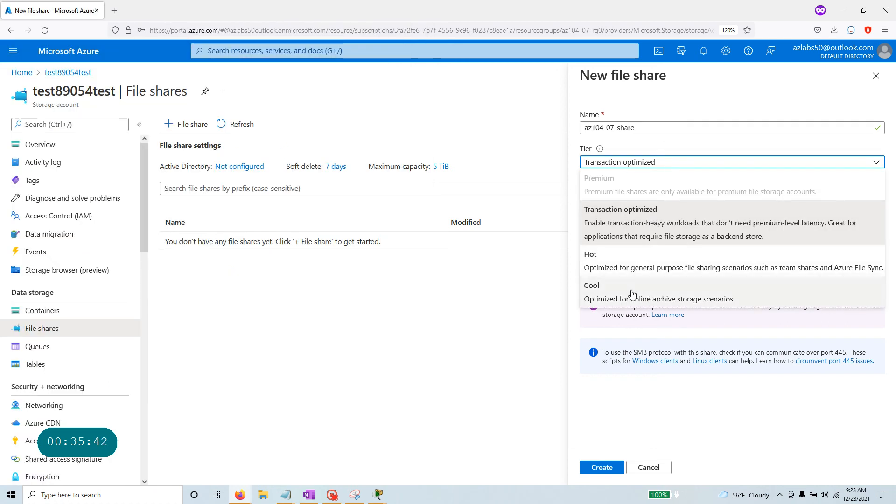
left_click(633, 213)
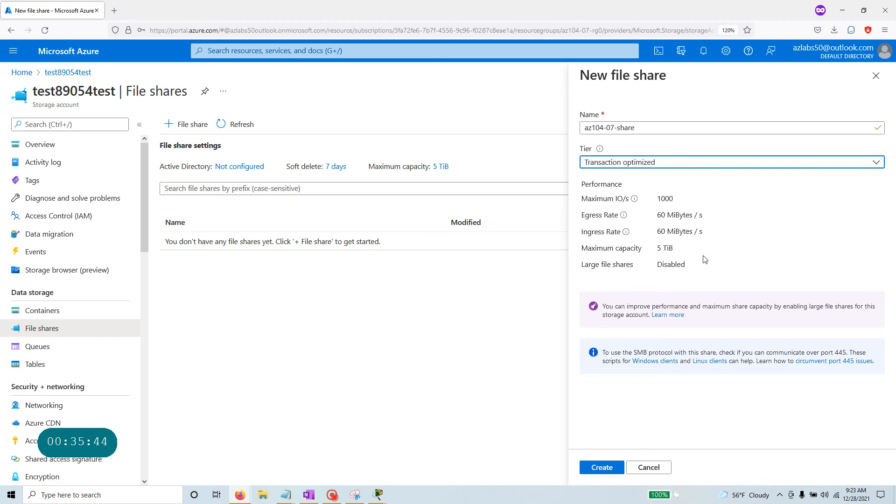
left_click(603, 467)
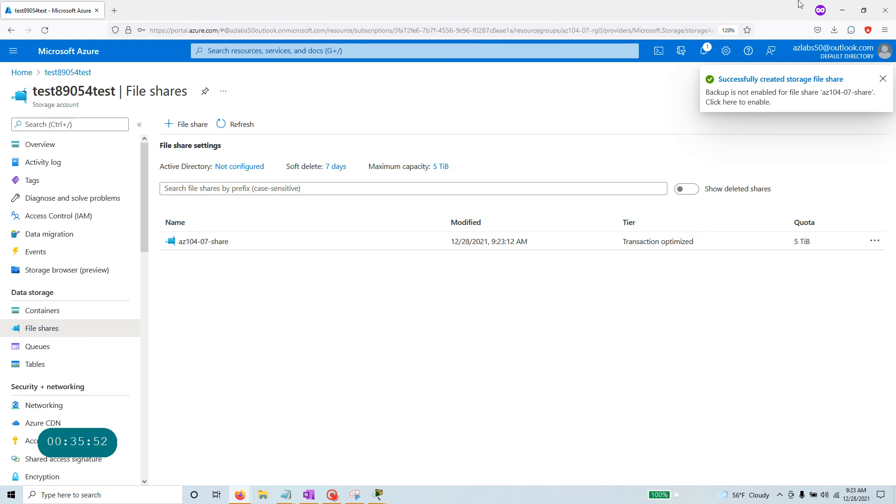
Arrange the portal beside the instructions and open az104-07-share's Connect pane.
left_click(864, 10)
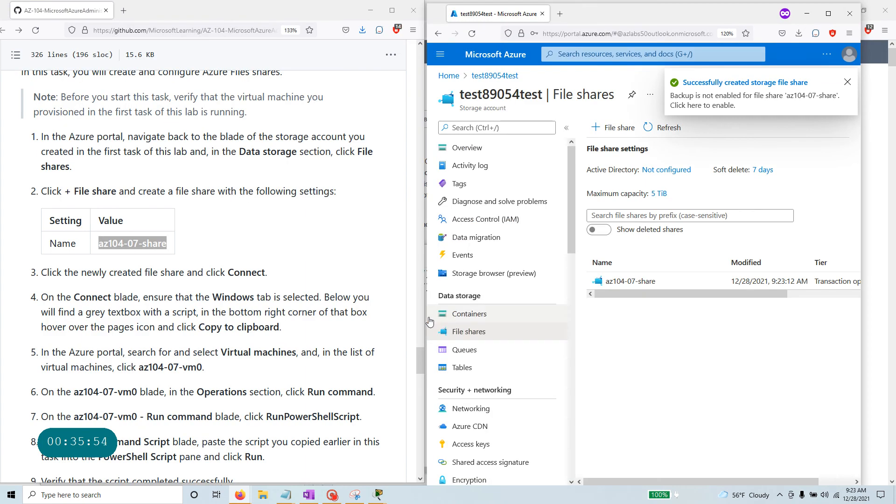
left_click_drag(425, 317, 400, 318)
left_click(279, 269)
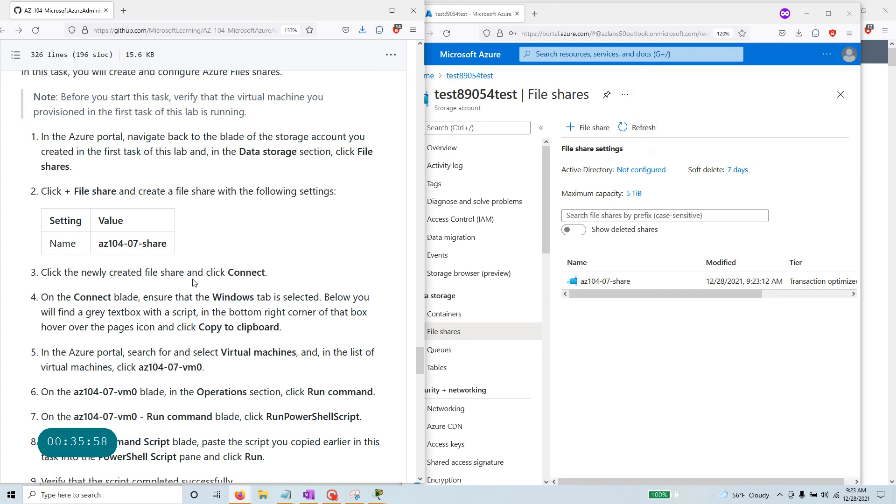
left_click(615, 282)
left_click(615, 282)
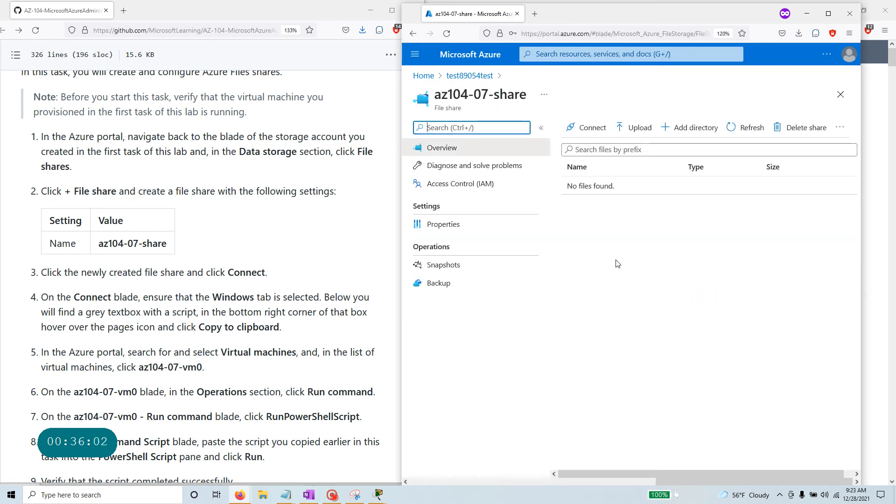
left_click(593, 134)
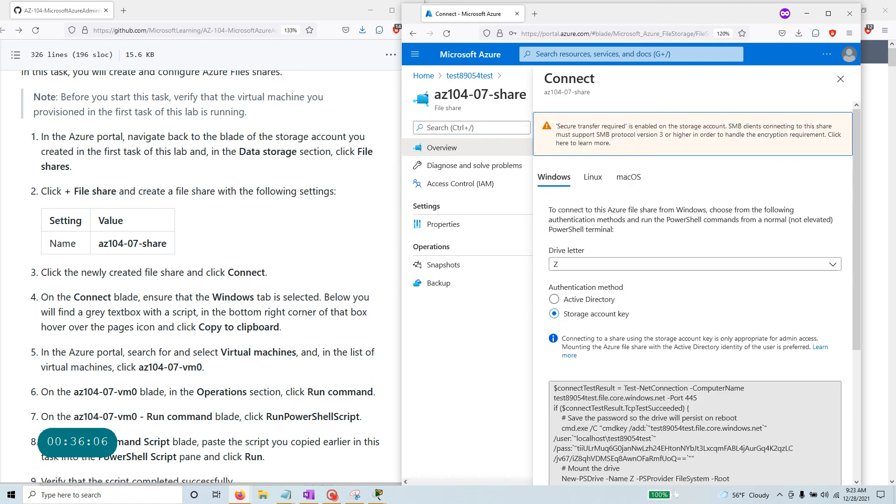
Copy the Windows script that maps drive Z to the clipboard, noting az104-07-vm0 as the target.
left_click(100, 300)
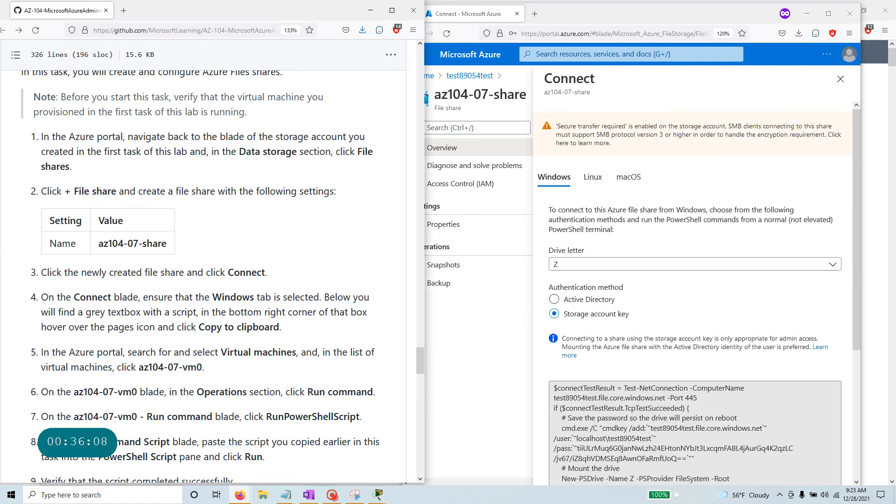
left_click_drag(212, 297, 319, 297)
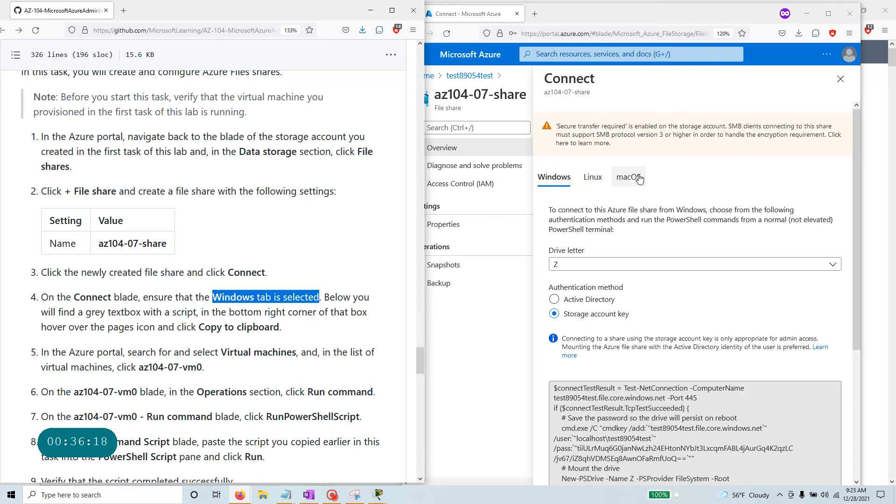
scroll(379, 334, "down", 1)
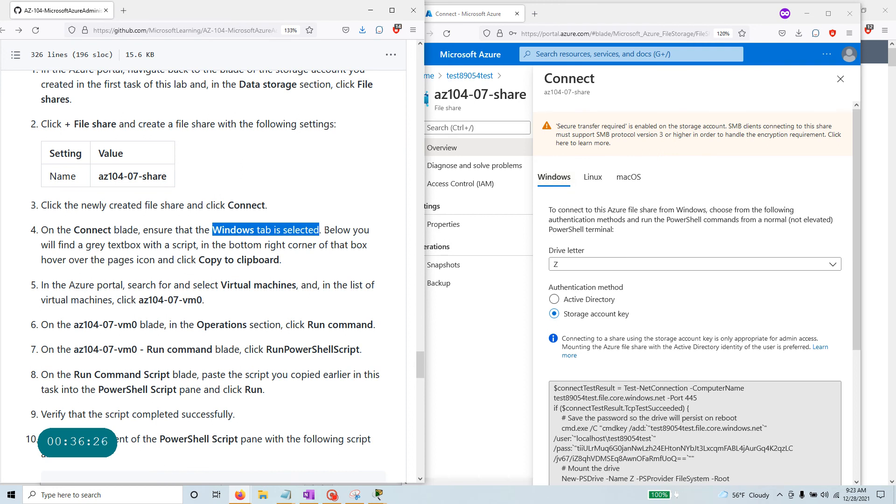
left_click_drag(324, 230, 353, 273)
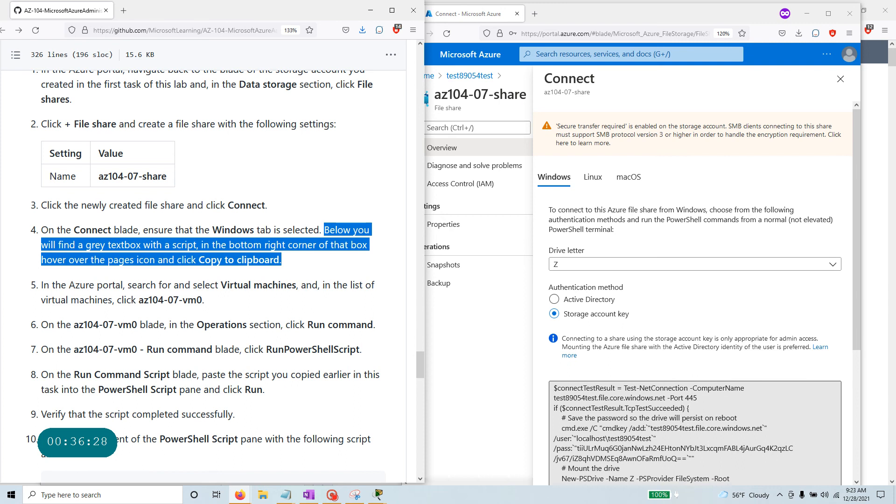
scroll(696, 327, "down", 3)
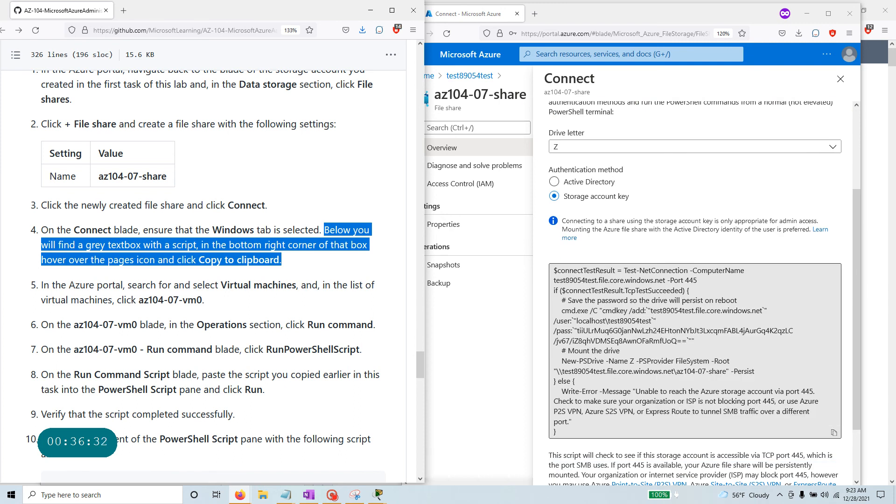
left_click(657, 307)
right_click(656, 308)
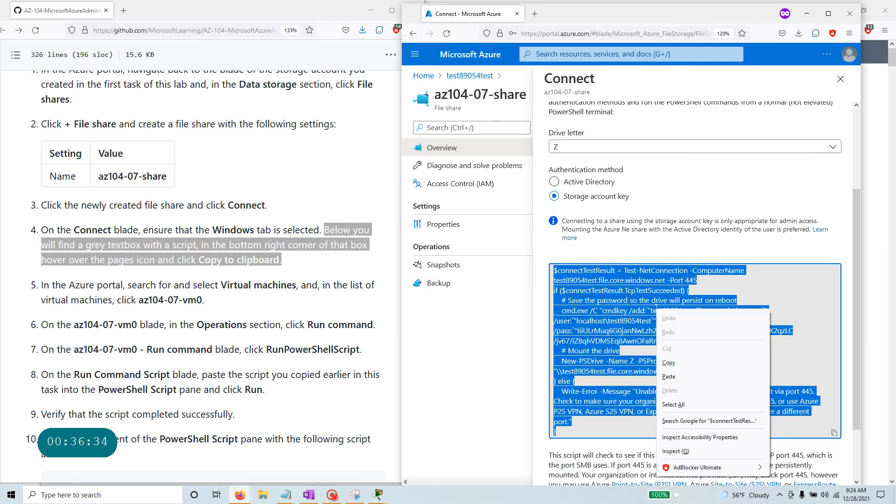
left_click(816, 356)
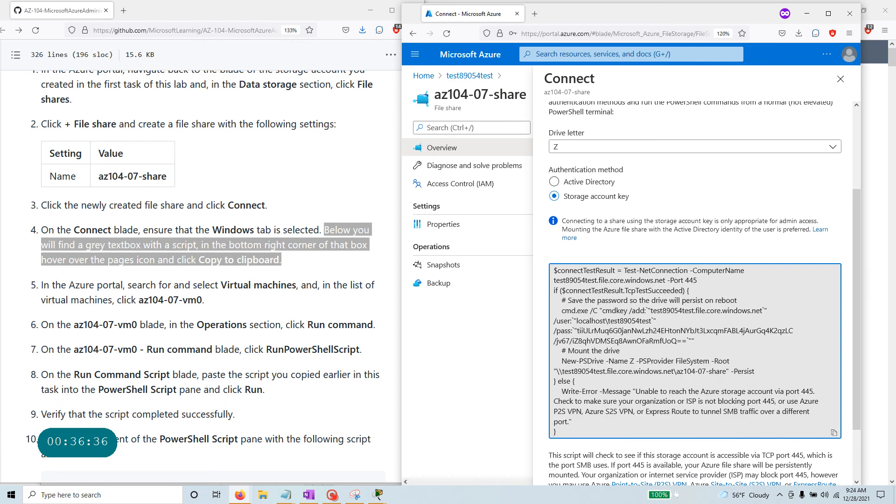
left_click(834, 433)
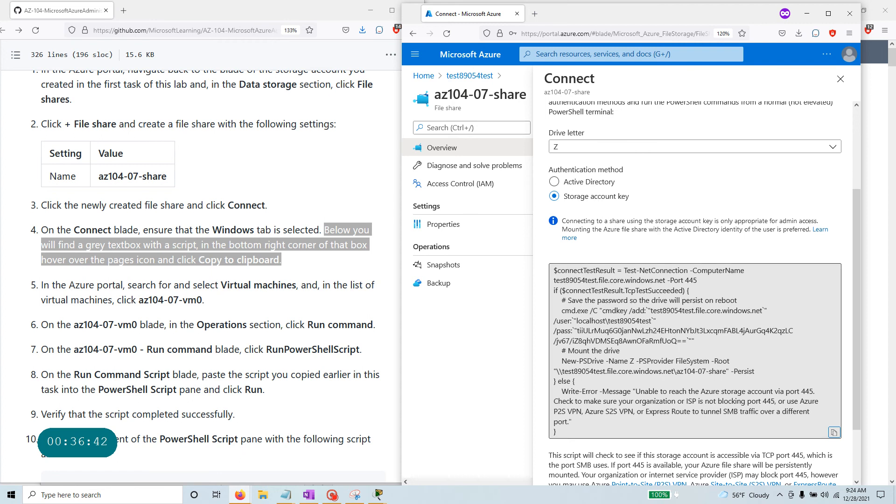
left_click_drag(139, 301, 205, 301)
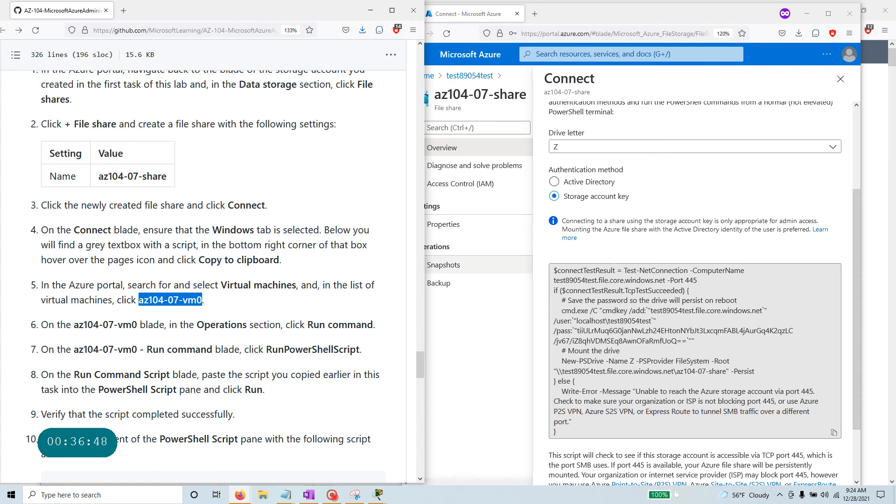
left_click(515, 81)
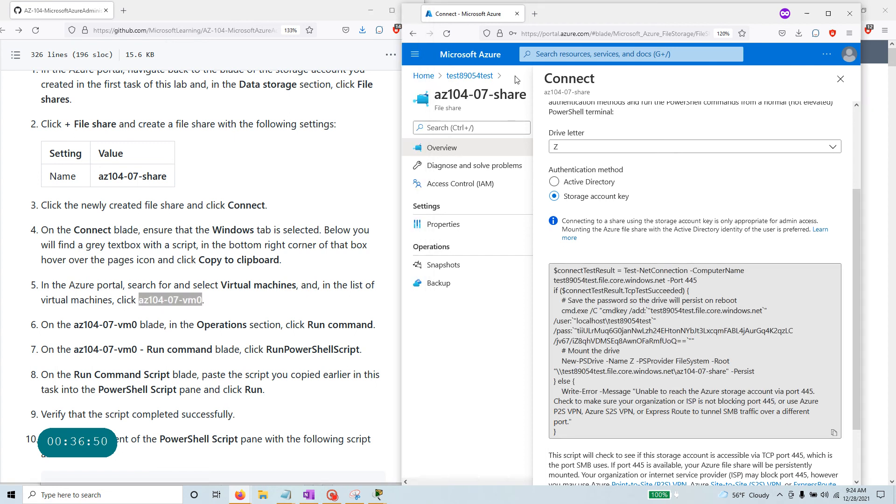
Search 'vir' from Home, open Virtual machines, and select az104-07-vm0.
left_click(426, 78)
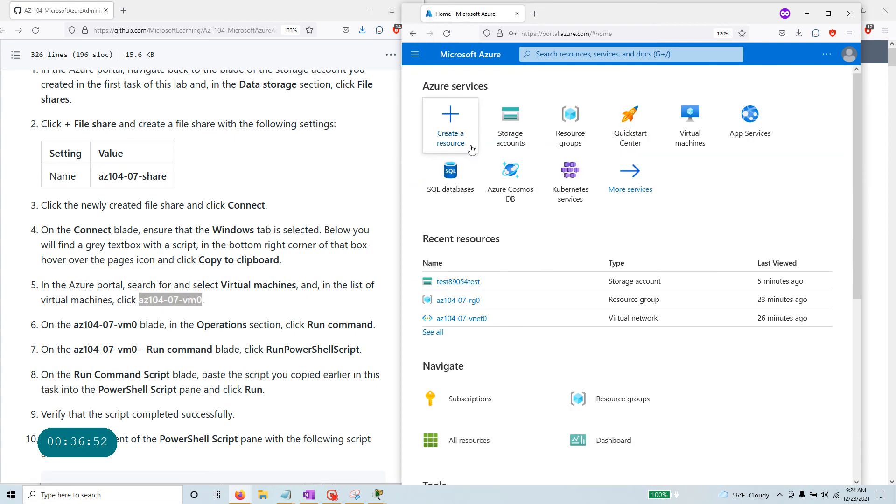
left_click(537, 55)
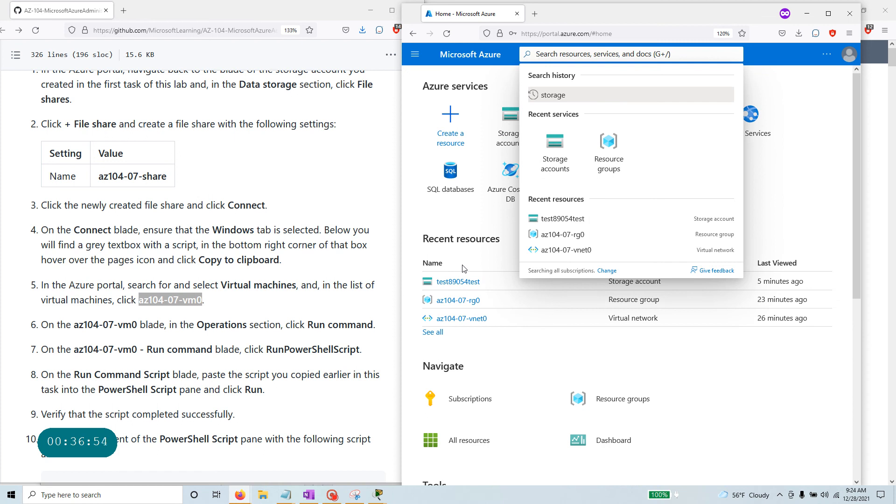
type("vir")
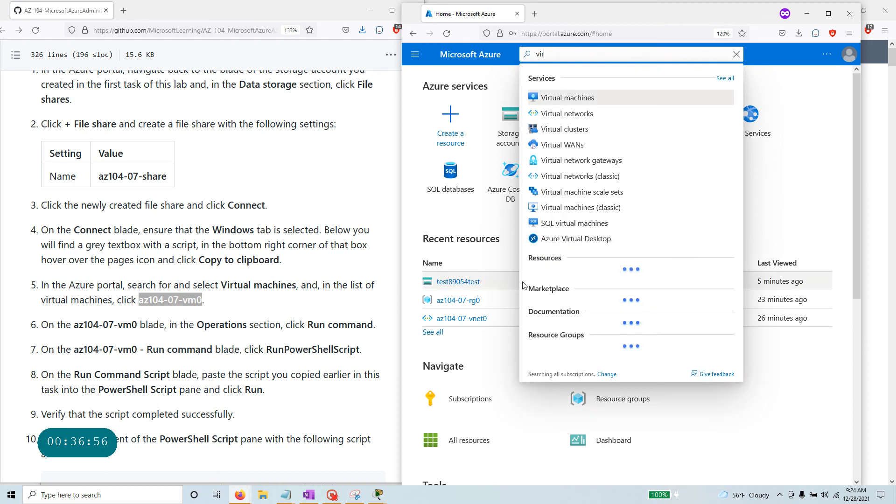
left_click(583, 97)
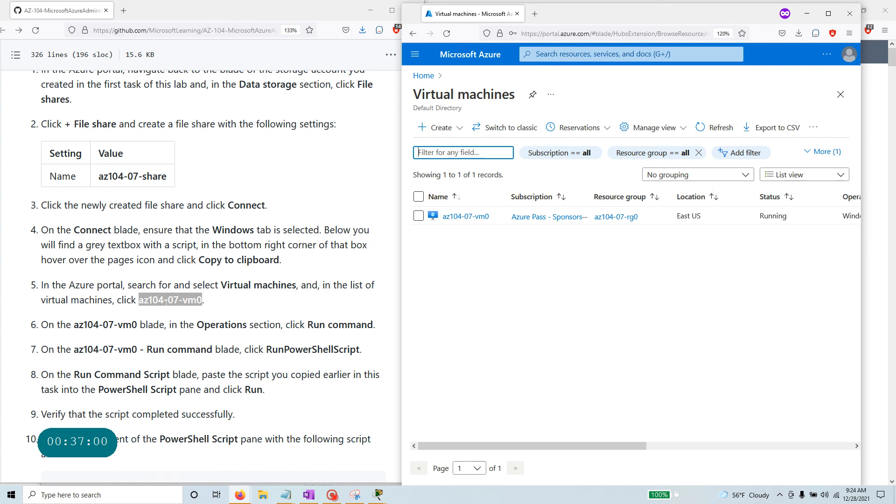
left_click(462, 217)
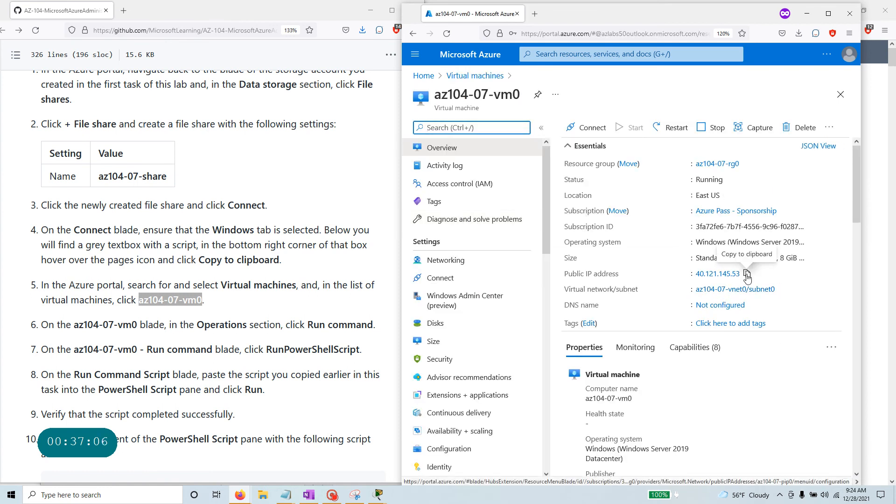
Copy the VM's public IP, paste 40.121.145.53 into Remote Desktop Connection's Computer field, then close it.
left_click(748, 275)
left_click(103, 494)
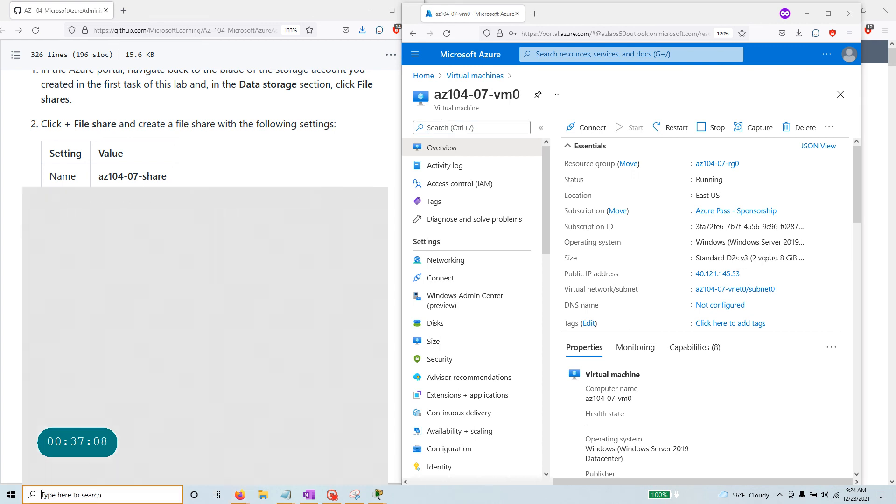
type("rdp")
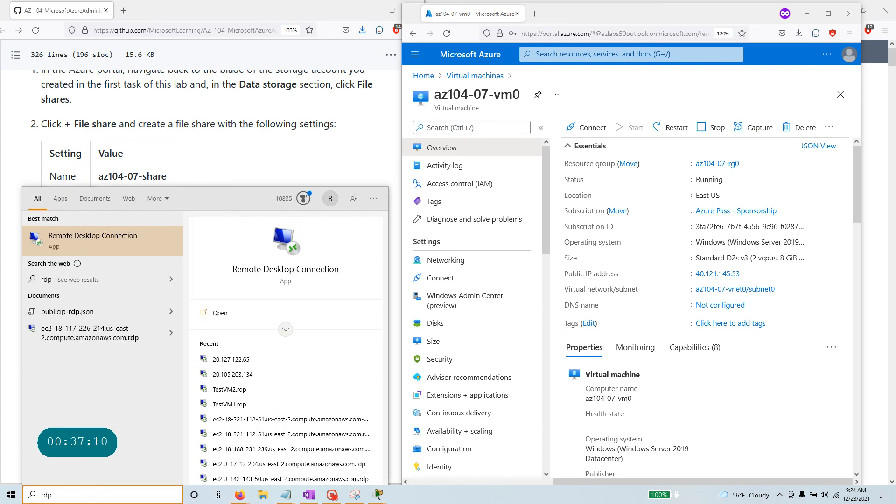
key("Return")
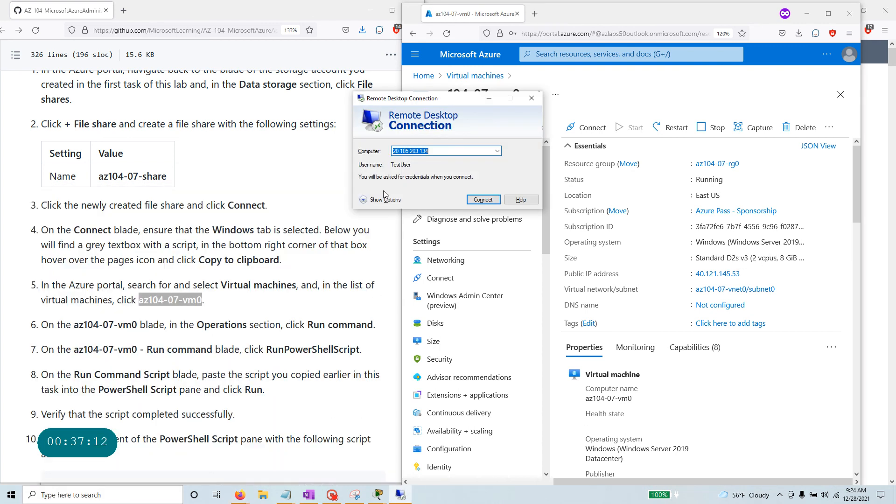
left_click(395, 204)
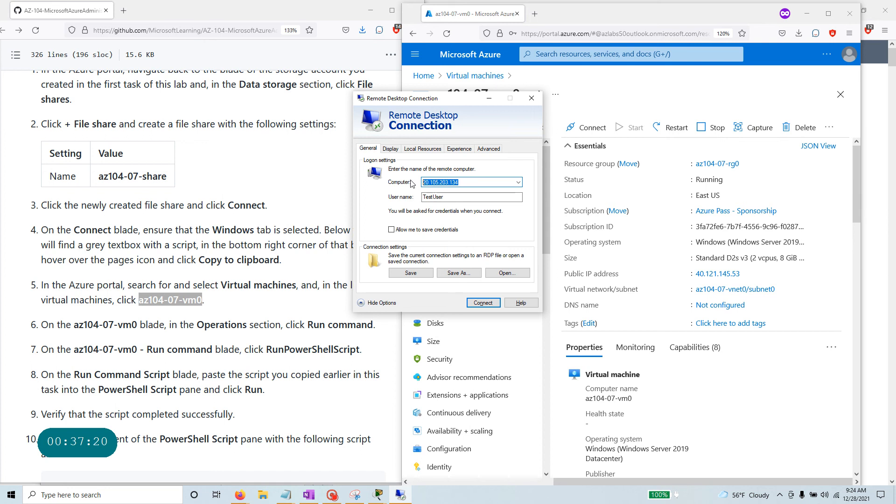
key("ctrl+v")
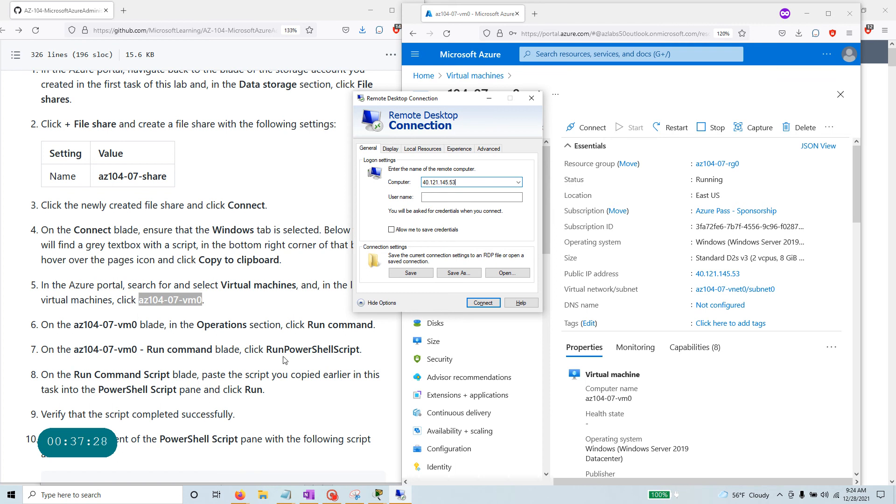
left_click(531, 98)
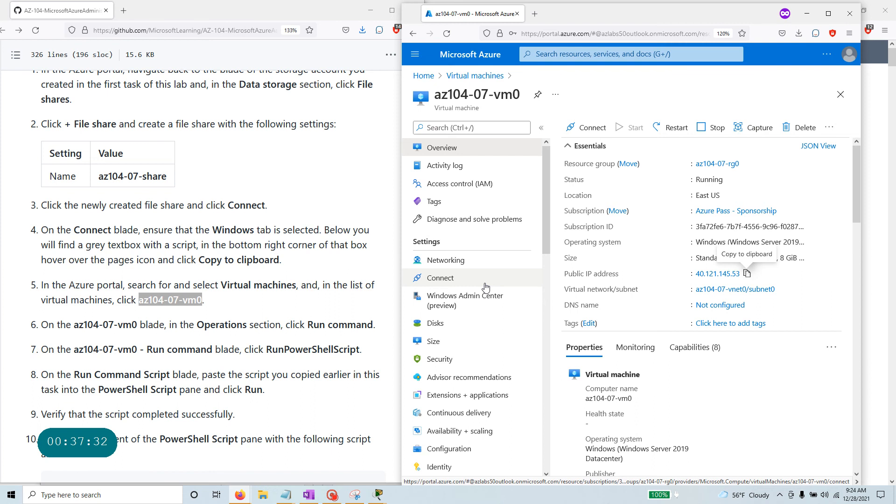
Filter the VM menu with 'run', open Run command, and choose RunPowerShellScript.
scroll(448, 344, "down", 3)
scroll(467, 344, "up", 3)
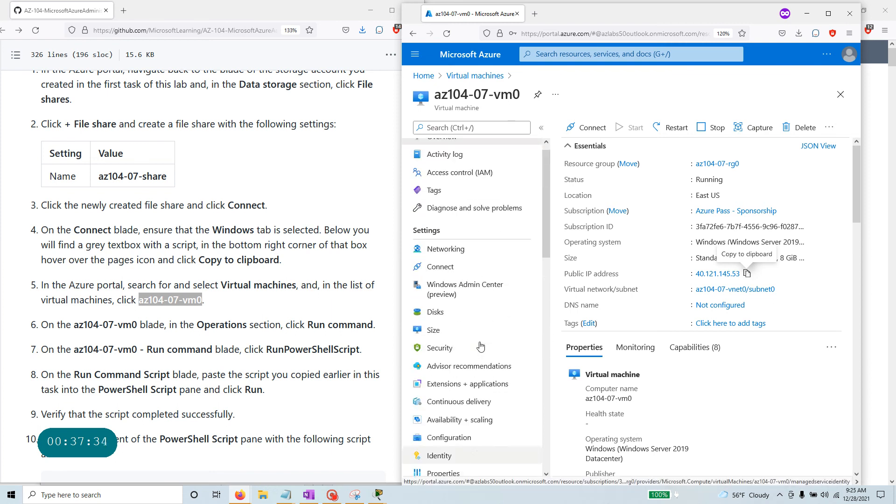
scroll(481, 345, "down", 2)
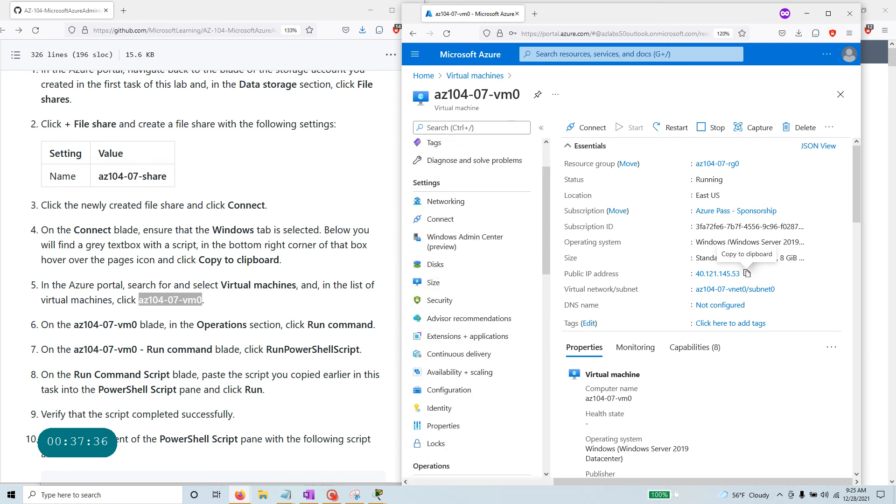
scroll(511, 419, "down", 2)
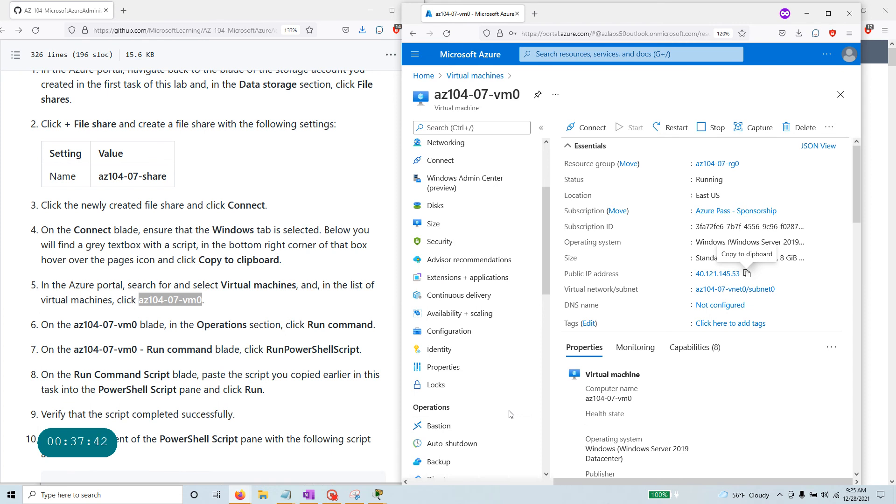
scroll(497, 410, "up", 4)
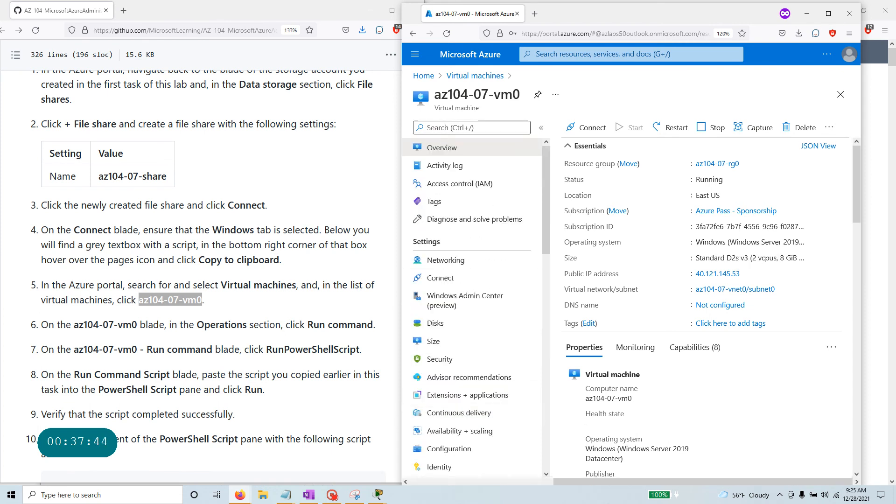
left_click(470, 127)
type("run")
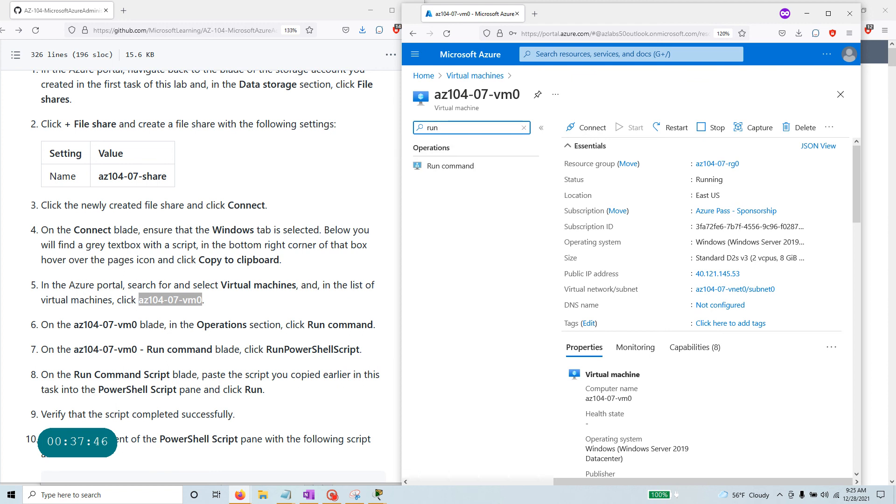
left_click(455, 168)
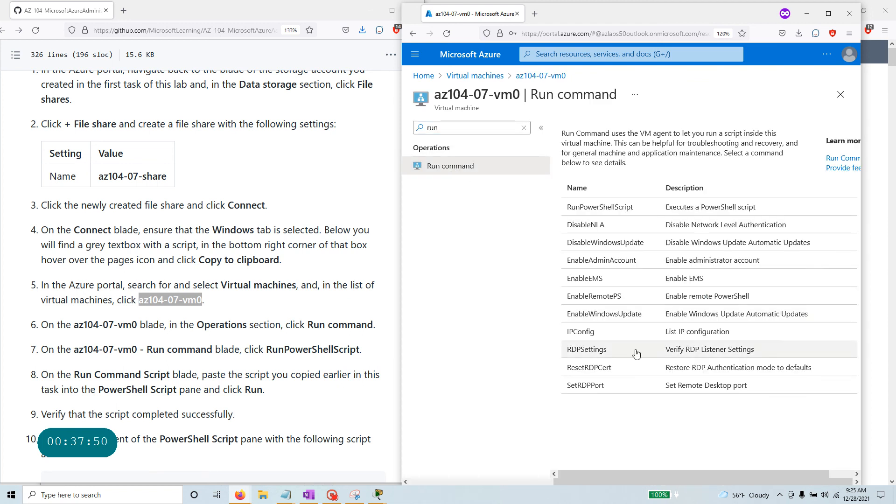
left_click(614, 208)
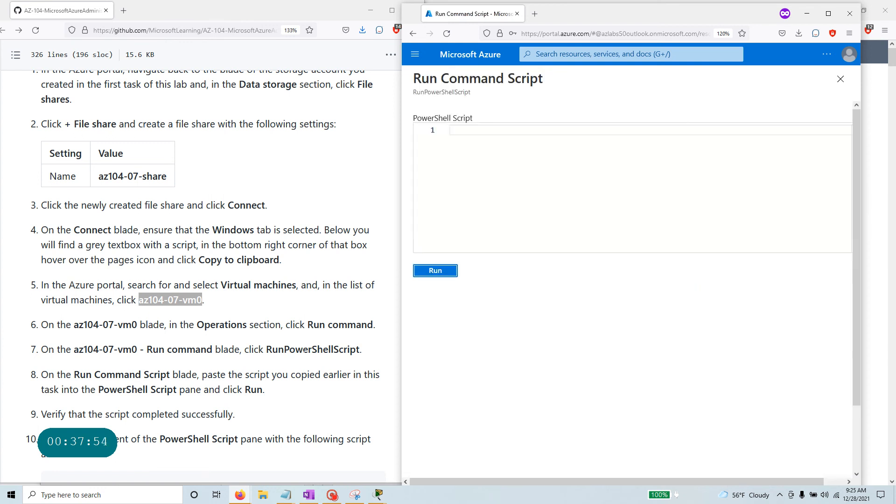
Undo the pasted IP address in the script editor, leaving it empty, and go back a page.
left_click_drag(364, 350, 20, 292)
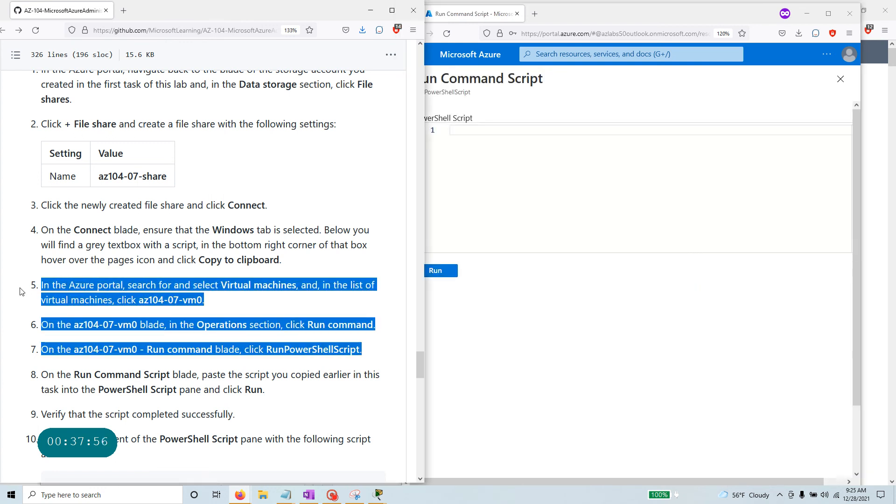
left_click(471, 291)
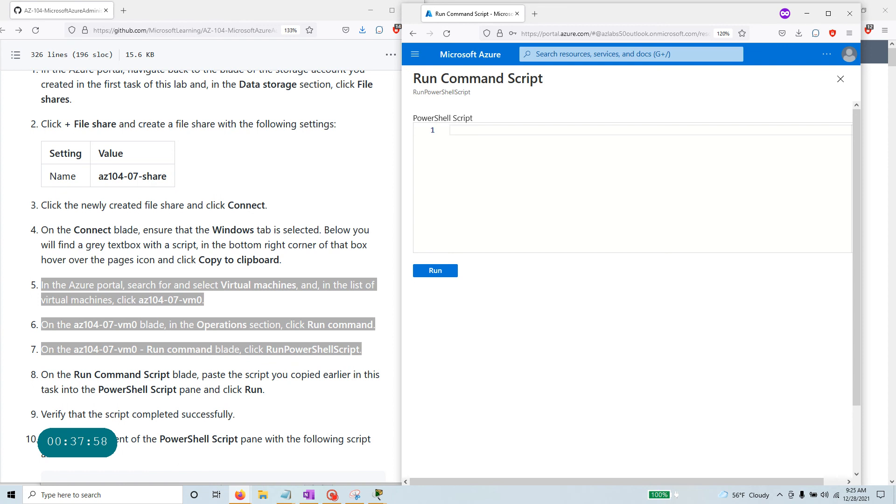
key("ctrl+v")
key("ctrl+z")
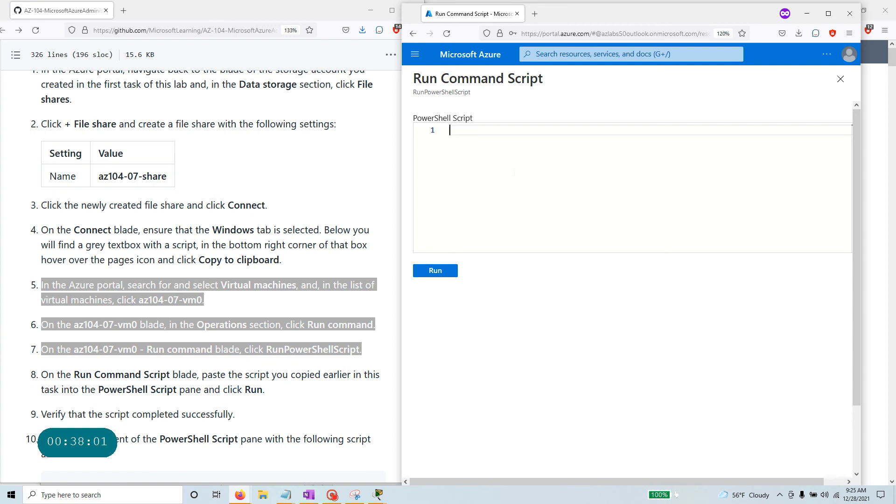
left_click(413, 33)
Copy az104-07-share's connection script from its Connect pane in test89054test.
left_click(414, 34)
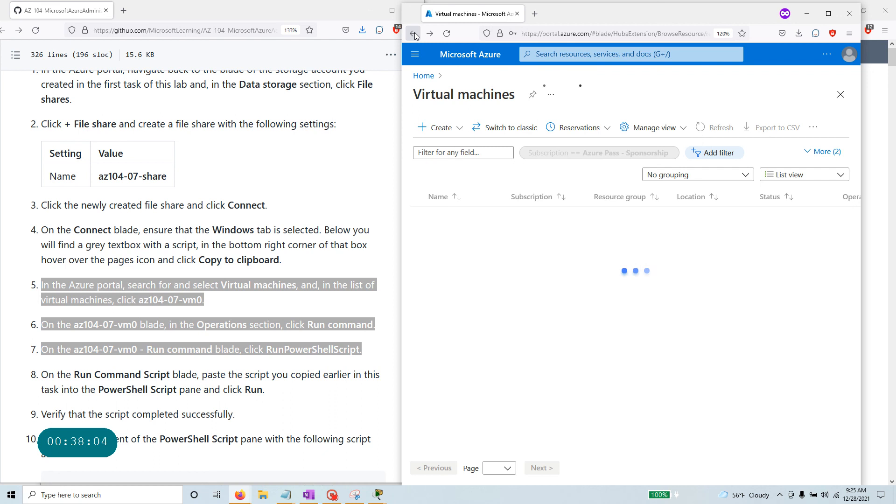
left_click(414, 34)
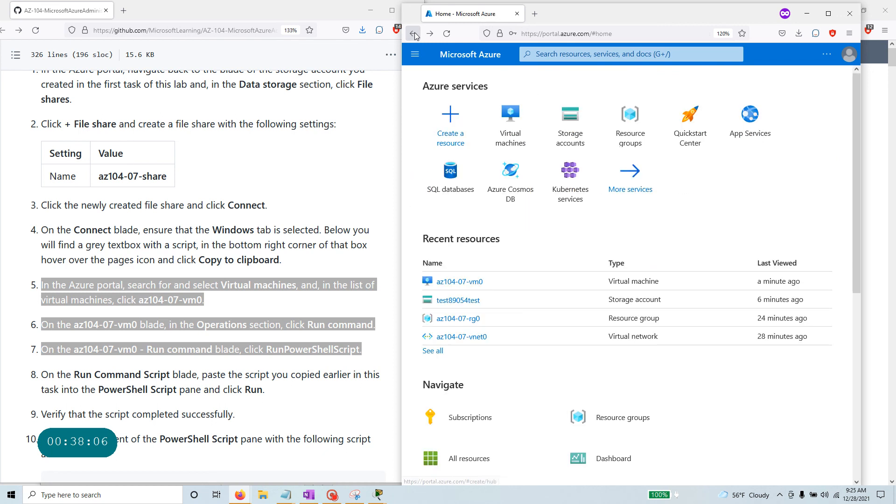
left_click(564, 132)
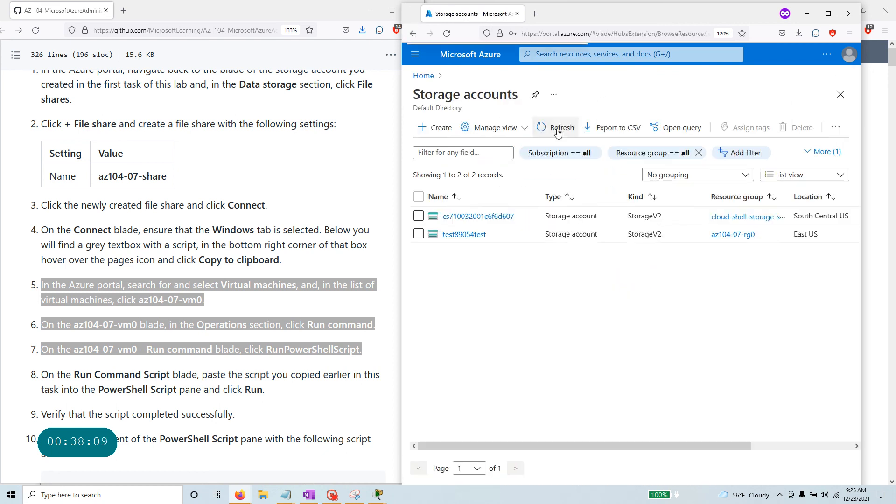
left_click(463, 236)
left_click(456, 332)
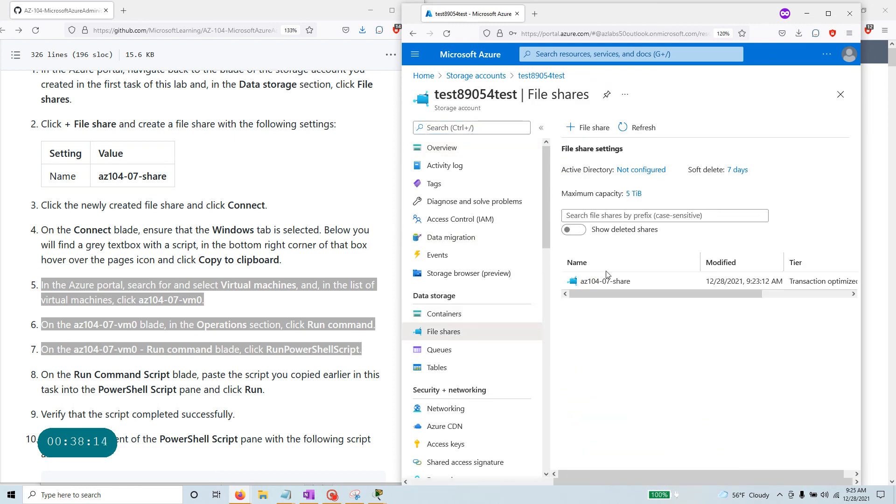
left_click(605, 280)
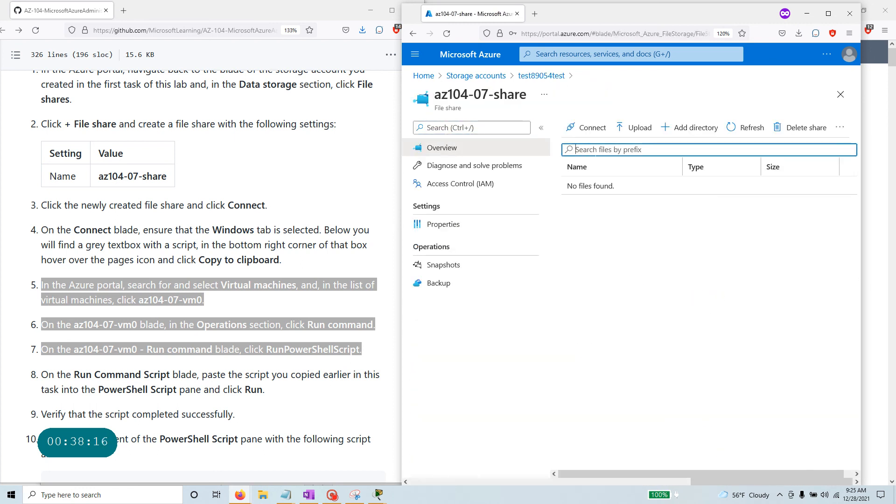
left_click(590, 127)
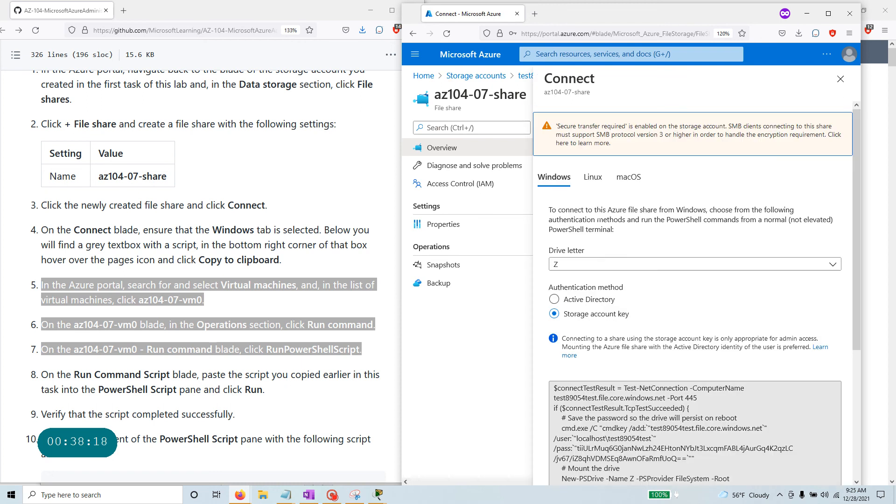
left_click(719, 417)
scroll(734, 334, "down", 4)
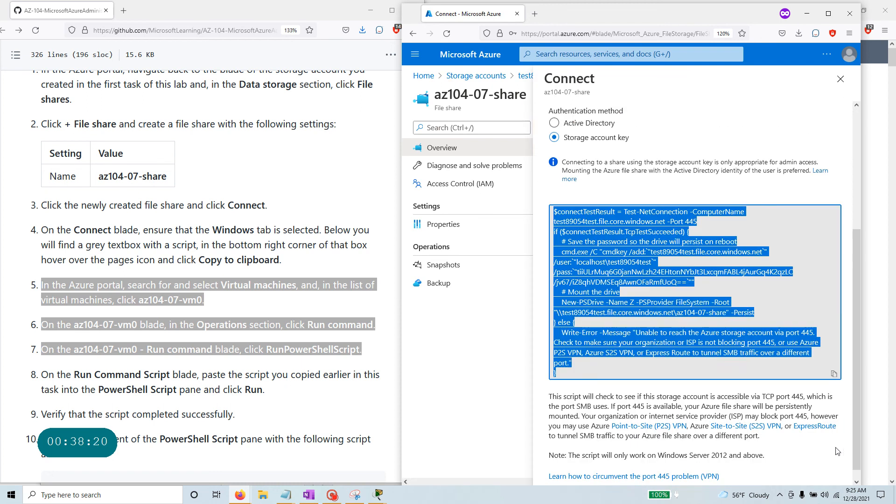
left_click(834, 377)
scroll(540, 253, "up", 4)
Paste the script into az104-07-vm0's RunPowerShellScript and run it.
left_click(608, 55)
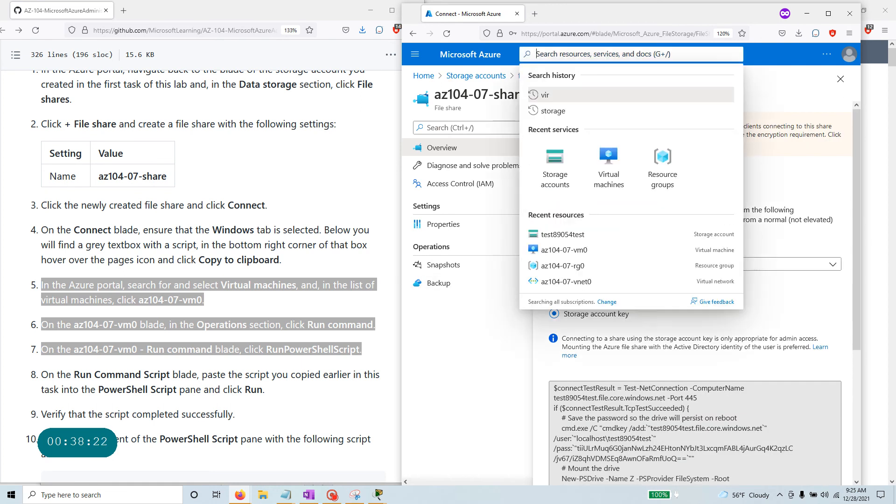
left_click(608, 163)
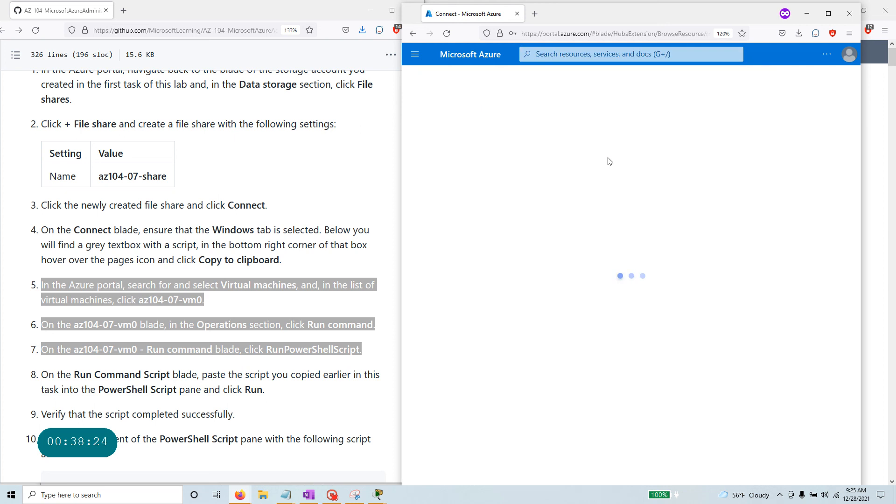
left_click(477, 217)
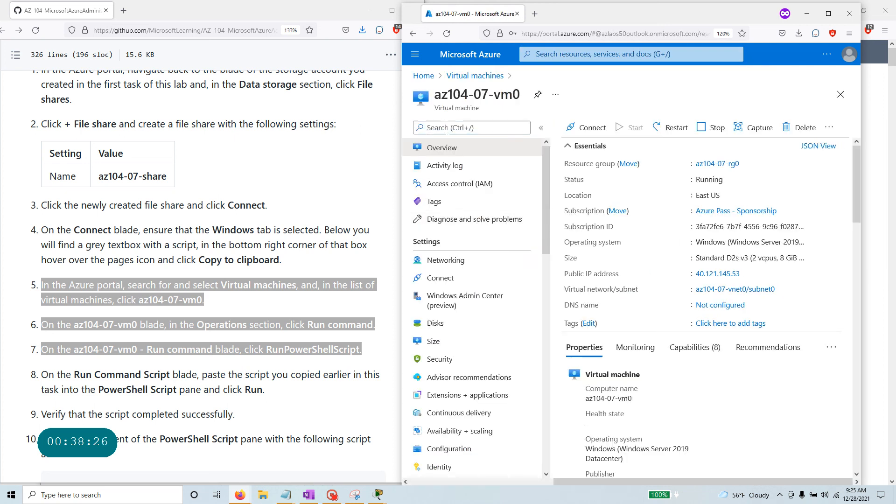
type("run")
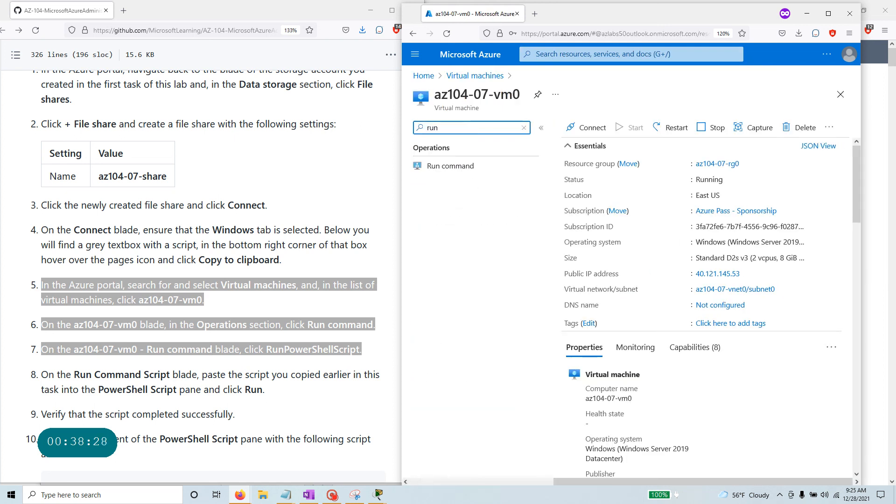
left_click(438, 168)
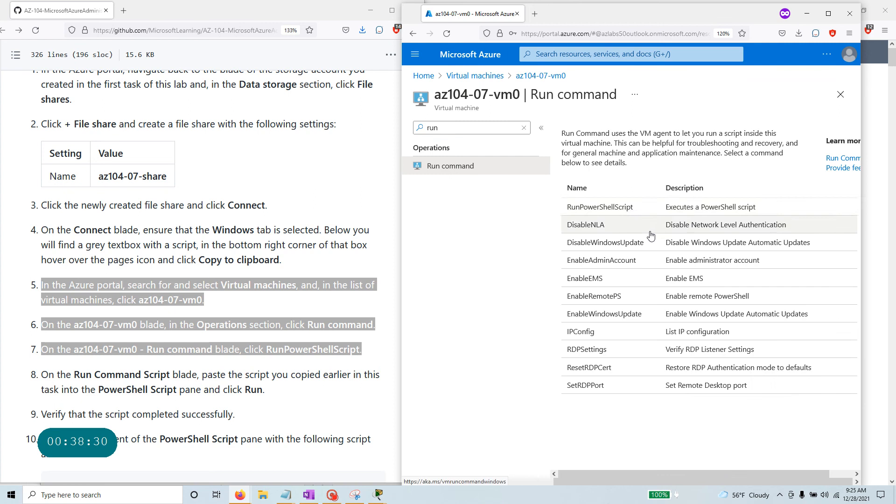
left_click(509, 147)
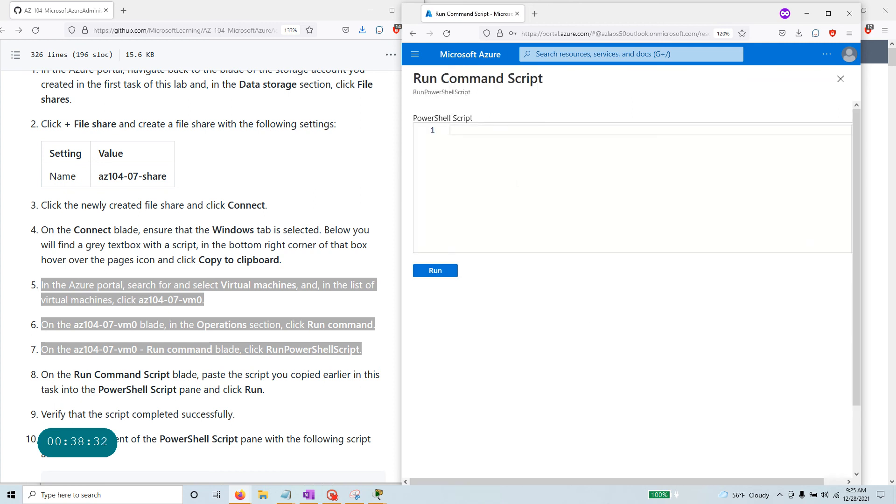
key("ctrl+v")
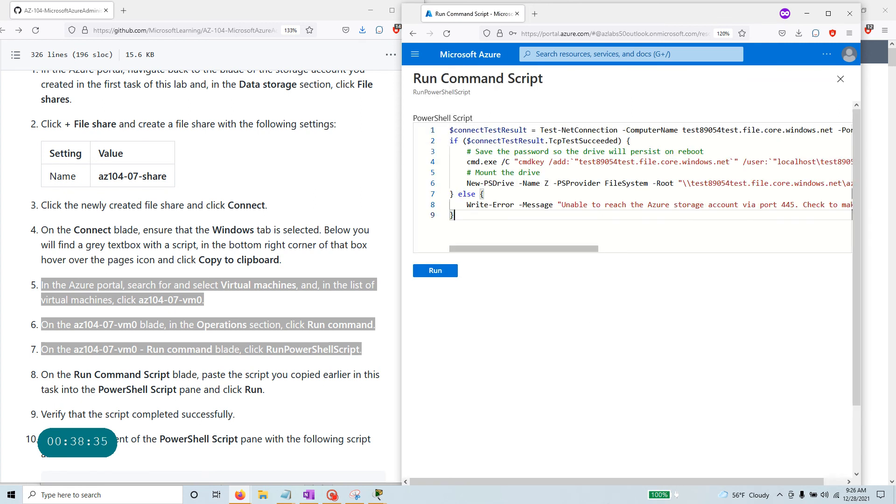
left_click(437, 272)
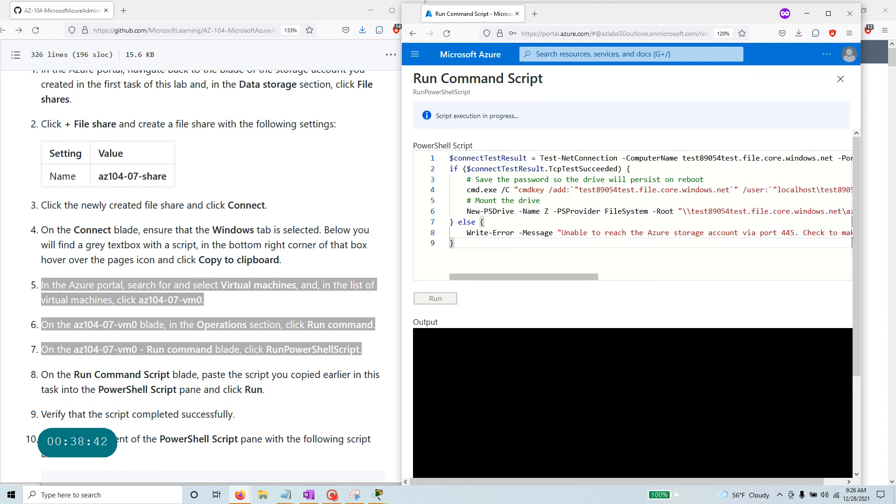
mouse_move(592, 276)
left_mouse_down()
mouse_move(851, 274)
mouse_move(592, 277)
left_mouse_up()
left_click_drag(463, 232, 731, 233)
left_click_drag(773, 232, 787, 232)
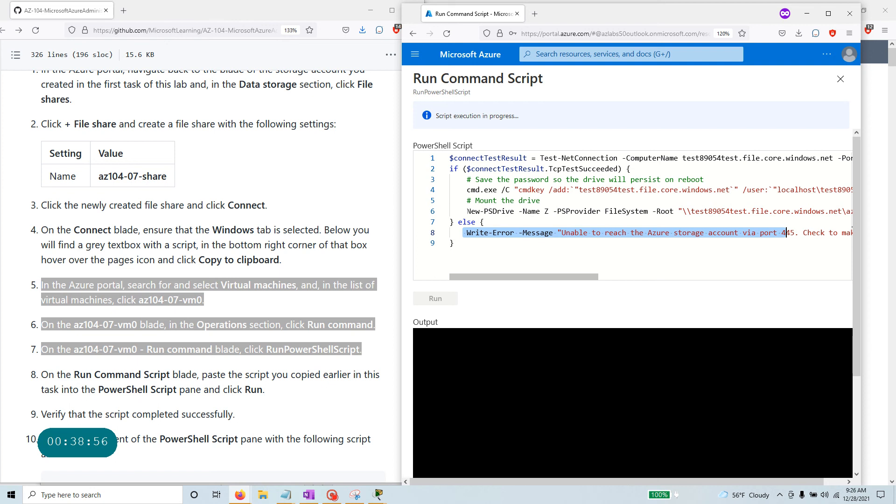
left_click_drag(485, 210, 541, 212)
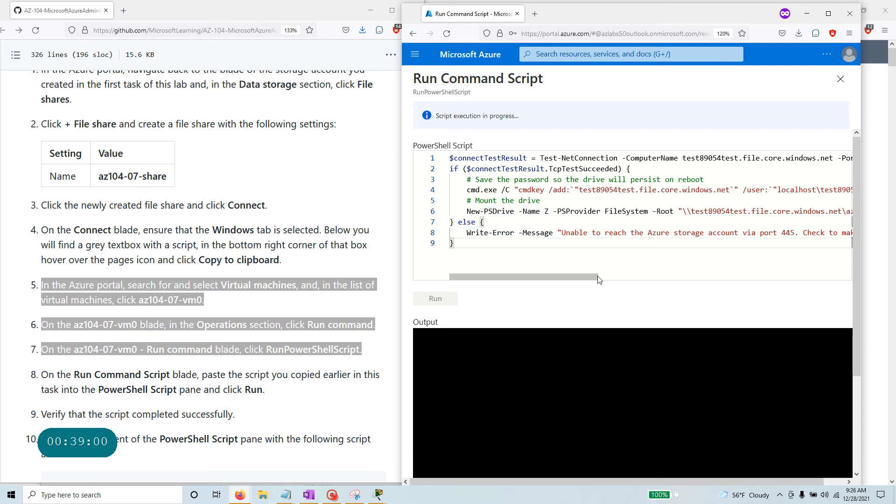
left_click_drag(591, 279, 677, 280)
left_click_drag(677, 211, 426, 212)
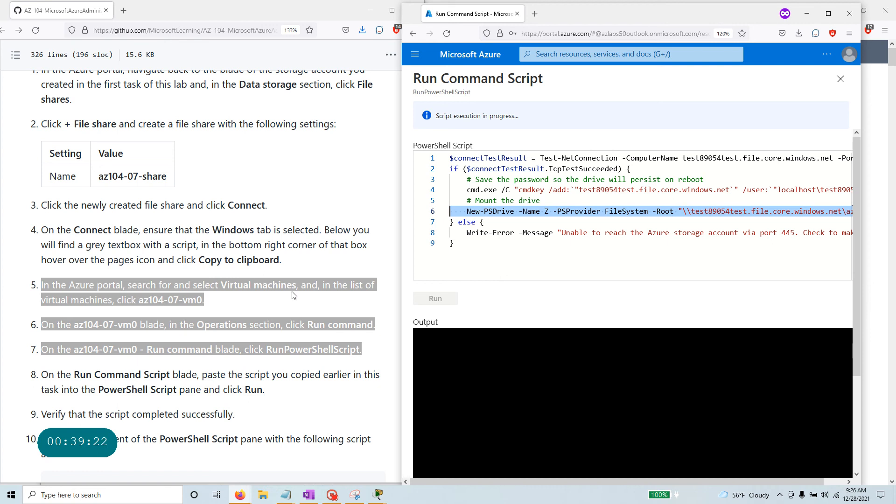
left_click_drag(527, 117, 433, 117)
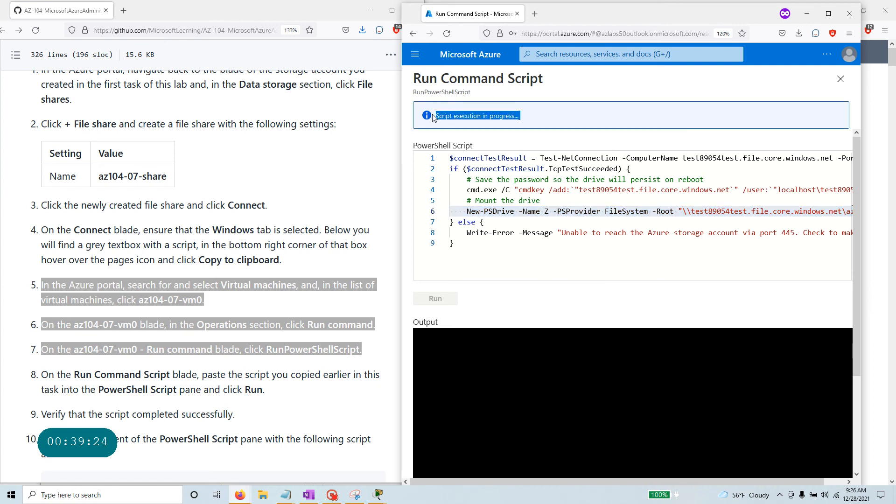
scroll(146, 326, "down", 3)
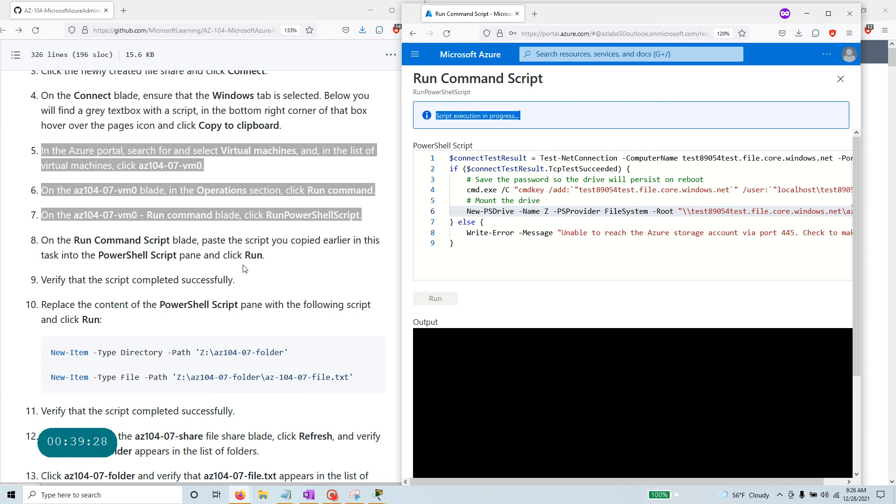
Check the output shows drive Z mapped with 5120 GB free, then copy the New-Item commands.
scroll(175, 267, "down", 2)
left_click_drag(273, 189, 7, 174)
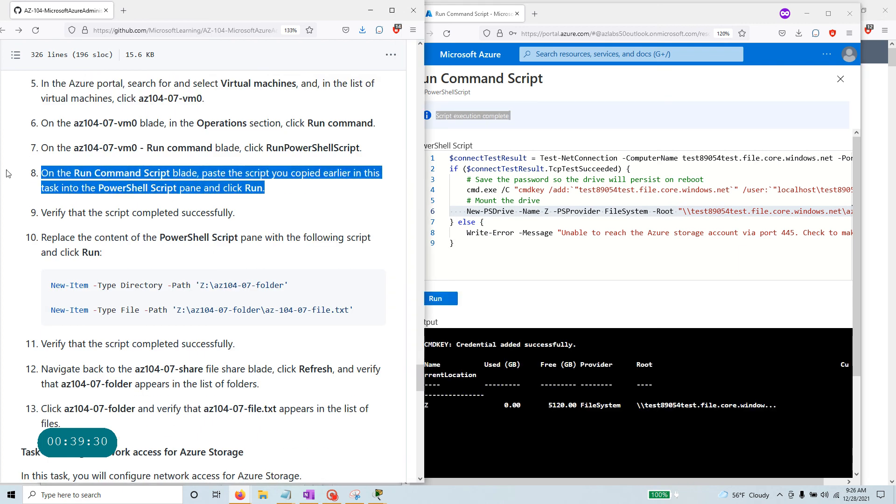
left_click_drag(258, 212, 18, 208)
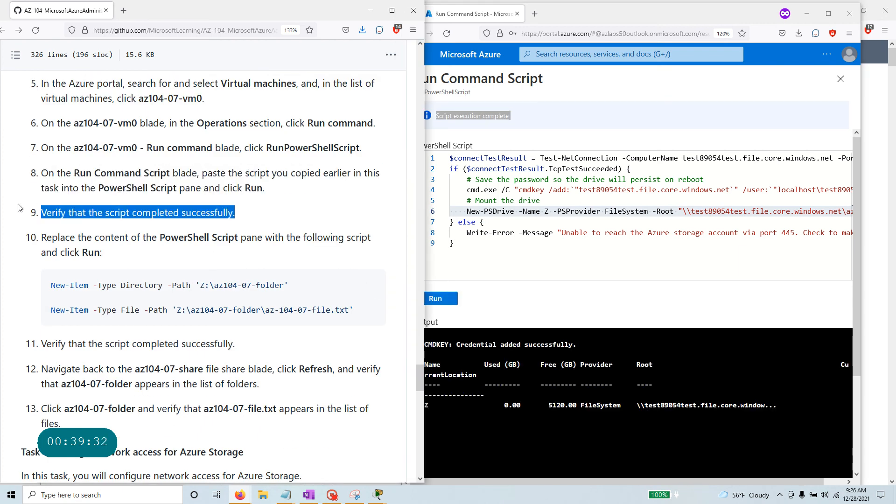
left_click(709, 404)
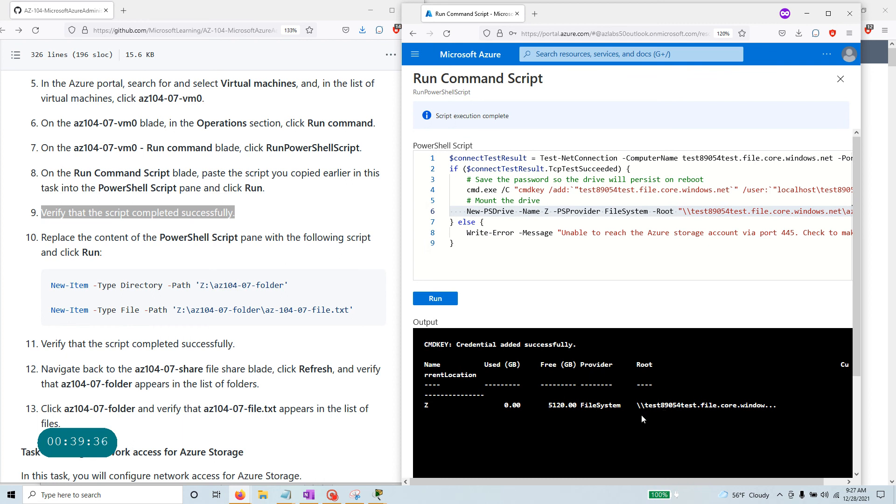
scroll(640, 415, "down", 2)
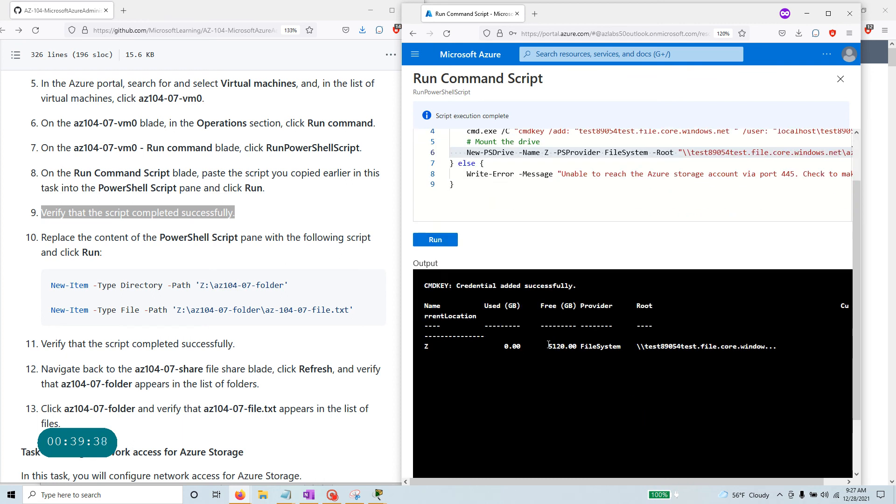
left_click_drag(548, 346, 771, 346)
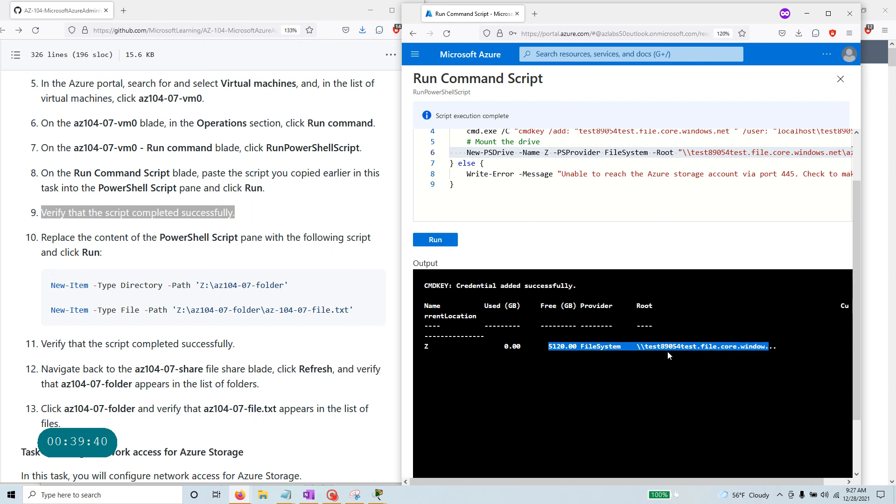
left_click_drag(430, 348, 421, 349)
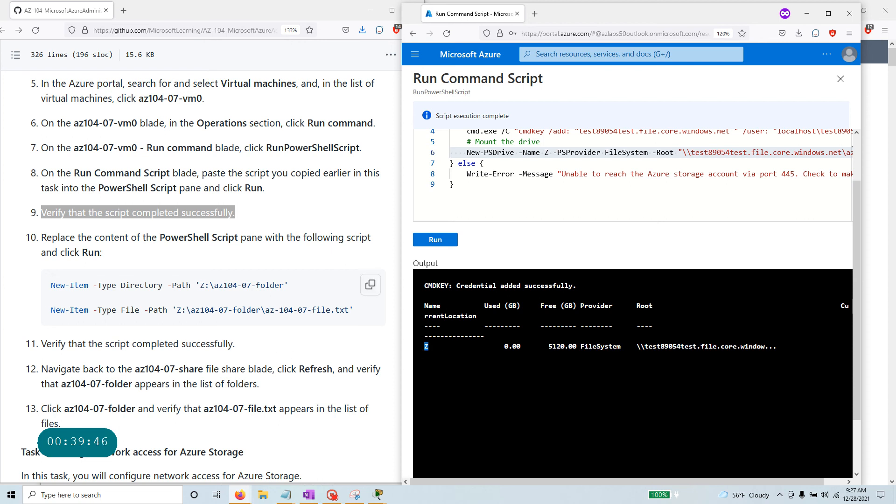
left_click(371, 289)
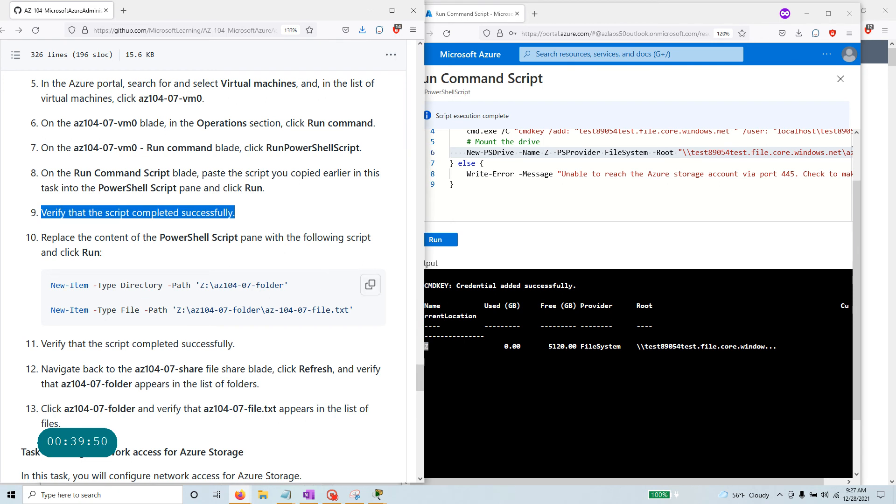
left_click(543, 196)
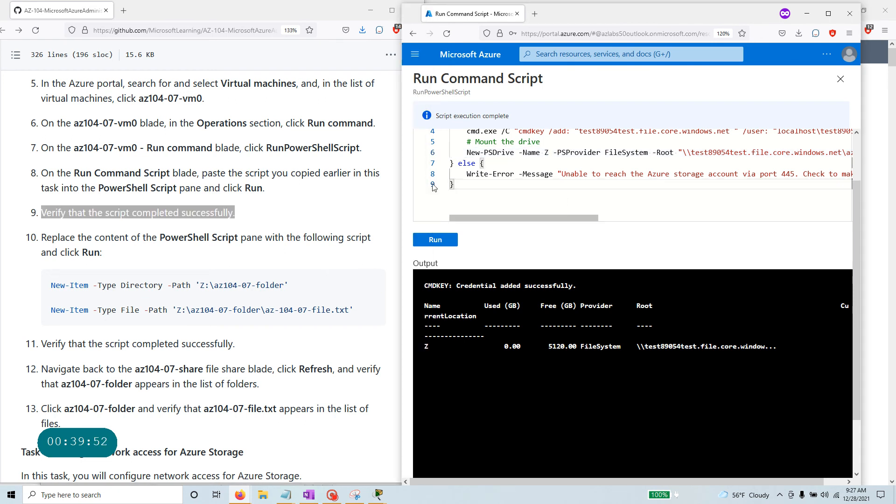
Clear the old script and paste the New-Item commands for Z:\az104-07-folder and az-104-07-file.txt.
key("ctrl+a")
key("Delete")
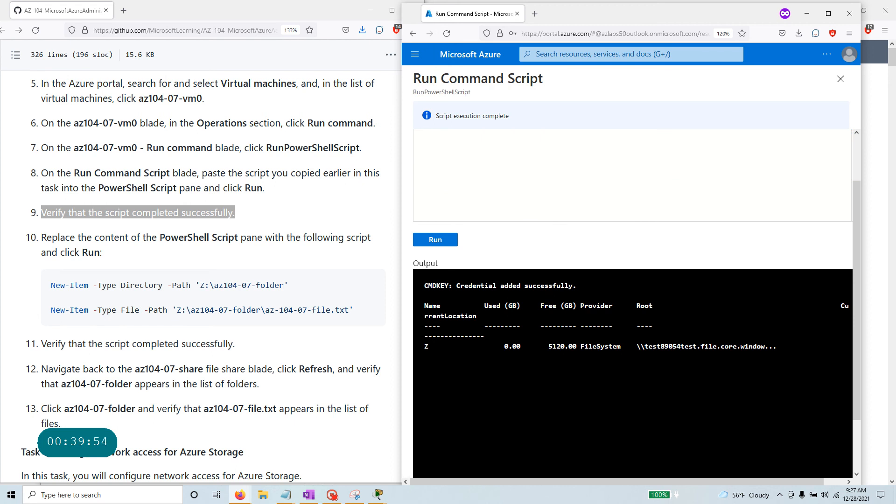
left_click(372, 284)
left_click(502, 151)
right_click(502, 151)
key("Escape")
key("ctrl+v")
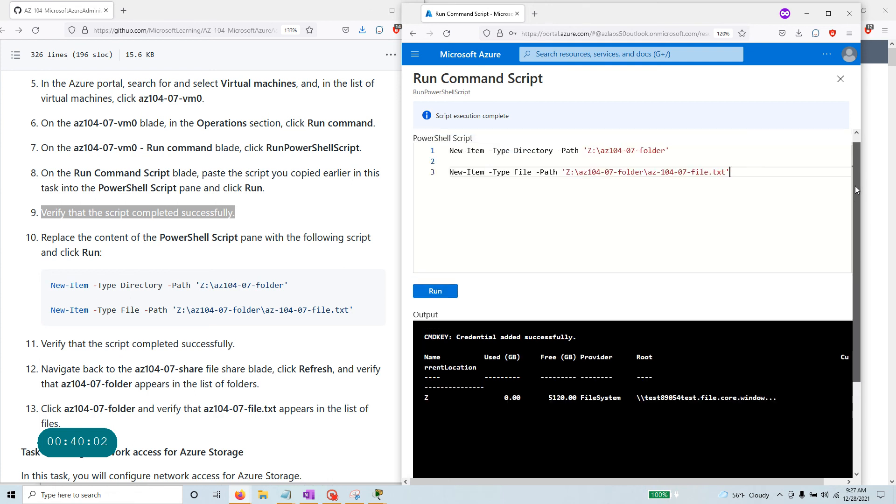
key("ctrl+a")
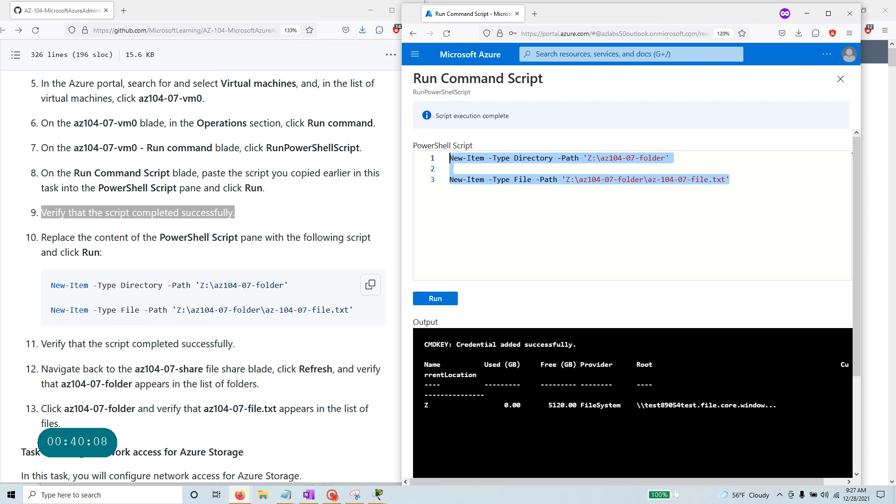
left_click_drag(289, 286, 216, 285)
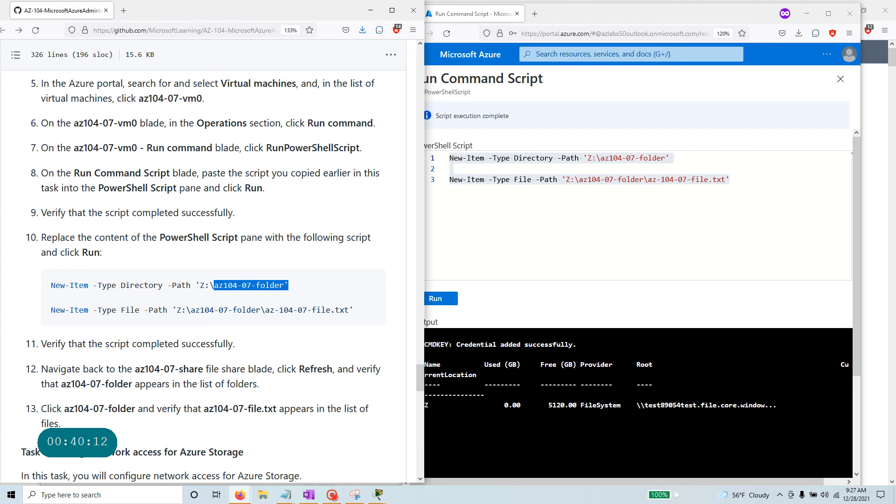
left_click_drag(356, 310, 37, 311)
left_click(451, 274)
Run the New-Item script on az104-07-vm0 and compare the Z: folder and file paths.
left_click(436, 299)
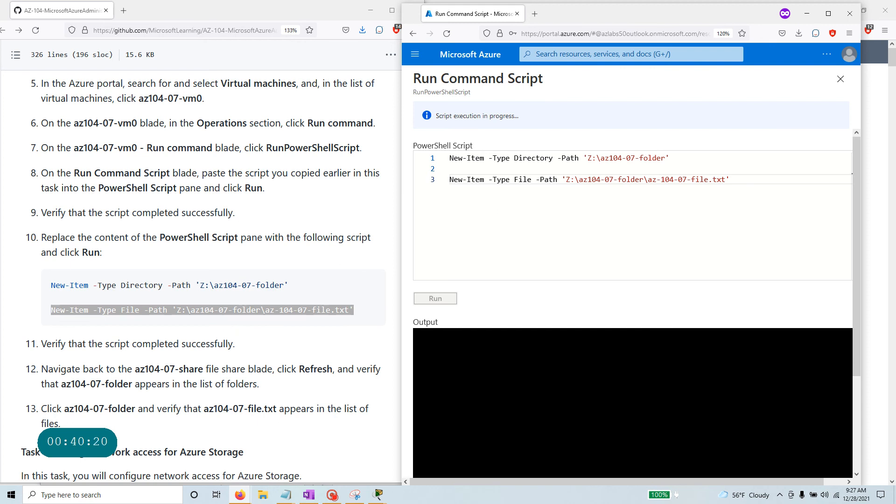
left_click_drag(522, 116, 409, 118)
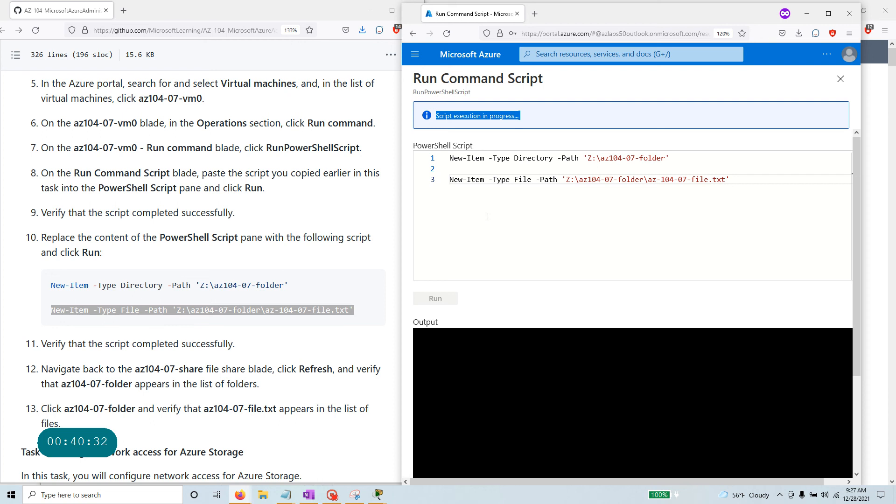
double_click(202, 286)
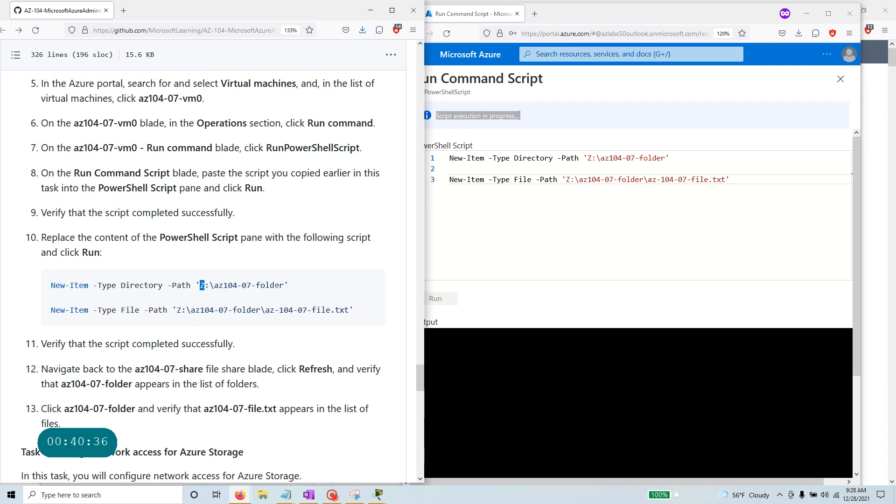
left_click_drag(289, 286, 185, 286)
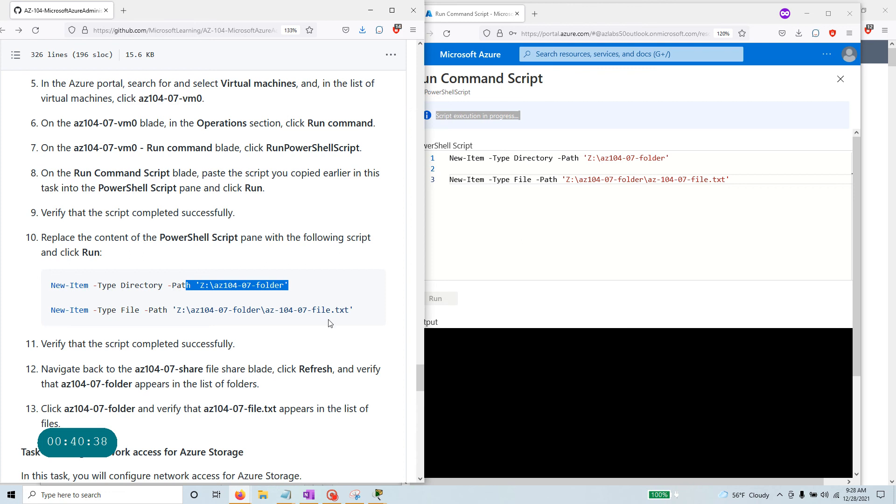
left_click_drag(355, 311, 266, 310)
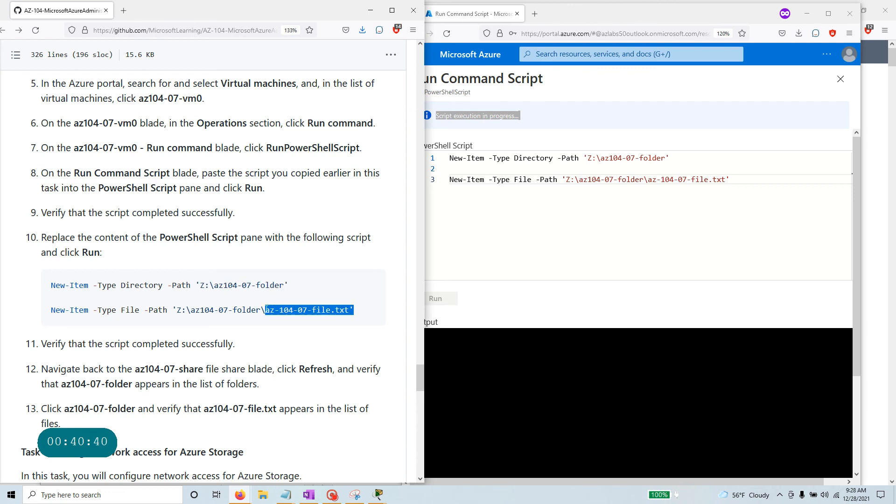
Check the output lists az104-07-folder and az-104-07-file.txt on drive Z.
key("alt+Tab")
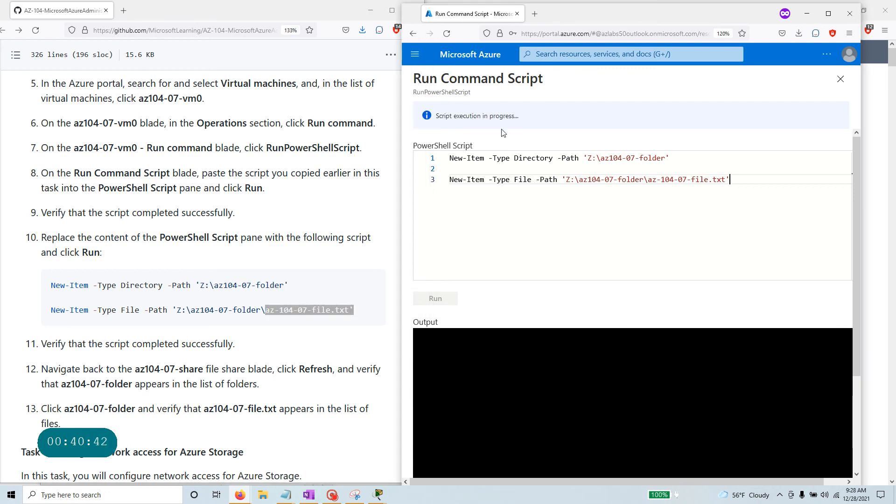
left_click_drag(235, 344, 37, 348)
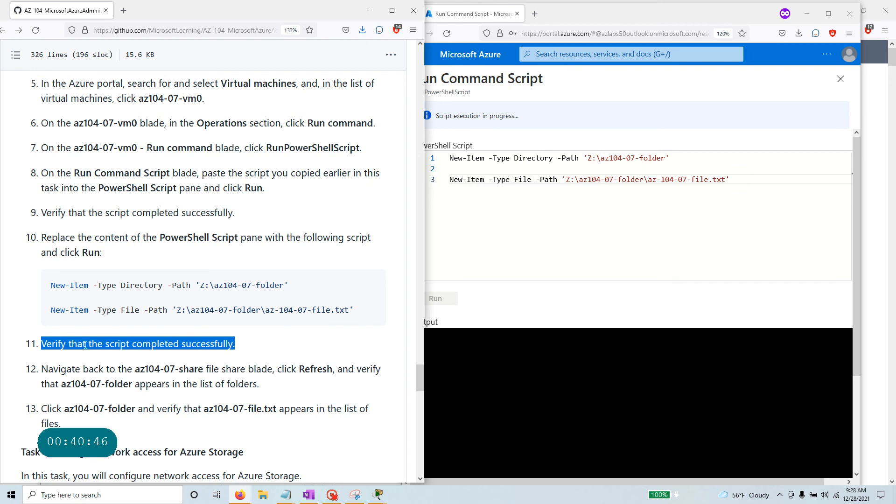
scroll(85, 344, "down", 3)
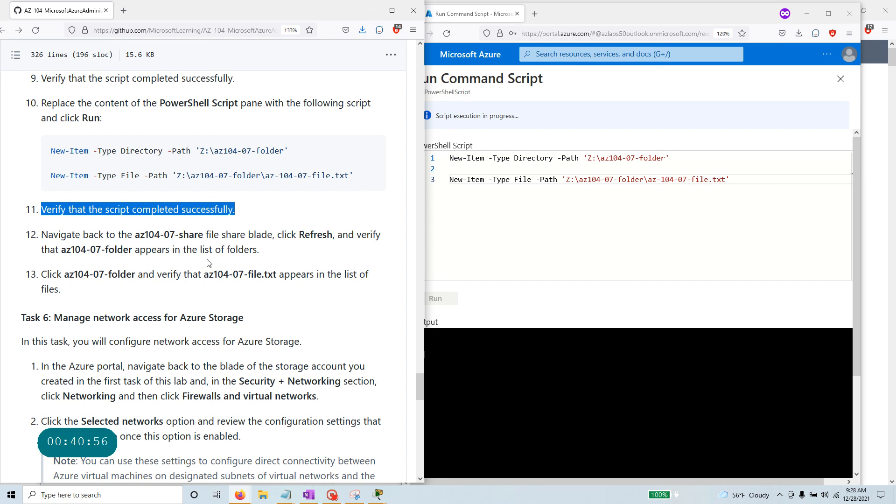
left_click(730, 180)
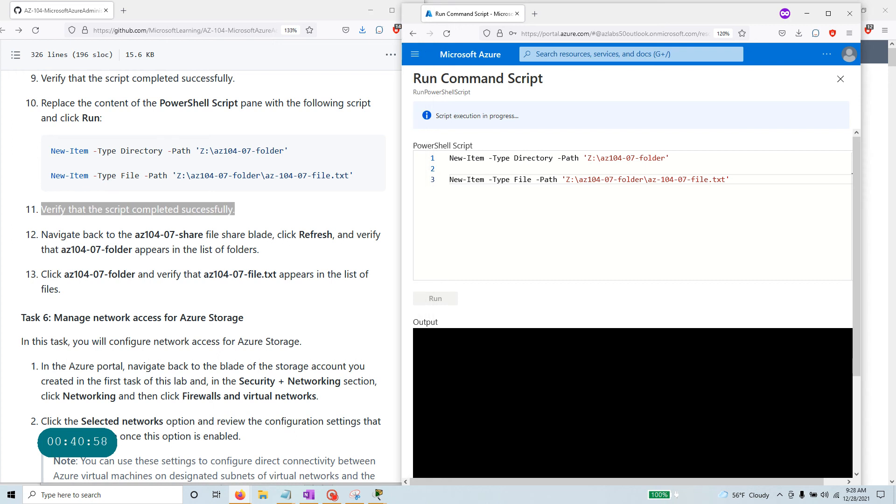
left_click_drag(730, 180, 450, 159)
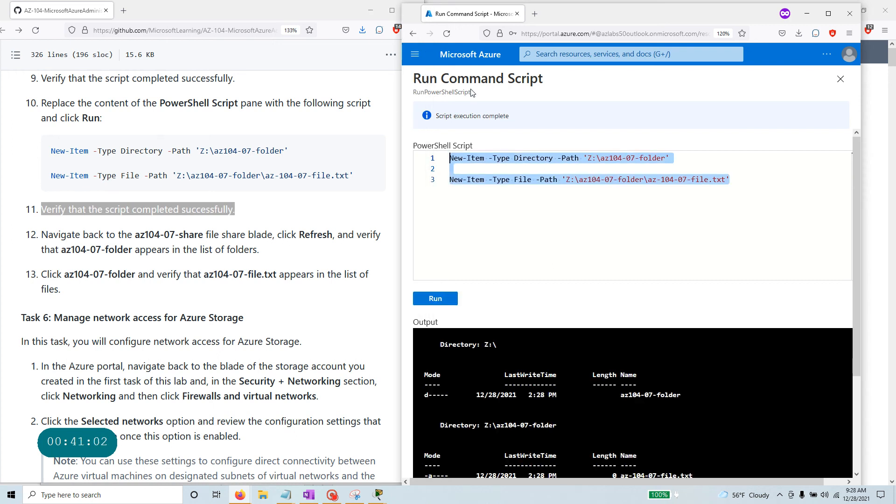
scroll(654, 385, "down", 3)
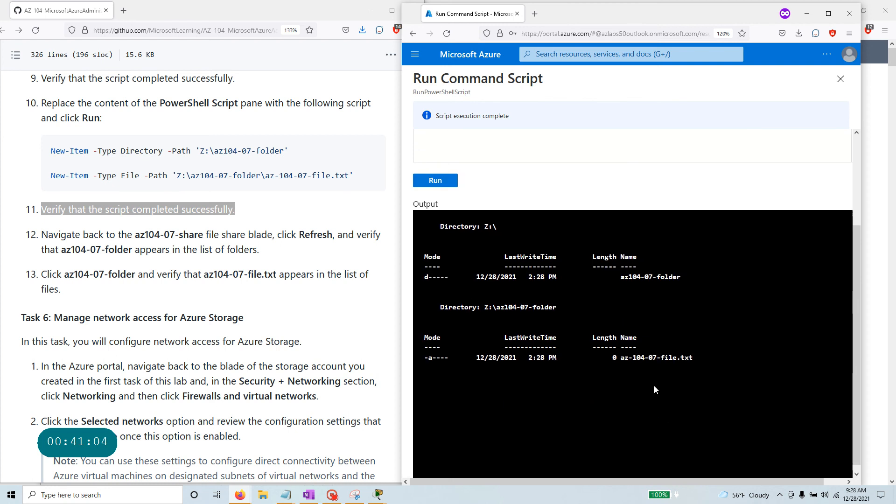
scroll(654, 386, "up", 3)
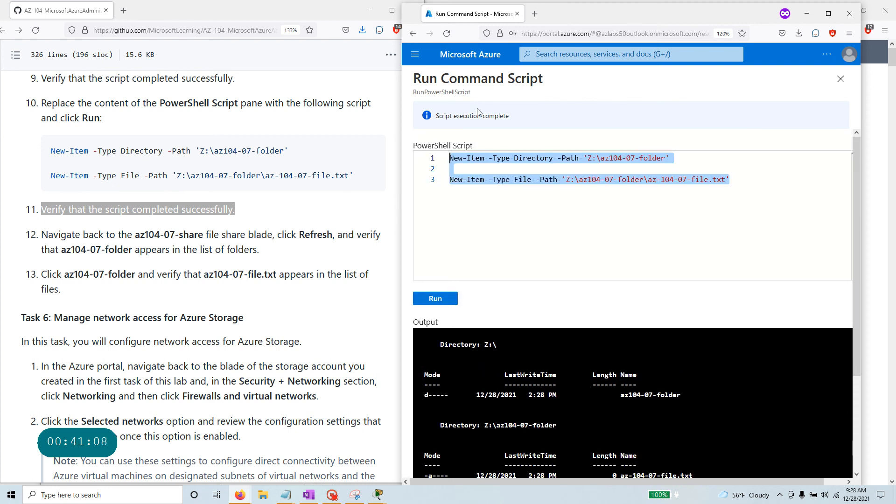
Navigate from Home through Storage accounts to test89054test's az104-07-share file share.
left_click(471, 60)
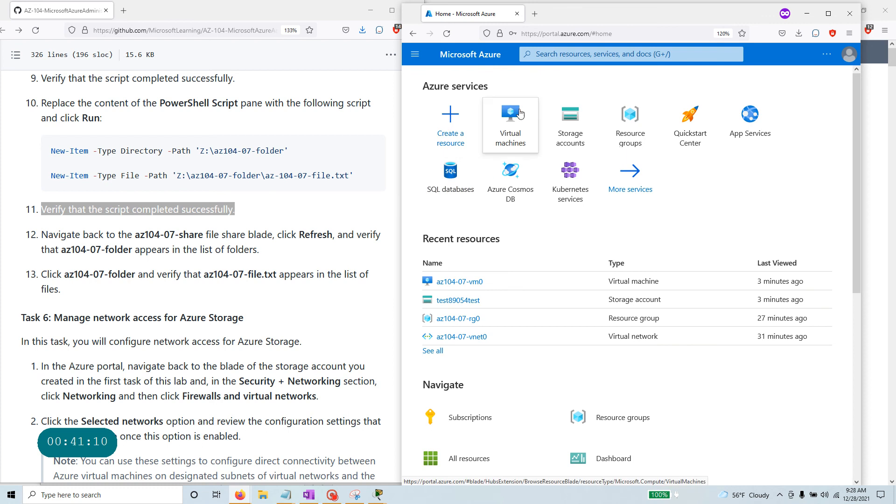
left_click(584, 140)
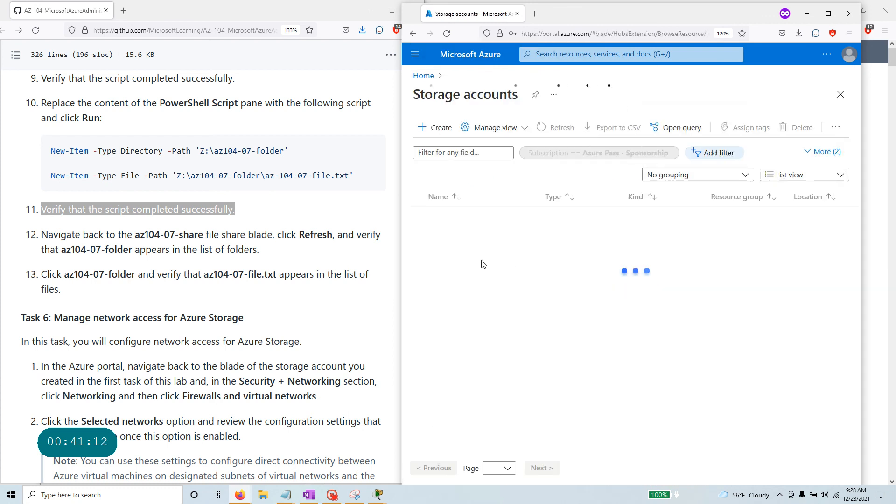
left_click(470, 239)
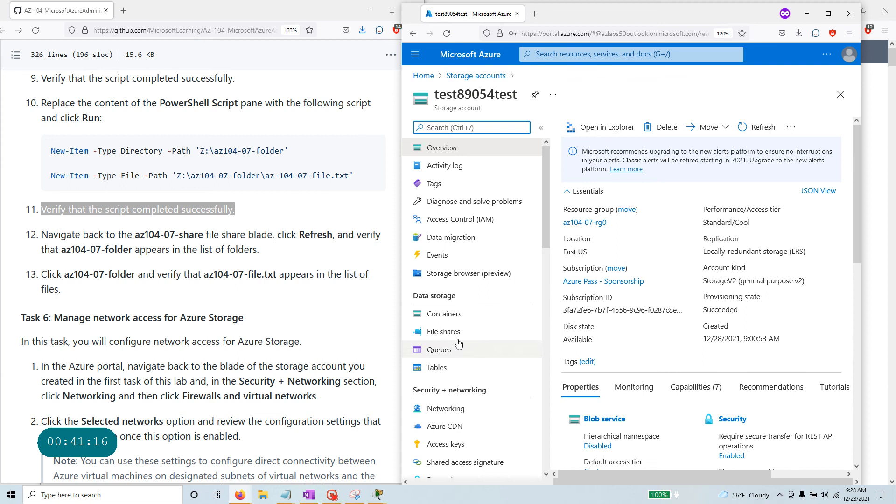
left_click(451, 332)
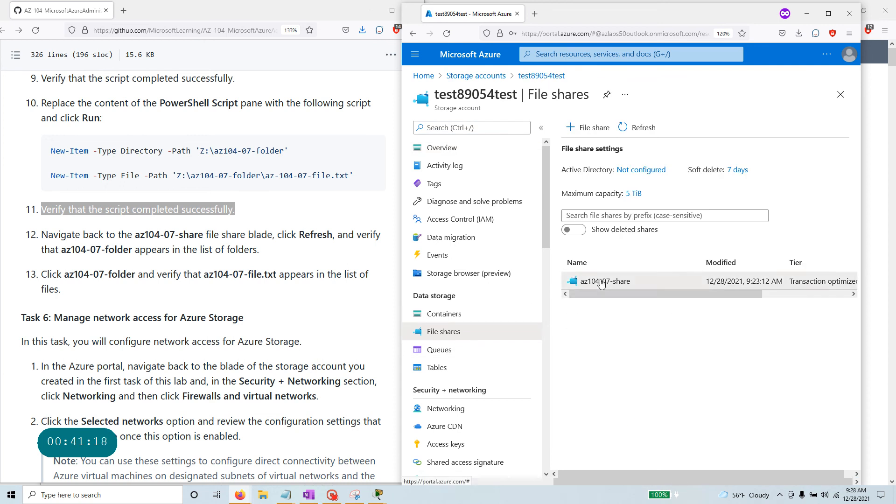
left_click(601, 283)
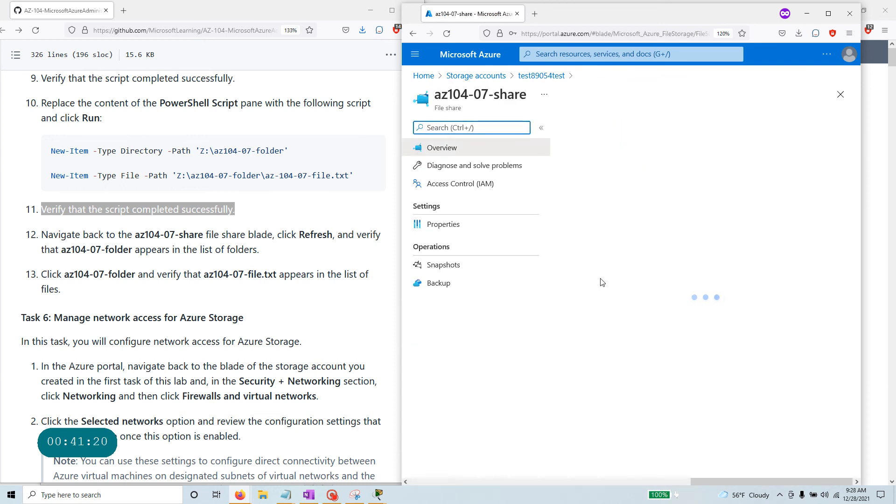
Open az104-07-folder, briefly open and close the upload panel, then reopen az104-07-share.
left_click(606, 186)
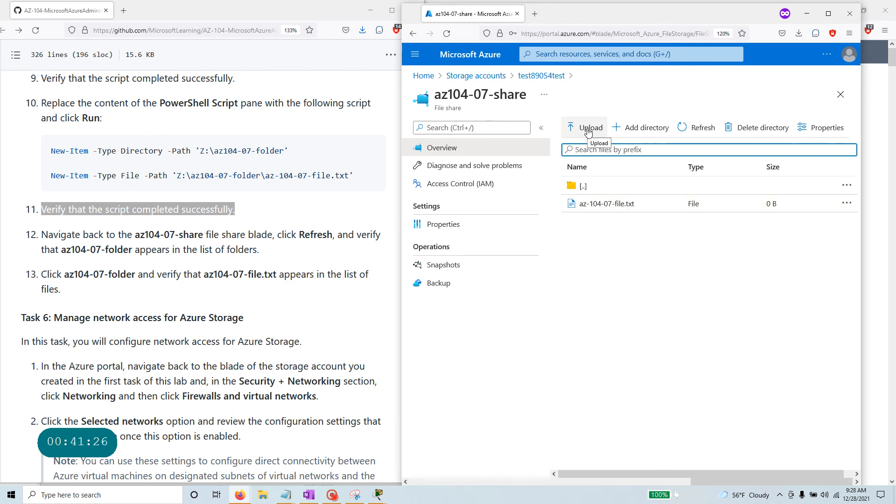
left_click(588, 131)
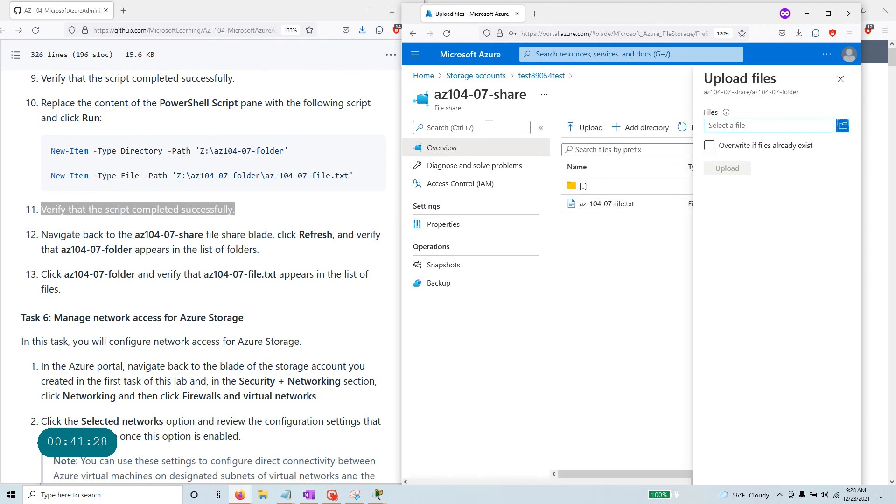
left_click(841, 79)
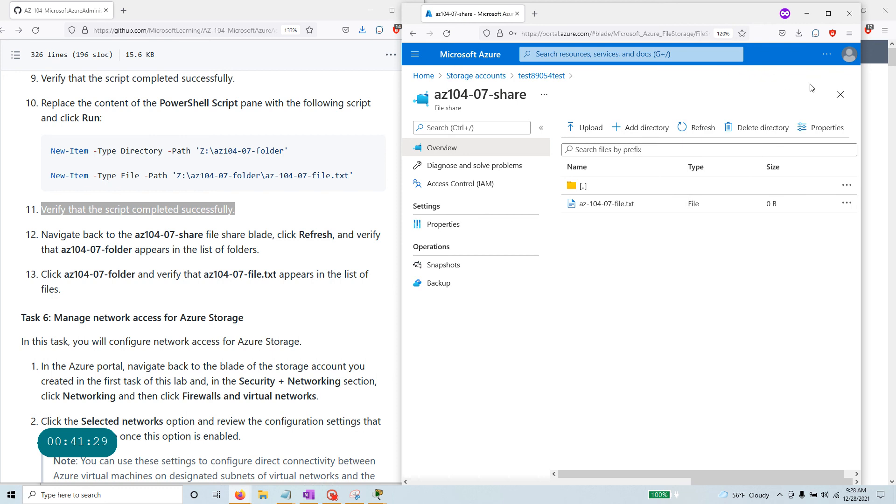
left_click(546, 77)
left_click(619, 283)
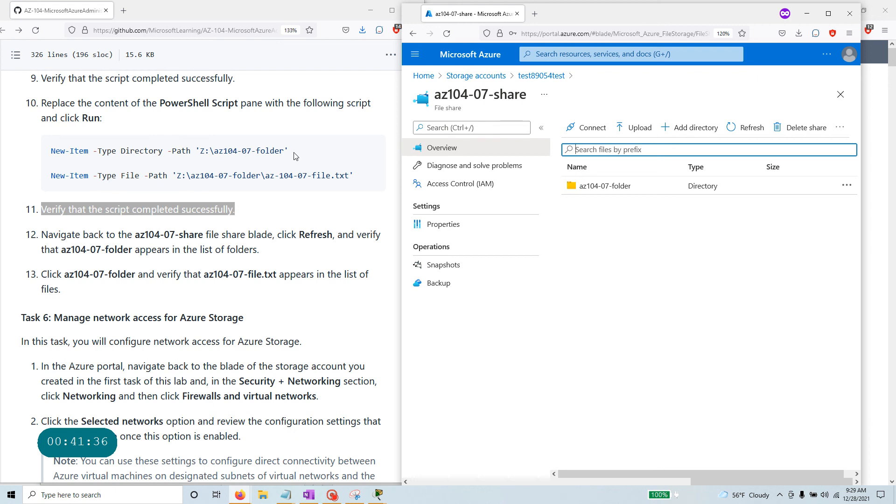
Reopen az104-07-folder to confirm az-104-07-file.txt while checking instruction steps 11–13.
left_click_drag(294, 156, 210, 150)
left_click(605, 185)
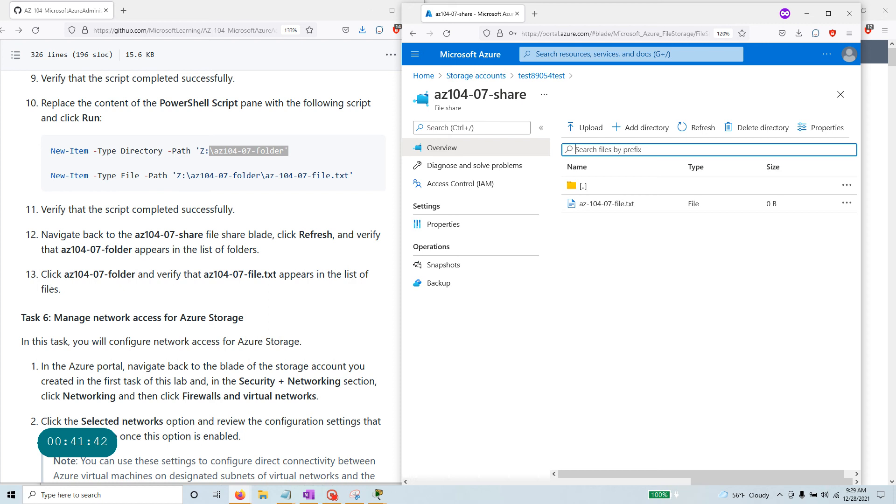
left_click_drag(69, 289, 27, 195)
scroll(107, 280, "down", 1)
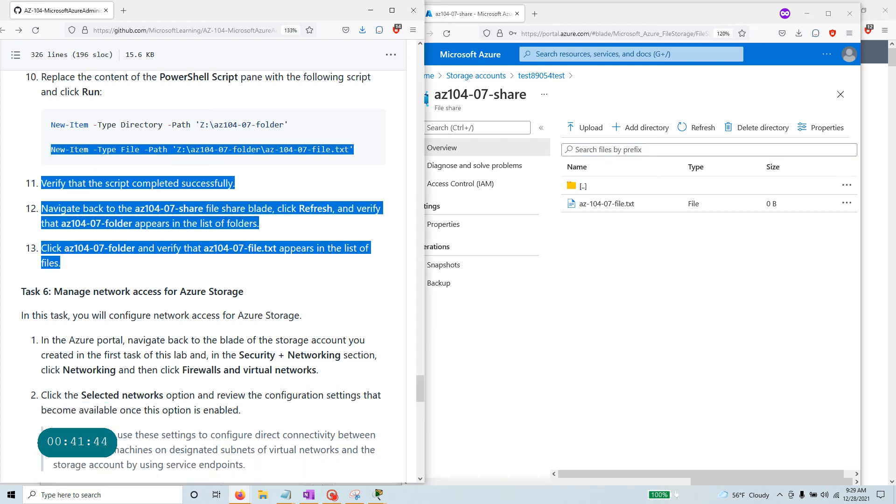
scroll(242, 369, "down", 12)
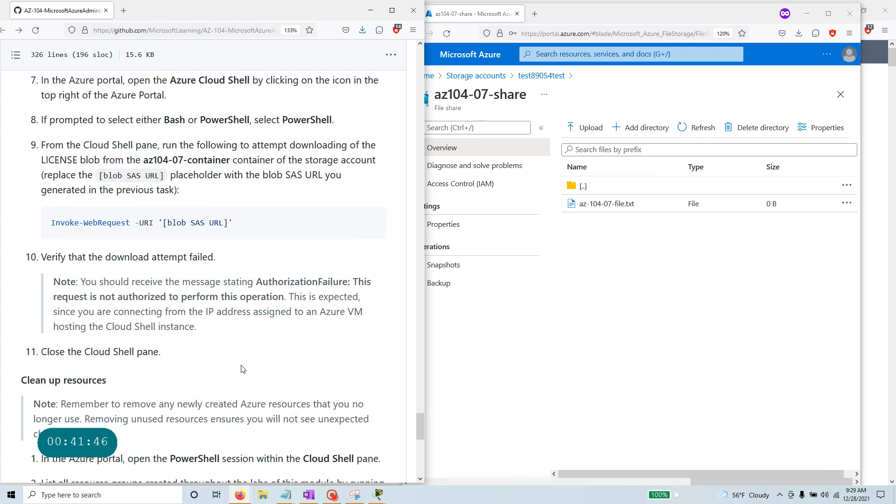
scroll(242, 369, "up", 10)
scroll(242, 369, "up", 2)
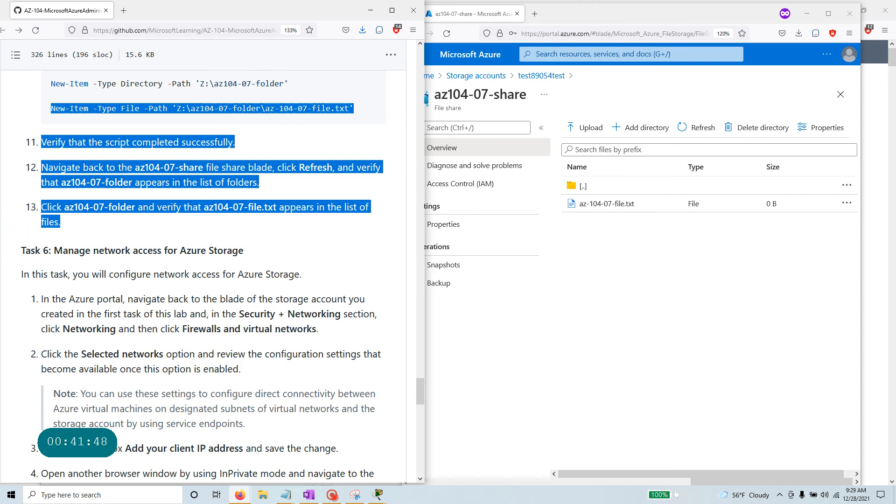
left_click(646, 385)
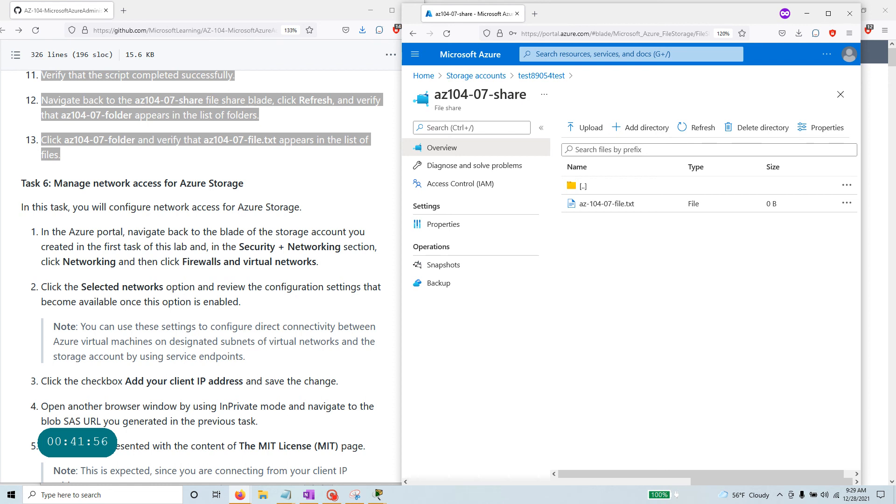
Open az104-07-vm0 from Virtual machines and copy its public IP 40.121.145.53.
left_click(729, 54)
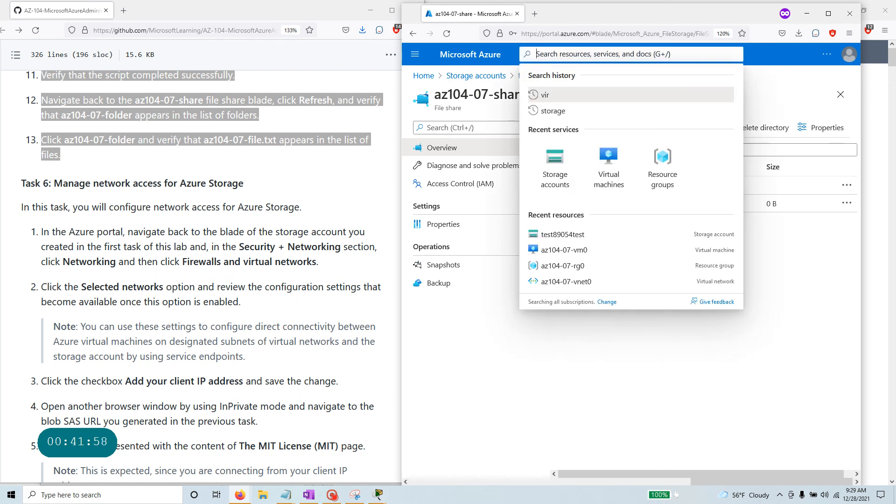
left_click(602, 180)
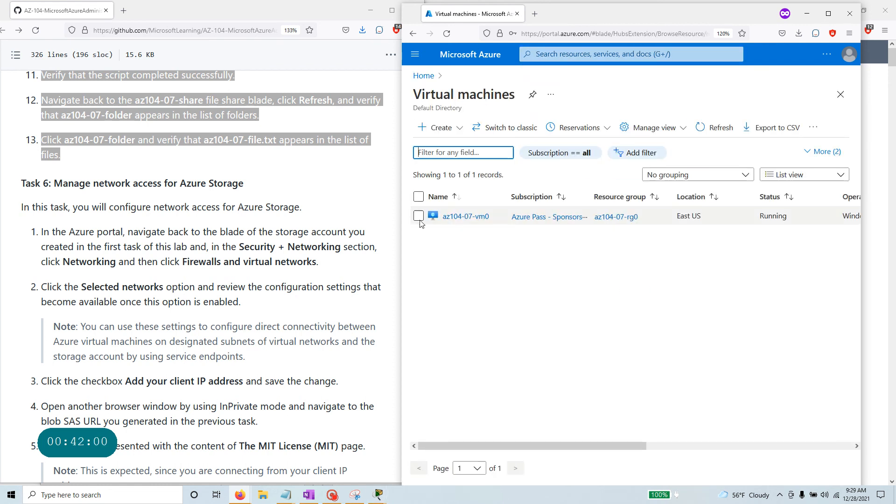
left_click(469, 219)
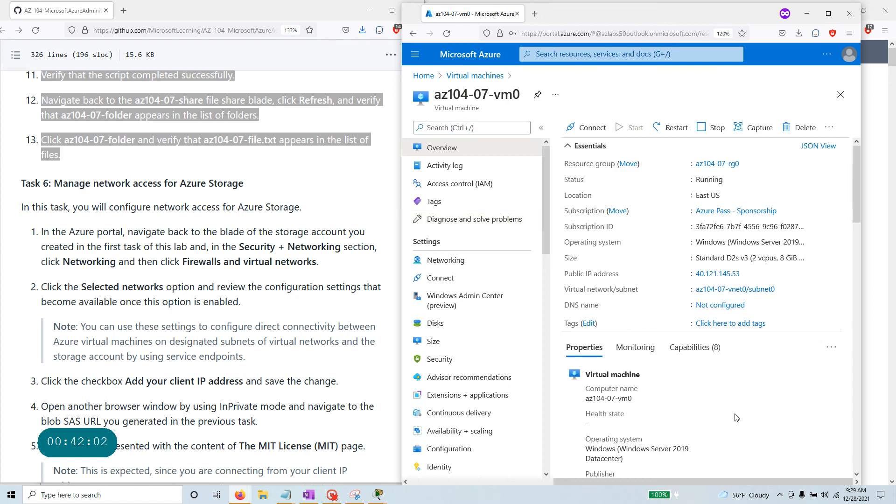
left_click(746, 274)
Launch Remote Desktop Connection via an 'rdp' search, enter 40.121.145.53 and expand the full options.
left_click(103, 495)
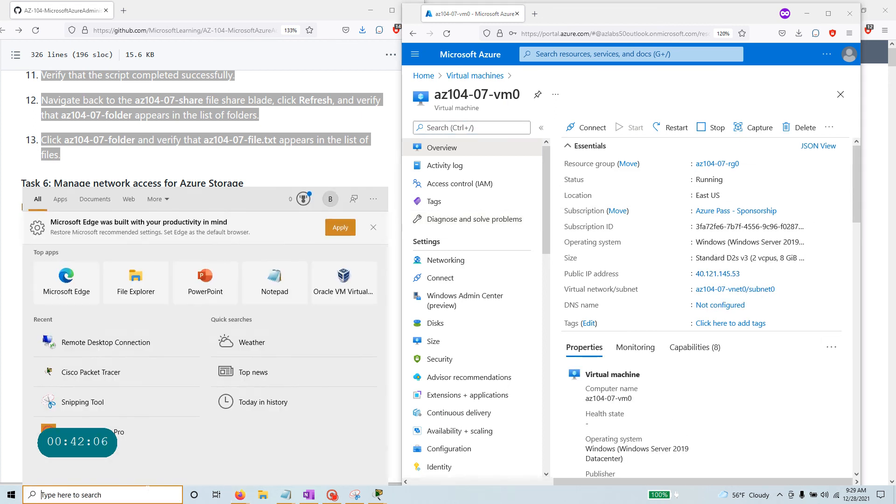
type("rdp")
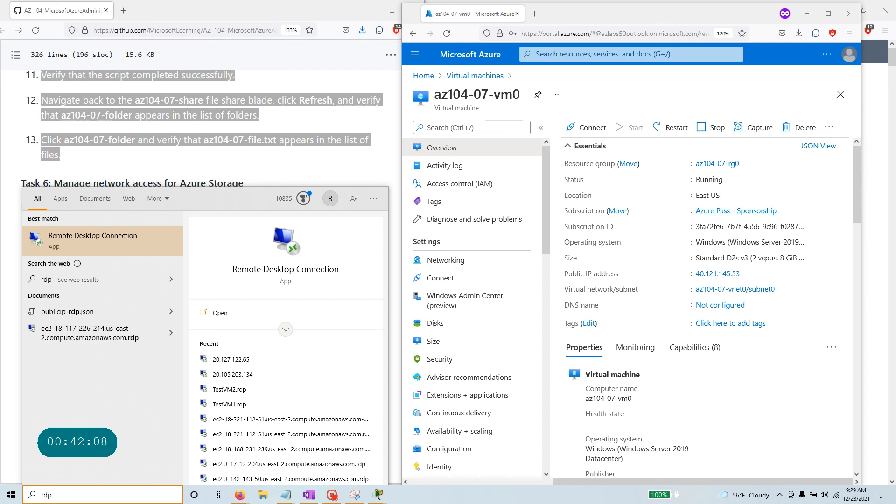
key("Return")
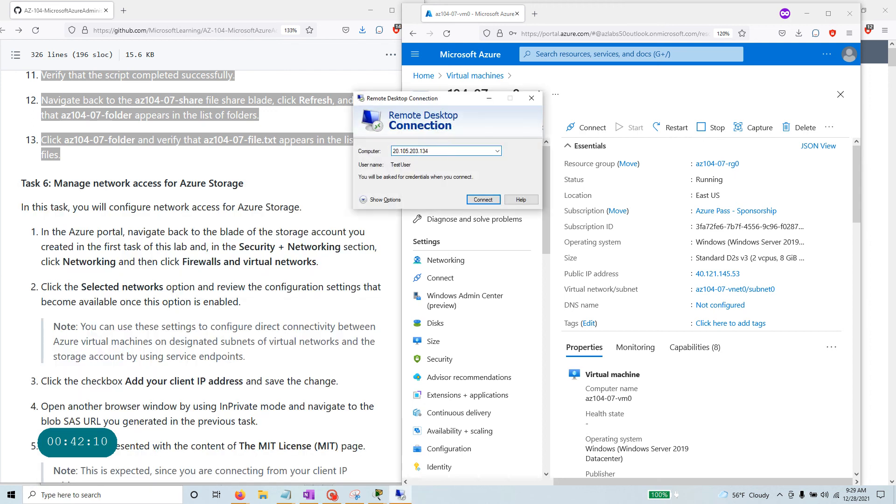
key("ctrl+v")
left_click(396, 201)
key("Tab")
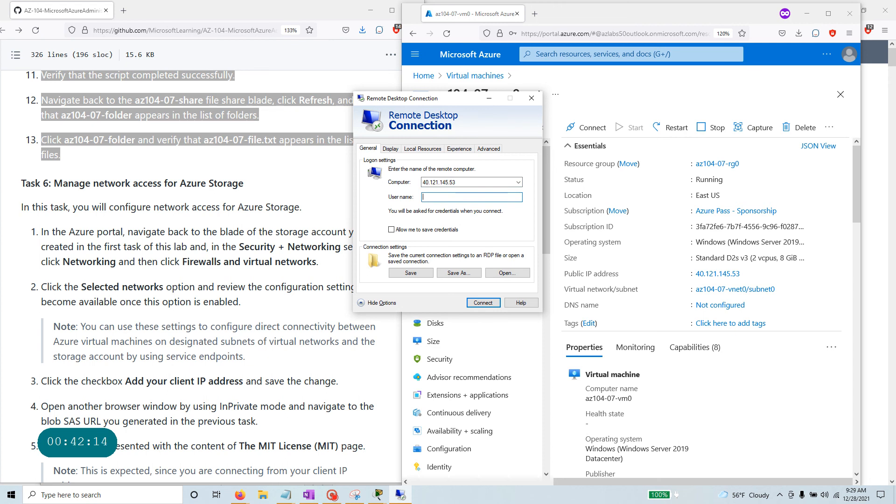
left_click(256, 51)
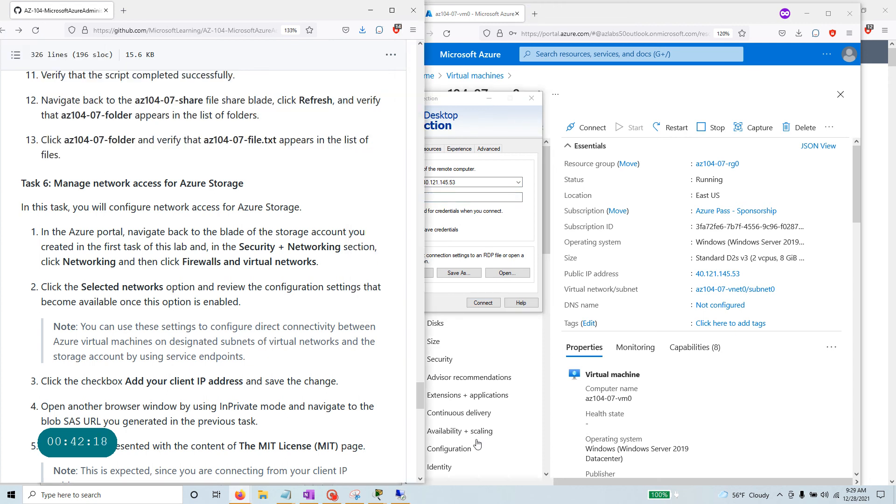
left_click(776, 408)
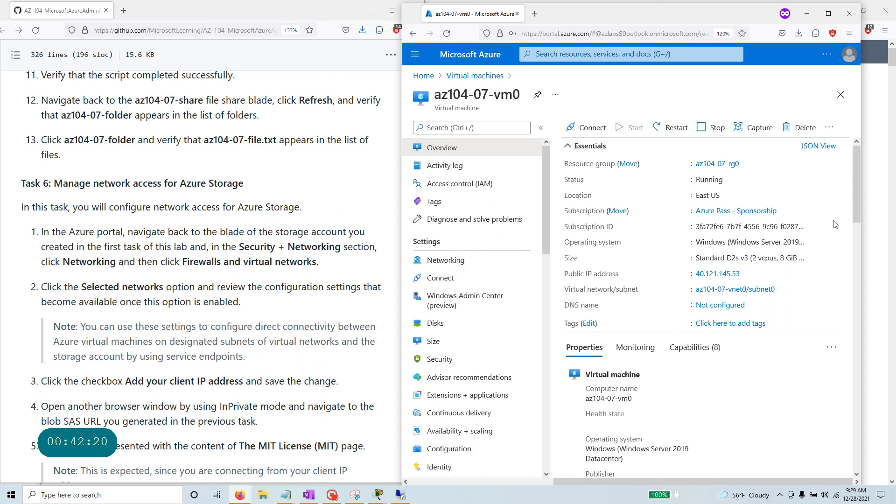
Maximize the portal, open Cloud Shell and list the home folder files with ls.
scroll(836, 225, "down", 10)
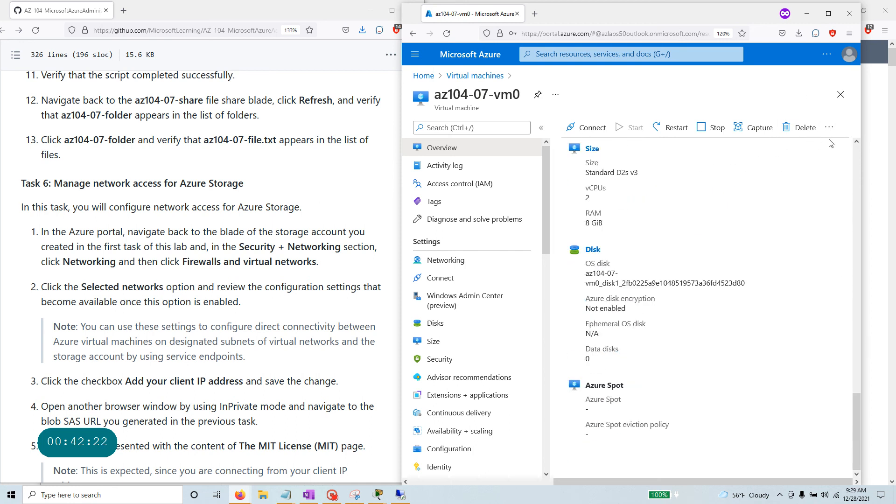
left_click(830, 128)
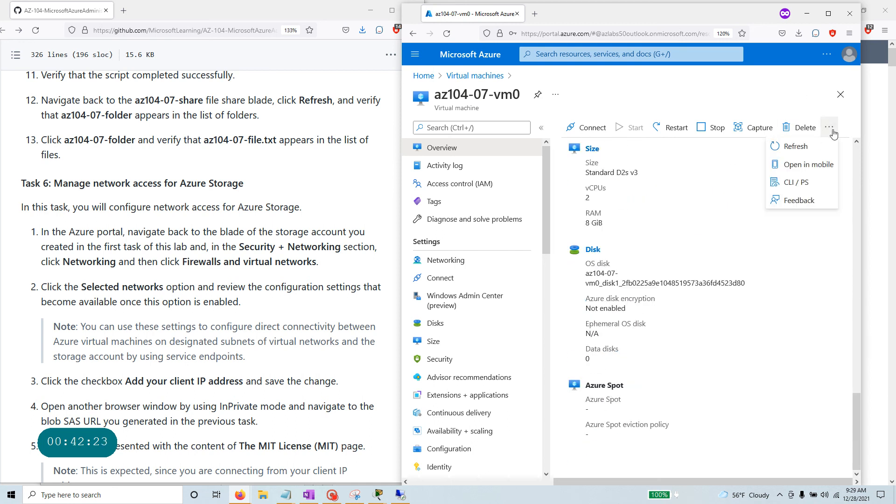
left_click(829, 14)
left_click(659, 52)
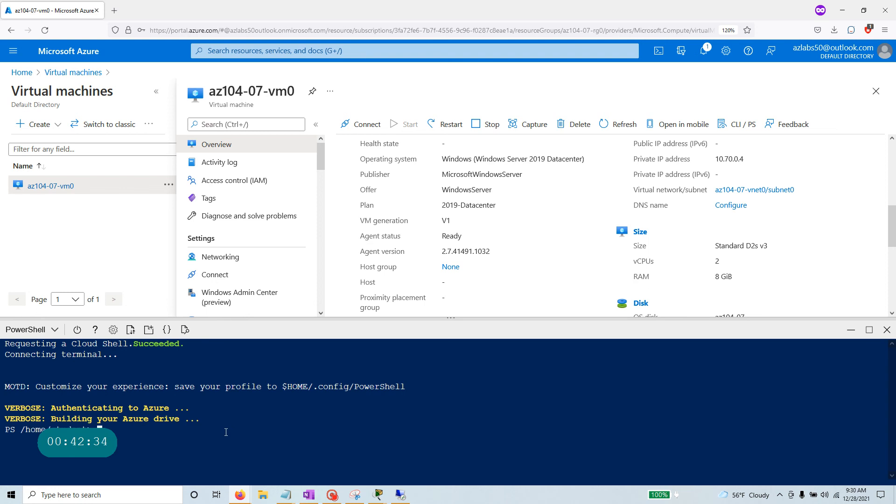
type("ls")
key("Return")
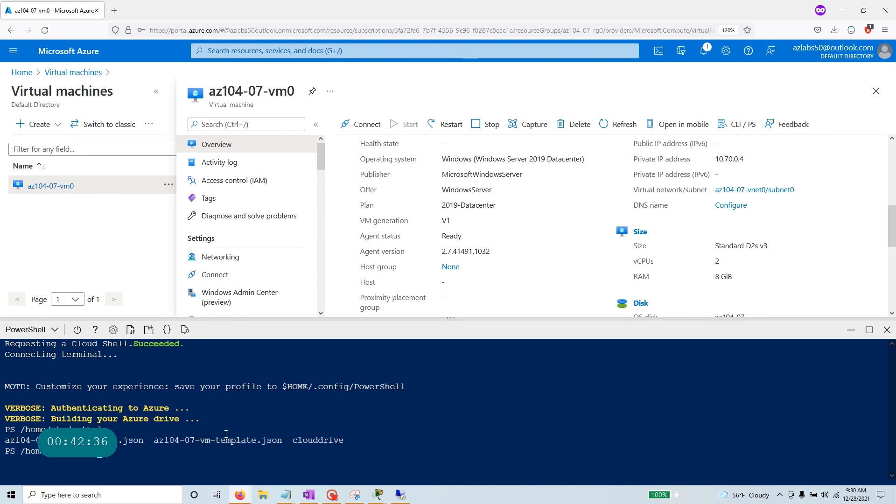
left_click_drag(142, 440, 6, 431)
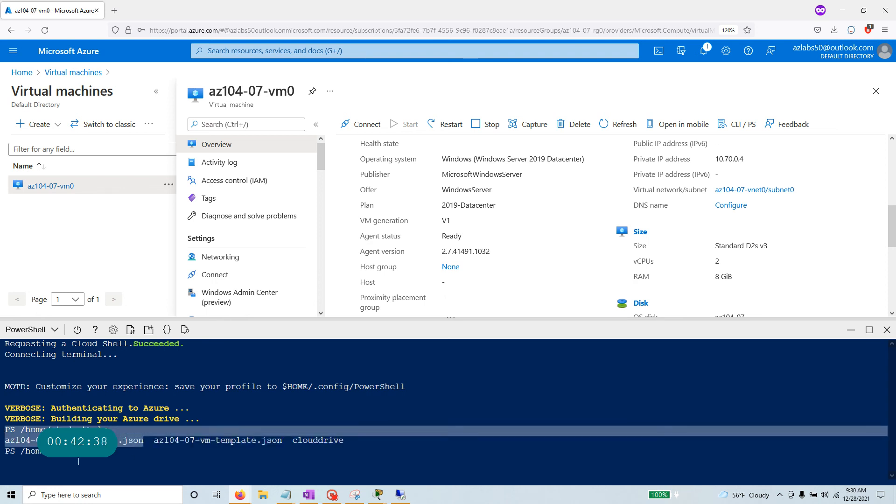
left_click(135, 450)
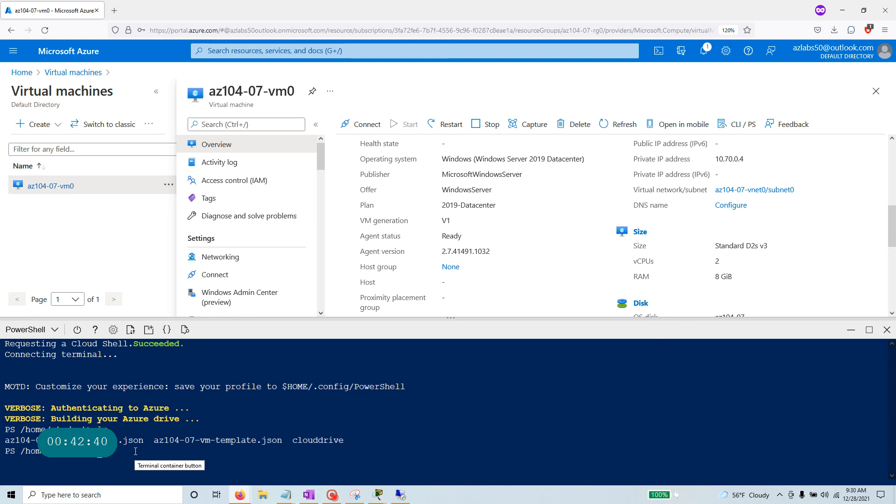
Open az104-07-vm-parameters.json with the code editor and copy its adminUsername value.
type("code az")
key("Tab")
type("p")
key("Tab")
key("Return")
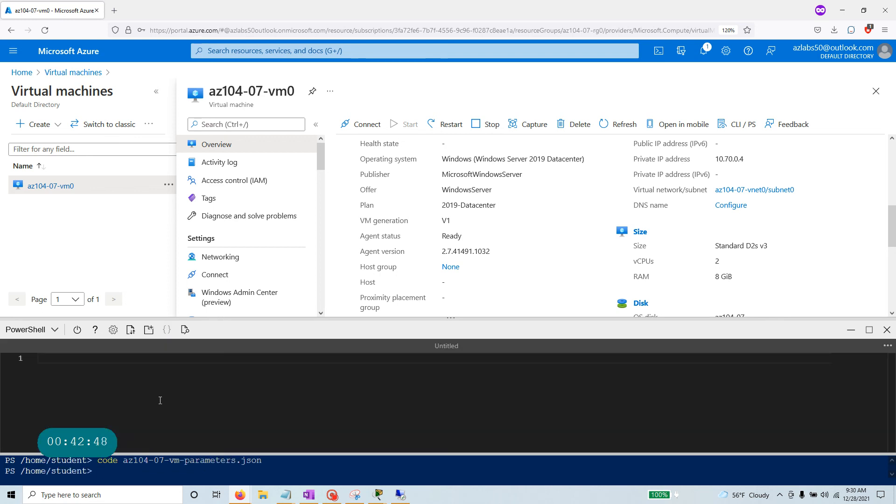
scroll(168, 400, "down", 2)
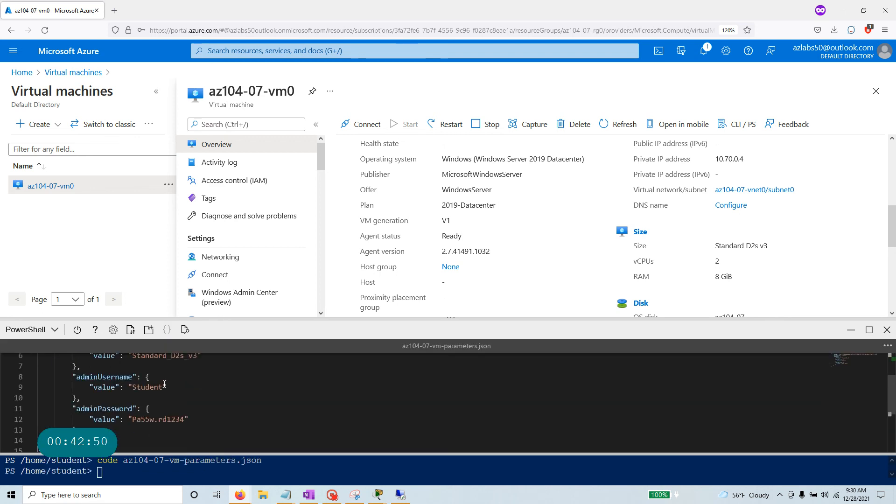
double_click(163, 387)
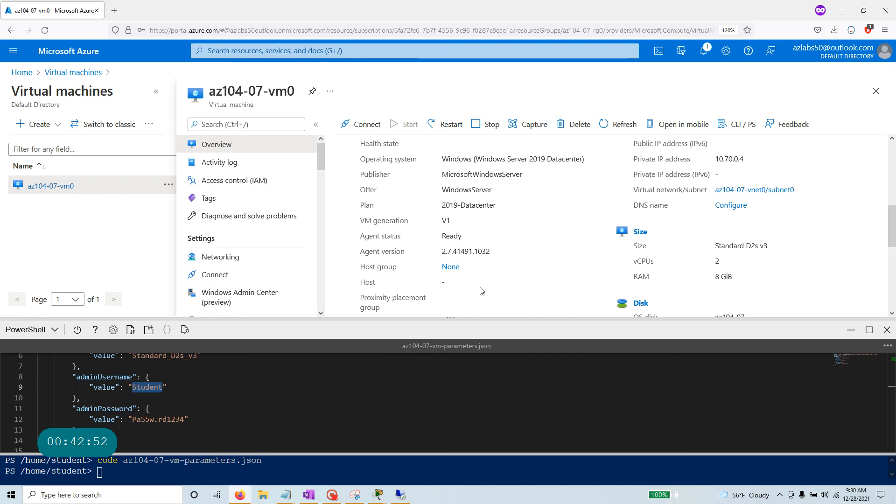
right_click(141, 387)
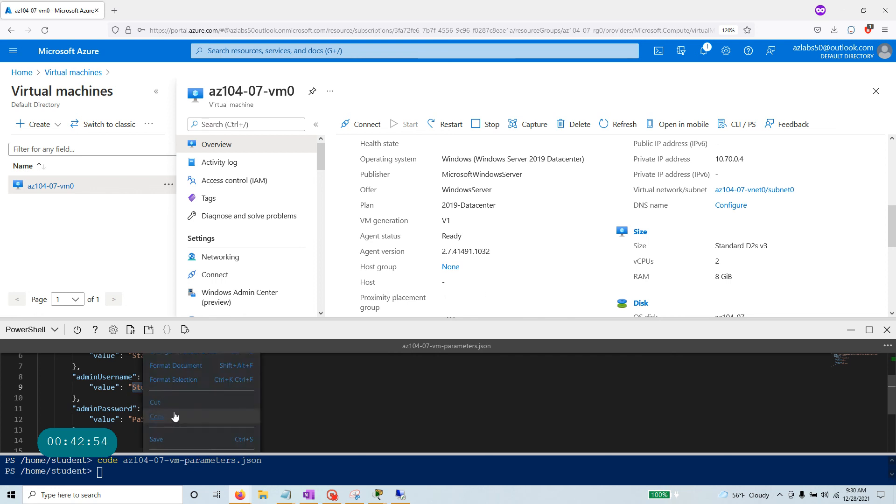
left_click(174, 416)
key("alt+Tab")
key("alt+Tab")
key("alt+Tab")
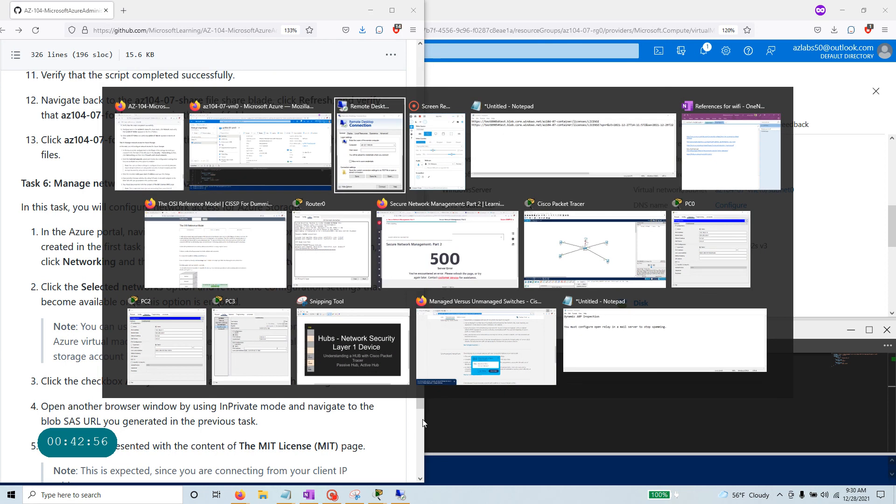
Paste the admin username into Remote Desktop Connection and connect to 40.121.145.53.
key("ctrl+v")
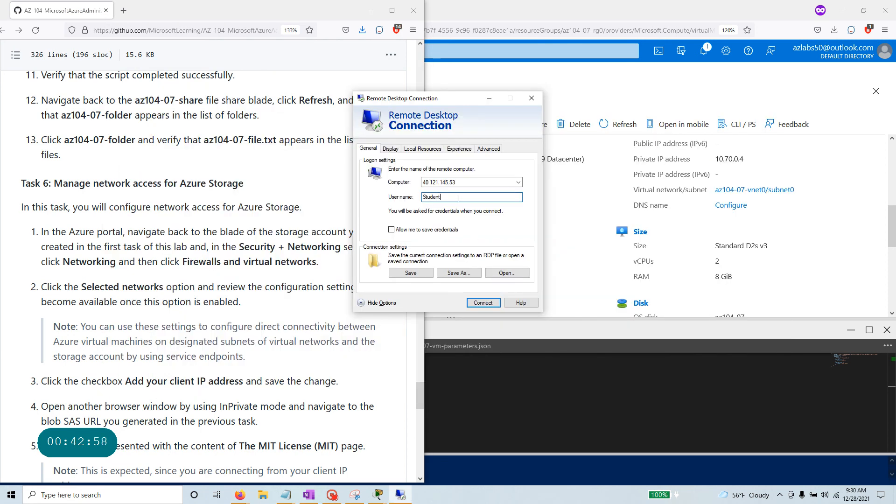
left_click(484, 303)
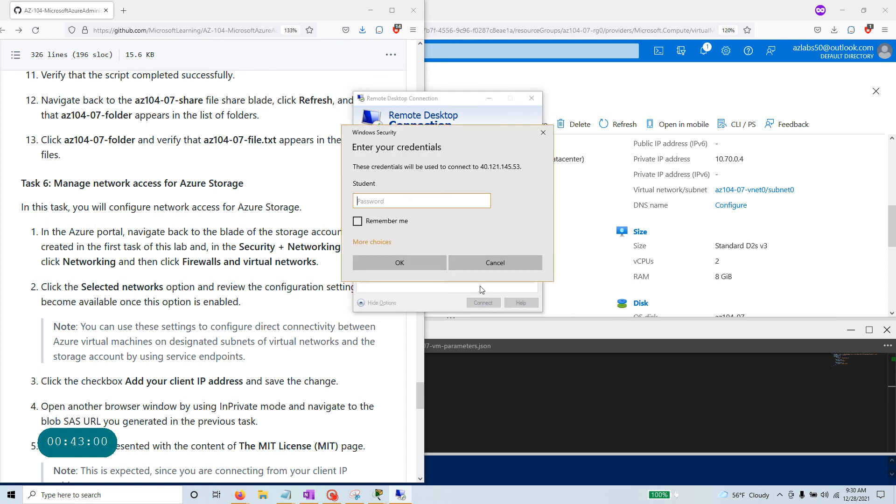
key("alt+Tab")
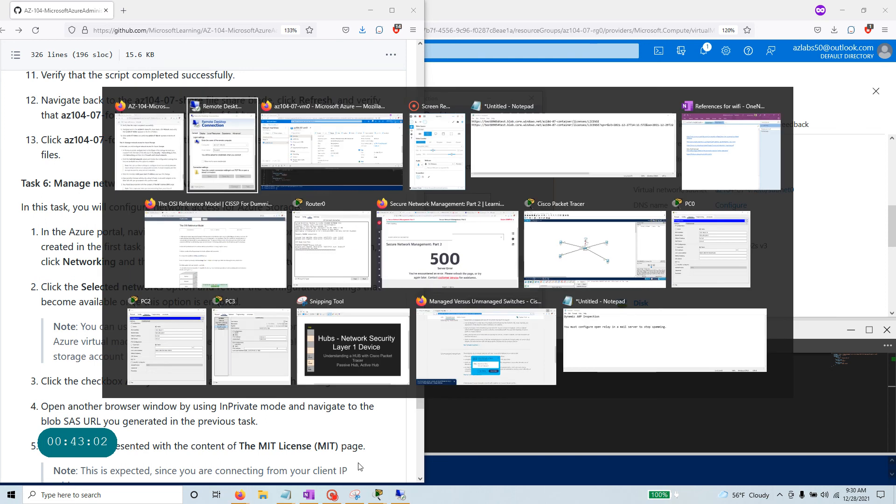
Copy the admin password from the parameters file, sign in, accept the certificate, go full screen.
left_click_drag(186, 419, 133, 419)
key("ctrl+c")
key("alt+Tab")
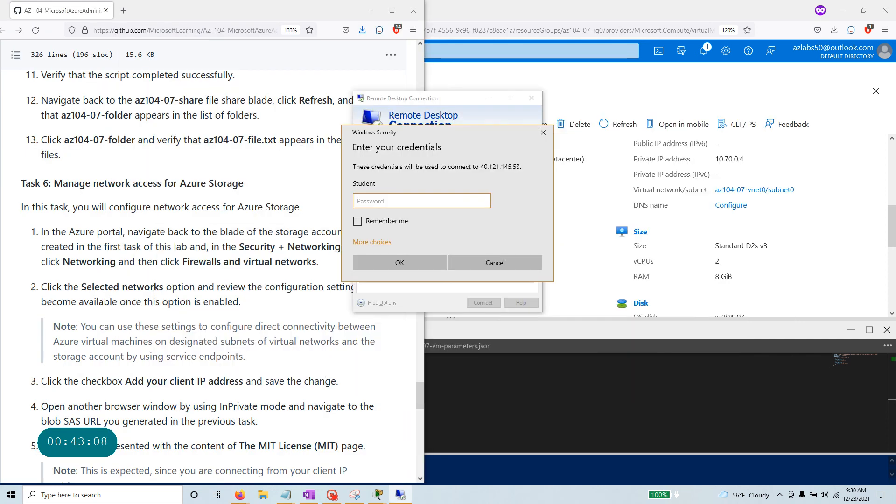
key("ctrl+v")
left_click(407, 264)
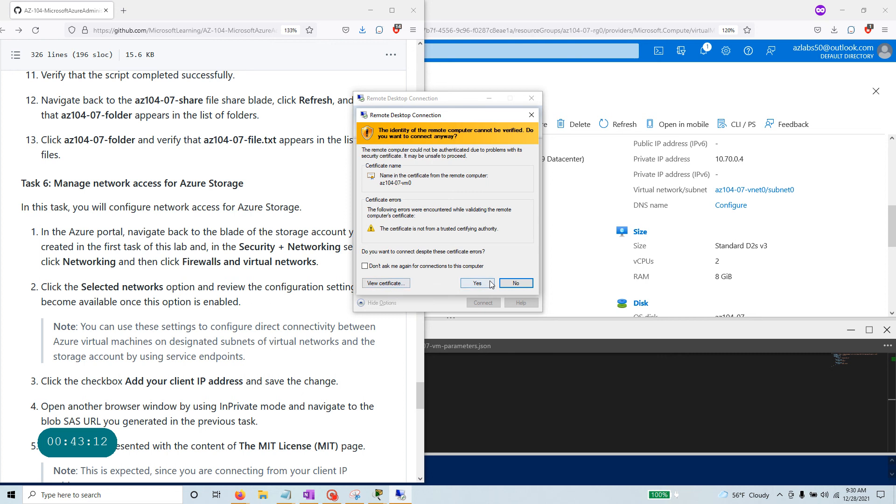
left_click(475, 284)
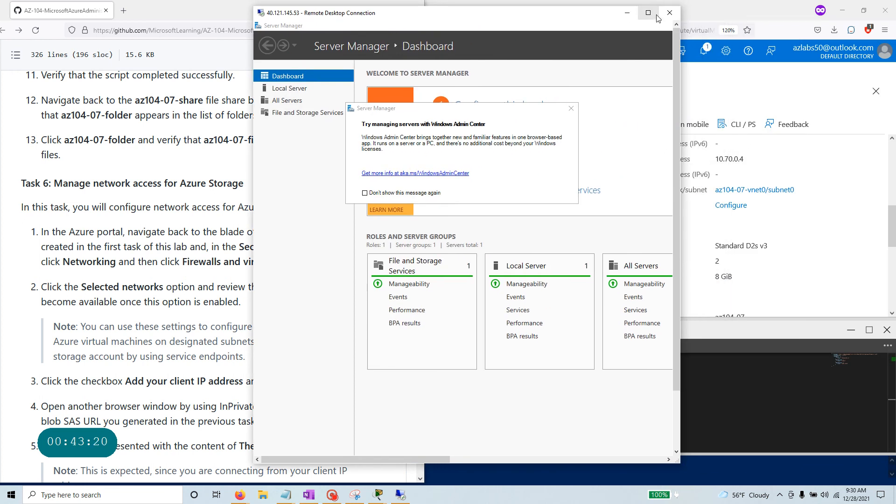
left_click(652, 14)
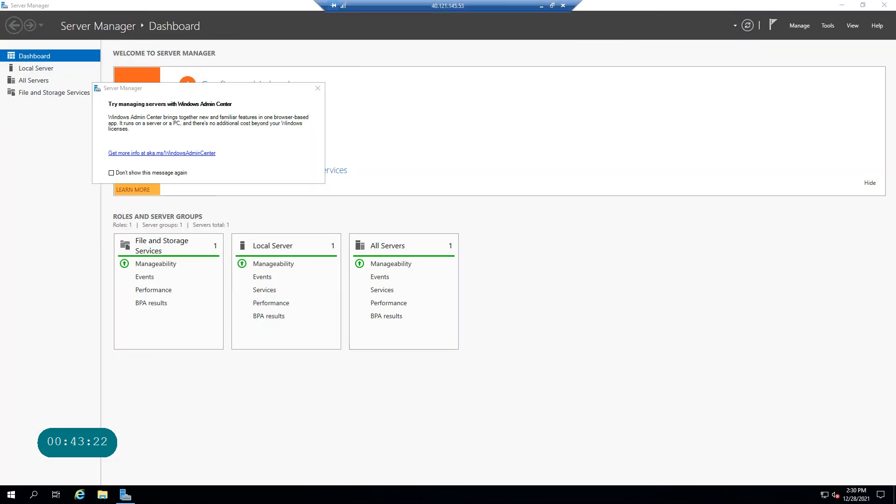
In File Explorer, turn on network discovery and file sharing for all public networks, then view This PC.
left_click(103, 496)
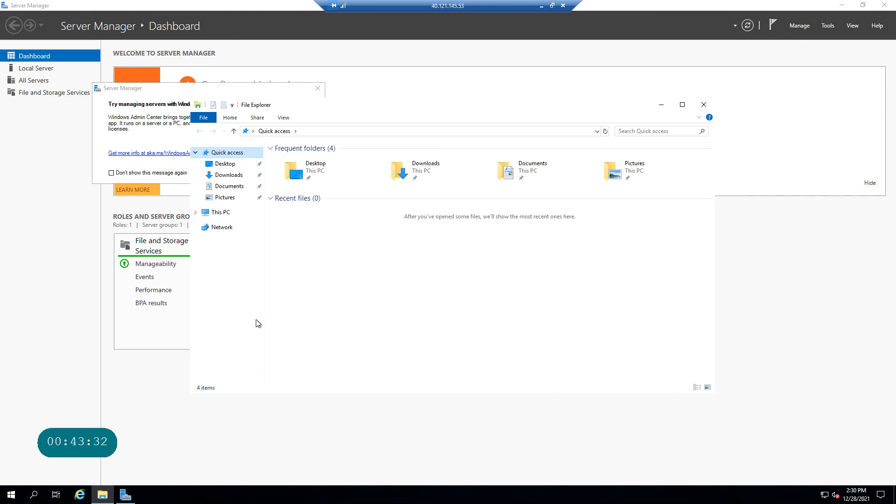
left_click(225, 227)
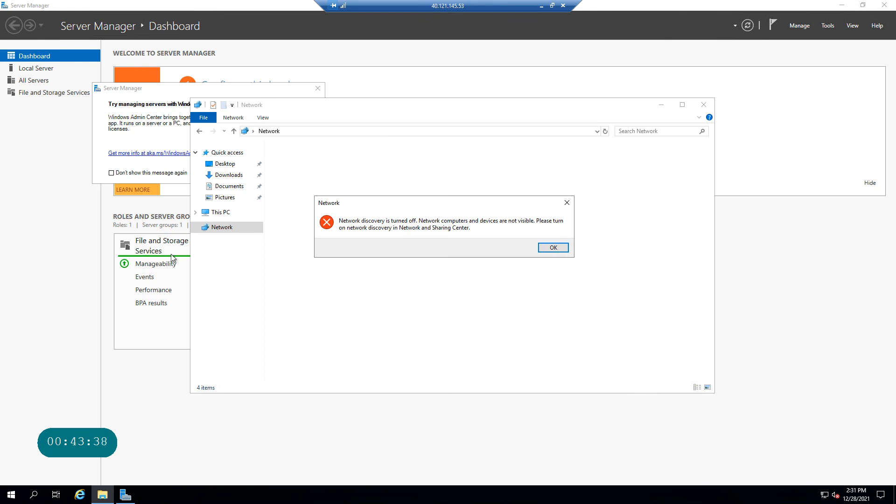
left_click(555, 248)
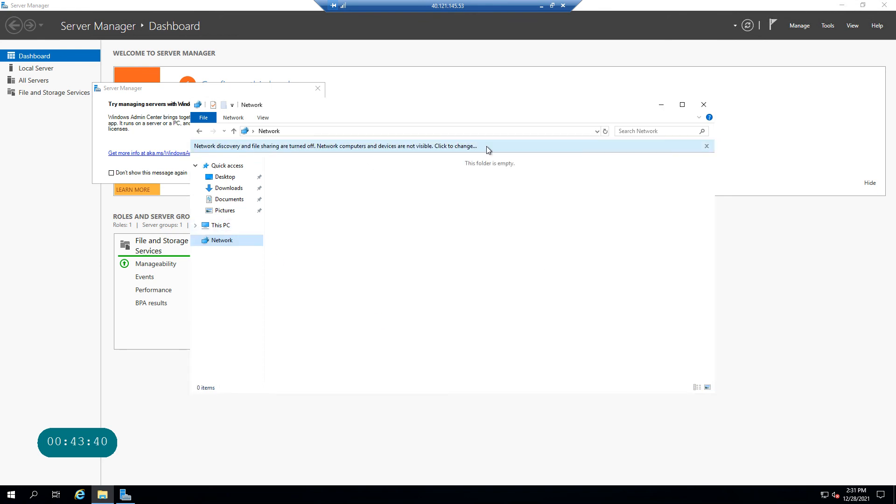
left_click(446, 145)
left_click(505, 150)
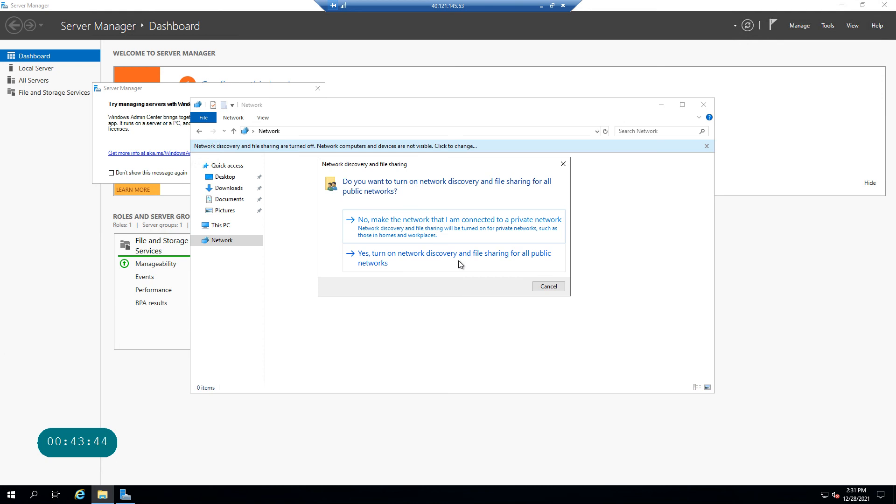
left_click(461, 264)
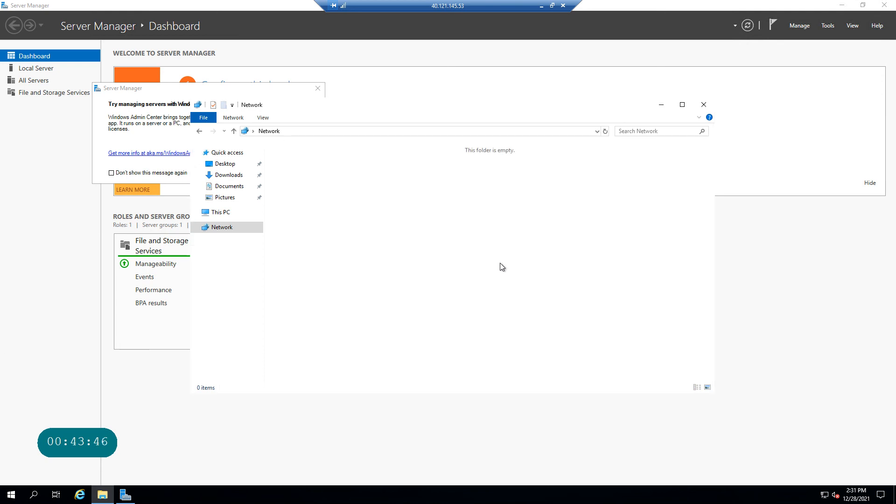
left_click(227, 213)
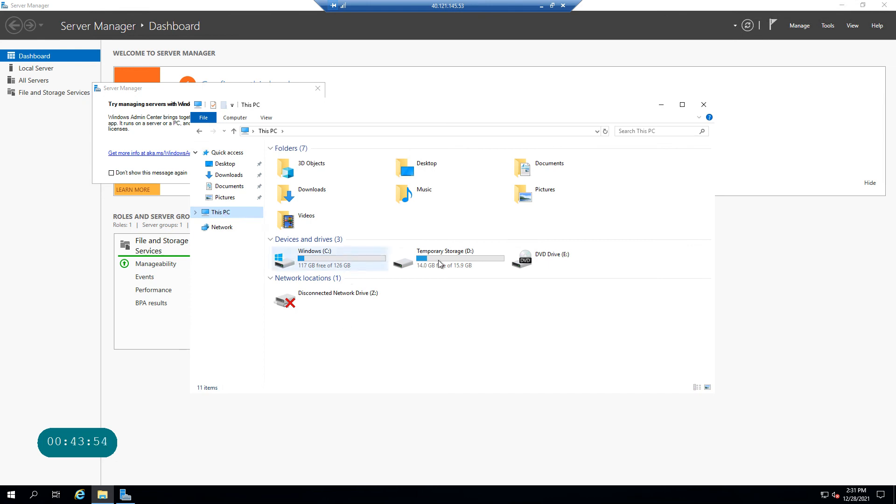
Try opening the disconnected Z: drive twice, dismissing the not-accessible errors.
double_click(343, 300)
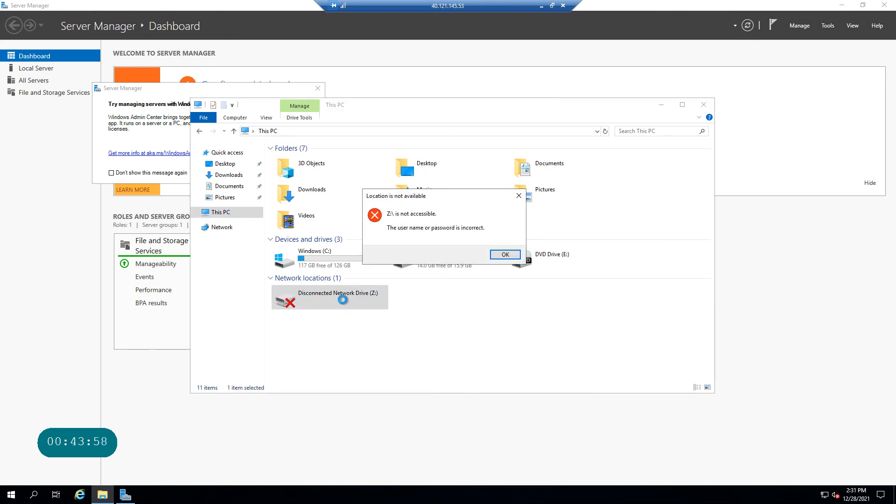
left_click(505, 254)
double_click(317, 298)
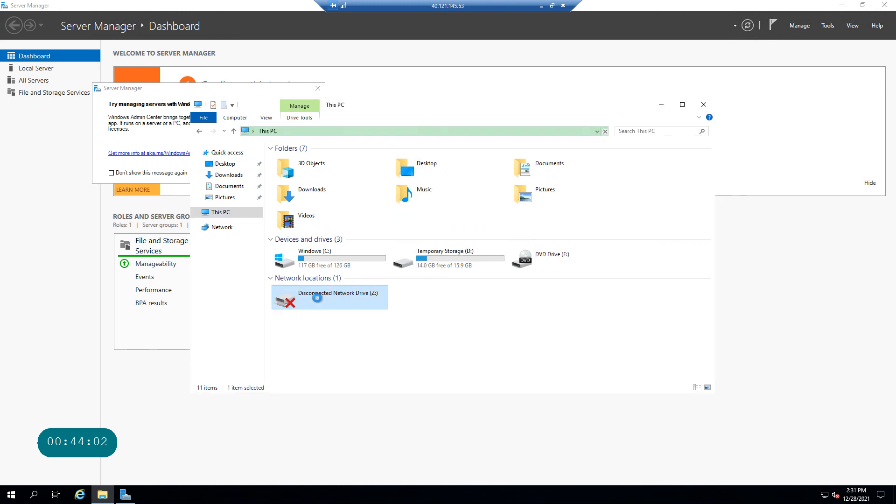
left_click(506, 255)
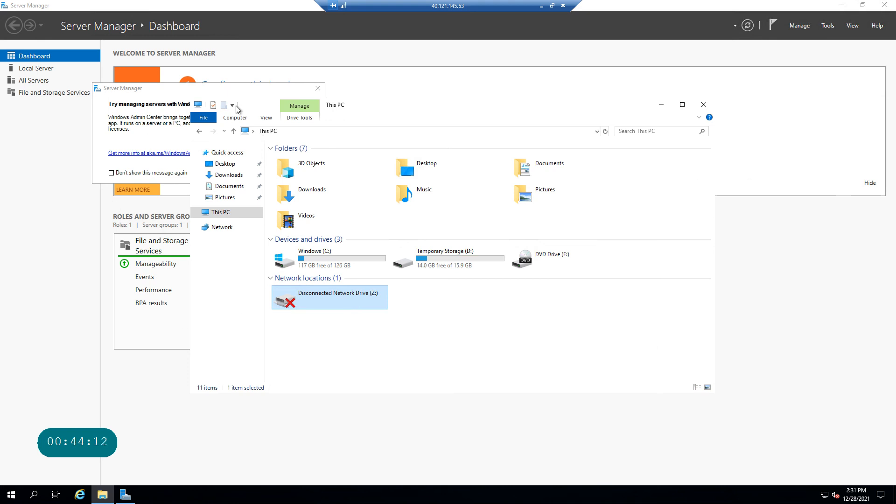
left_click(318, 89)
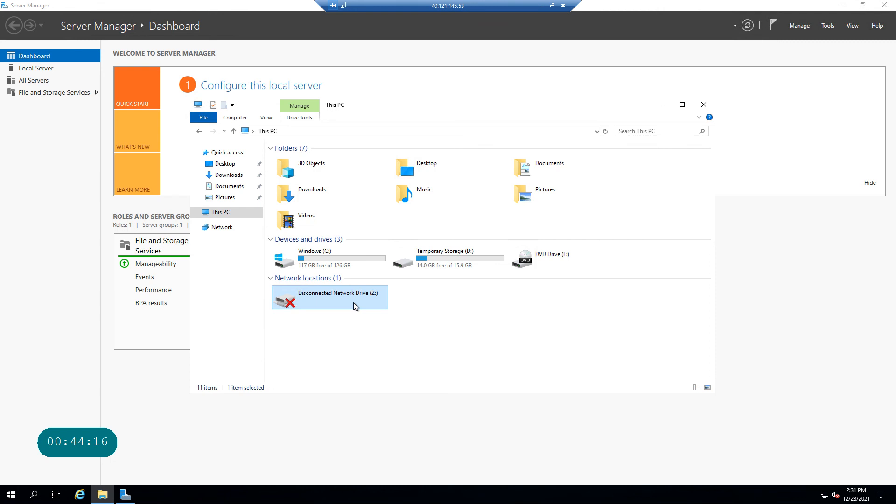
Run PowerShell ISE as administrator via a 'power' search, retry Z:, then hide This PC.
left_click(37, 496)
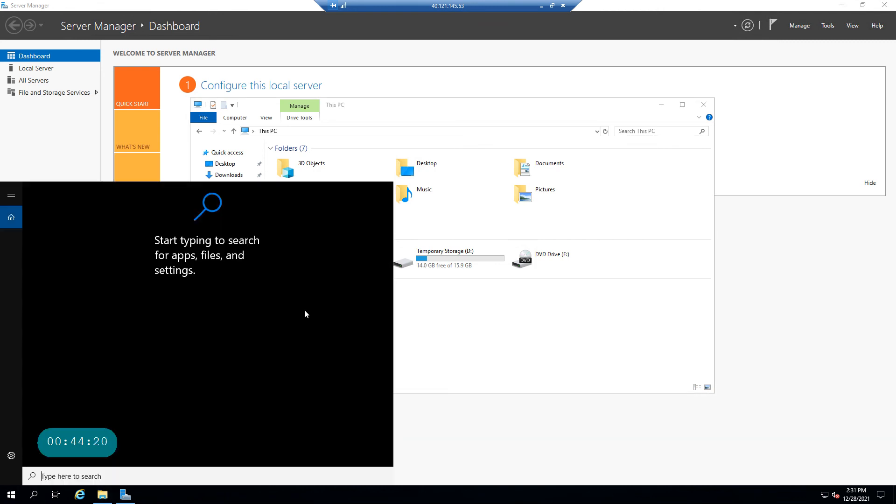
left_click(551, 320)
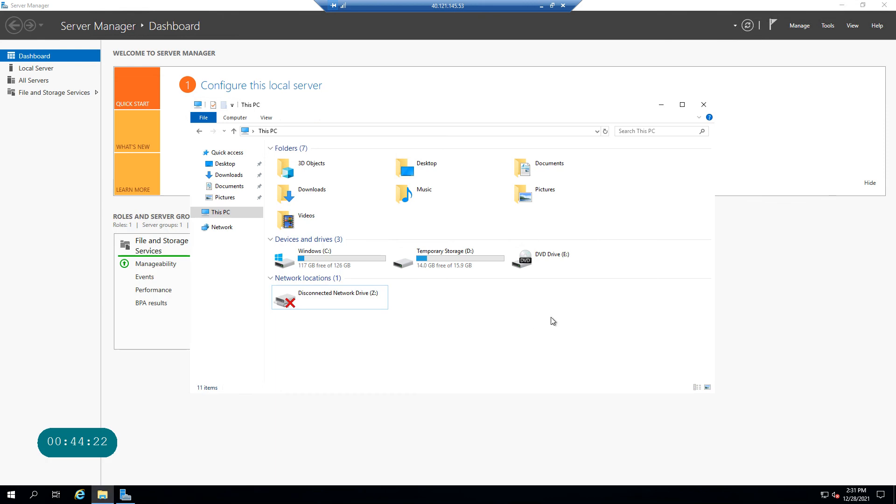
left_click(33, 495)
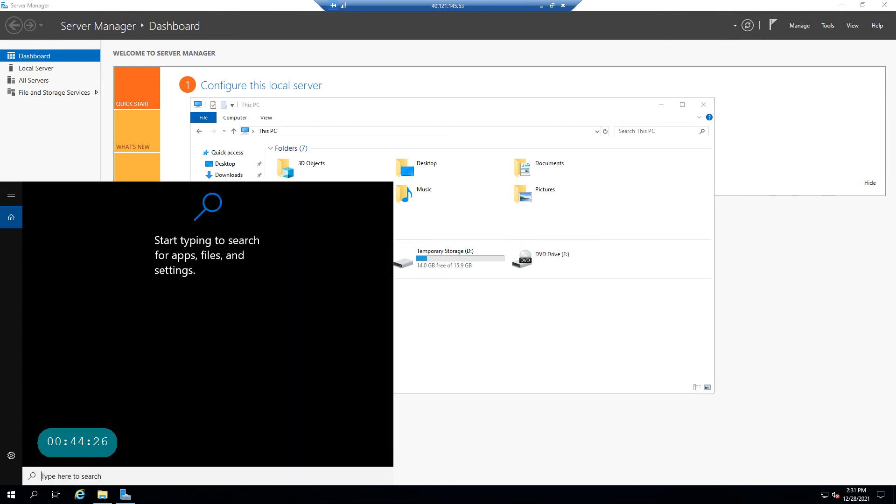
type("power")
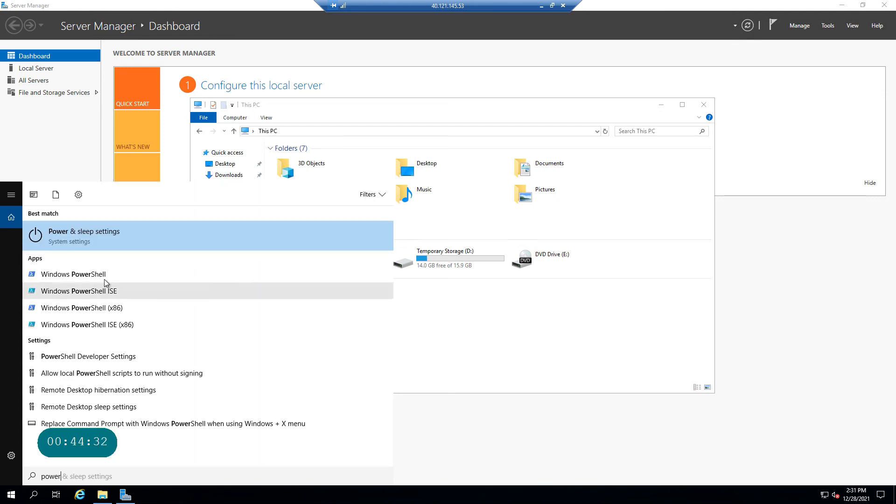
right_click(98, 291)
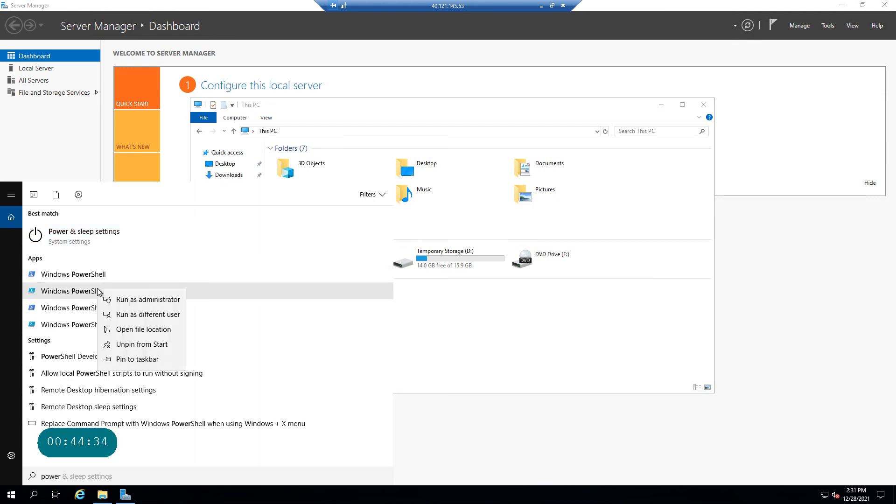
left_click(166, 301)
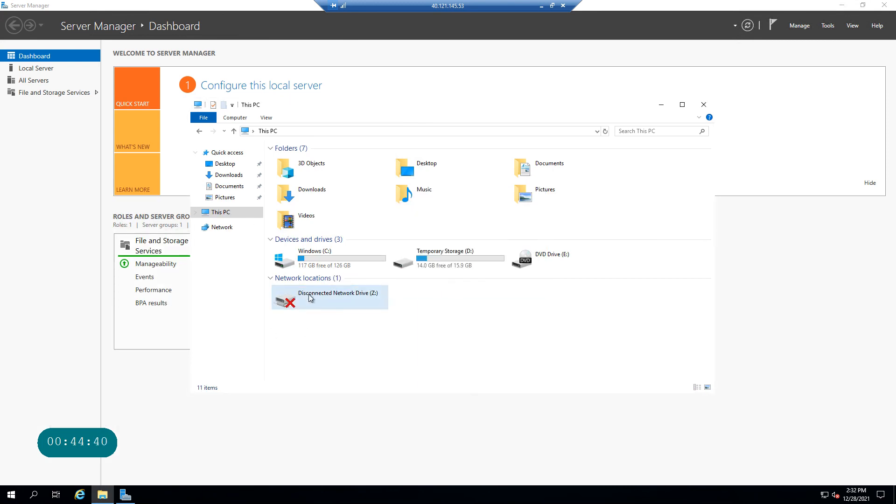
double_click(366, 297)
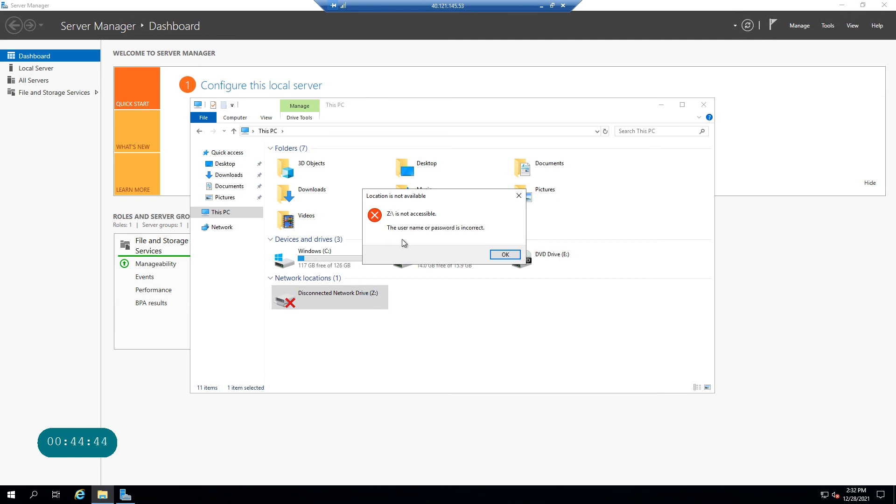
left_click(510, 256)
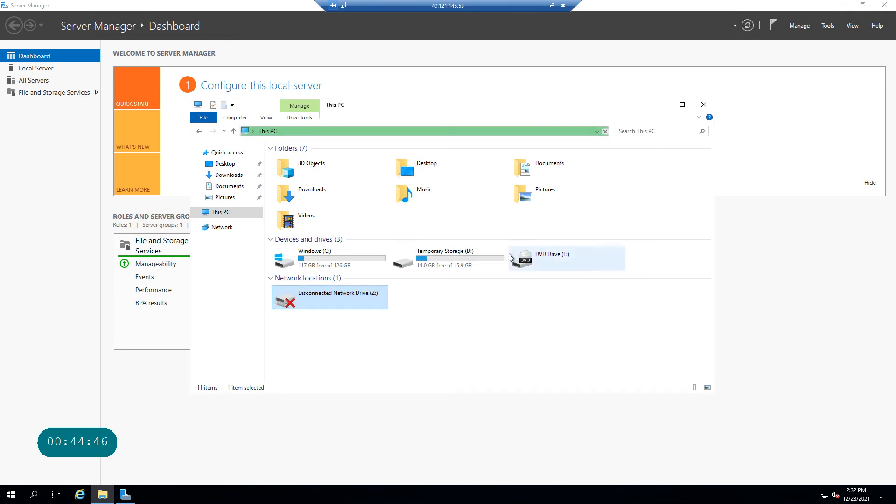
left_click(663, 107)
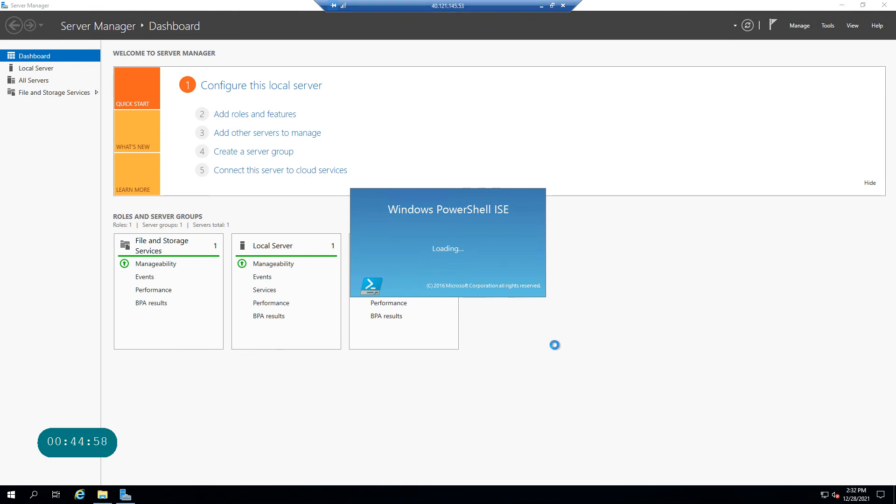
Window the remote session and select the two New-Item lines under step 10 in the lab.
left_click(552, 6)
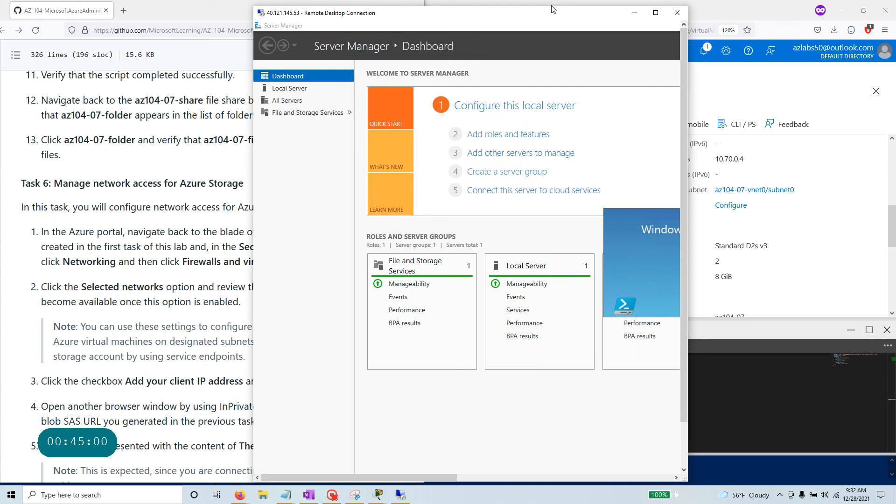
left_click(239, 318)
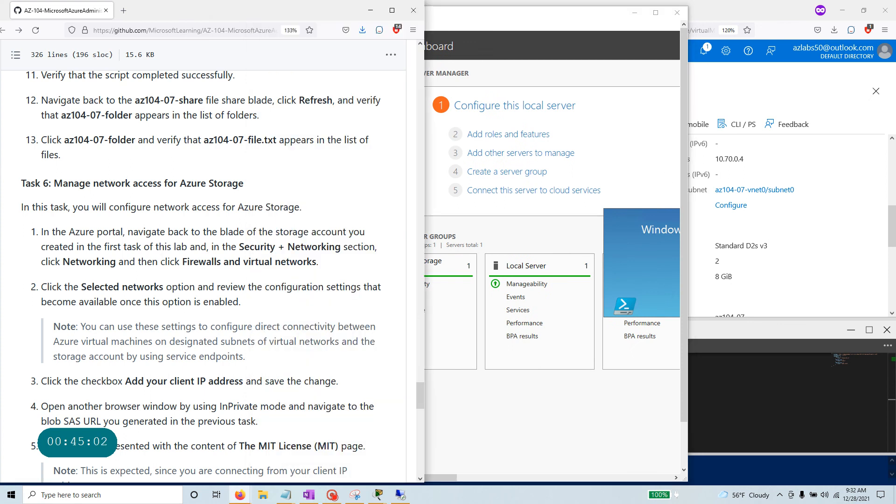
scroll(77, 287, "up", 3)
left_click_drag(65, 292, 21, 216)
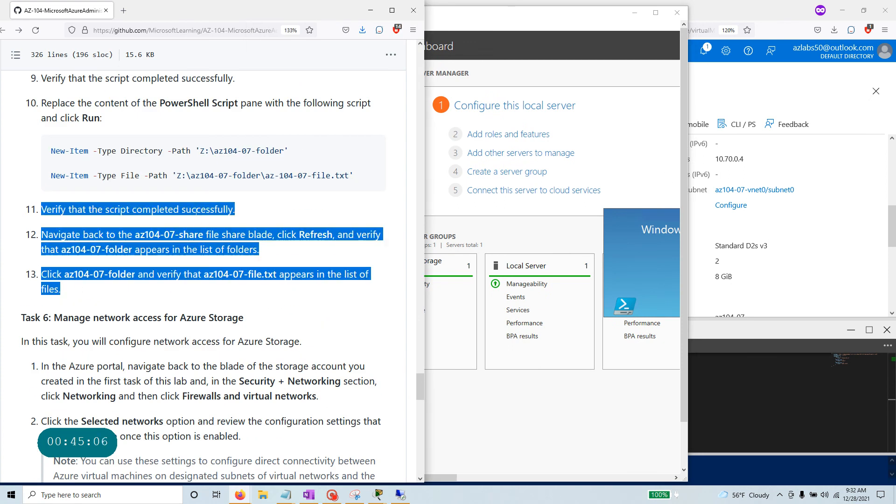
scroll(196, 210, "up", 2)
left_click_drag(355, 243, 50, 219)
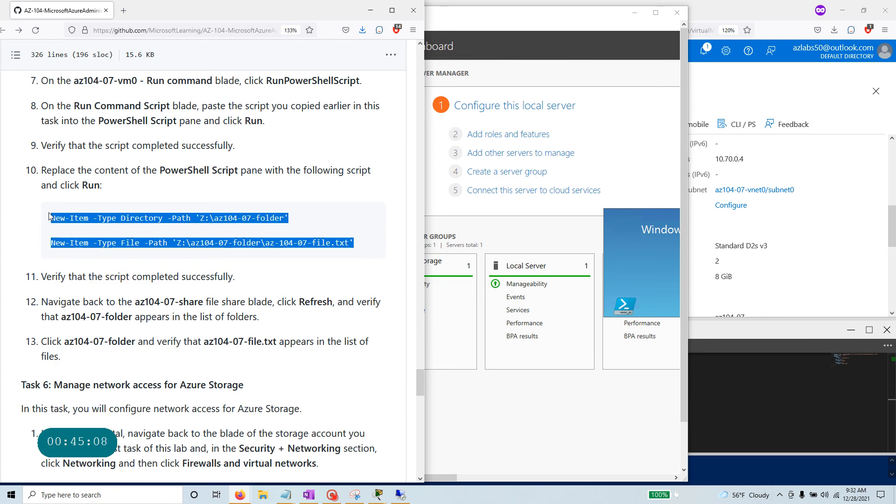
scroll(255, 240, "up", 3)
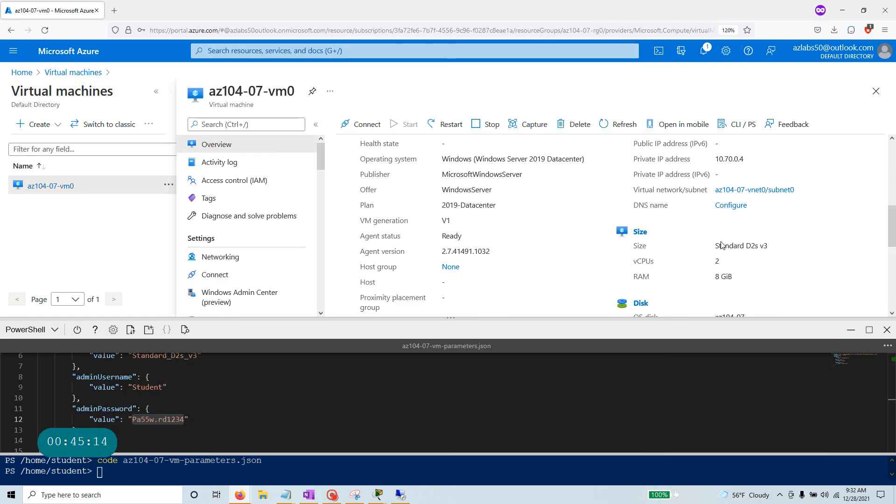
Hide the Azure portal and reposition the windowed remote session.
left_click(815, 233)
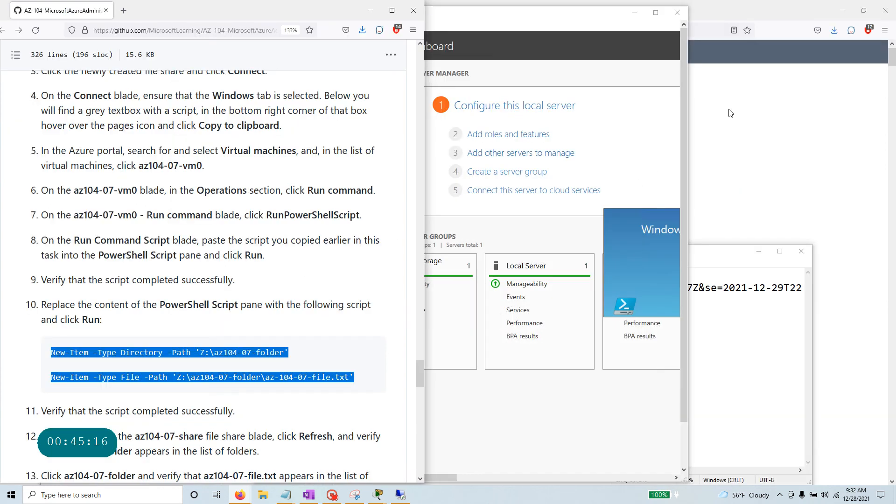
left_click(842, 11)
left_click(522, 40)
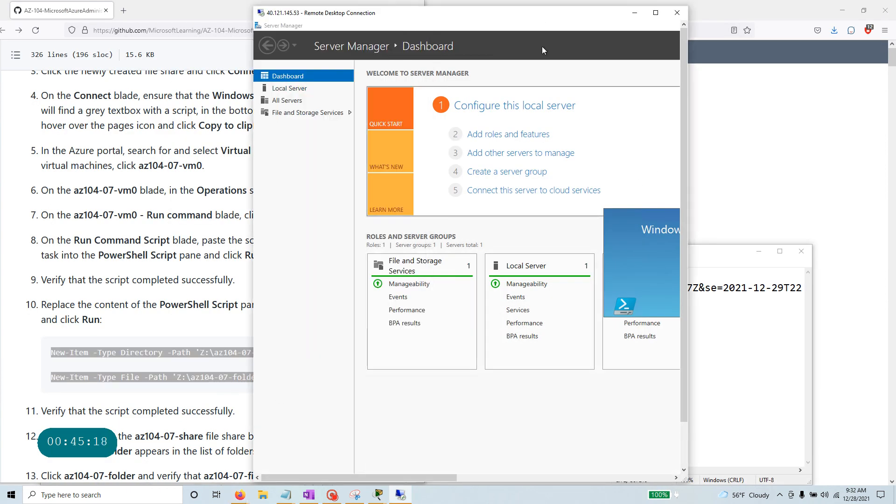
left_click_drag(586, 16, 588, 10)
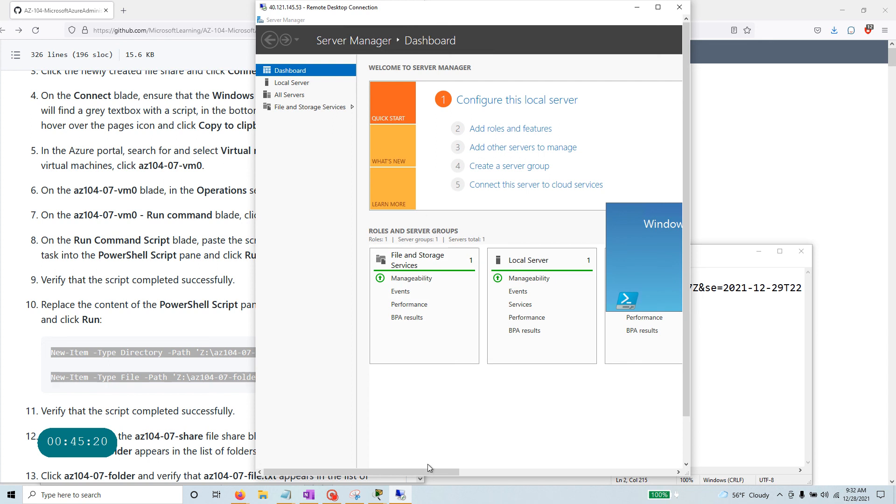
left_click_drag(684, 373, 684, 417)
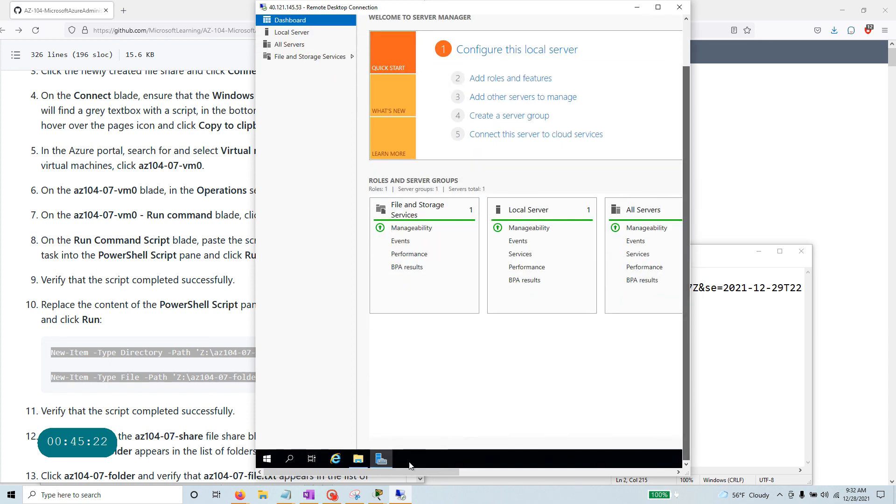
Try to disconnect Disconnected Network Drive (Z:) in This PC, dismissing the connection-does-not-exist error.
left_click(359, 460)
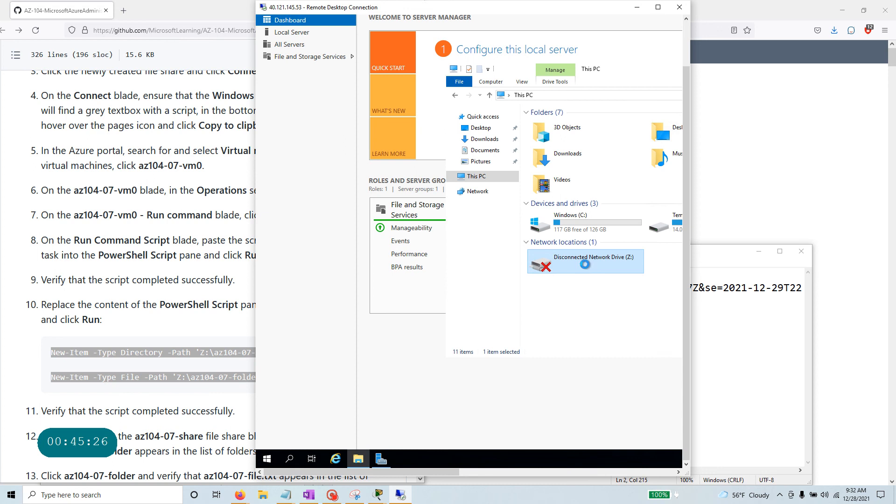
right_click(586, 268)
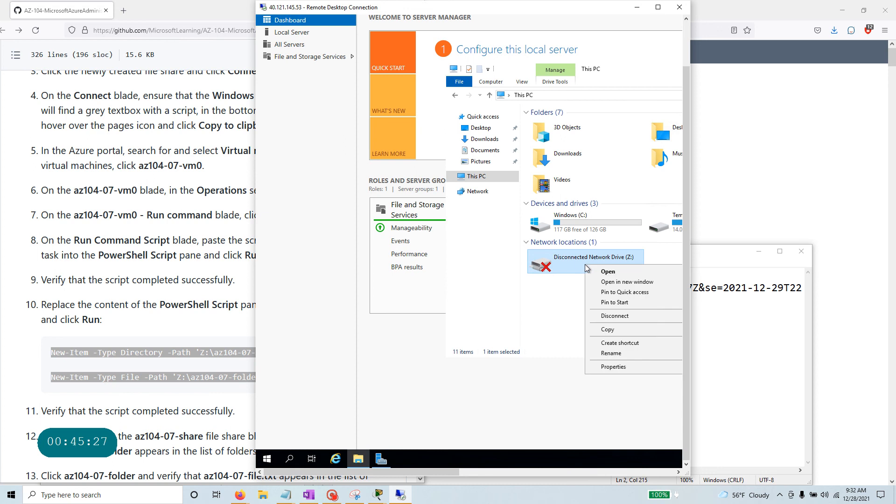
left_click(640, 318)
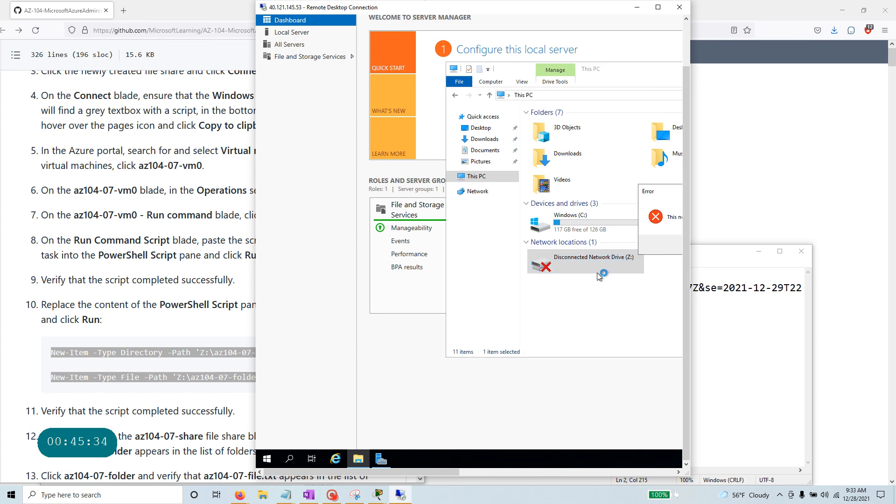
left_click_drag(646, 199, 454, 201)
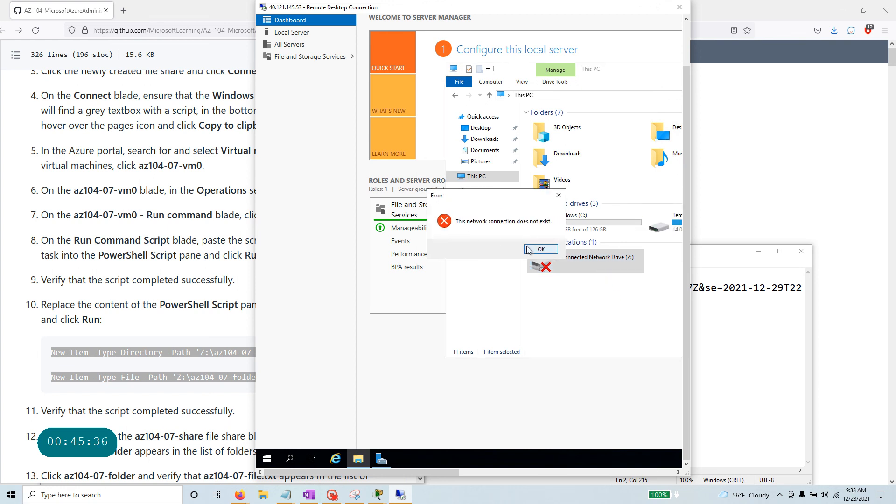
left_click(541, 249)
right_click(587, 272)
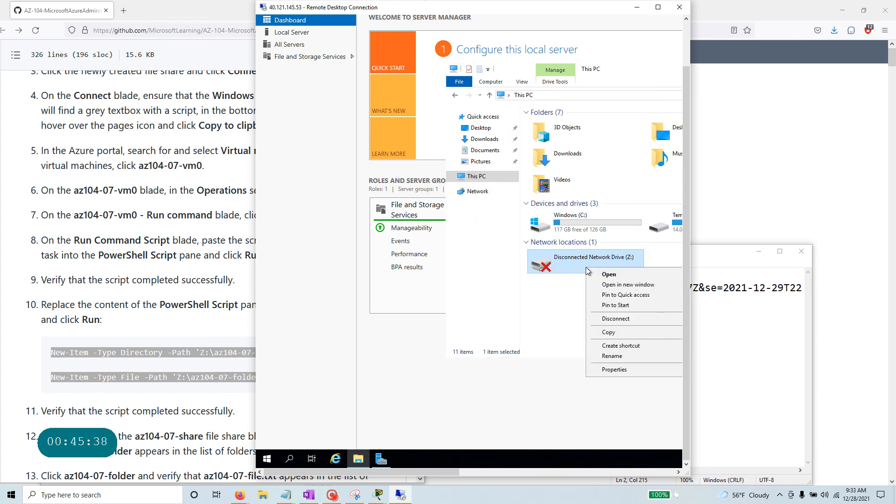
left_click(554, 319)
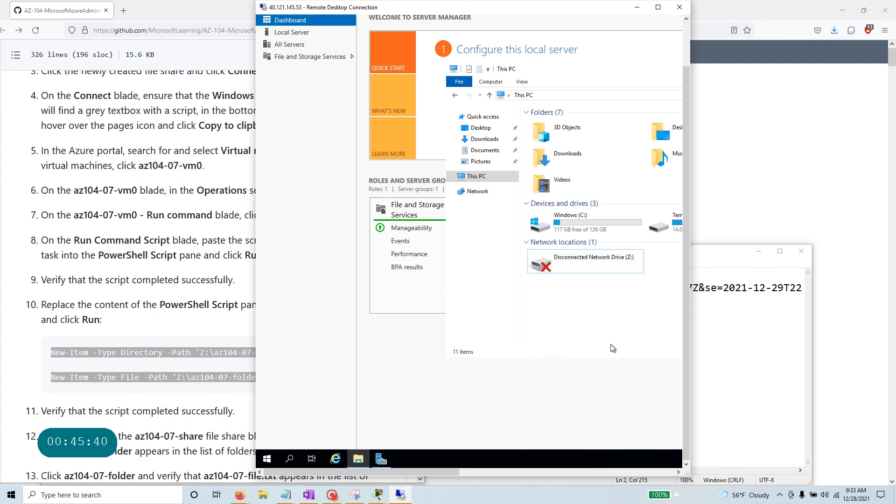
left_click(386, 460)
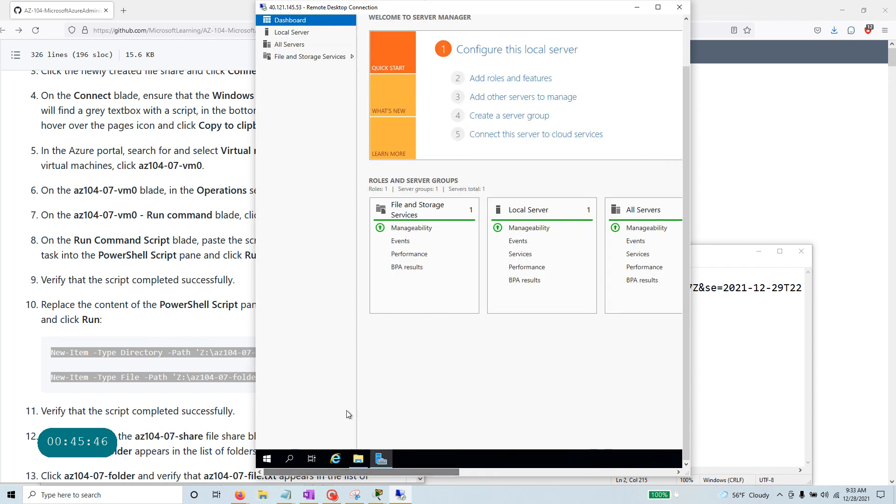
Make the remote session full screen and run PowerShell ISE as administrator.
left_click(658, 7)
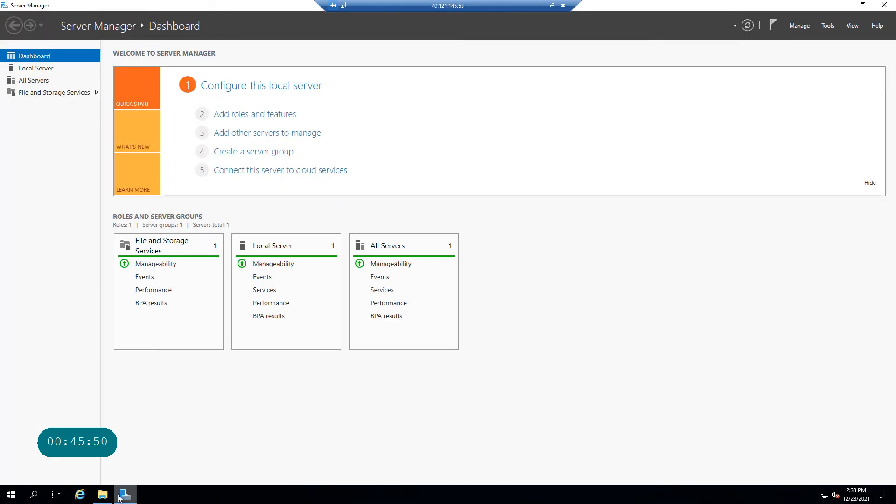
left_click(34, 495)
type("pow")
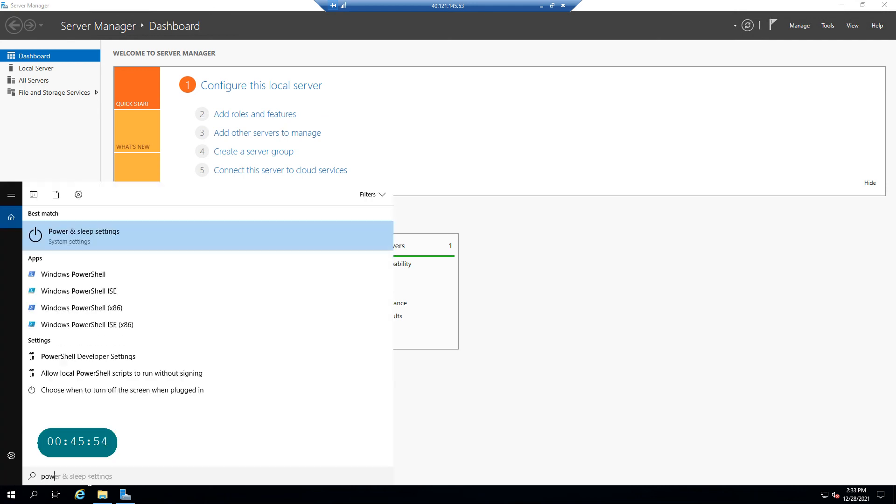
type("er")
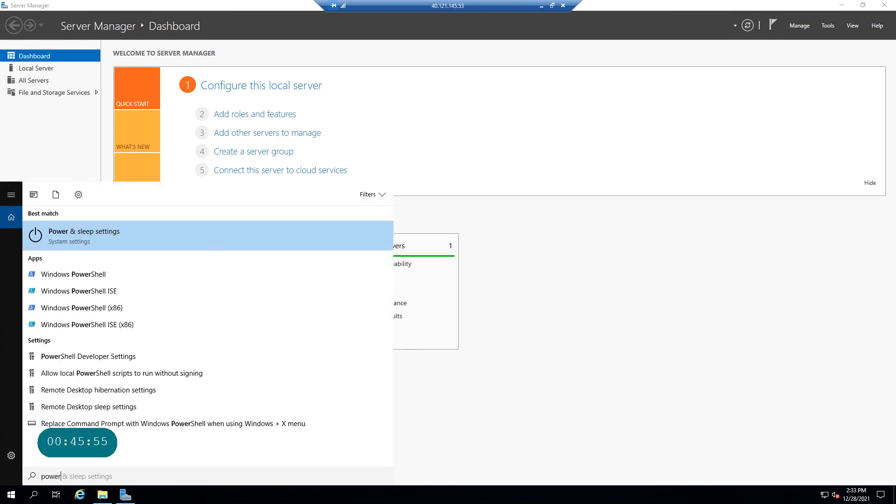
right_click(102, 290)
left_click(163, 302)
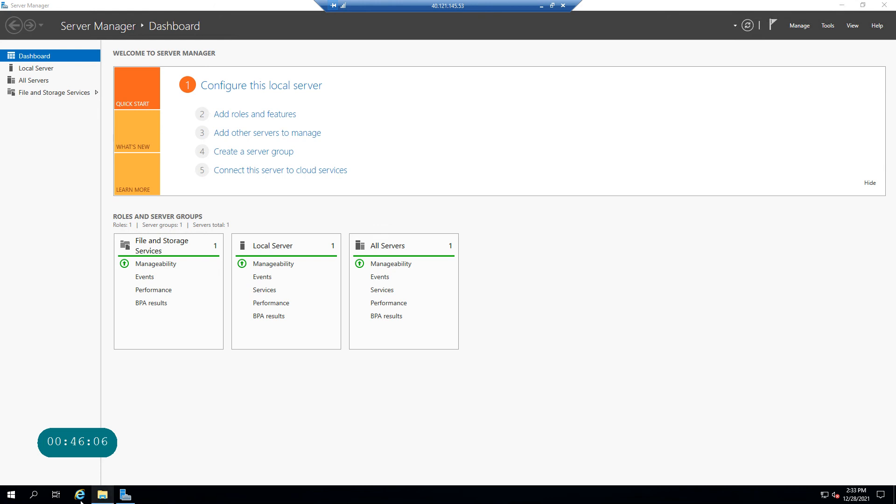
Run Windows PowerShell as administrator, move it right, and restore down Server Manager.
left_click(33, 494)
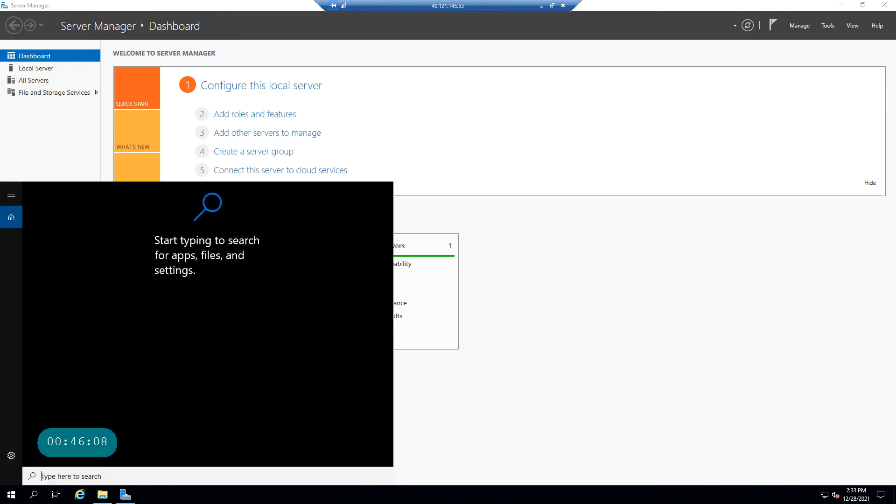
type("power")
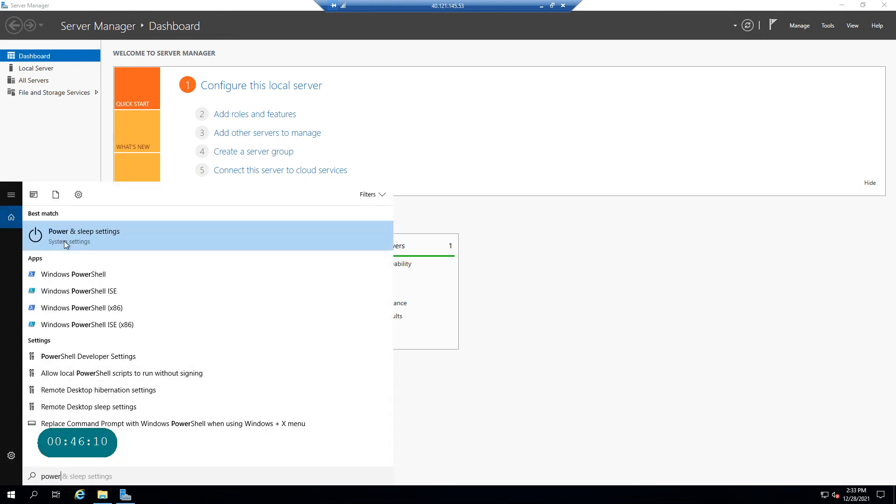
right_click(95, 276)
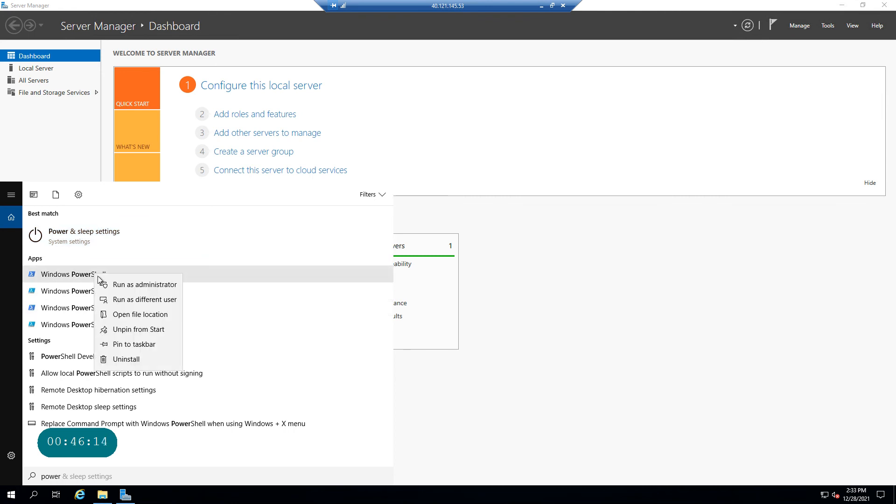
left_click(164, 286)
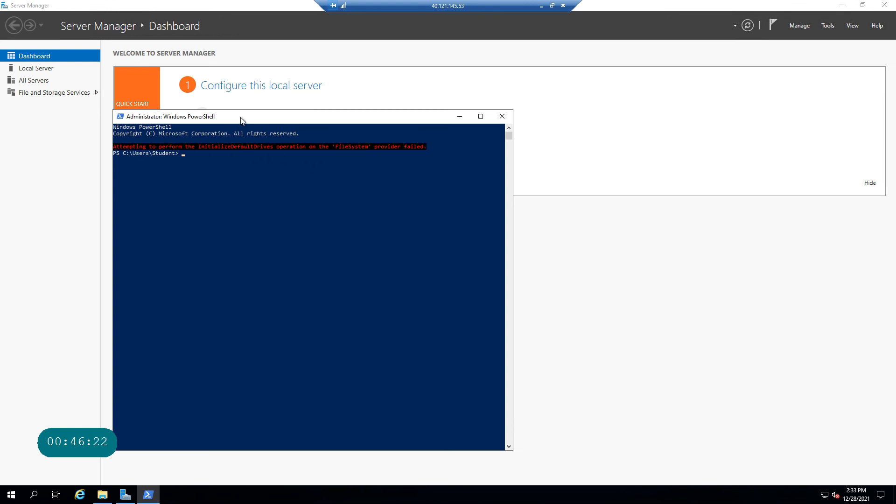
left_click_drag(242, 121, 327, 120)
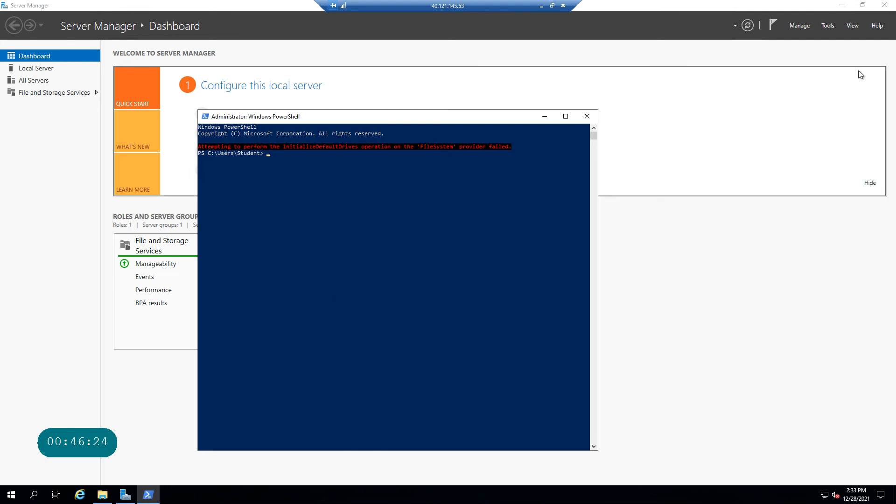
left_click(863, 5)
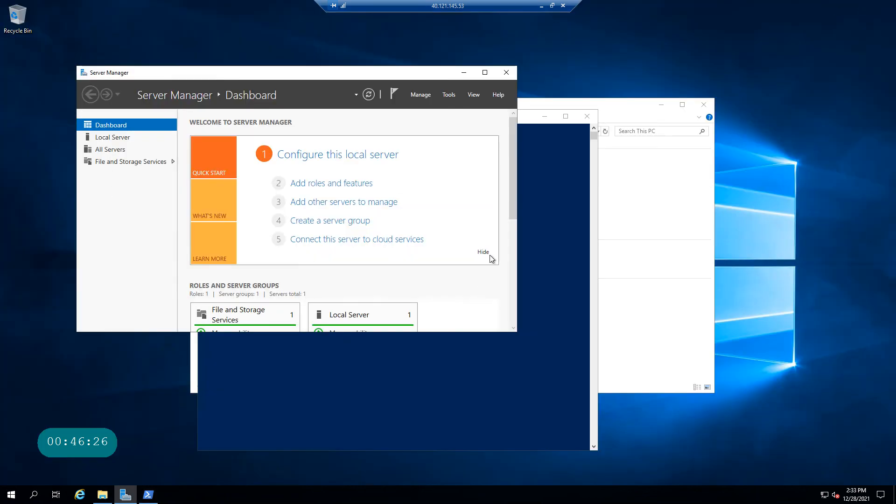
Take the remote desktop session out of full screen and review the GitHub lab instructions.
left_click(552, 6)
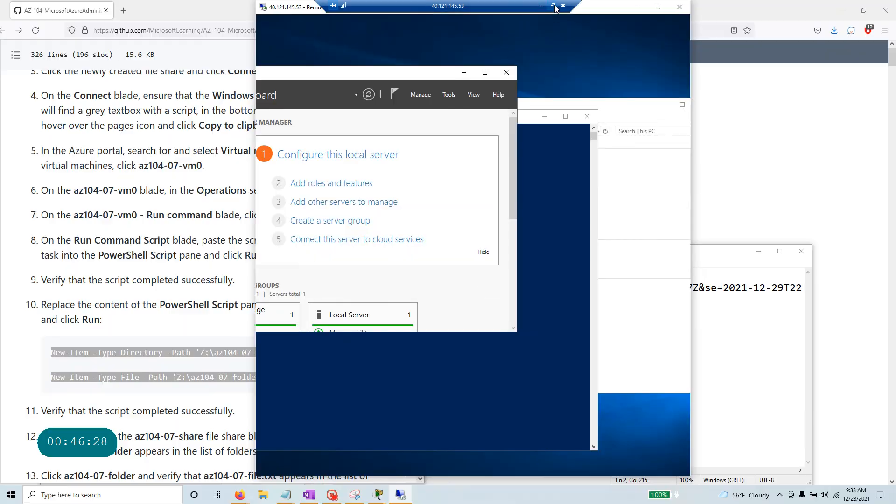
left_click(157, 402)
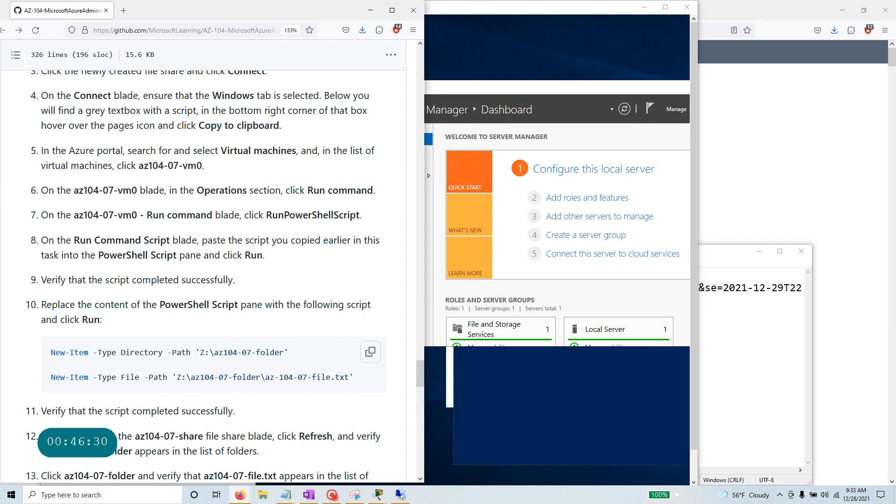
scroll(157, 402, "down", 3)
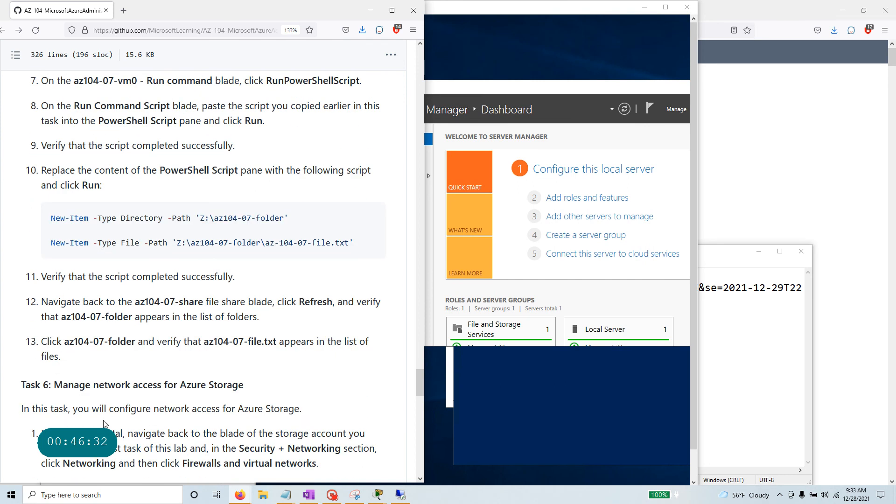
scroll(352, 235, "up", 2)
left_click(718, 8)
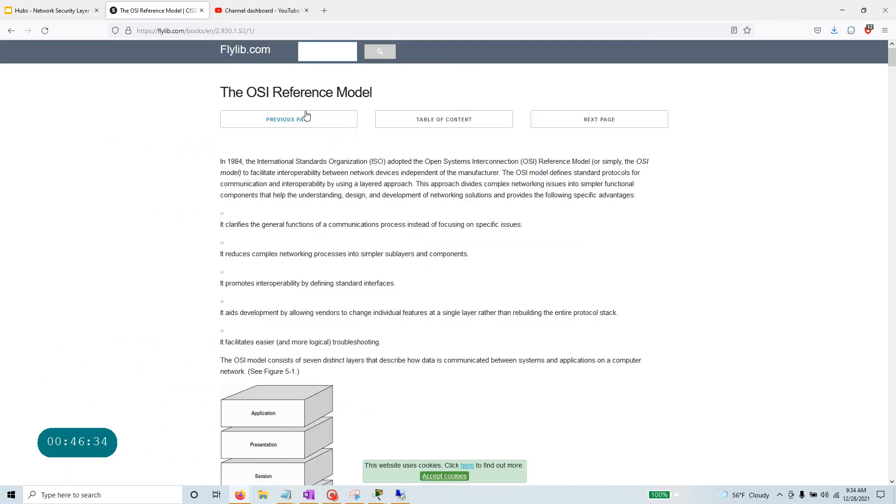
Minimize the OSI reference and network management pages, then bring the Azure portal forward.
left_click(842, 10)
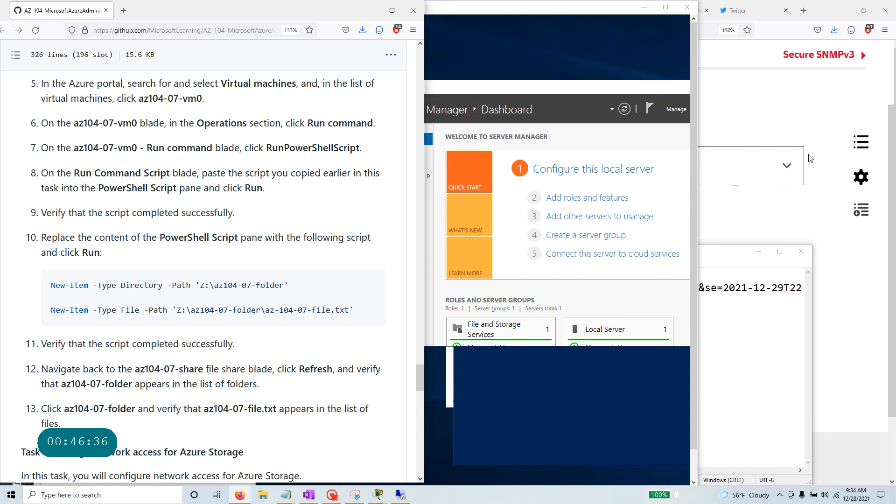
left_click(788, 82)
key("alt+Tab")
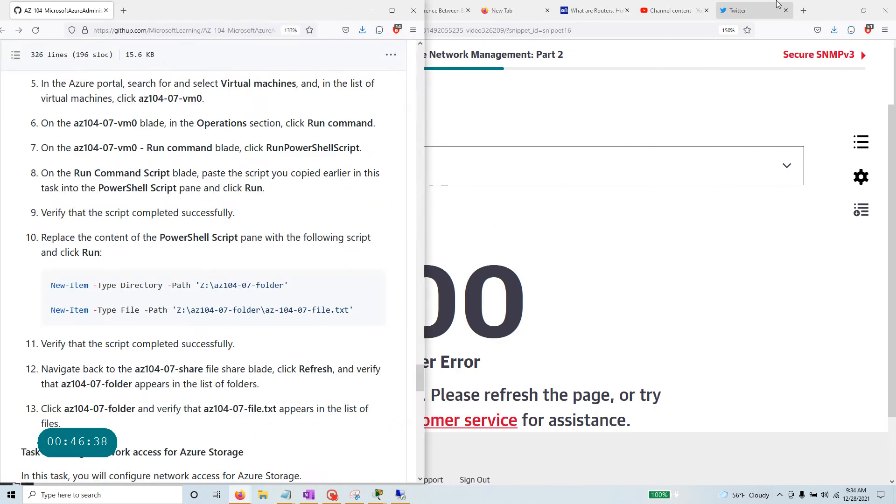
left_click(842, 8)
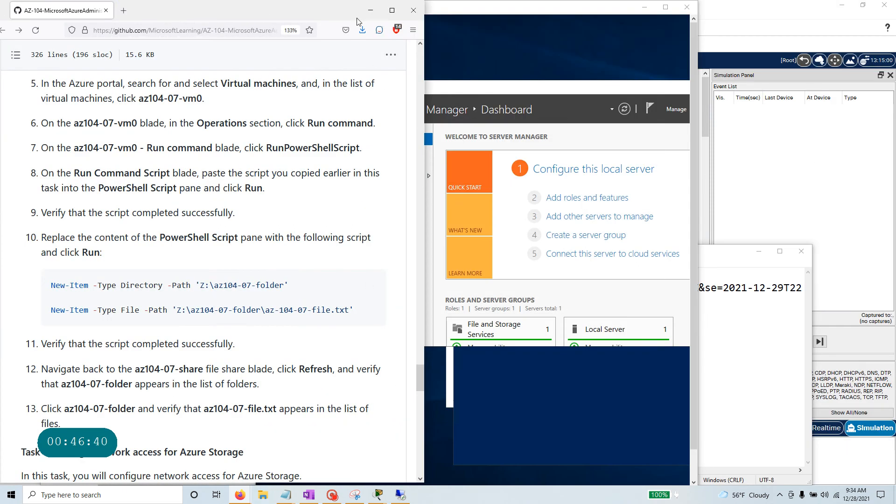
left_click(332, 495)
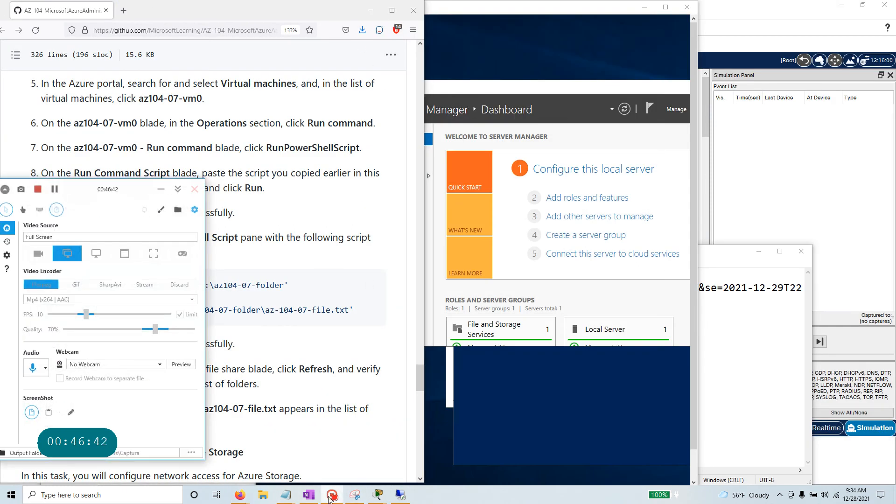
left_click(54, 189)
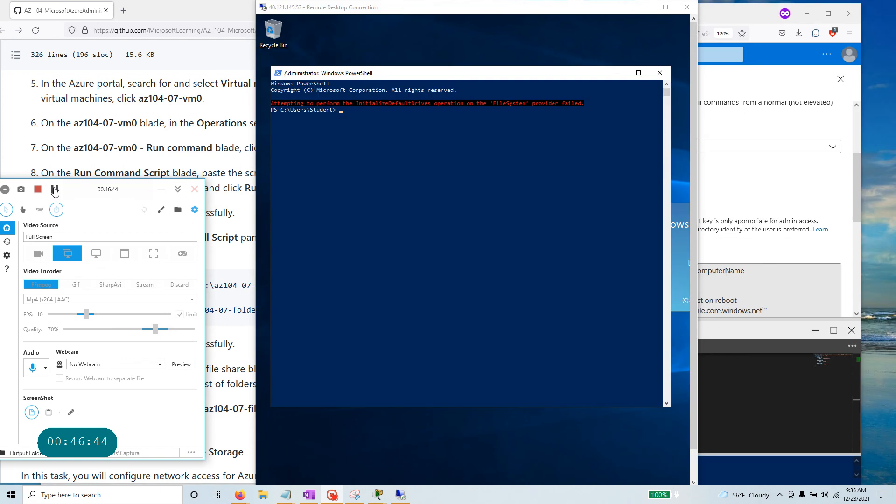
Collapse Cloud Shell, change the az104-07-share drive letter to M, and copy the script.
left_click(778, 94)
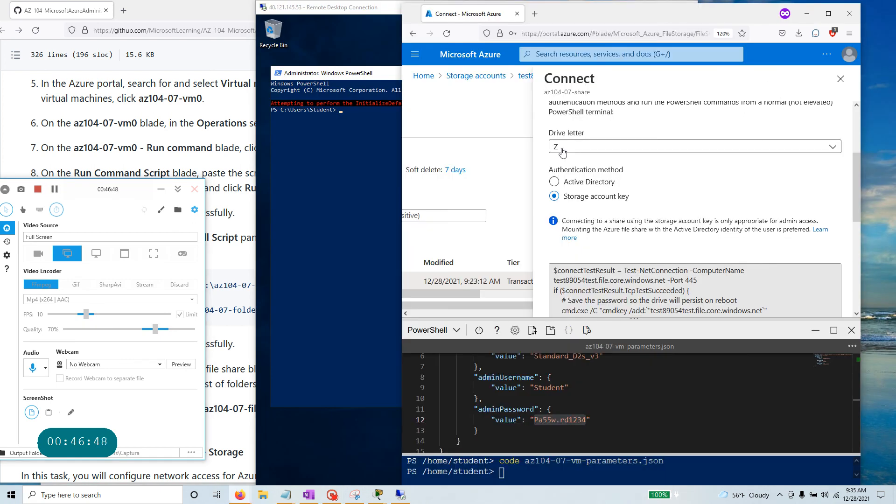
left_click(586, 330)
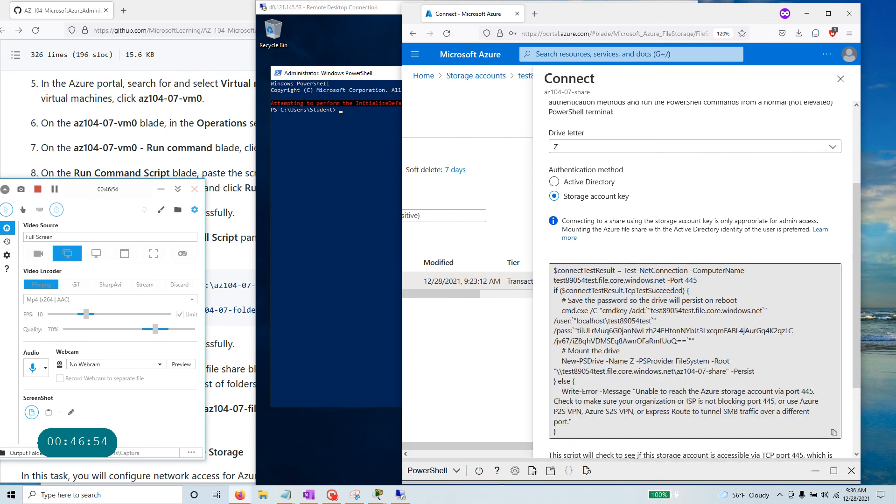
left_click(571, 147)
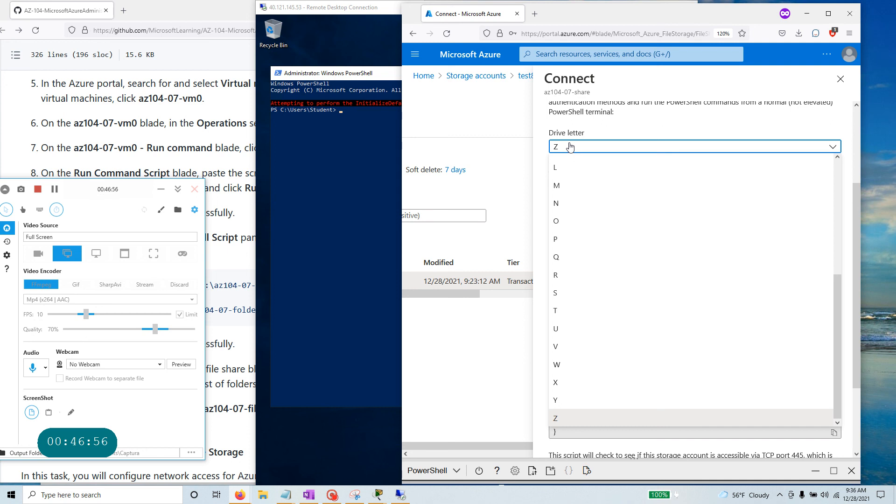
left_click(567, 189)
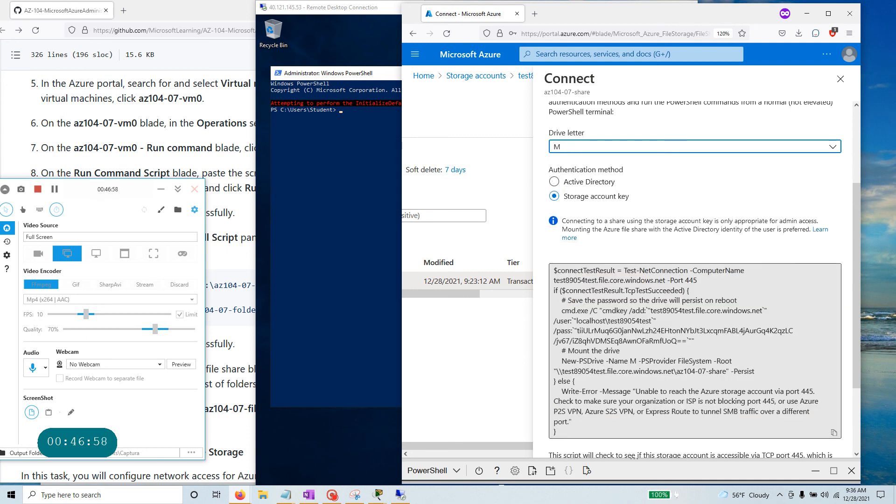
left_click(835, 432)
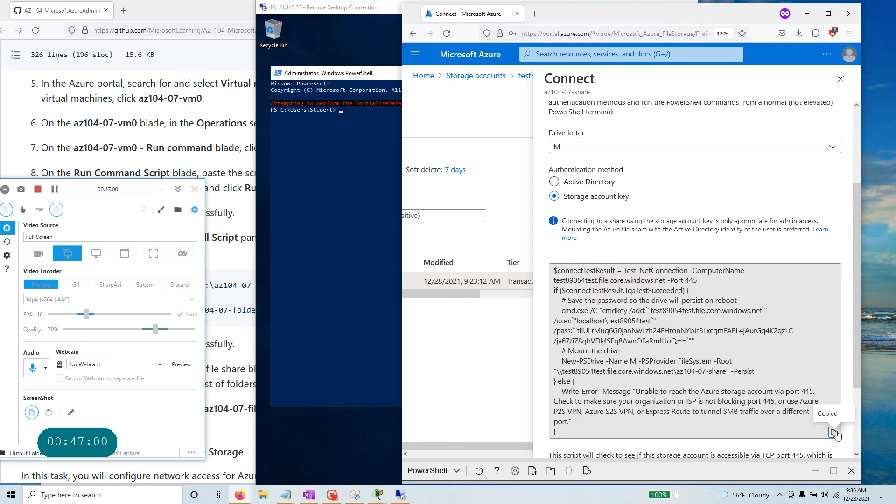
Paste the mount script into the VM's PowerShell window through Edit > Paste and run it.
left_click(386, 173)
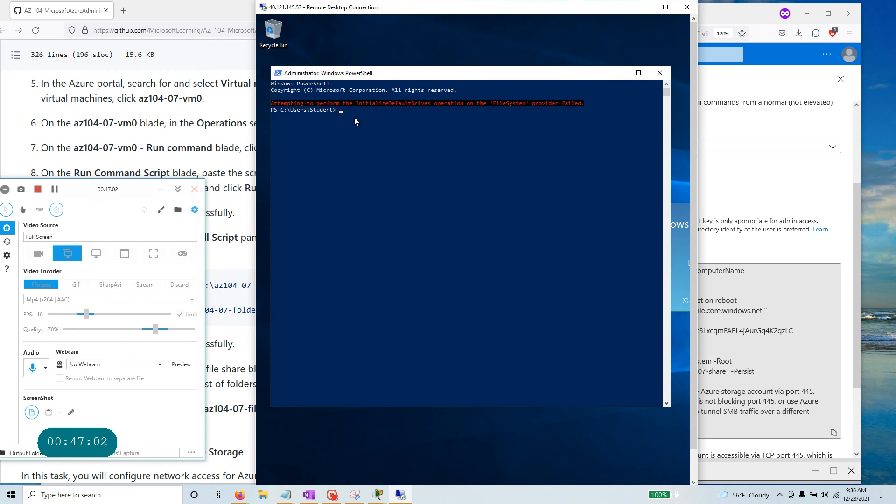
right_click(328, 75)
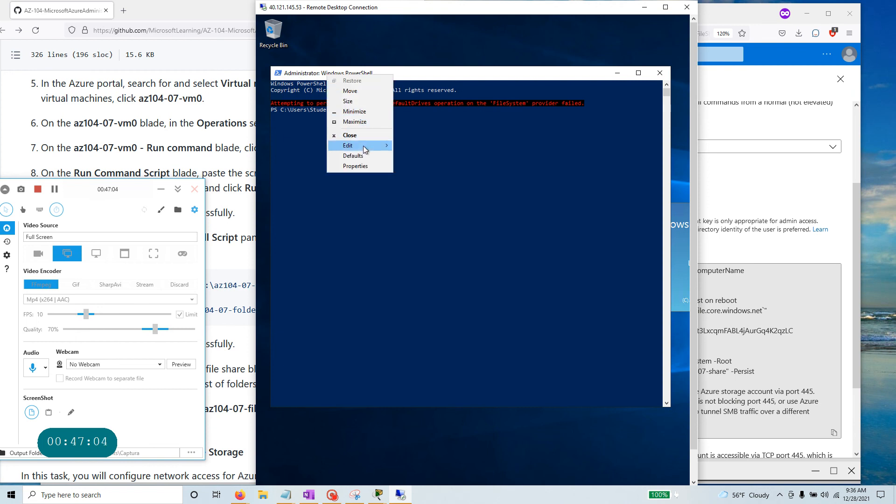
mouse_move(366, 148)
left_click(425, 163)
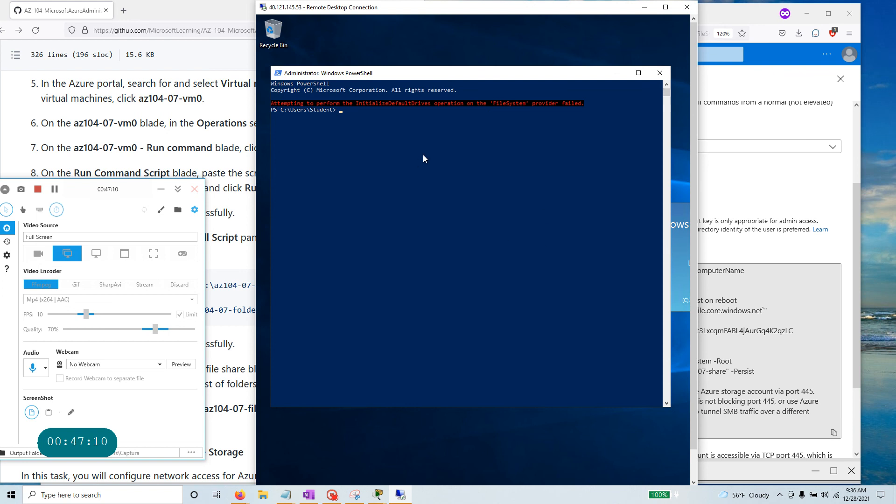
key("Return")
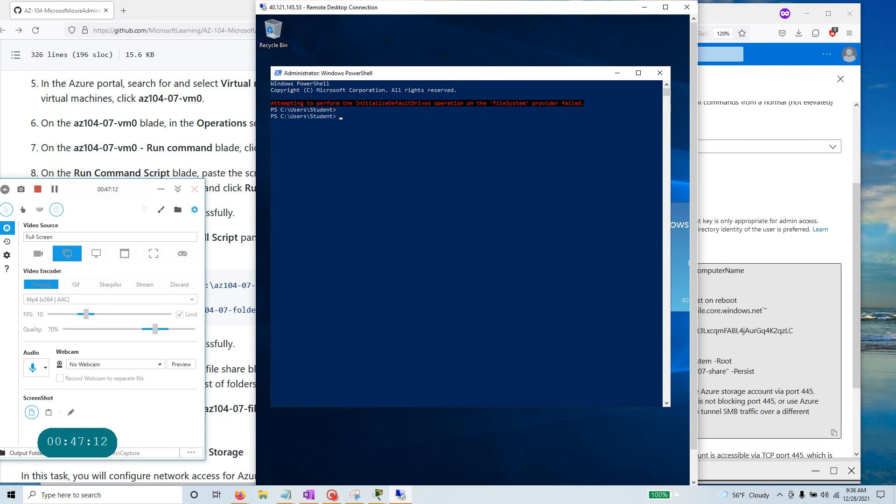
Copy the az104-07-share connect script from the portal again.
left_click(834, 433)
left_click(834, 432)
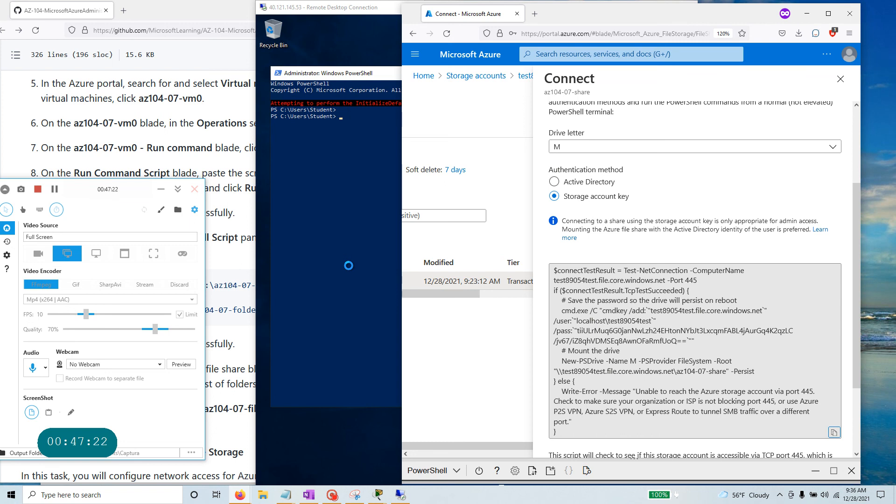
left_click(54, 189)
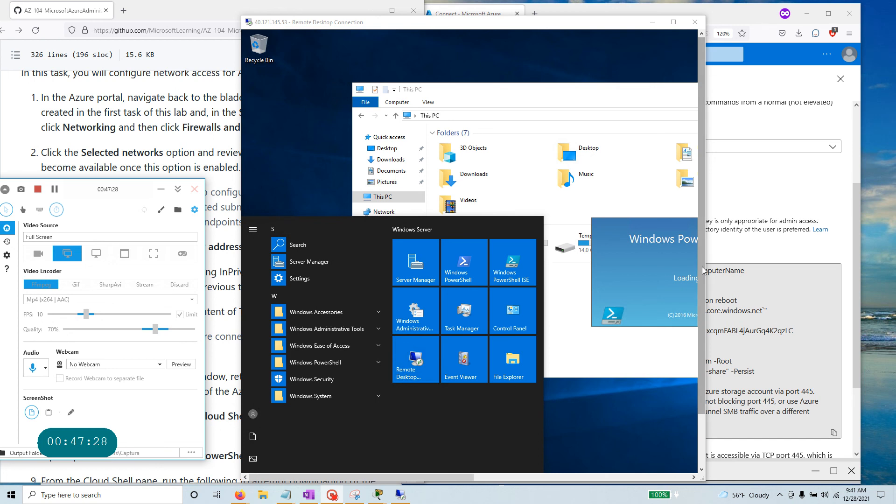
Restart the remote Windows Server, continuing past the reason prompt and restarting despite open apps.
left_click(252, 443)
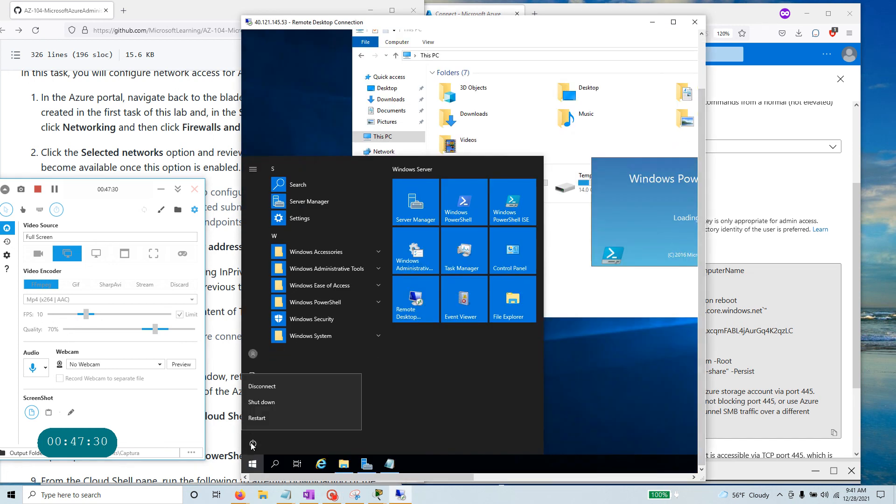
left_click(290, 416)
left_click(379, 418)
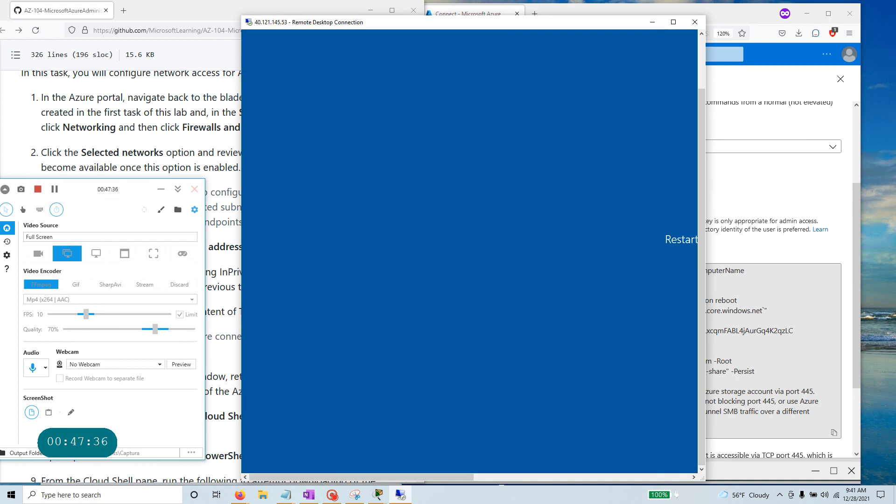
left_click(141, 84)
scroll(130, 301, "up", 3)
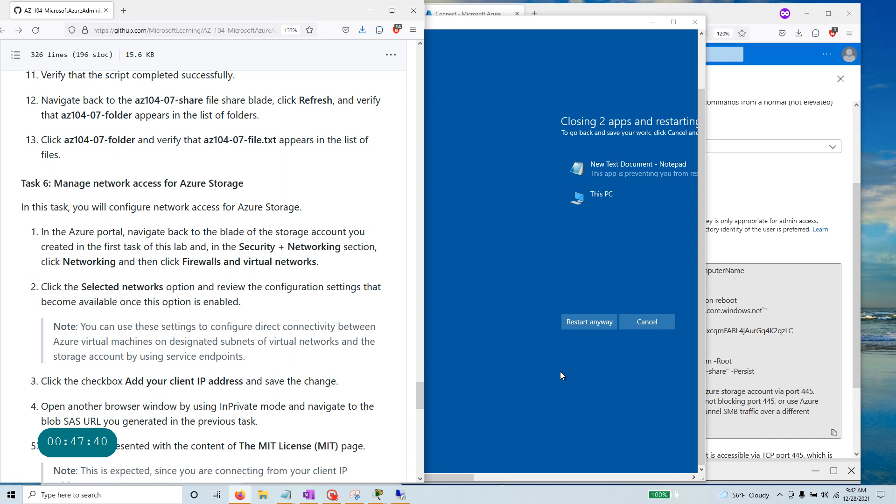
left_click(587, 325)
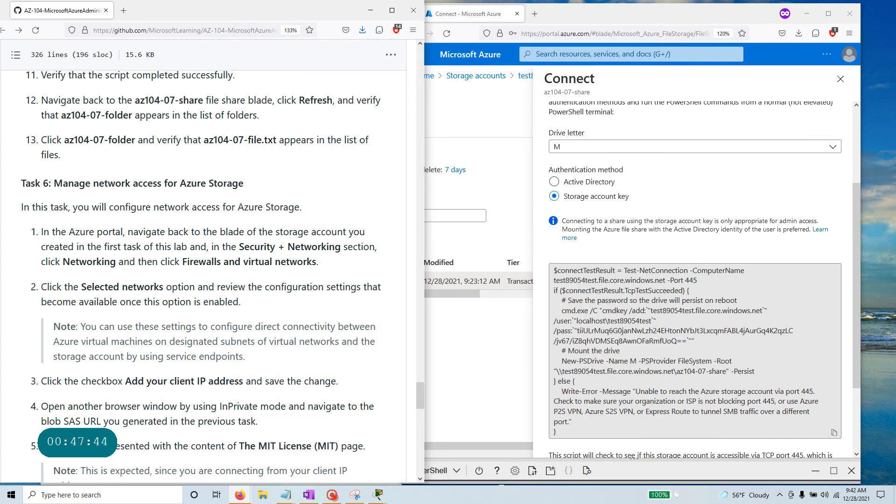
Reconnect to the VM's Server Manager dashboard in Remote Desktop.
scroll(229, 405, "down", 15)
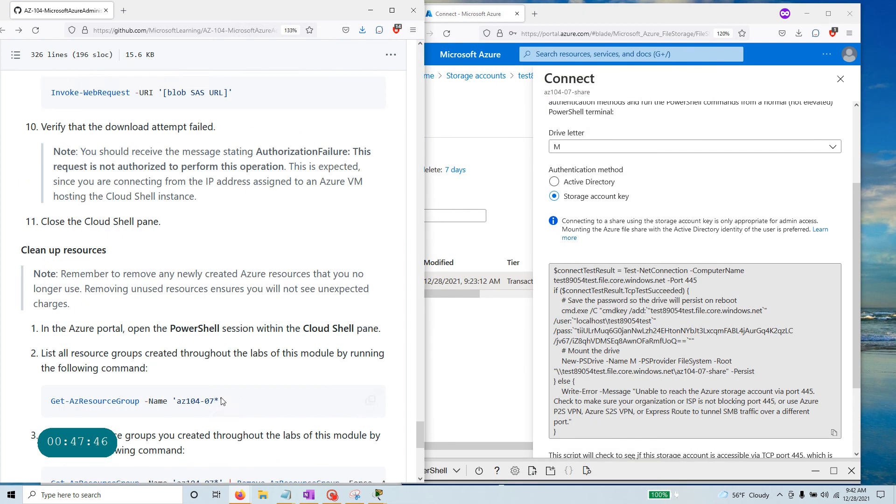
left_click(332, 495)
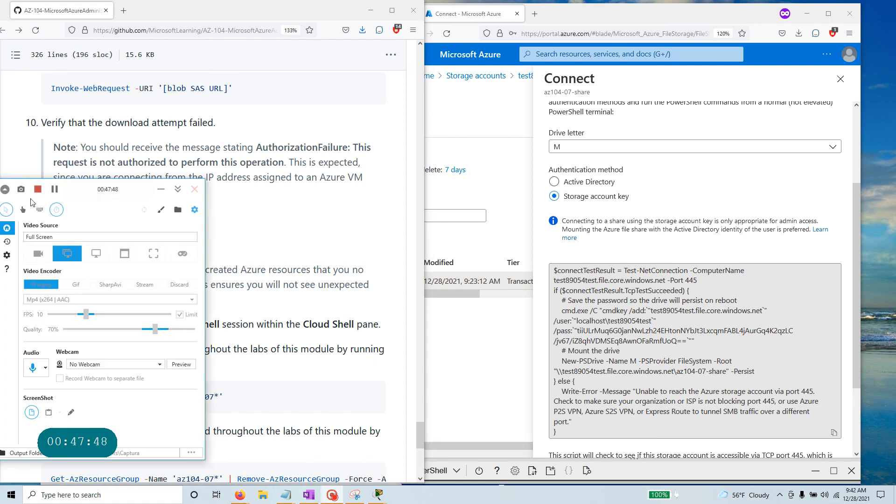
left_click(54, 189)
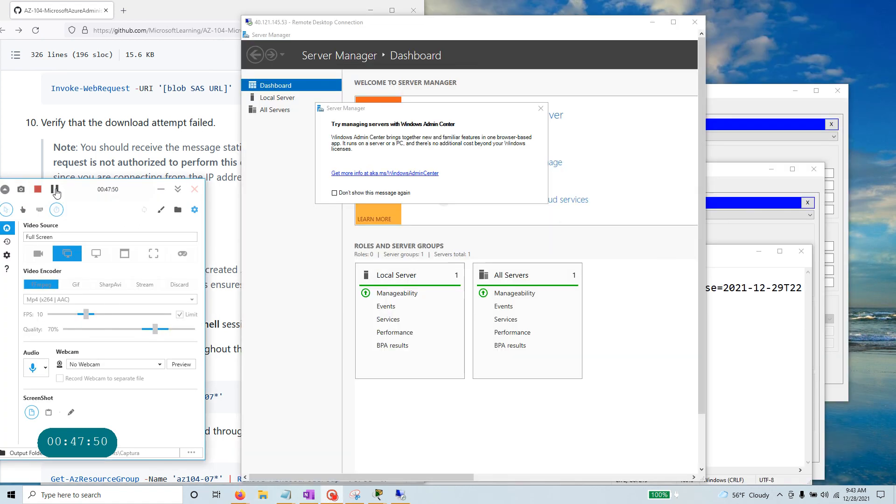
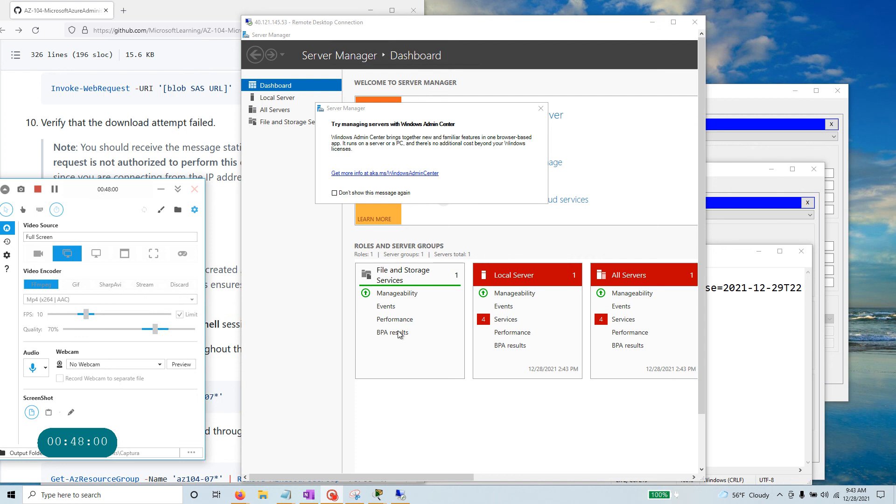
Dismiss the Windows Admin Center prompt, go full screen, and open File Explorer on This PC.
left_click(541, 110)
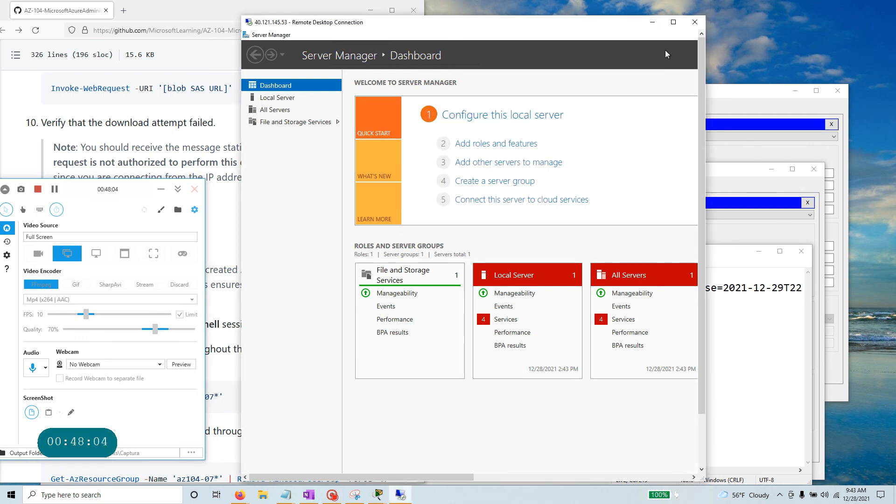
left_click(674, 22)
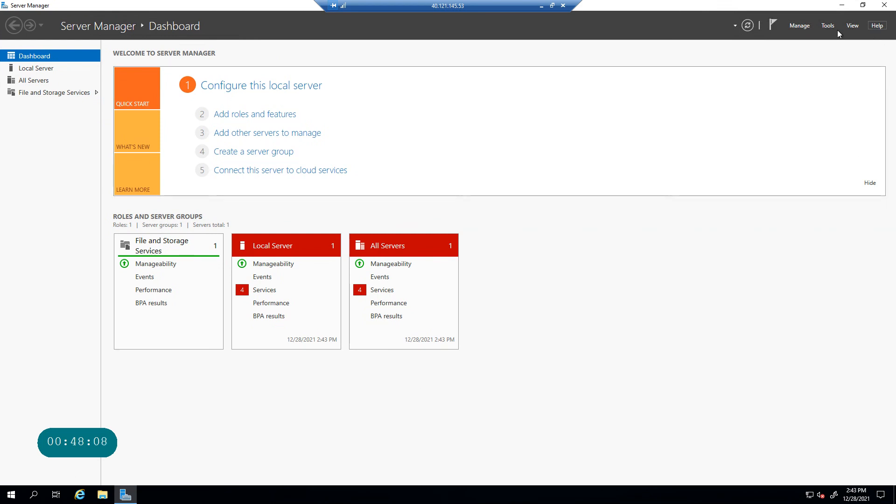
left_click(103, 499)
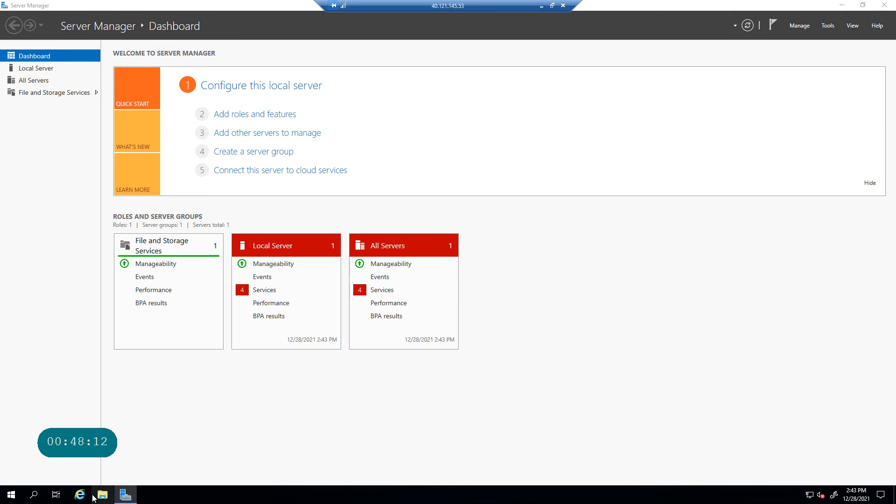
mouse_move(106, 499)
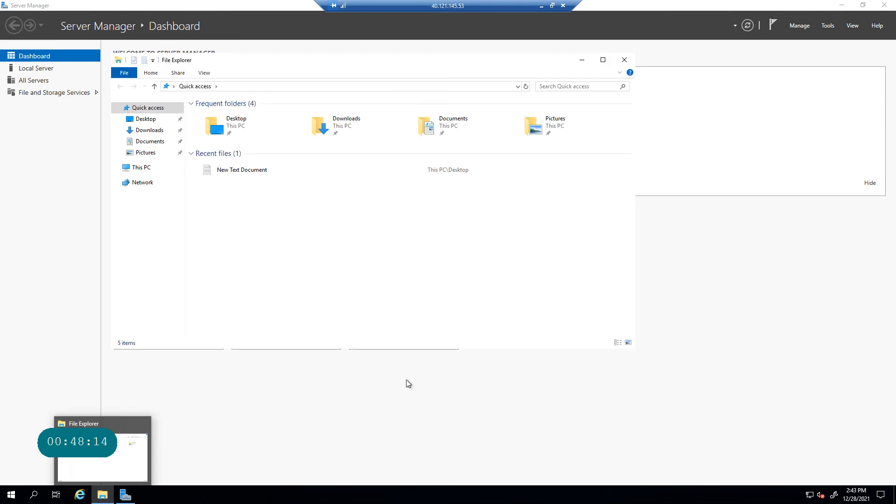
left_click(145, 168)
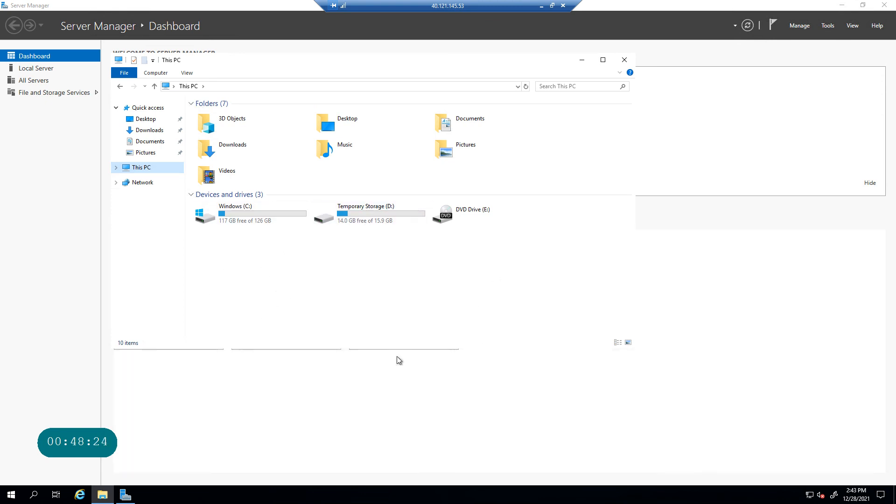
left_click(32, 497)
left_click_drag(243, 60, 577, 112)
Search 'power' and launch Windows PowerShell ISE as administrator.
left_click(32, 496)
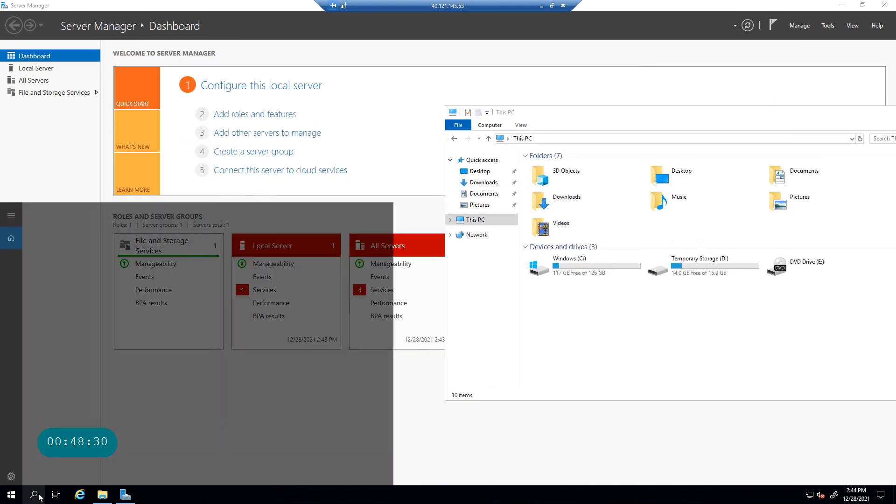
type("p")
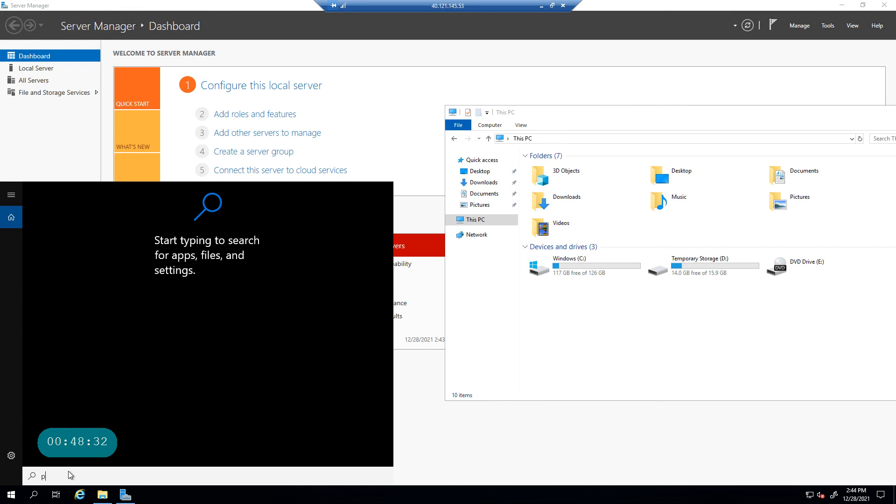
type("ower")
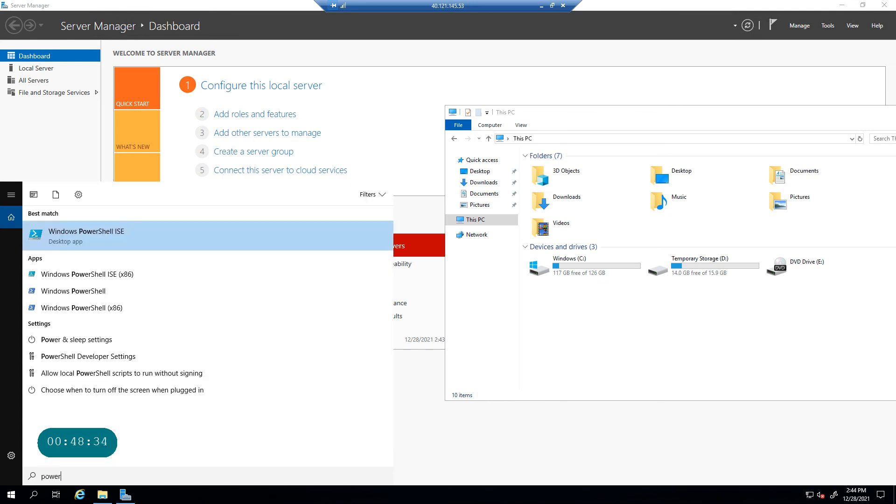
right_click(138, 238)
left_click(198, 249)
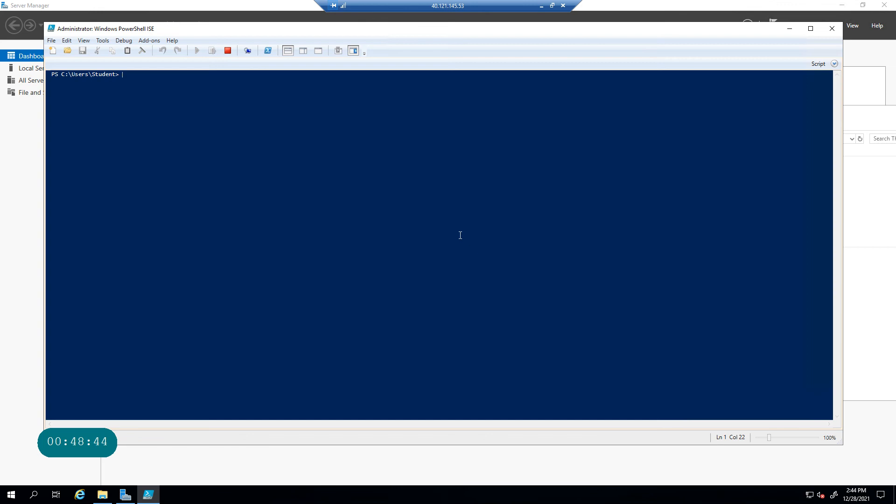
left_click_drag(173, 26, 241, 63)
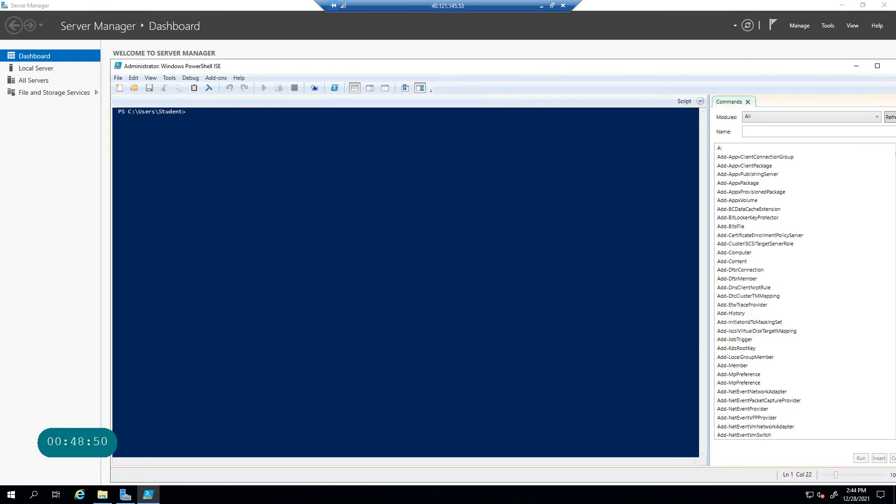
Open New Text Document from Desktop, hide Notepad and Explorer, and restore the session window.
left_click(101, 498)
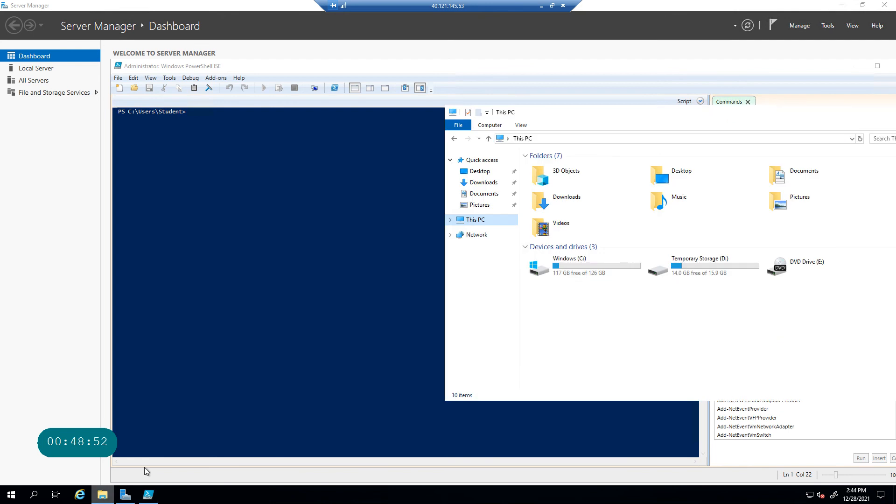
left_click(485, 176)
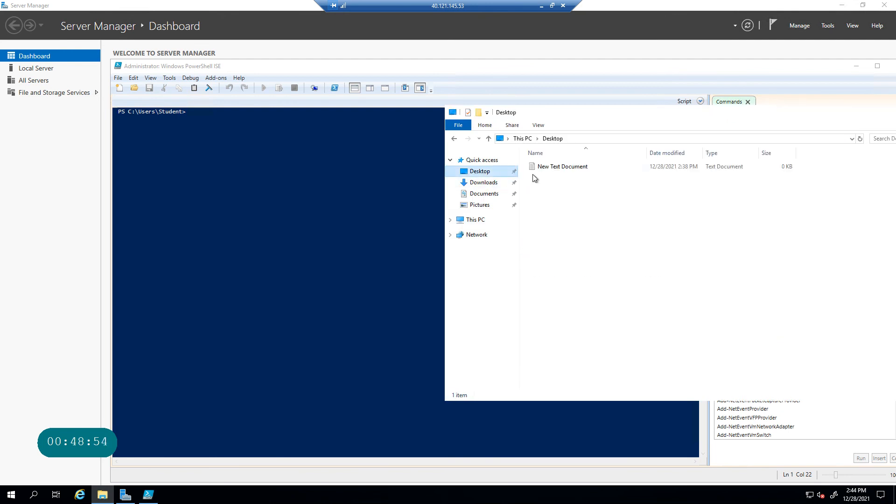
double_click(566, 166)
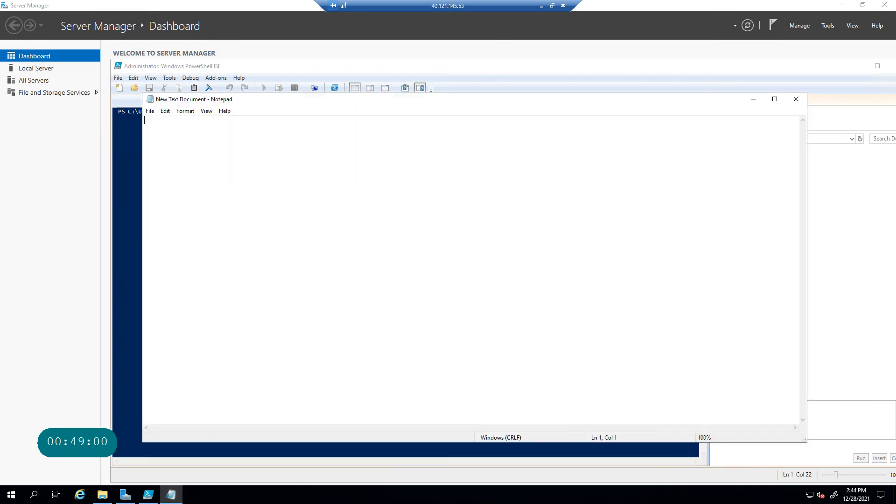
left_click(695, 107)
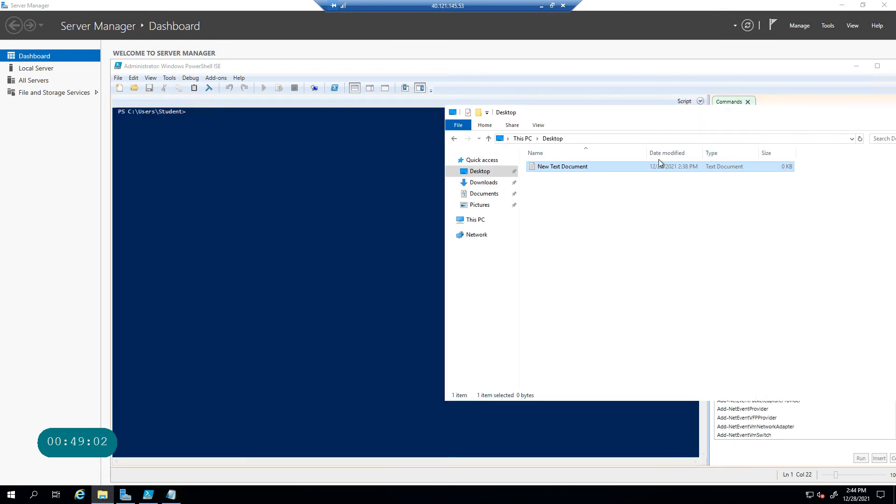
left_click_drag(812, 115, 538, 126)
left_click(638, 123)
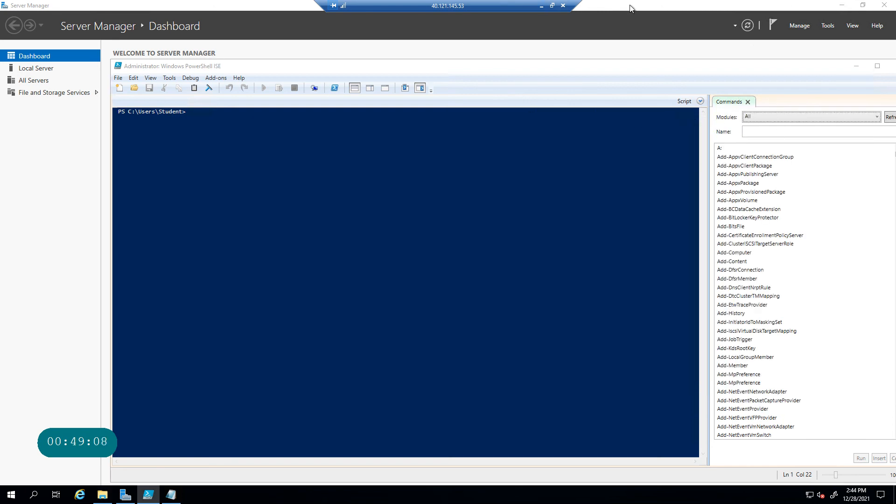
left_click(552, 6)
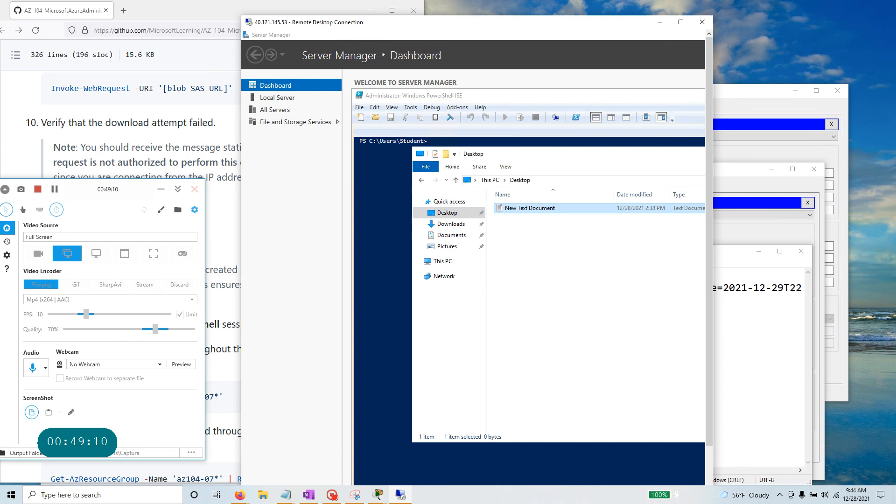
Copy the az104-07-share mount script for drive letter M from the portal's Connect pane.
left_click(179, 113)
key("alt+Tab")
key("alt+Tab")
key("alt+Tab")
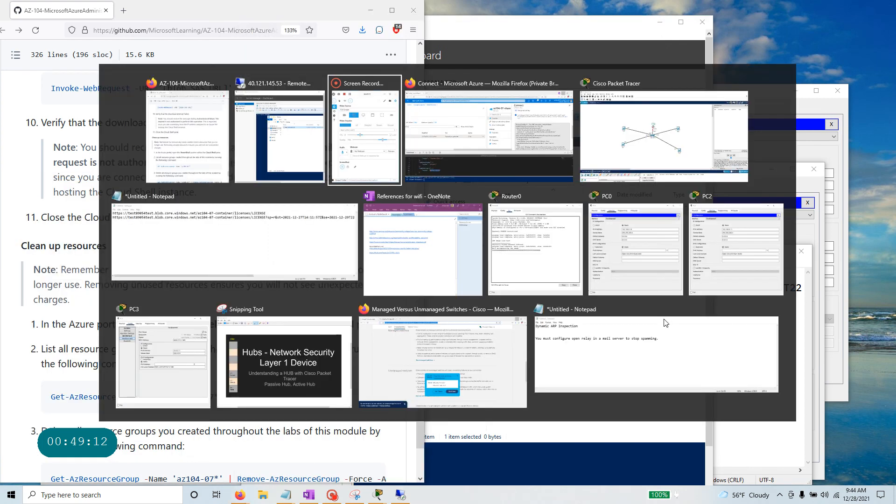
scroll(729, 206, "up", 5)
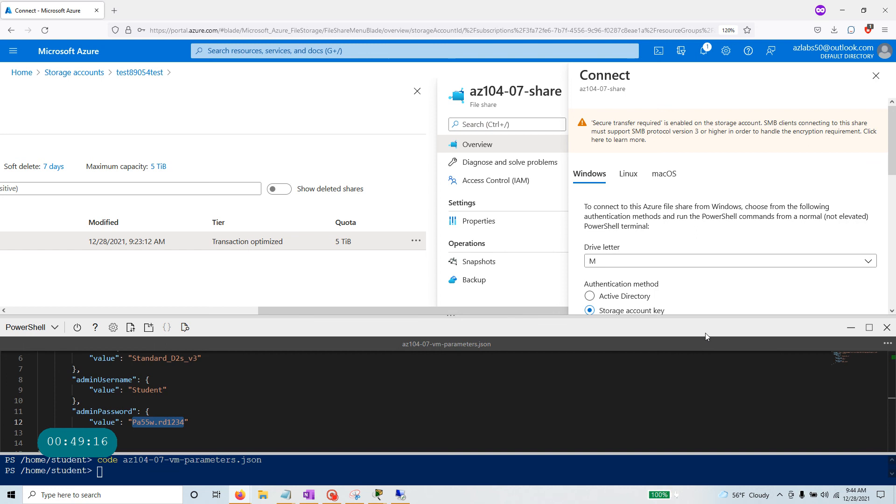
left_click_drag(705, 317, 707, 483)
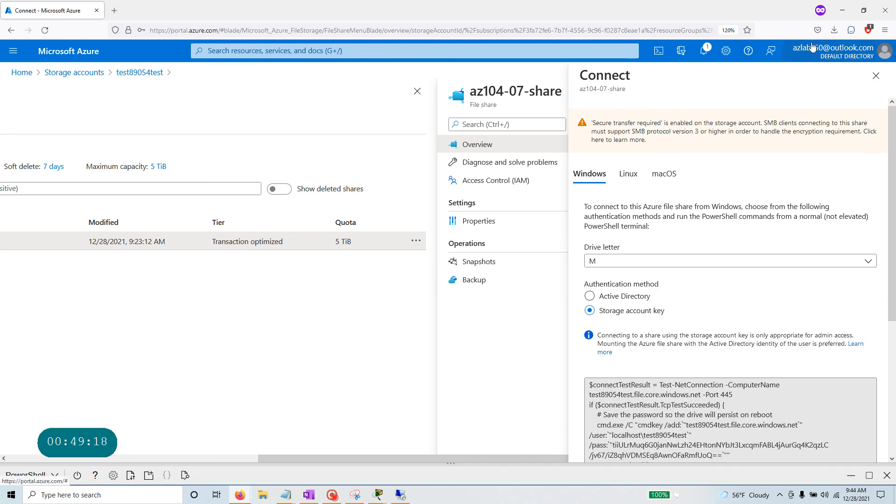
left_click(616, 262)
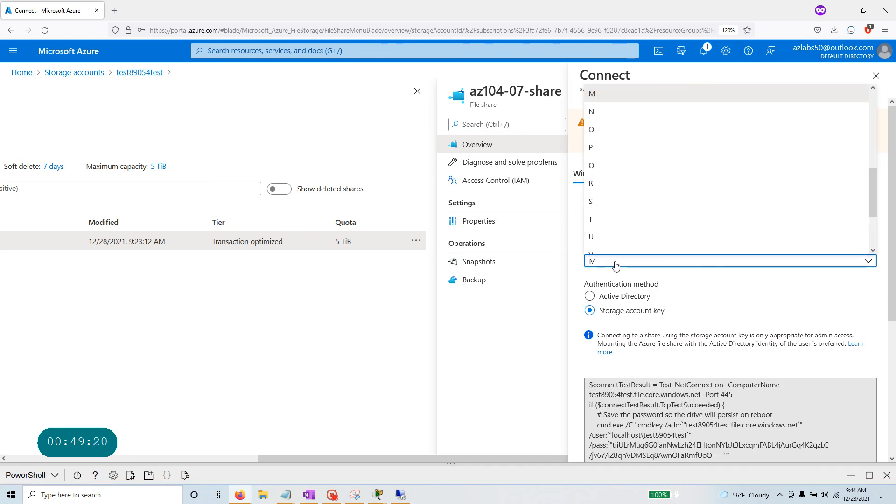
left_click(625, 93)
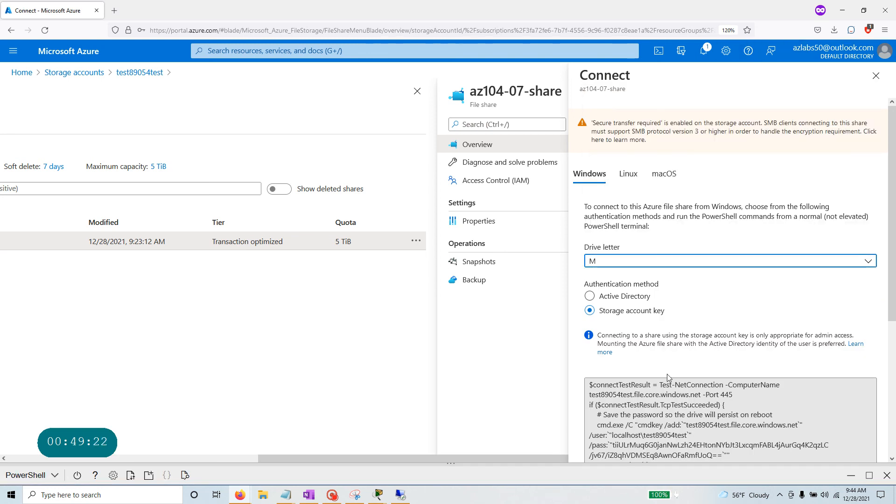
left_click(667, 381)
scroll(667, 377, "down", 4)
left_click(869, 371)
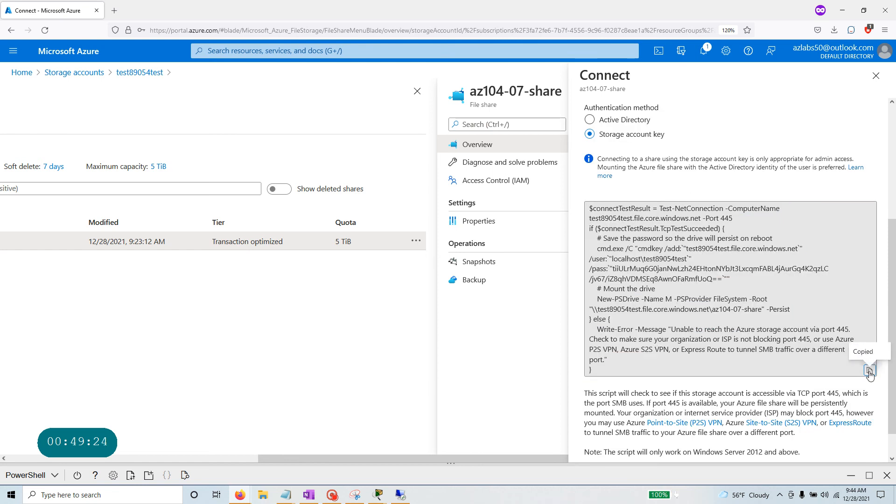
left_click(401, 494)
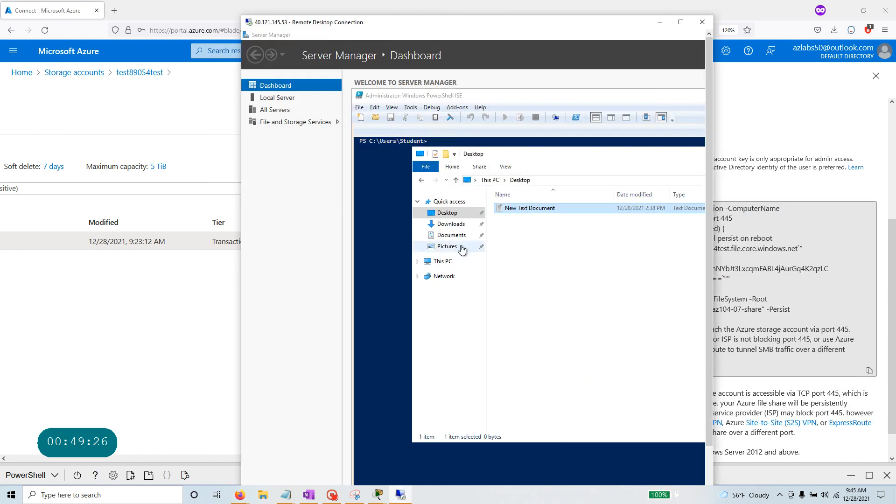
Paste the mount script into a new Untitled2.ps1 in PowerShell ISE and run it.
left_click(402, 169)
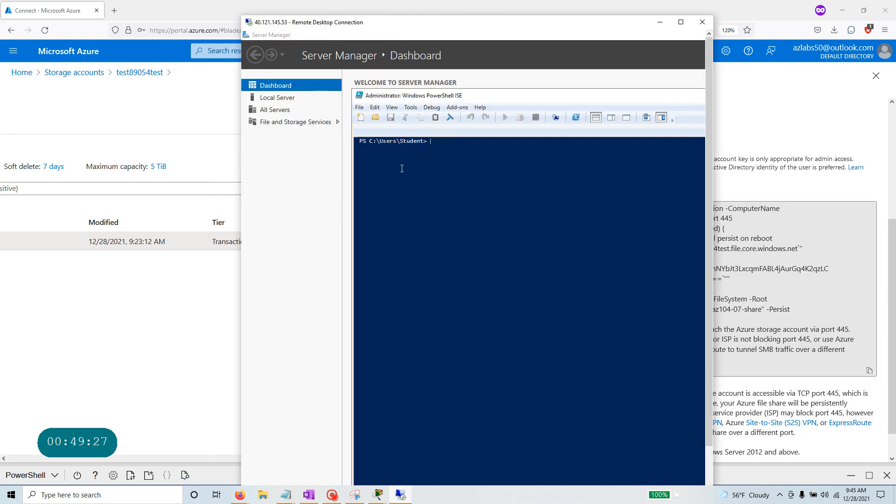
right_click(467, 146)
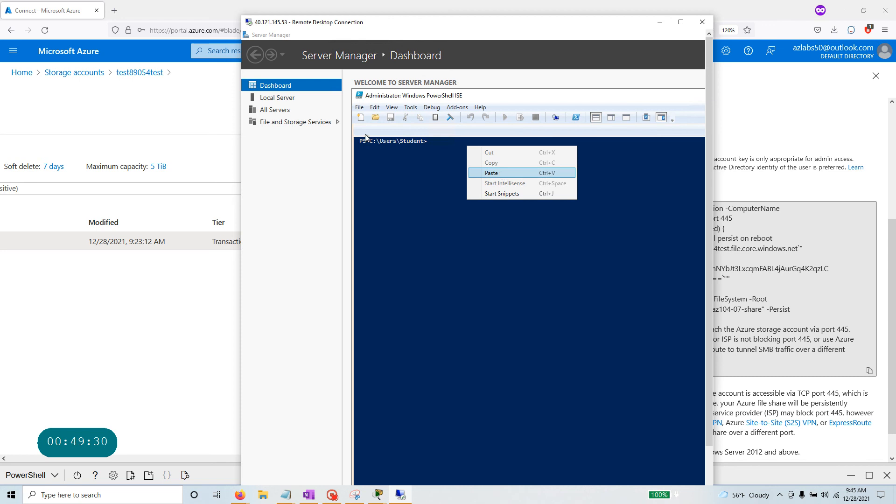
left_click(361, 117)
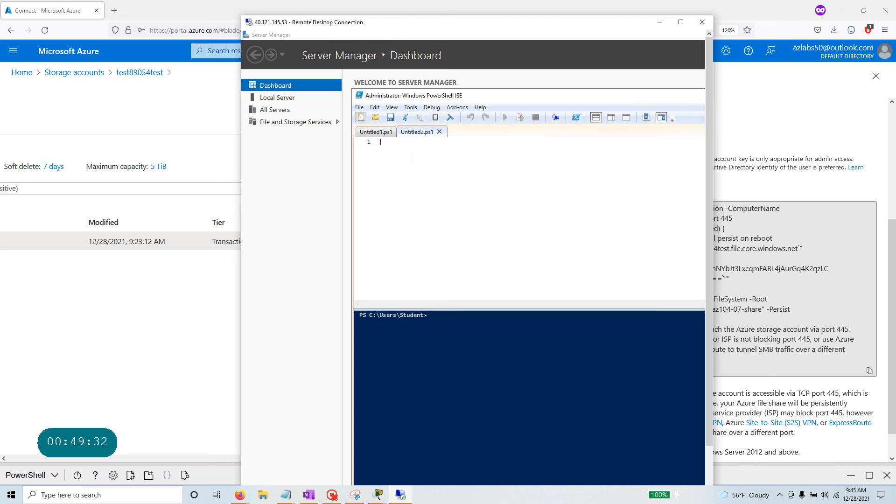
right_click(411, 158)
left_click(445, 182)
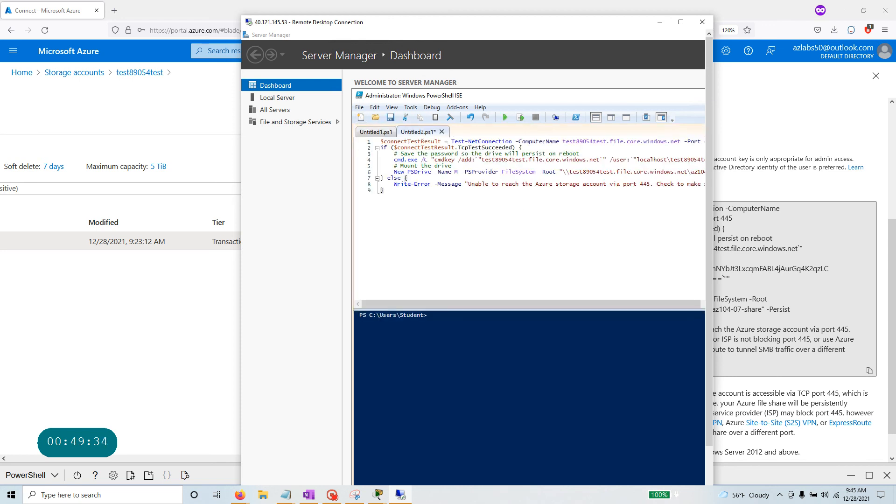
key("ctrl+a")
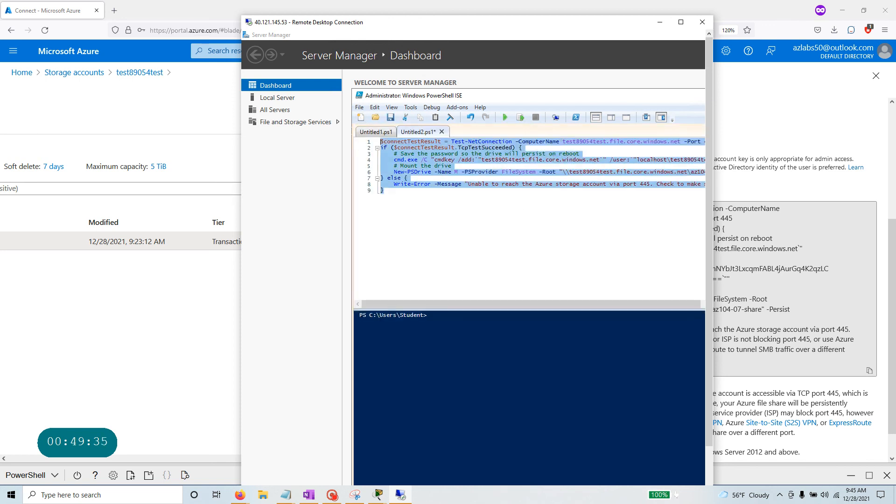
left_click(506, 119)
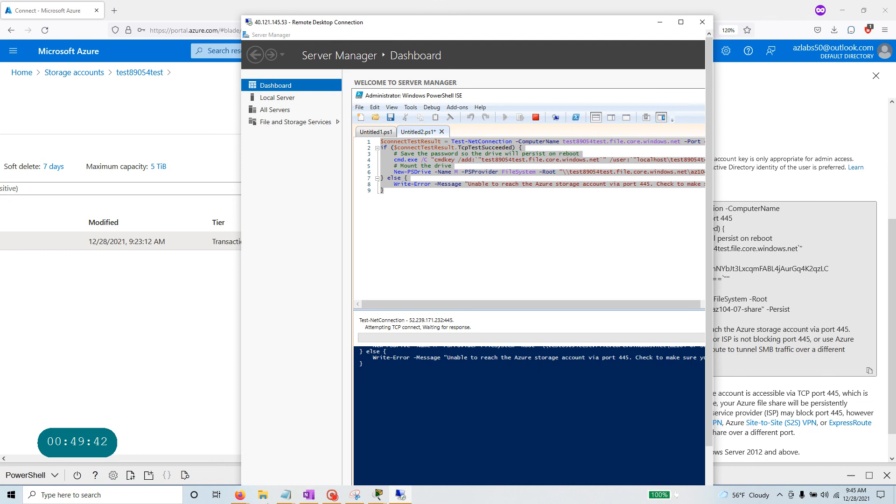
Highlight the drive M mapping output and make the remote session full screen.
left_click(335, 499)
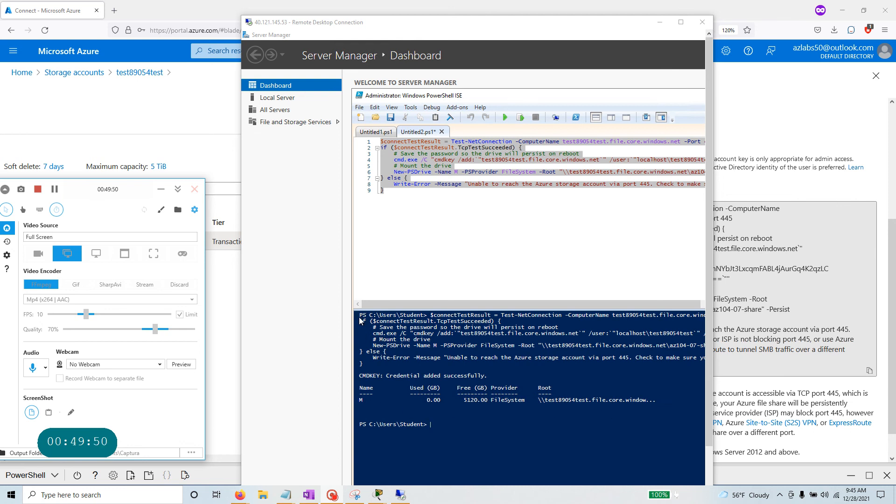
left_click(379, 413)
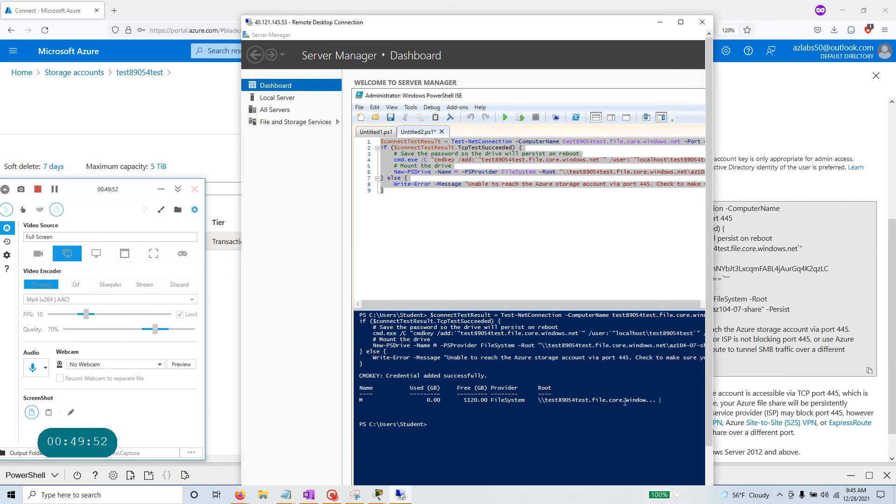
left_click_drag(661, 400, 359, 314)
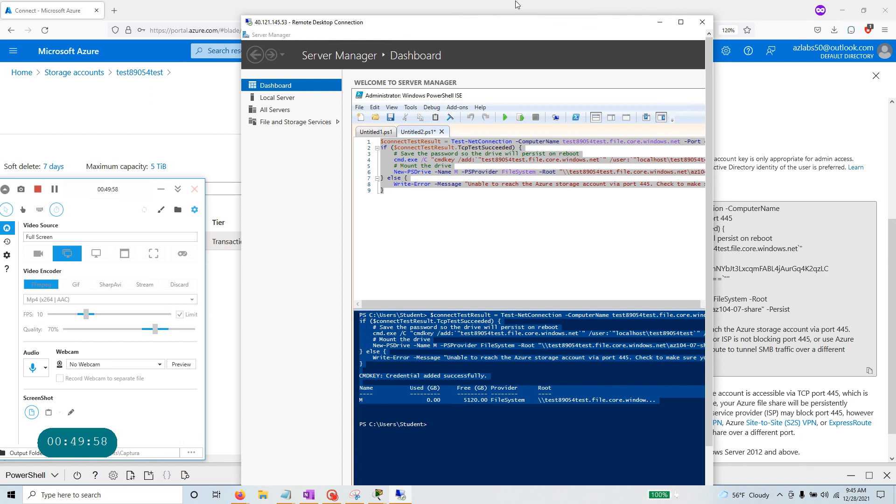
left_click(681, 22)
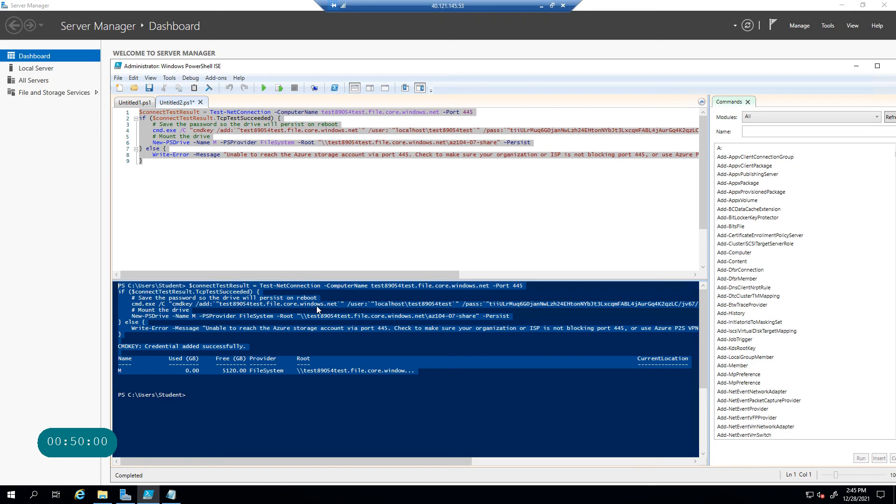
Open the mapped az104-07-share (M:) drive and browse az104-07-folder.
left_click(101, 495)
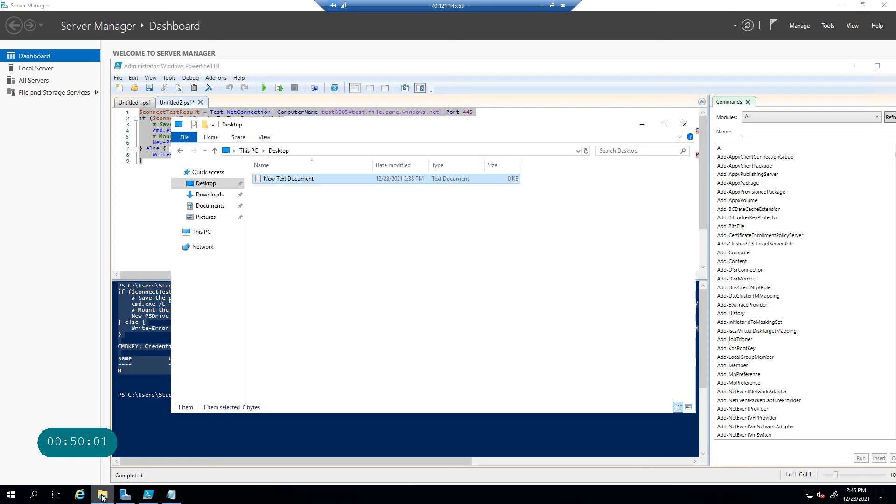
left_click(202, 232)
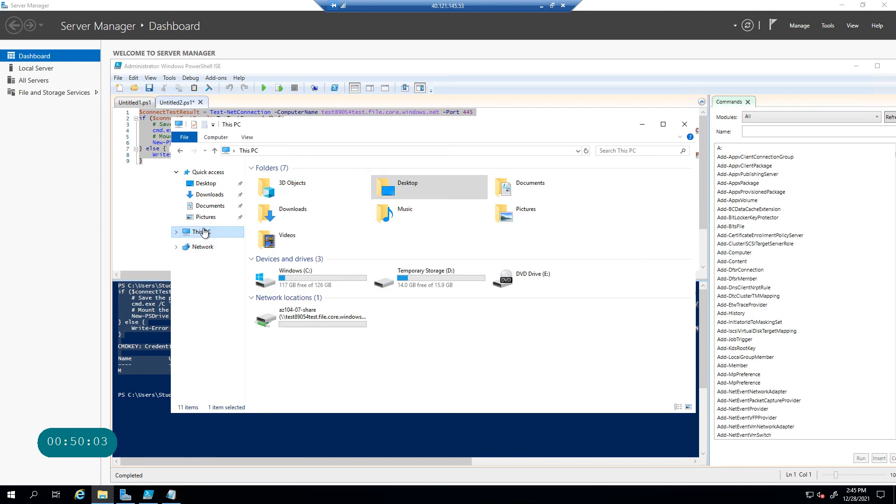
double_click(329, 318)
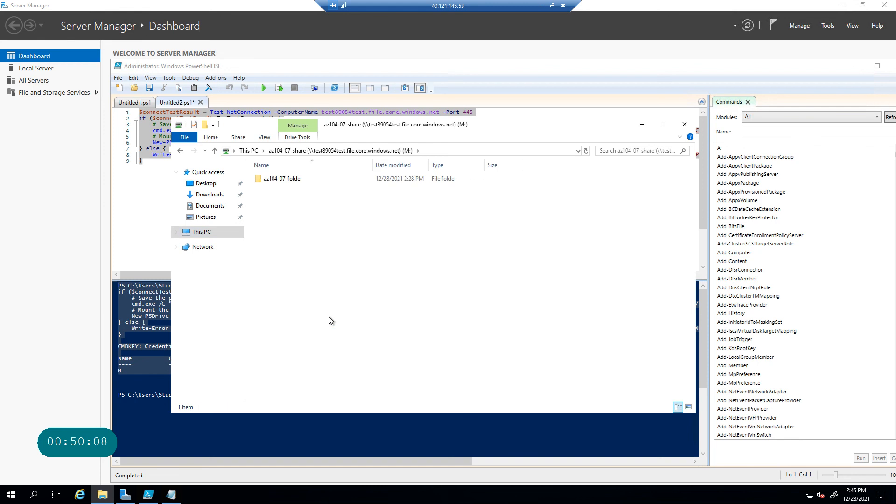
left_click(291, 181)
double_click(290, 181)
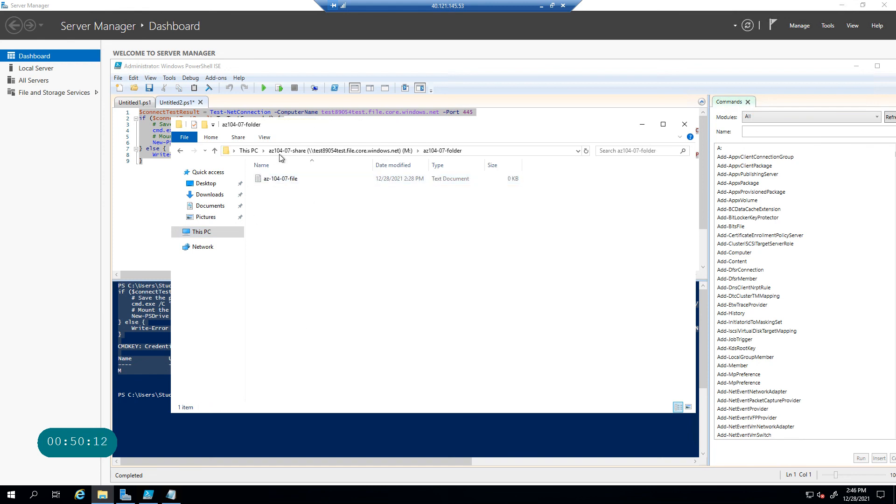
left_click(379, 151)
Create a new folder named 'test from vm' at the share's top level.
right_click(331, 238)
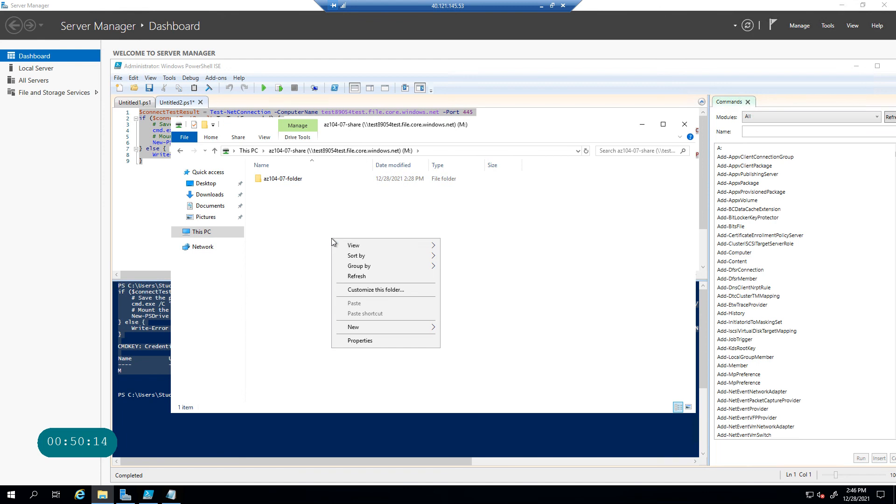
mouse_move(394, 329)
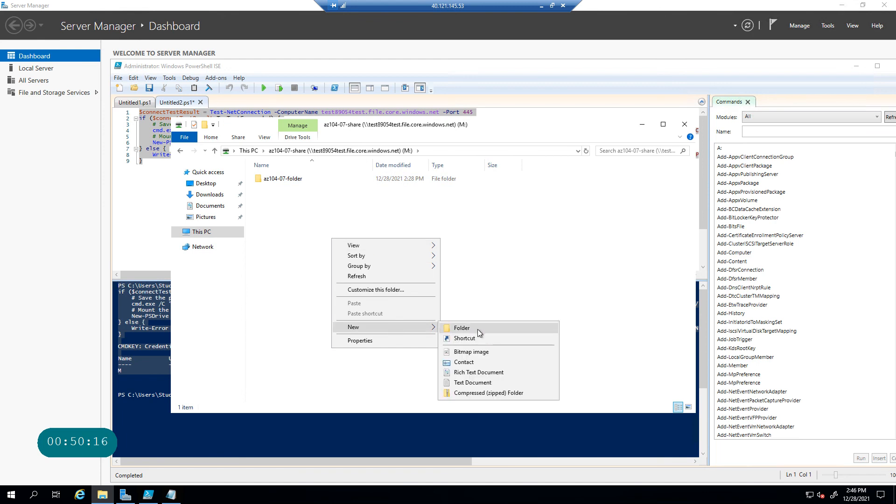
left_click(477, 329)
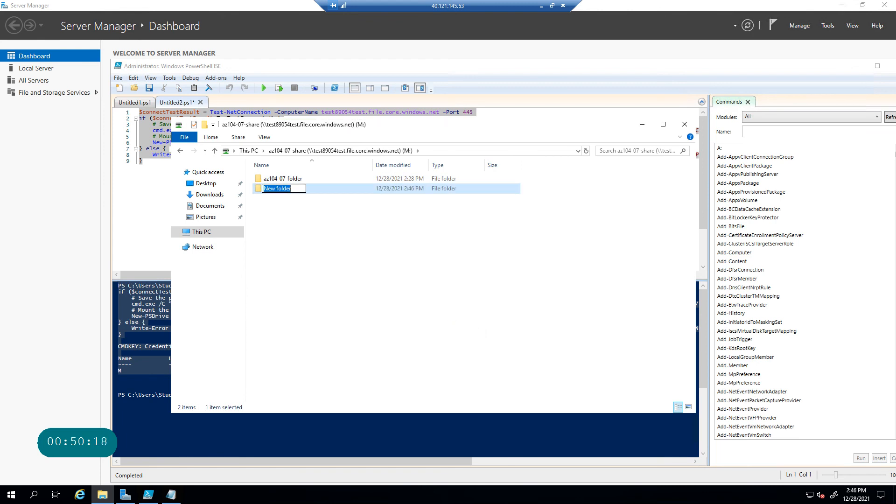
type("test from vm")
key("Return")
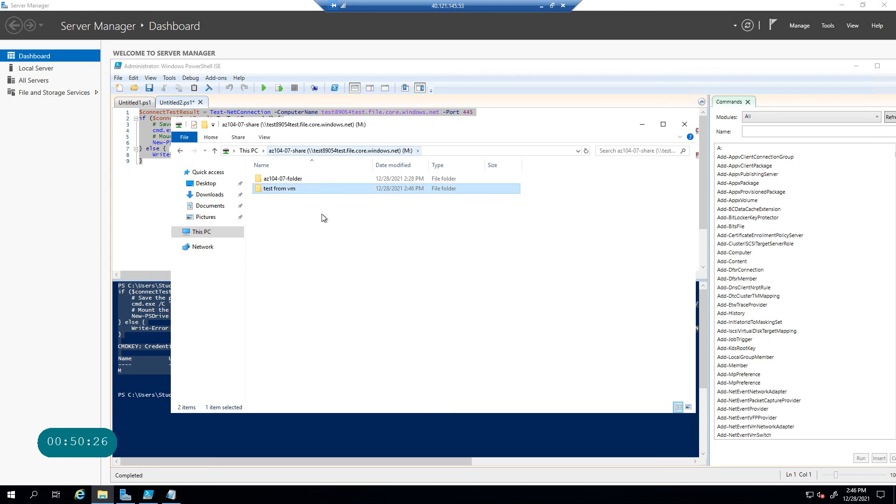
Minimize the remote session and close the share's connect script panel in the portal.
left_click(553, 6)
left_click(668, 19)
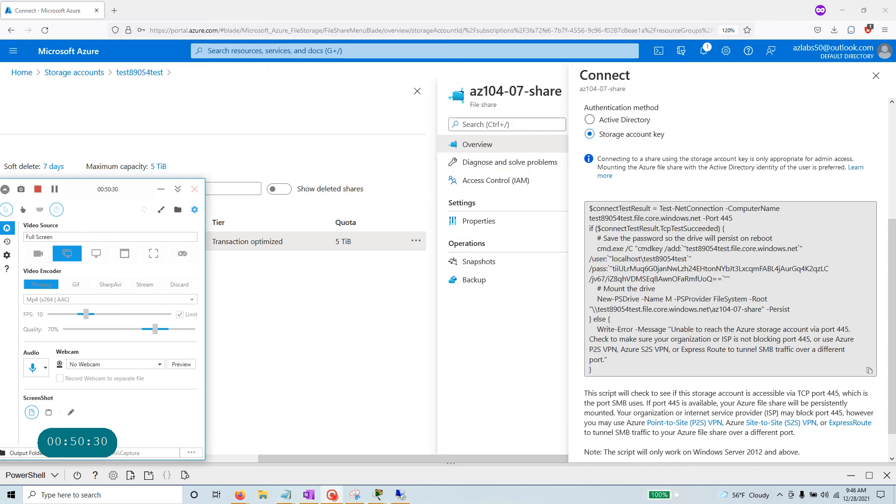
left_click(161, 190)
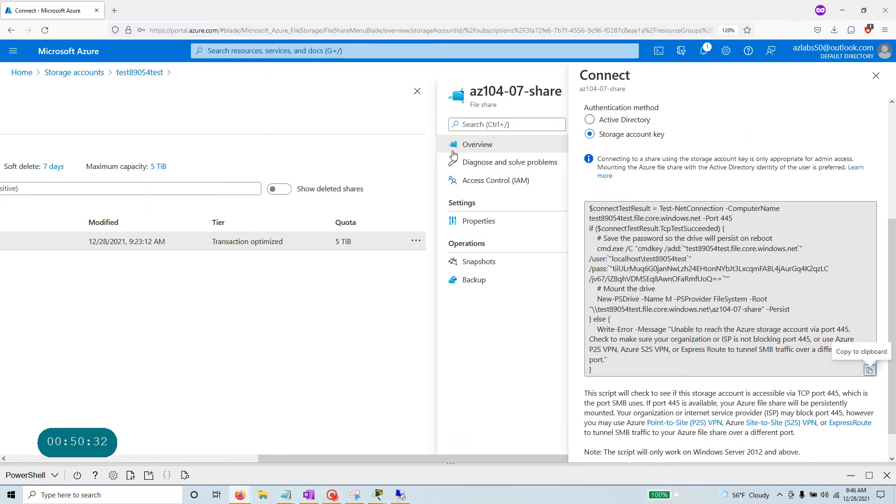
left_click(876, 76)
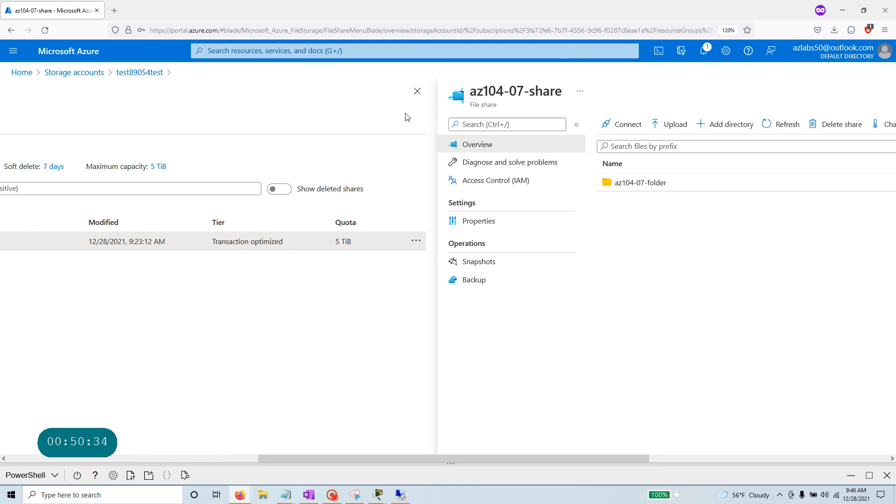
Reopen test89054test's az104-07-share to confirm 'test from vm' appears, then minimize the browser.
left_click(418, 92)
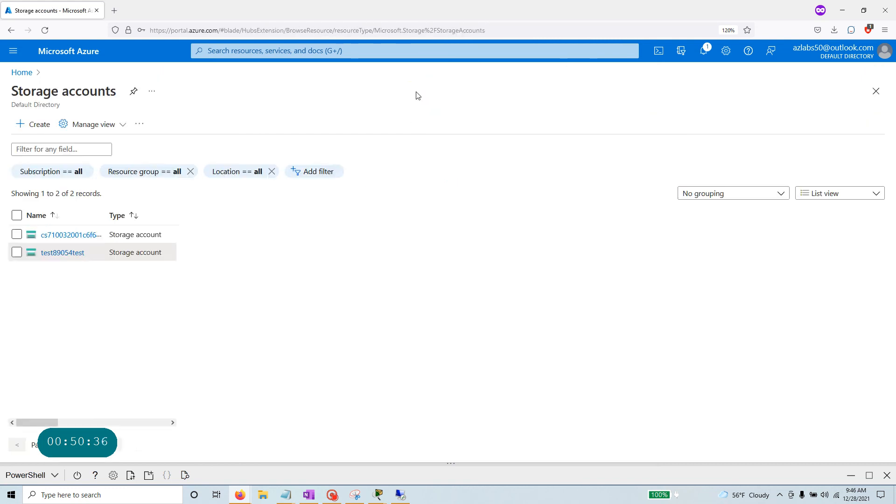
left_click(65, 232)
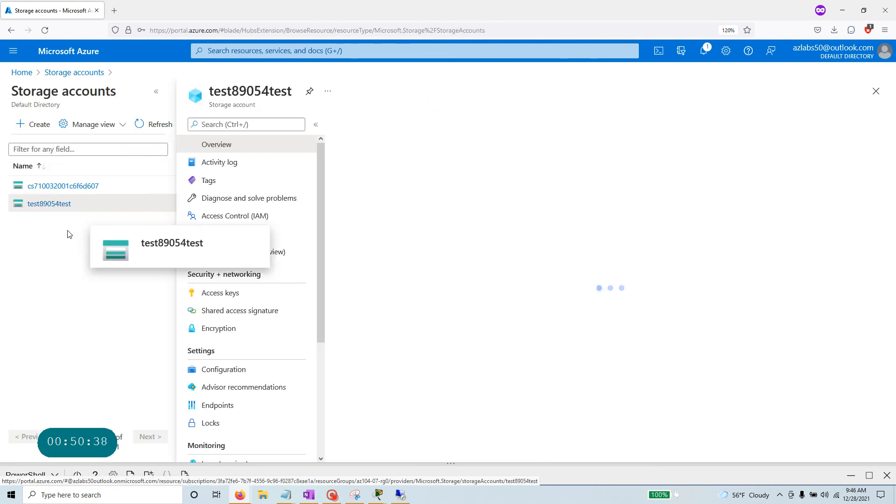
left_click(230, 328)
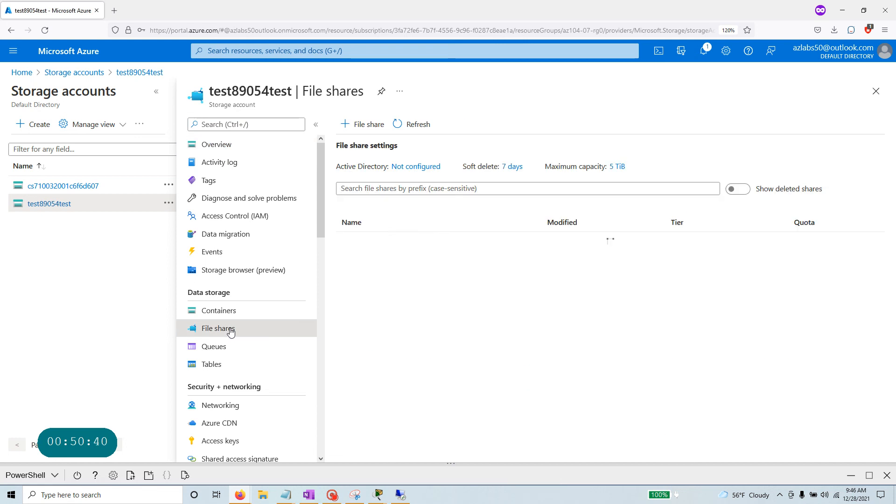
left_click(396, 242)
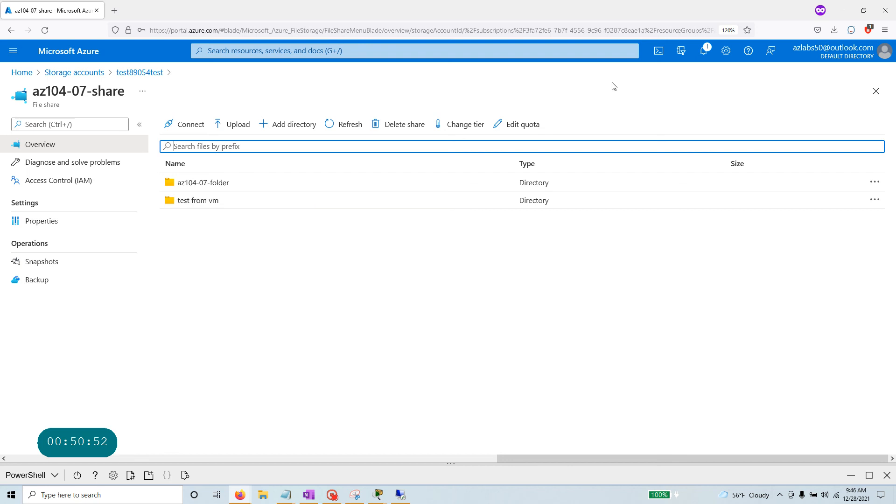
left_click(843, 10)
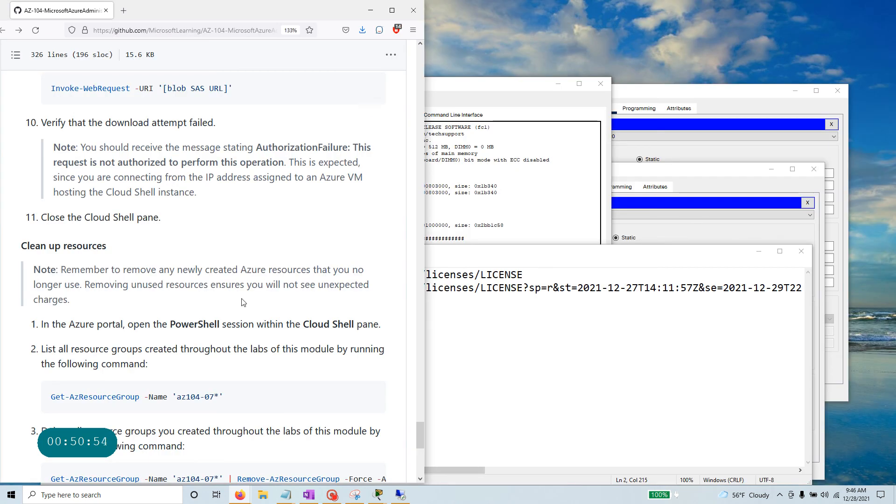
Read the lab guide's Task 6 network-access steps, noting the Security + networking section.
left_click(392, 10)
scroll(349, 271, "up", 5)
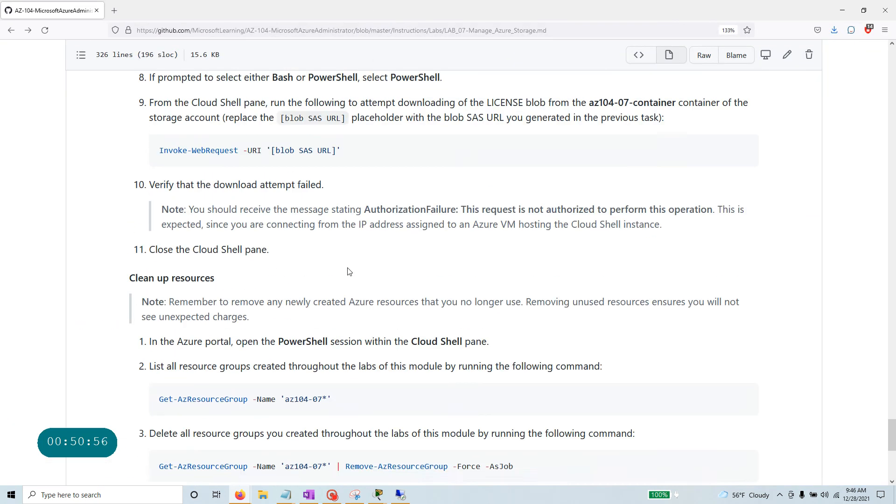
scroll(349, 271, "up", 15)
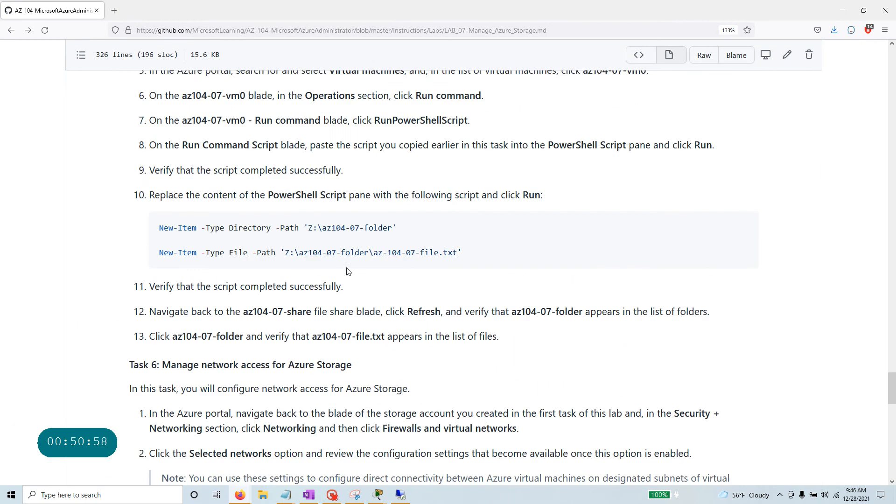
scroll(348, 271, "up", 7)
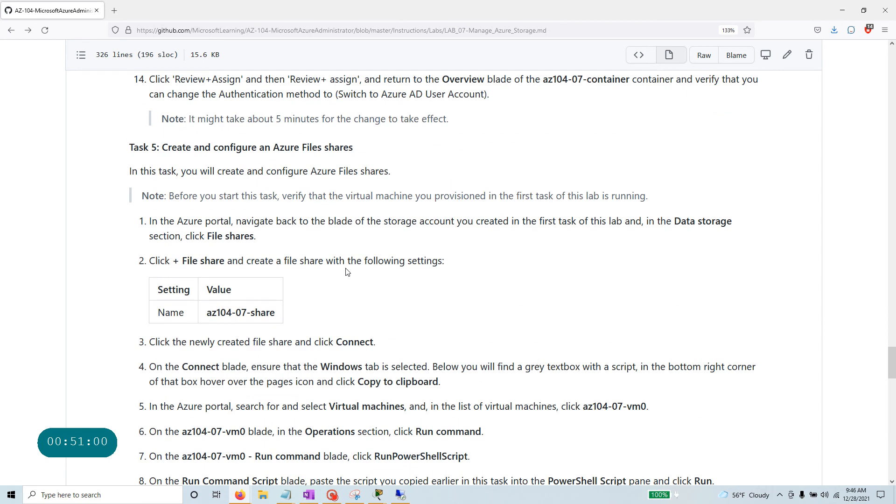
scroll(347, 273, "down", 9)
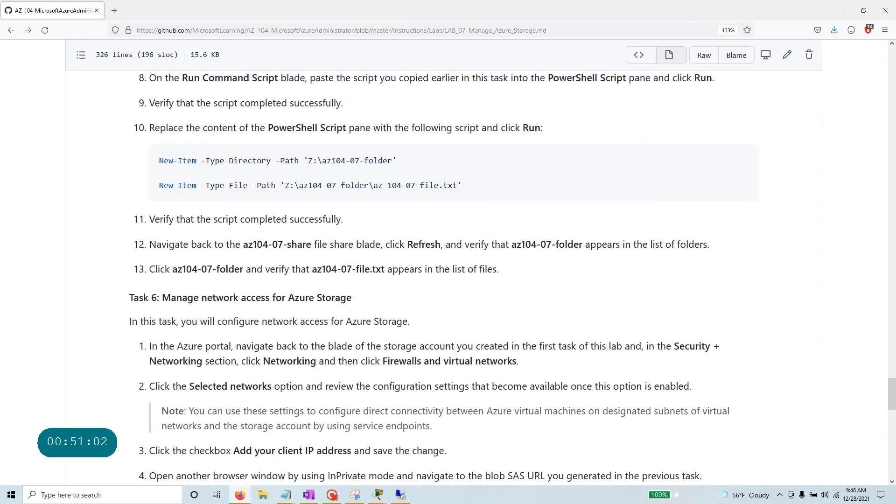
scroll(345, 270, "down", 11)
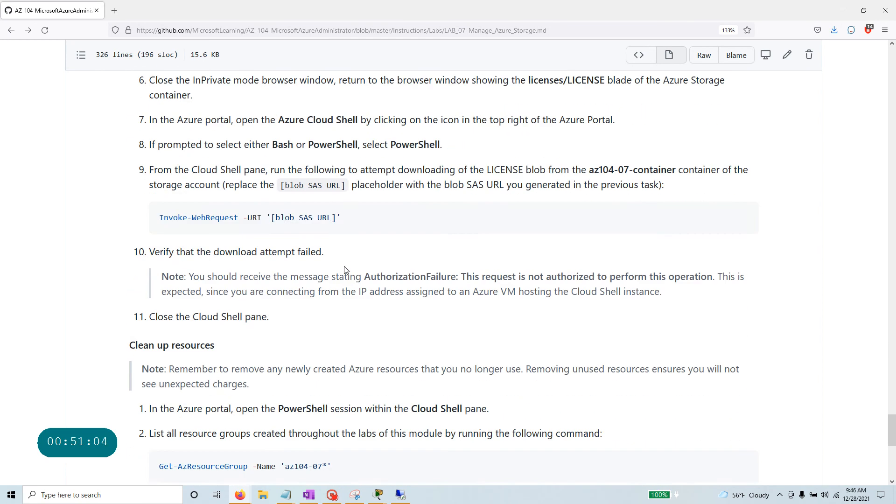
scroll(345, 270, "up", 6)
left_click_drag(360, 108, 119, 107)
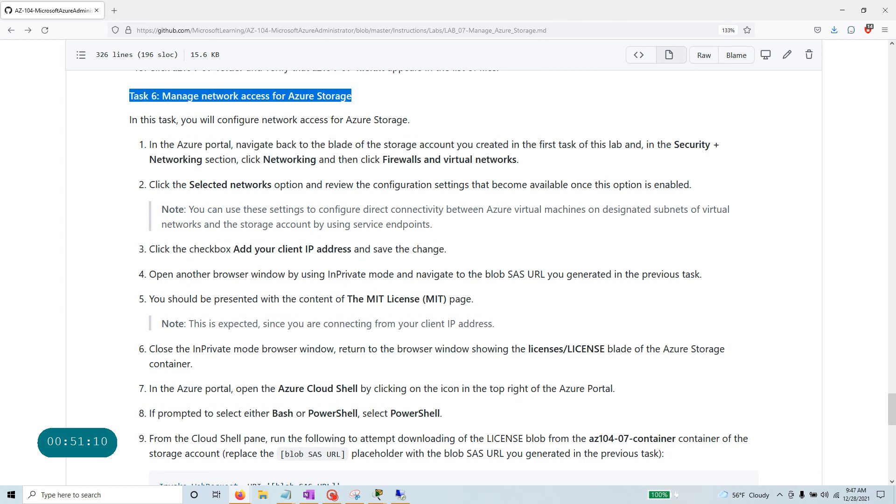
left_click_drag(673, 145, 724, 150)
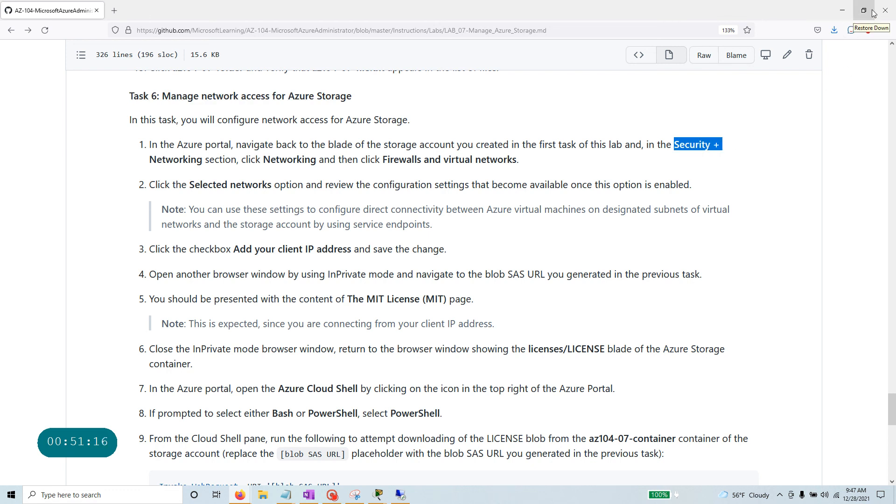
Snap the guide to the left half and bring the Azure portal back.
key("super+Left")
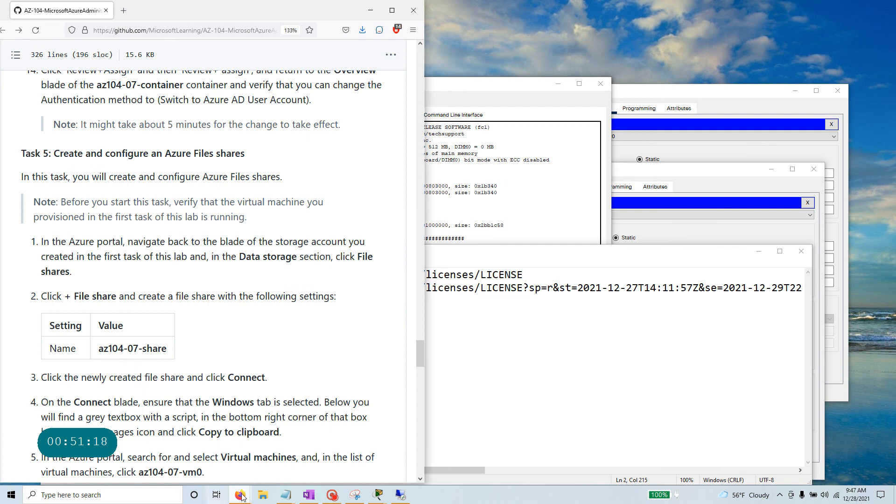
mouse_move(240, 495)
left_click(306, 463)
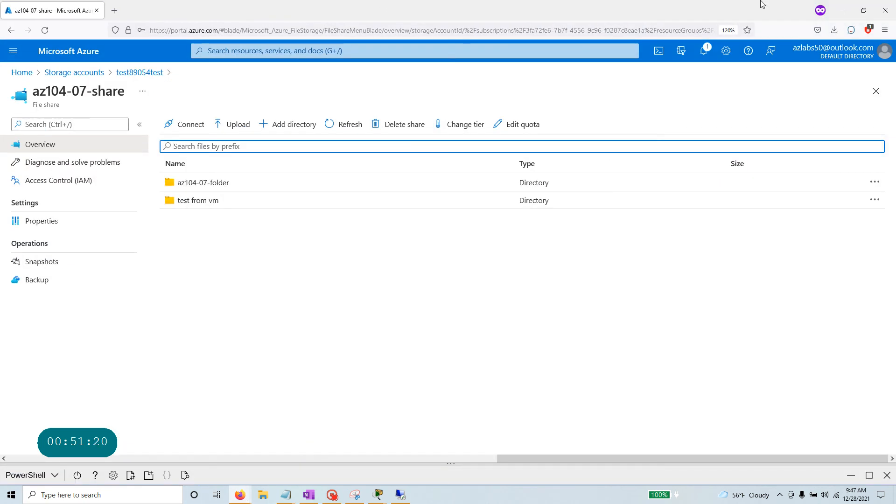
Open test89054test's Networking settings under Security + networking.
left_click(864, 10)
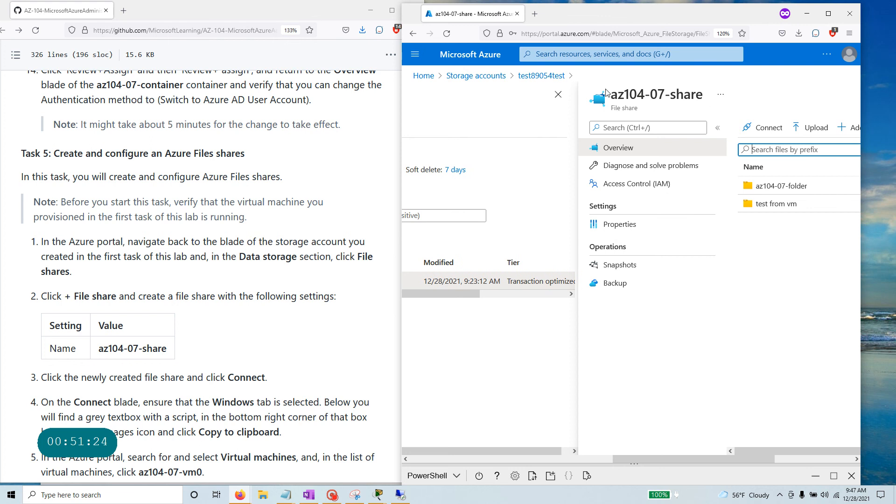
left_click(559, 94)
left_click(460, 234)
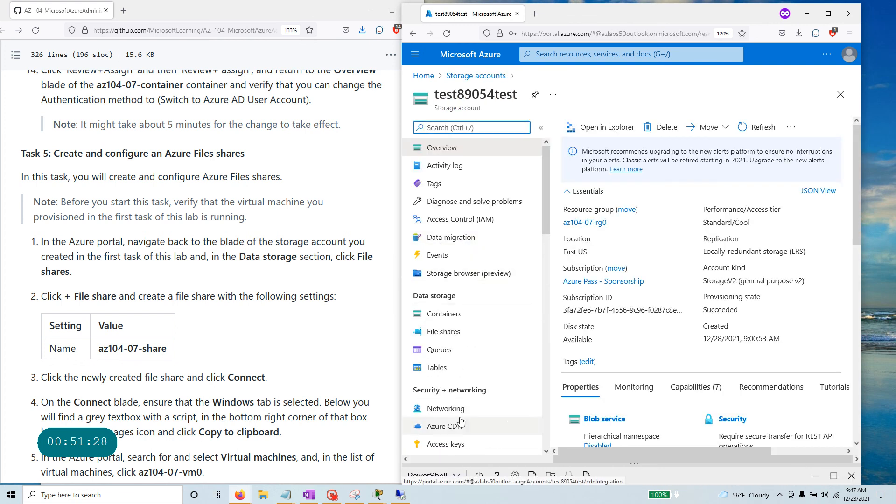
left_click_drag(500, 394, 409, 398)
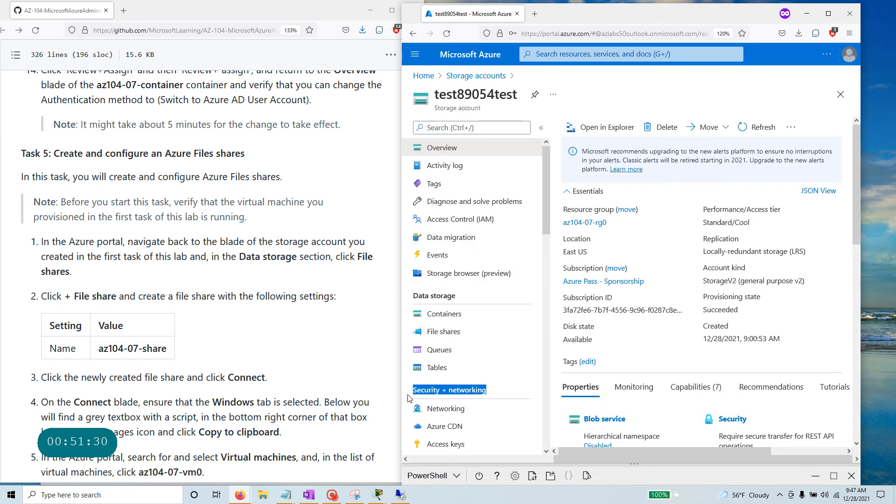
scroll(201, 275, "down", 7)
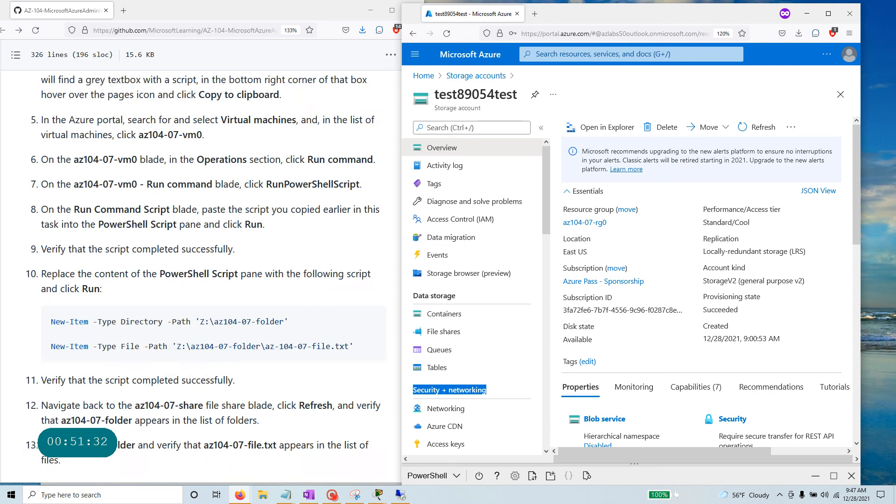
scroll(201, 275, "down", 12)
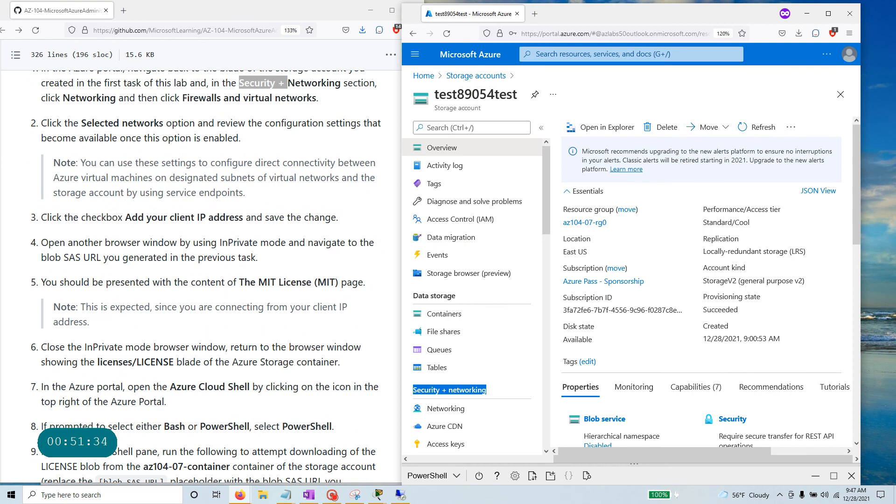
left_click(446, 409)
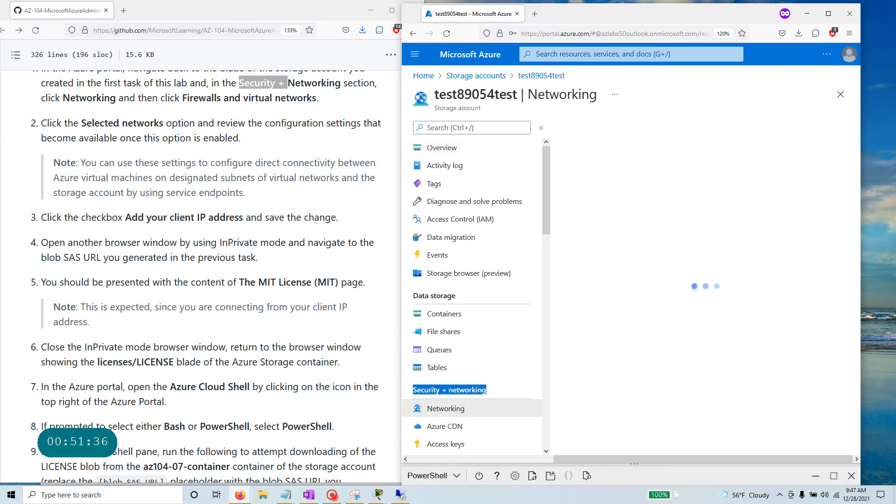
left_click_drag(57, 99, 350, 103)
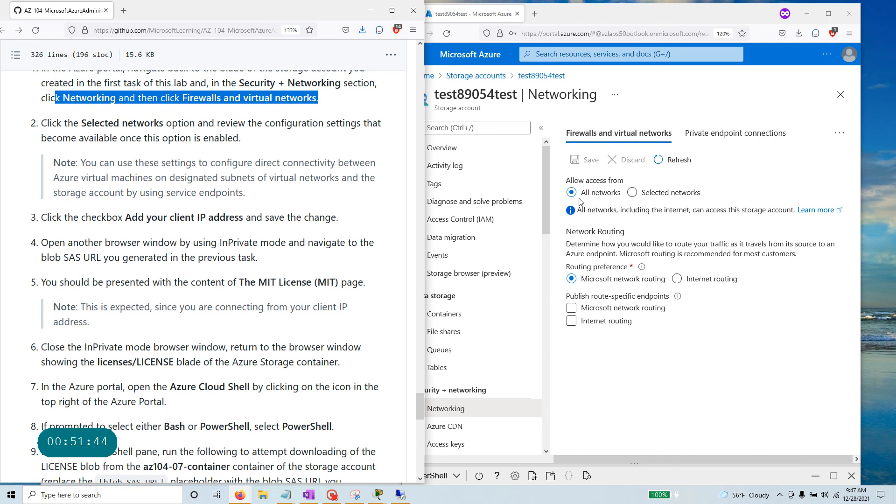
Switch test89054test's network access to Selected networks.
left_click(632, 193)
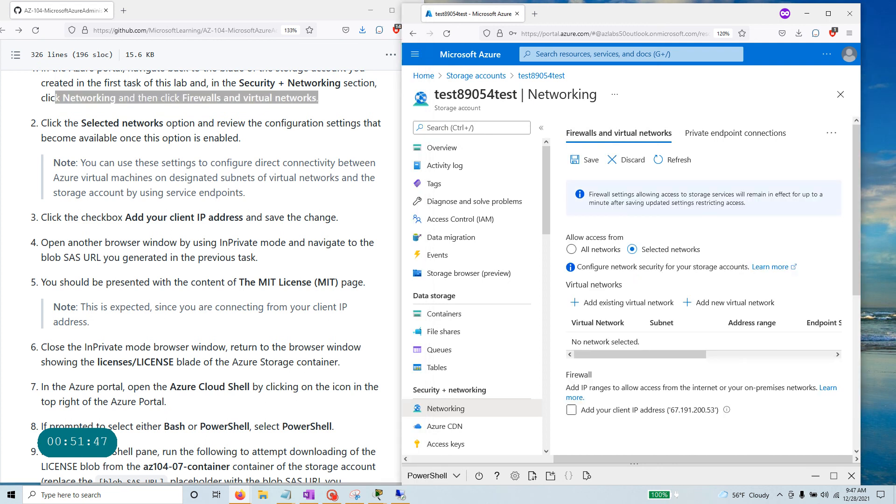
left_click(243, 115)
left_click_drag(81, 123, 263, 136)
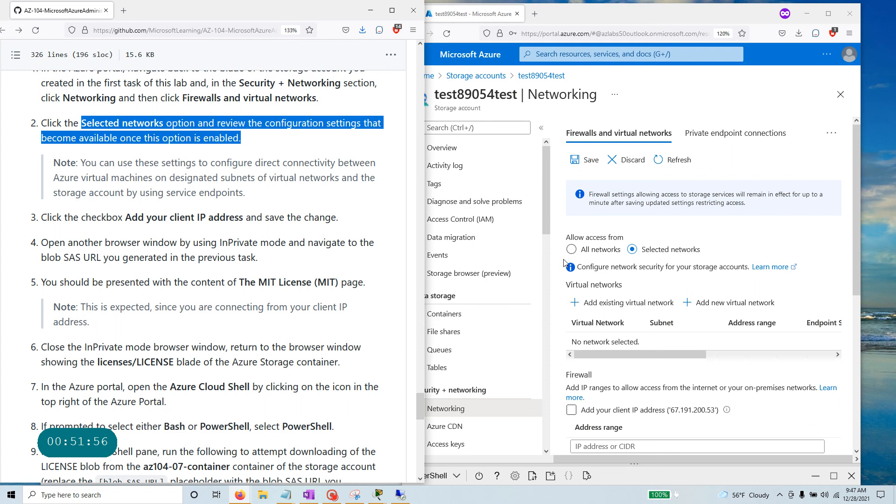
scroll(705, 253, "down", 1)
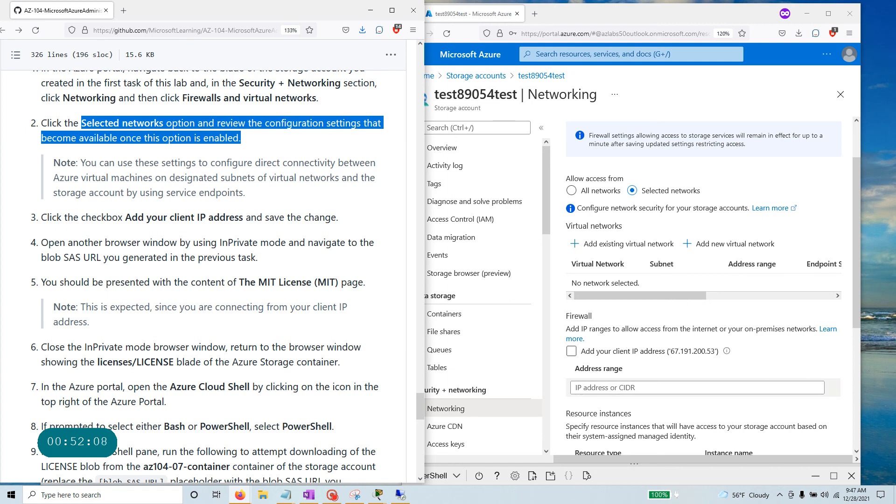
Add the client IP address to the firewall and save the settings.
left_click(572, 352)
left_click(572, 353)
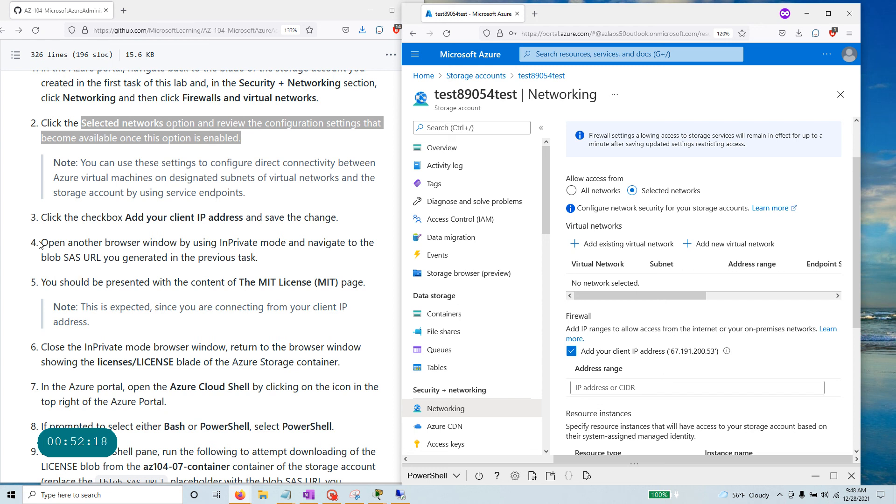
left_click_drag(339, 218, 3, 218)
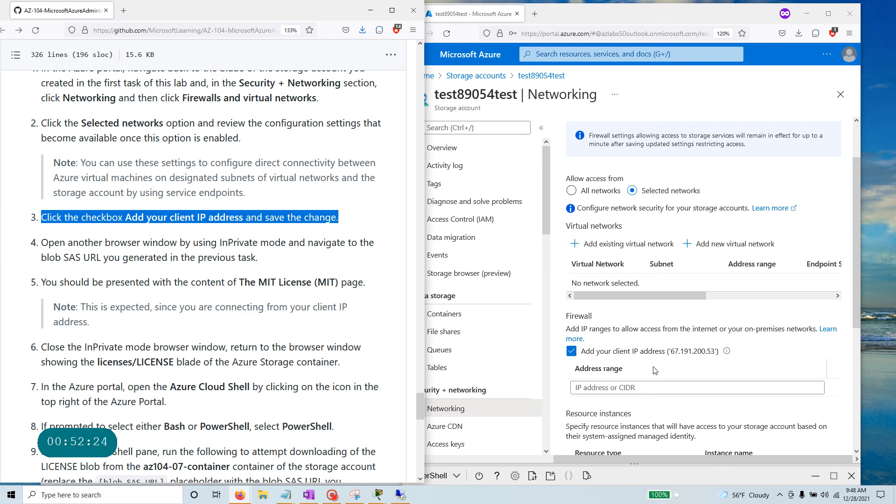
scroll(655, 370, "down", 5)
scroll(655, 370, "up", 6)
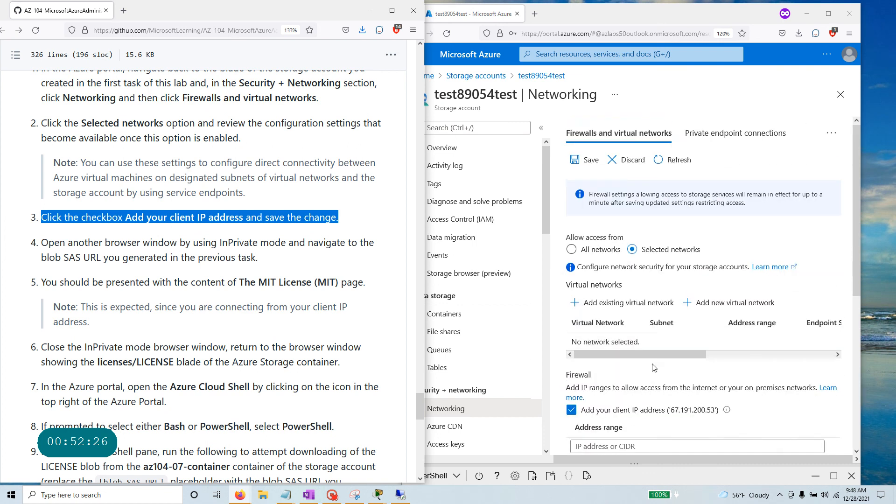
left_click(588, 160)
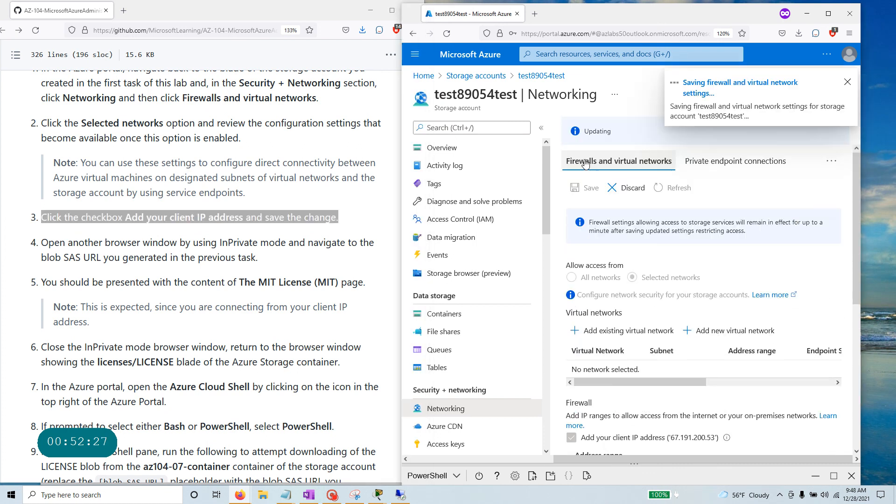
Check that 67.191.200.53 is listed as an allowed address range.
left_click(334, 497)
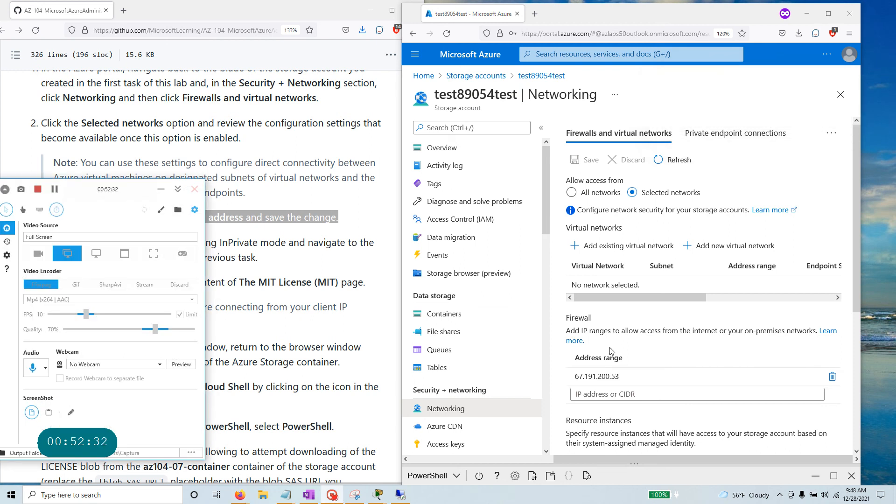
left_click_drag(639, 378, 573, 377)
left_click(675, 346)
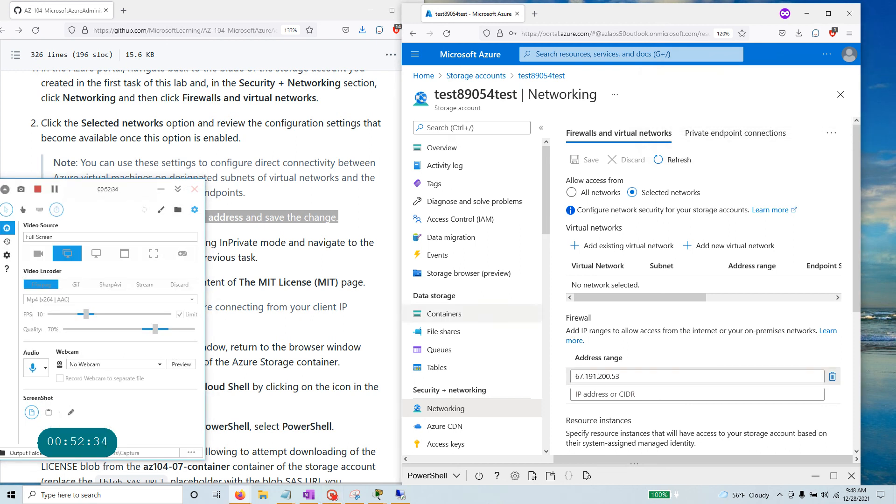
left_click(161, 189)
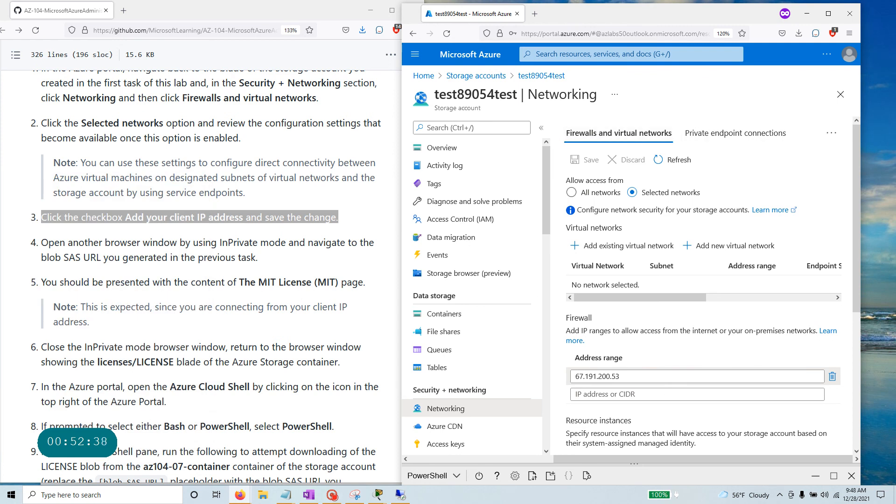
left_click(42, 247)
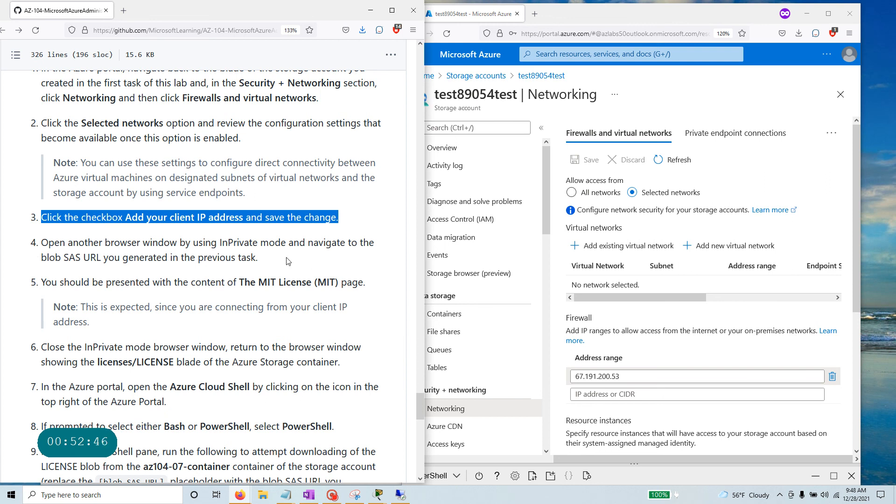
left_click(294, 497)
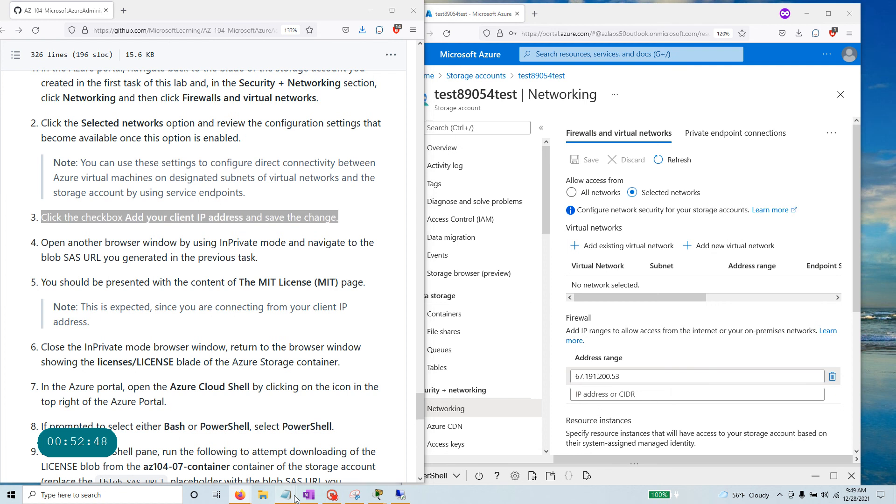
Load the copied LICENSE blob SAS URL in a private Firefox window, confirming the download prompt appears.
left_click(330, 453)
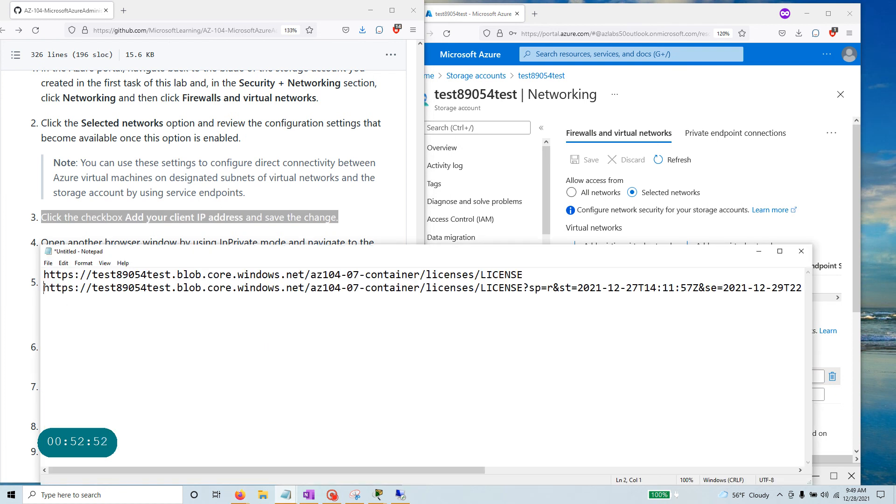
key("shift+End")
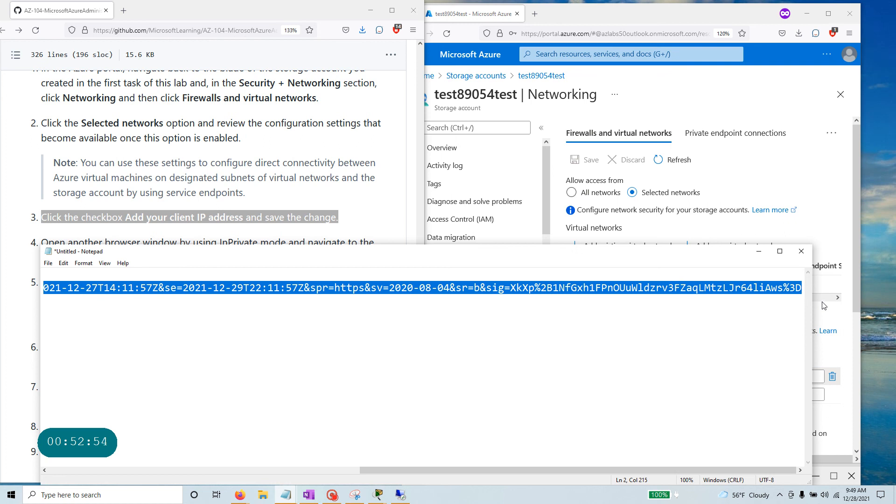
left_click(719, 16)
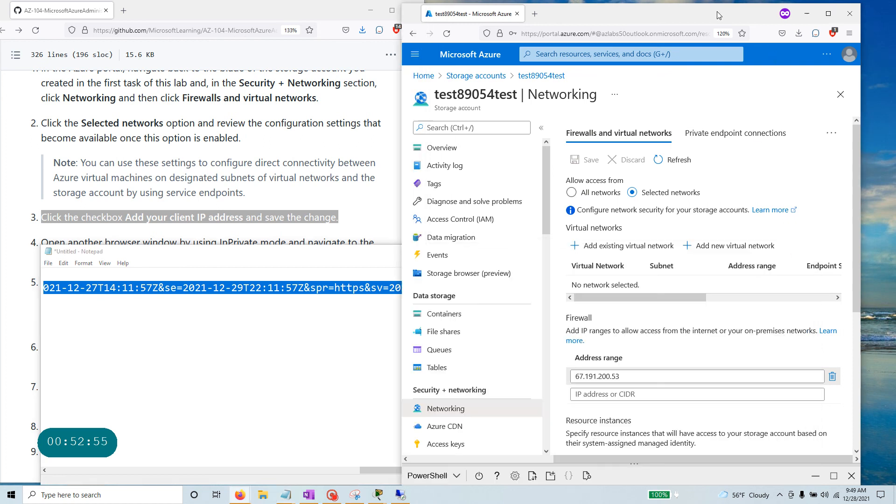
left_click(850, 33)
left_click(829, 104)
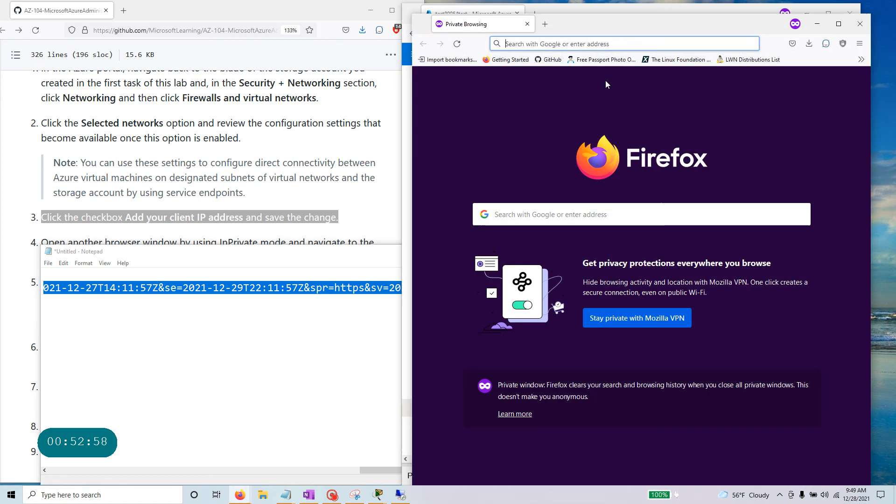
key("ctrl+v")
key("Return")
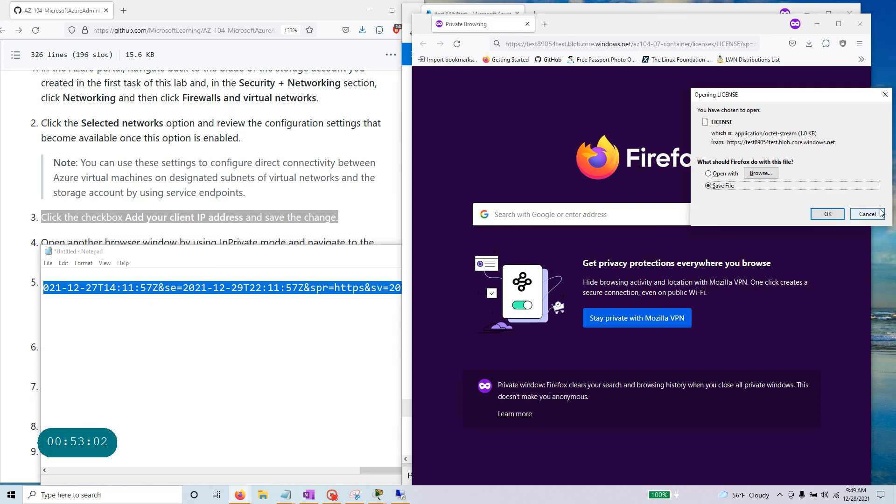
left_click(865, 213)
Read the note under step 5 of the lab guide and close the private window.
left_click(224, 229)
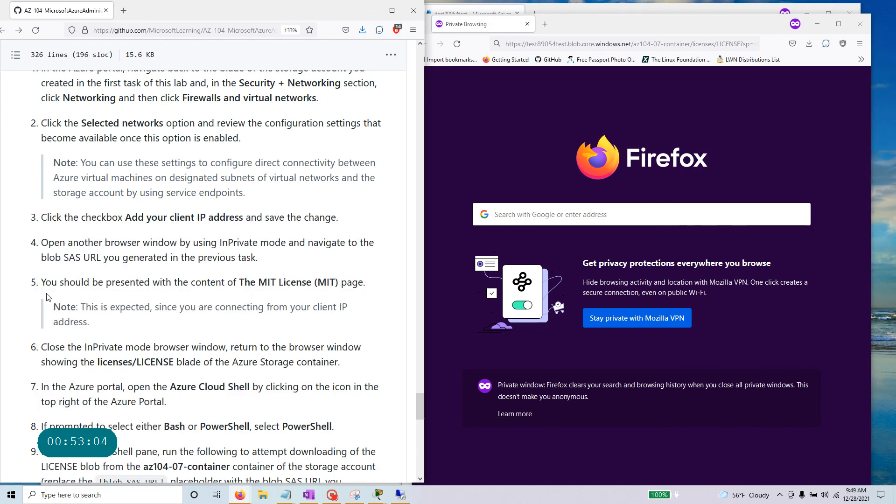
scroll(104, 268, "down", 3)
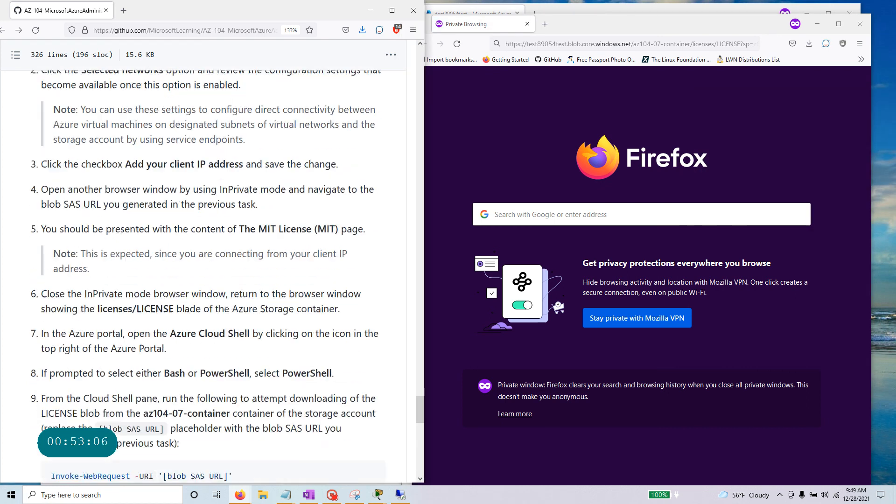
triple_click(103, 262)
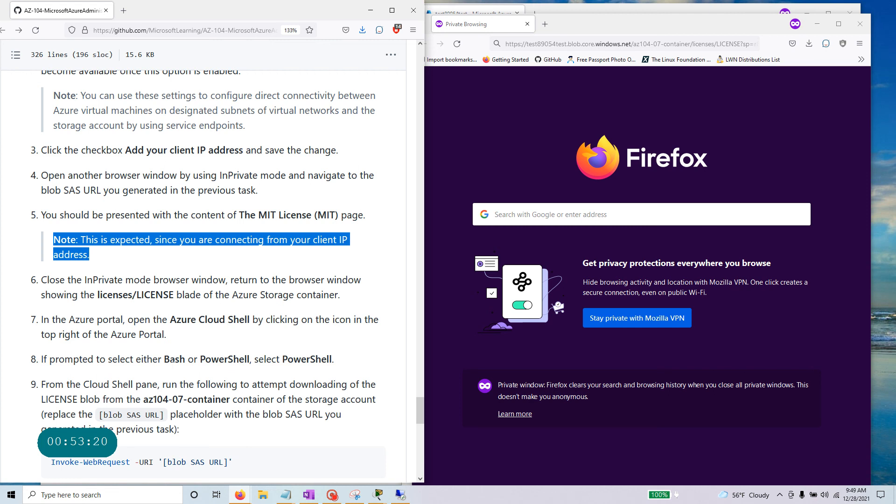
scroll(149, 341, "down", 3)
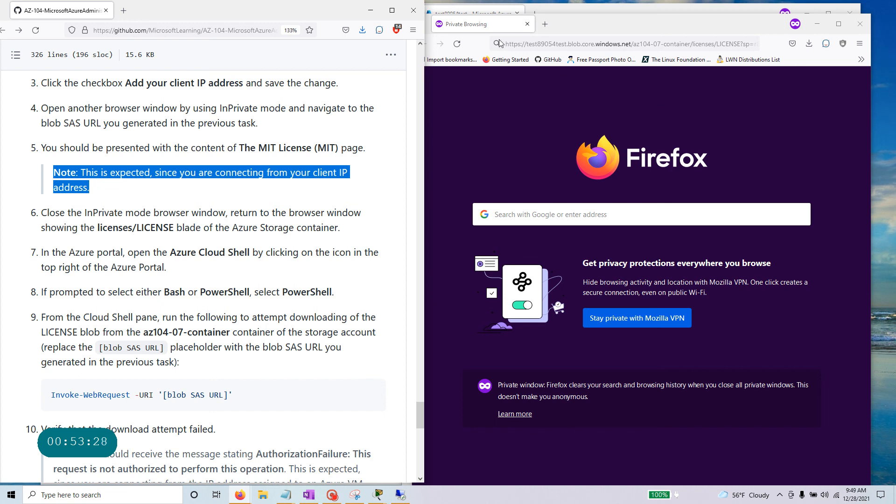
left_click(860, 23)
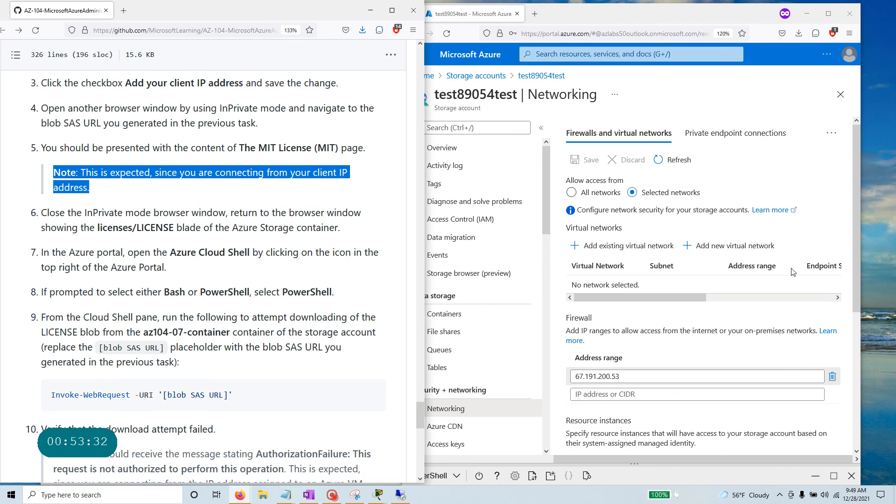
Reopen Cloud Shell below the test89054test Networking page, enlarge the terminal and focus its PowerShell prompt.
scroll(815, 201, "down", 5)
scroll(814, 201, "up", 5)
left_click(827, 54)
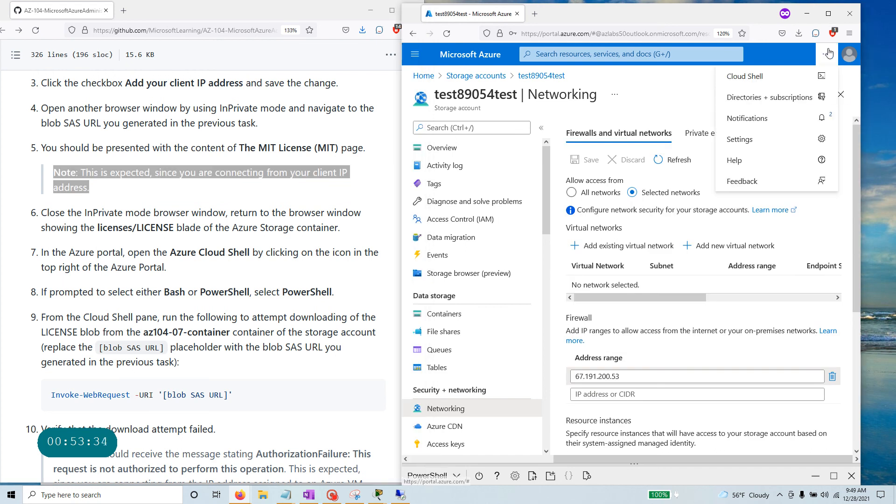
left_click(789, 71)
scroll(714, 362, "down", 4)
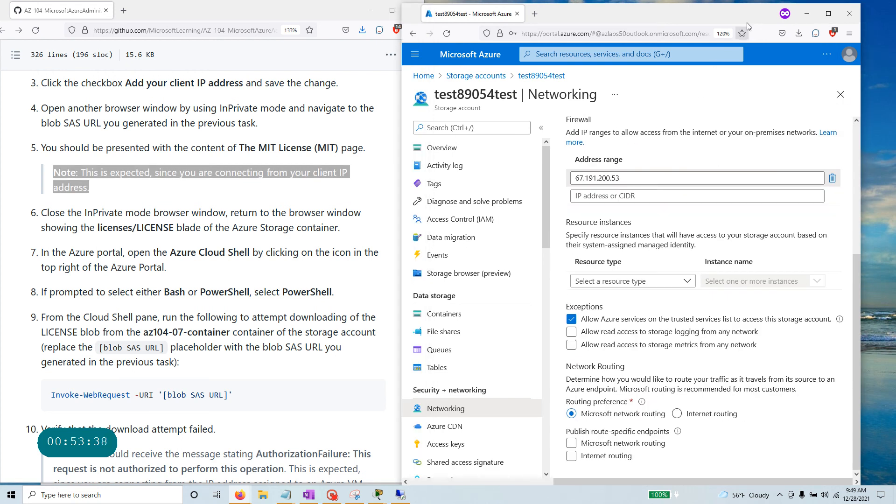
left_click(829, 13)
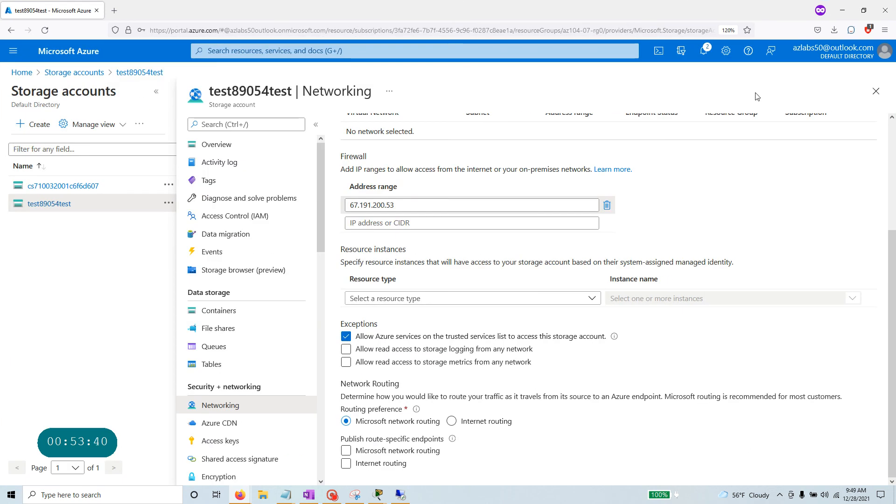
left_click(659, 52)
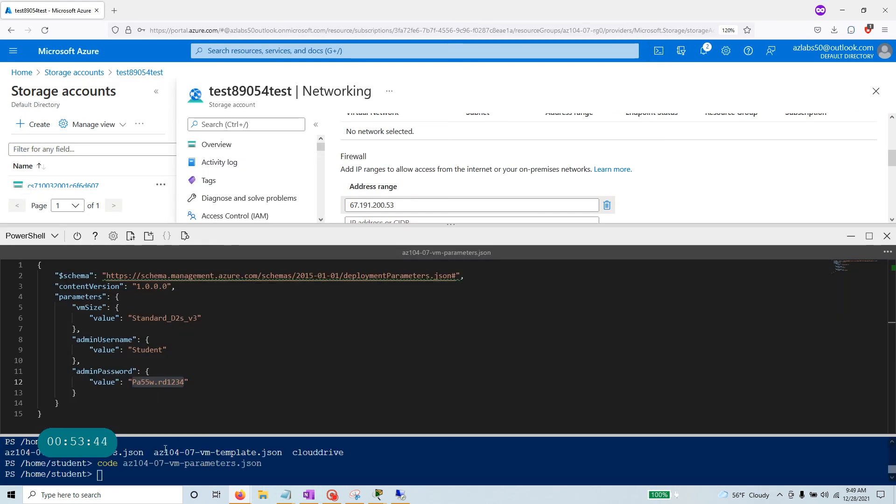
left_click_drag(175, 435, 174, 274)
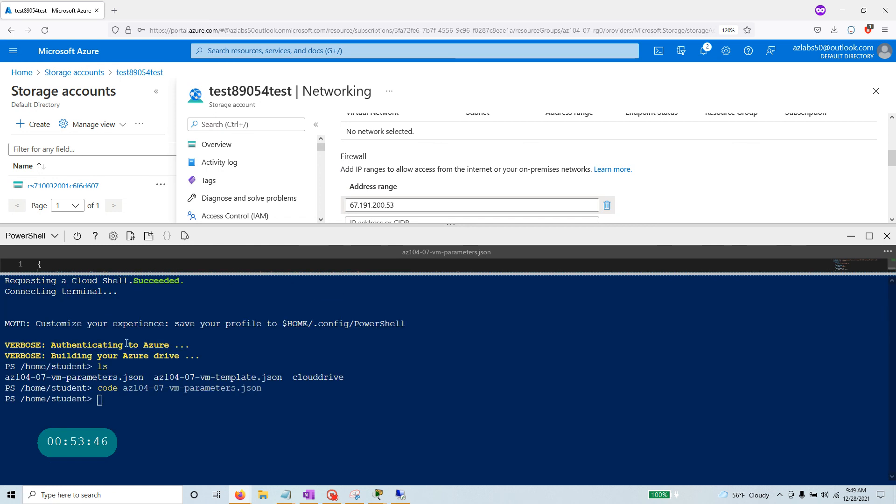
left_click(864, 11)
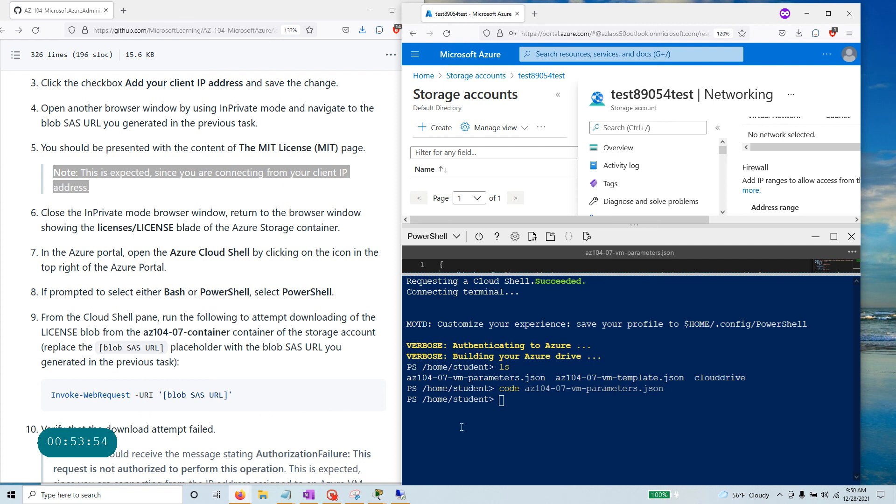
left_click(525, 406)
Enter Invoke-WebRequest -URI followed by the pasted LICENSE blob SAS URL in Cloud Shell.
type("INvoke")
key("BackSpace")
key("BackSpace")
key("BackSpace")
key("BackSpace")
key("BackSpace")
type("nvoke-WebRequest ")
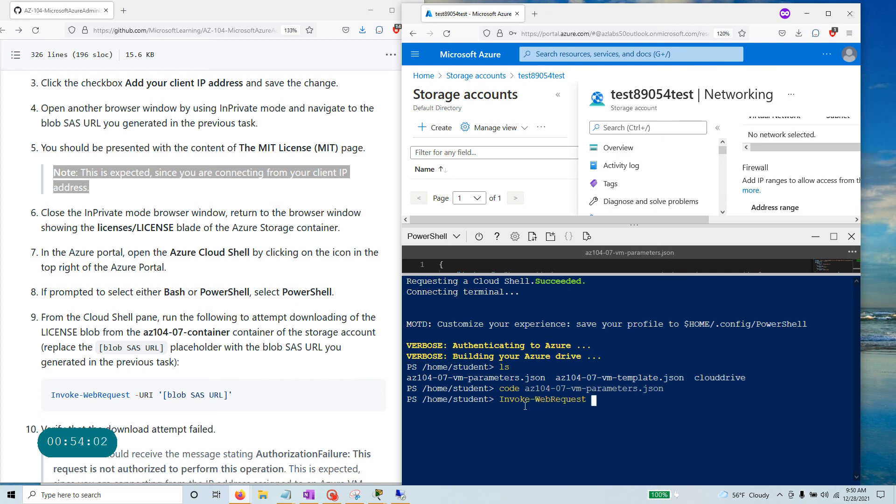
type("-URI")
right_click(662, 407)
left_click(704, 293)
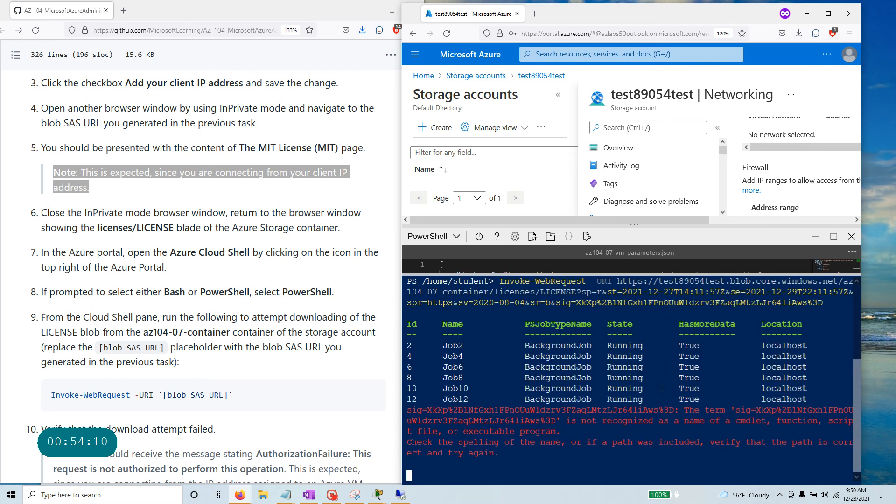
Review the error output against the Networking page's Firewall section and the SAS URL in the command.
left_click_drag(516, 455, 395, 416)
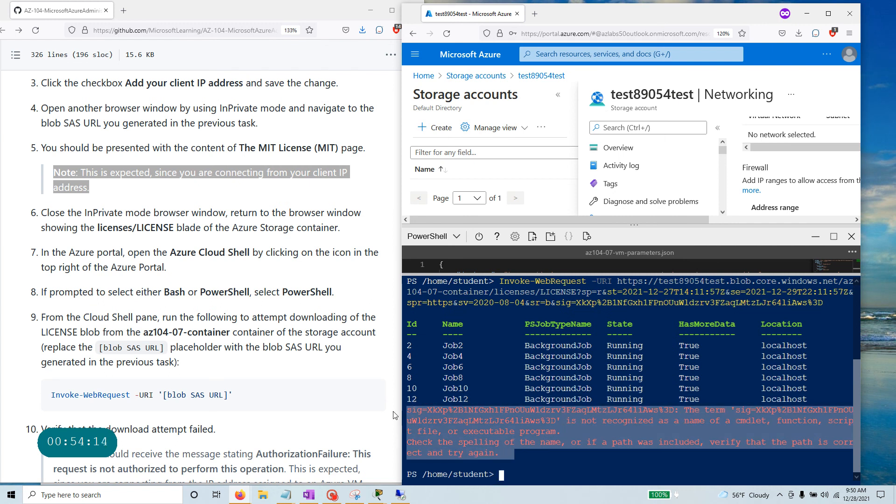
scroll(239, 420, "down", 3)
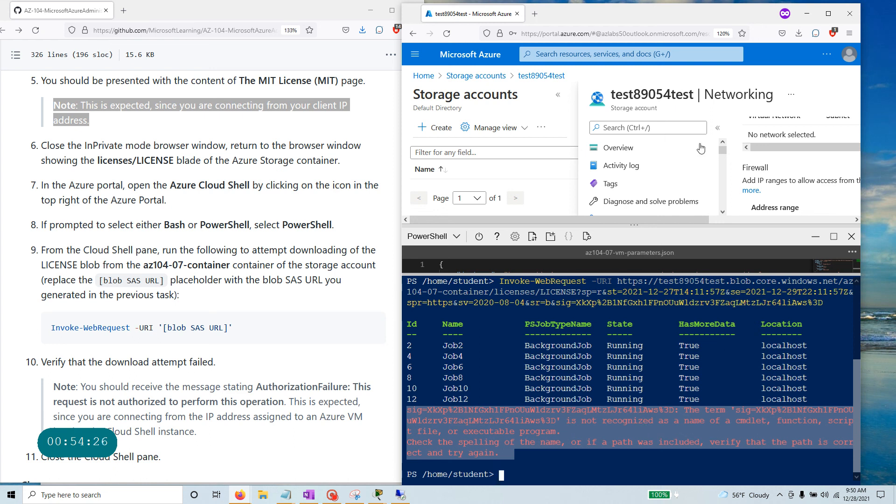
left_click_drag(768, 168, 746, 167)
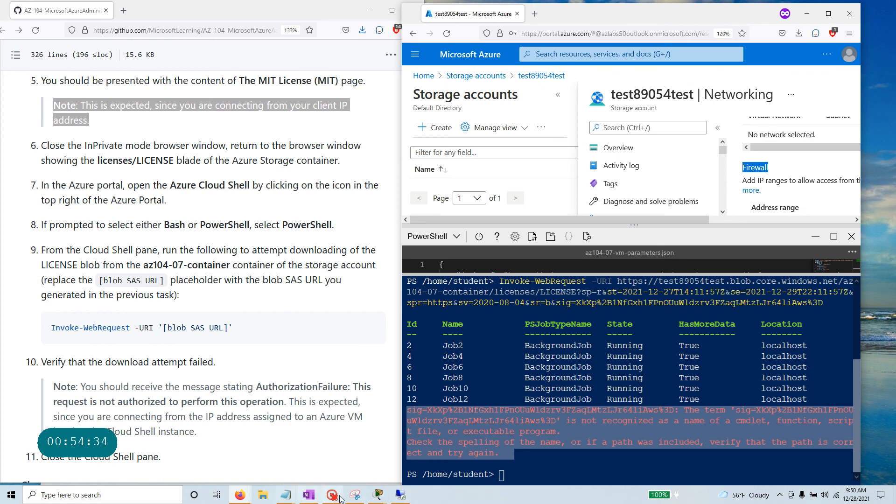
left_click(354, 494)
left_click(54, 189)
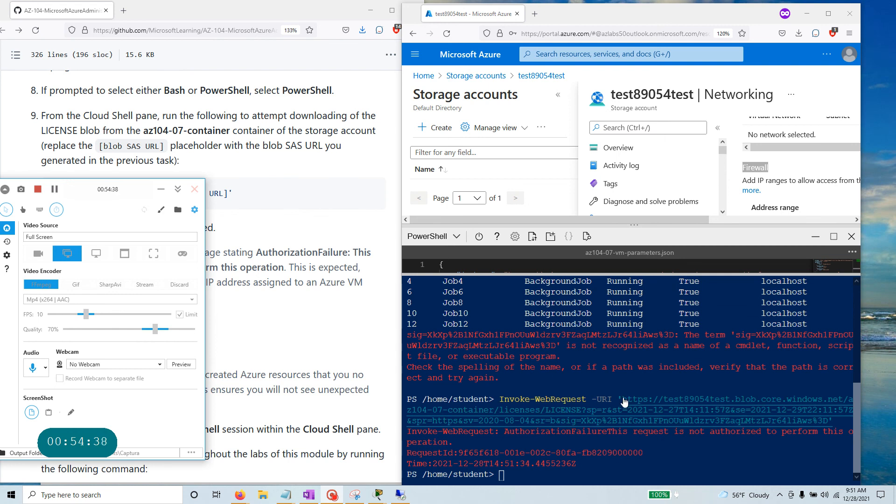
left_click_drag(620, 399, 835, 420)
Test the blob URL in a new tab, then match the AuthorizationFailure output to the lab's expected result.
left_click(828, 420)
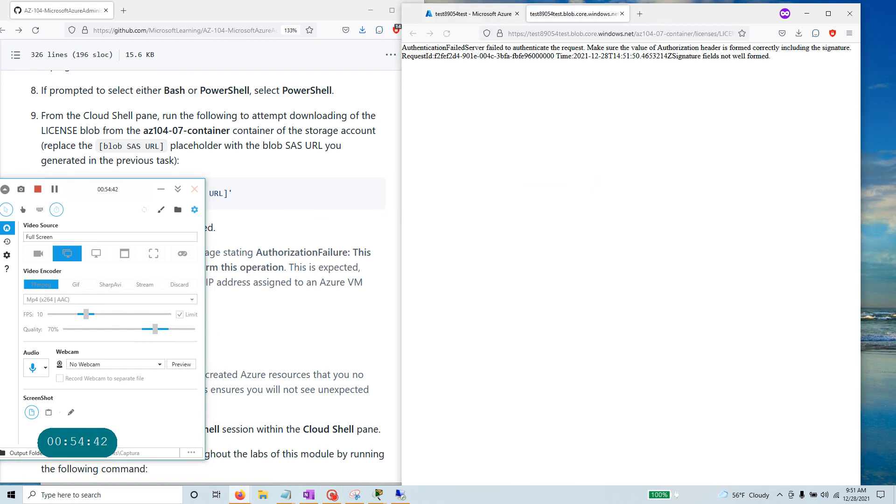
left_click(487, 15)
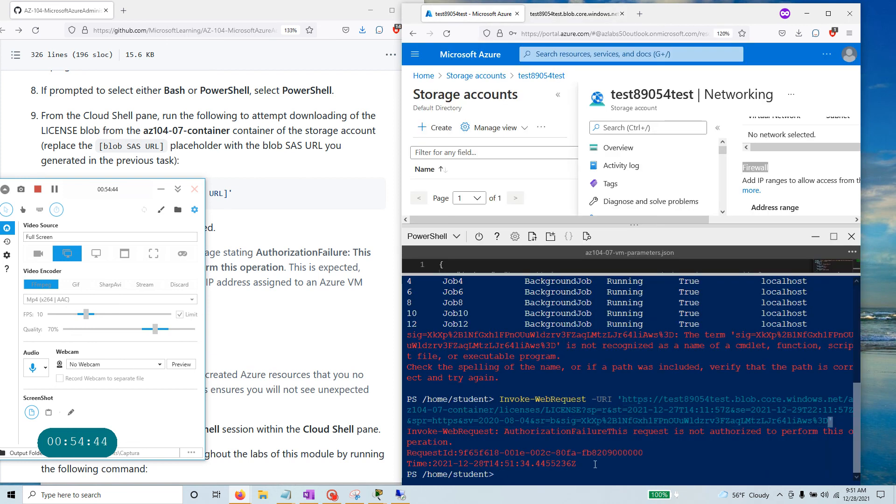
left_click_drag(505, 431, 830, 465)
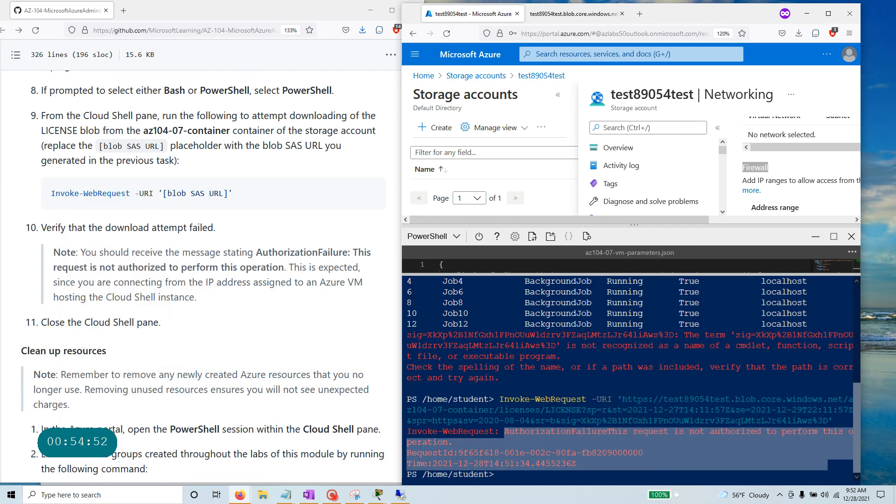
left_click_drag(256, 253, 350, 253)
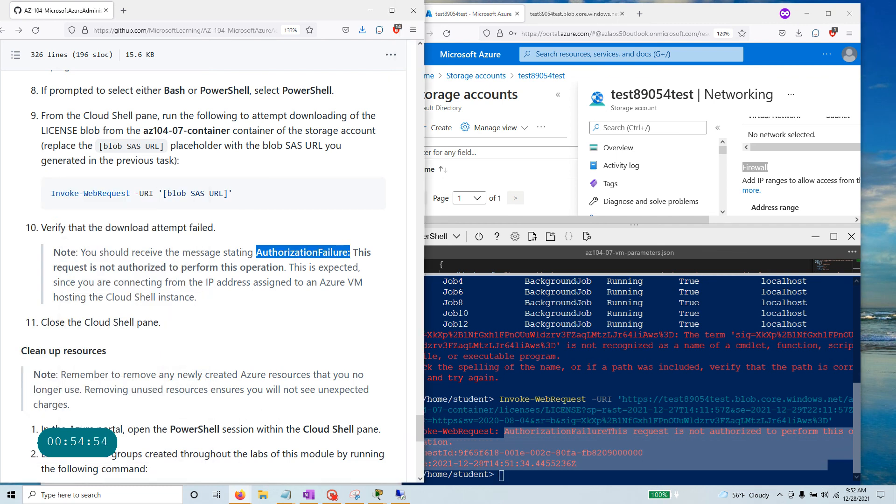
scroll(205, 275, "down", 3)
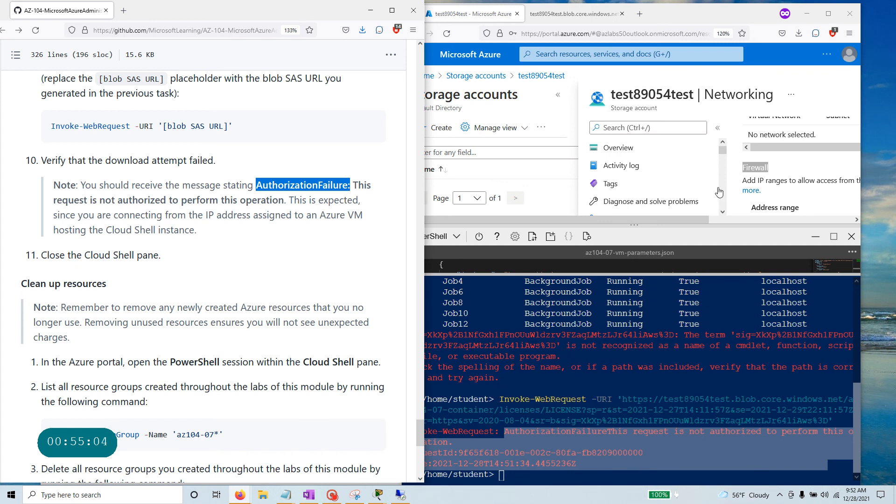
Maximize the portal, collapse Cloud Shell, and select the allowed firewall address 67.191.200.53.
left_click(829, 13)
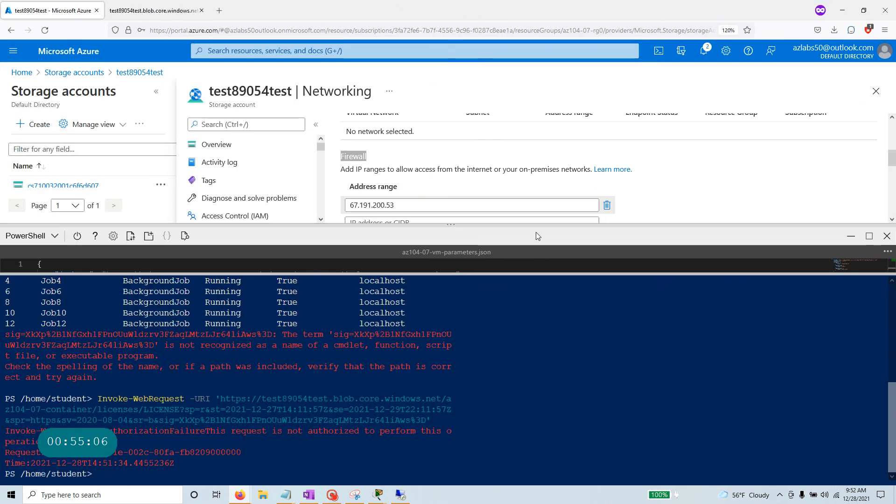
left_click(851, 235)
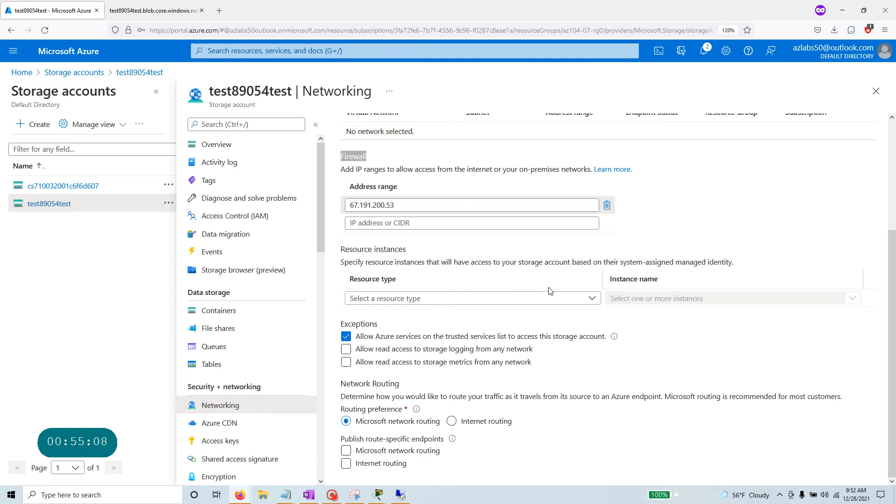
double_click(373, 205)
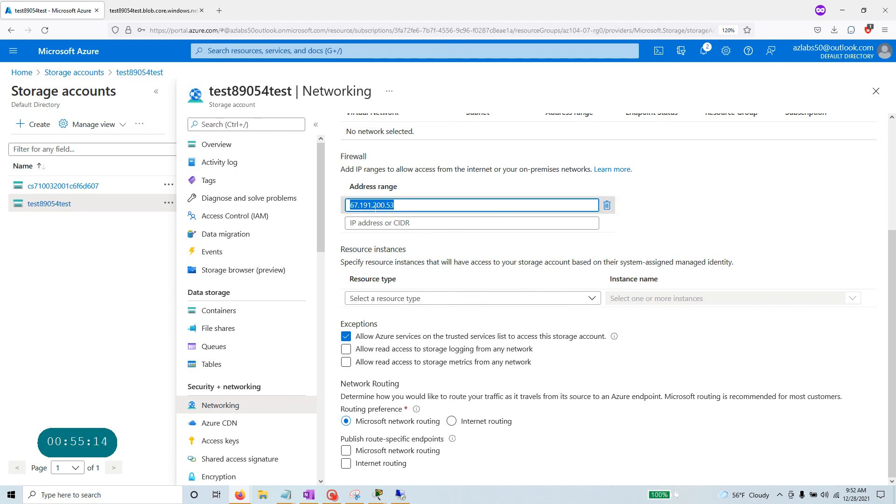
Copy Get-AzResourceGroup -Name 'az104-07*' from the lab guide's Clean up resources section.
mouse_move(368, 498)
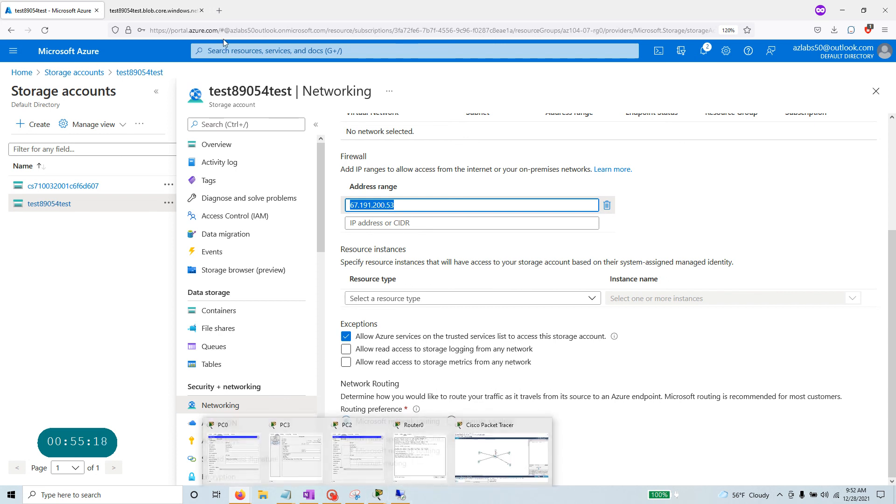
key("alt+Tab")
scroll(210, 280, "down", 4)
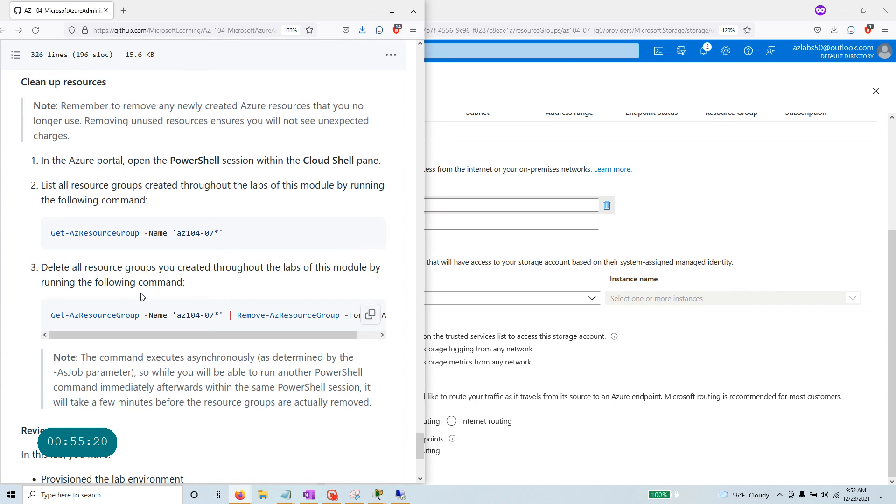
left_click_drag(248, 236, 48, 236)
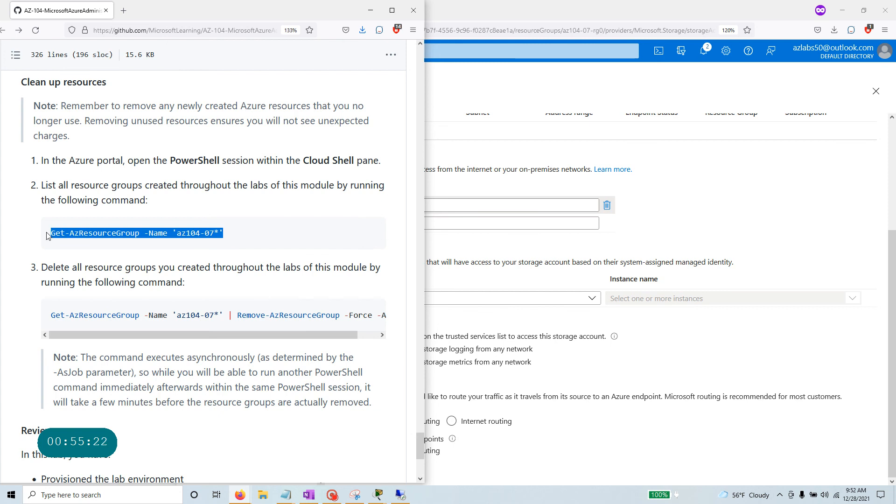
left_click(366, 240)
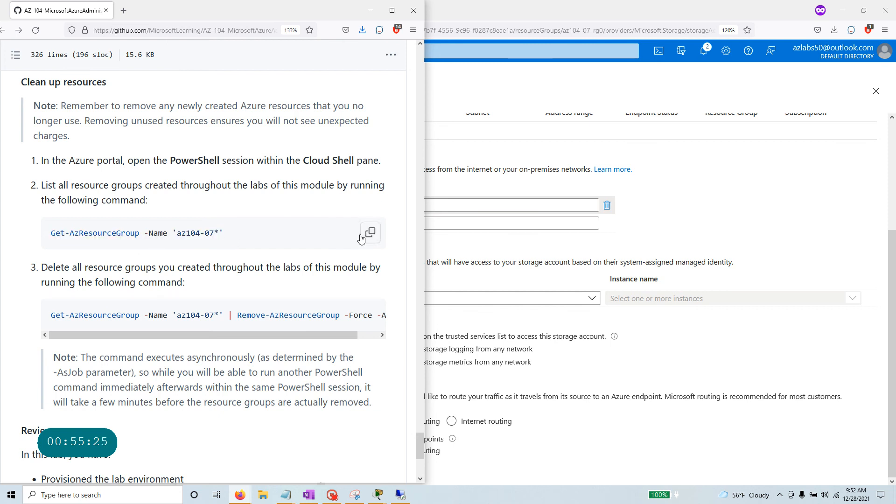
left_click(822, 243)
Run Get-AzResourceGroup -Name 'az104-07*' in Cloud Shell to list the lab resource groups.
left_click(658, 51)
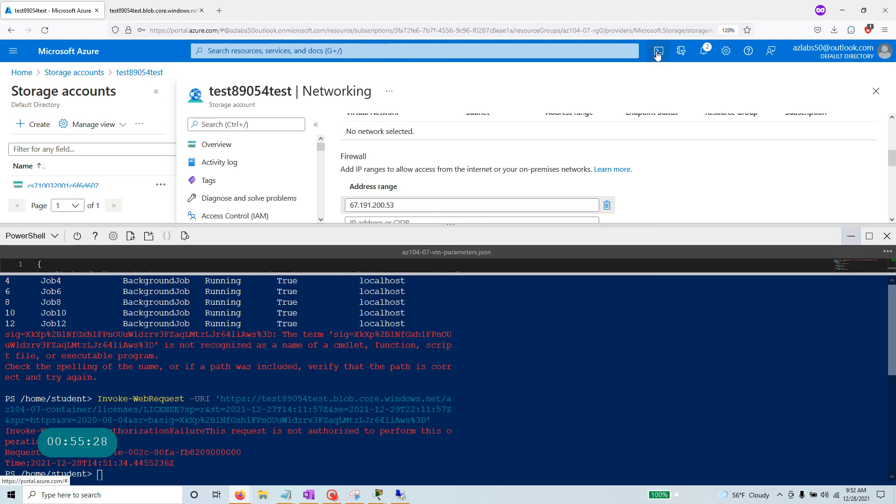
right_click(207, 285)
left_click(242, 346)
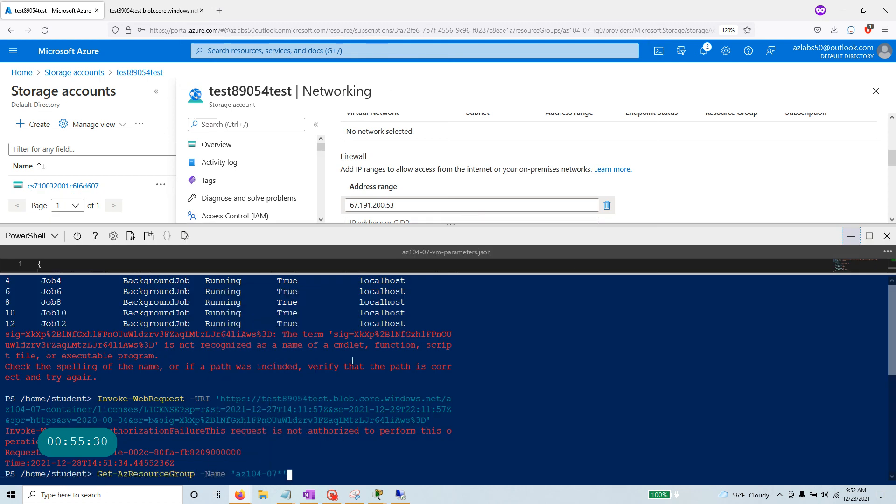
key("Return")
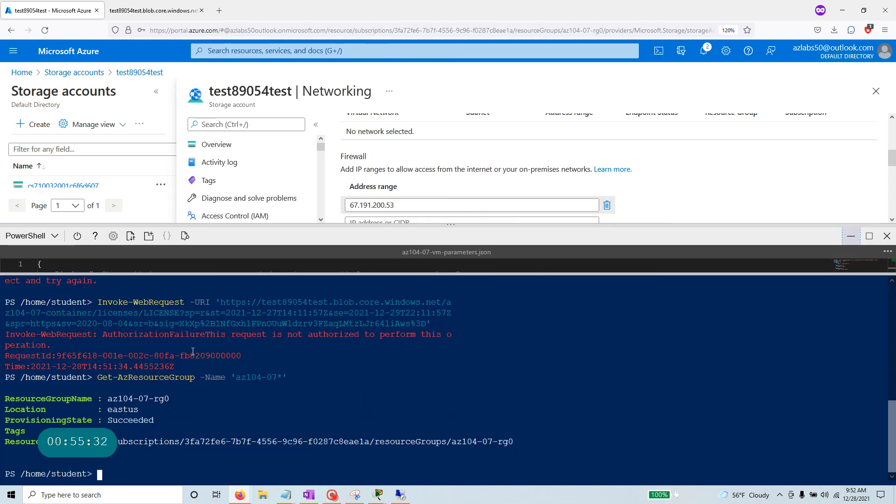
Run the pipeline to Remove-AzResourceGroup -Force -AsJob, starting a background job deleting az104-07-rg0.
mouse_move(368, 315)
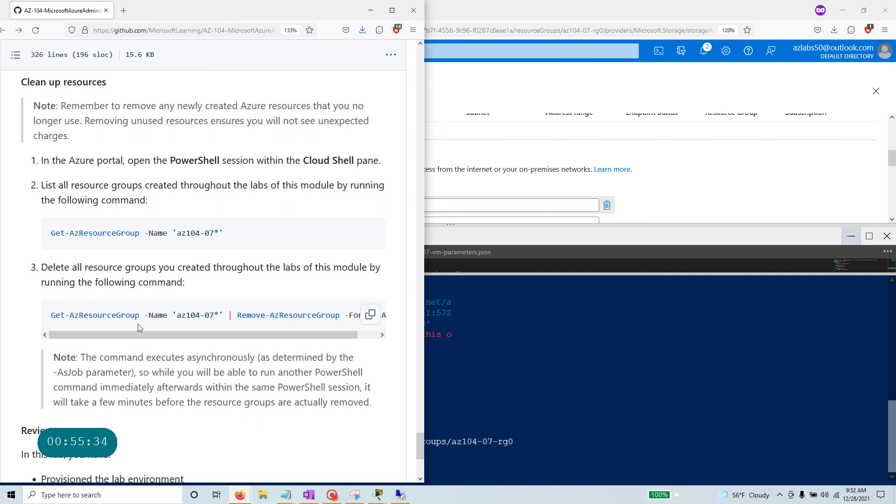
left_click(372, 318)
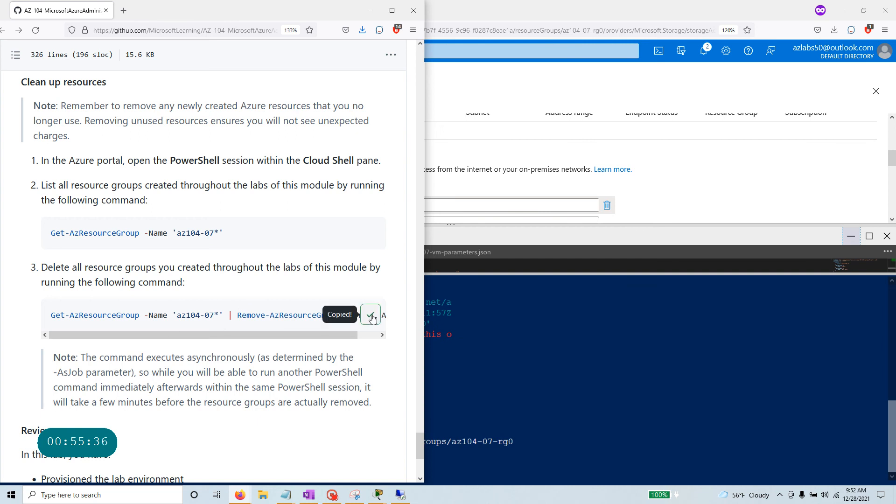
key("alt+Tab")
right_click(238, 473)
left_click(262, 353)
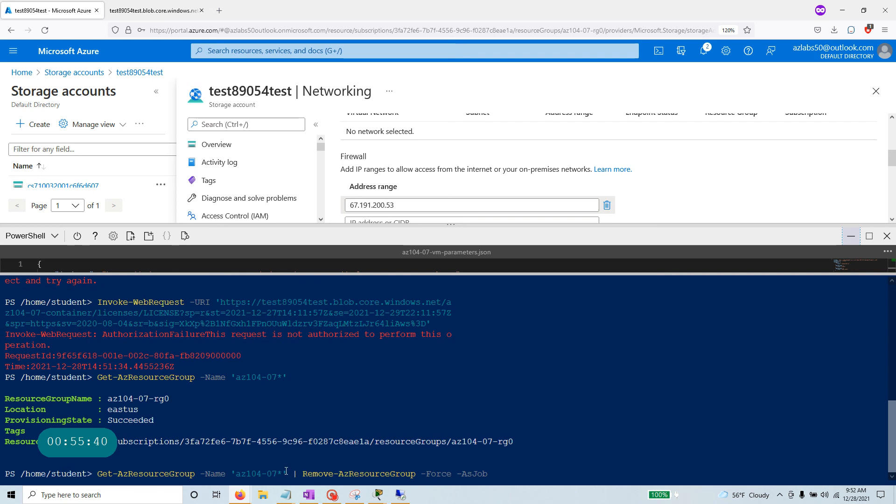
left_click_drag(287, 474, 87, 474)
left_click_drag(302, 474, 507, 473)
left_click(522, 473)
key("Return")
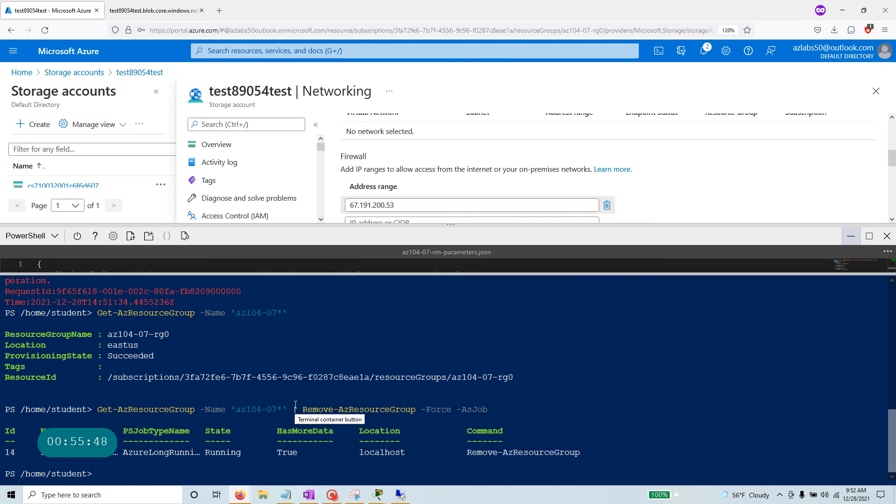
left_click(332, 494)
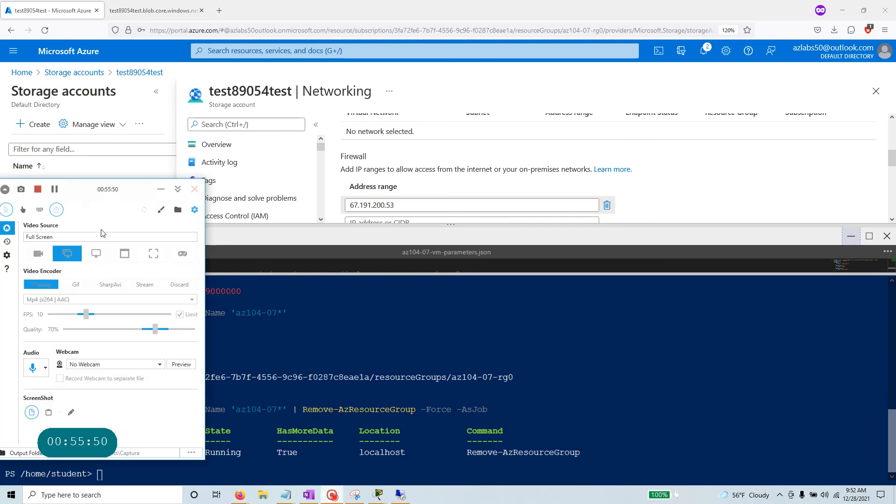
left_click_drag(95, 189, 533, 154)
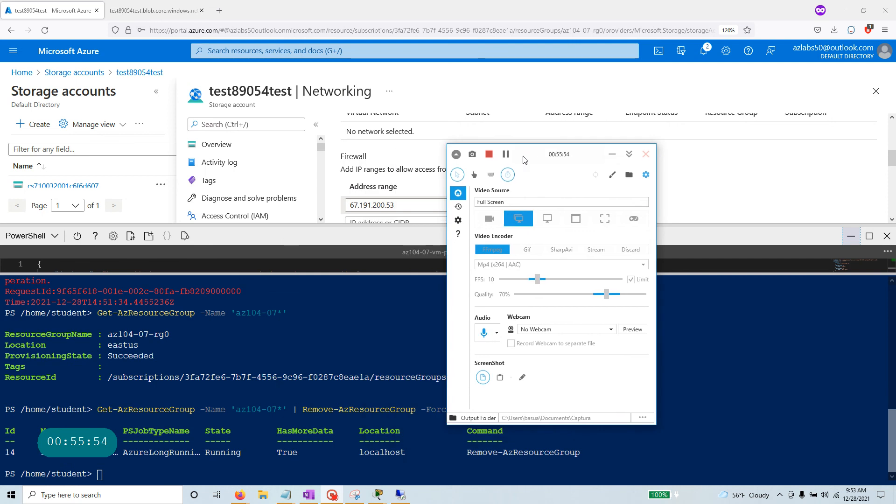